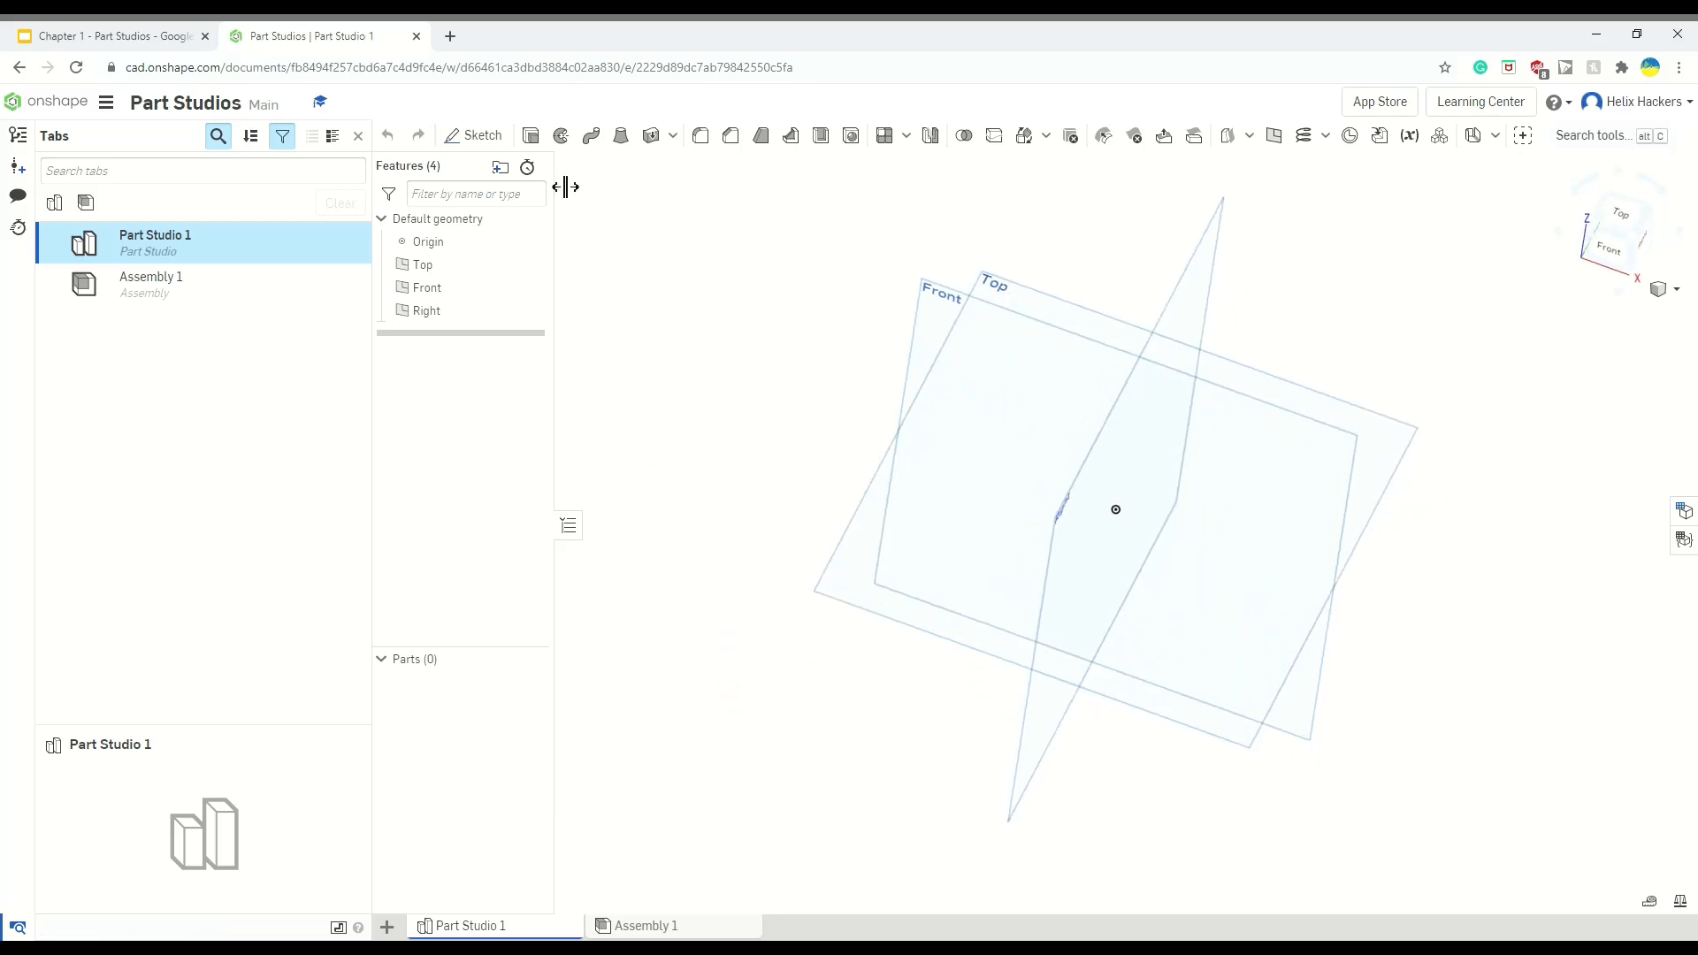
# Step: Start a new sketch and set the Top plane as its sketch plane
pyautogui.click(496, 143)
pyautogui.click(859, 566)
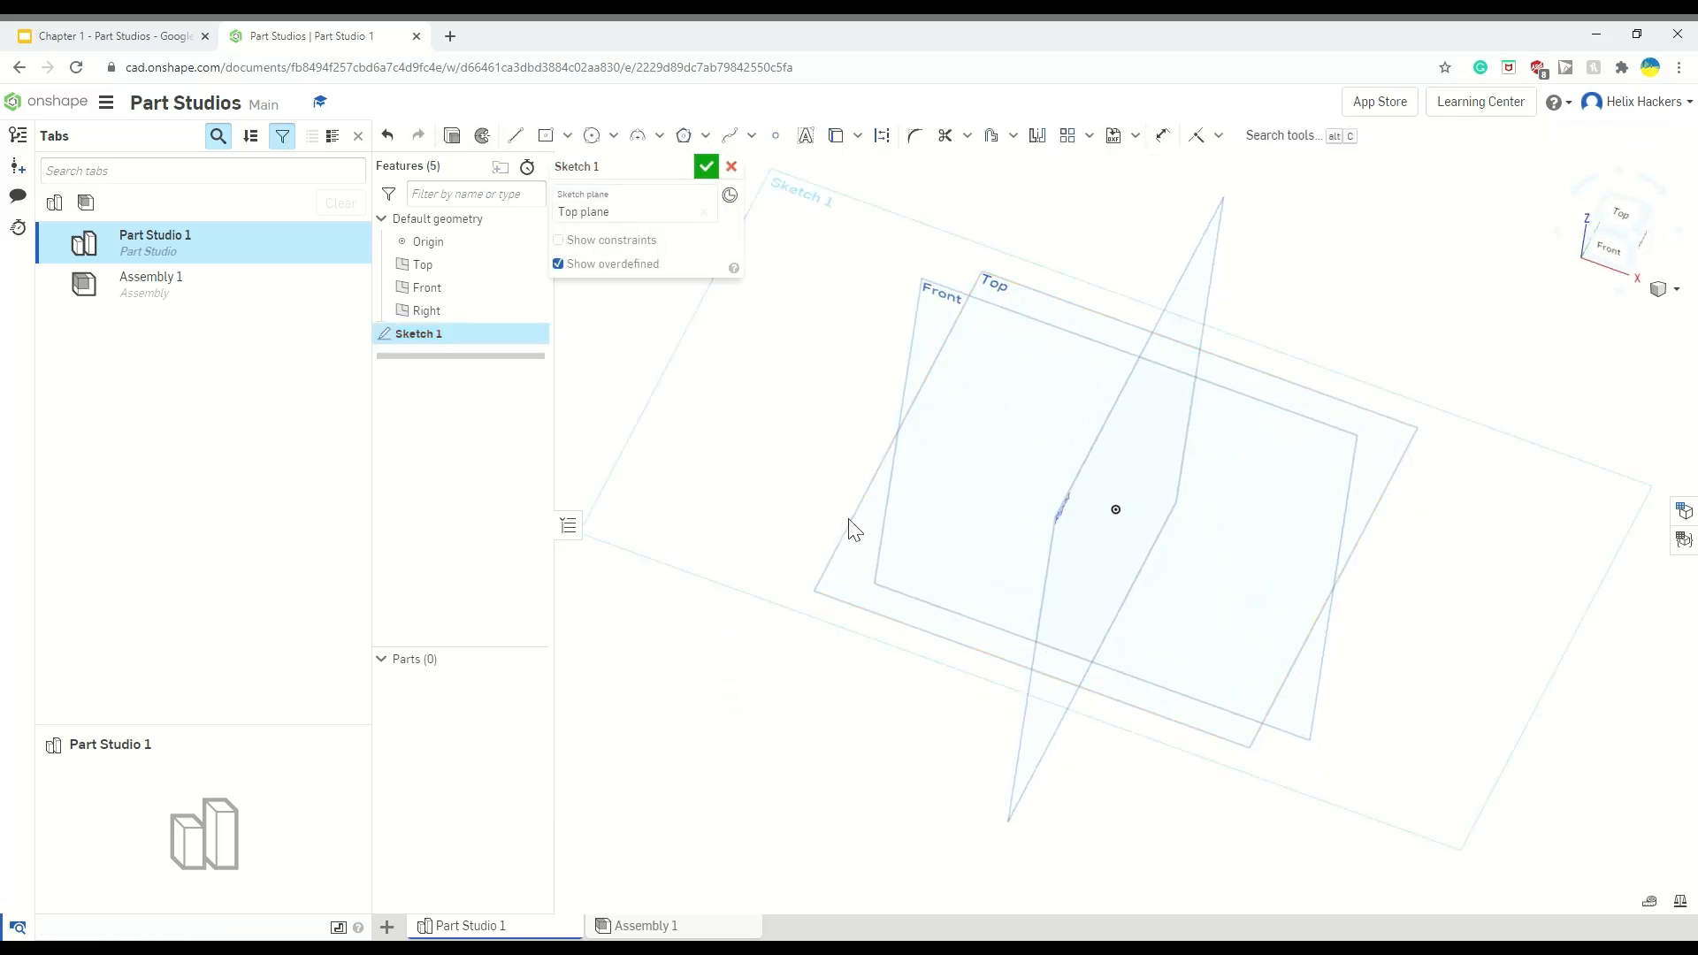
pyautogui.click(713, 215)
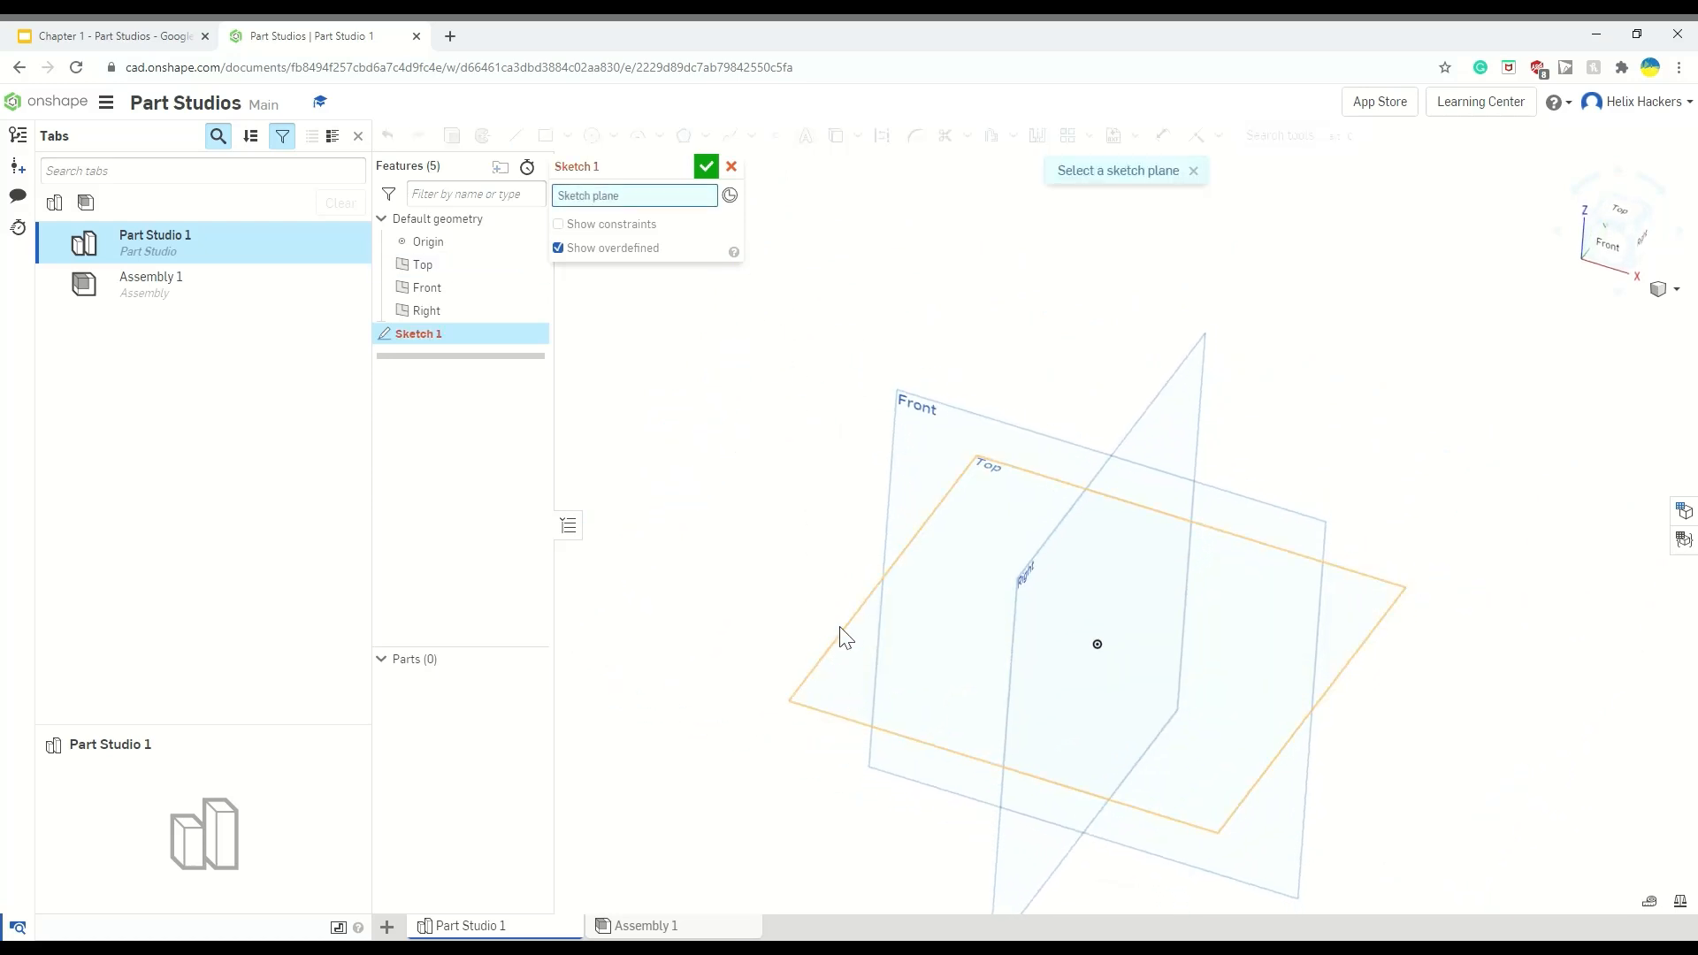
pyautogui.moveTo(926, 473)
pyautogui.mouseDown(button='right')
pyautogui.moveTo(925, 451)
pyautogui.moveTo(993, 459)
pyautogui.moveTo(947, 466)
pyautogui.moveTo(933, 449)
pyautogui.mouseUp(button='right')
pyautogui.moveTo(841, 675); pyautogui.dragTo(811, 704, button='right')
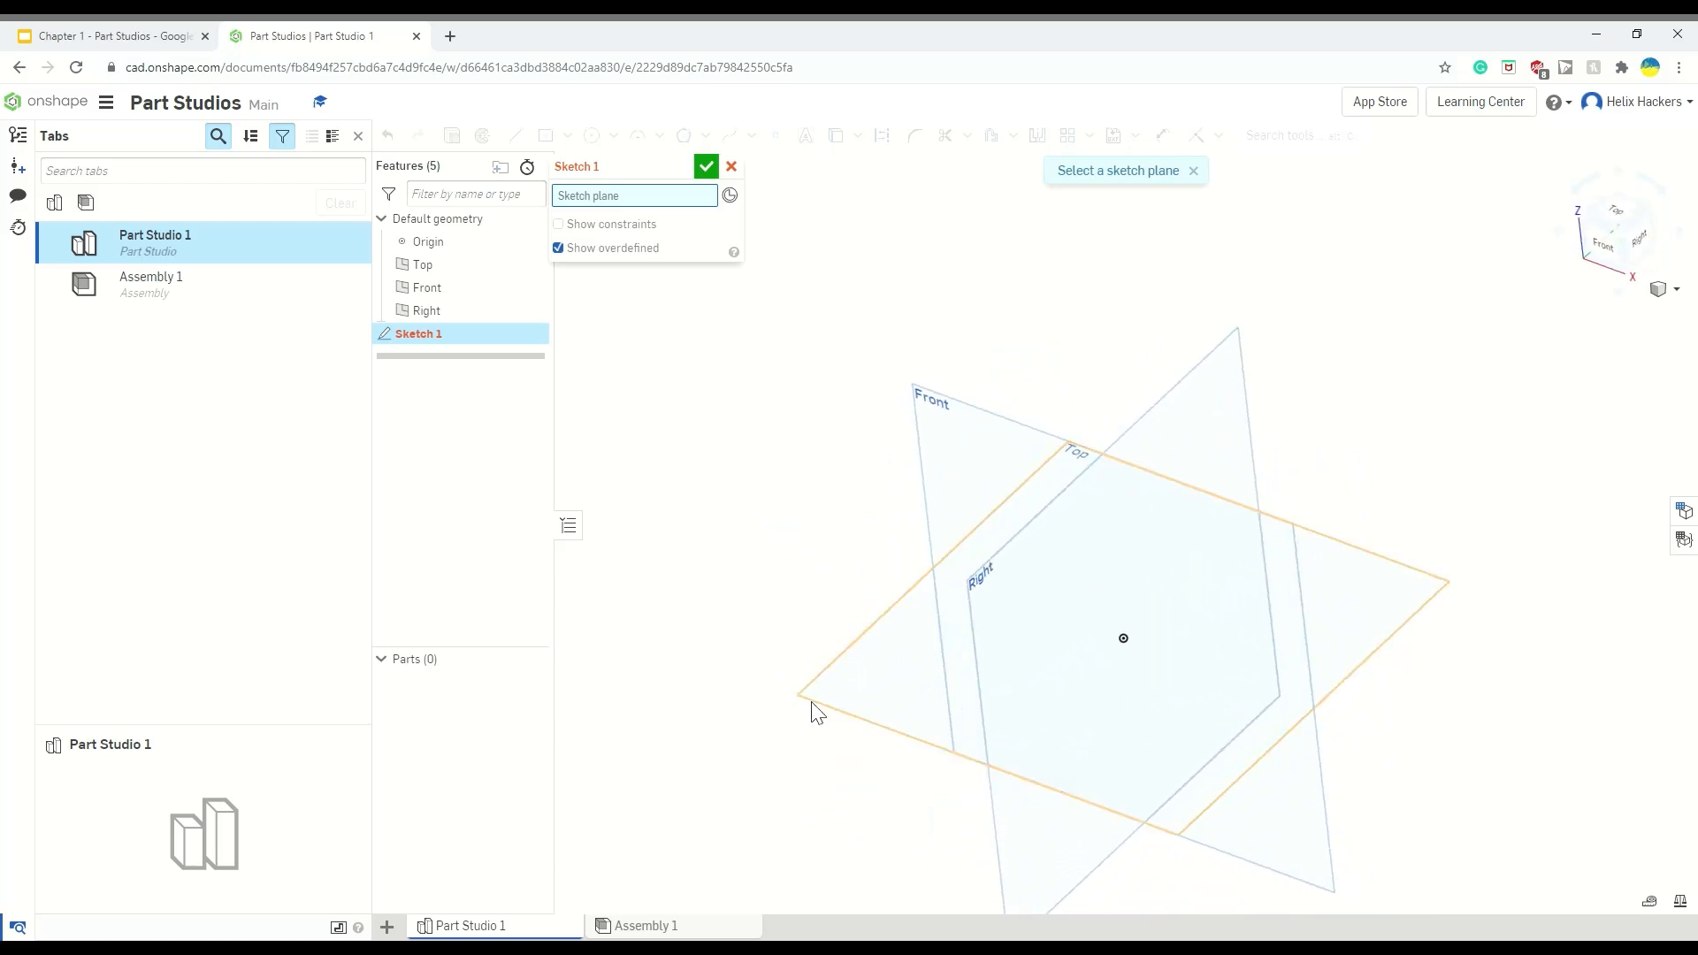
pyautogui.click(849, 705)
pyautogui.moveTo(894, 649); pyautogui.dragTo(893, 669, button='right')
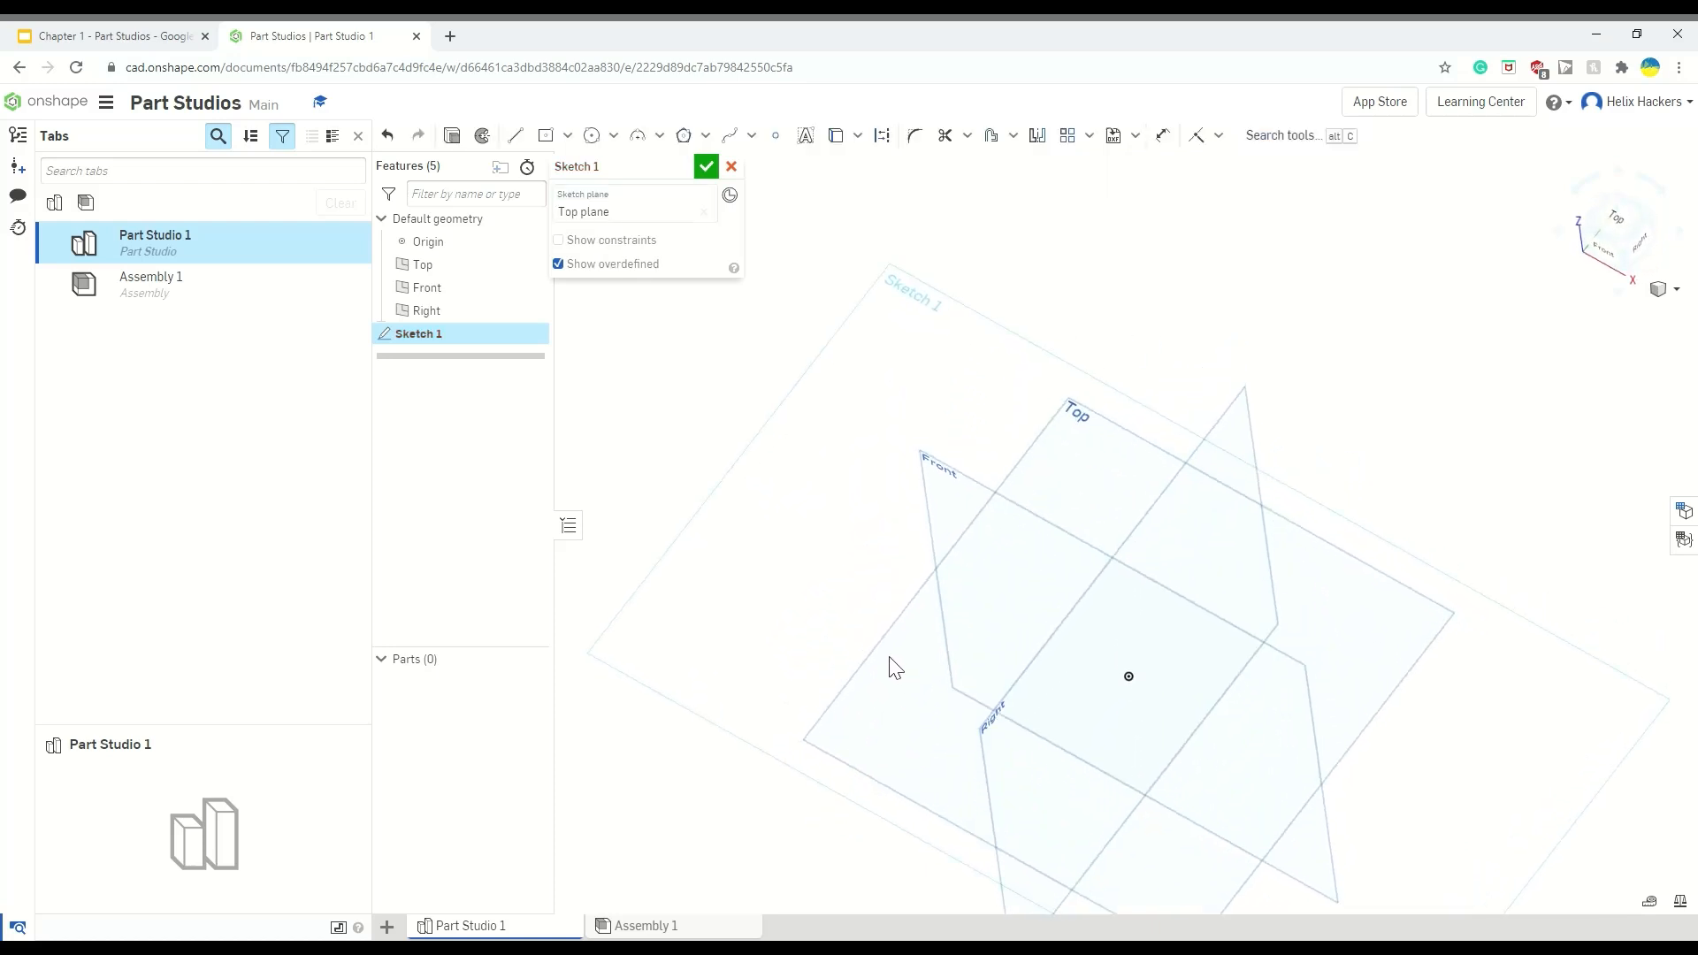
# Step: Sketch a center point rectangle about 89 by 45 overlapping the back-left corner of the Top plane
pyautogui.click(545, 135)
pyautogui.click(1070, 465)
pyautogui.click(1144, 581)
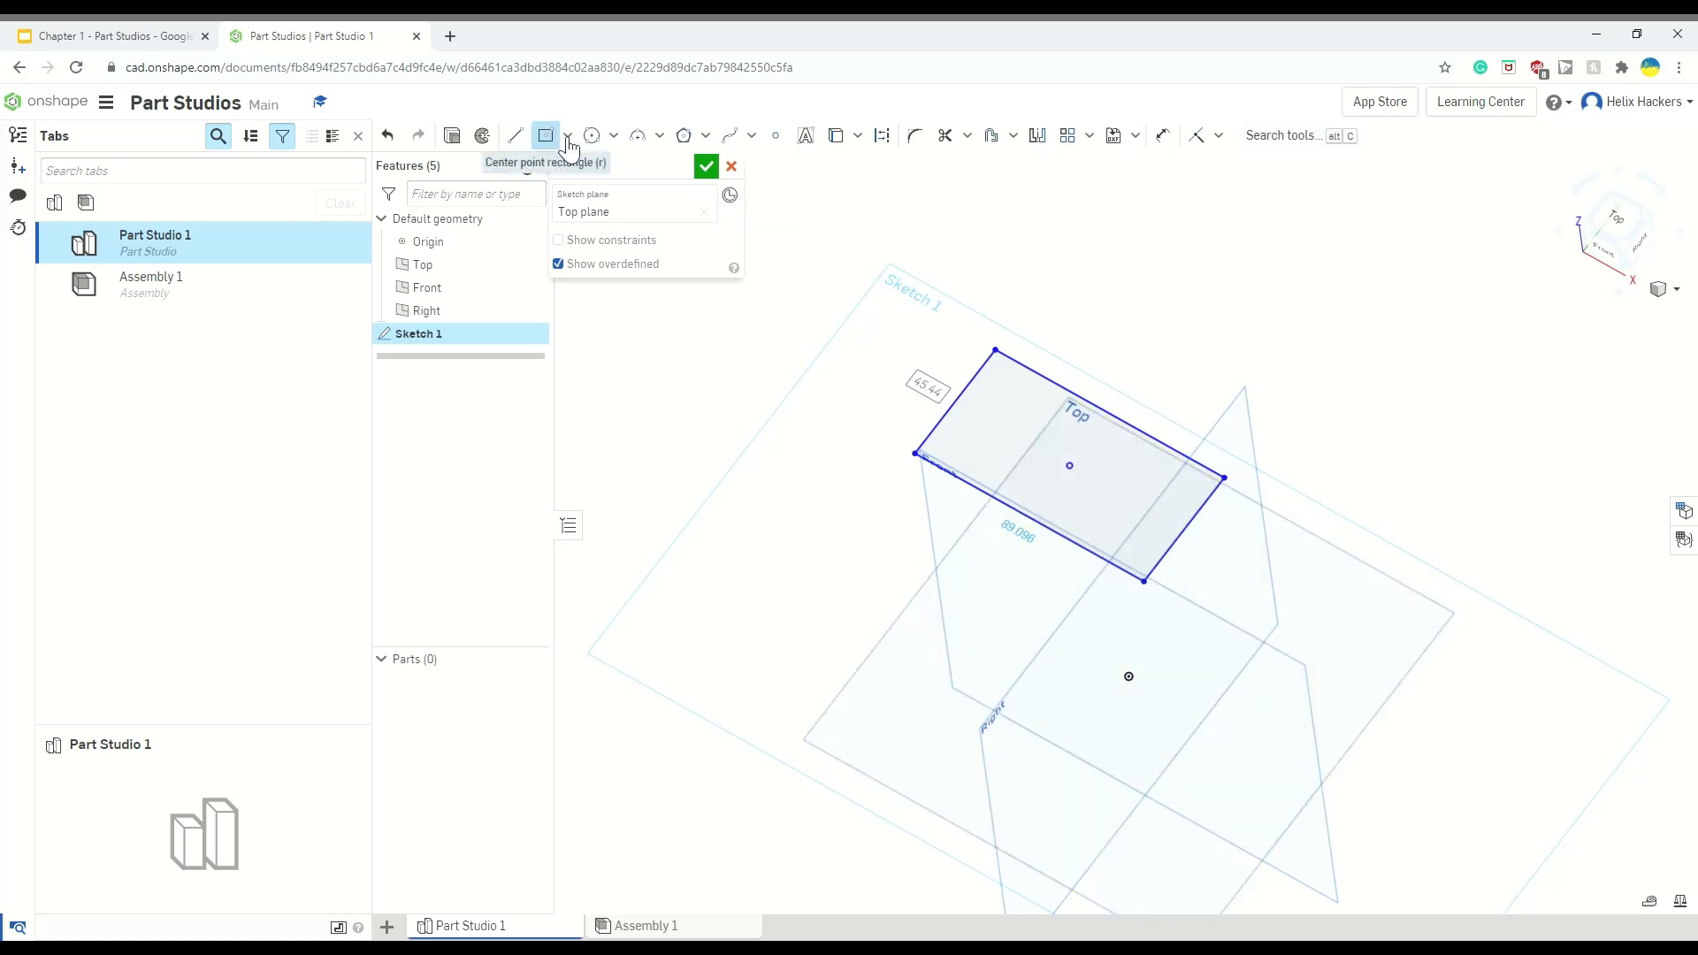
pyautogui.moveTo(925, 436); pyautogui.dragTo(982, 353, button='middle')
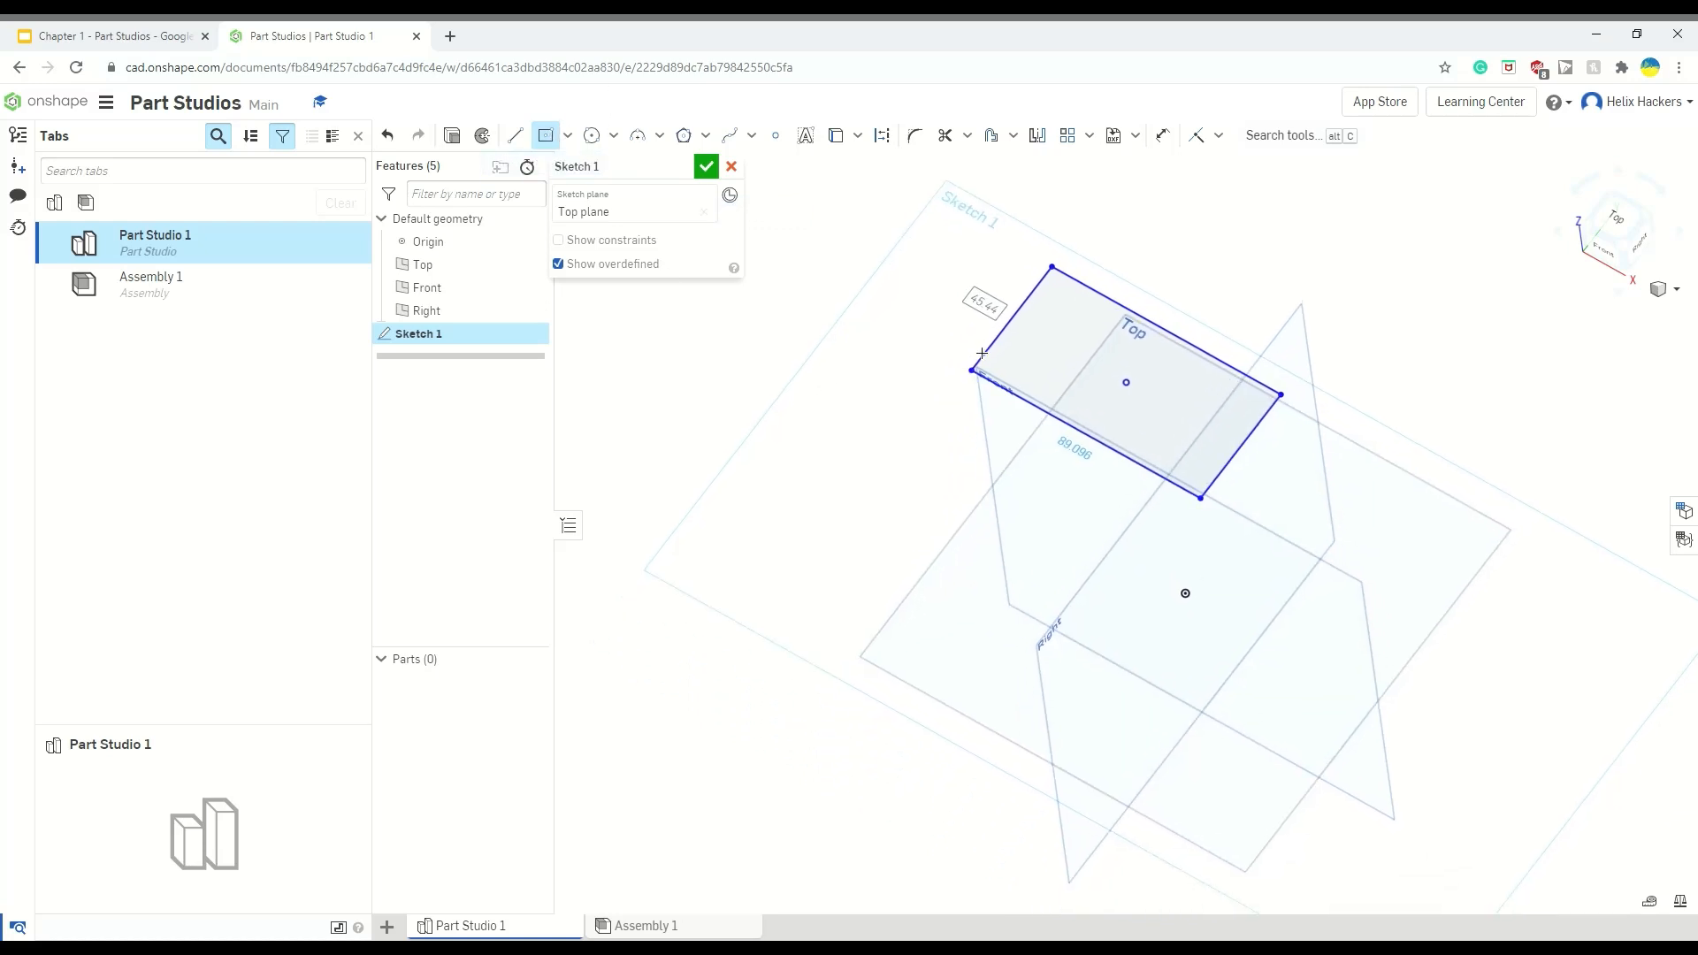
# Step: Sketch a short diagonal line near the front-left corner of the Top plane and leave the Line tool
pyautogui.click(515, 135)
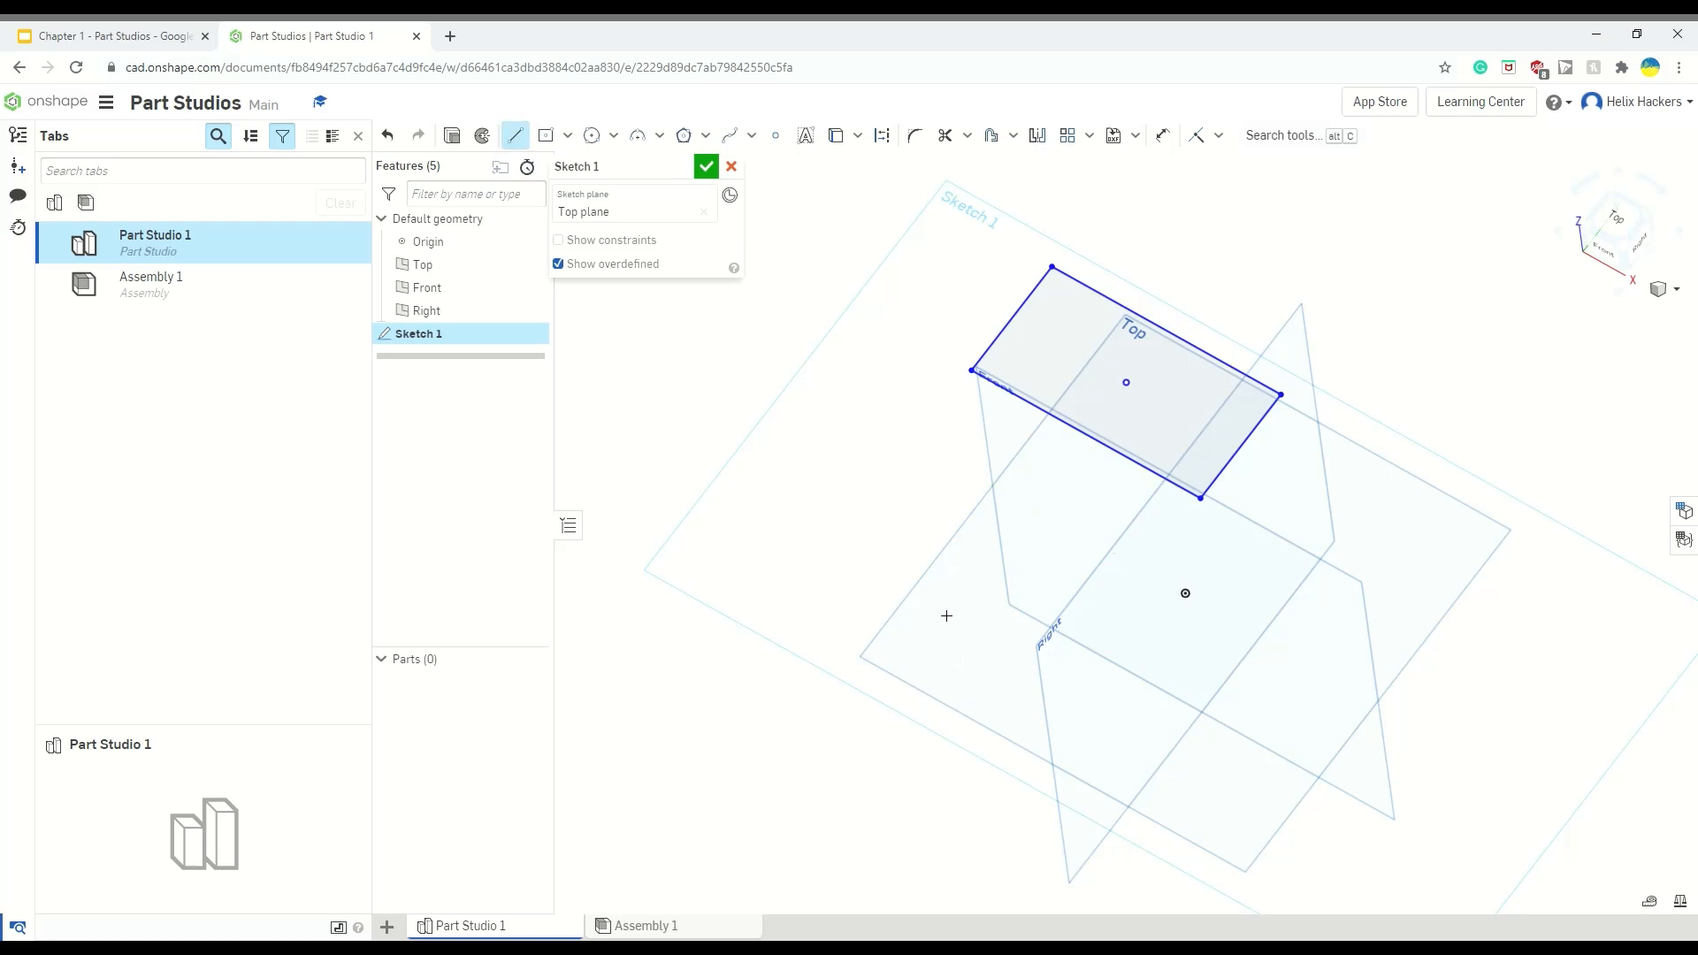
pyautogui.moveTo(939, 609)
pyautogui.mouseDown()
pyautogui.moveTo(1074, 703)
pyautogui.moveTo(991, 707)
pyautogui.mouseUp()
pyautogui.press('Escape')
# Step: Sketch a corner rectangle about 44 by 36 near the front-right corner of the Top plane
pyautogui.click(571, 137)
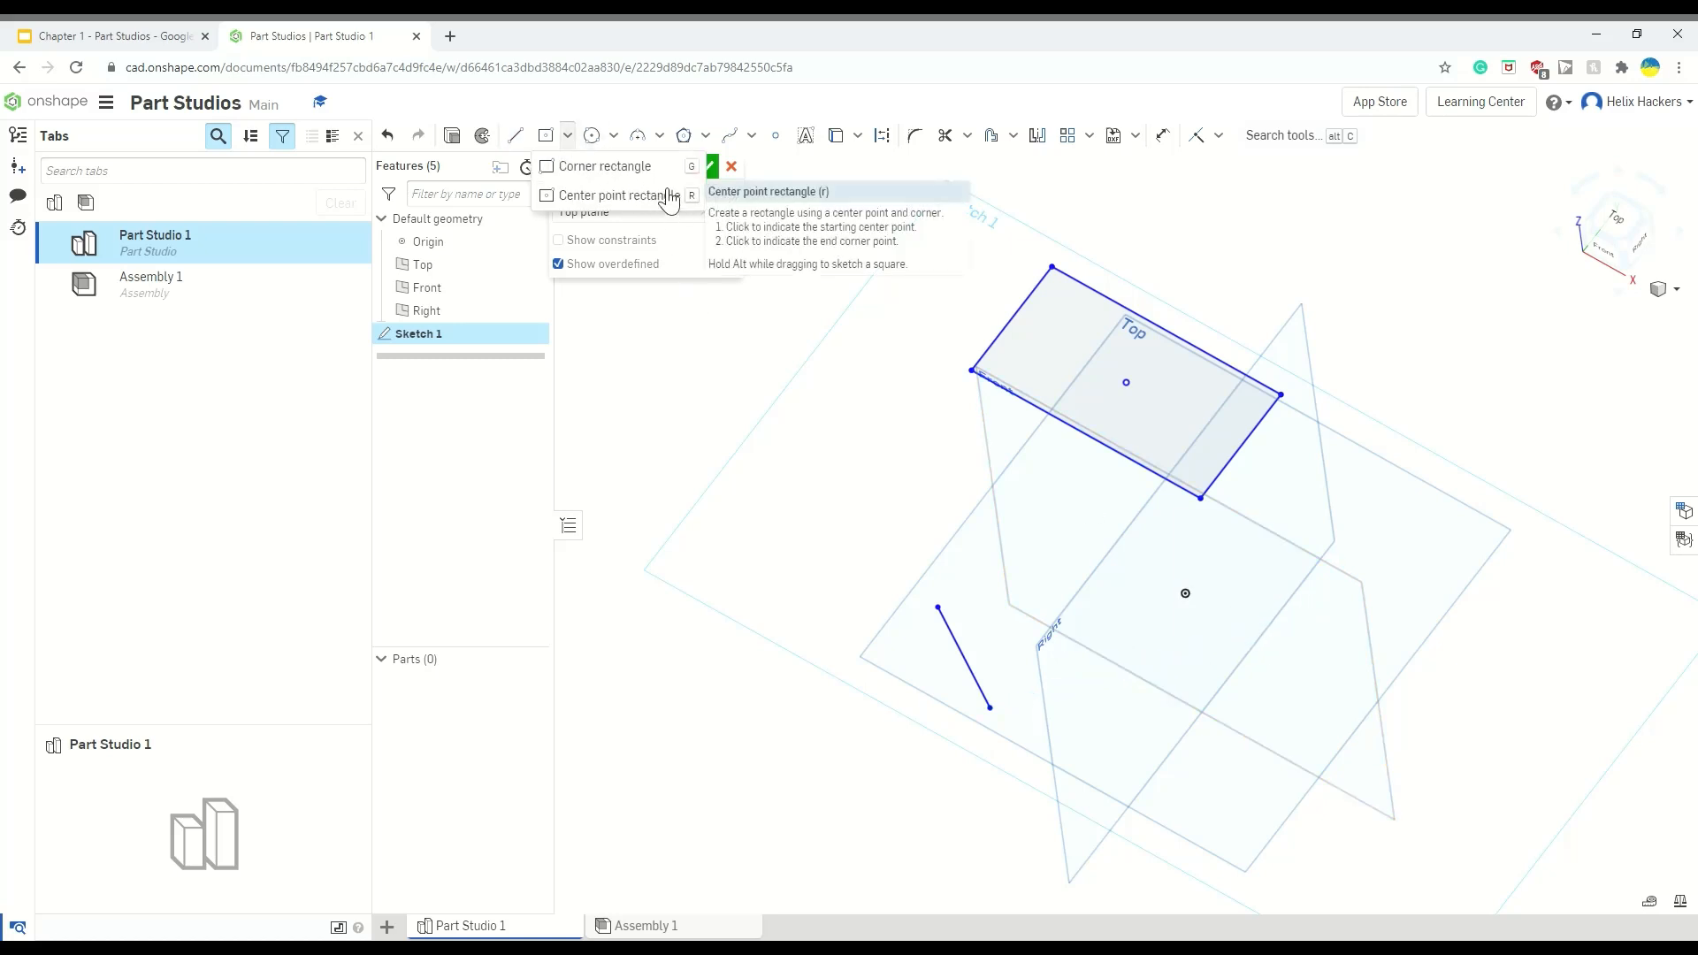
pyautogui.click(643, 168)
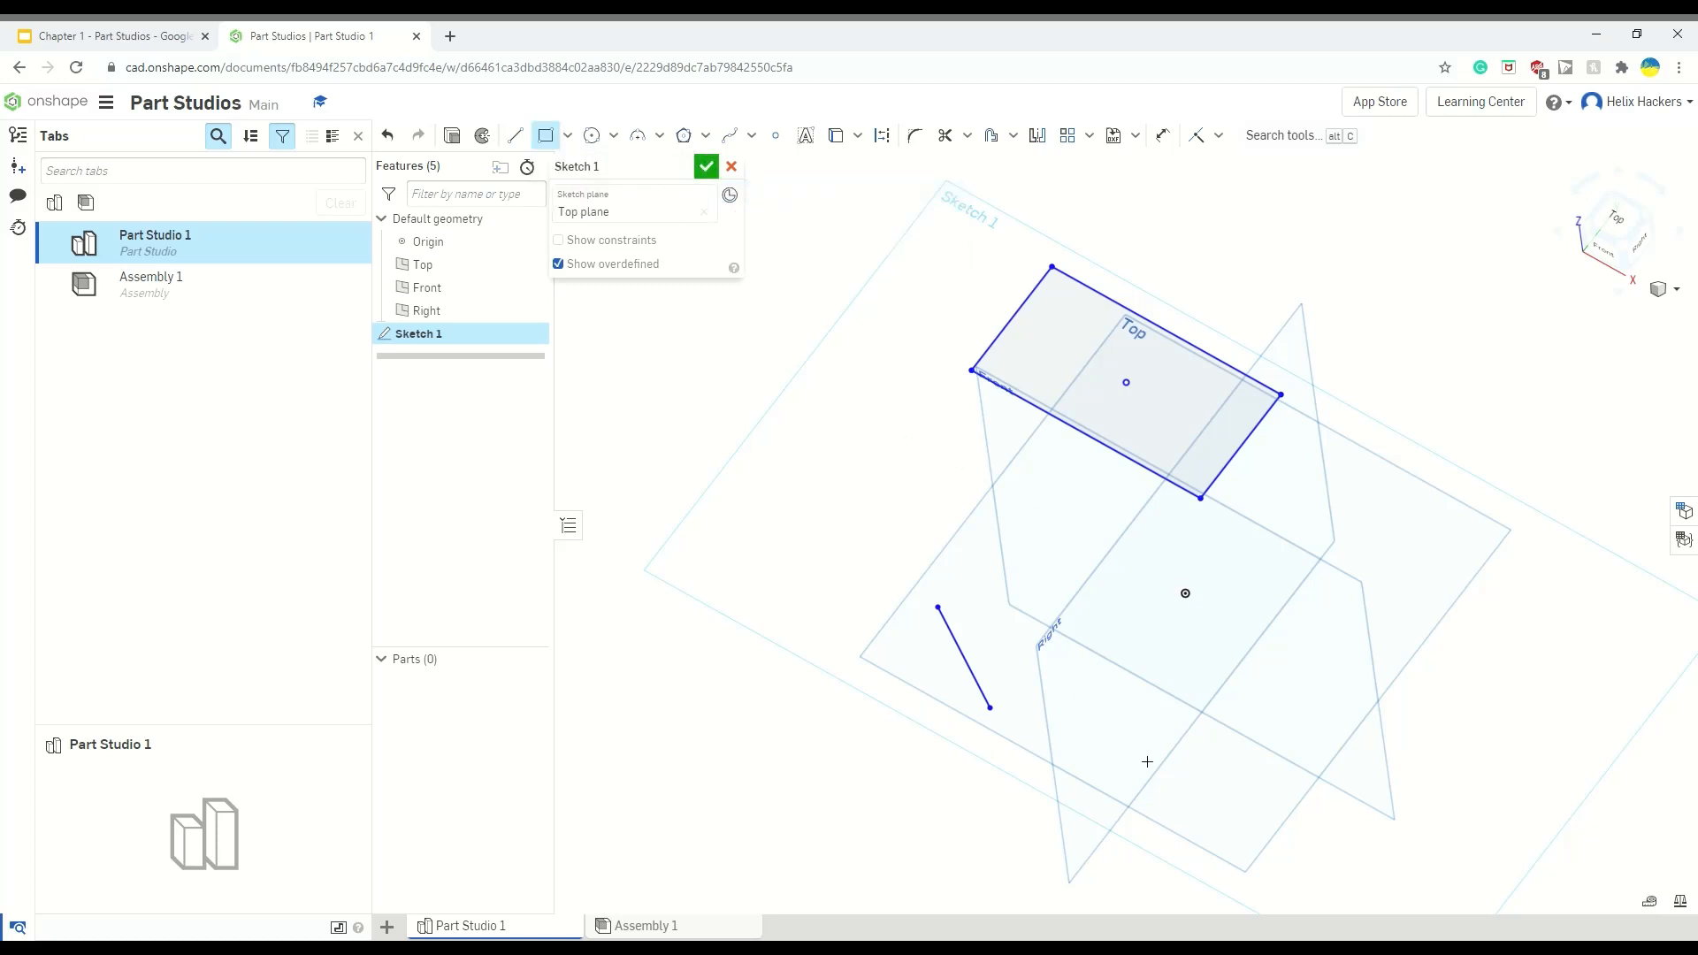
pyautogui.moveTo(1147, 762); pyautogui.dragTo(1273, 691, button='right')
pyautogui.click(1238, 667)
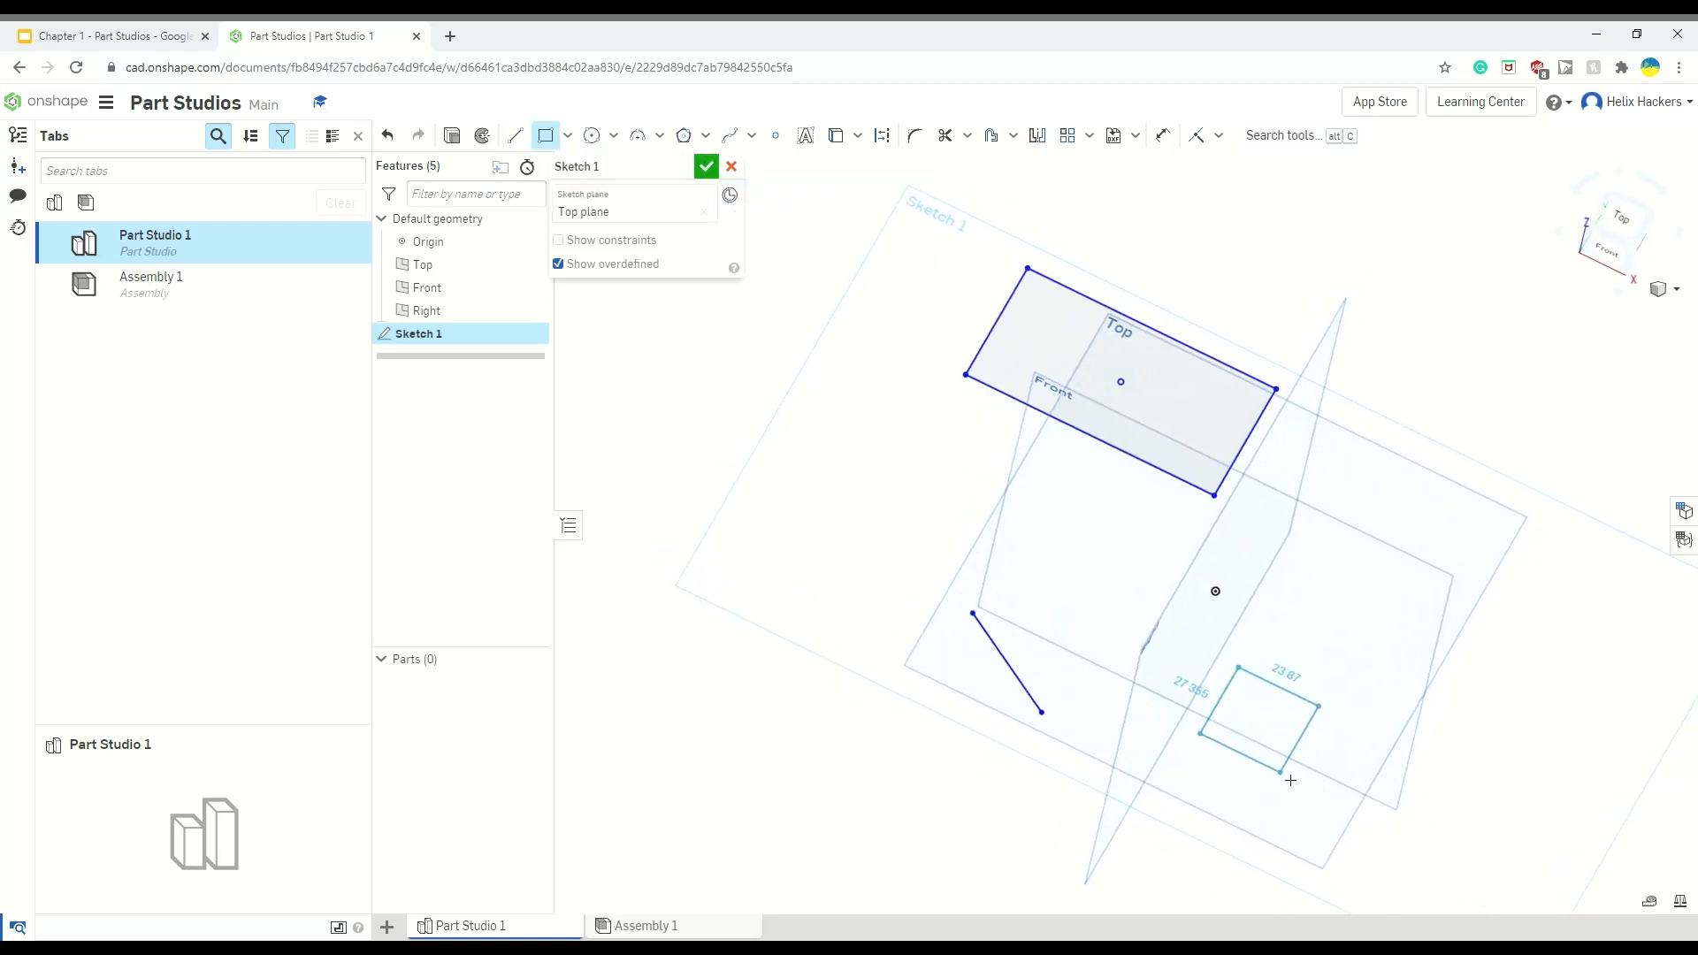
pyautogui.click(1312, 812)
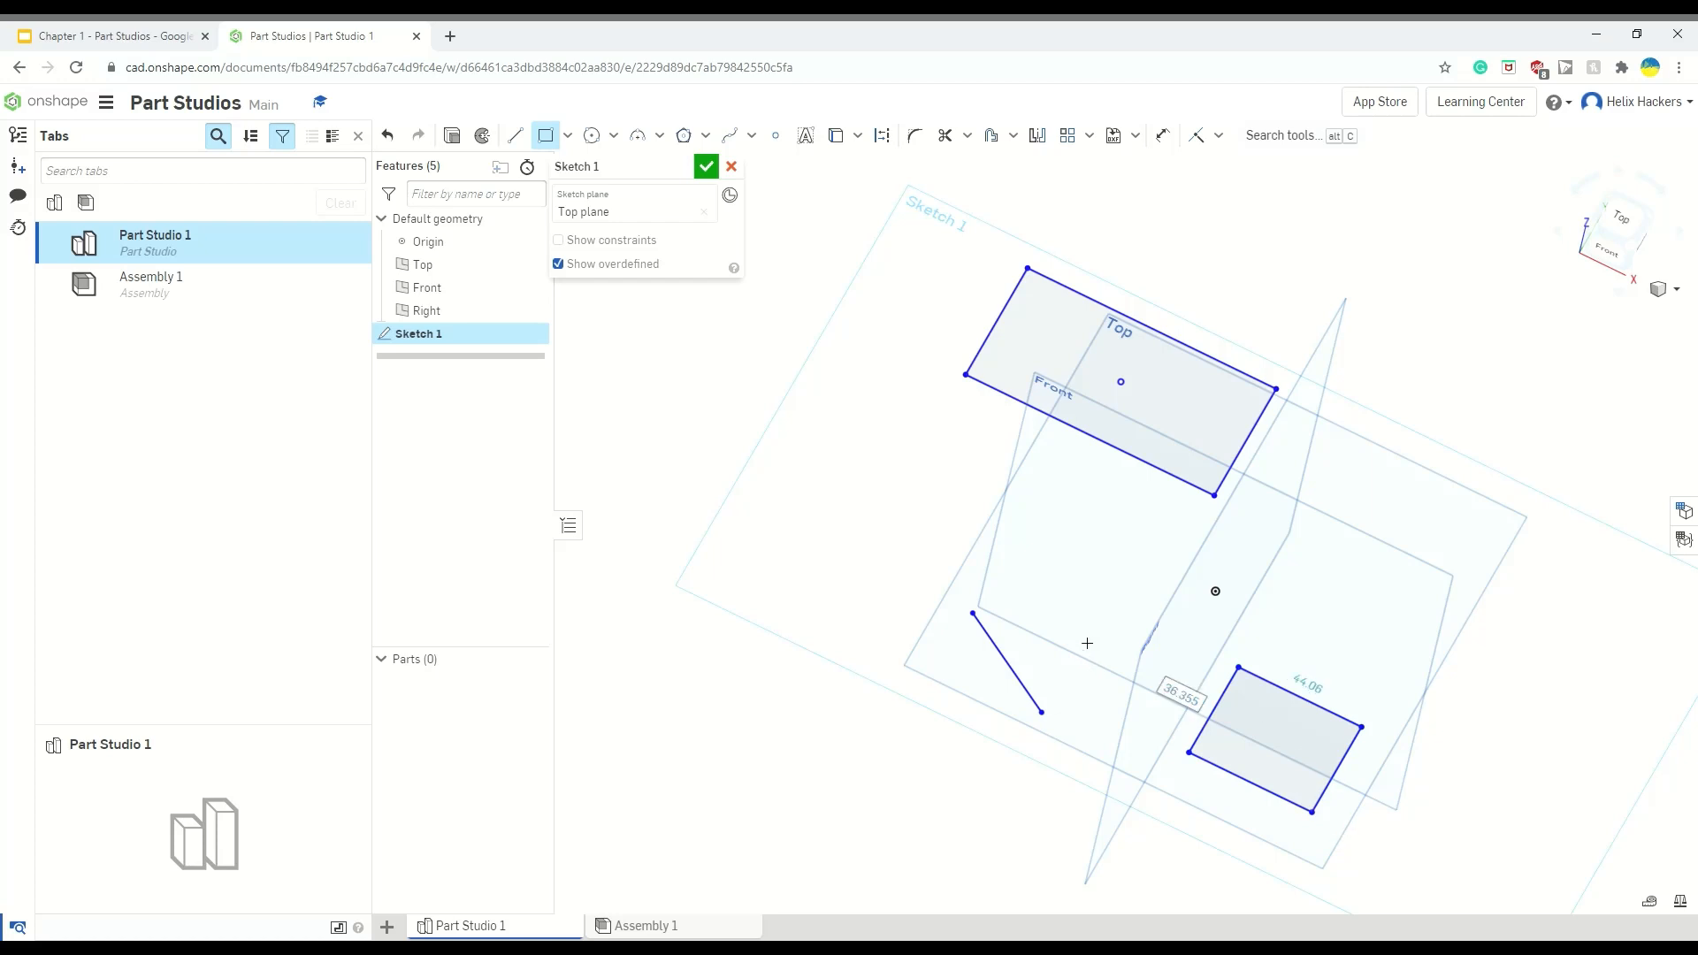
# Step: Sketch a center point rectangle about 58 by 46 near the back-right corner of the Top plane
pyautogui.click(568, 135)
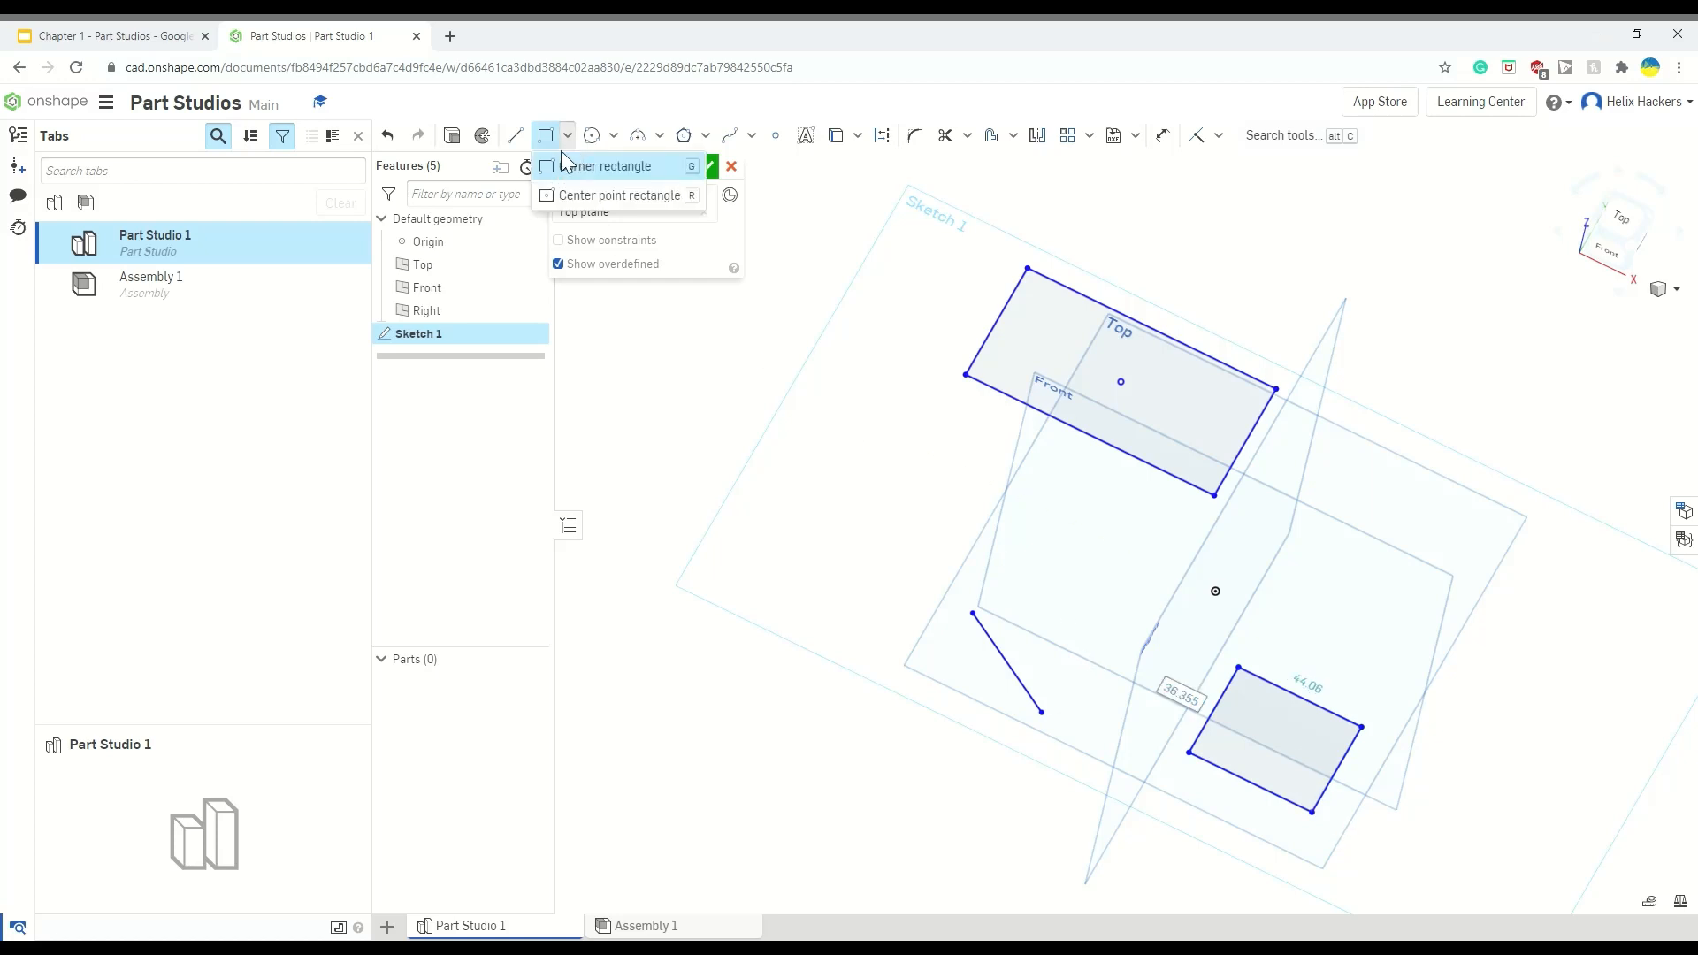
pyautogui.click(627, 196)
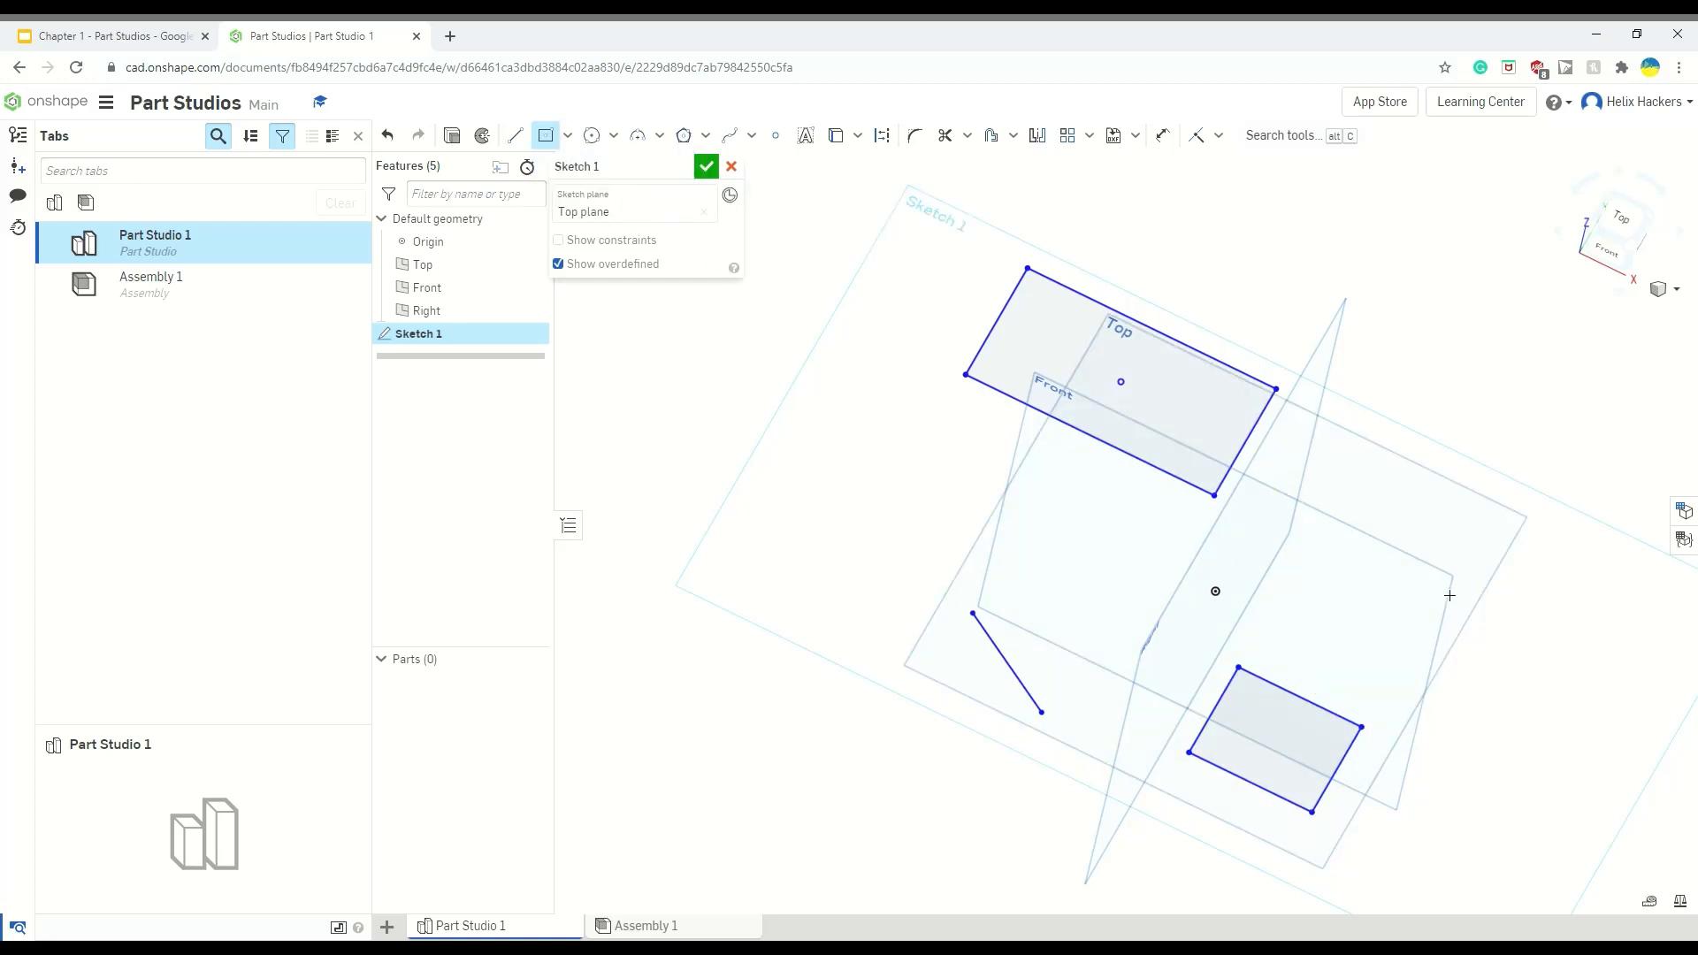
pyautogui.click(1391, 558)
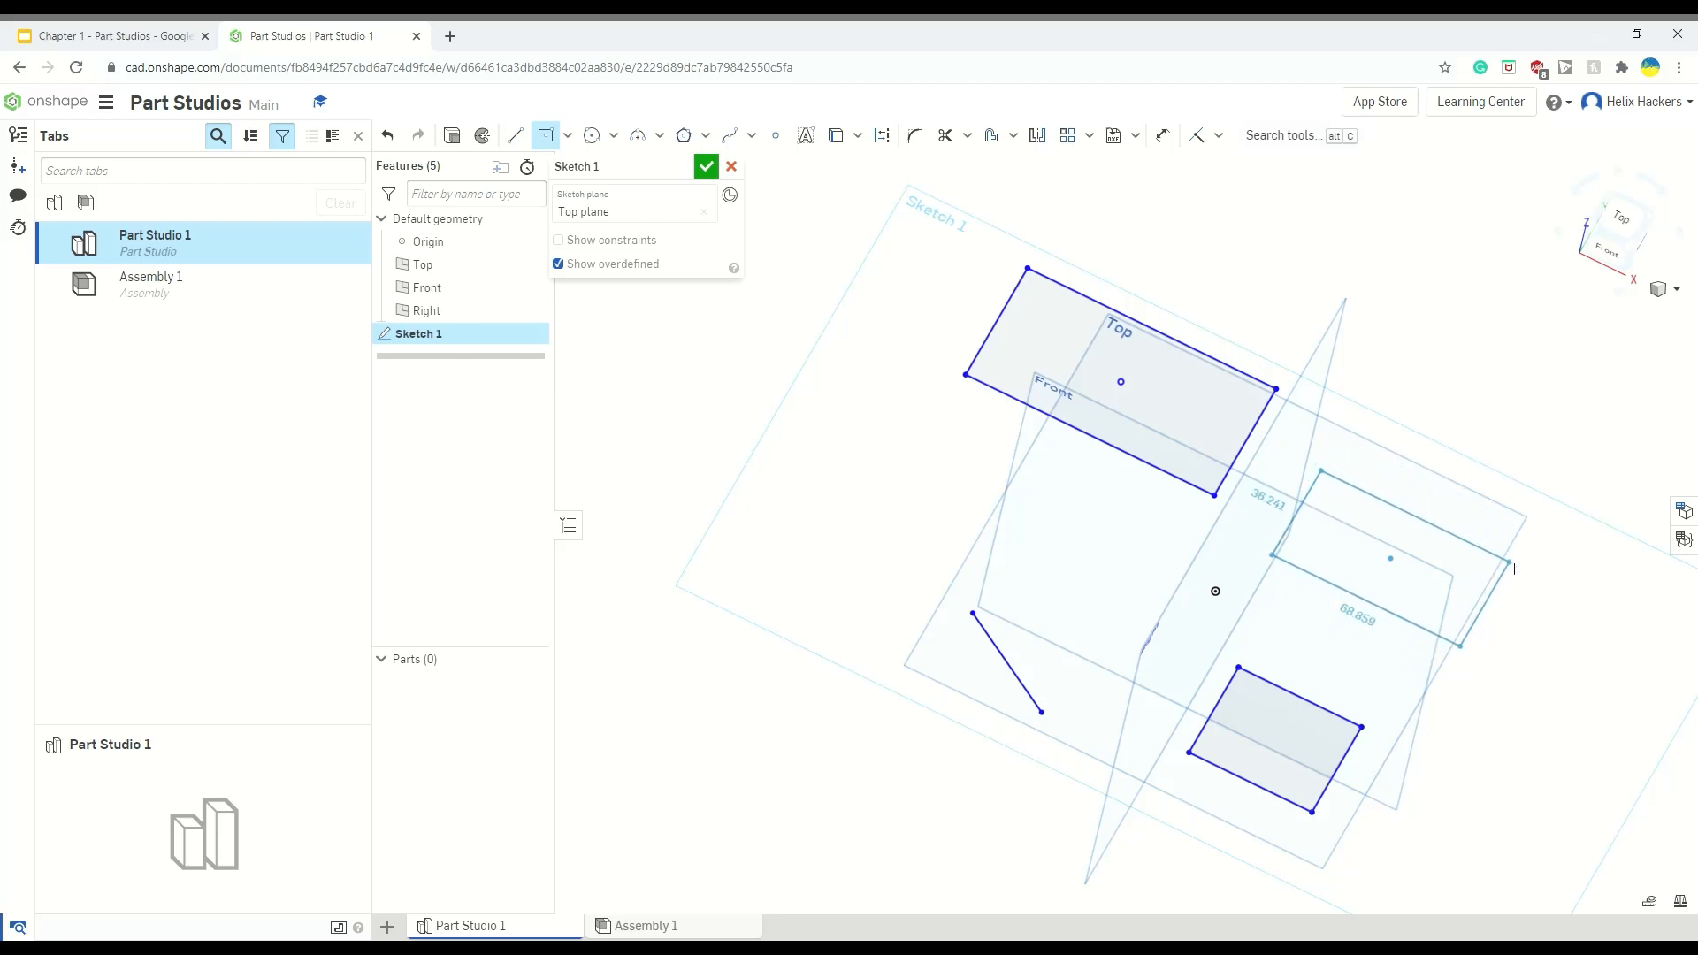
pyautogui.click(1509, 550)
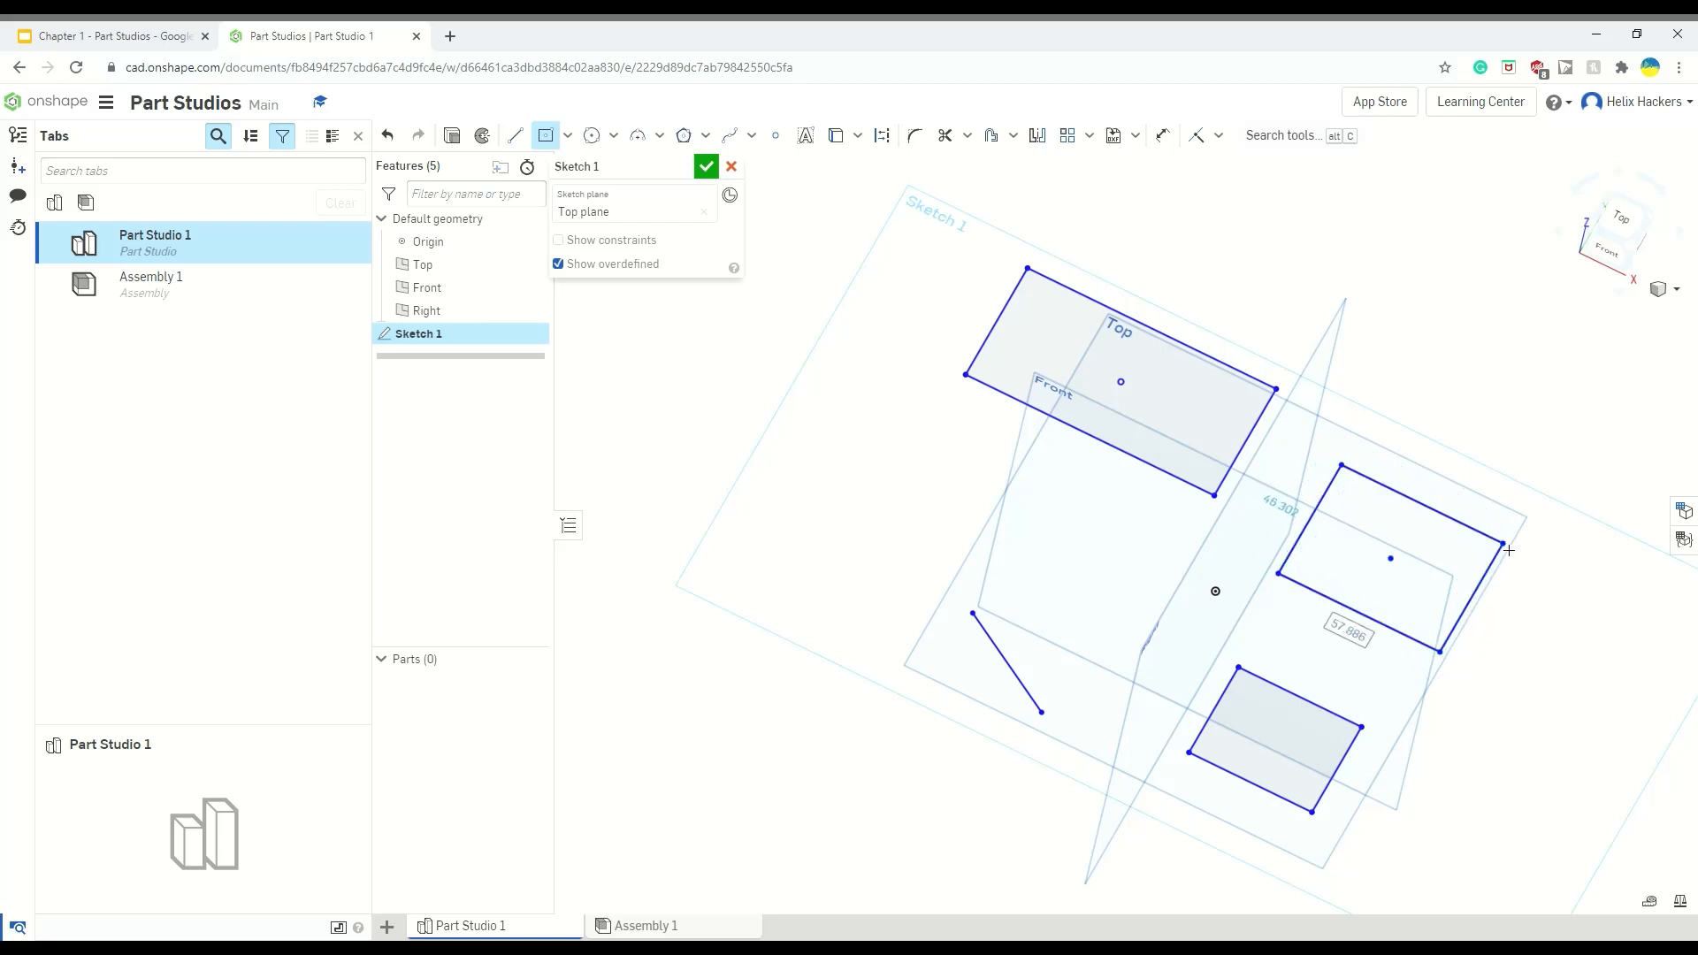
# Step: Sketch a center point circle about 41 in diameter outside the left edge of the Top plane
pyautogui.click(614, 140)
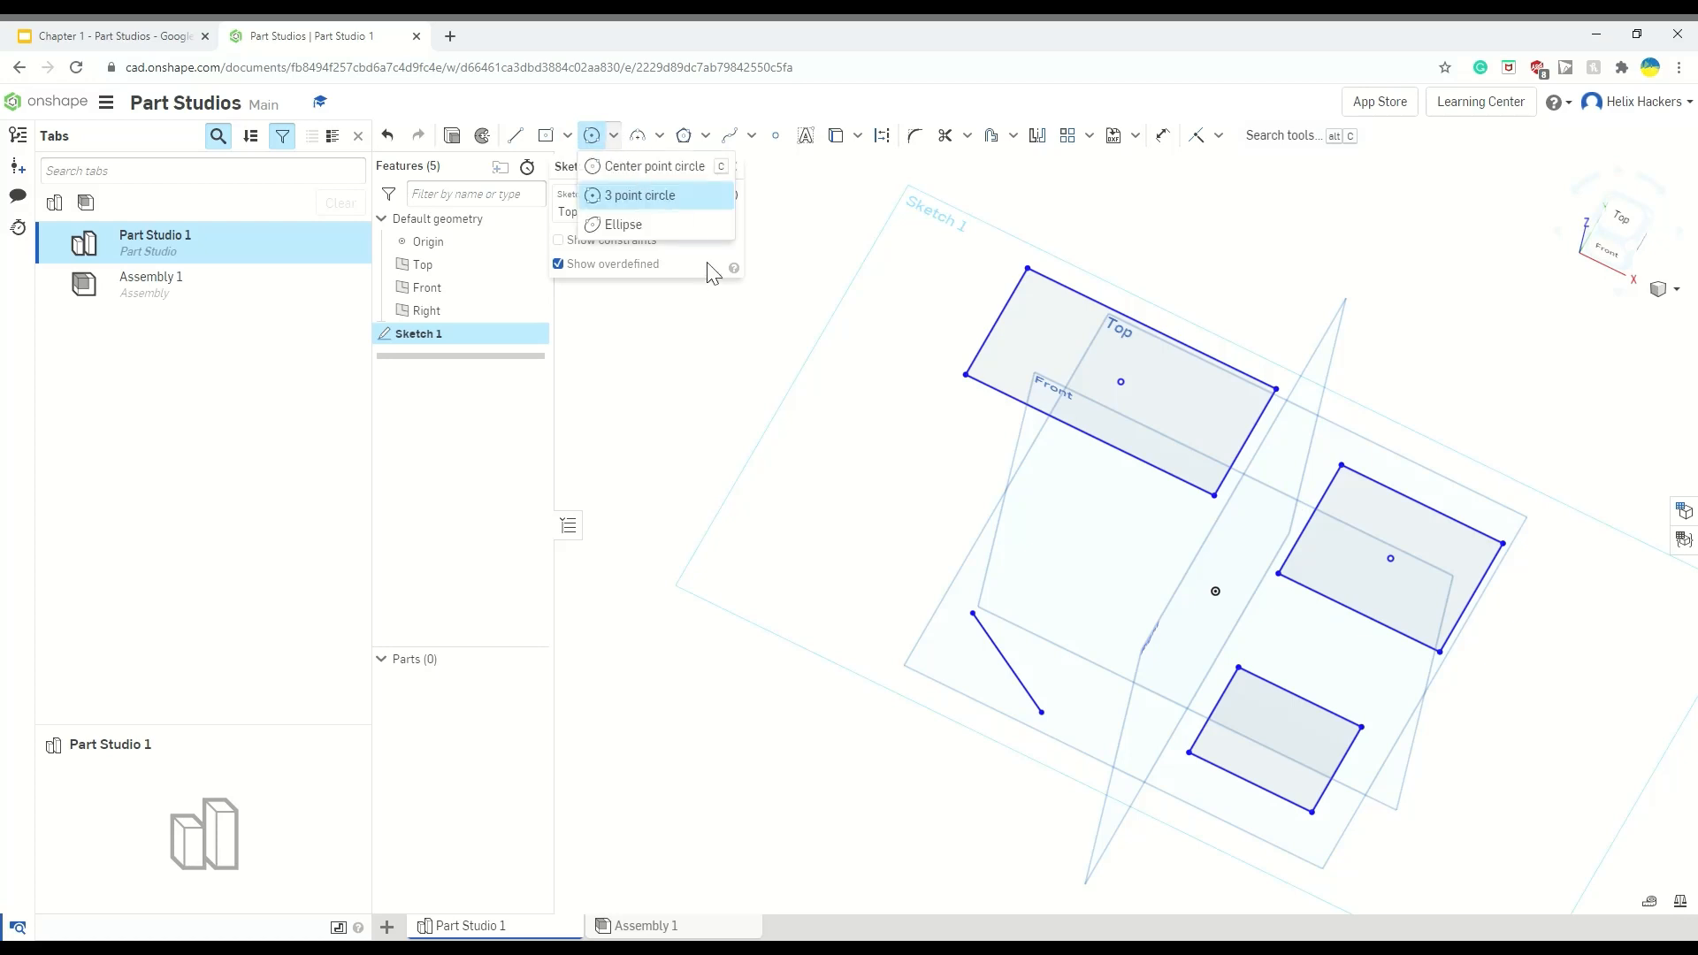
pyautogui.click(677, 170)
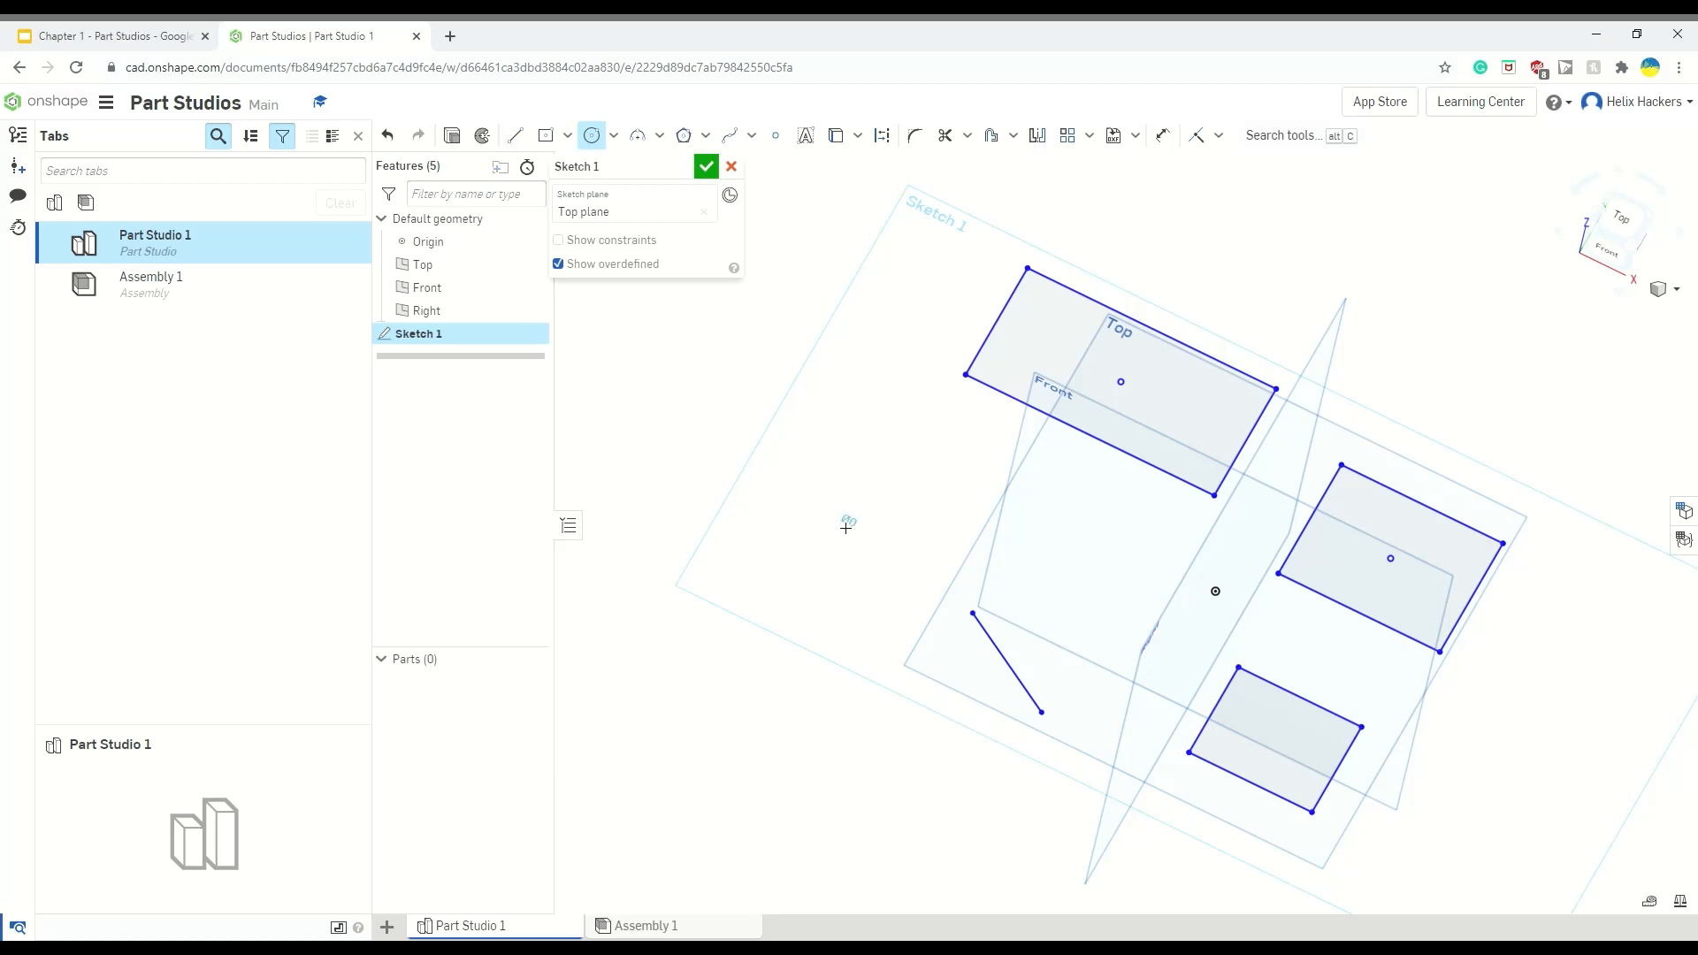
pyautogui.click(840, 521)
pyautogui.click(887, 484)
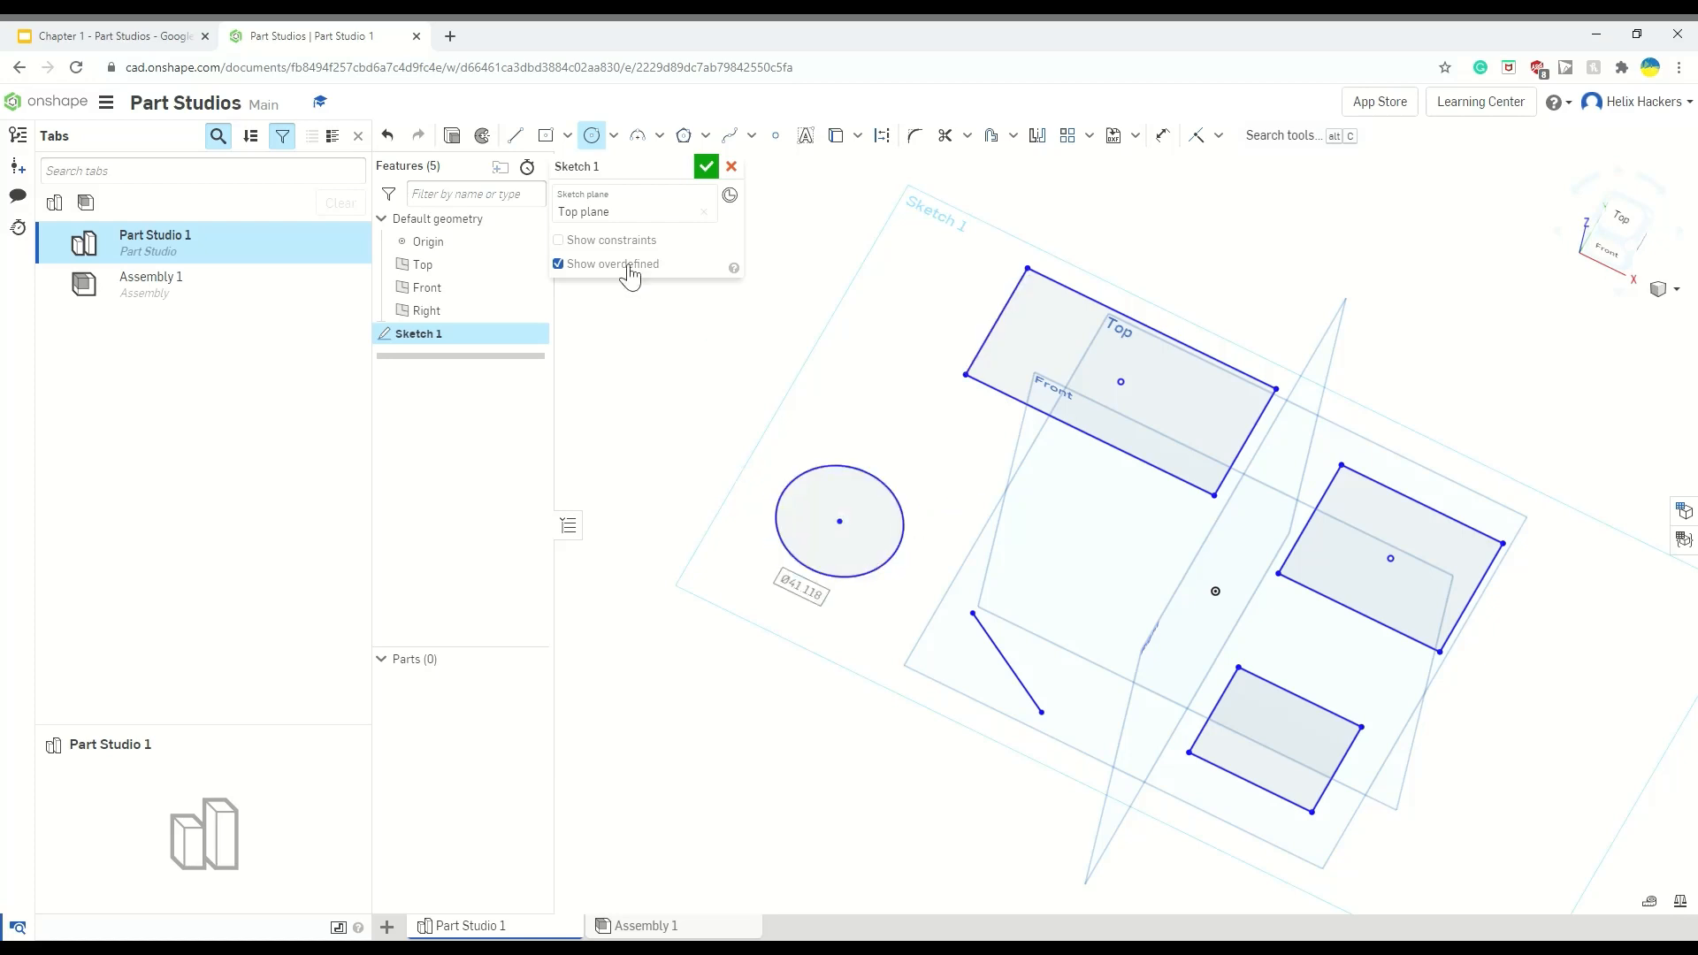
# Step: Sketch a 3 point circle behind the center point circle, beside the large rectangle
pyautogui.click(612, 135)
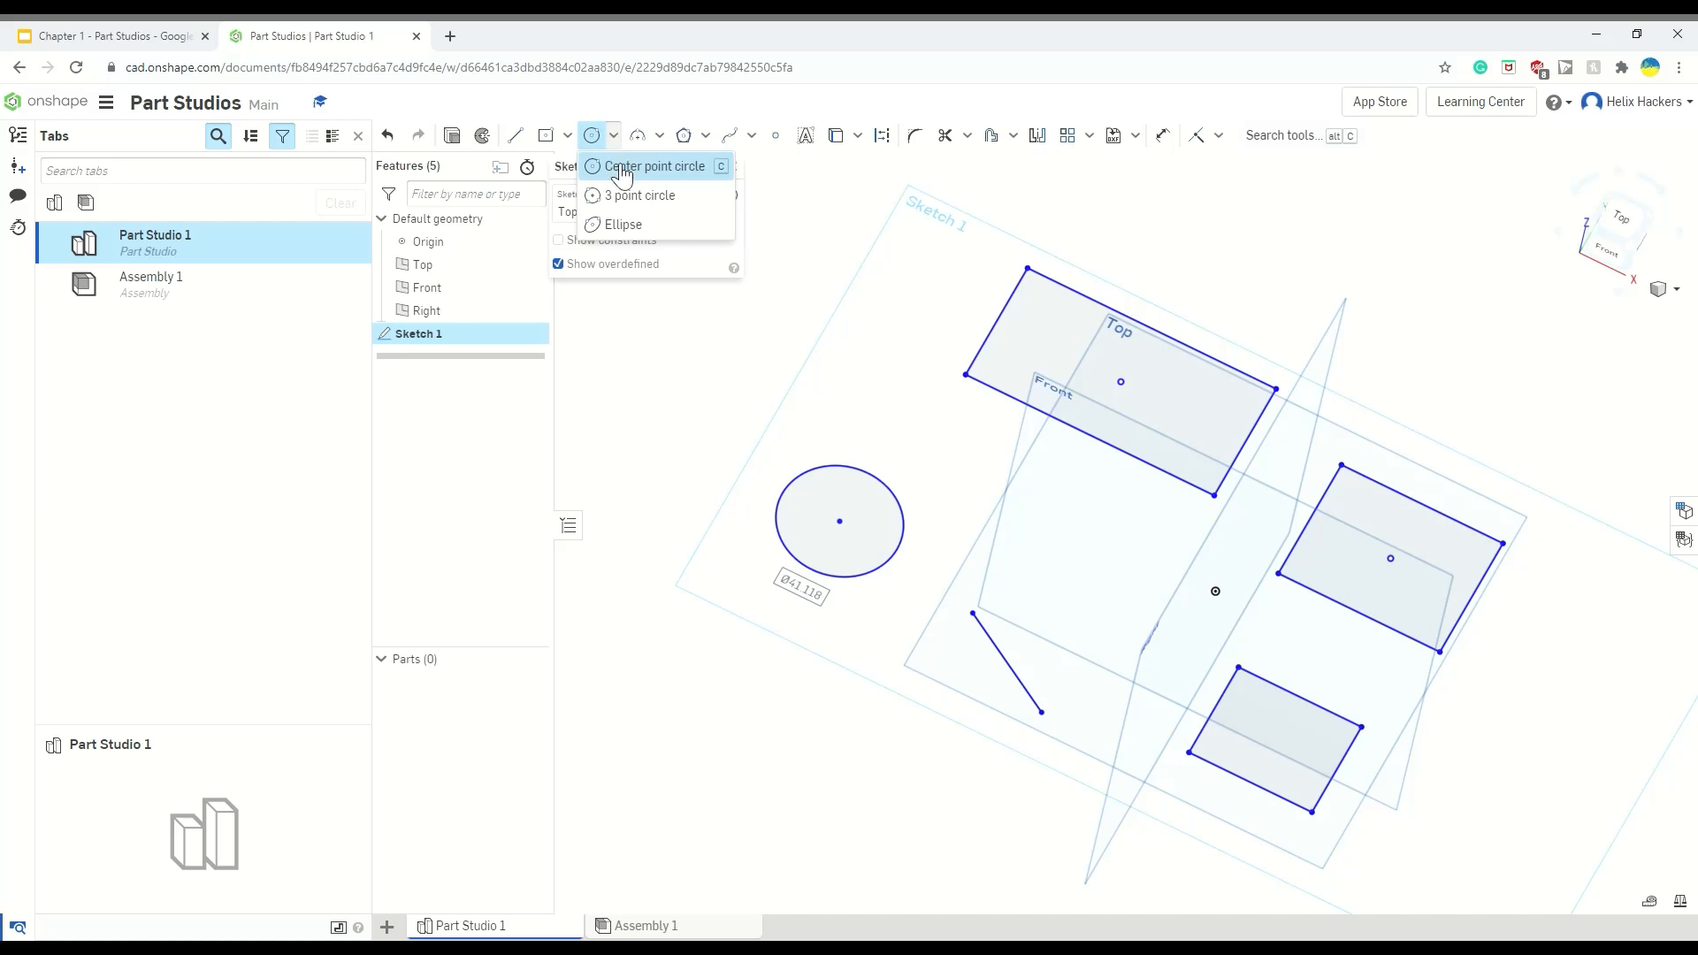
pyautogui.click(656, 205)
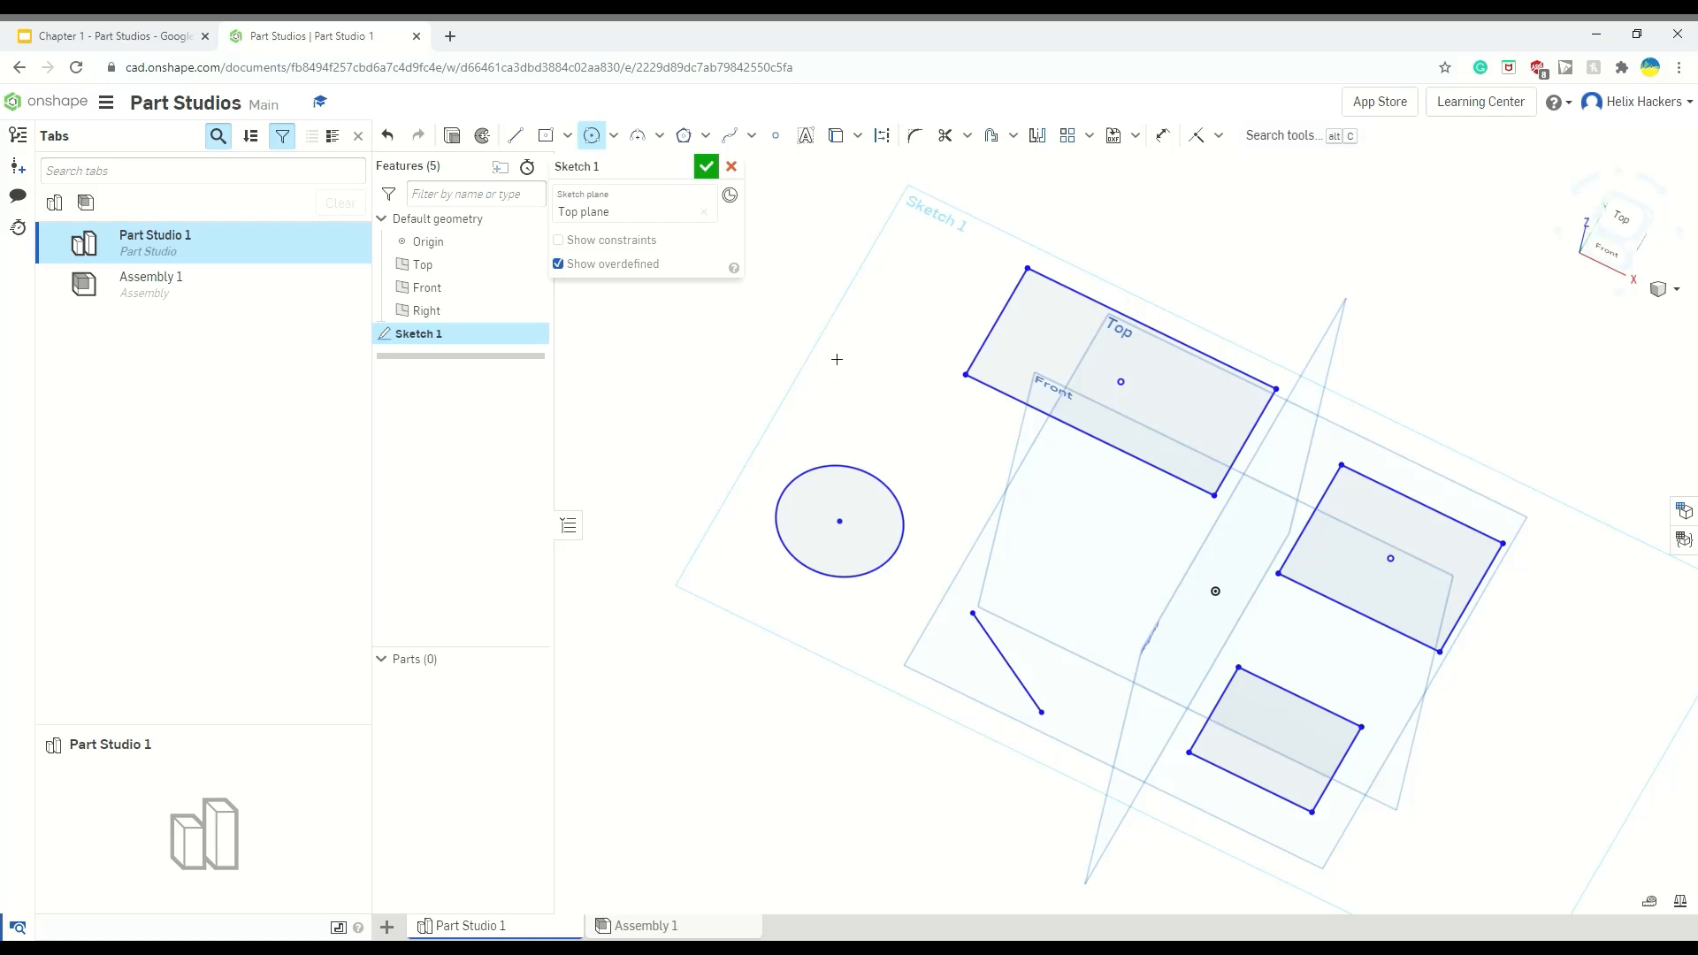
pyautogui.click(928, 344)
pyautogui.click(853, 397)
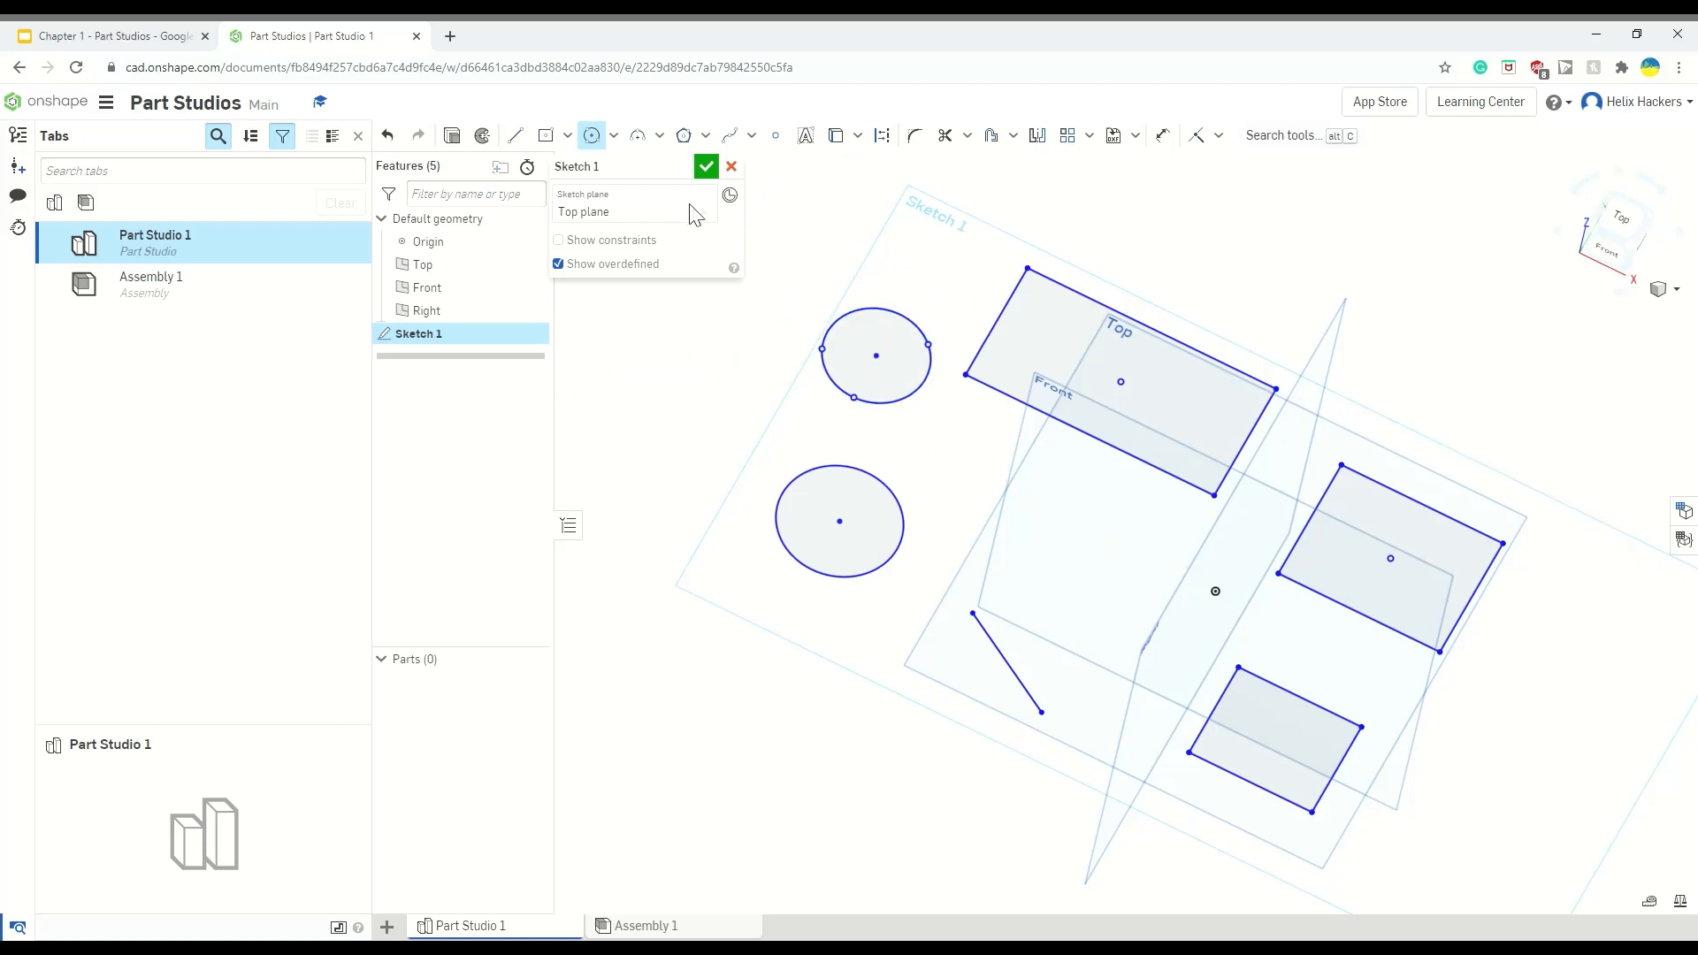
pyautogui.click(592, 135)
# Step: Switch to the Google Slides presentation and read the Shapes Checkpoint slide
pyautogui.click(186, 35)
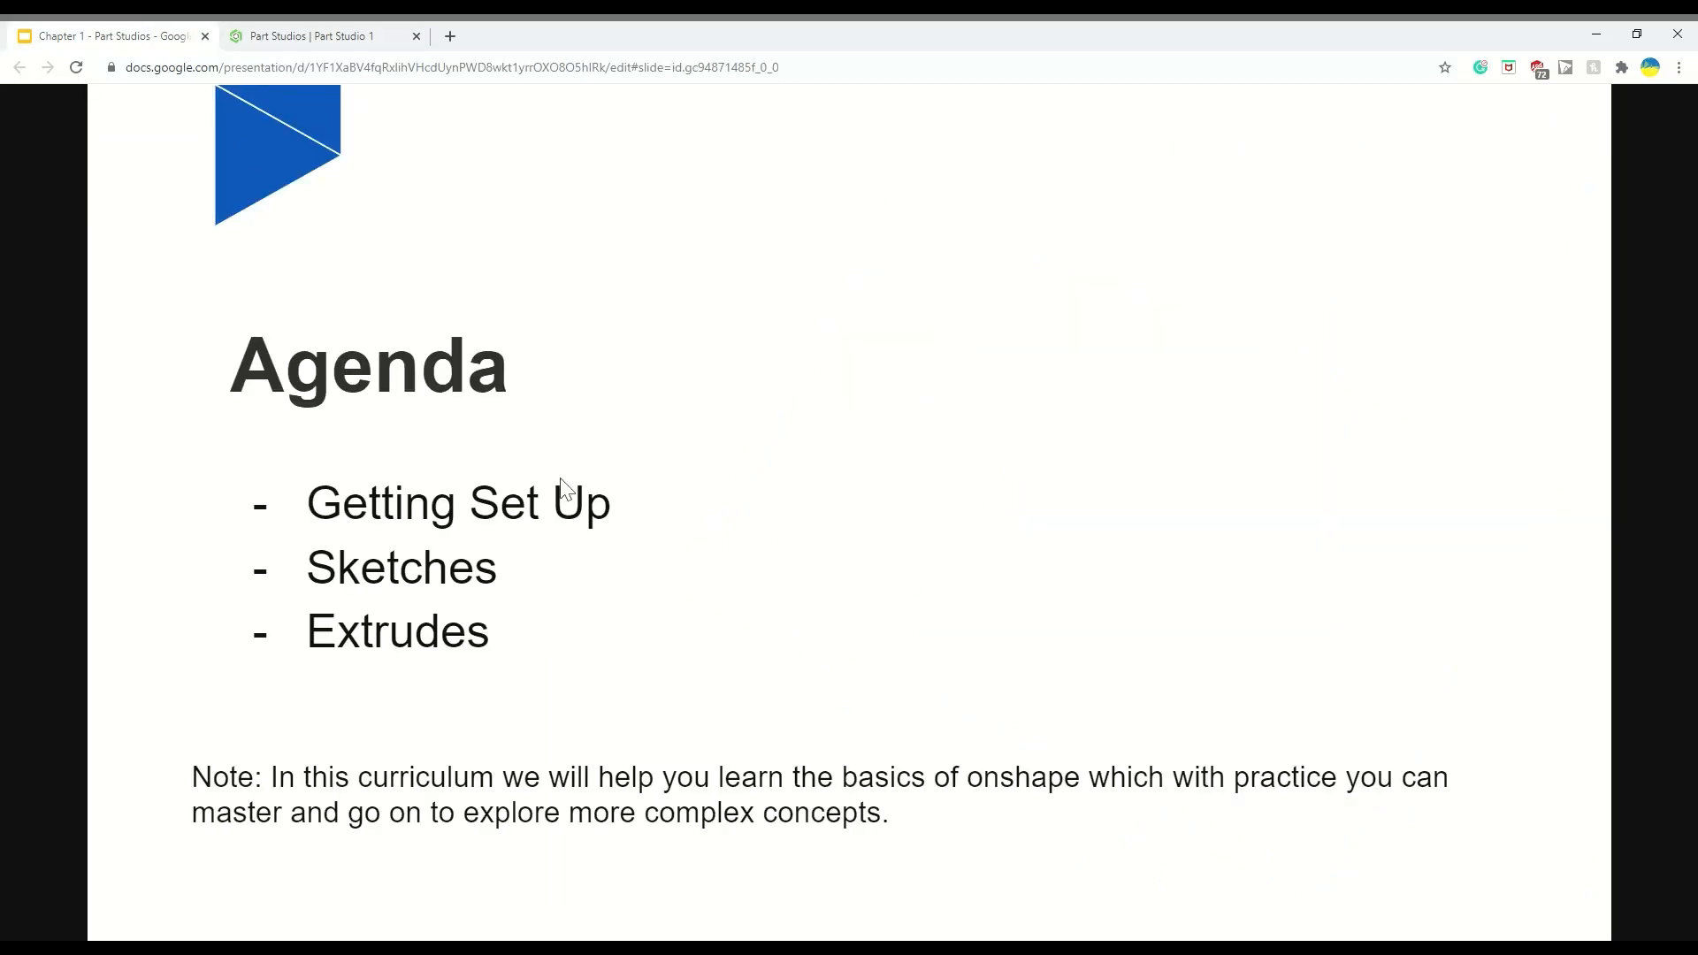
pyautogui.click(689, 525)
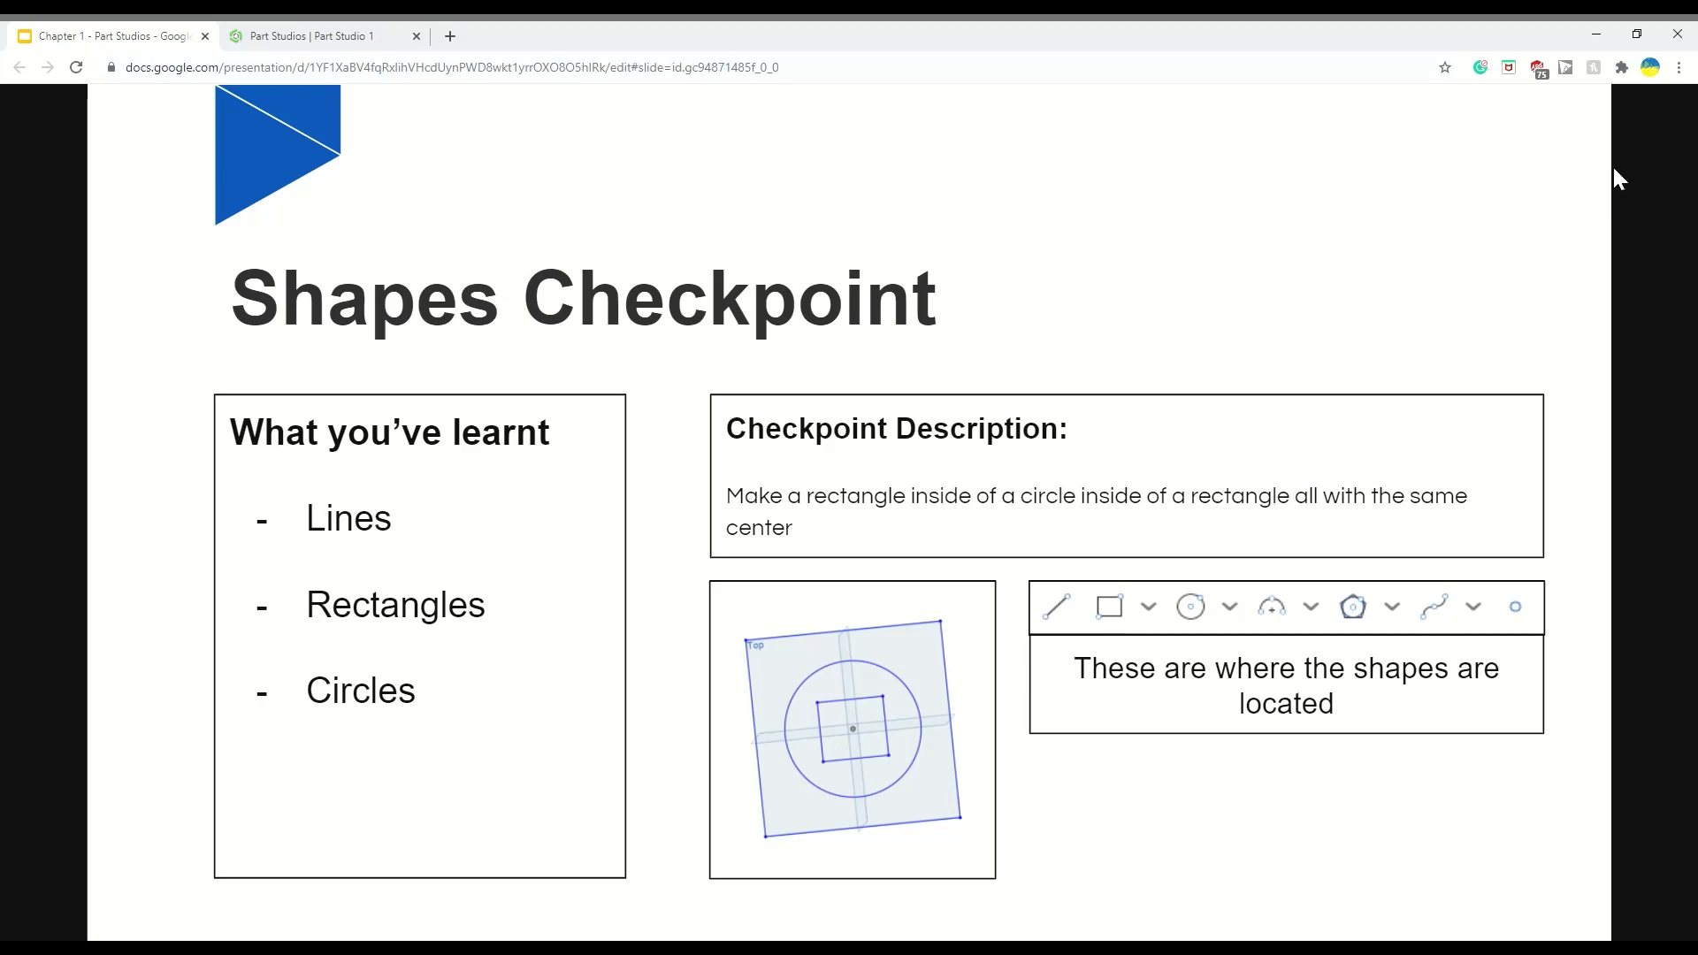
# Step: Switch back to the Onshape part studio and start a new sketch on the Top plane
pyautogui.hotkey('ctrl', 'Tab')
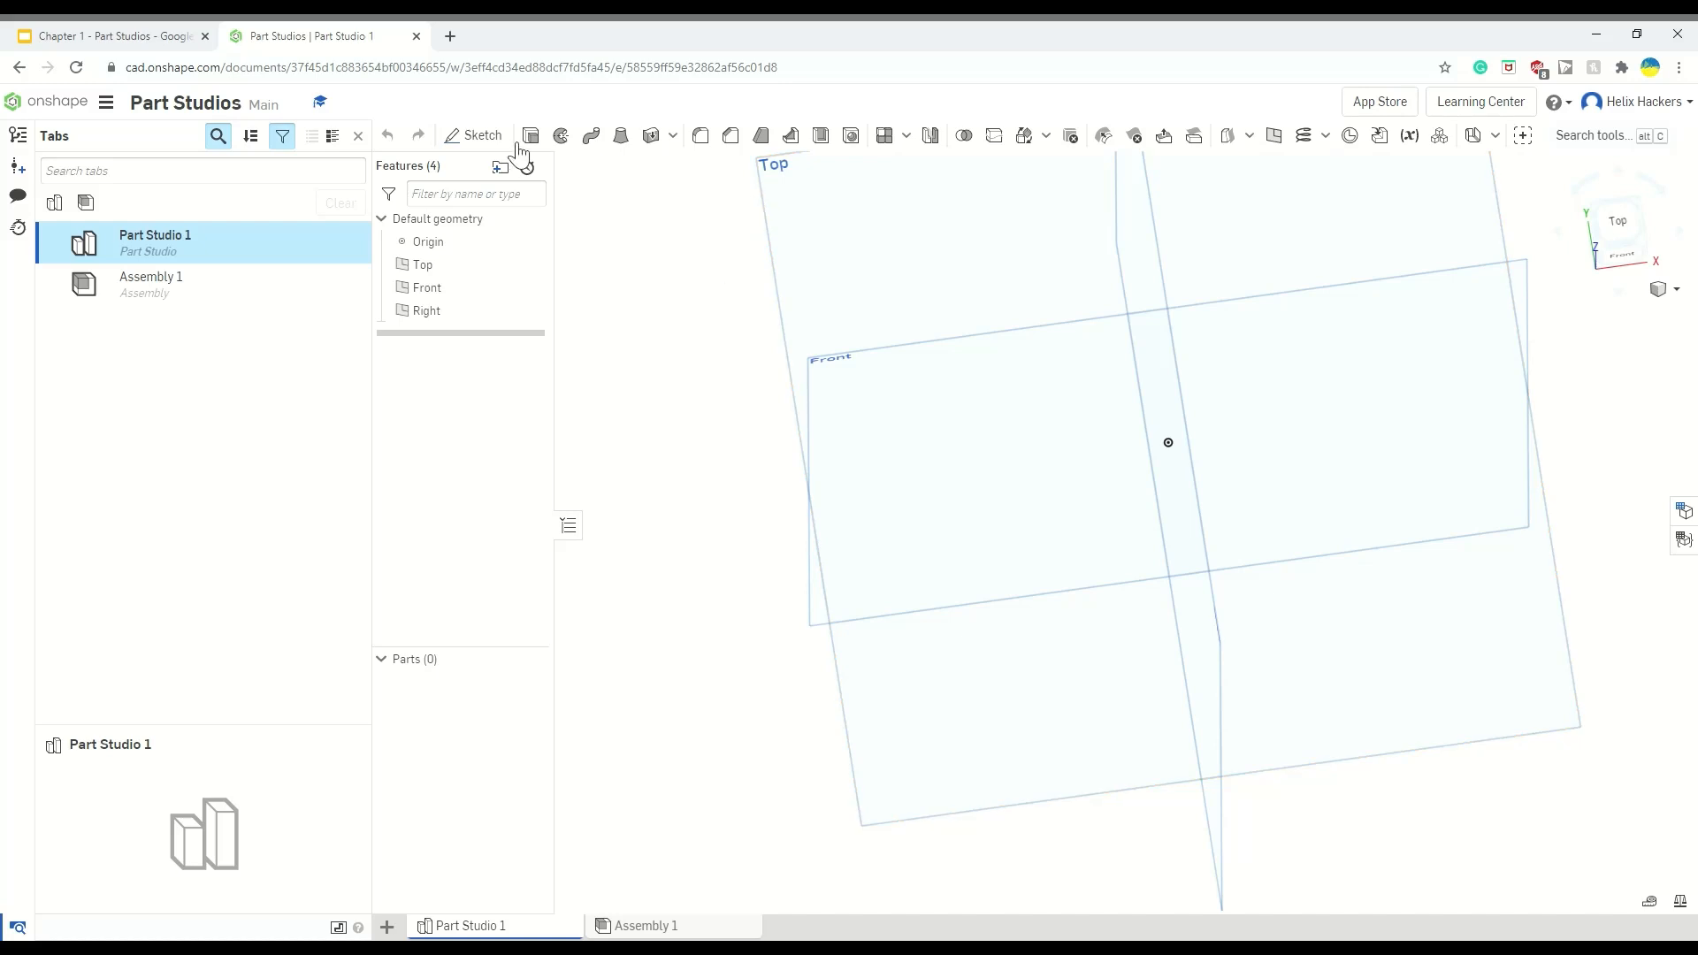
pyautogui.click(482, 135)
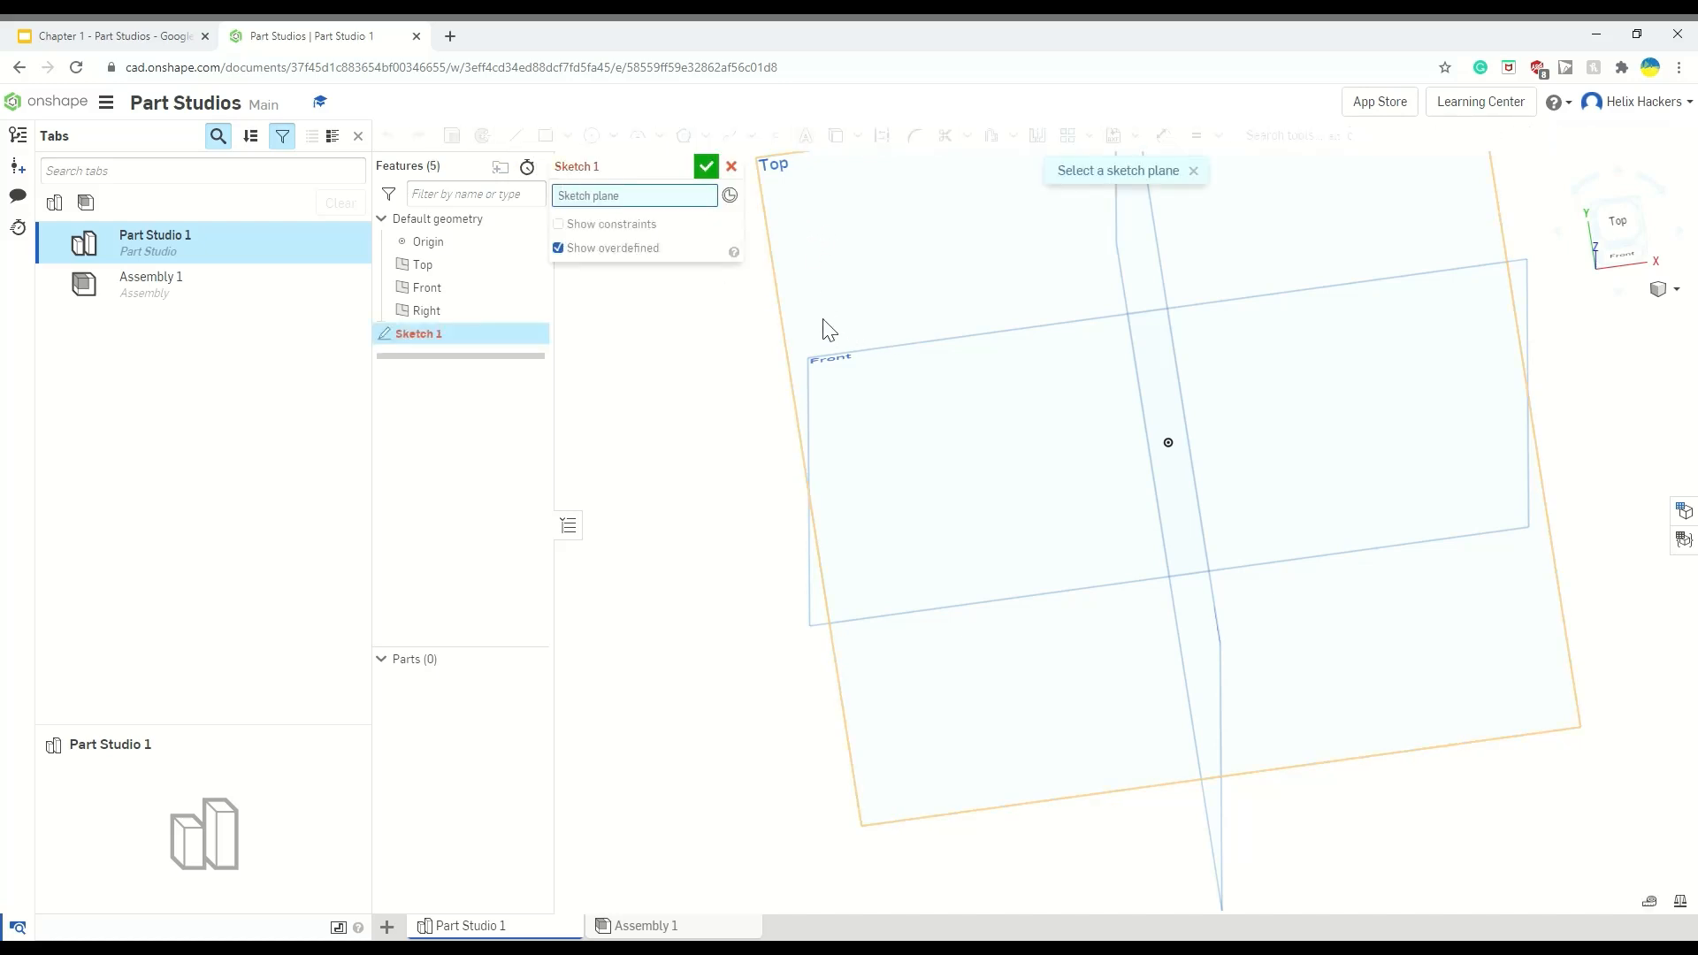
pyautogui.click(814, 270)
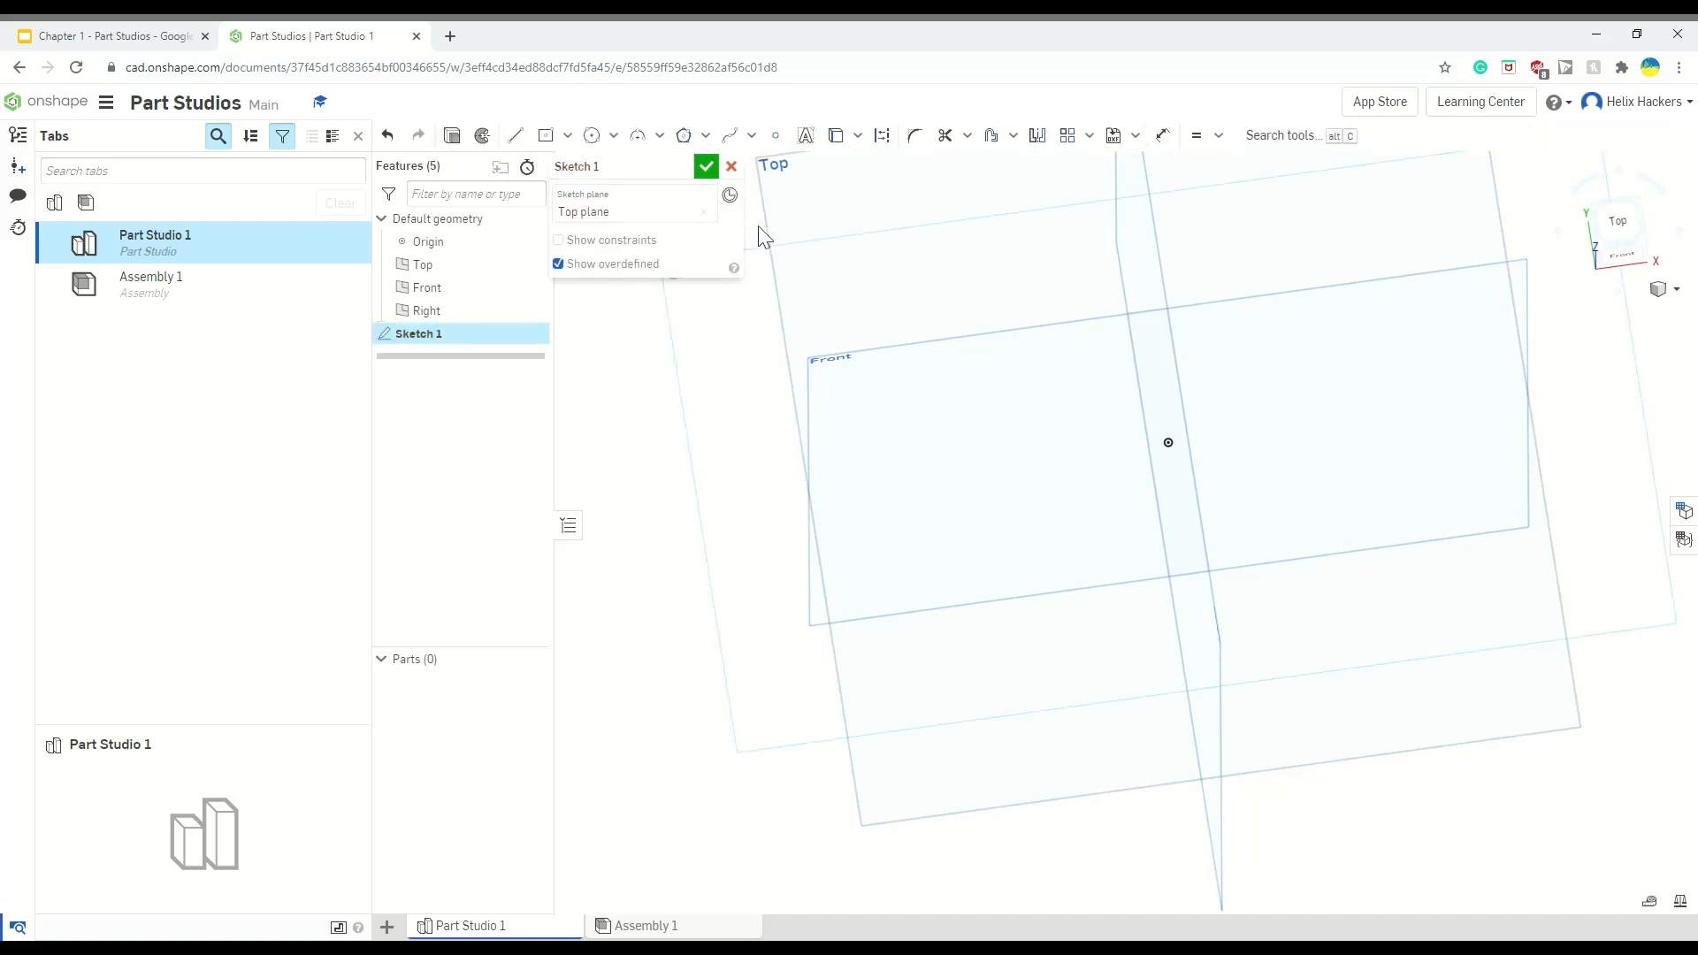
# Step: Sketch a small center point rectangle centred on the origin
pyautogui.click(549, 135)
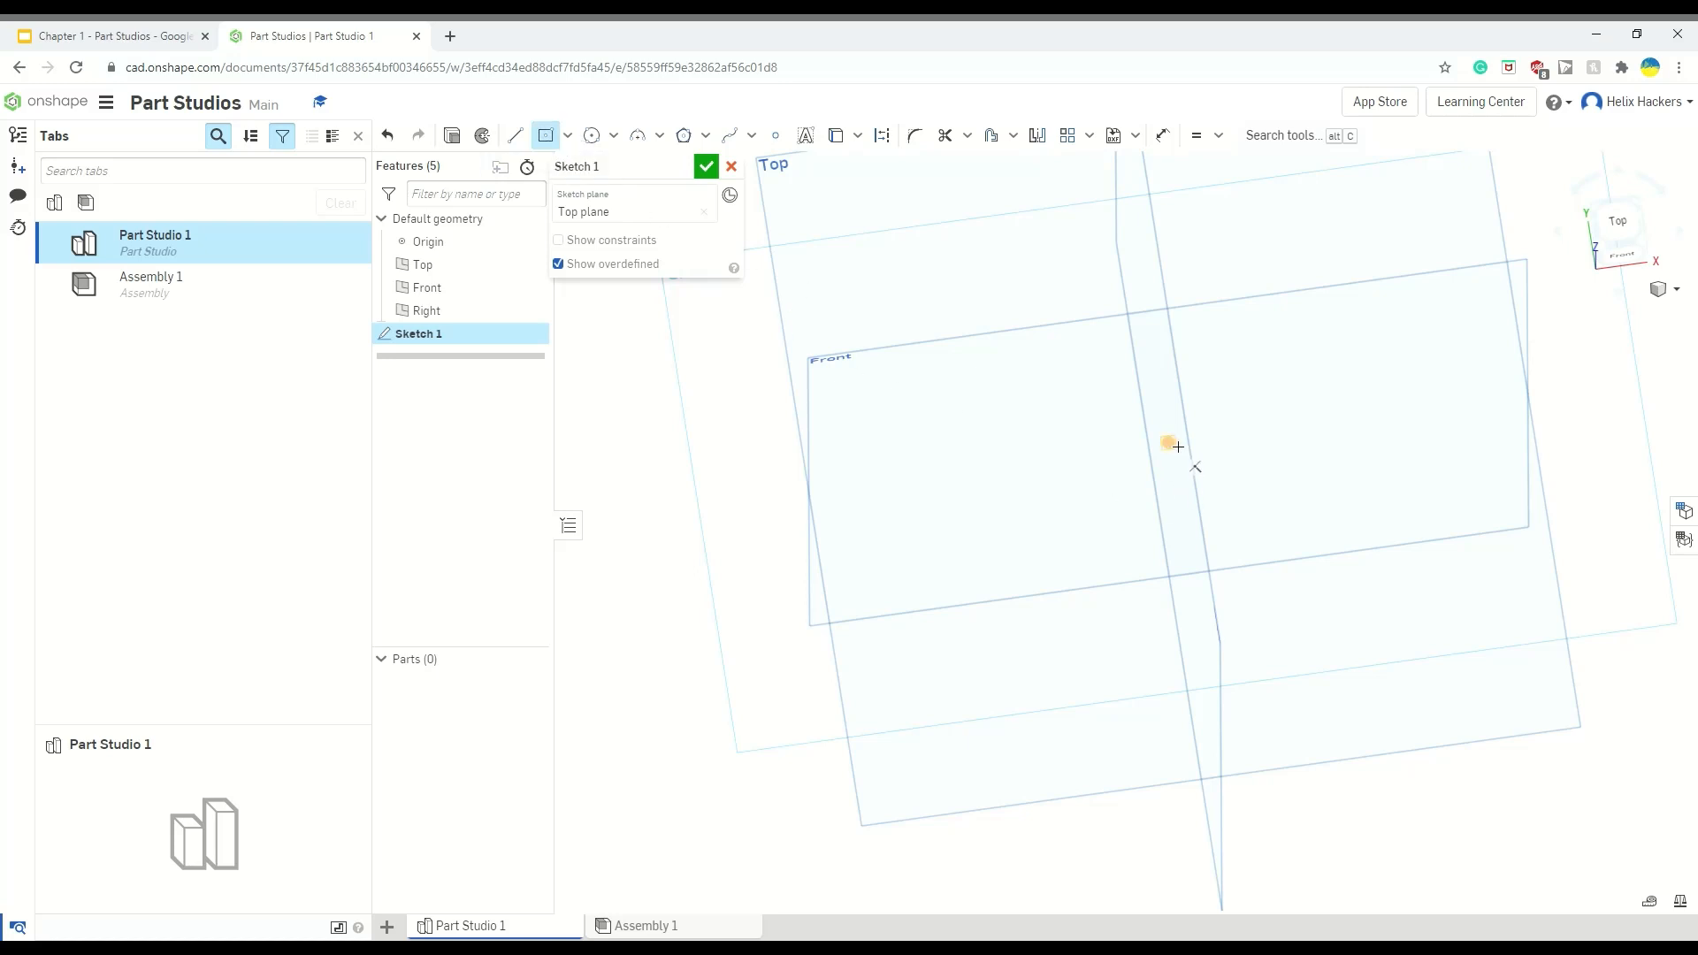
pyautogui.click(1169, 444)
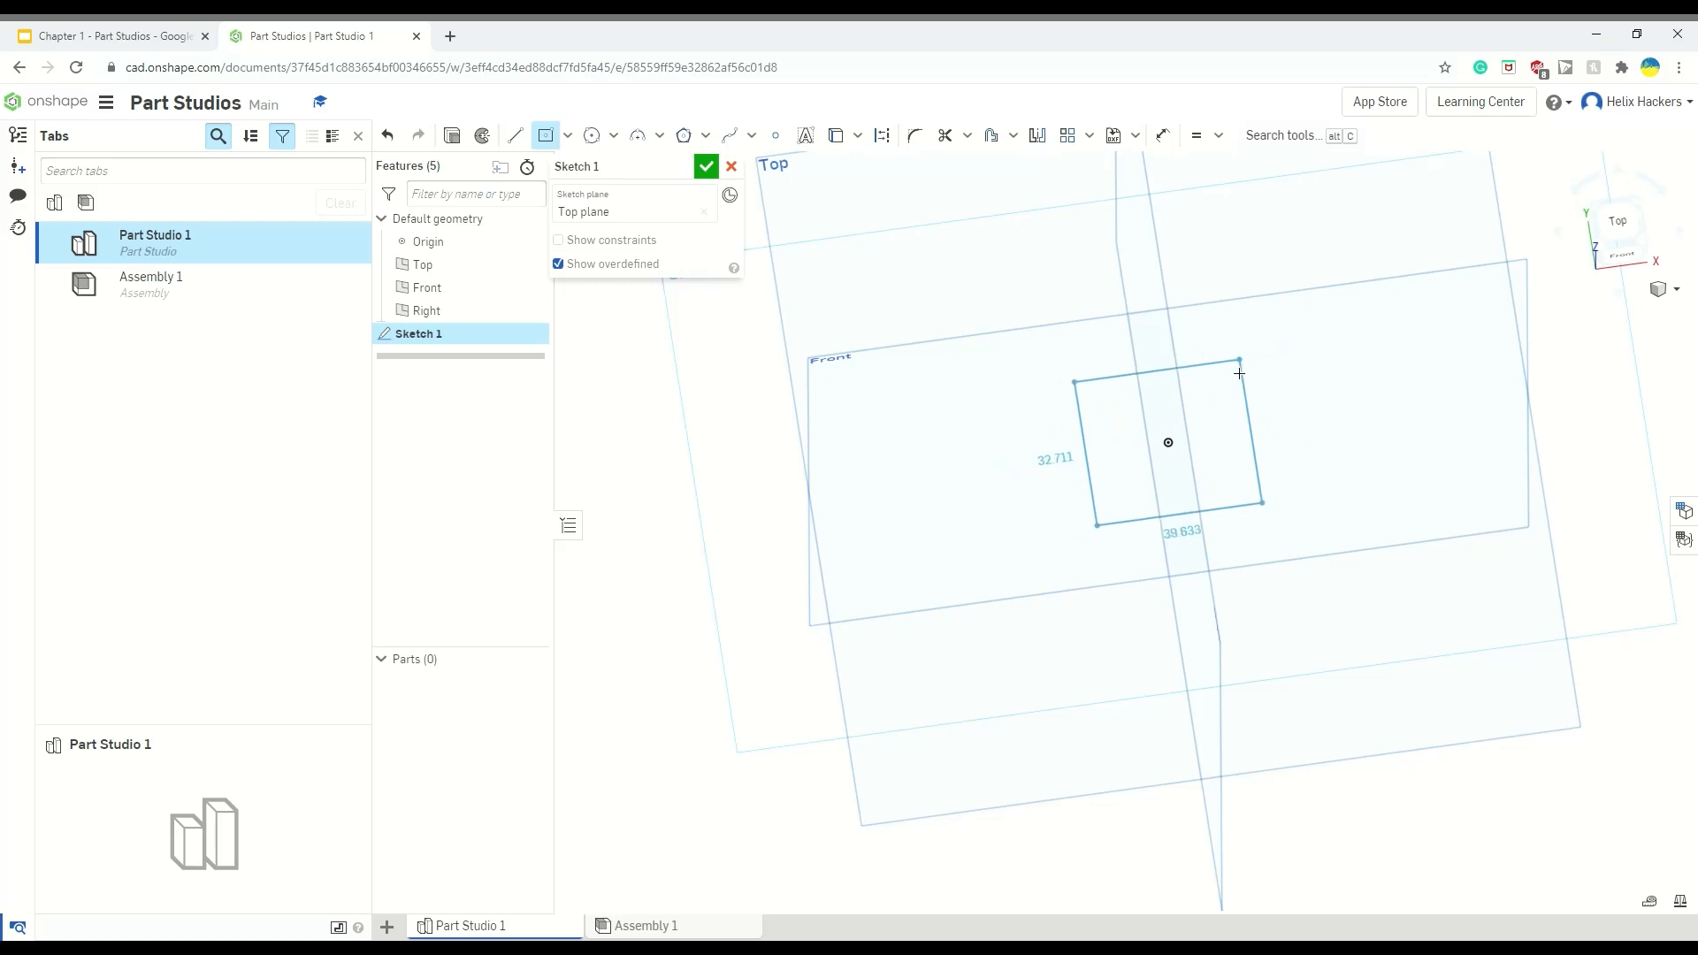
pyautogui.click(1255, 491)
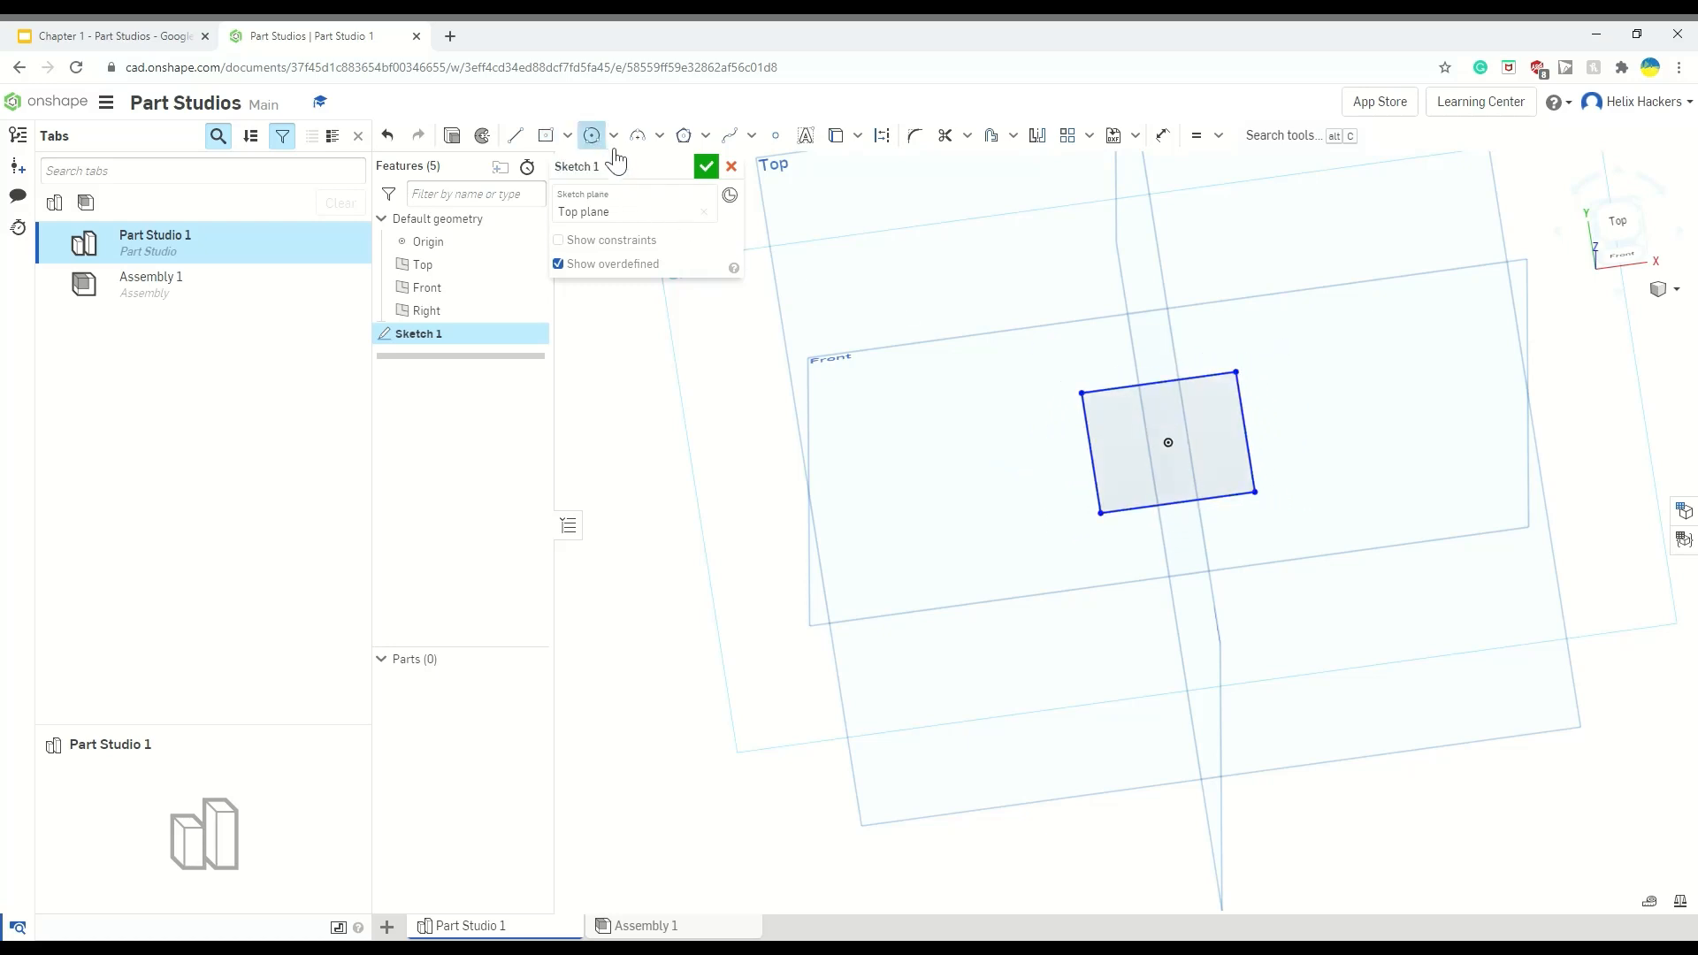
# Step: Sketch a center point circle centred on the origin that encloses the small rectangle
pyautogui.click(613, 135)
pyautogui.click(631, 189)
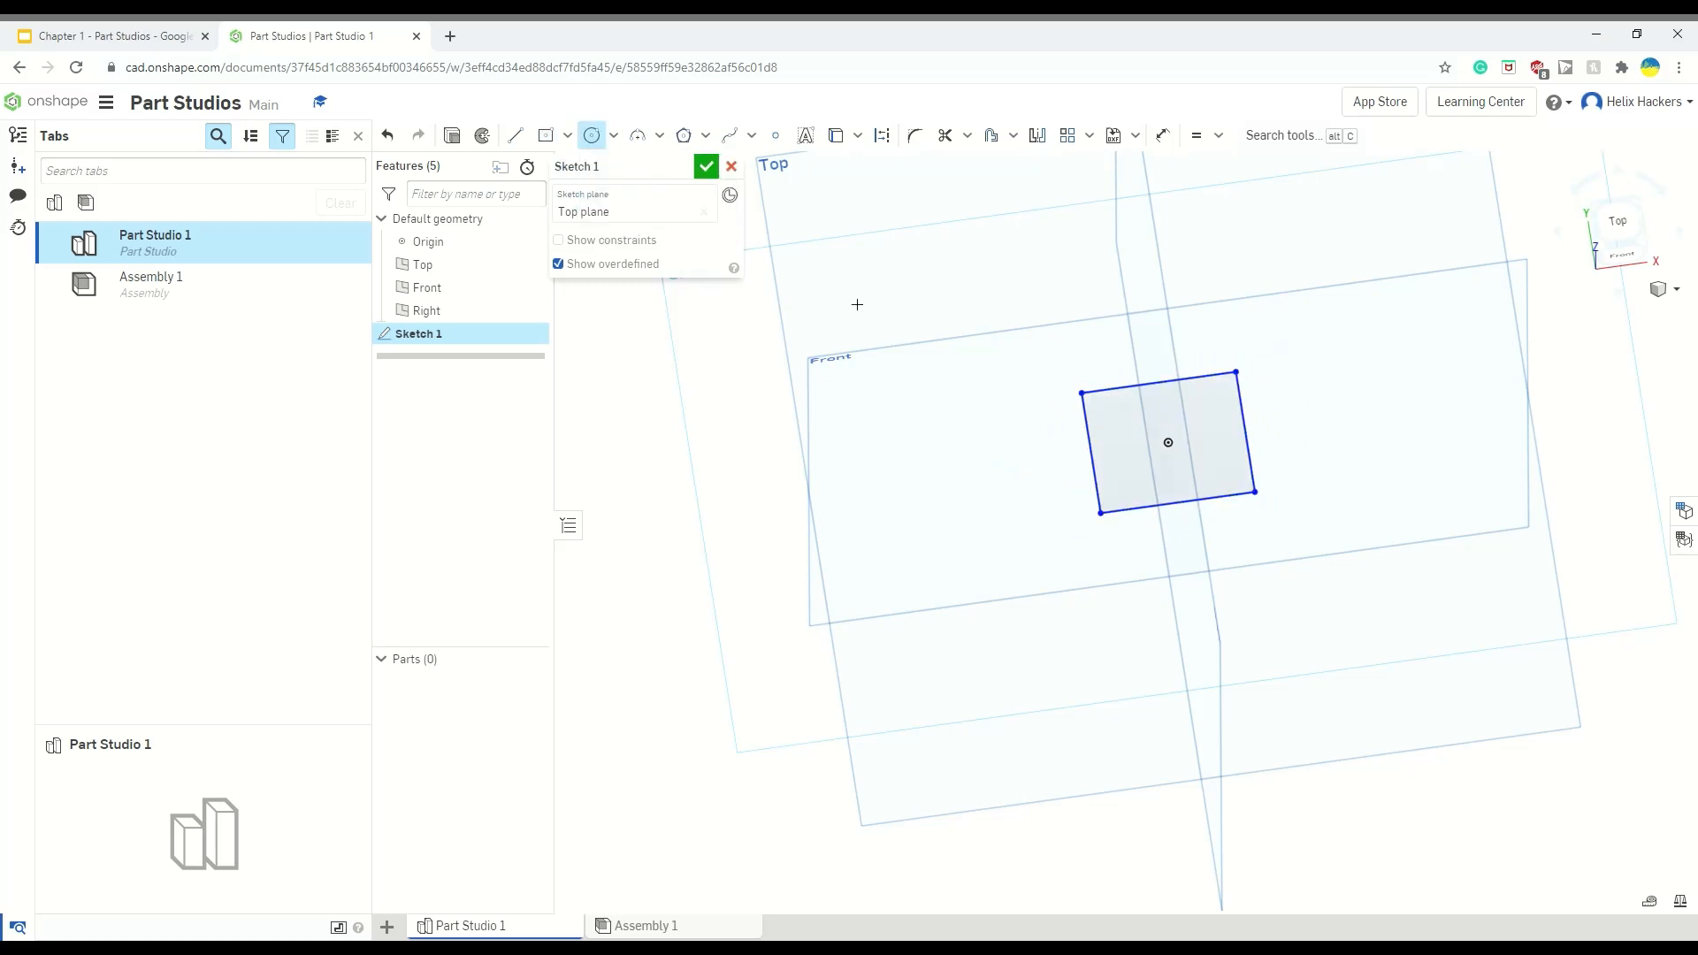
pyautogui.click(1168, 442)
pyautogui.click(1275, 333)
# Step: Sketch a larger center point rectangle centred on the origin that encloses the circle
pyautogui.click(546, 136)
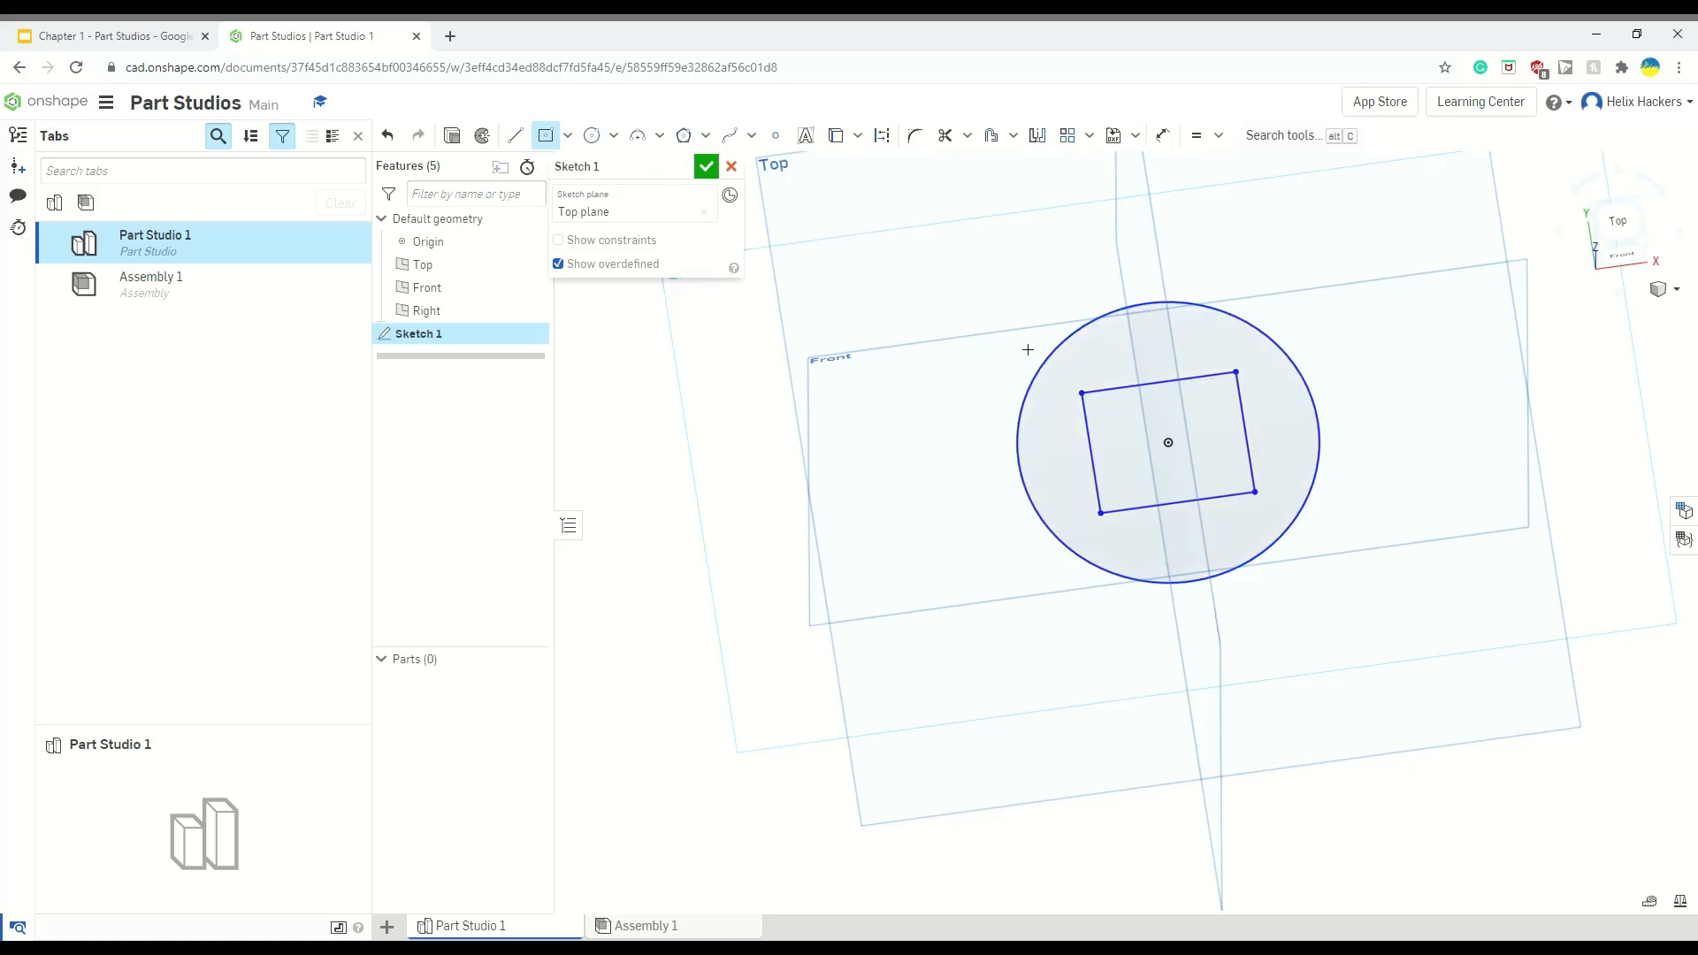
pyautogui.click(1168, 443)
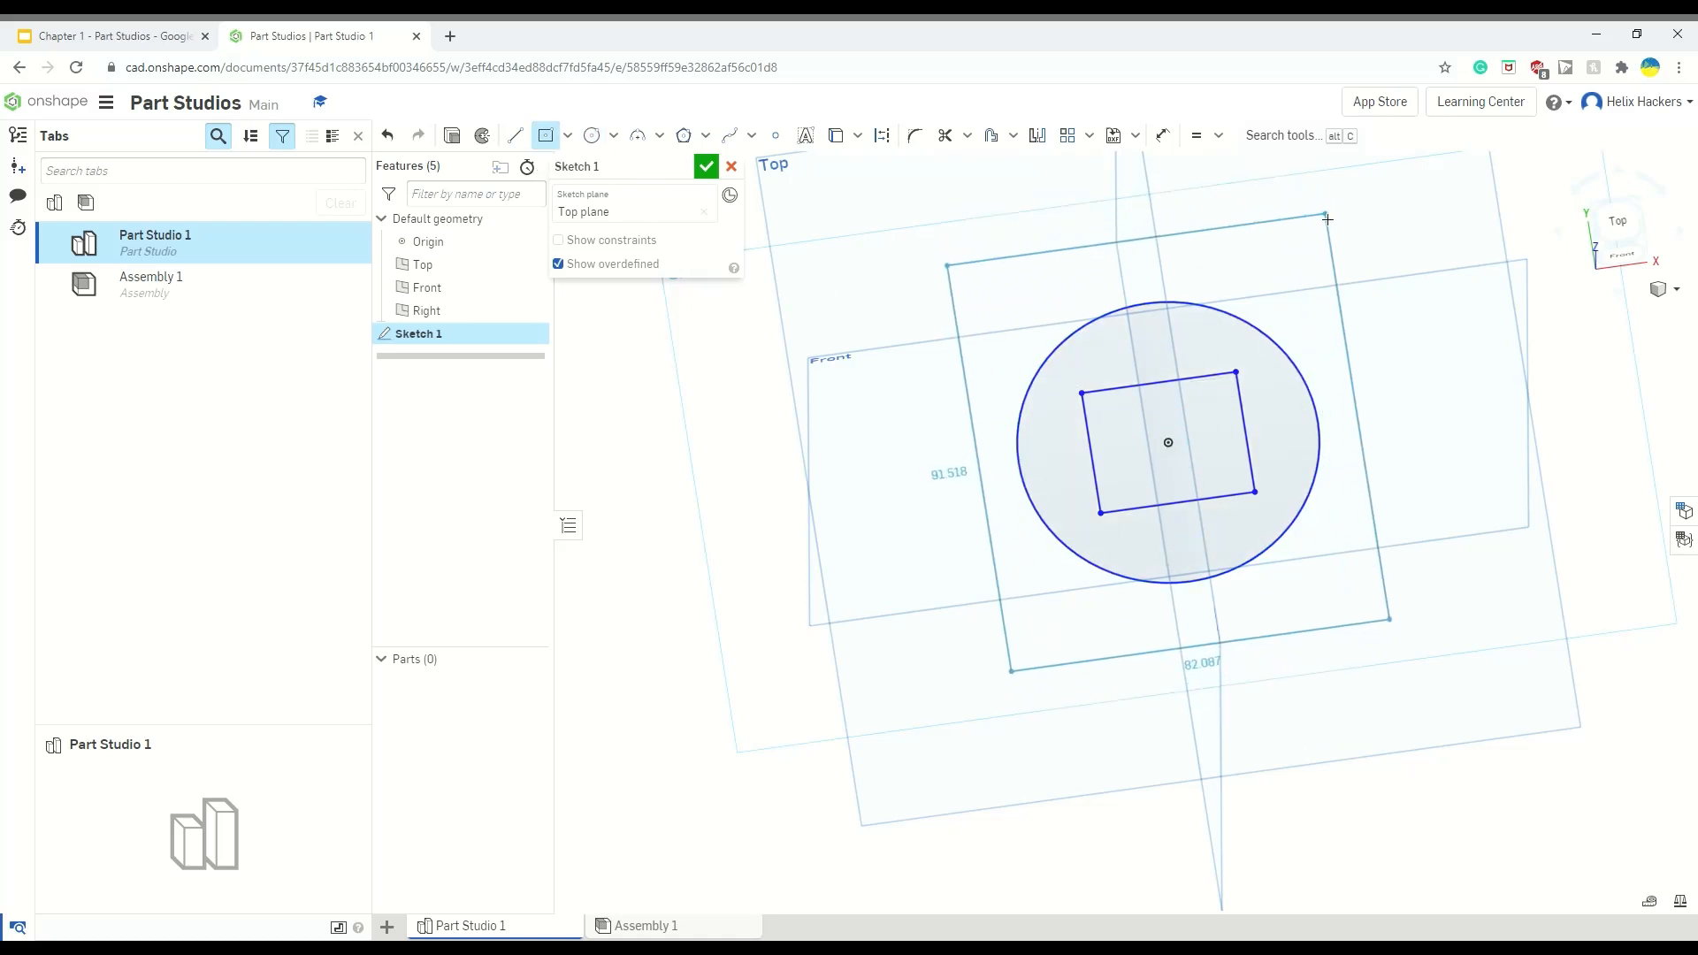
pyautogui.click(1320, 232)
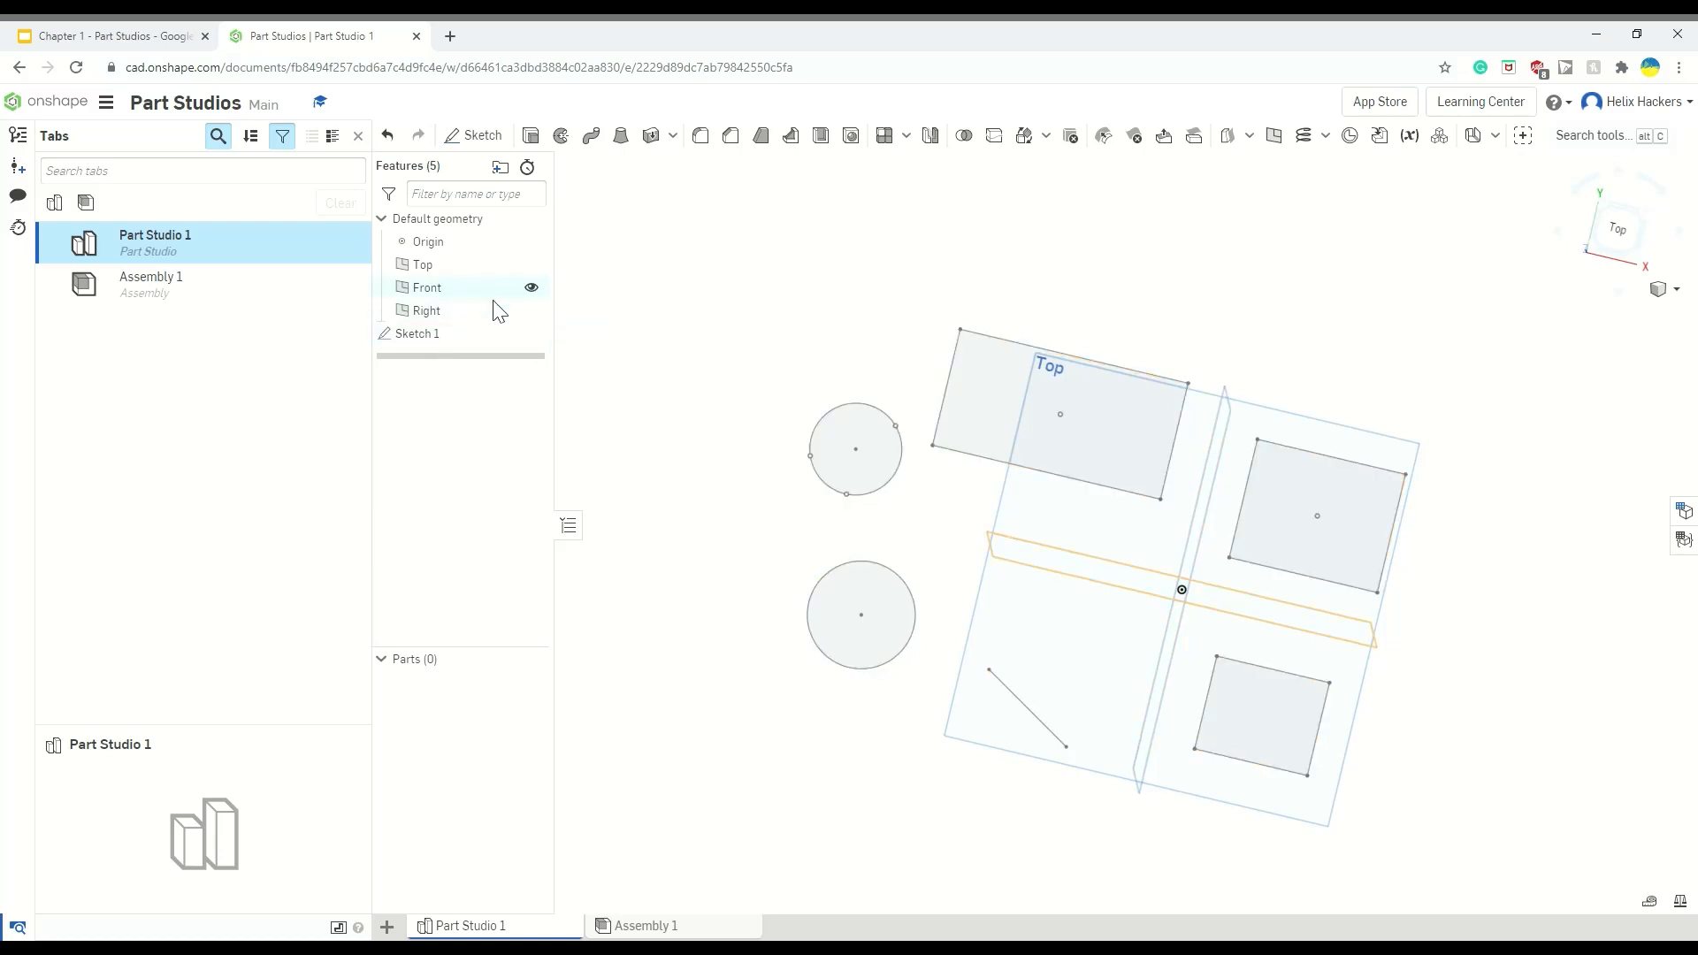
# Step: Rename Sketch 1 in the feature list as Shapes
pyautogui.rightClick(435, 338)
pyautogui.click(514, 354)
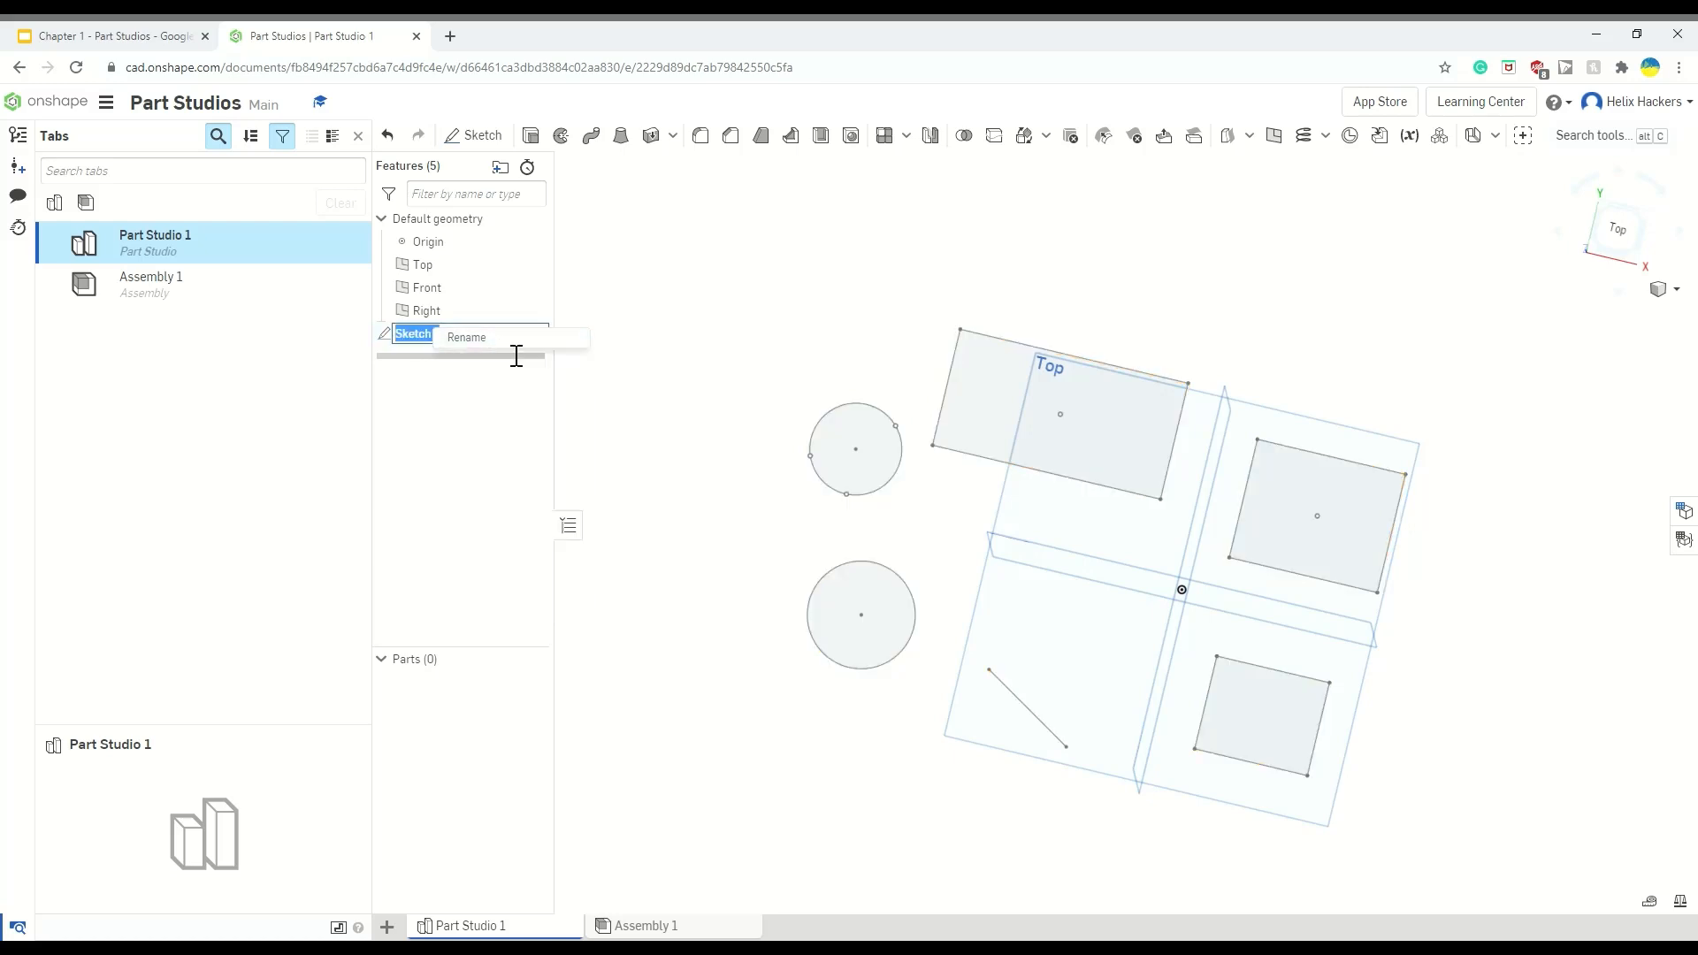
pyautogui.write('Shapes')
pyautogui.press('Return')
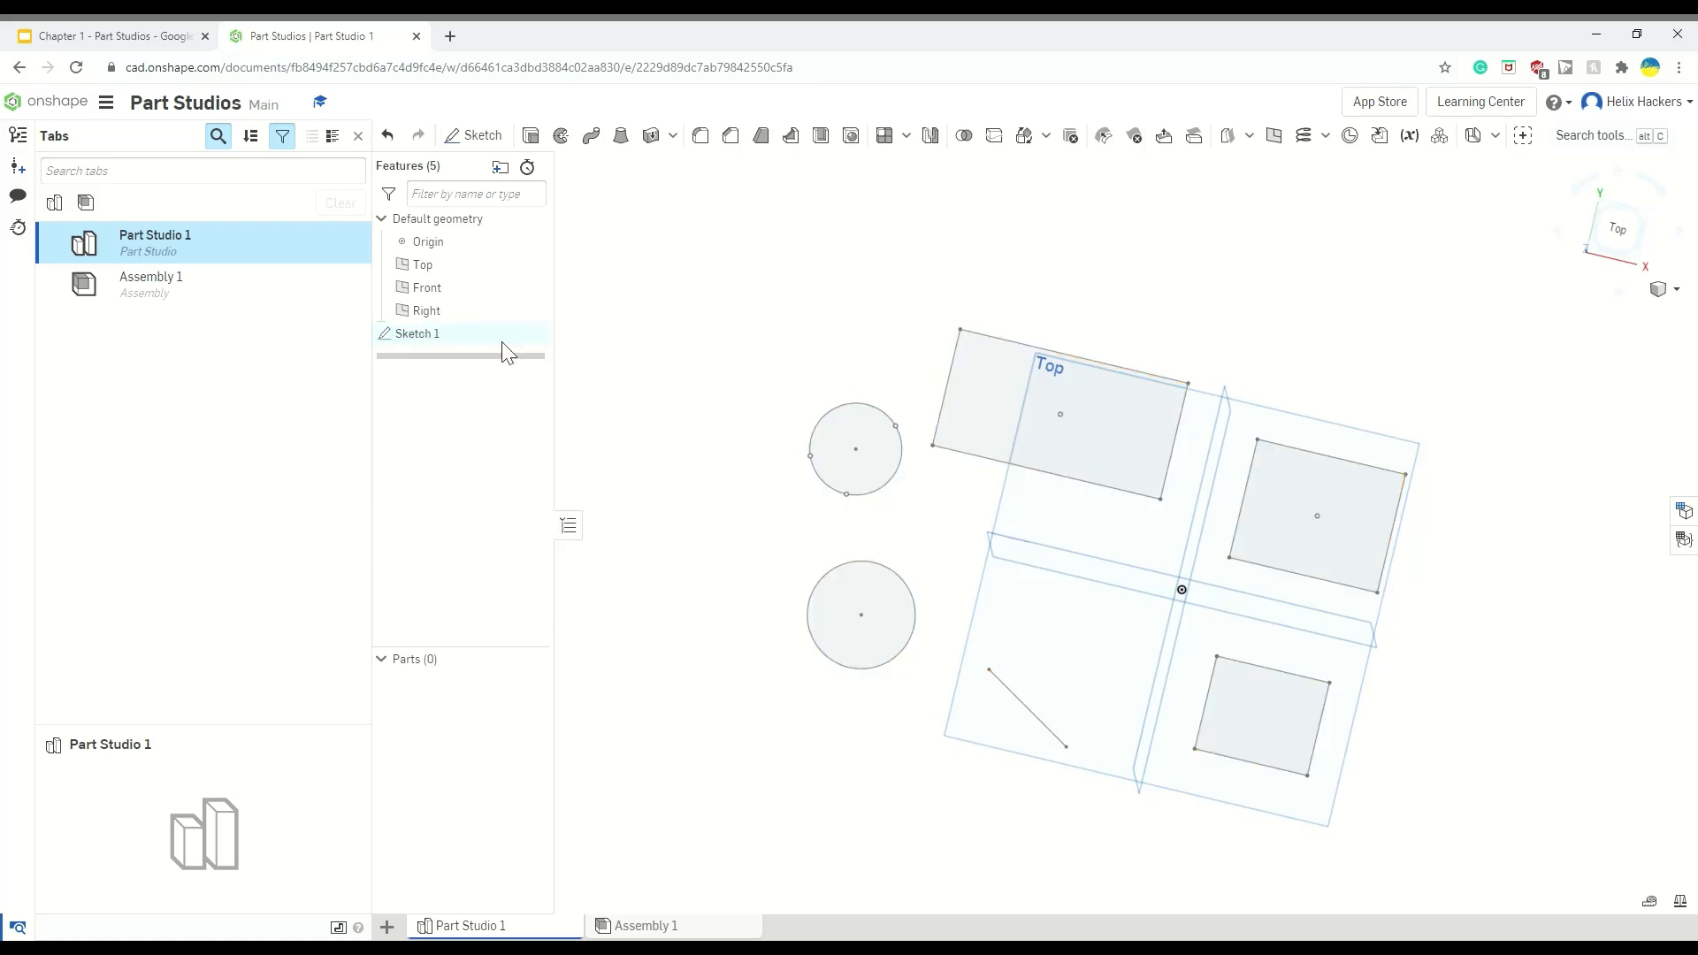
# Step: Create a new sketch on the Top plane and rename it Constraints in the feature list
pyautogui.click(485, 135)
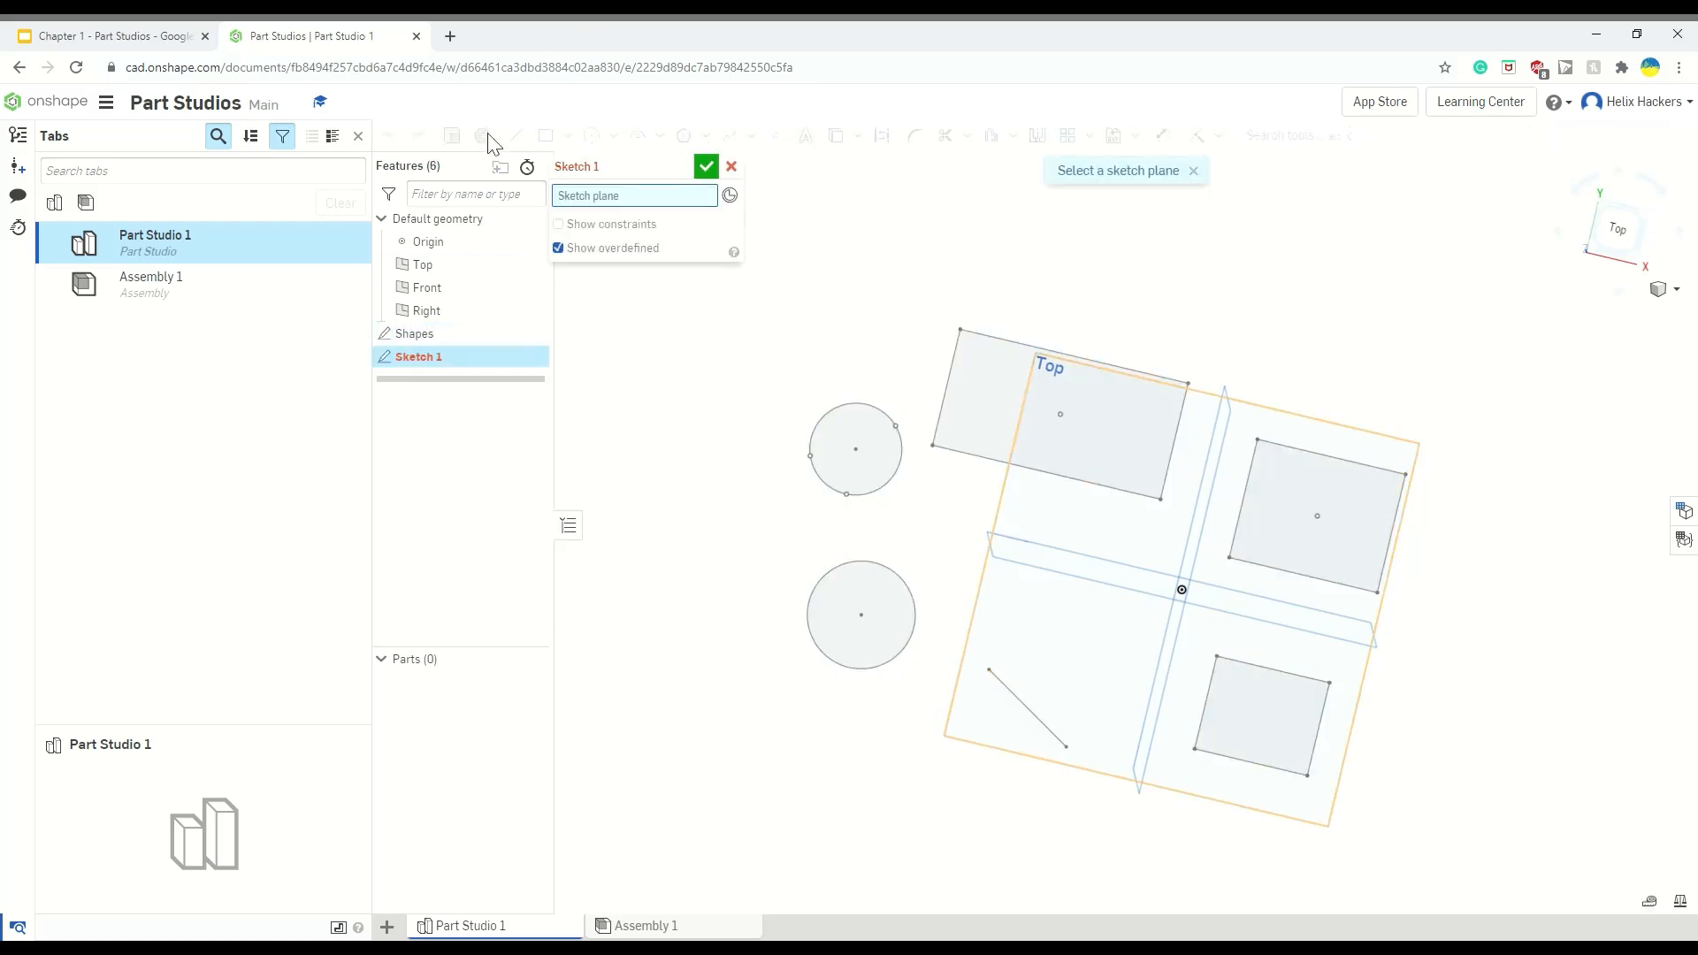
pyautogui.click(732, 166)
pyautogui.rightClick(460, 359)
pyautogui.click(492, 367)
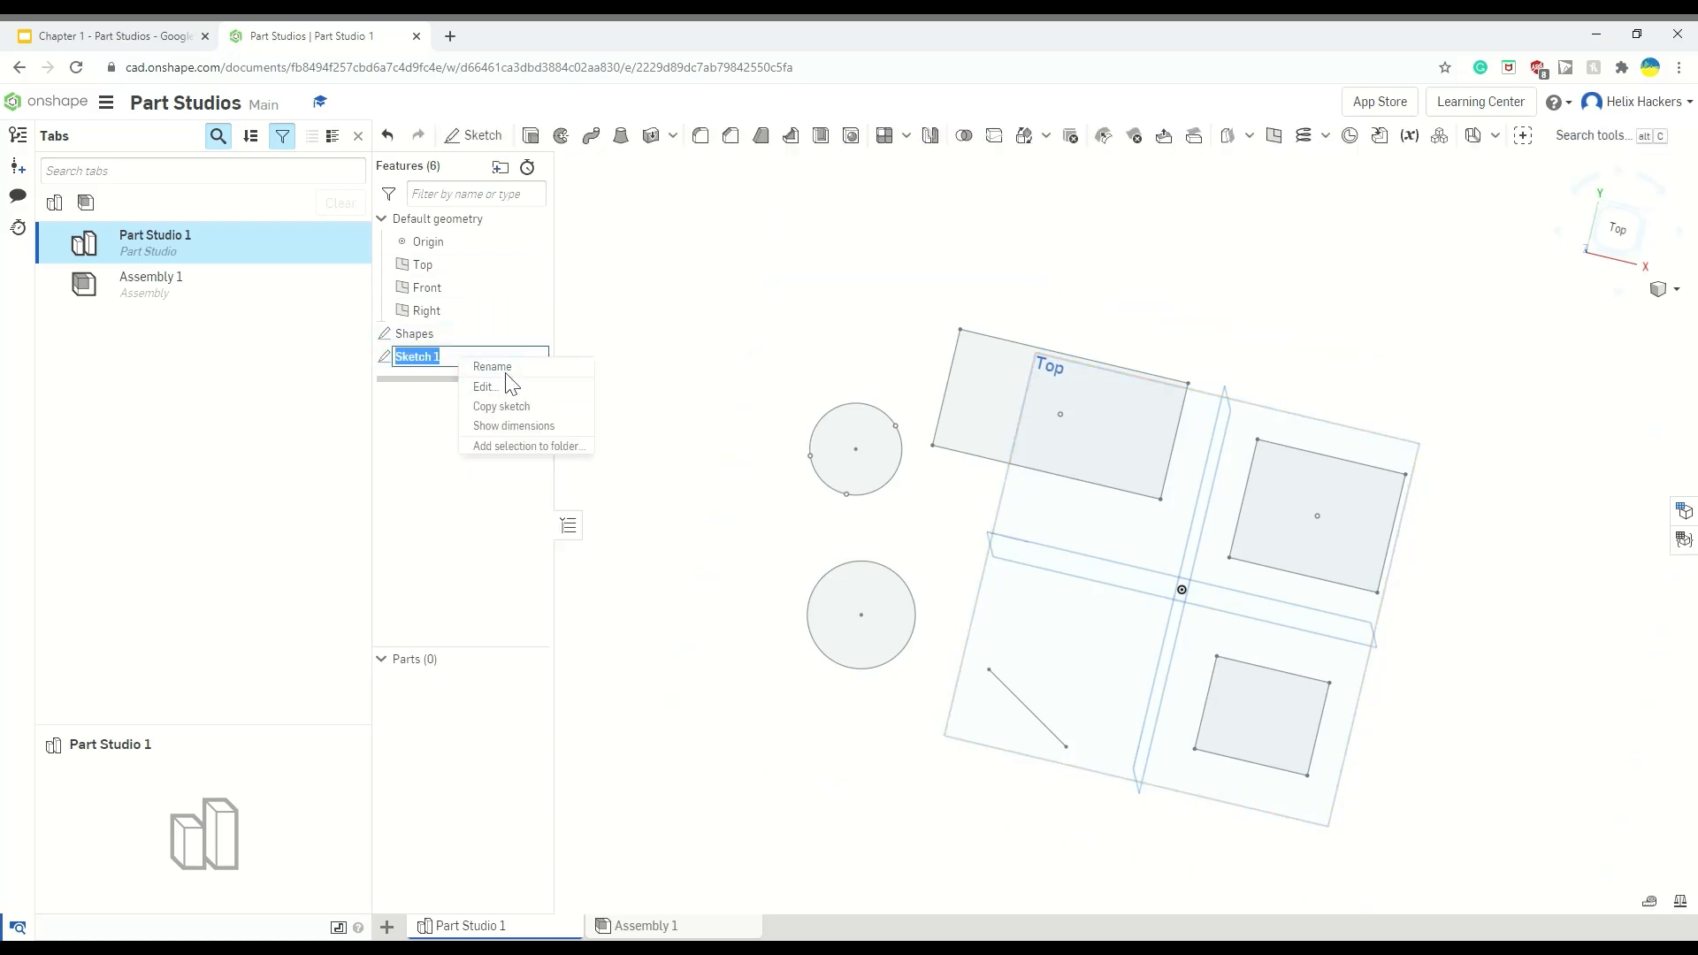
pyautogui.write('Constraints')
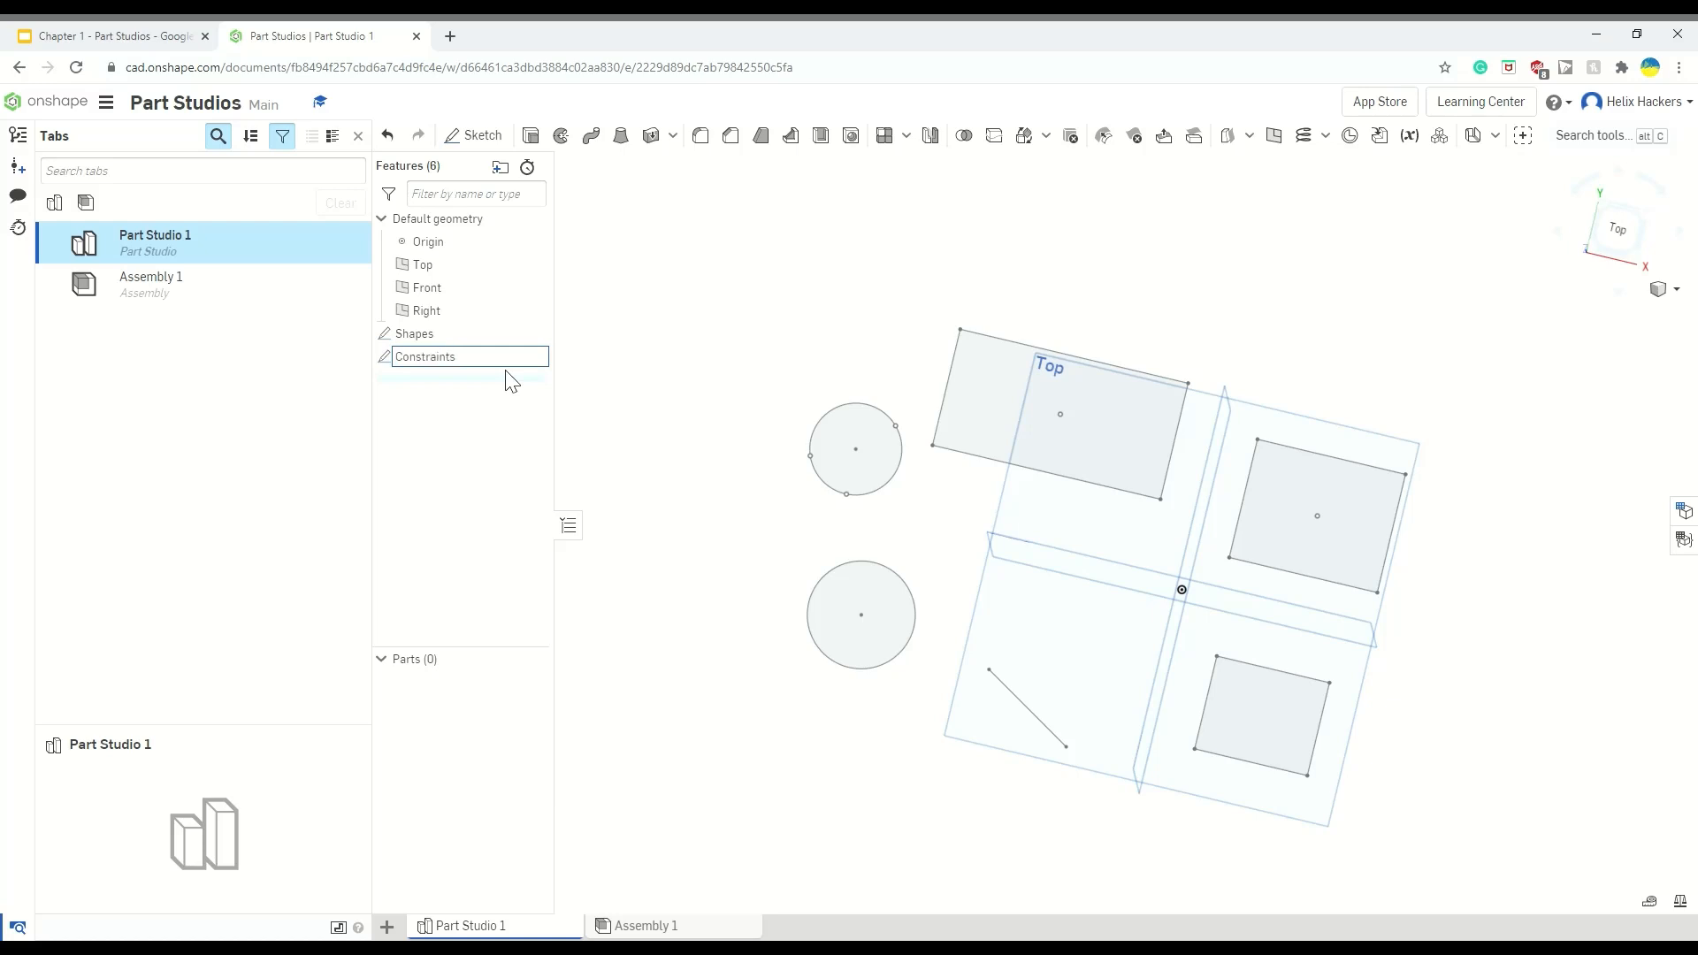
pyautogui.press('Return')
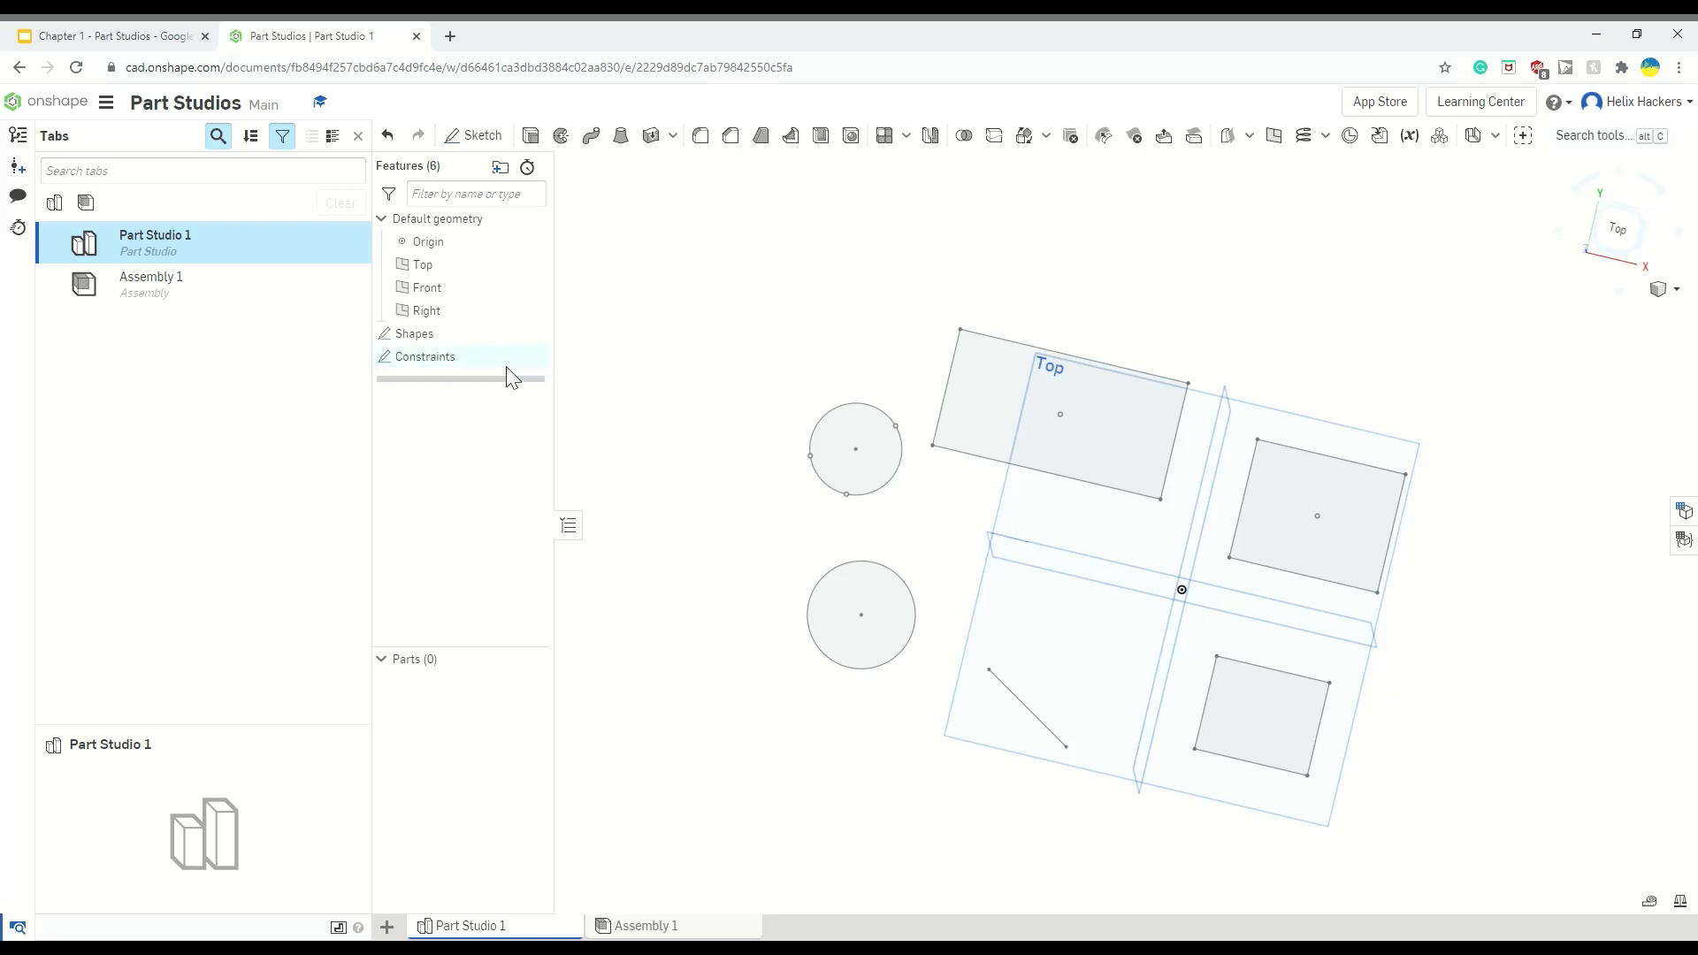
# Step: Open the Constraints sketch for editing and sketch a center point rectangle about 65 mm long in the empty area below the two circles
pyautogui.doubleClick(454, 354)
pyautogui.scroll(3, 993, 581)
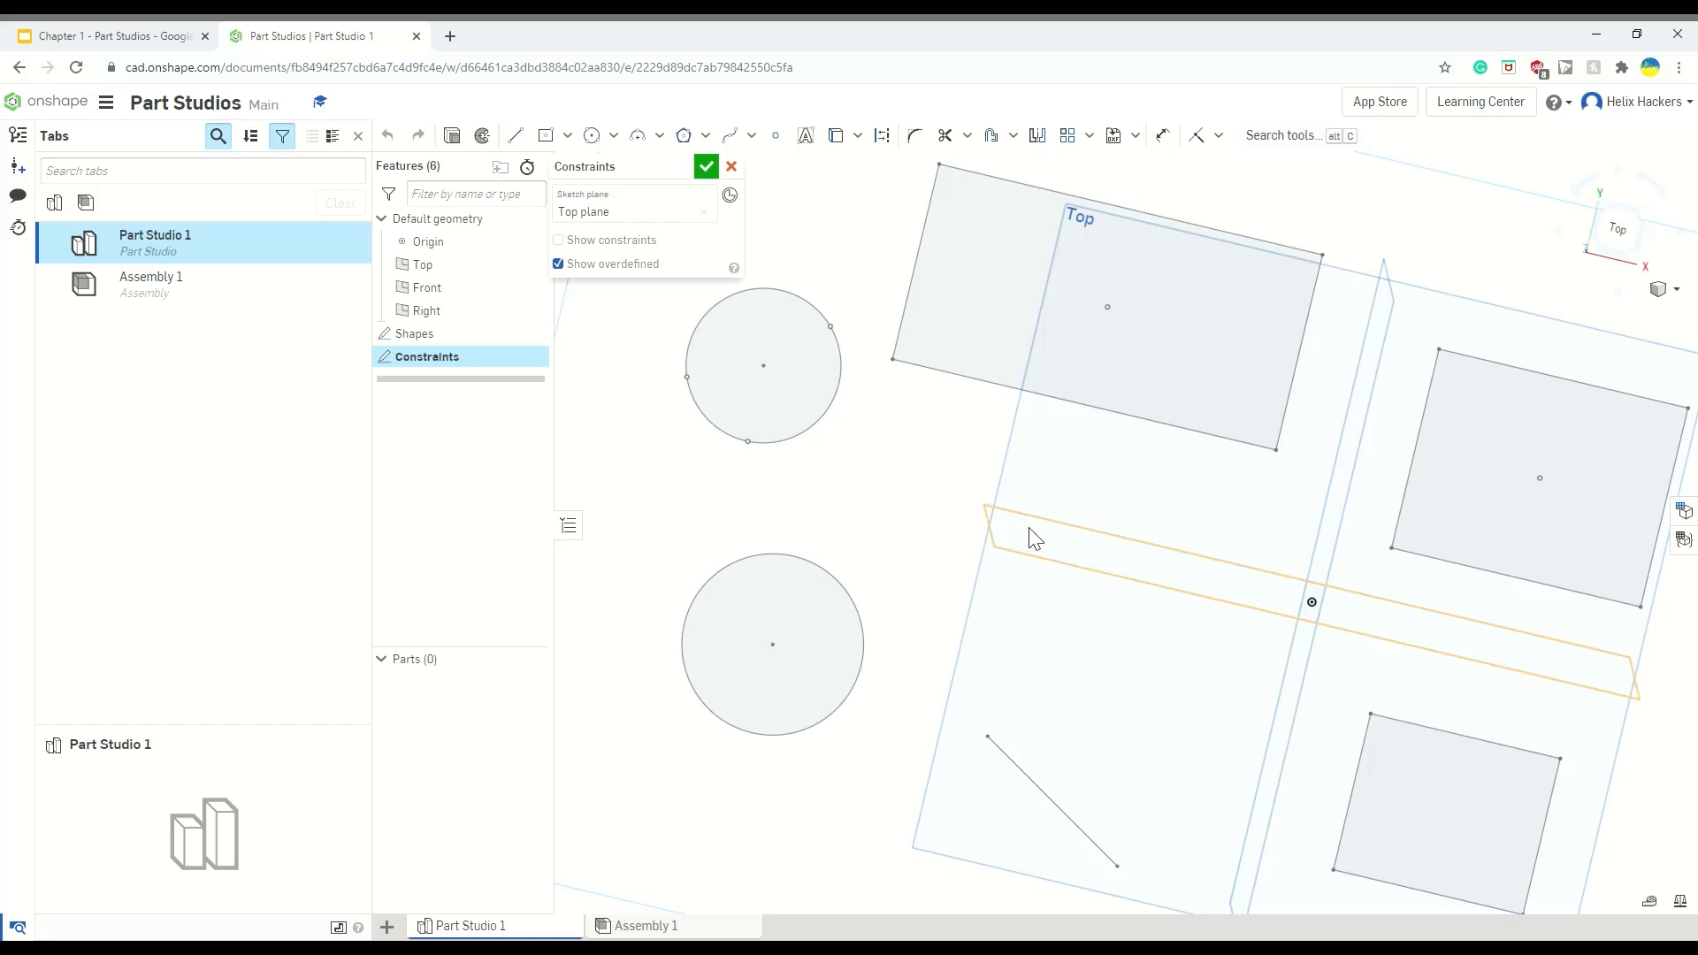
pyautogui.scroll(-2, 1043, 598)
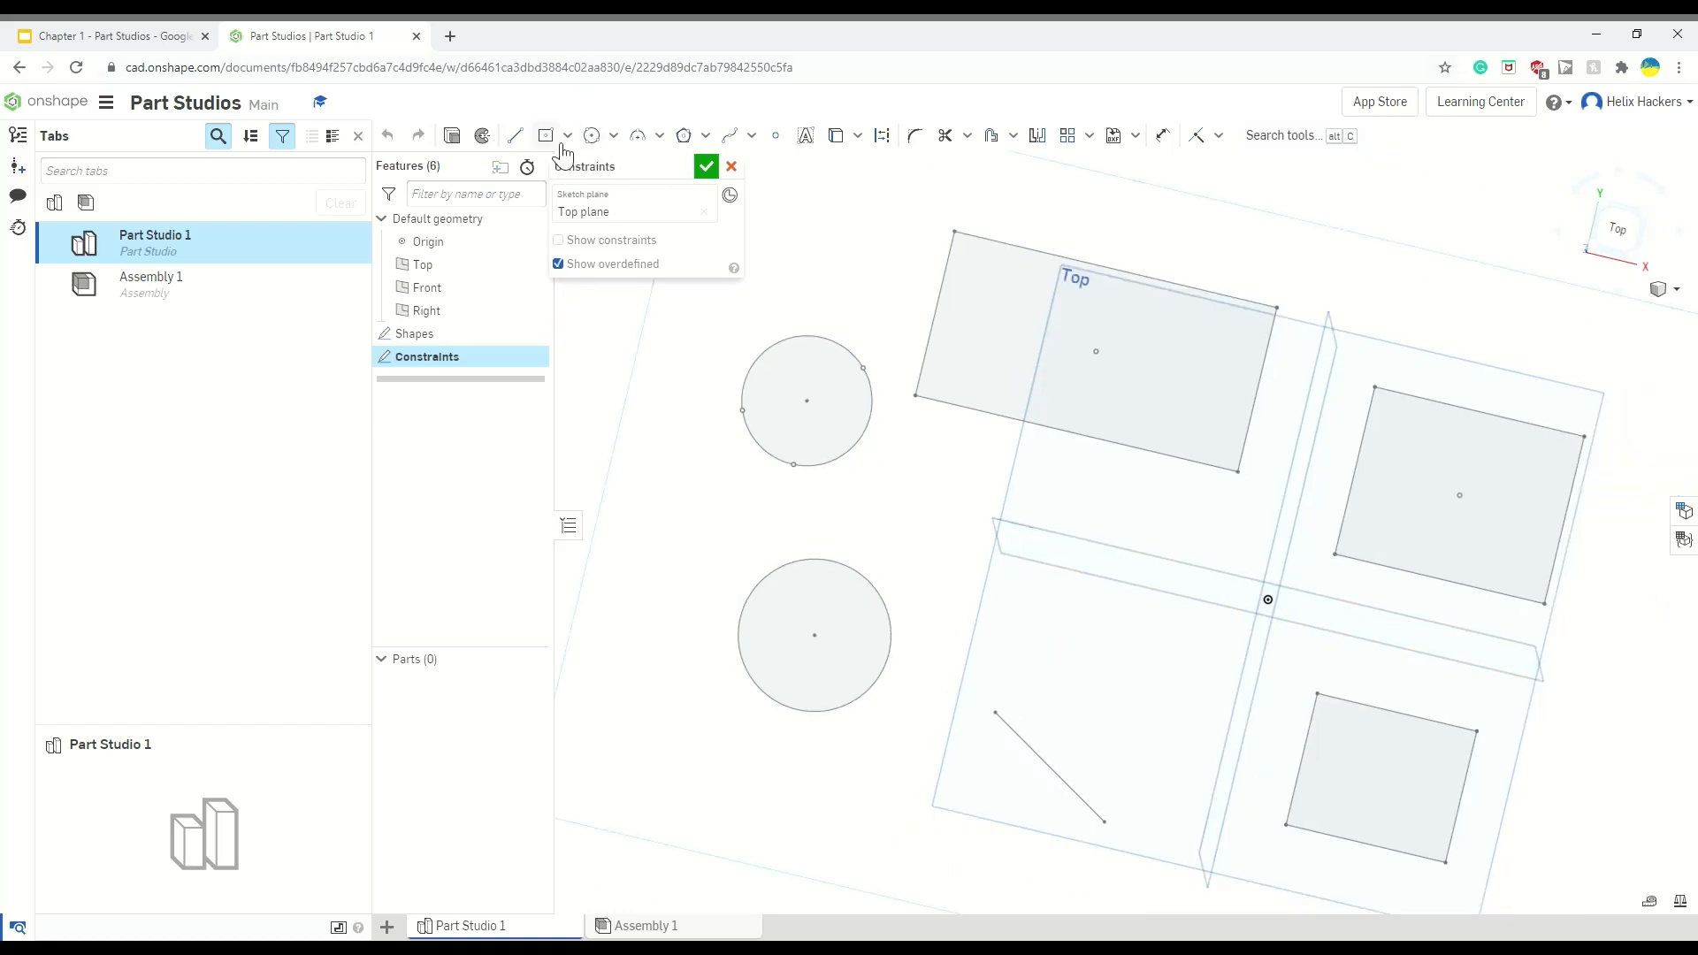
pyautogui.moveTo(839, 537); pyautogui.dragTo(881, 429, button='middle')
pyautogui.moveTo(892, 416); pyautogui.dragTo(890, 408, button='right')
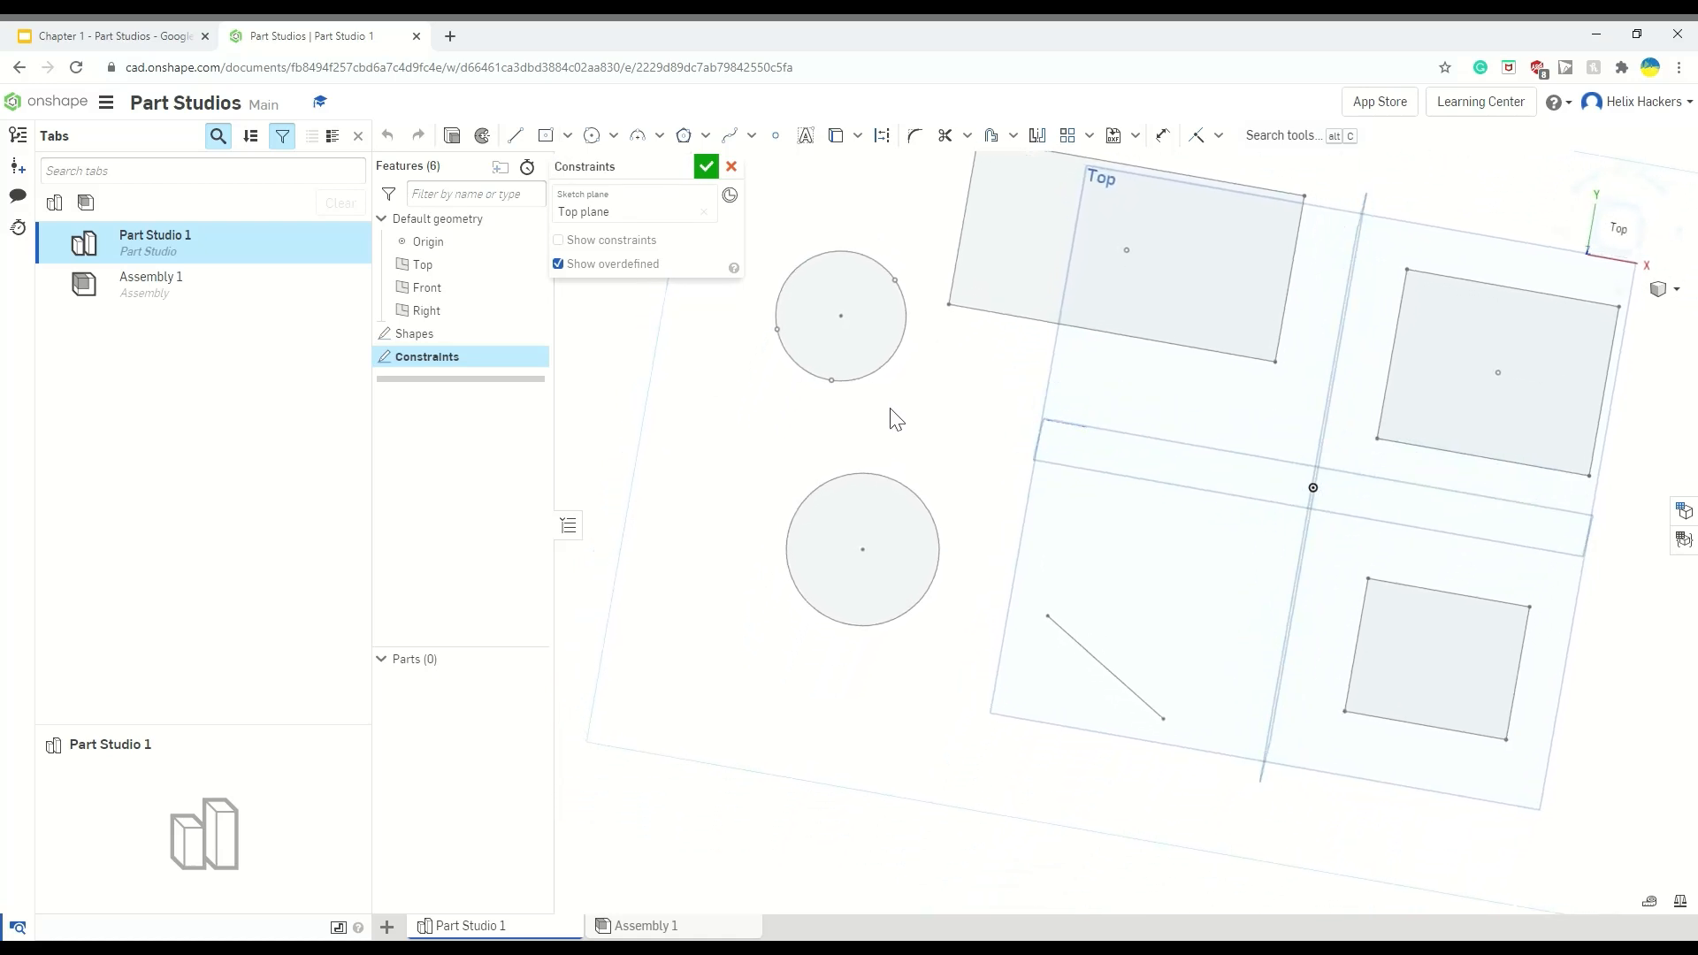
pyautogui.click(546, 134)
pyautogui.click(876, 812)
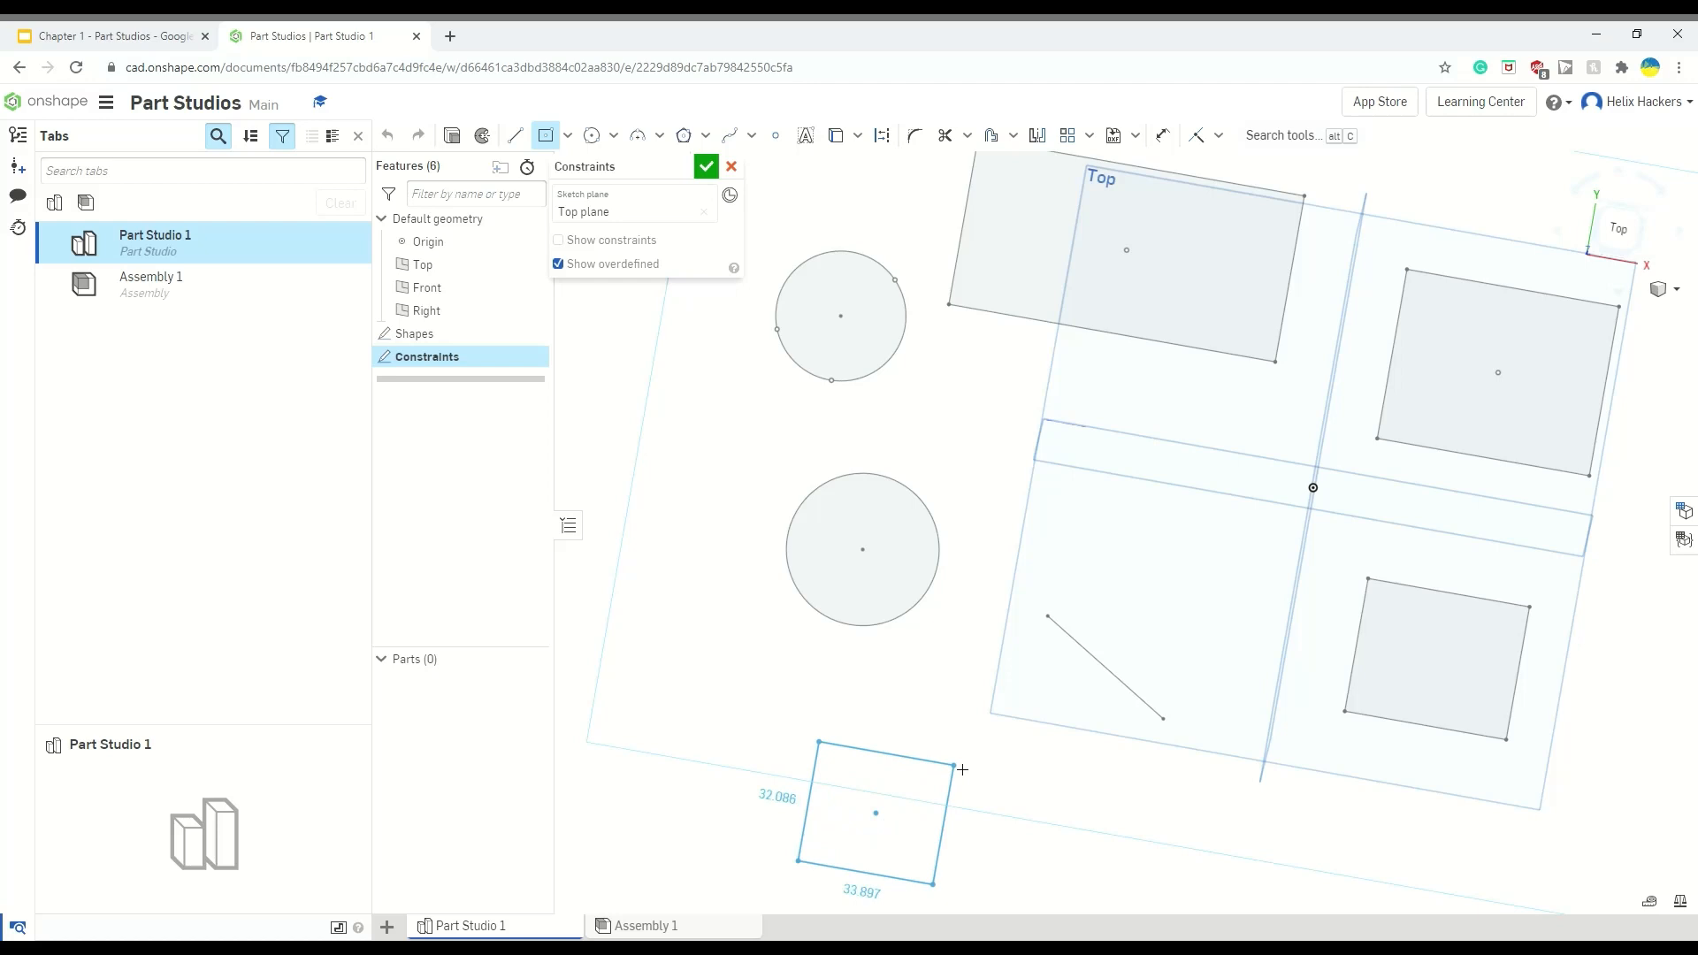
pyautogui.click(1008, 752)
# Step: Dimension the top edge of the new rectangle to 70 mm
pyautogui.moveTo(992, 757); pyautogui.dragTo(1058, 527, button='middle')
pyautogui.press('d')
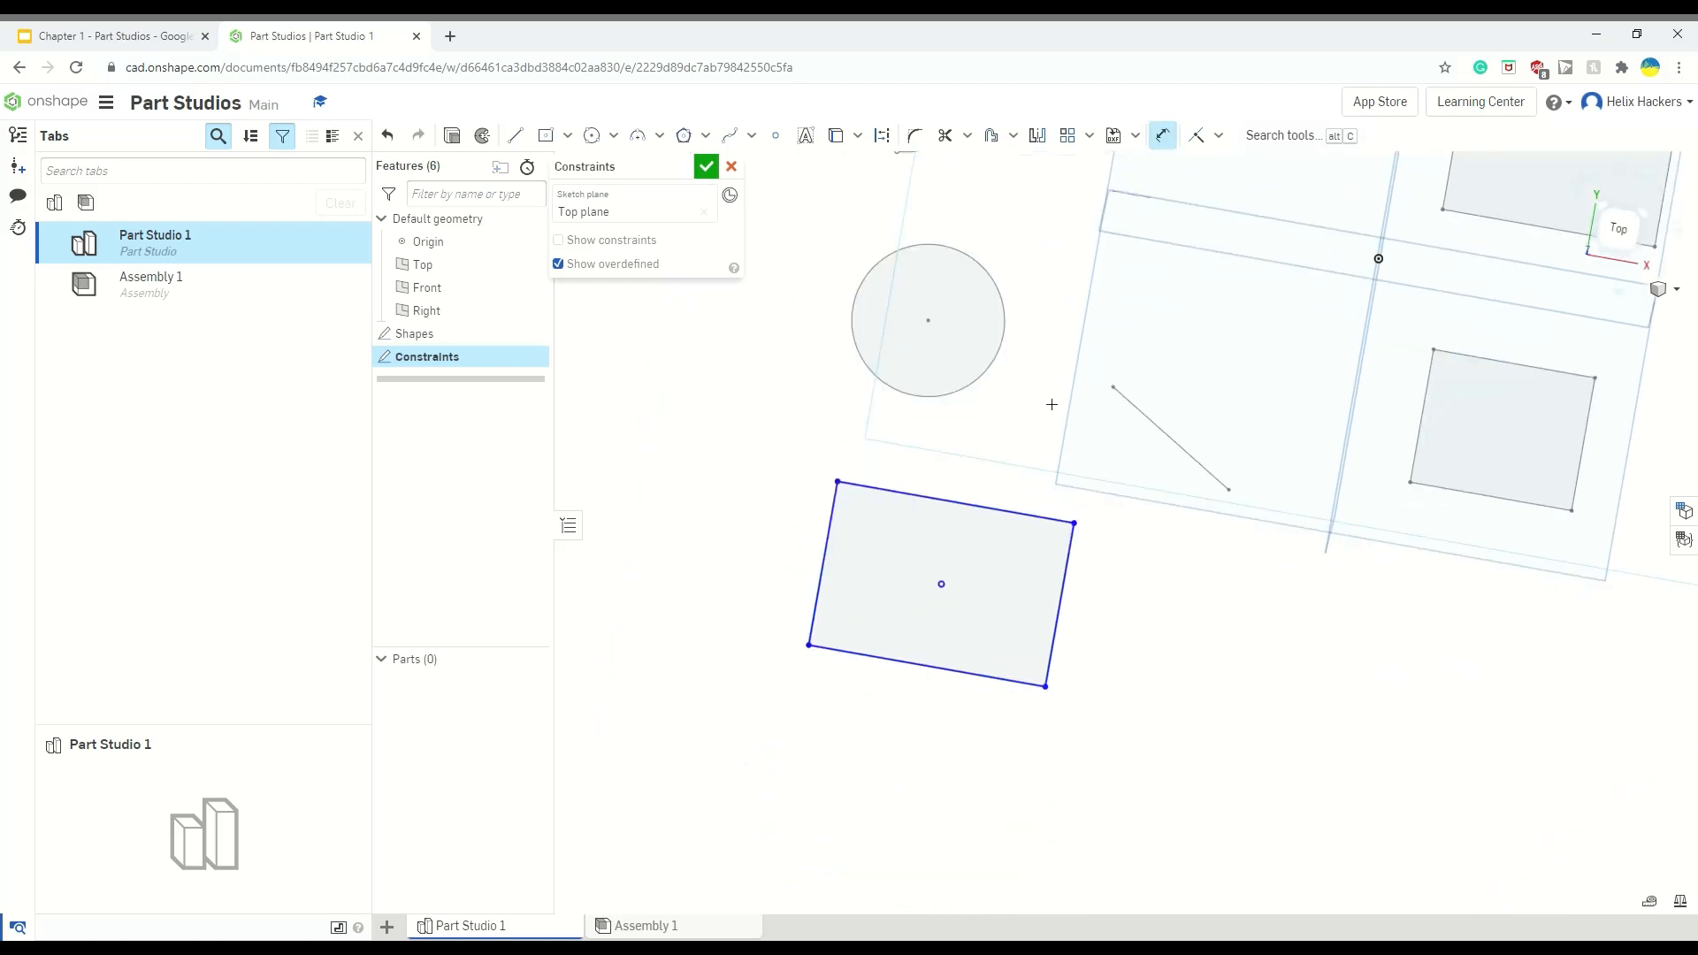
pyautogui.click(957, 494)
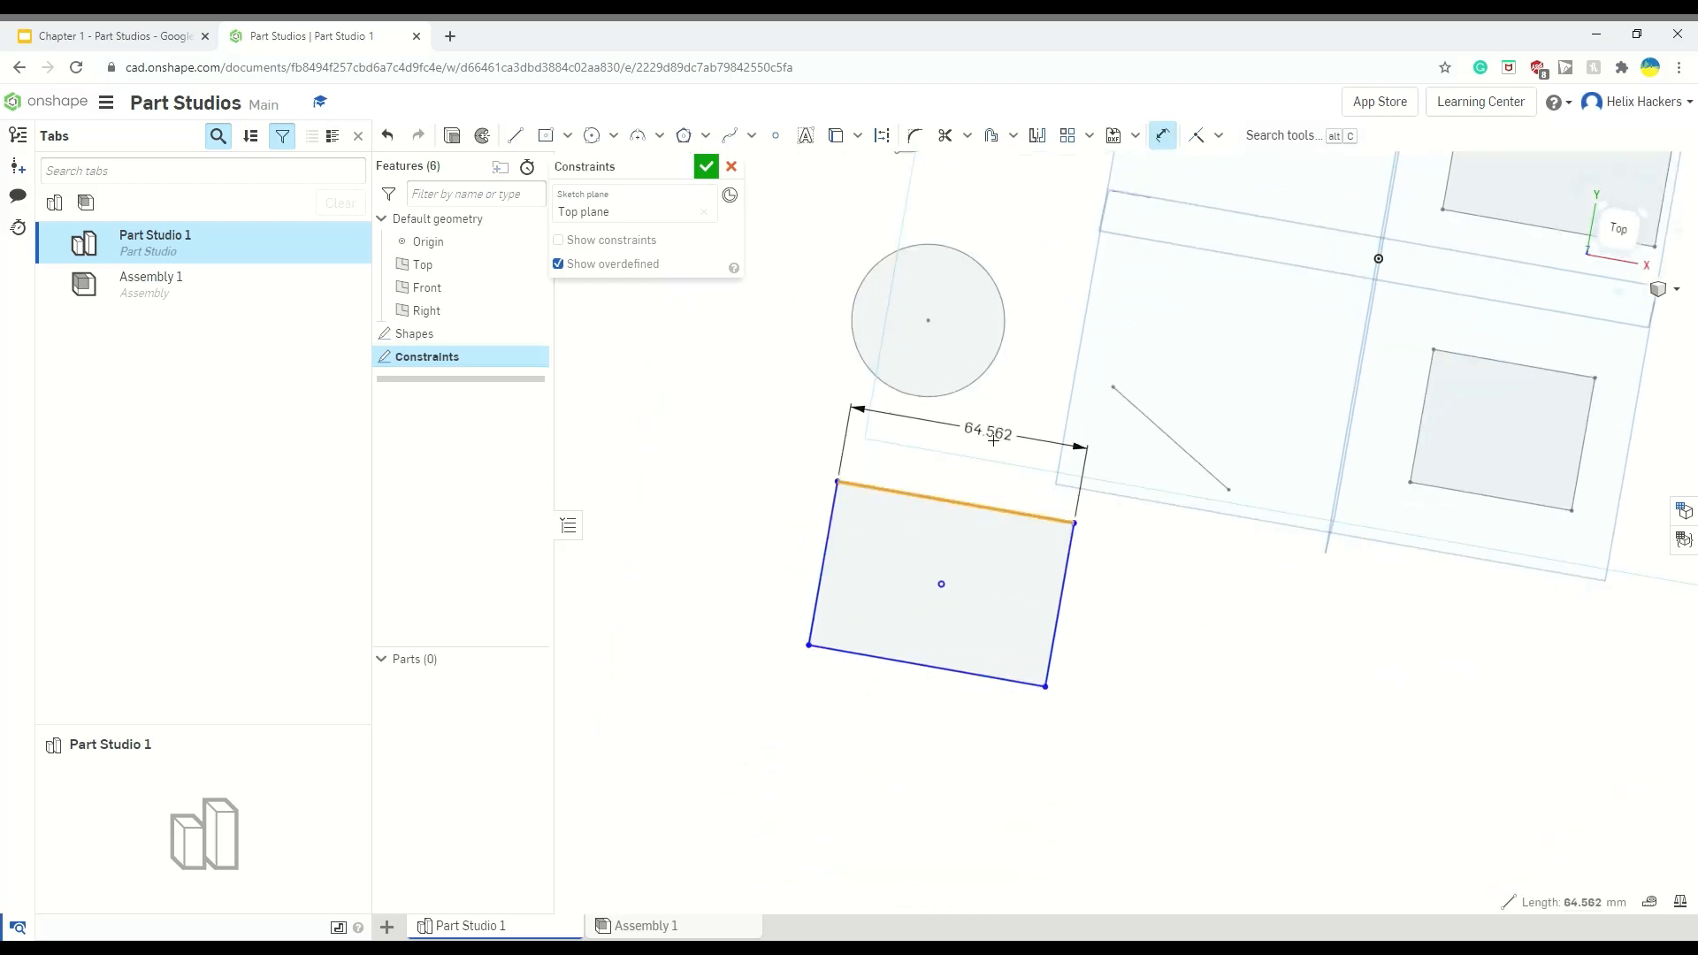
pyautogui.click(995, 451)
pyautogui.write('70')
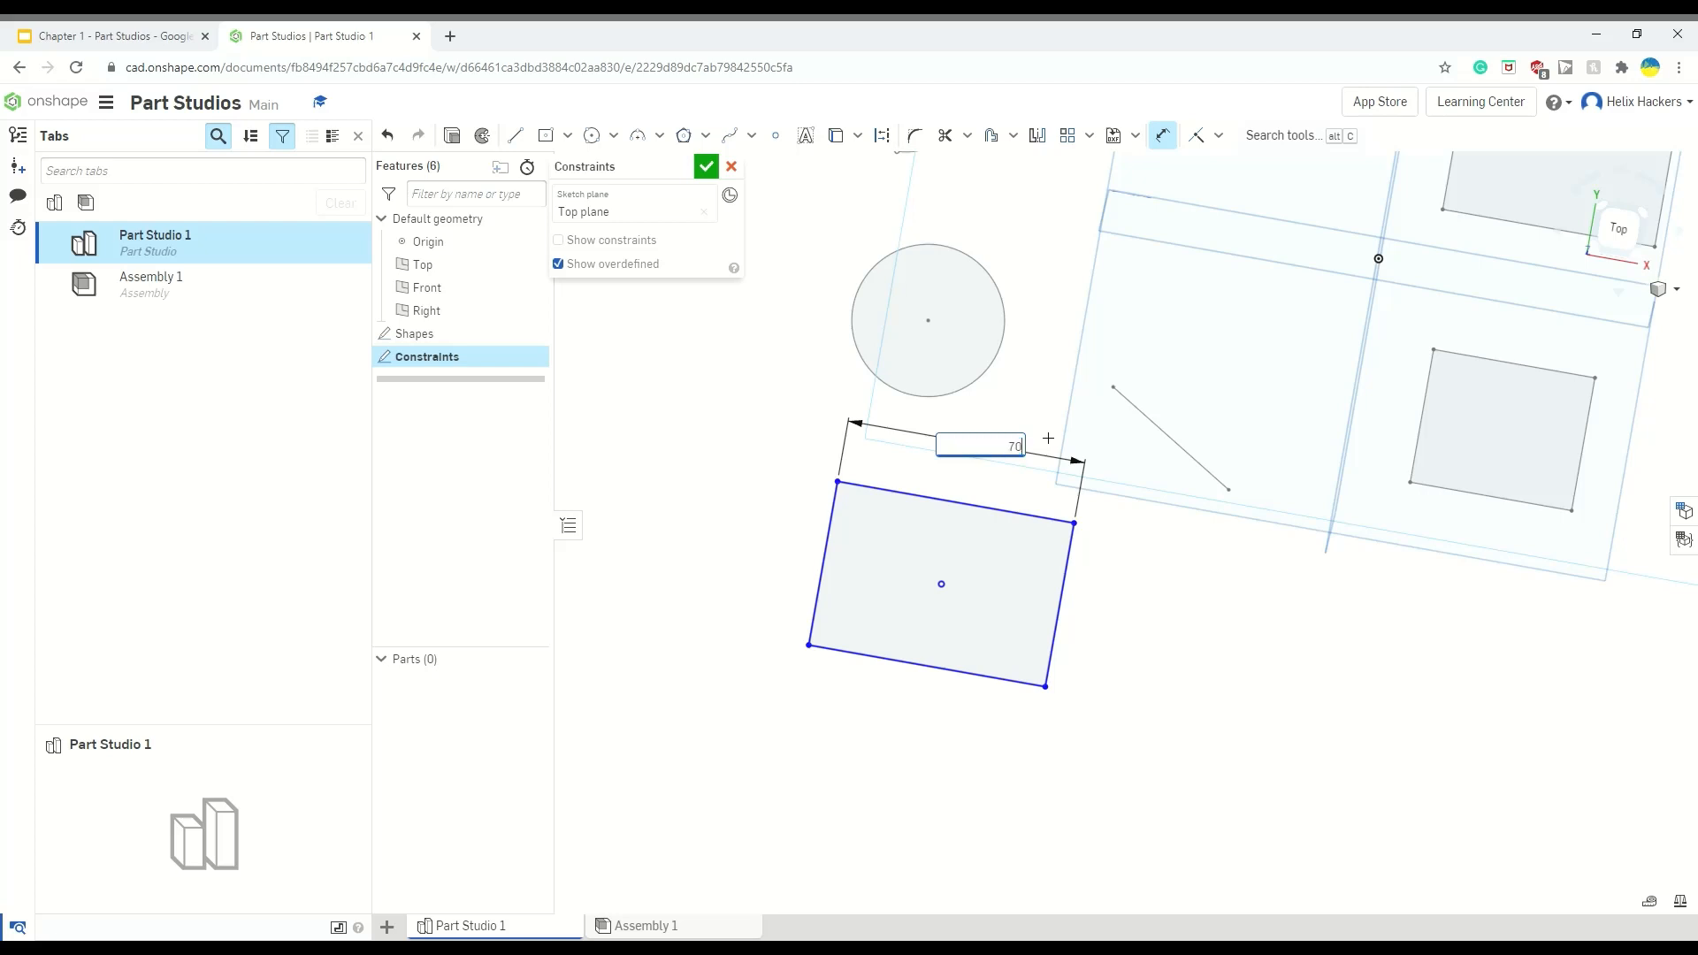
pyautogui.press('Return')
pyautogui.click(1162, 137)
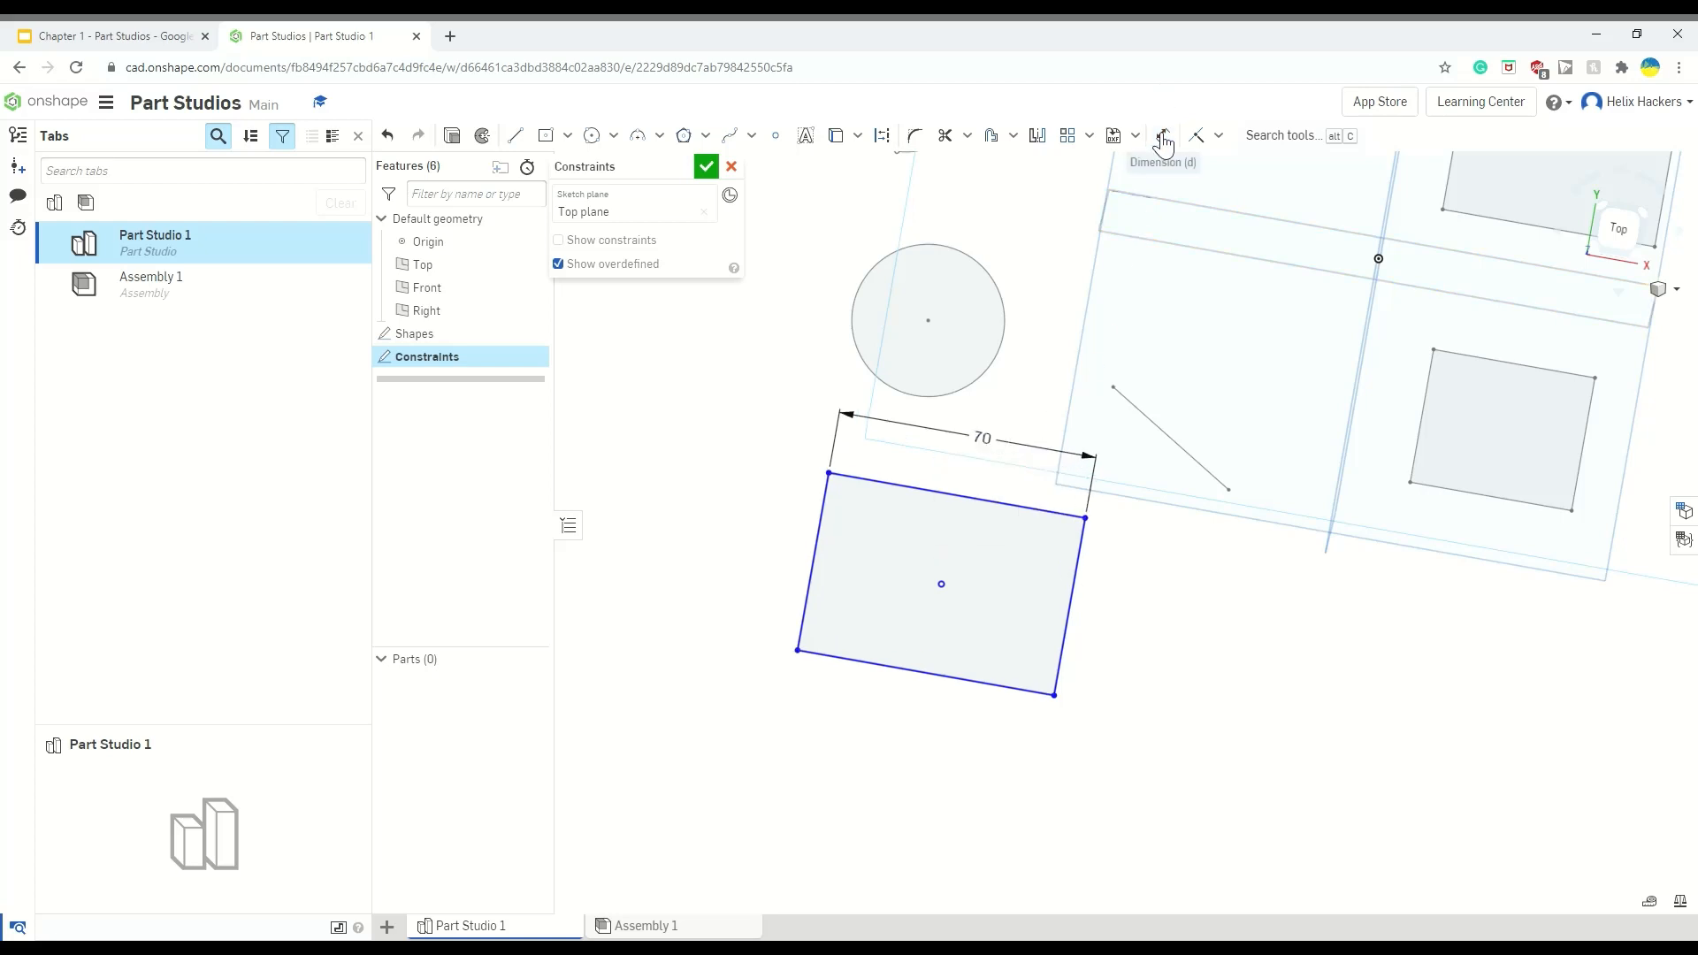
# Step: Move the rectangle by its upper-right corner to test how its dimensioned edge behaves
pyautogui.hotkey('ctrl', 'z')
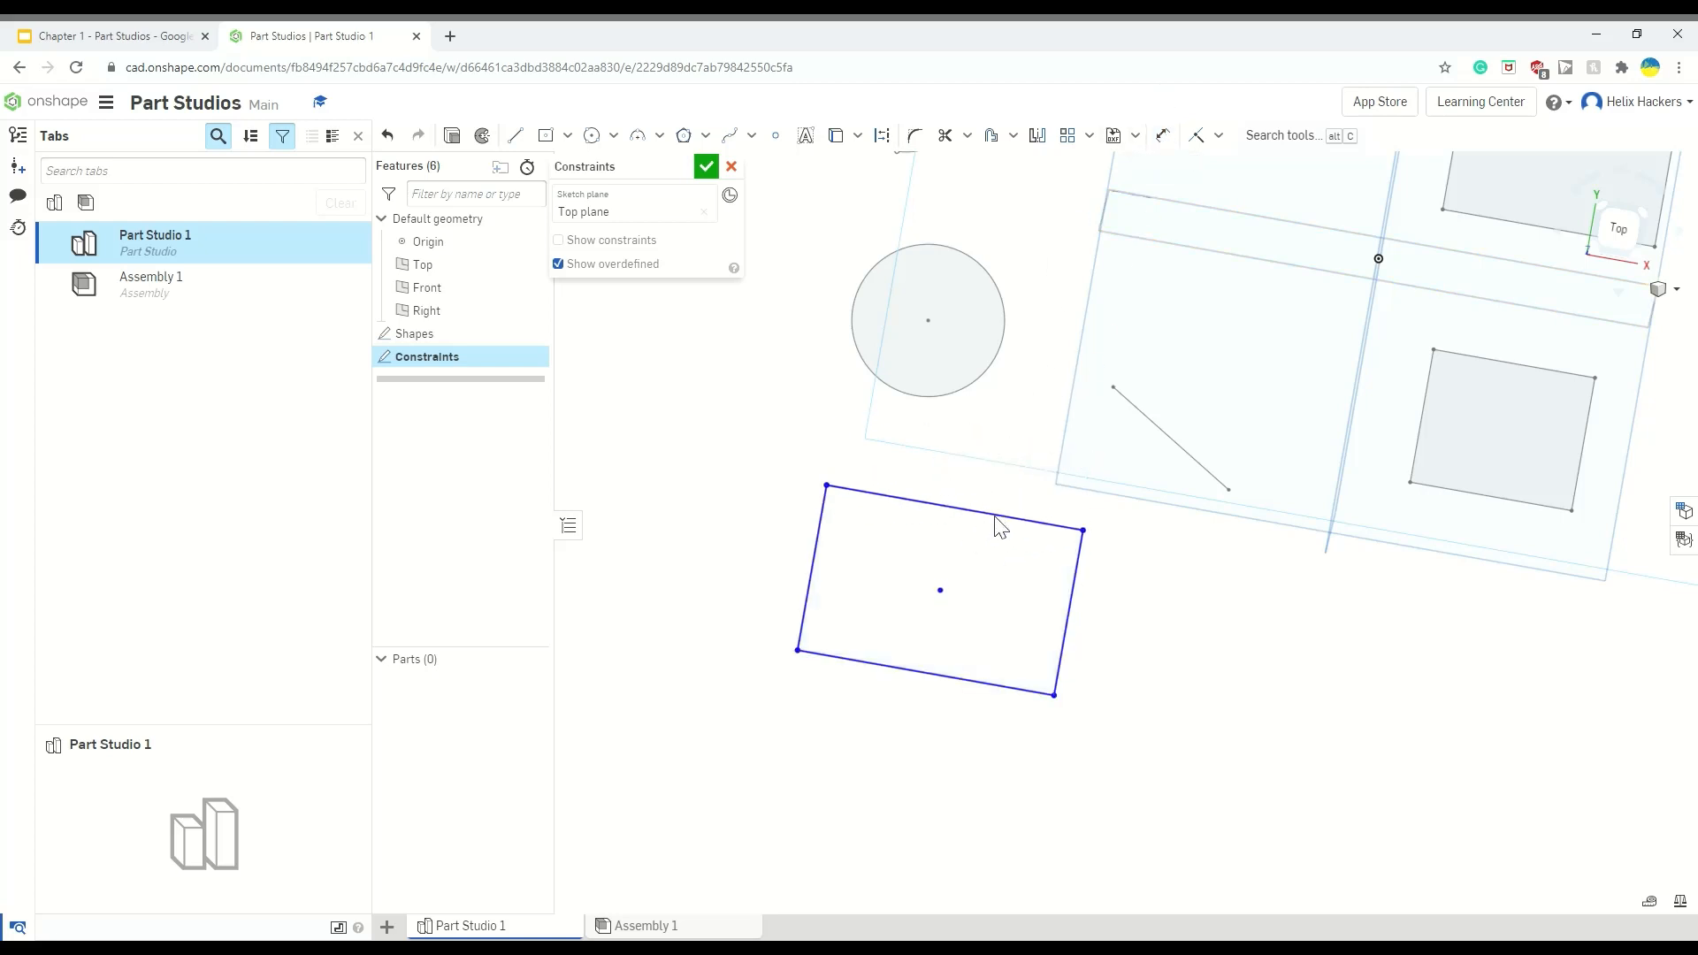
pyautogui.hotkey('ctrl', 'y')
pyautogui.moveTo(1082, 527); pyautogui.dragTo(1172, 549)
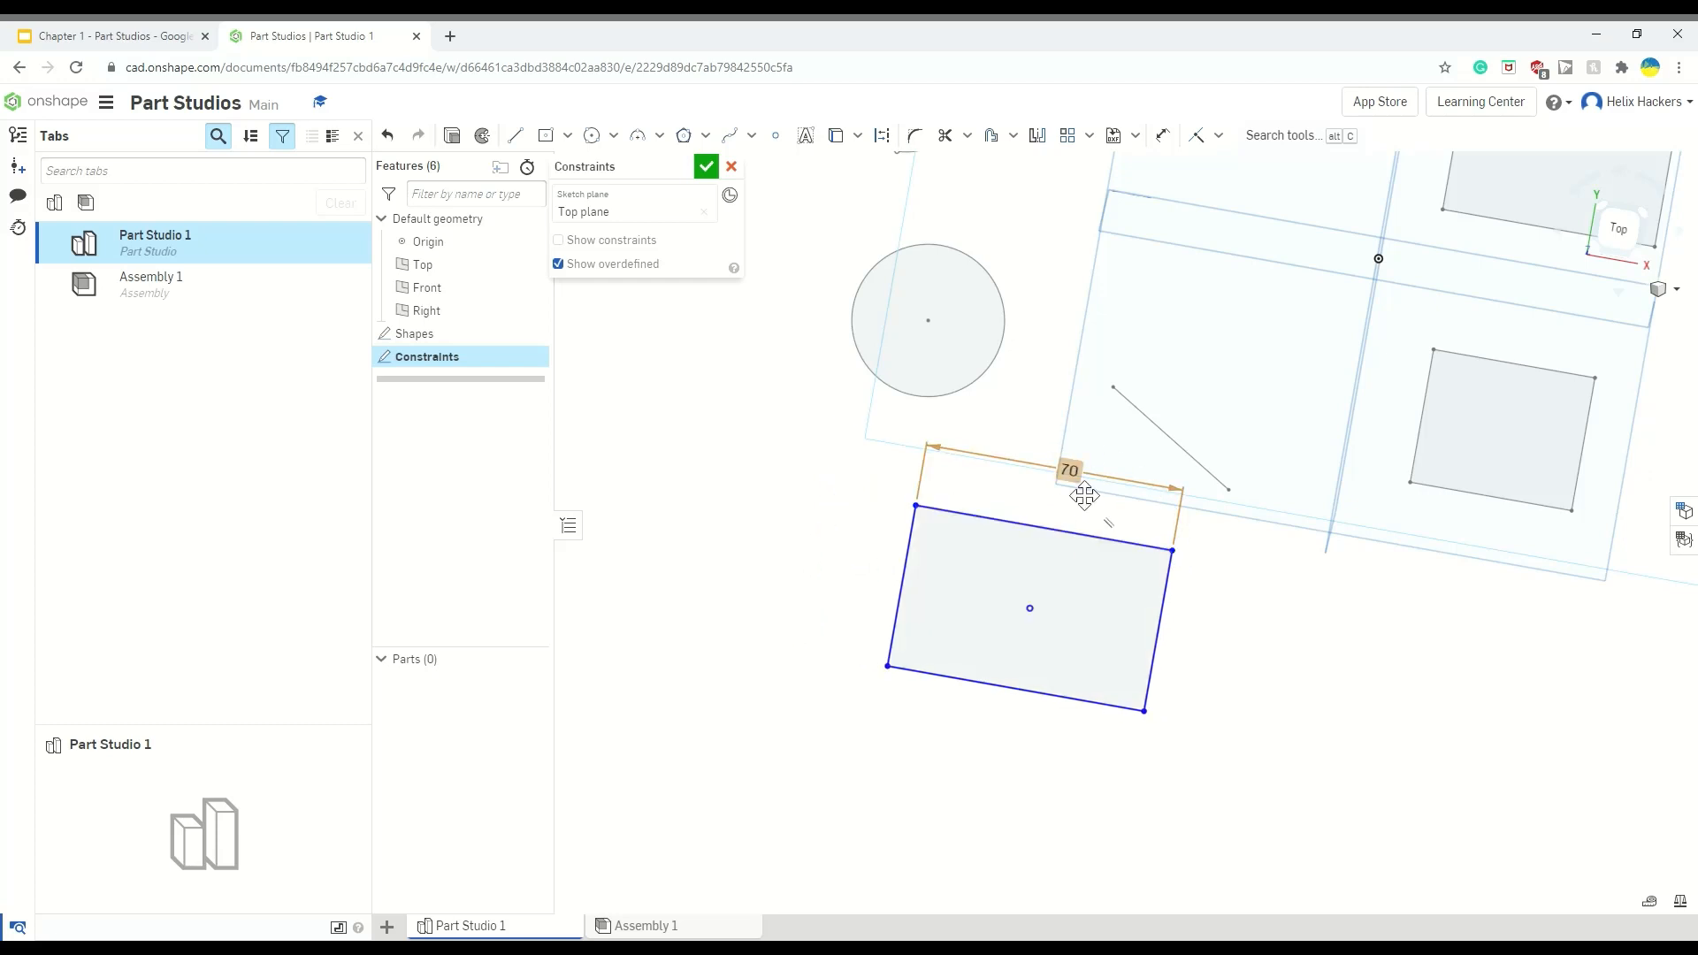
# Step: Change the dimension of the rectangle's top edge to 80 mm
pyautogui.doubleClick(1072, 474)
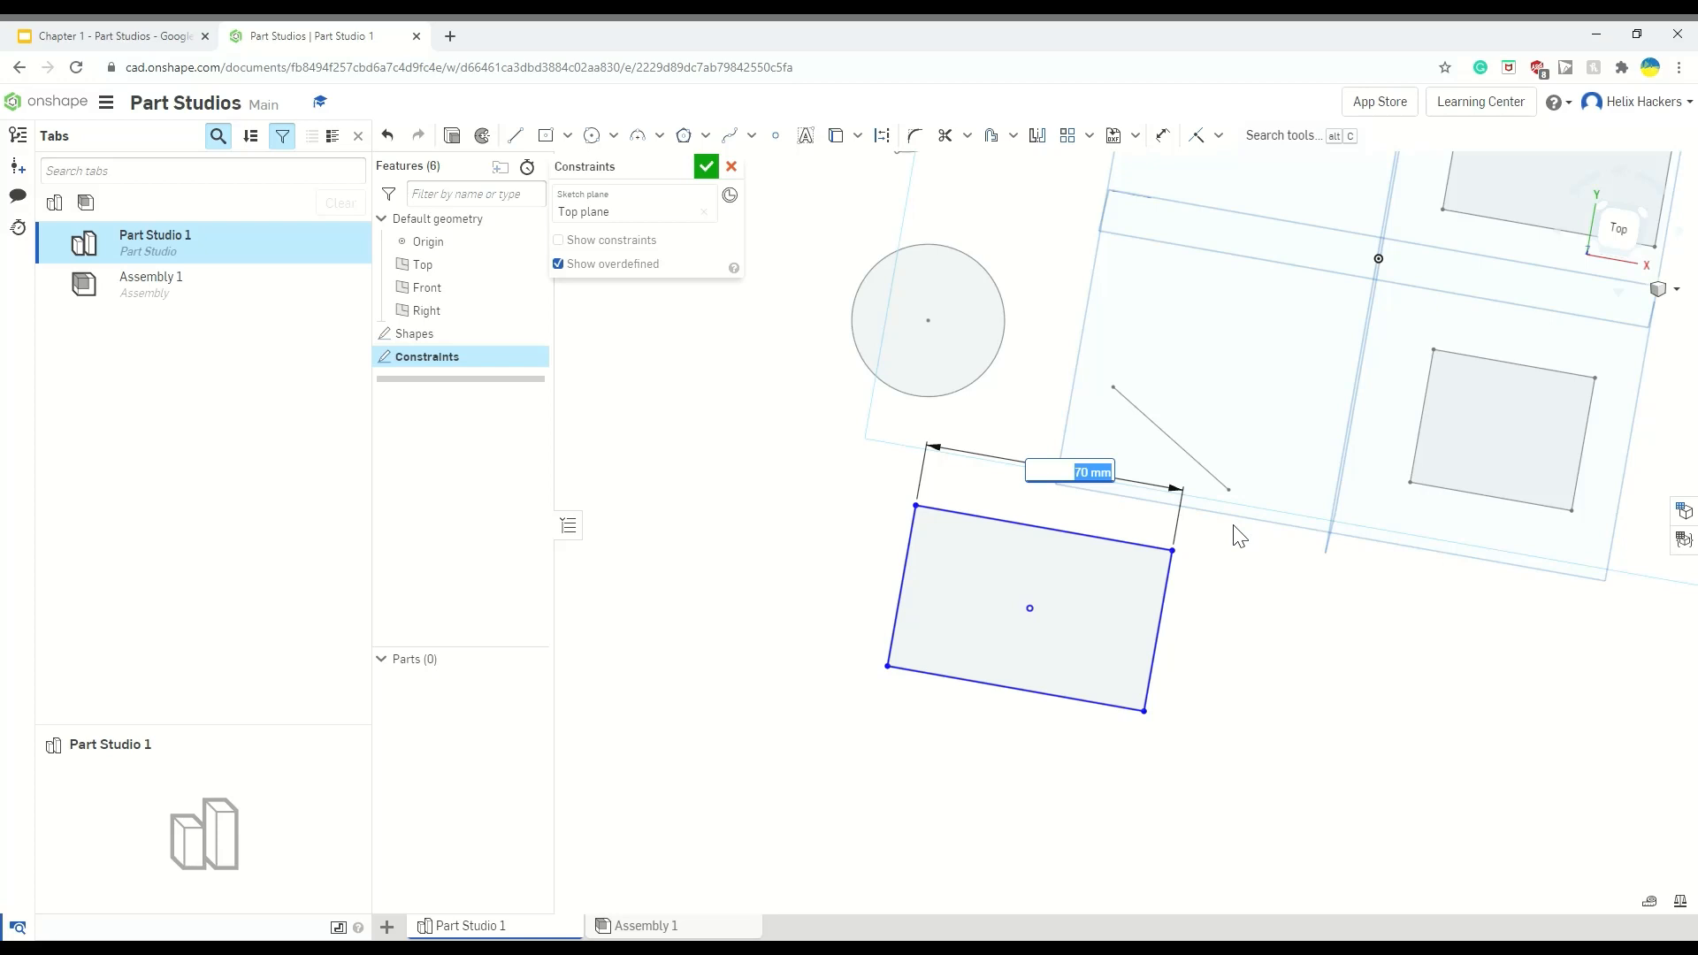
pyautogui.write('80')
pyautogui.press('Return')
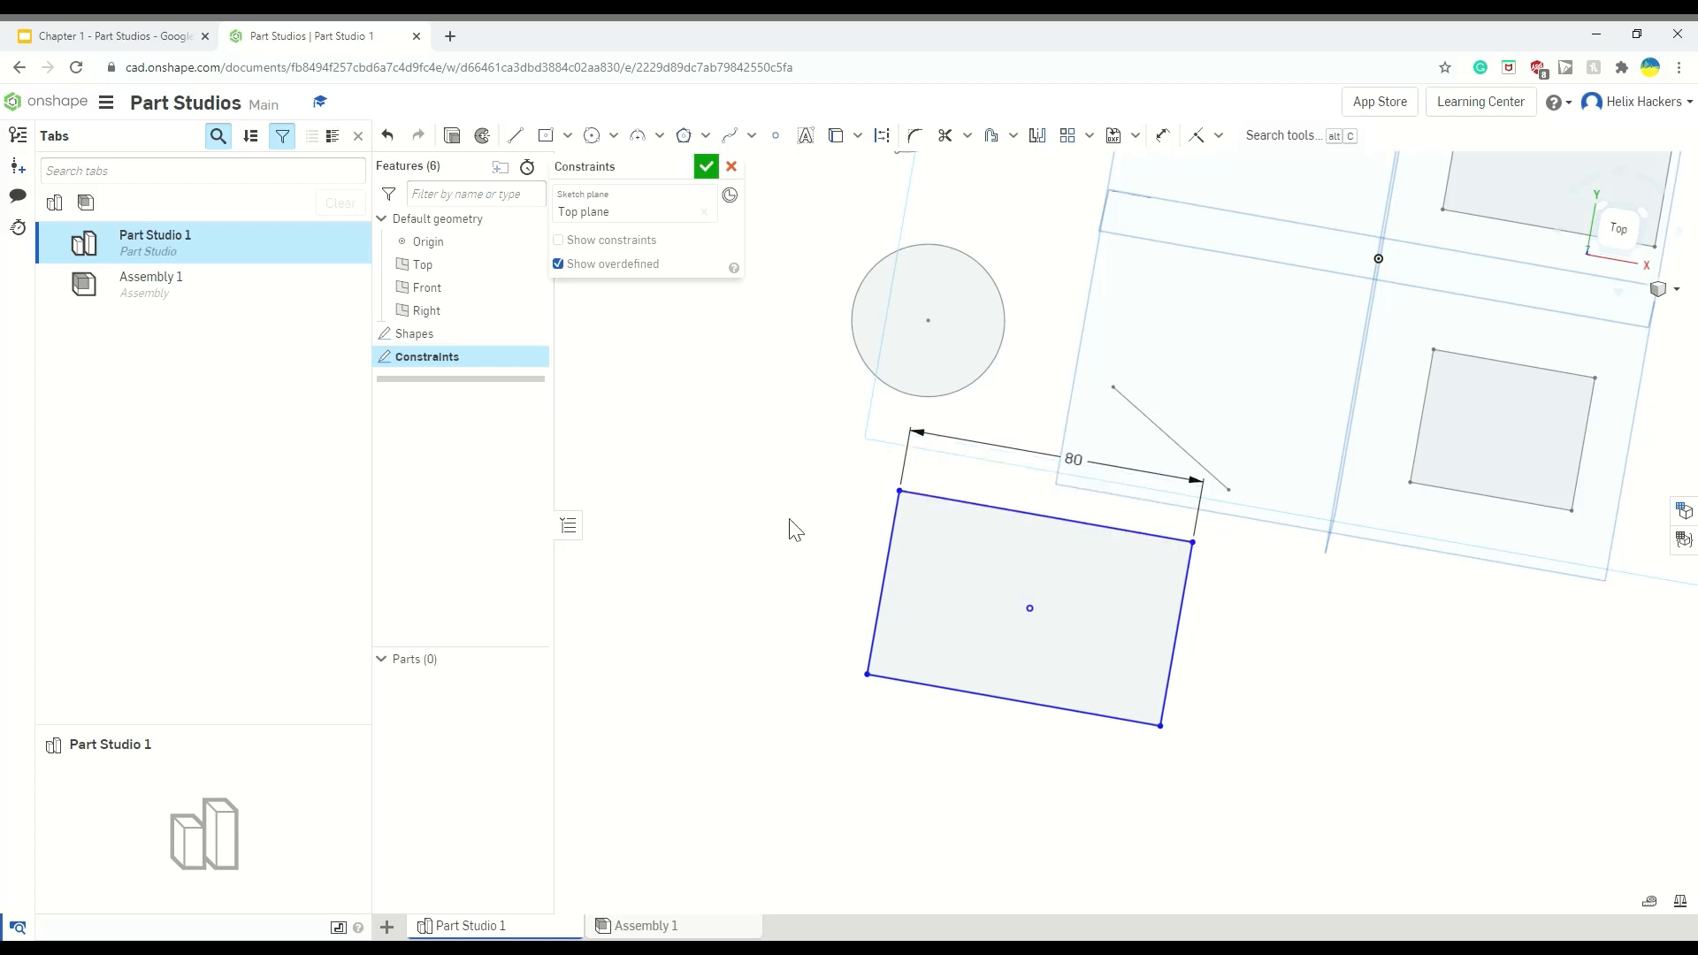
# Step: Apply an Equal constraint between the rectangle's top and left edges to make it square, and accept the sketch
pyautogui.moveTo(796, 530); pyautogui.dragTo(625, 499, button='middle')
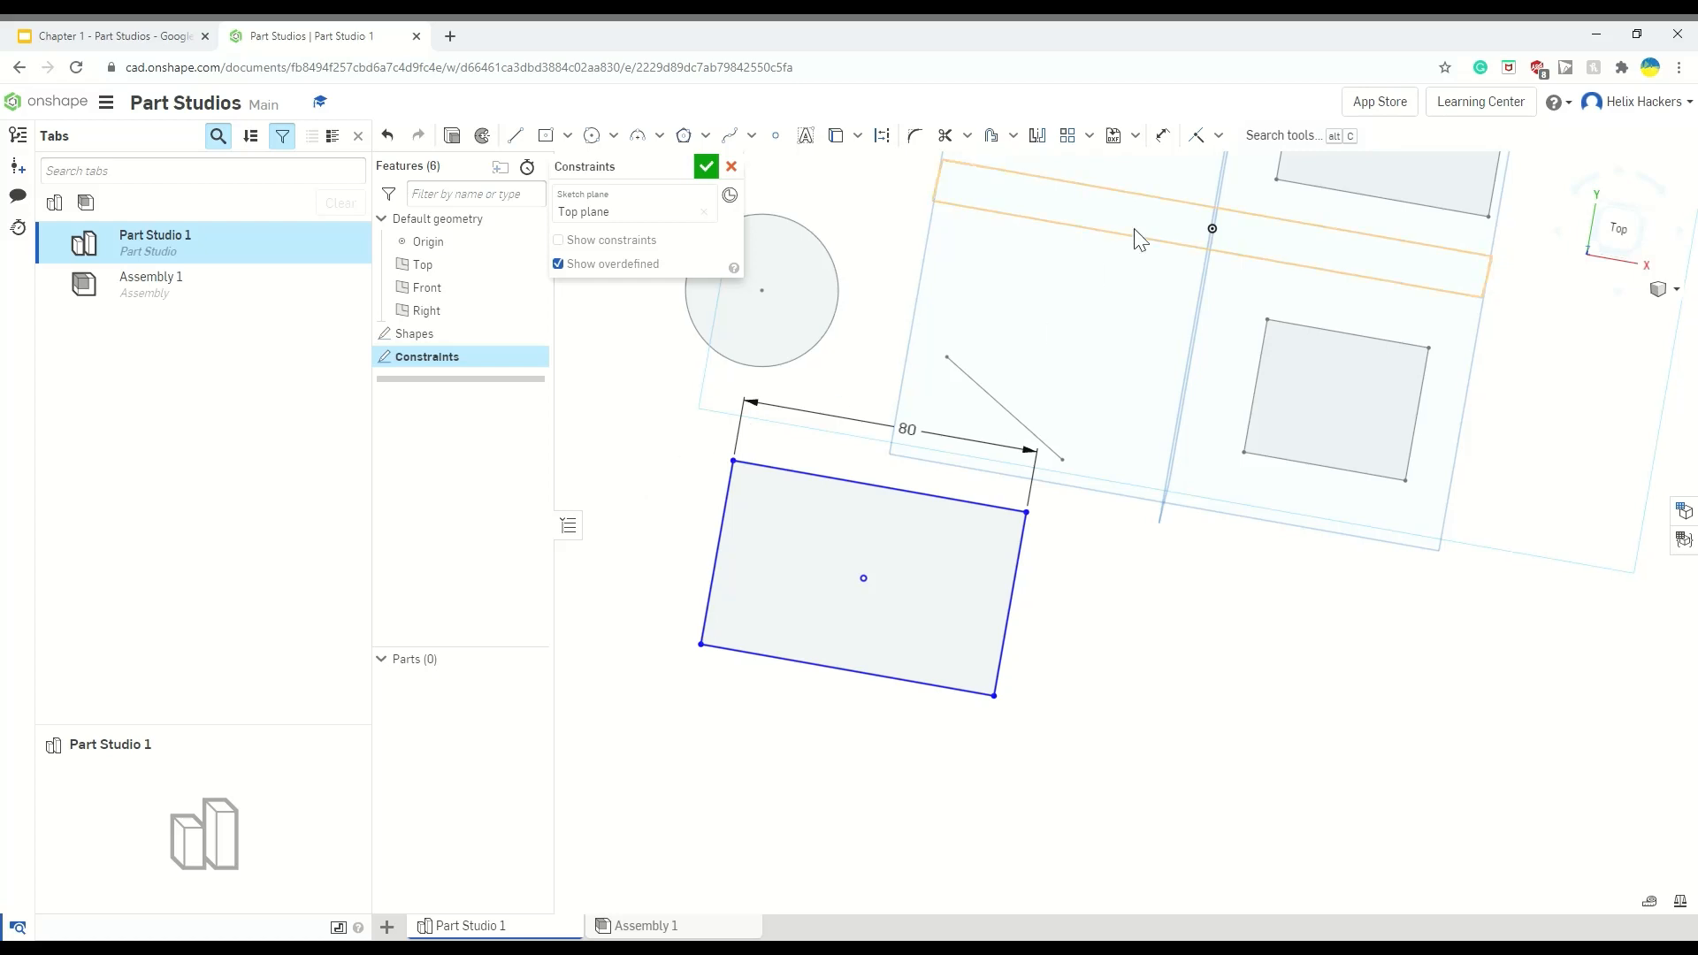
pyautogui.click(1219, 136)
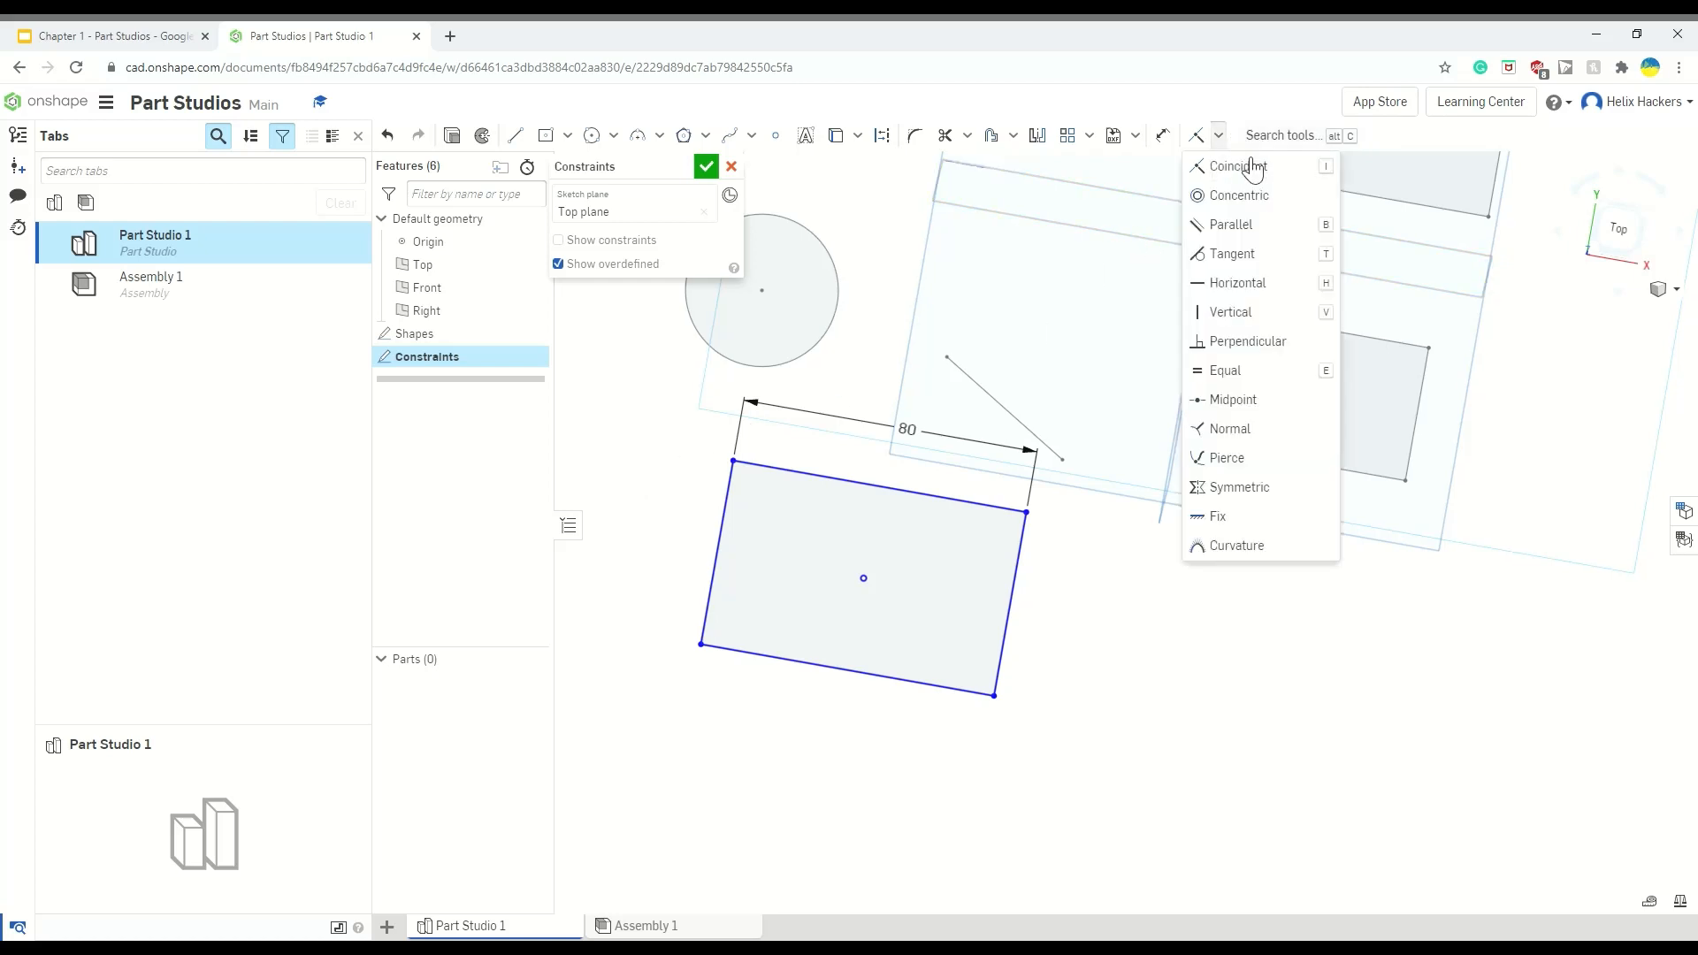
pyautogui.click(1273, 377)
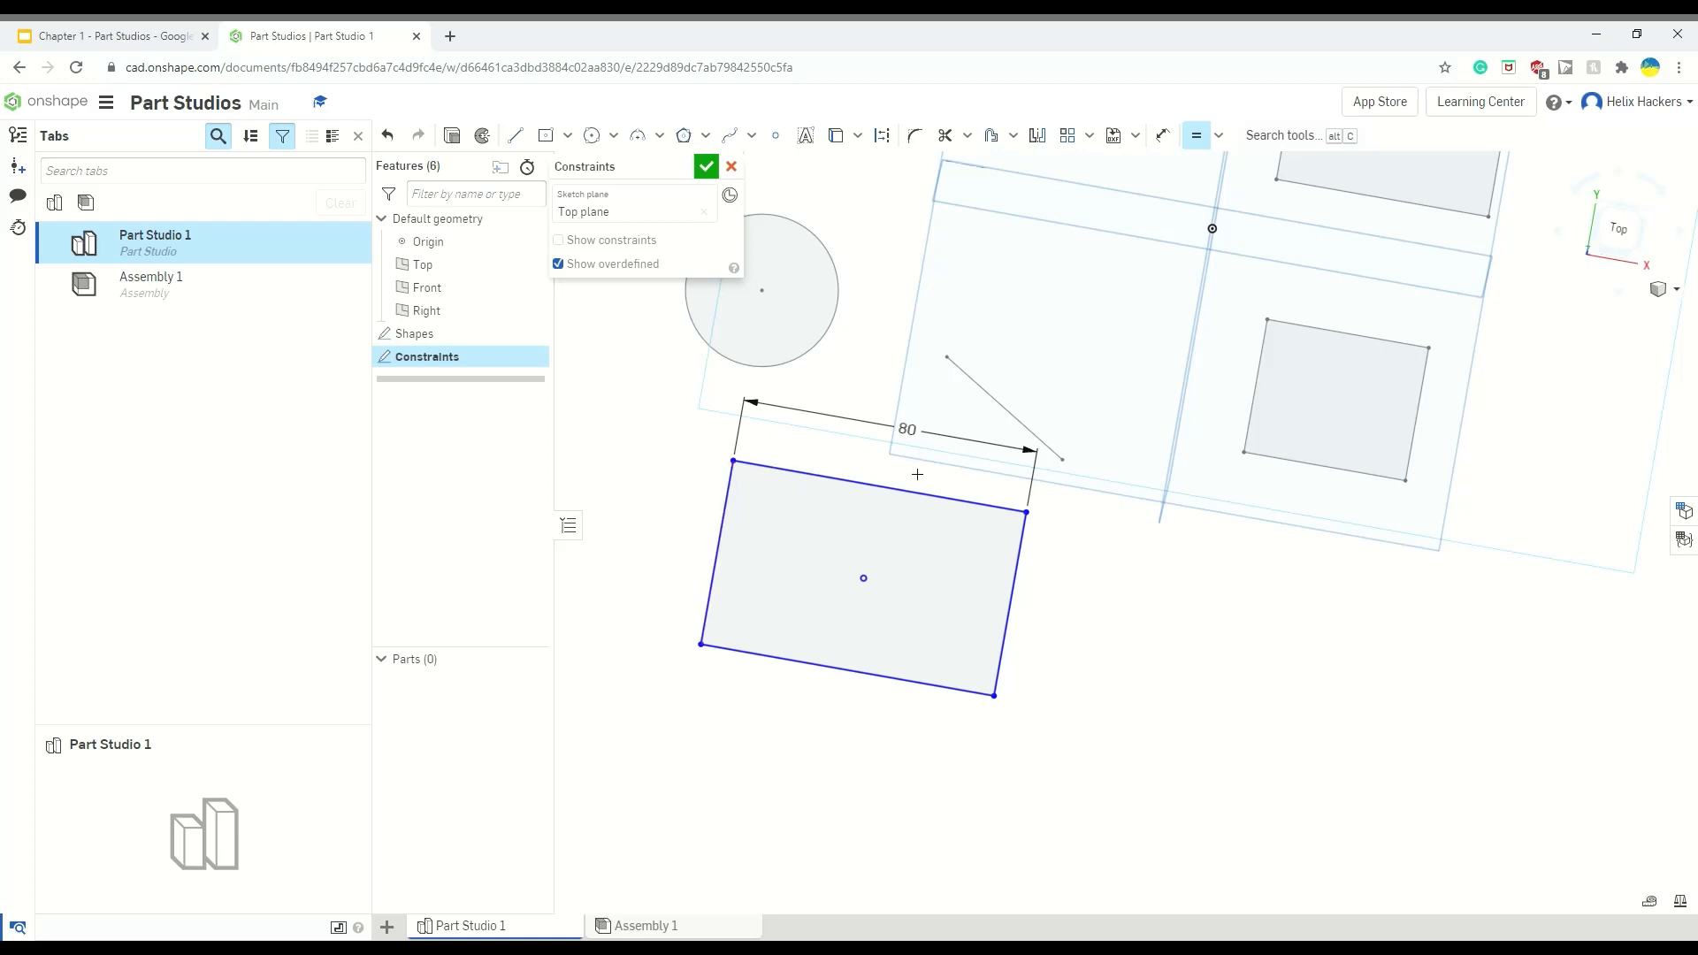
pyautogui.click(851, 489)
pyautogui.click(724, 517)
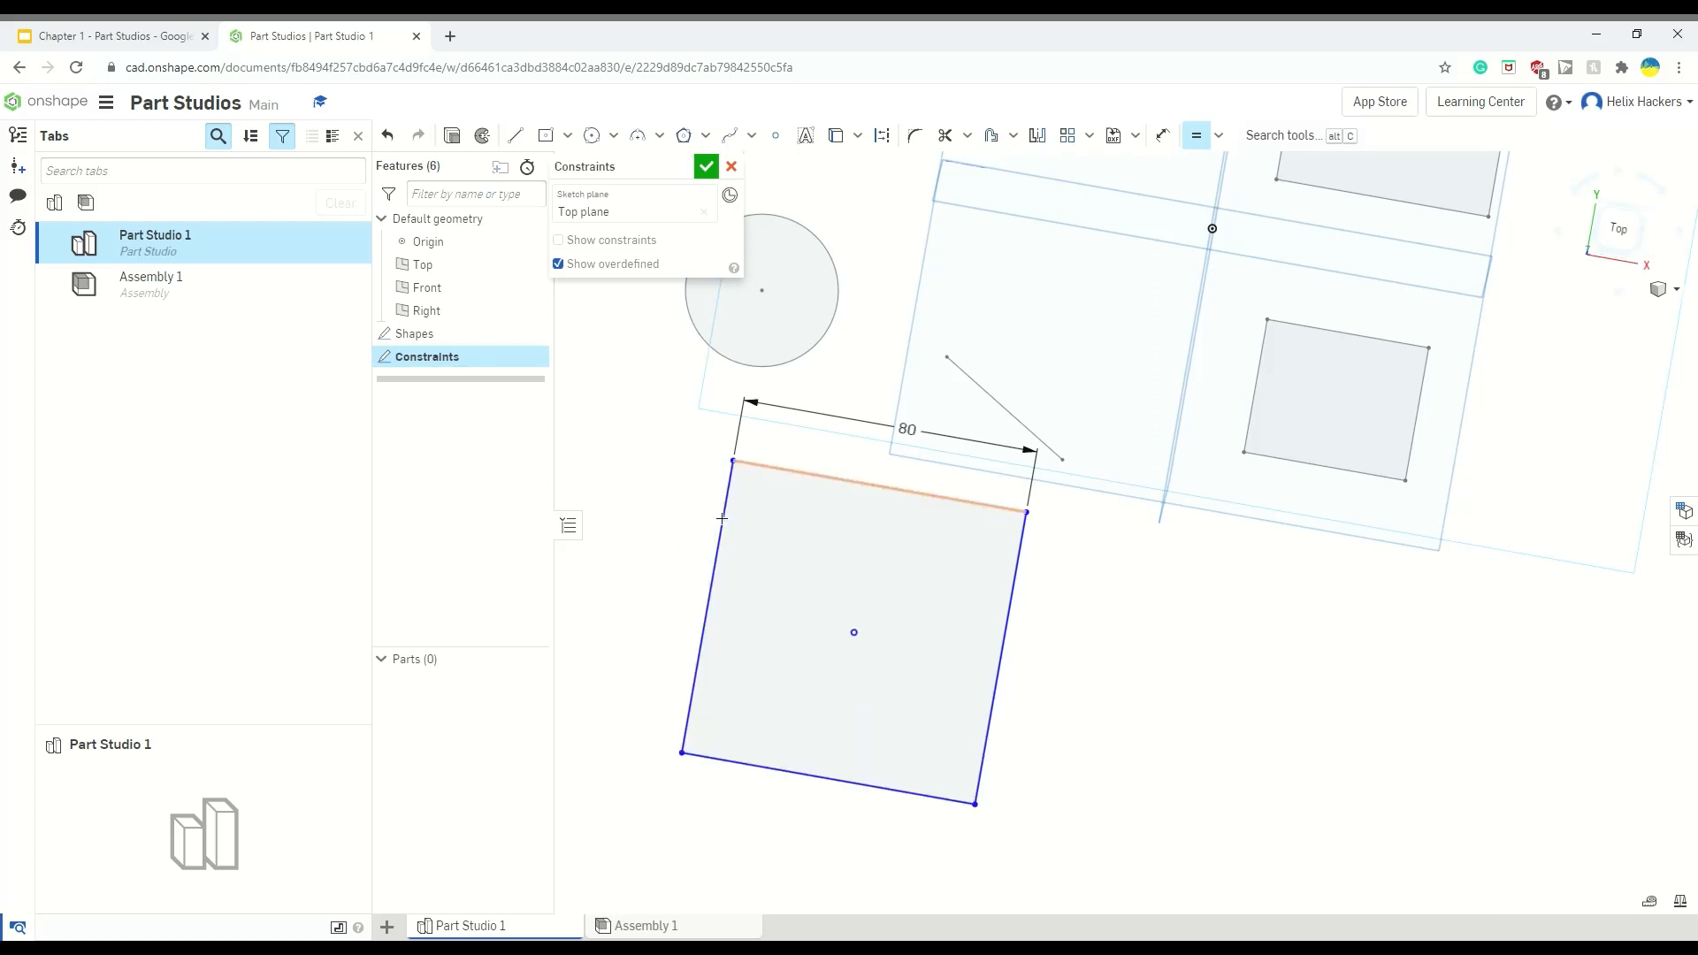
pyautogui.moveTo(714, 575)
pyautogui.mouseDown(button='right')
pyautogui.moveTo(686, 580)
pyautogui.moveTo(713, 550)
pyautogui.moveTo(690, 581)
pyautogui.moveTo(710, 587)
pyautogui.mouseUp(button='right')
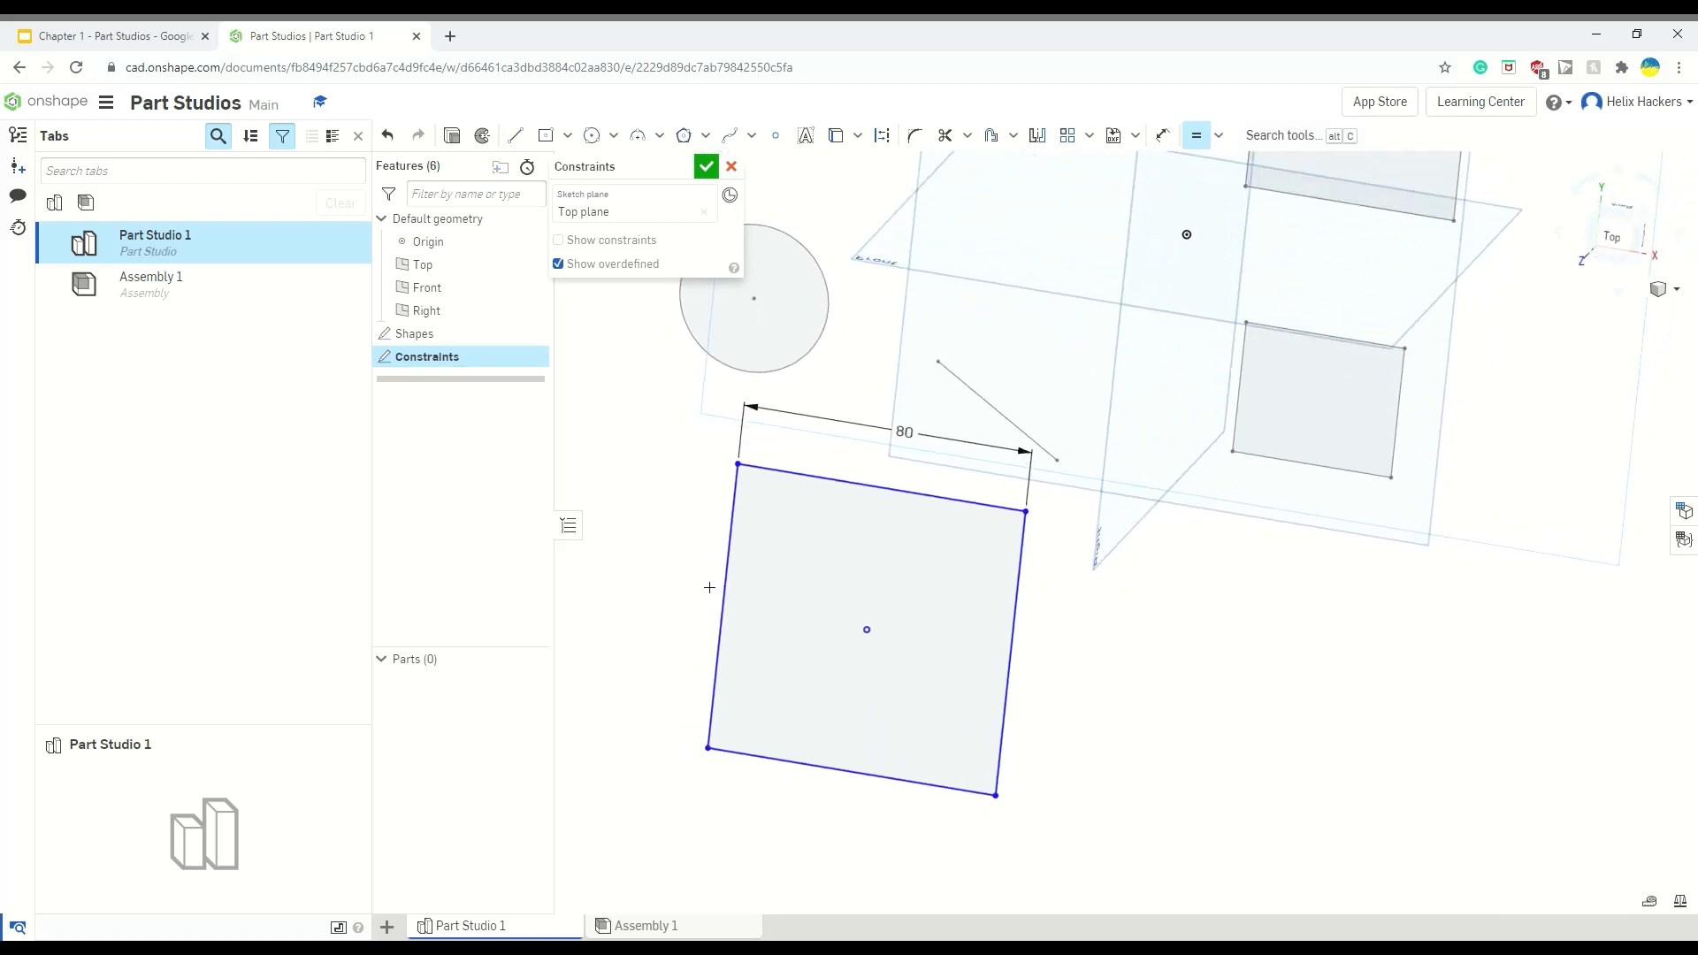
pyautogui.click(1196, 136)
pyautogui.click(705, 166)
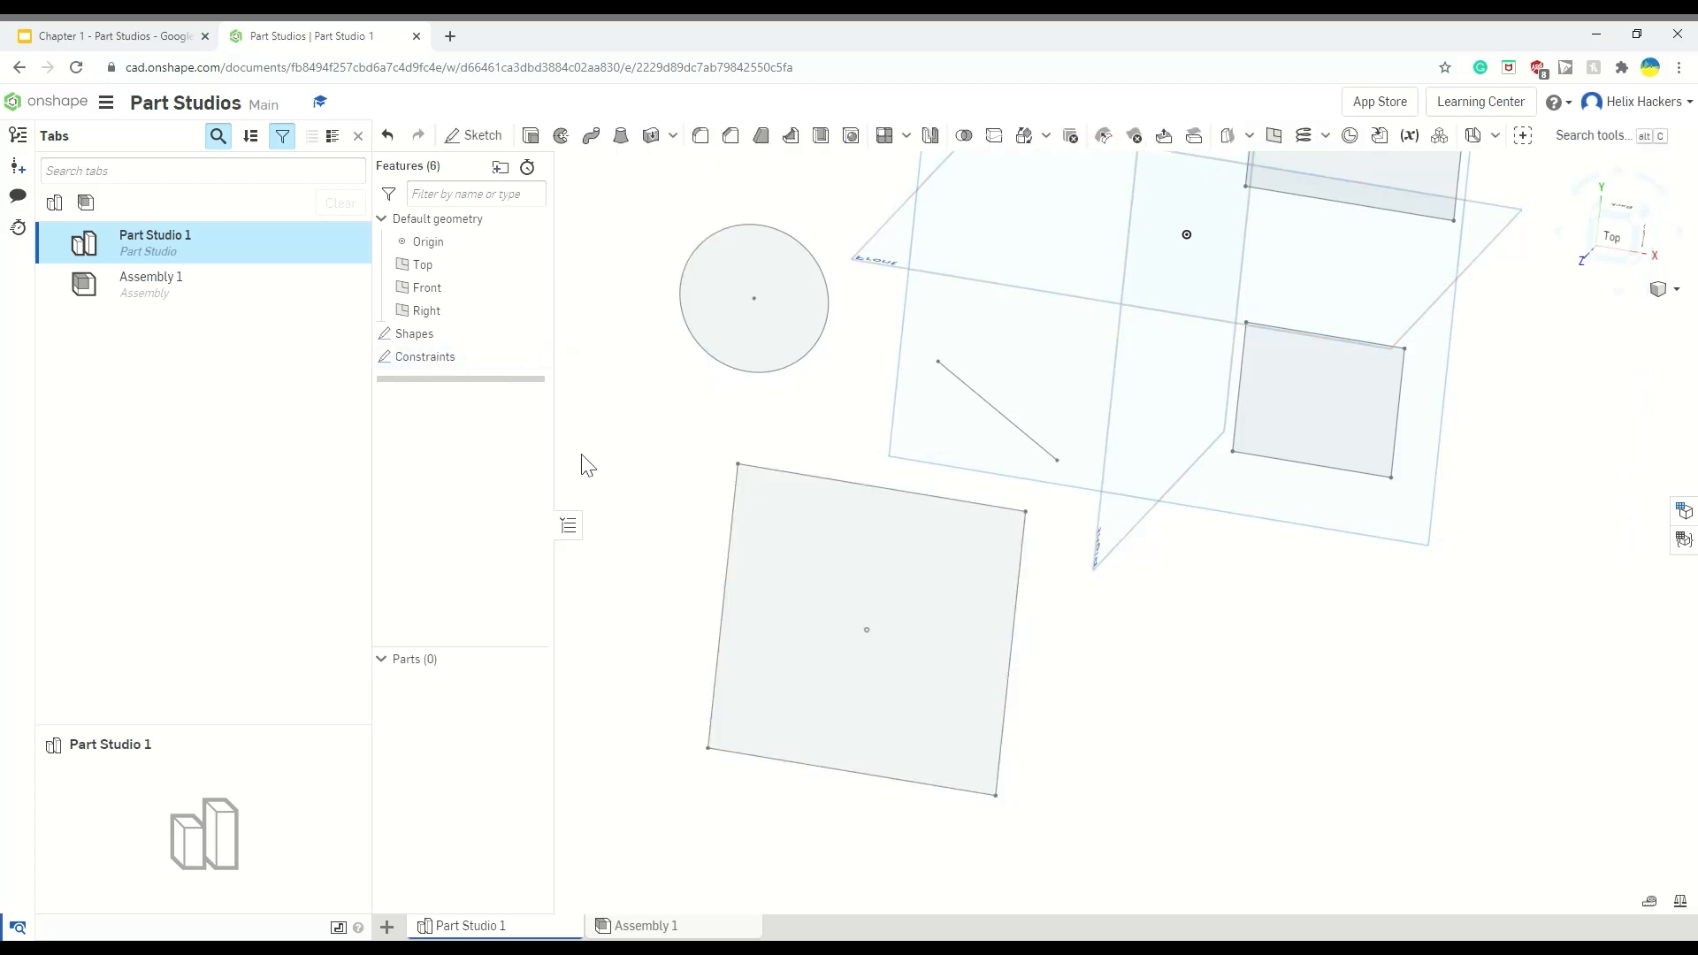
# Step: Reopen the Constraints sketch and make the square's upper-right corner coincident with the lower-left corner of the small corner rectangle from Shapes
pyautogui.moveTo(674, 389); pyautogui.dragTo(689, 376, button='right')
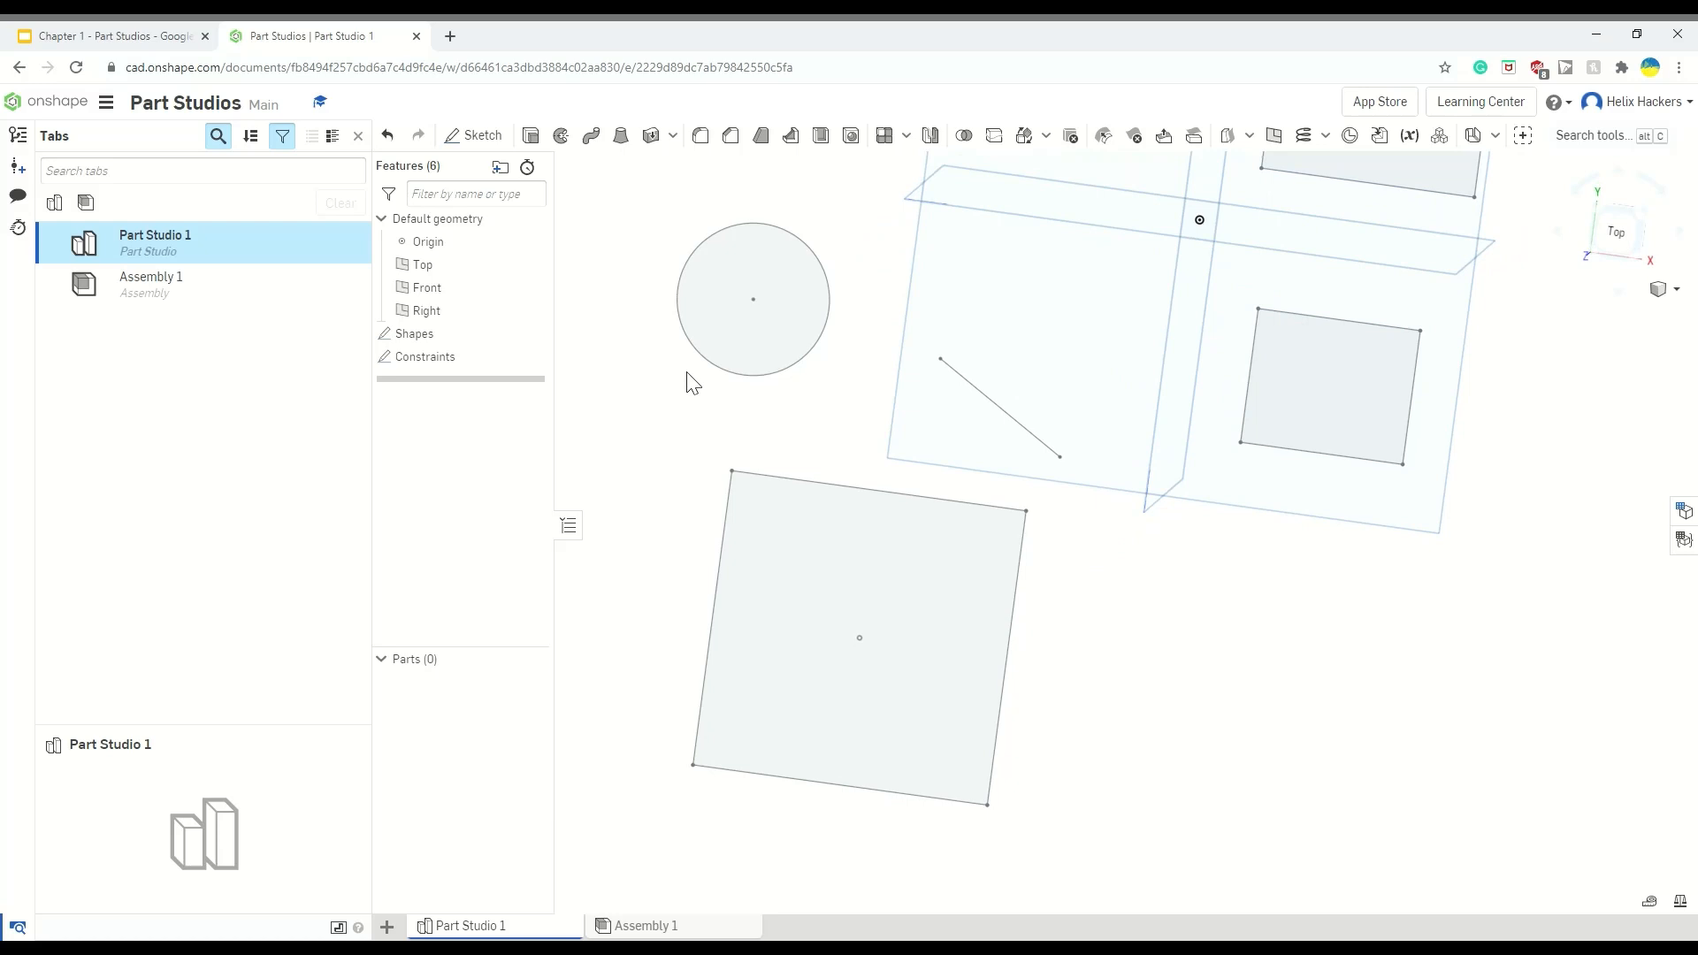
pyautogui.doubleClick(481, 355)
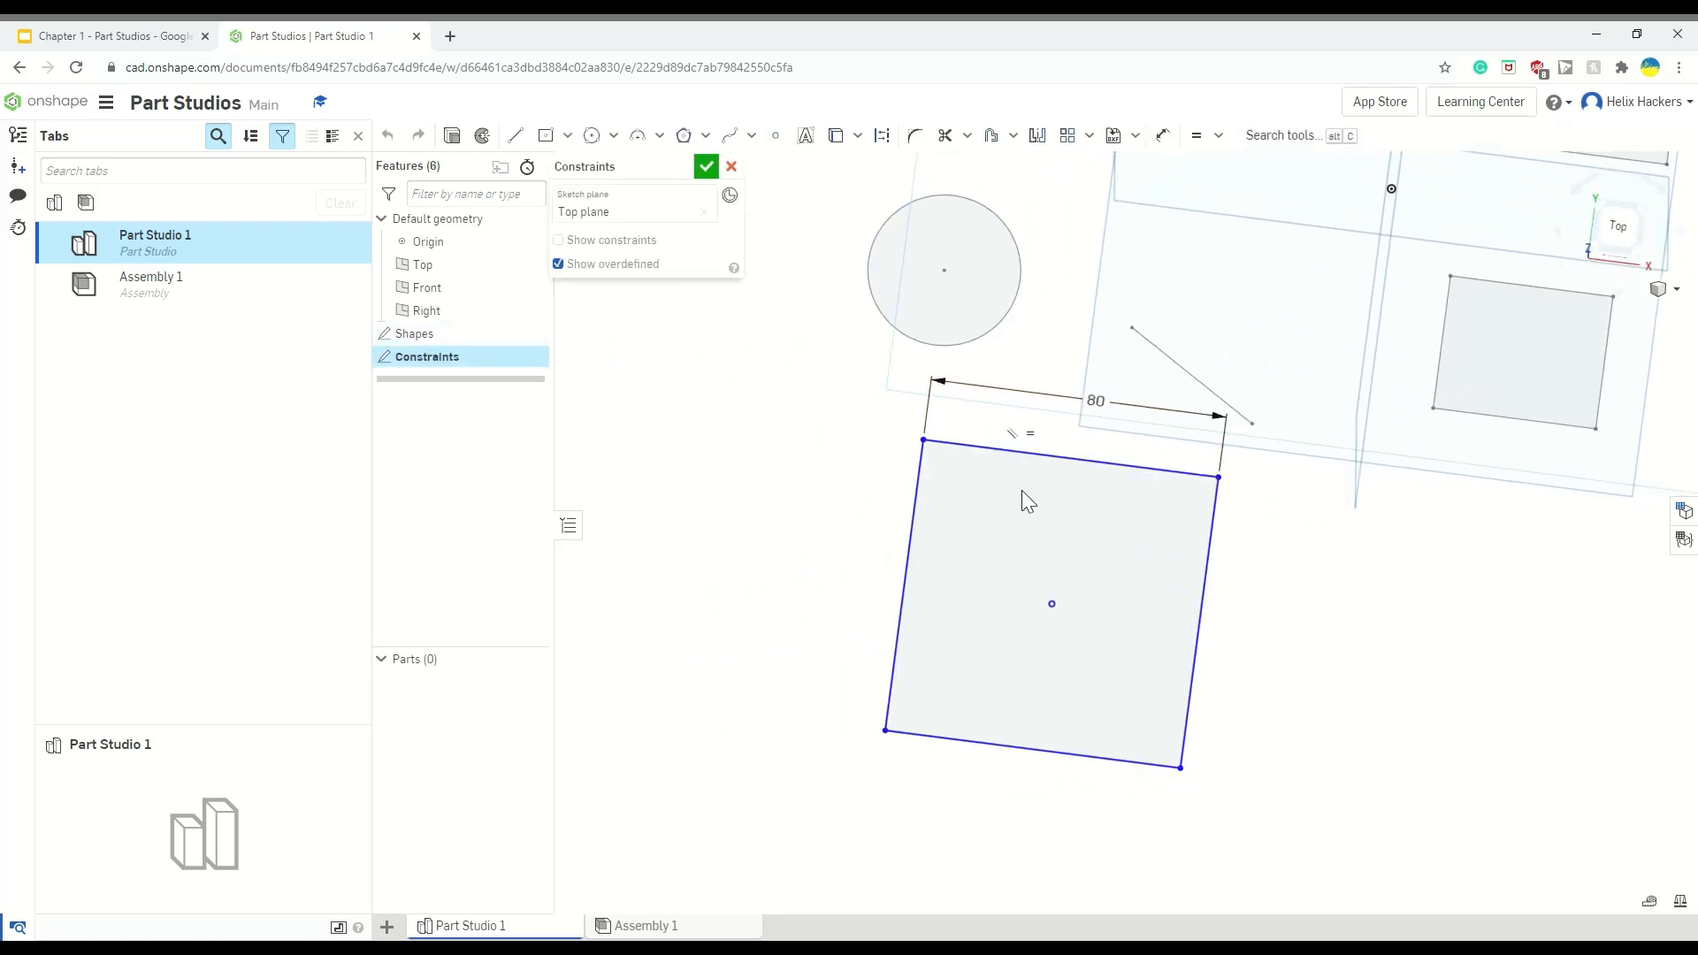
pyautogui.click(1160, 501)
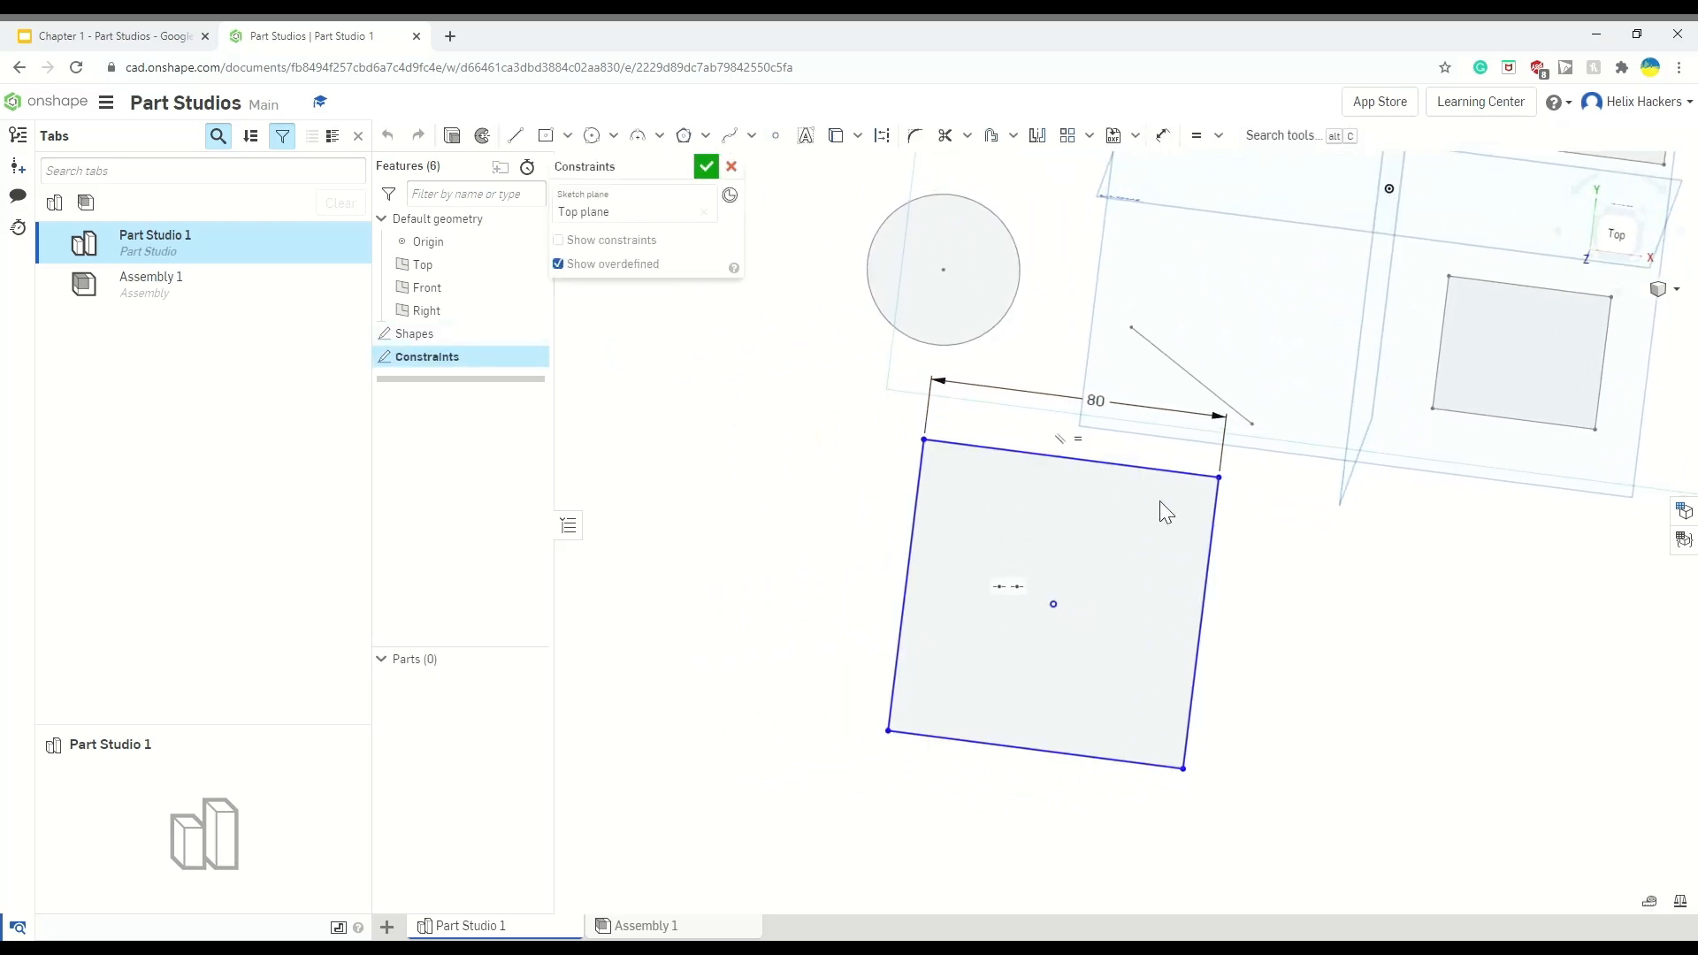
pyautogui.moveTo(1159, 500)
pyautogui.mouseDown(button='middle')
pyautogui.moveTo(1095, 671)
pyautogui.moveTo(1165, 514)
pyautogui.mouseUp(button='middle')
pyautogui.moveTo(1165, 515)
pyautogui.mouseDown(button='right')
pyautogui.moveTo(1175, 492)
pyautogui.moveTo(1158, 508)
pyautogui.mouseUp(button='right')
pyautogui.scroll(-3, 1168, 498)
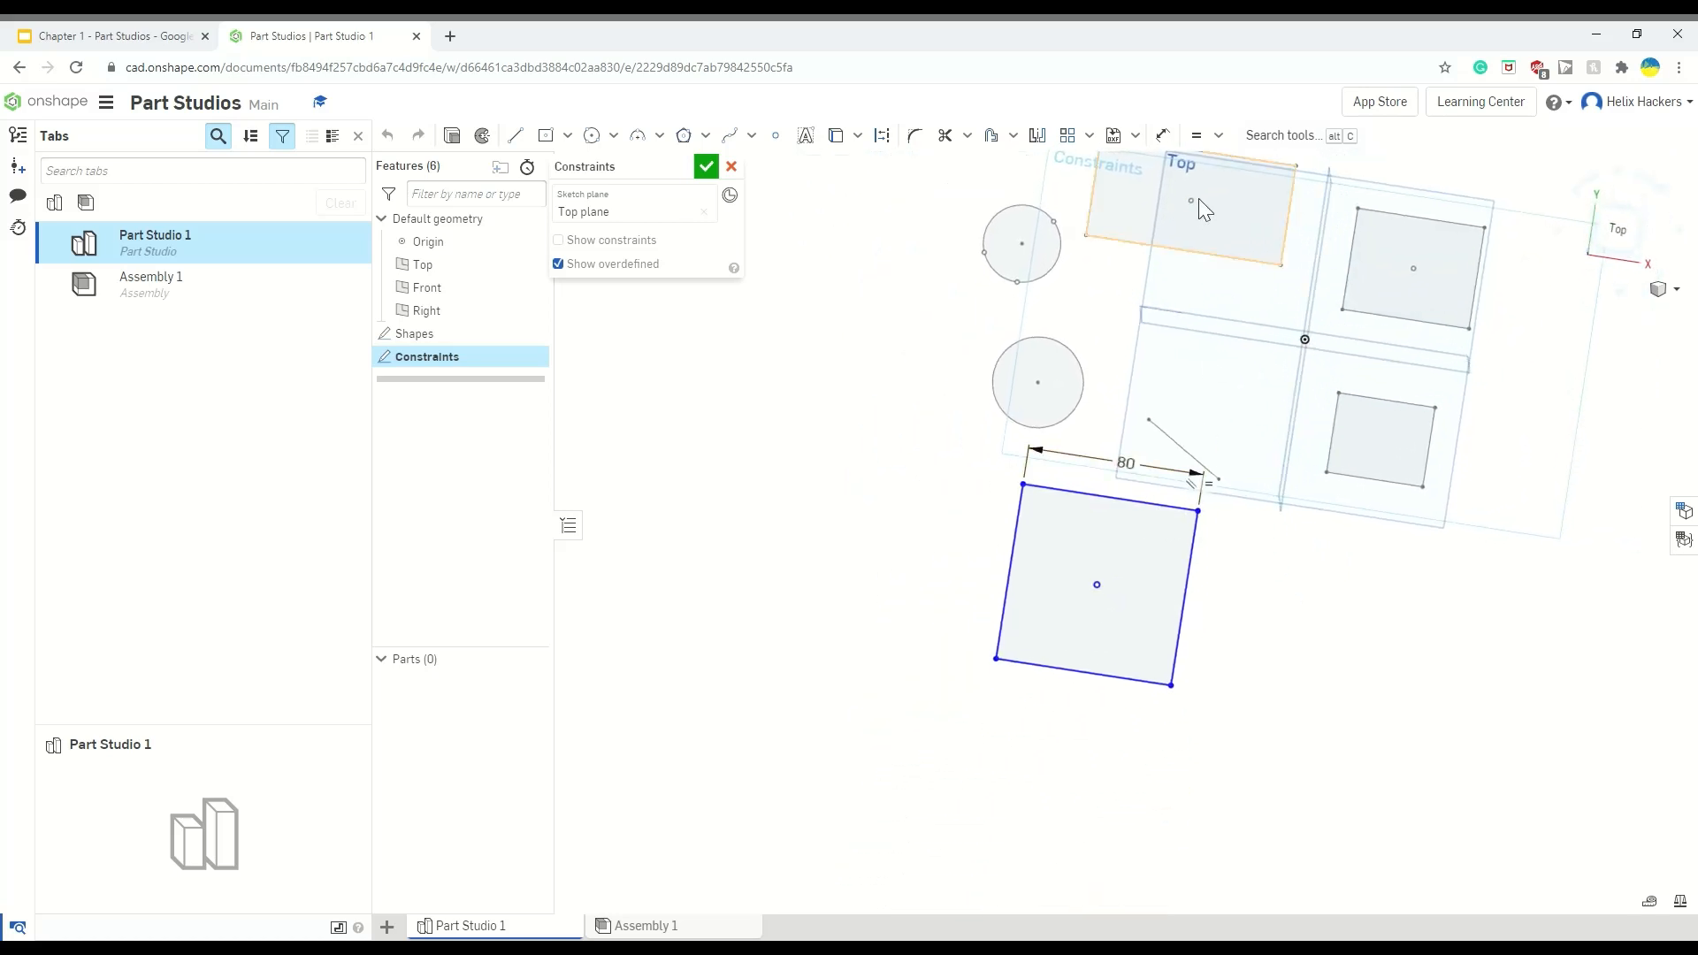
pyautogui.click(1224, 135)
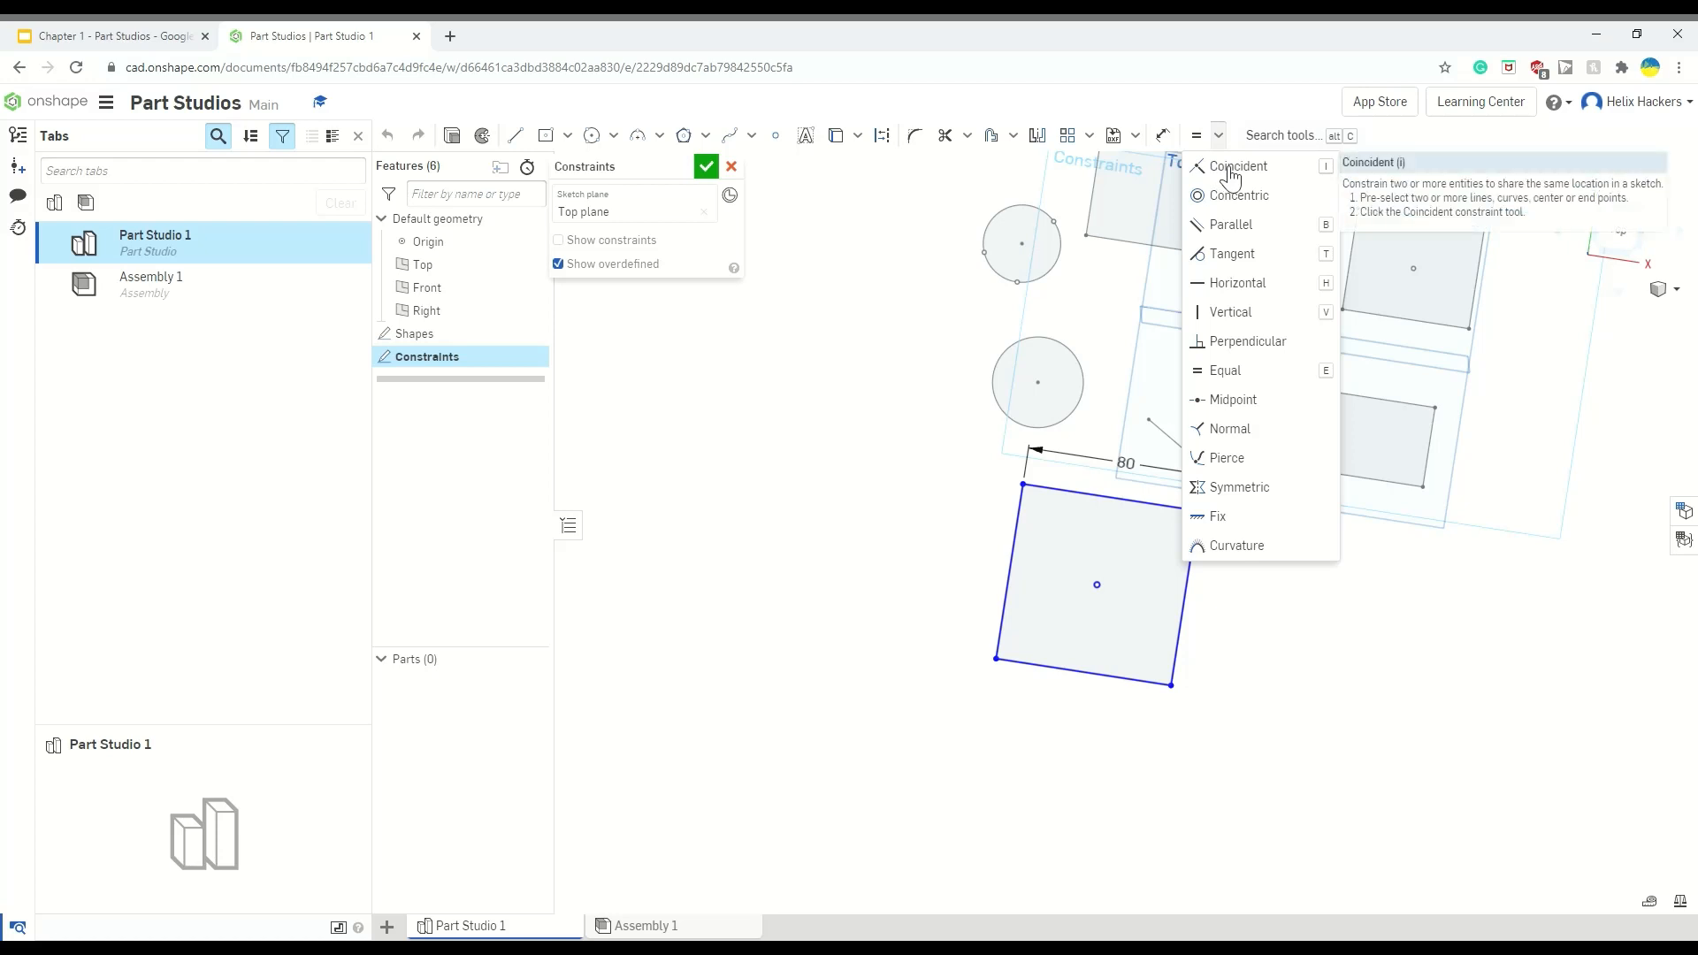
pyautogui.click(1231, 170)
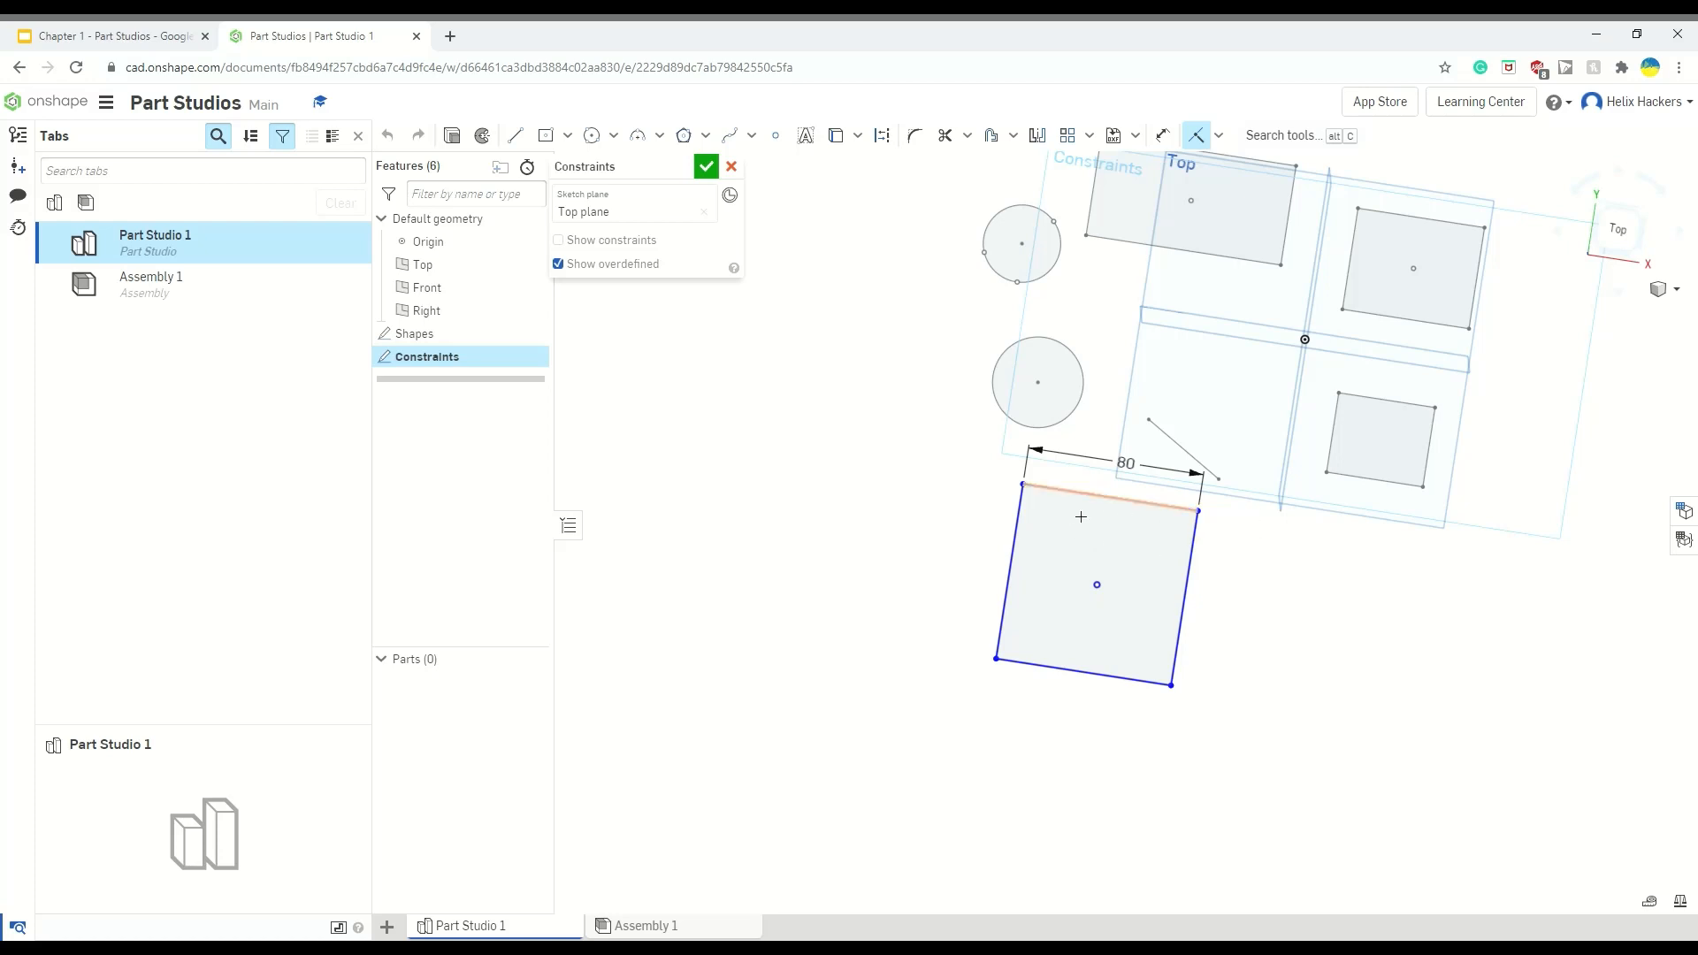
pyautogui.click(1198, 513)
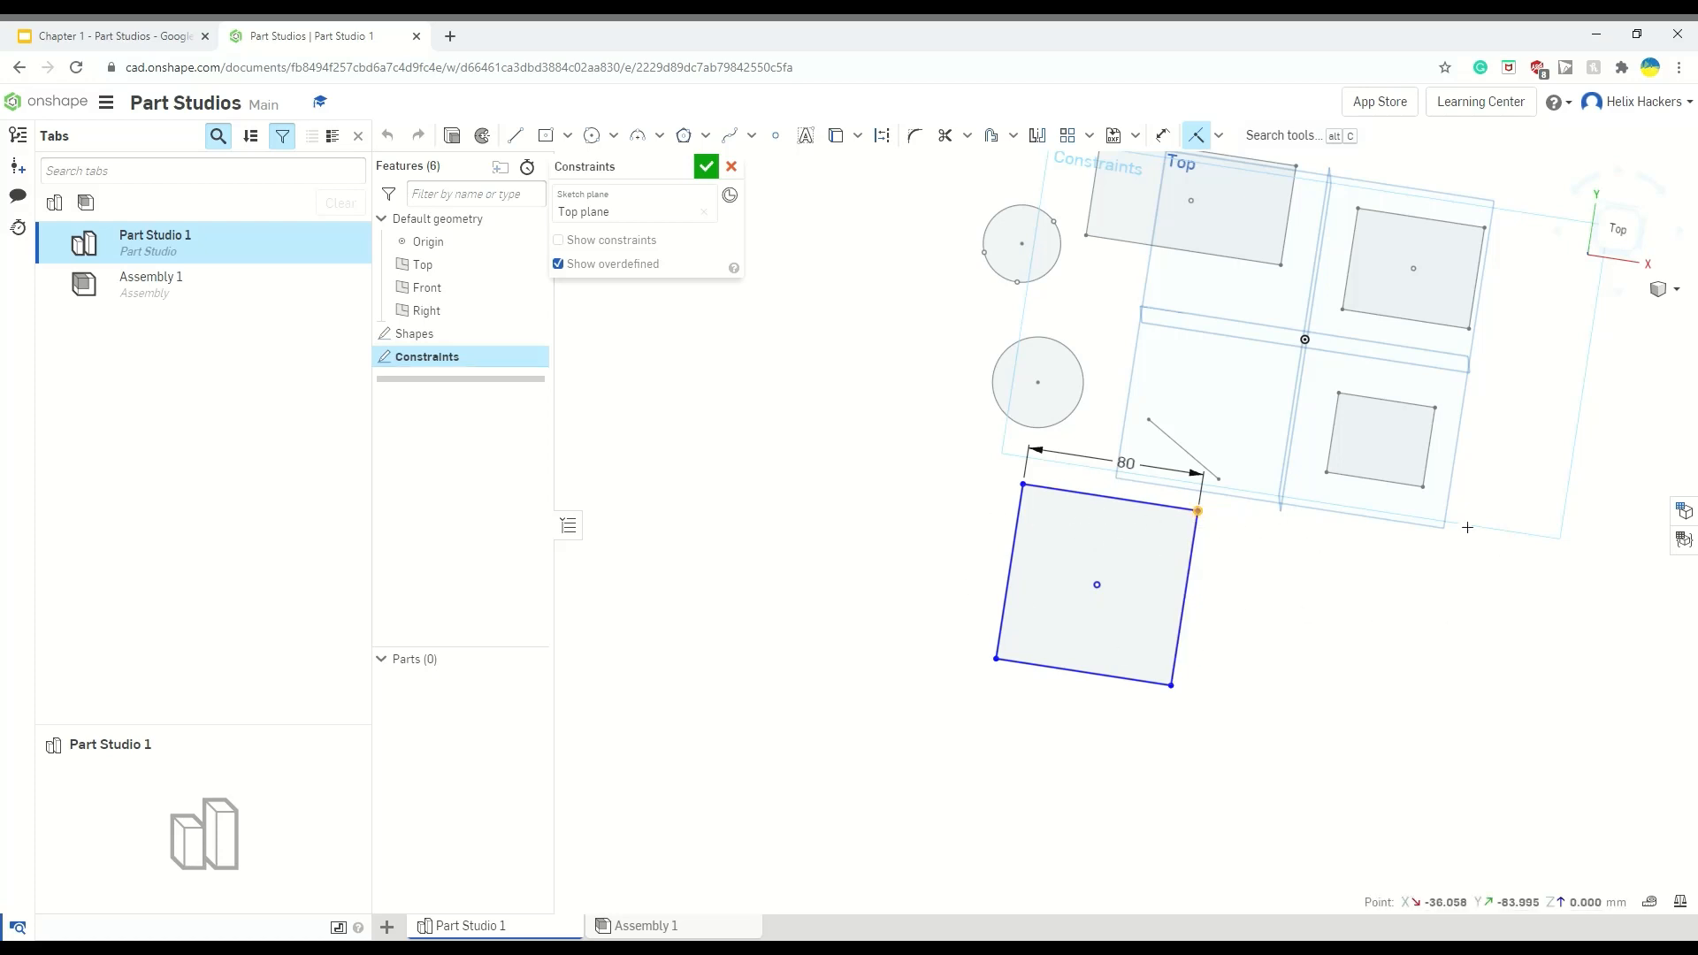
pyautogui.click(1335, 482)
pyautogui.scroll(5, 1313, 474)
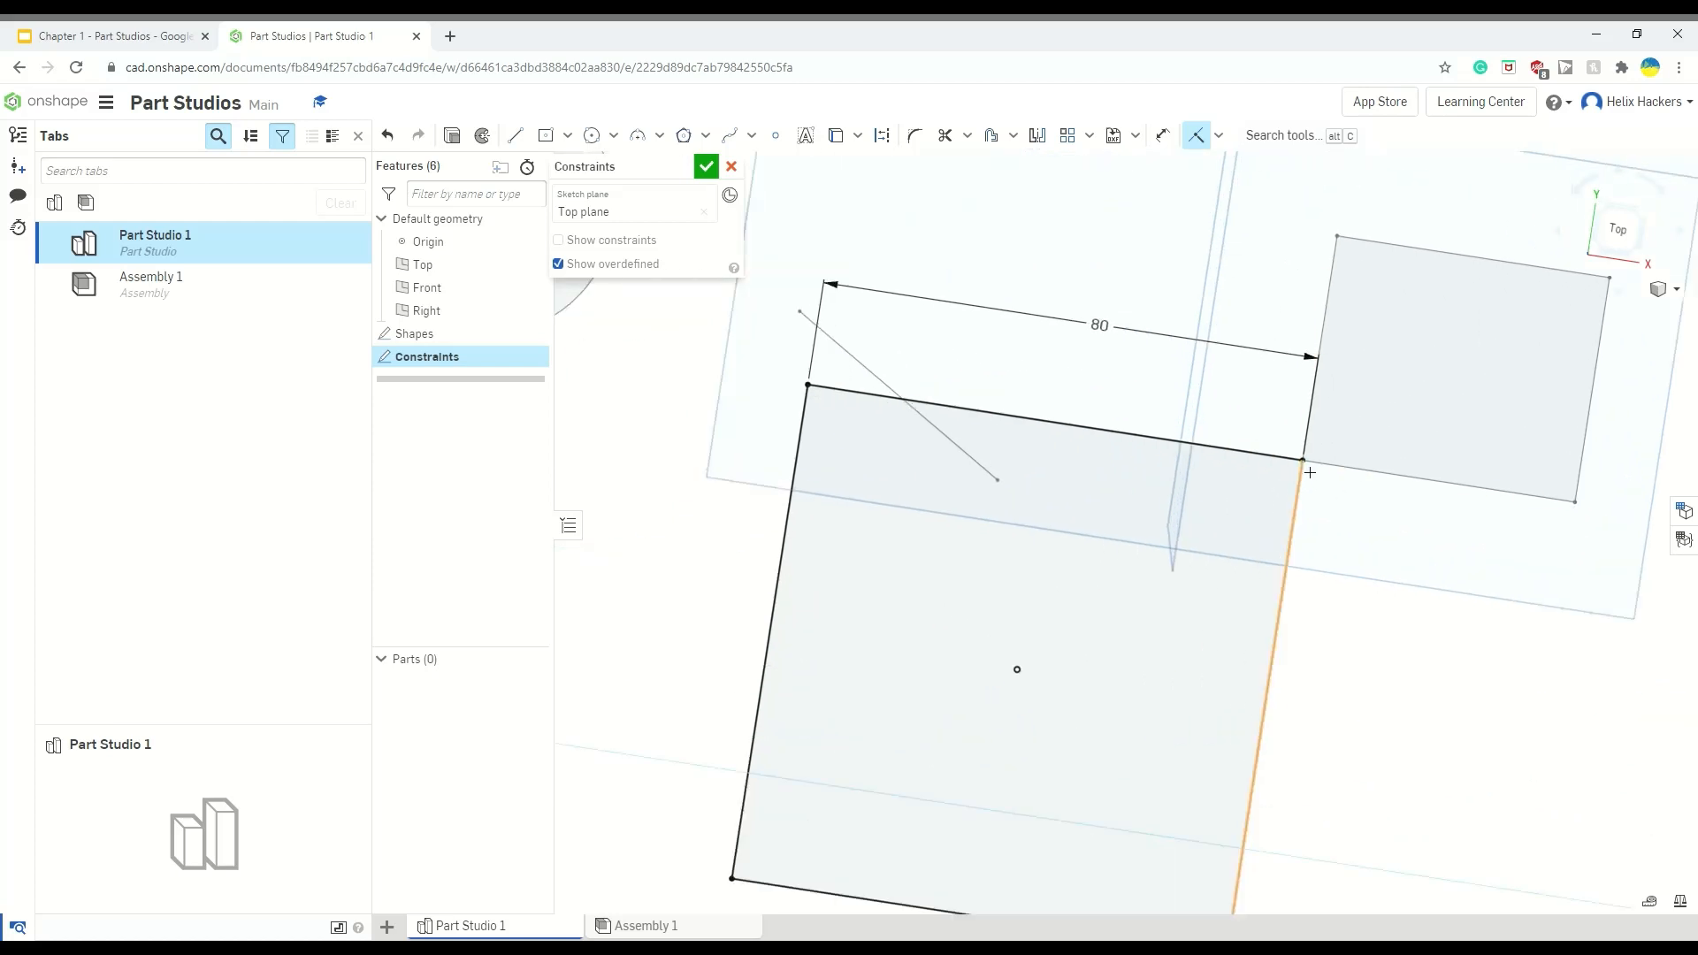
pyautogui.press('Escape')
# Step: Inspect the constraint markers around the square's shared corner and edges, and accept the Constraints sketch
pyautogui.scroll(3, 1312, 478)
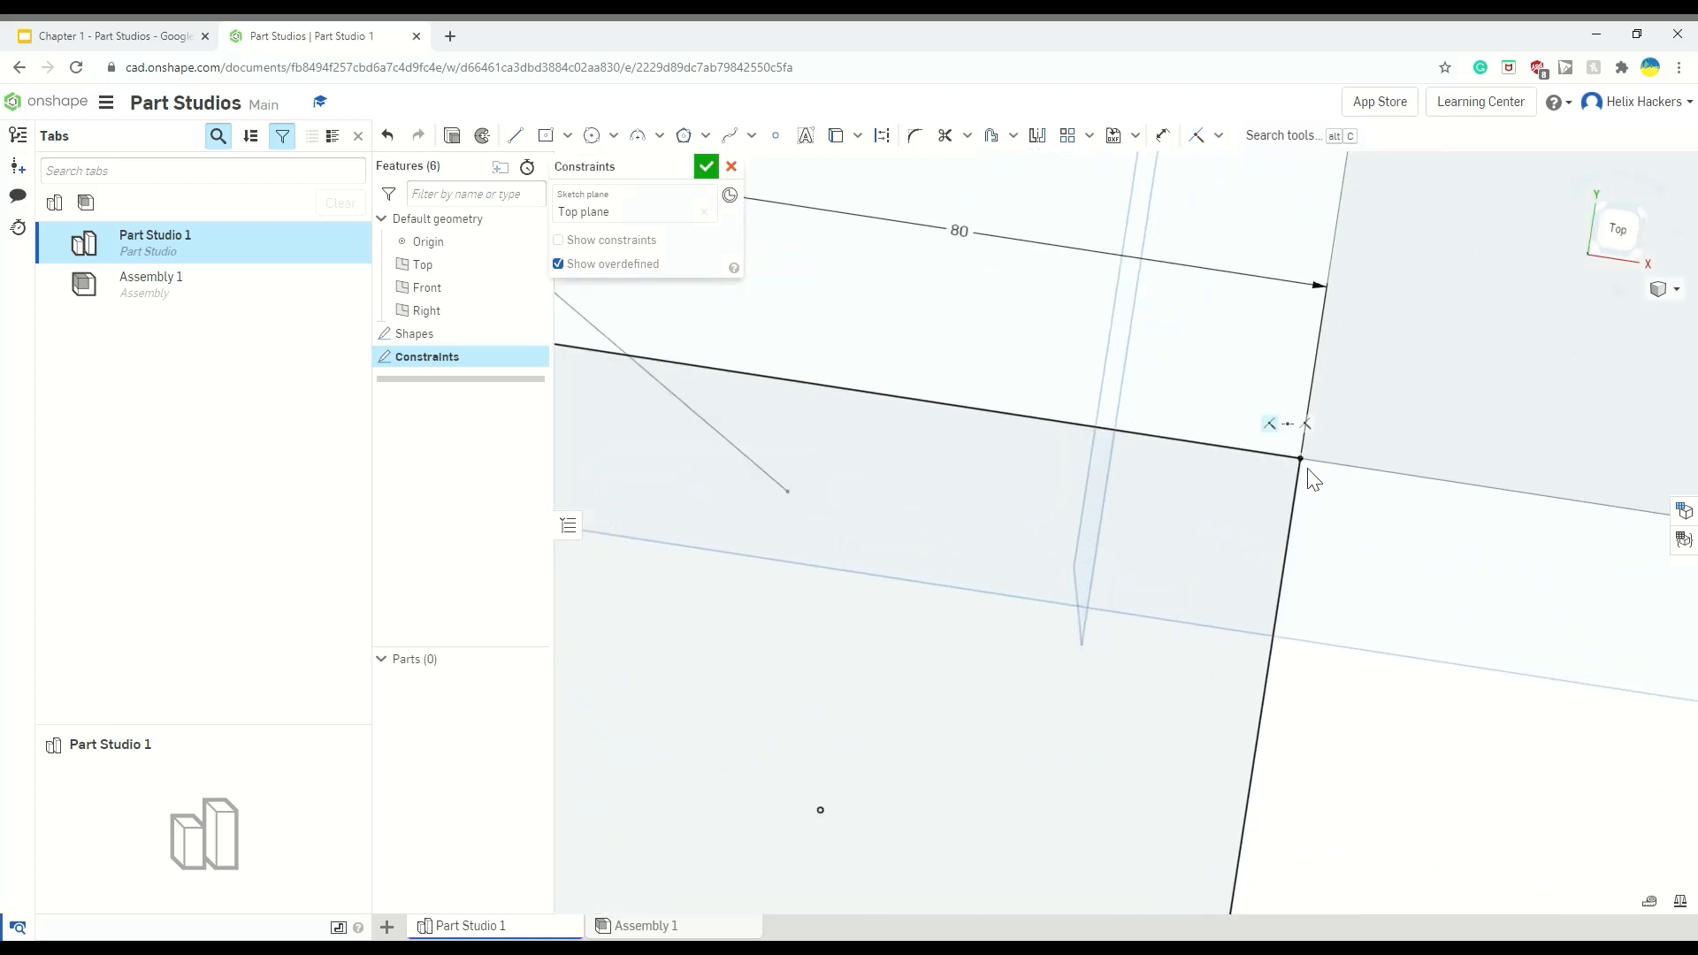
pyautogui.scroll(-5, 1306, 468)
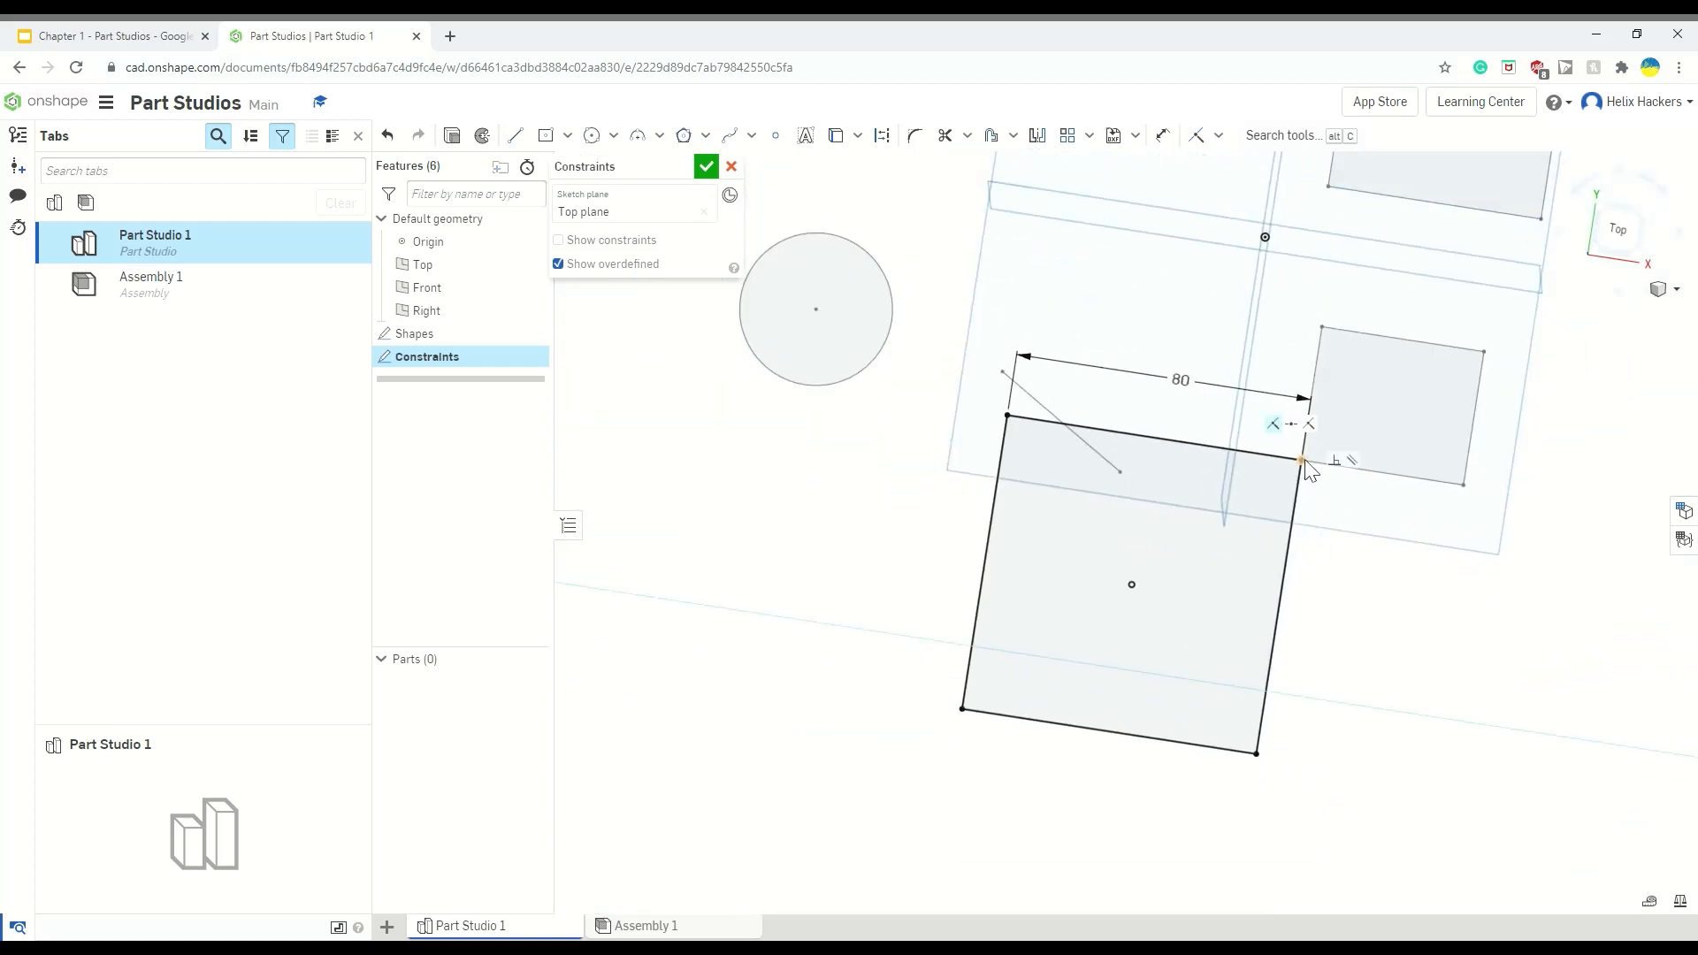
pyautogui.scroll(5, 1306, 468)
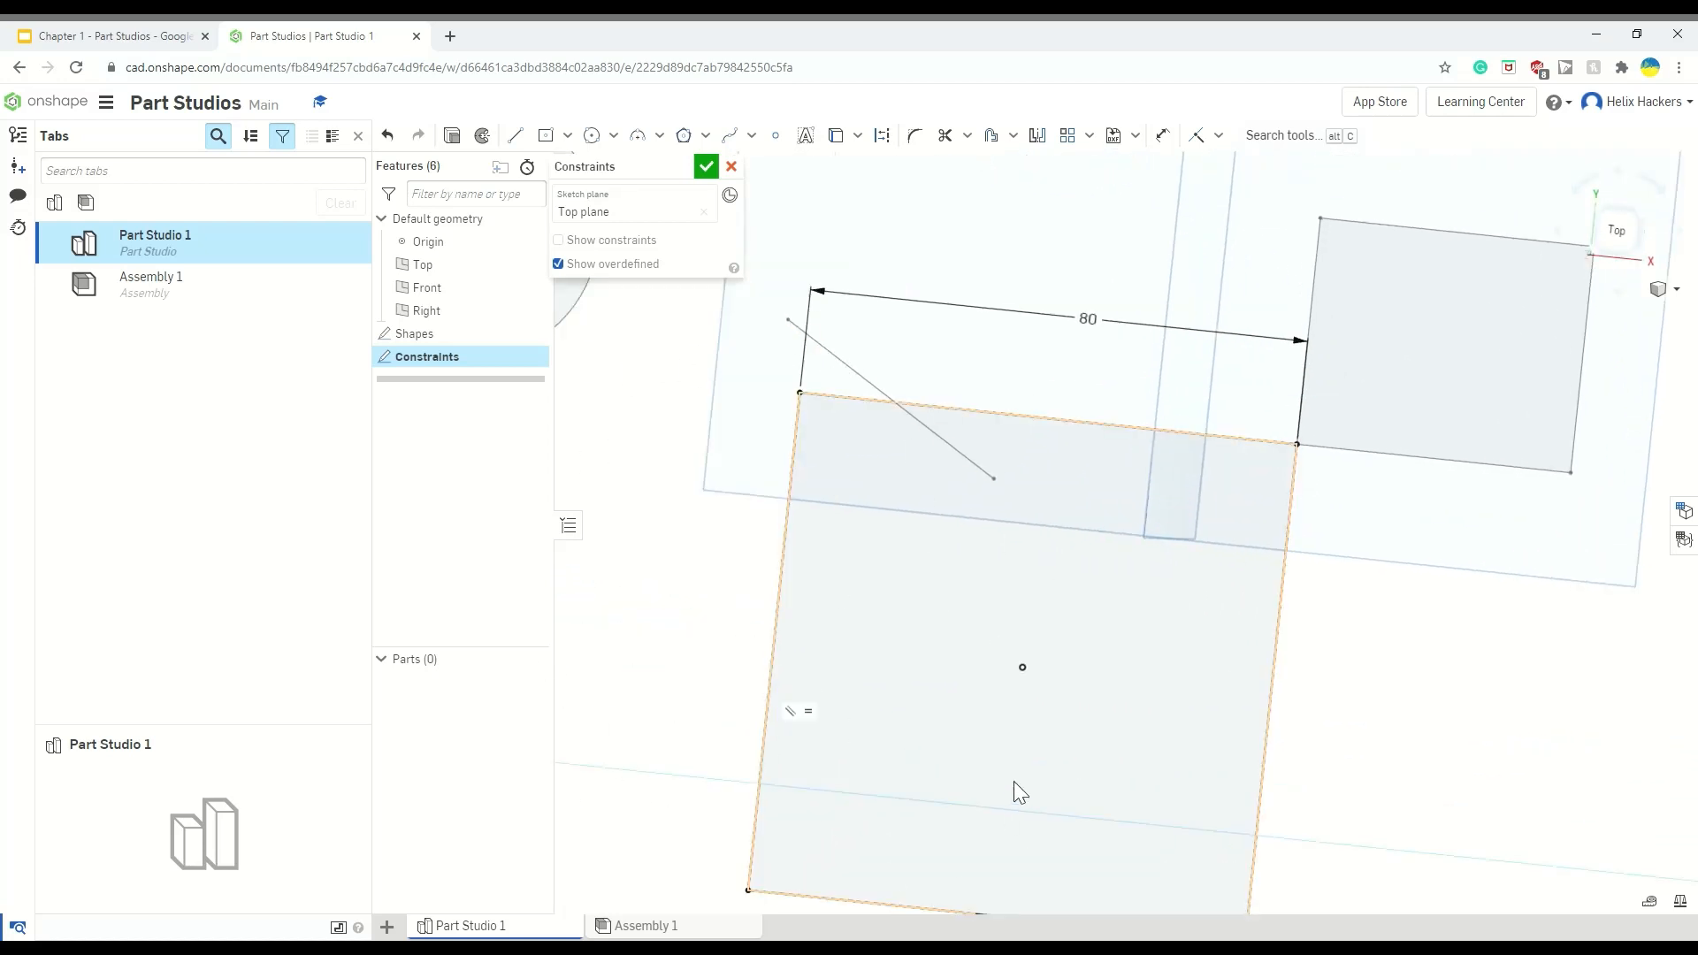
pyautogui.scroll(-5, 1013, 782)
pyautogui.moveTo(1008, 761)
pyautogui.mouseDown(button='right')
pyautogui.moveTo(1058, 612)
pyautogui.moveTo(1021, 639)
pyautogui.mouseUp(button='right')
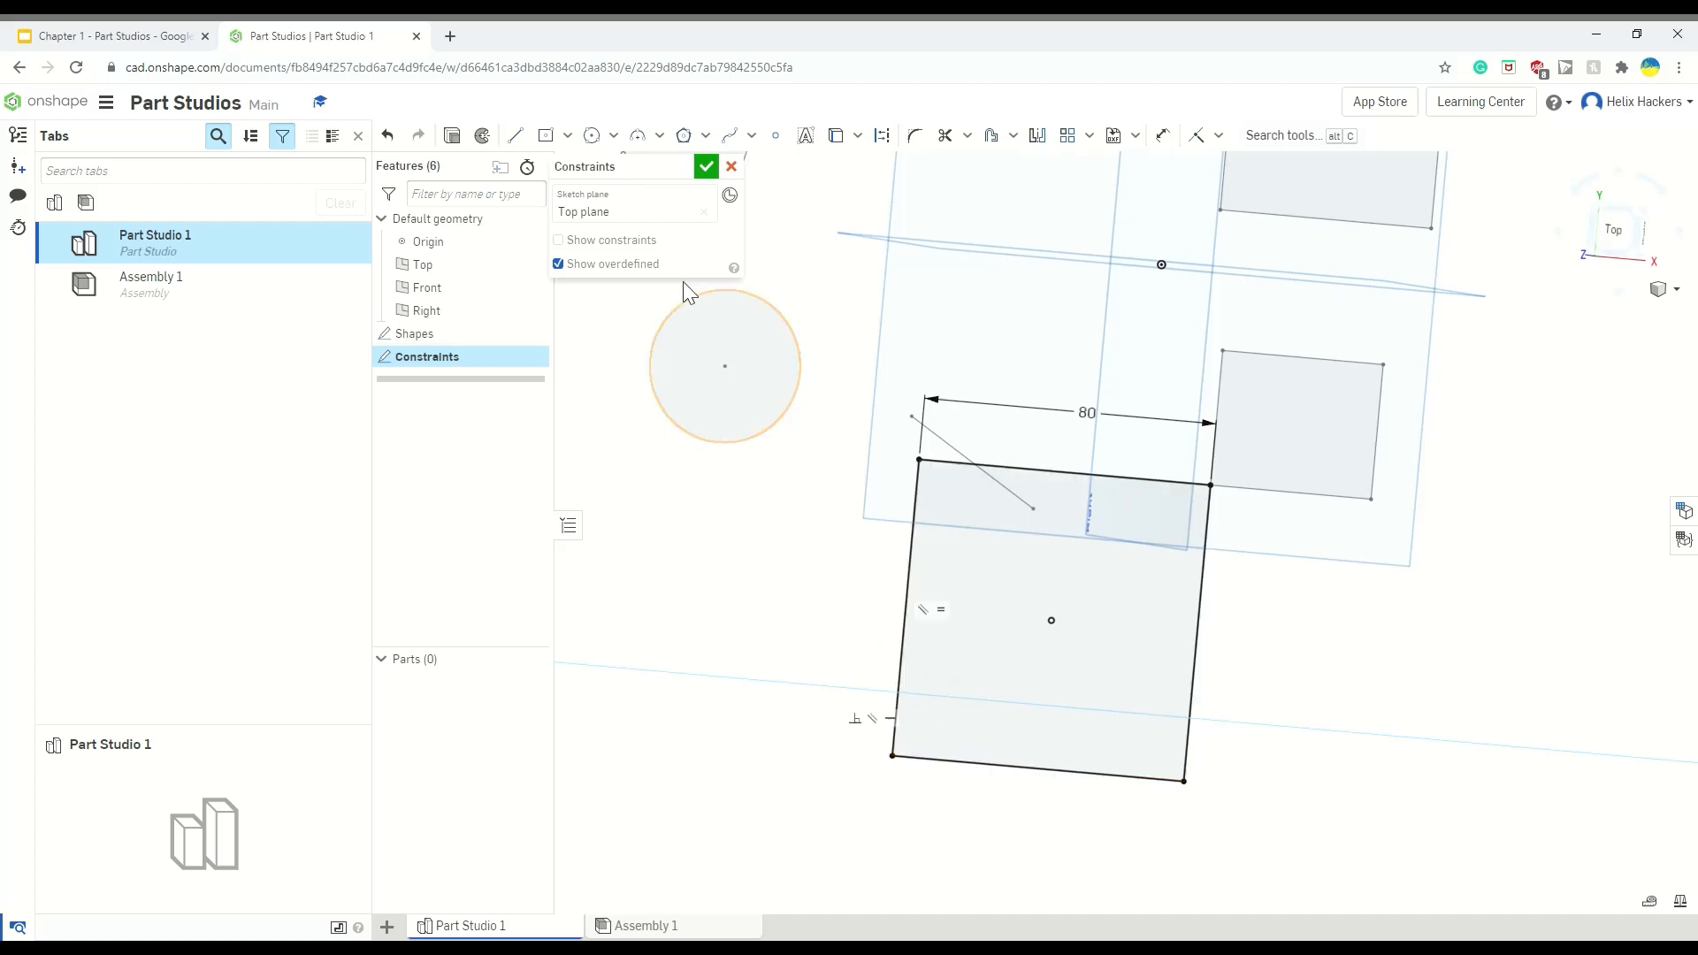
pyautogui.click(706, 166)
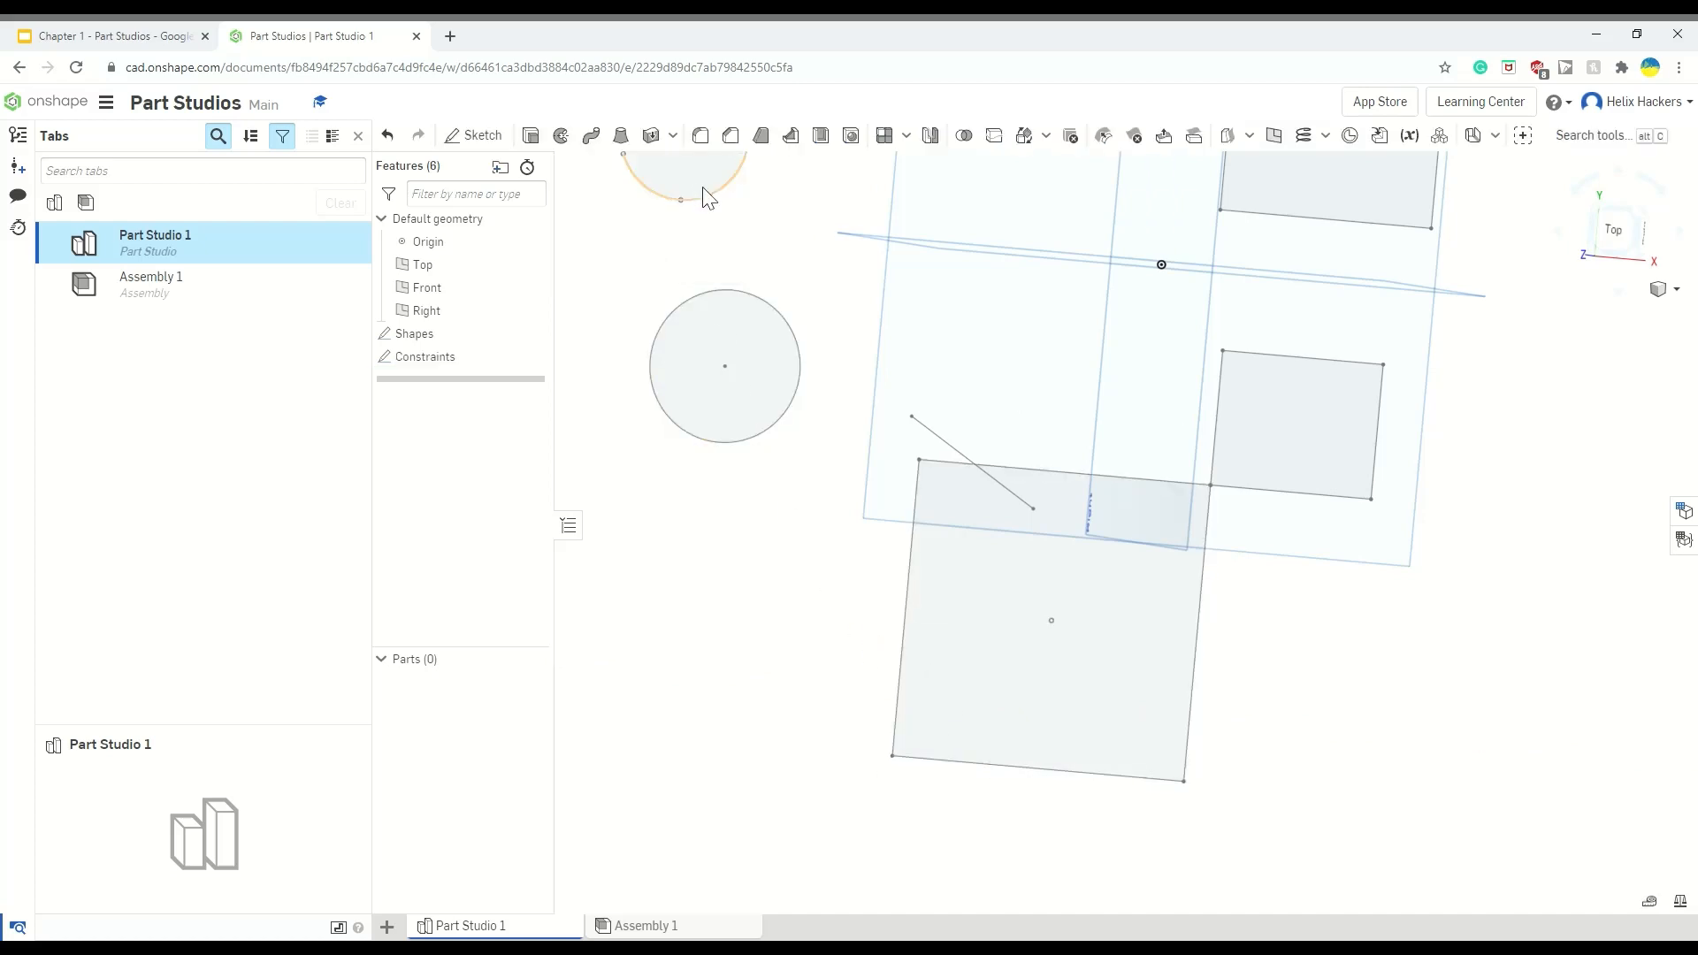
# Step: Consult the Constraints Checkpoint slide in Google Slides, and make both rectangles of the Checkpoints sketch in Onshape square with Equal constraints on adjacent edges
pyautogui.click(84, 34)
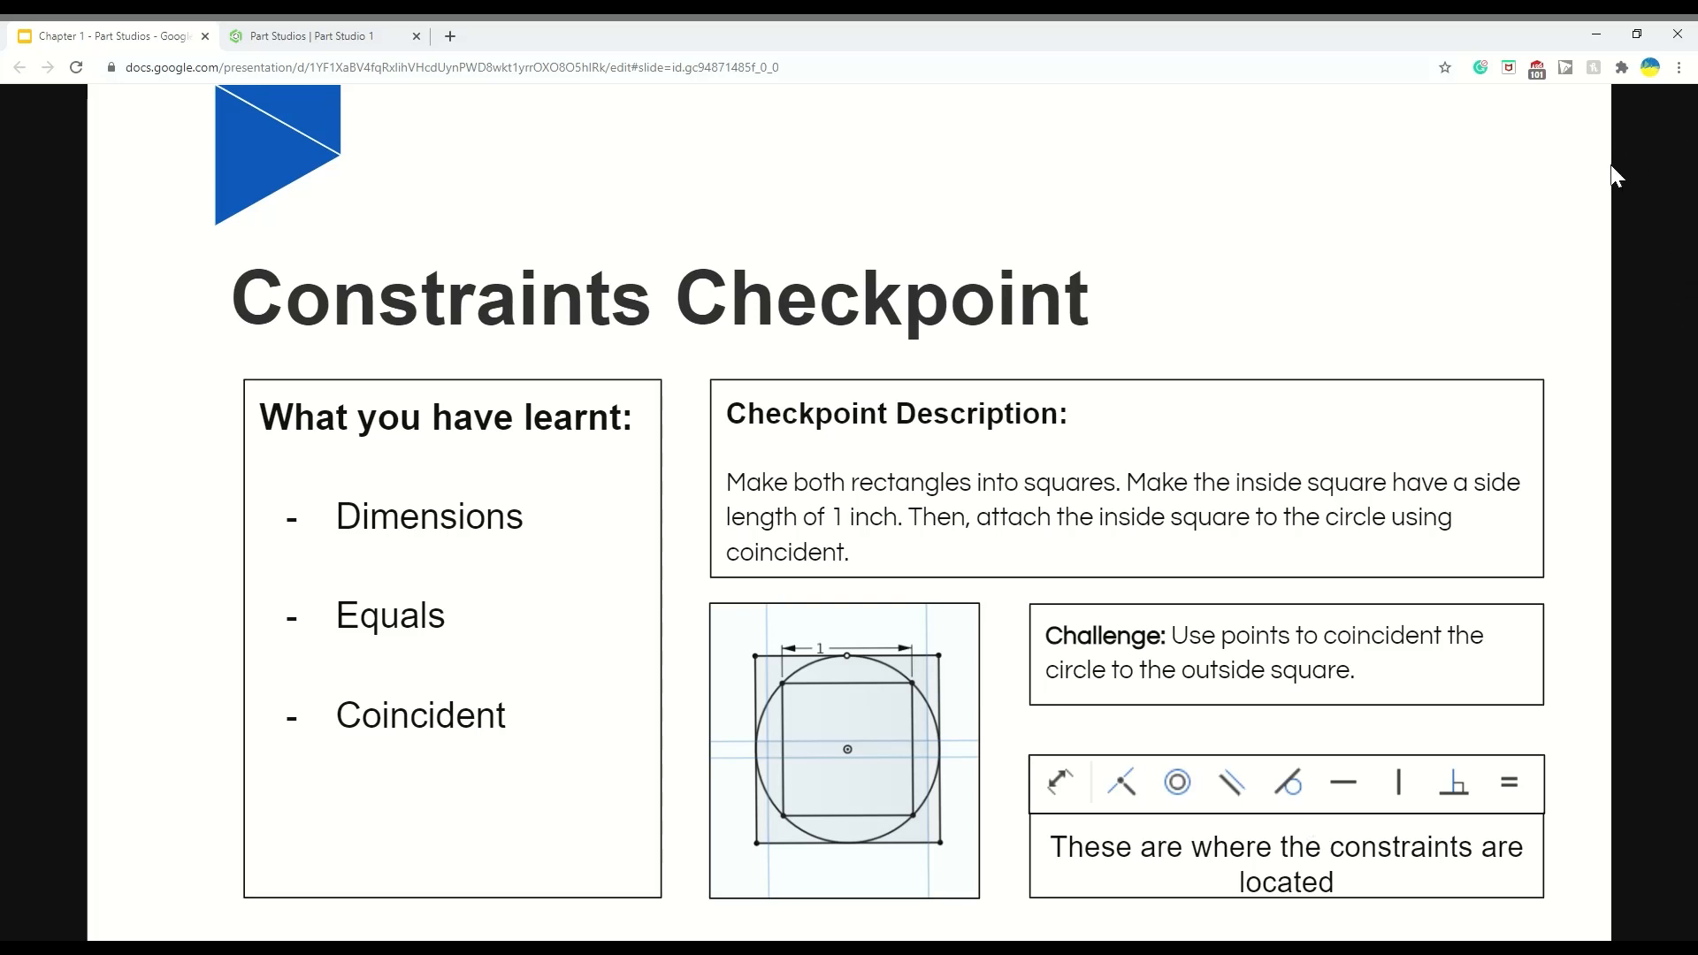
pyautogui.hotkey('ctrl', 'Tab')
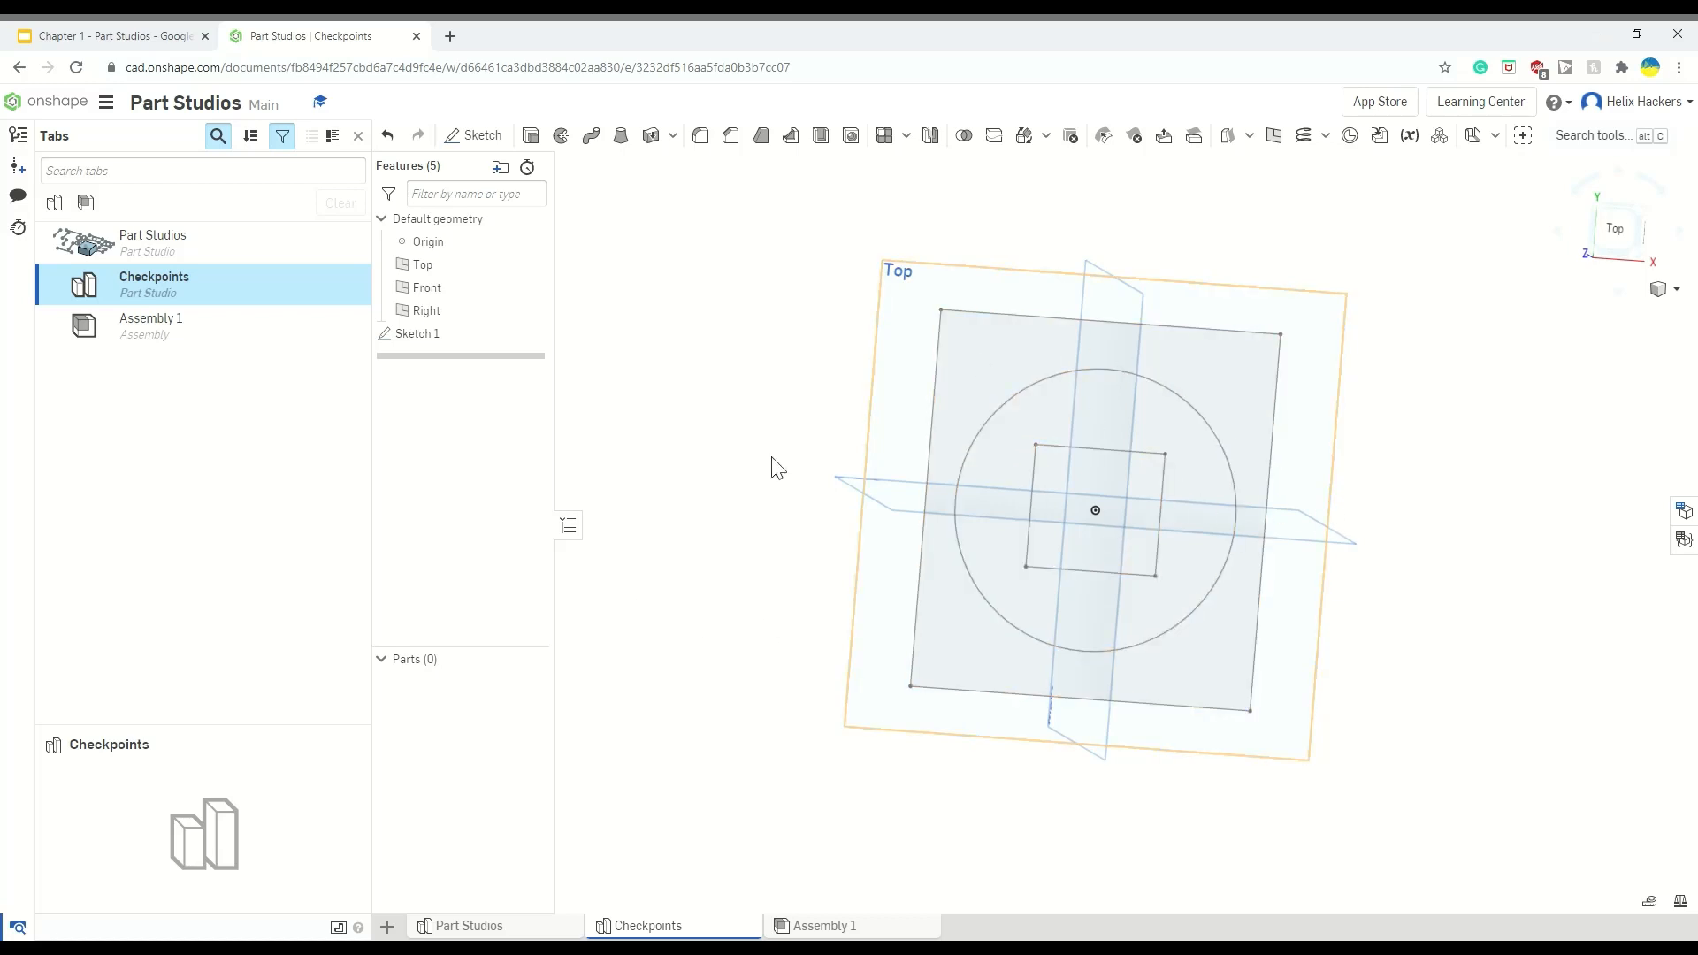
pyautogui.doubleClick(460, 334)
pyautogui.click(1219, 135)
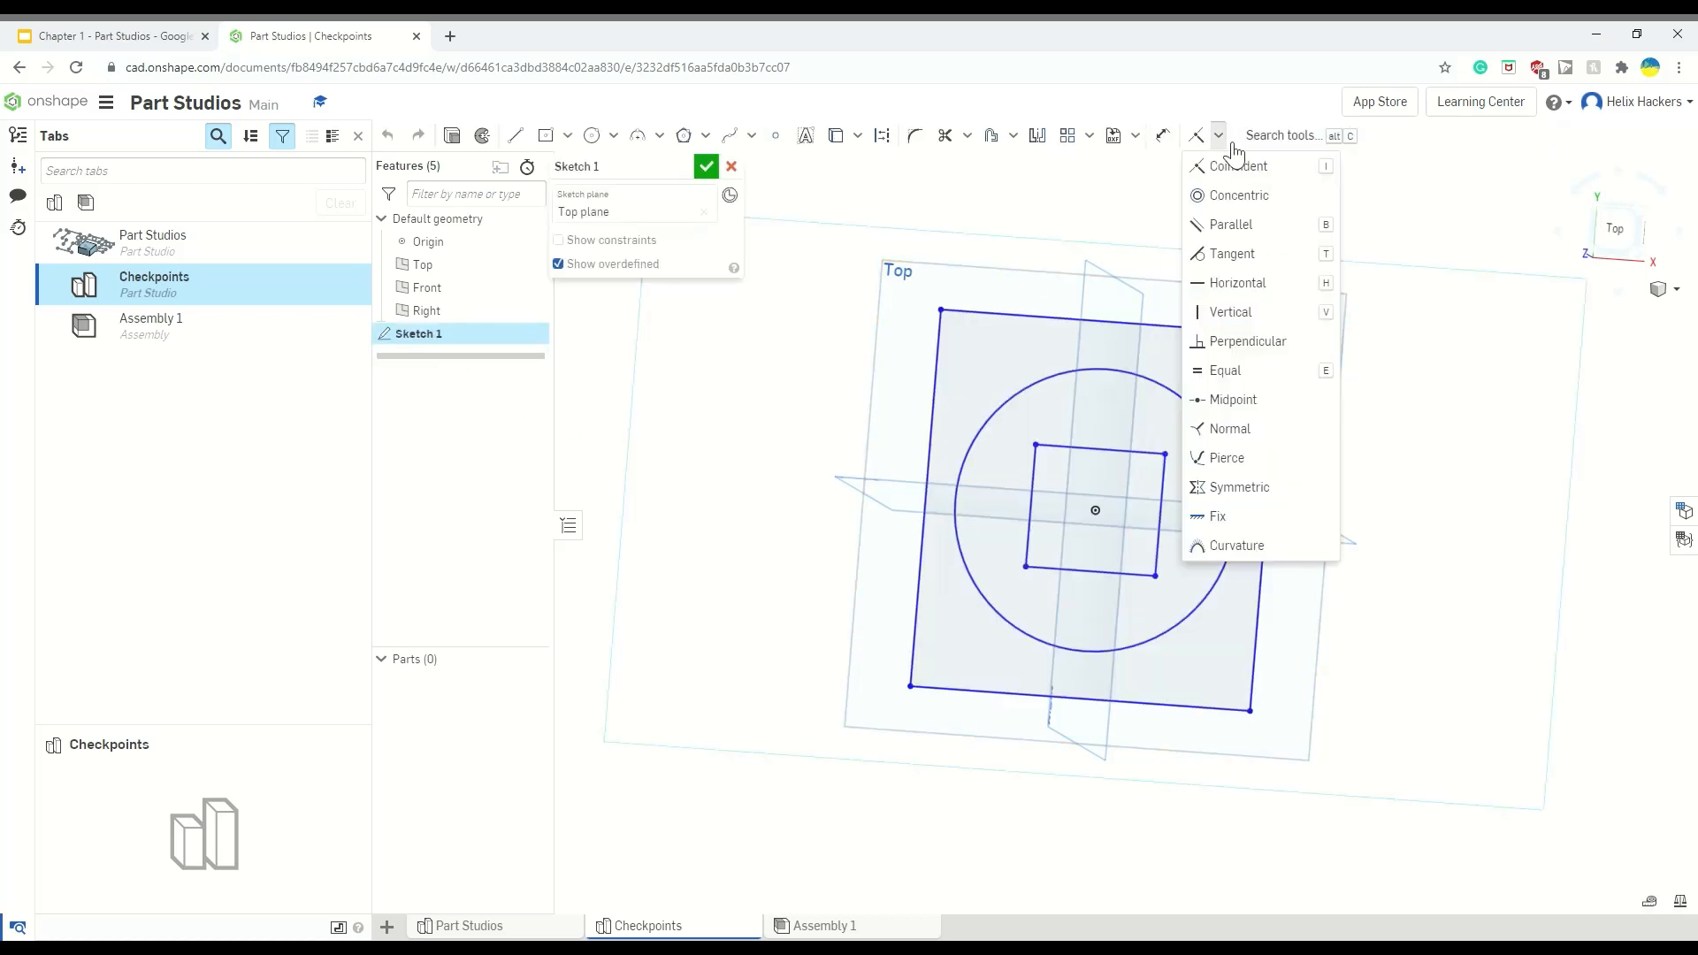
pyautogui.click(1274, 370)
pyautogui.click(1128, 450)
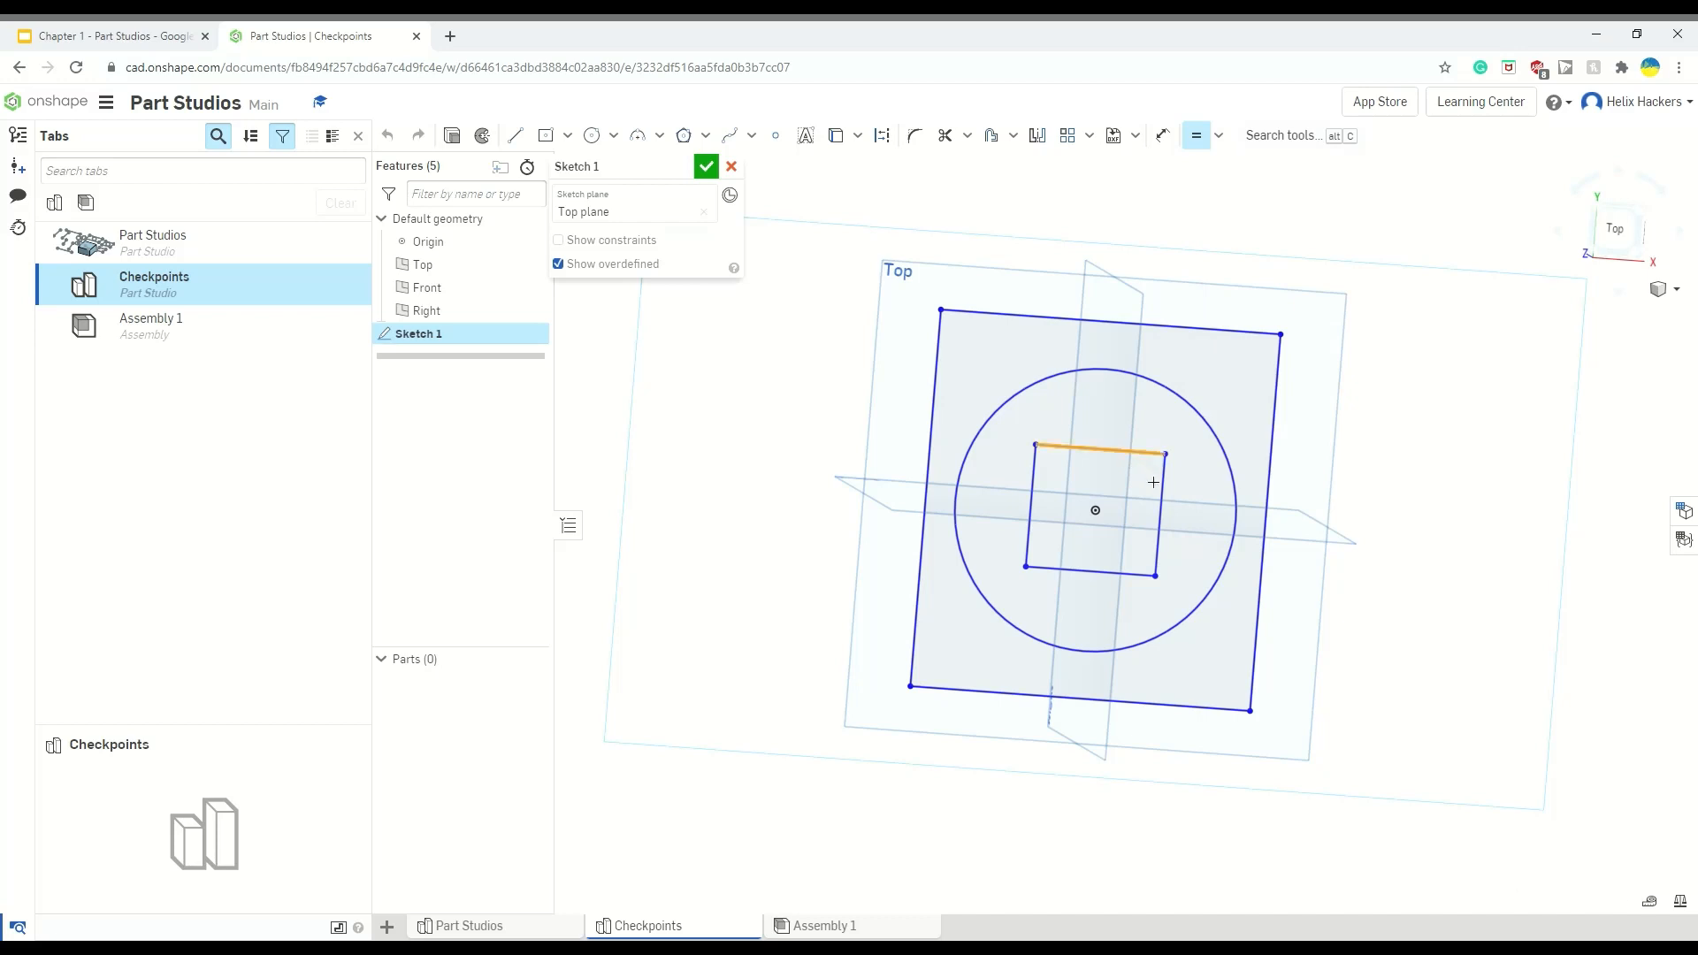
pyautogui.click(1166, 492)
pyautogui.click(1206, 329)
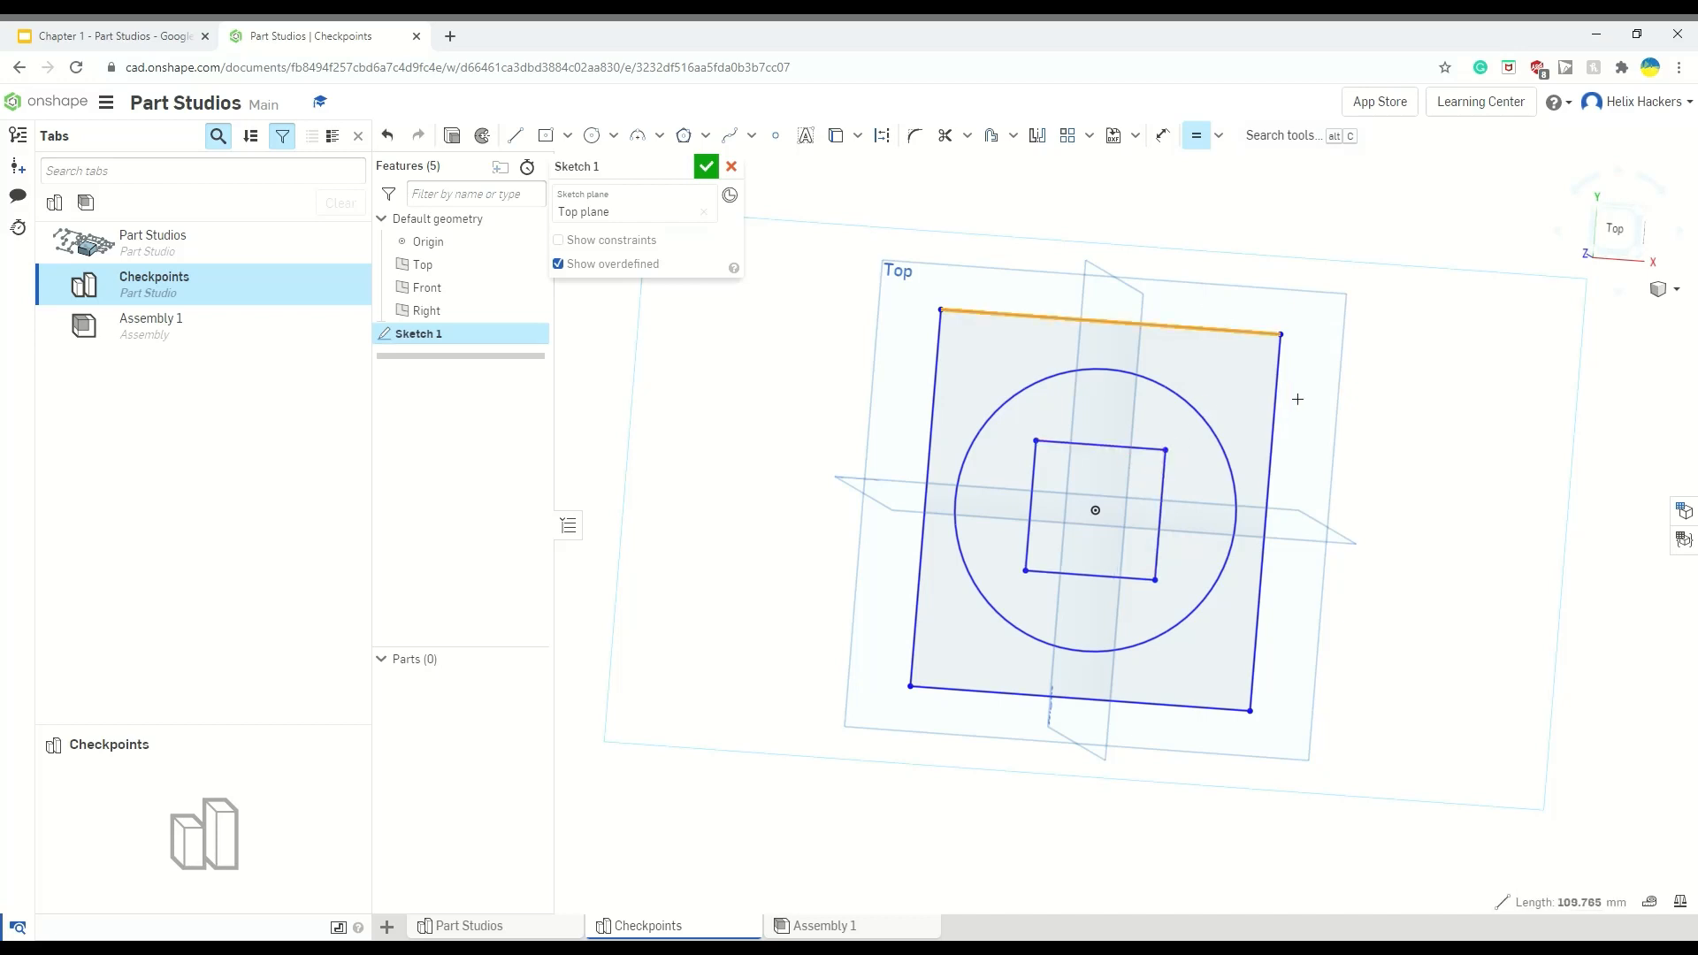
pyautogui.click(1287, 395)
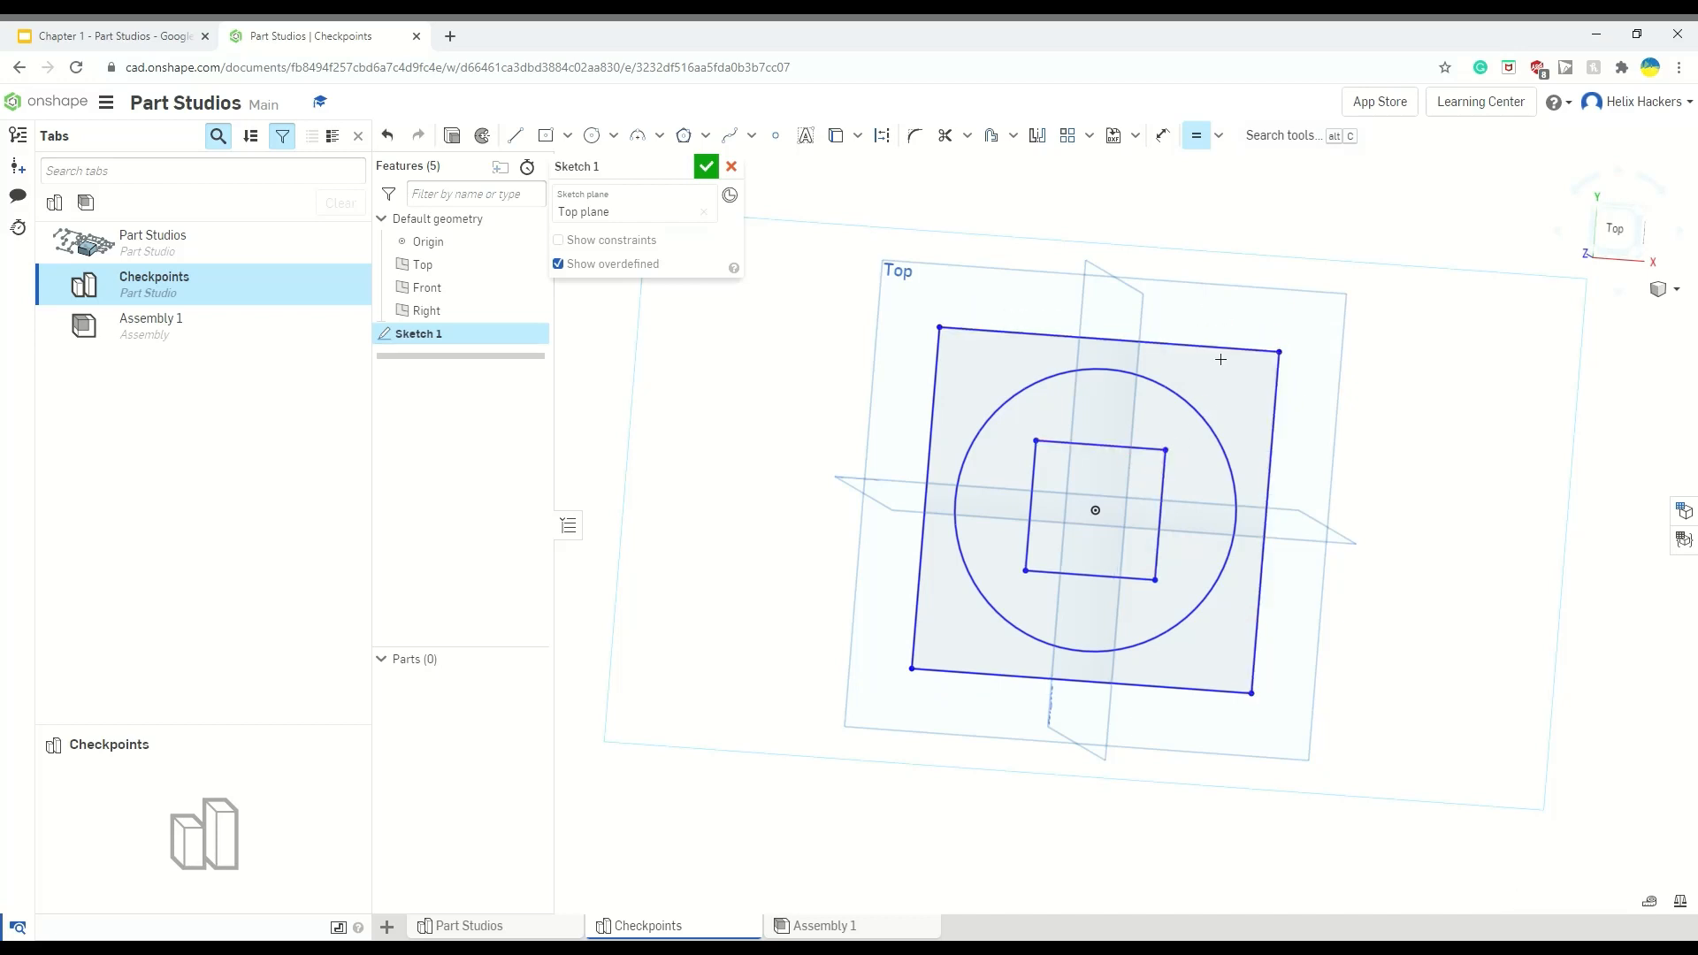
# Step: Make the inner square's upper-right corner coincident with the circle
pyautogui.scroll(5, 1142, 469)
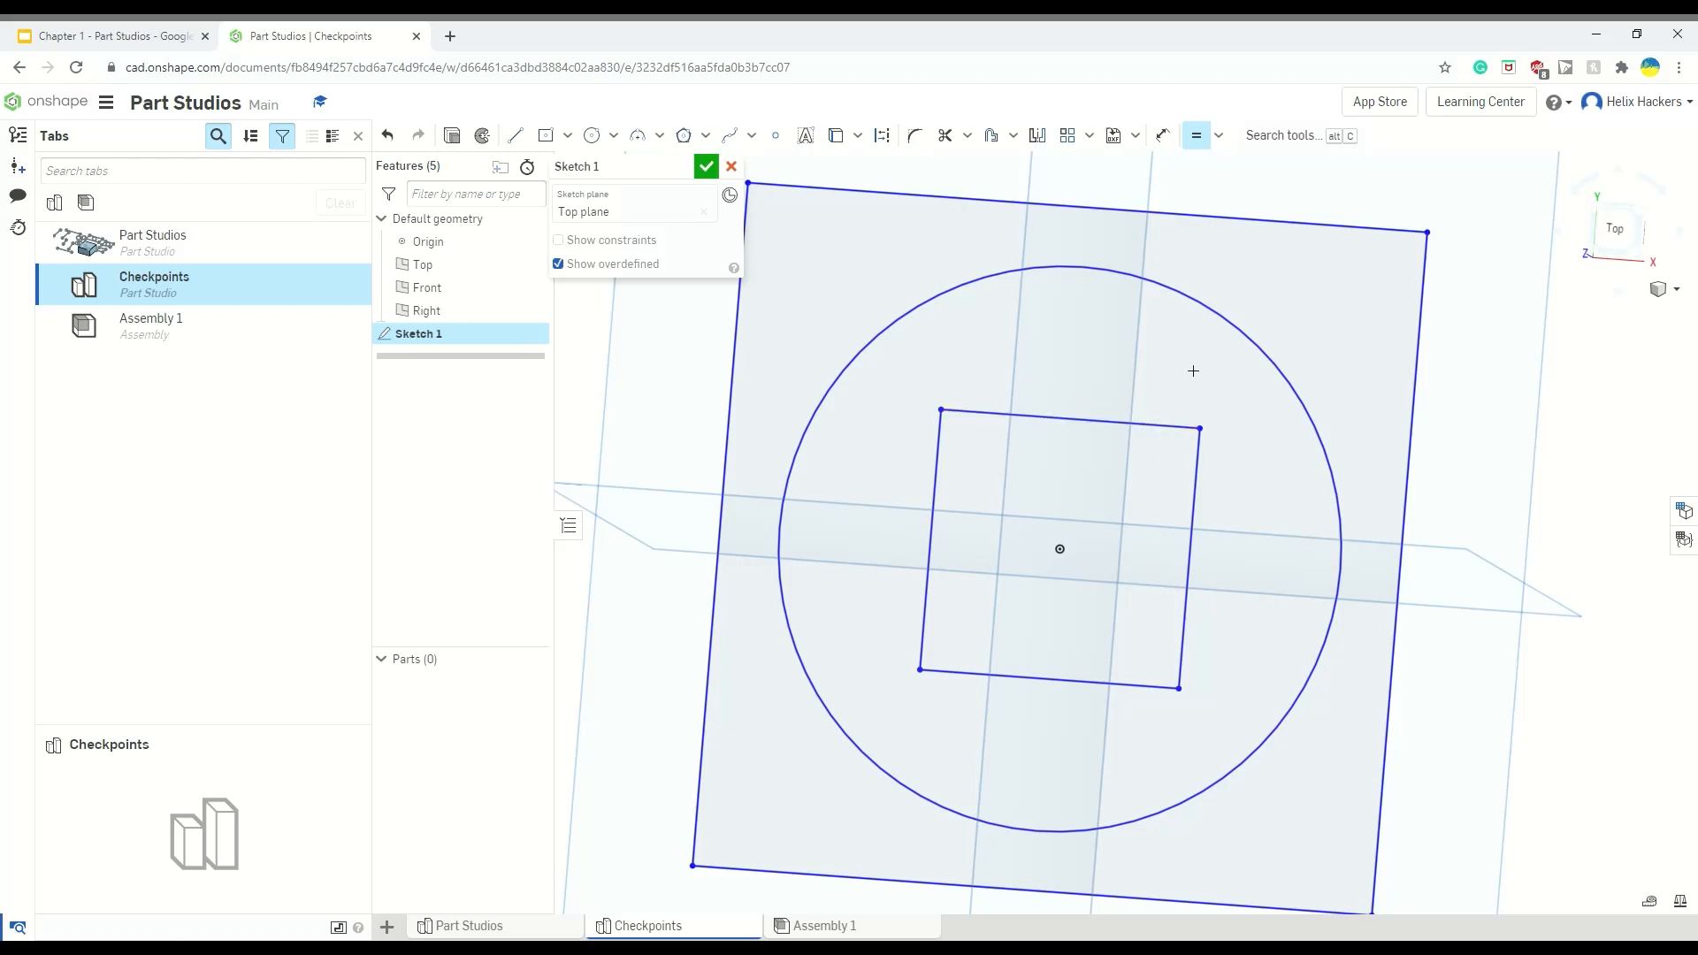
pyautogui.click(1220, 136)
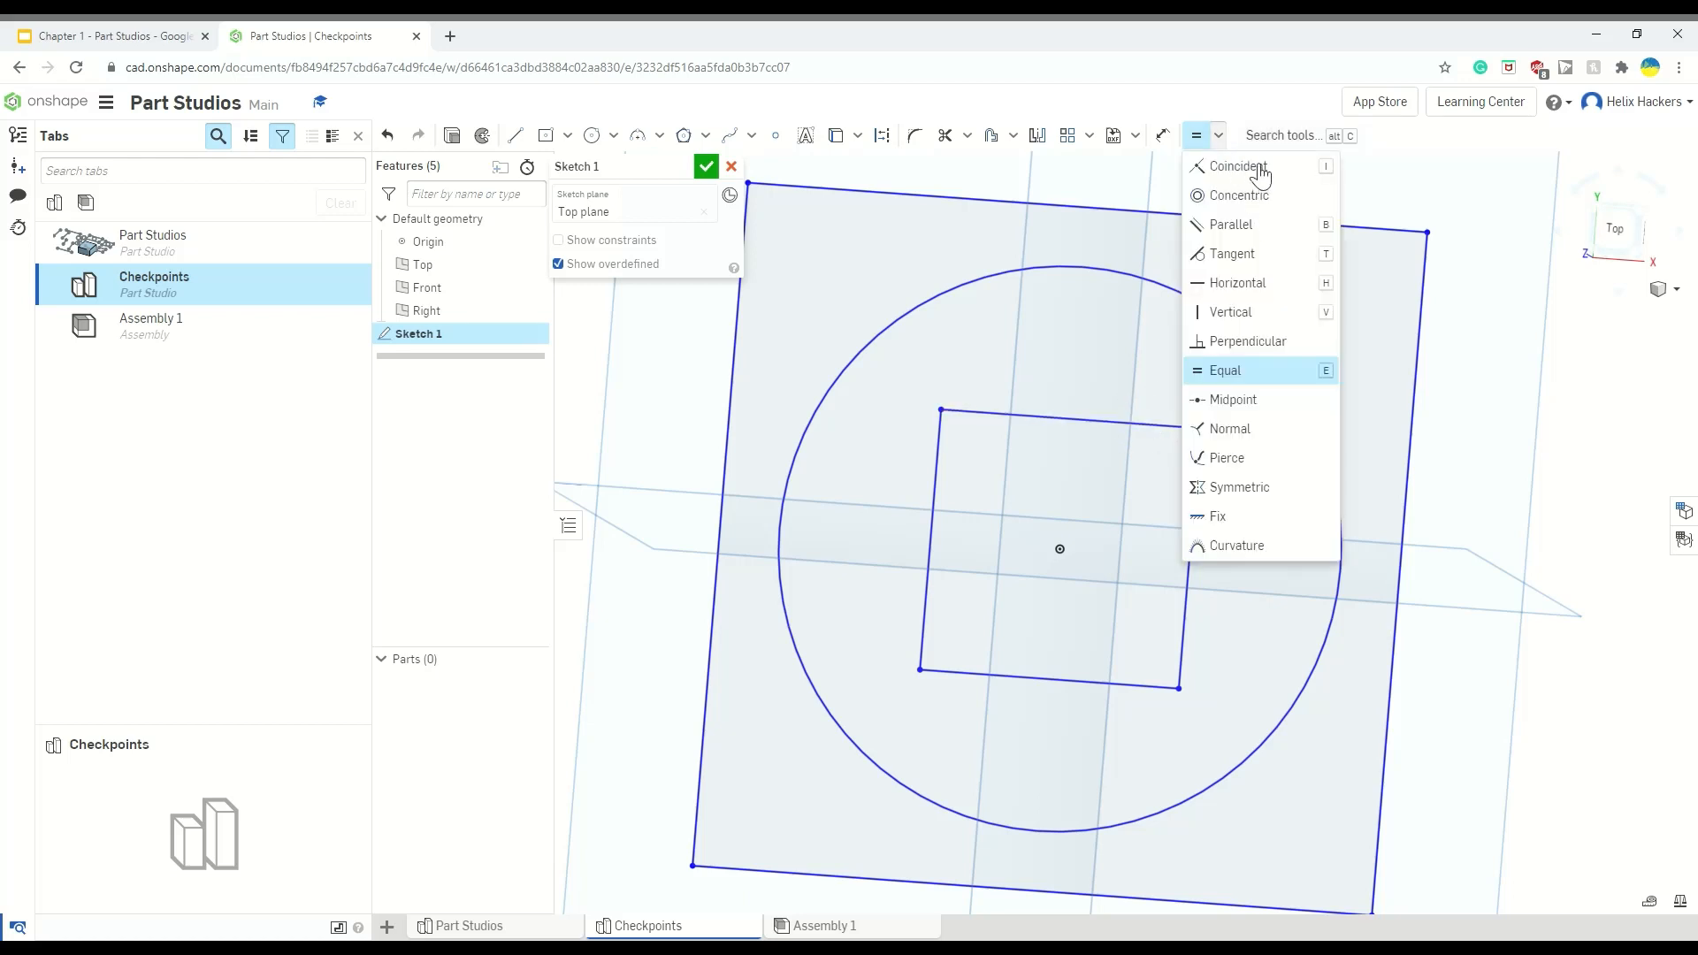
pyautogui.click(1251, 166)
pyautogui.click(1201, 429)
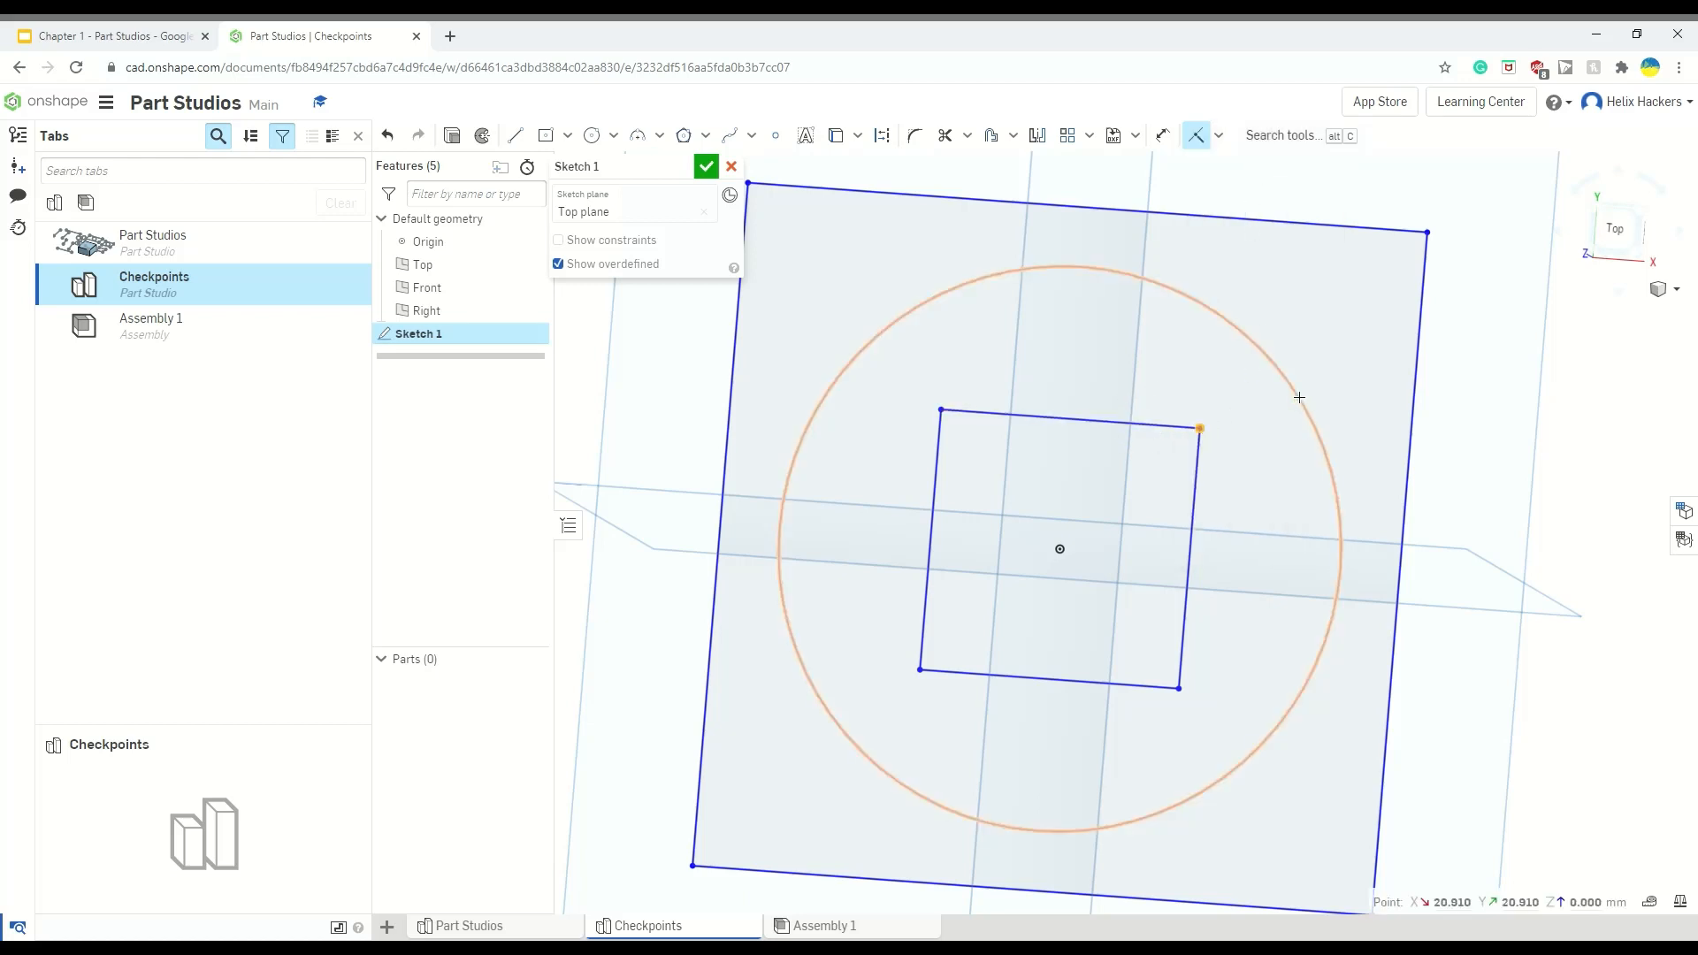
pyautogui.click(1299, 398)
pyautogui.click(1203, 138)
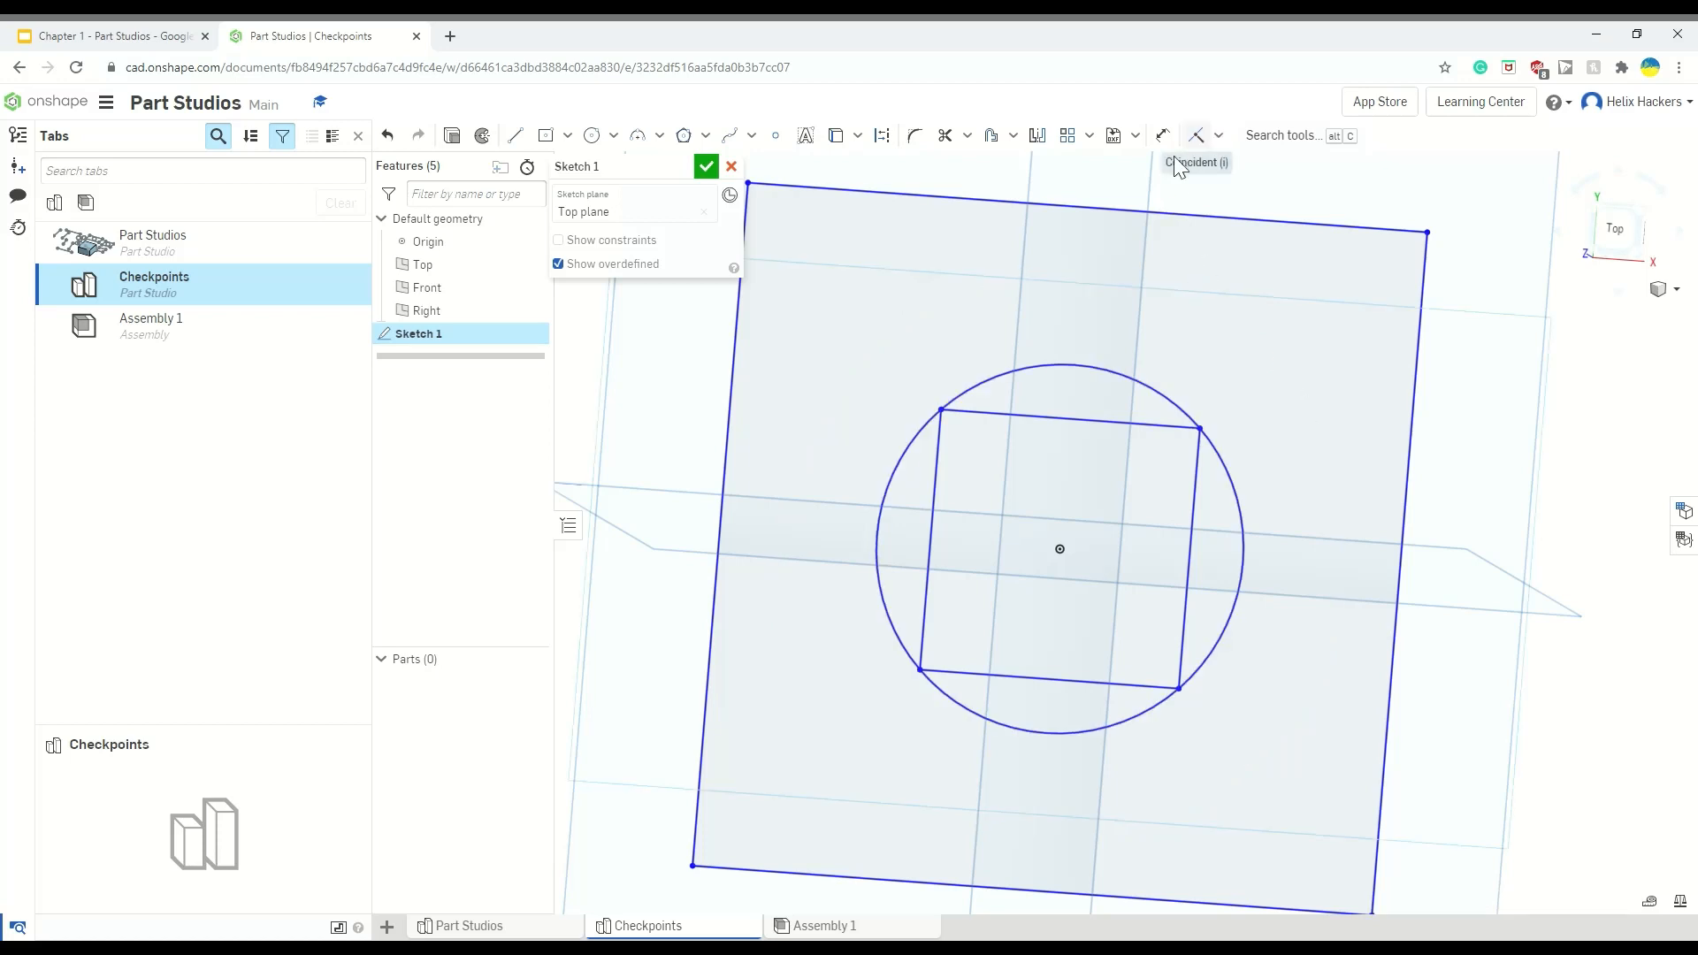
pyautogui.moveTo(1044, 477)
pyautogui.mouseDown(button='right')
pyautogui.moveTo(1047, 437)
pyautogui.moveTo(1042, 463)
pyautogui.moveTo(1081, 477)
pyautogui.mouseUp(button='right')
pyautogui.click(1163, 135)
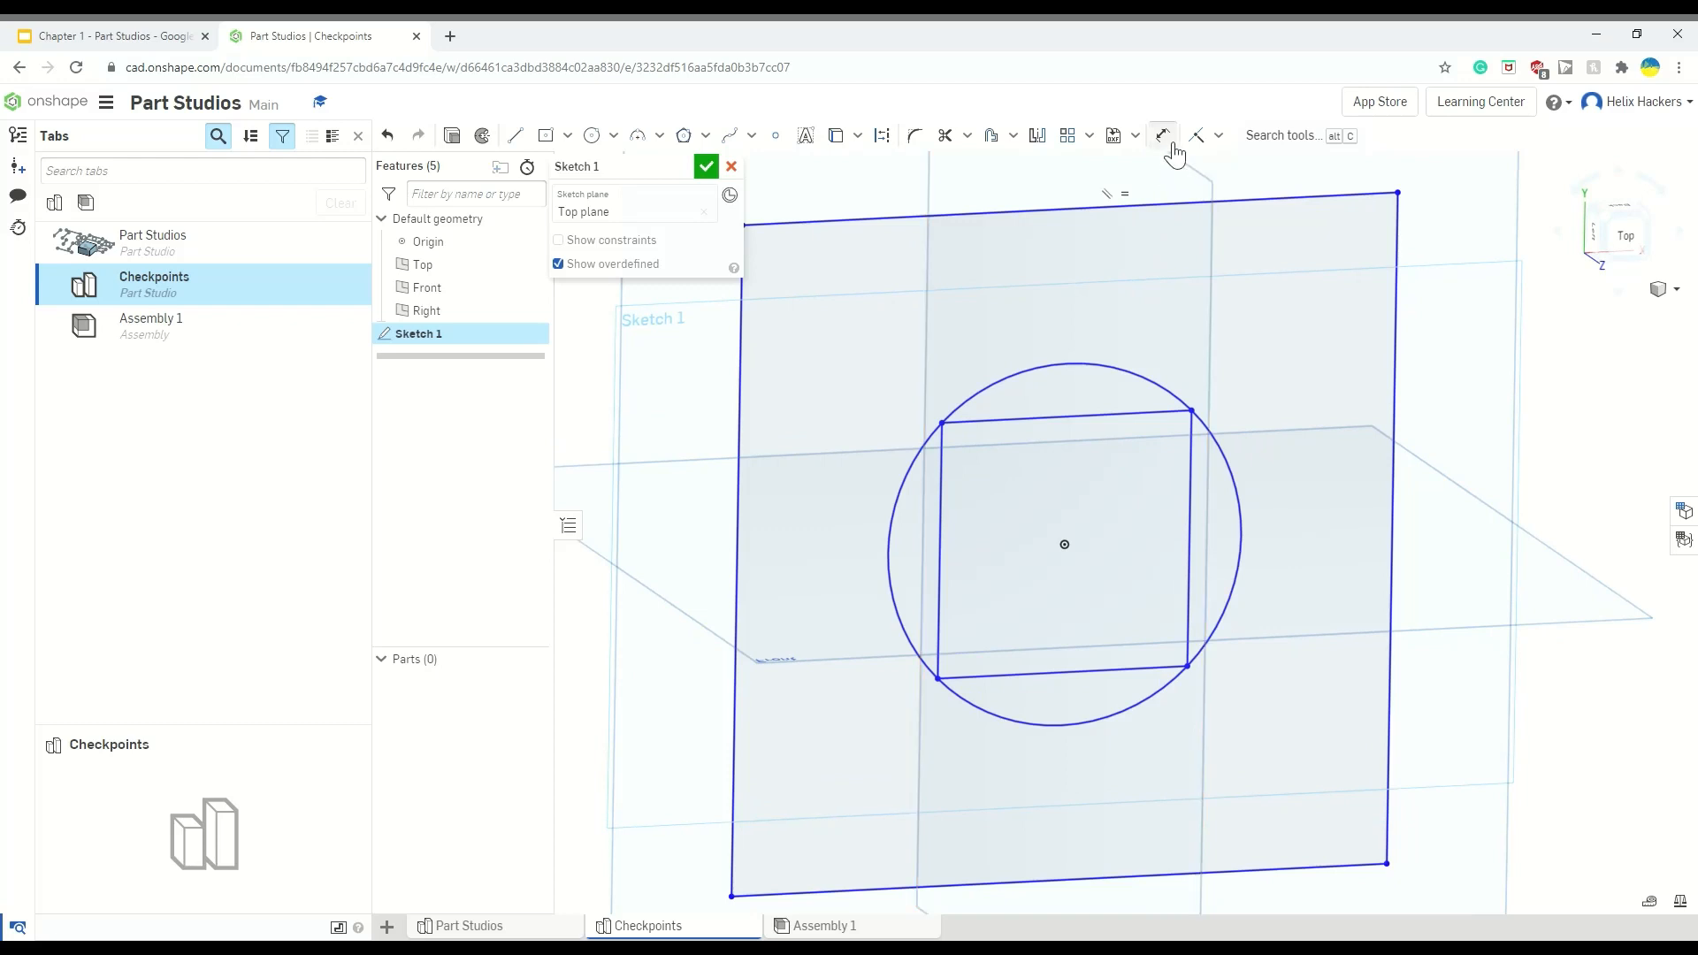
pyautogui.click(1055, 419)
pyautogui.click(1060, 406)
pyautogui.press('Escape')
# Step: Dimension the inner square's top edge to 1 inch, placing the dimension above the circle
pyautogui.click(1172, 142)
pyautogui.click(1057, 415)
pyautogui.click(1073, 315)
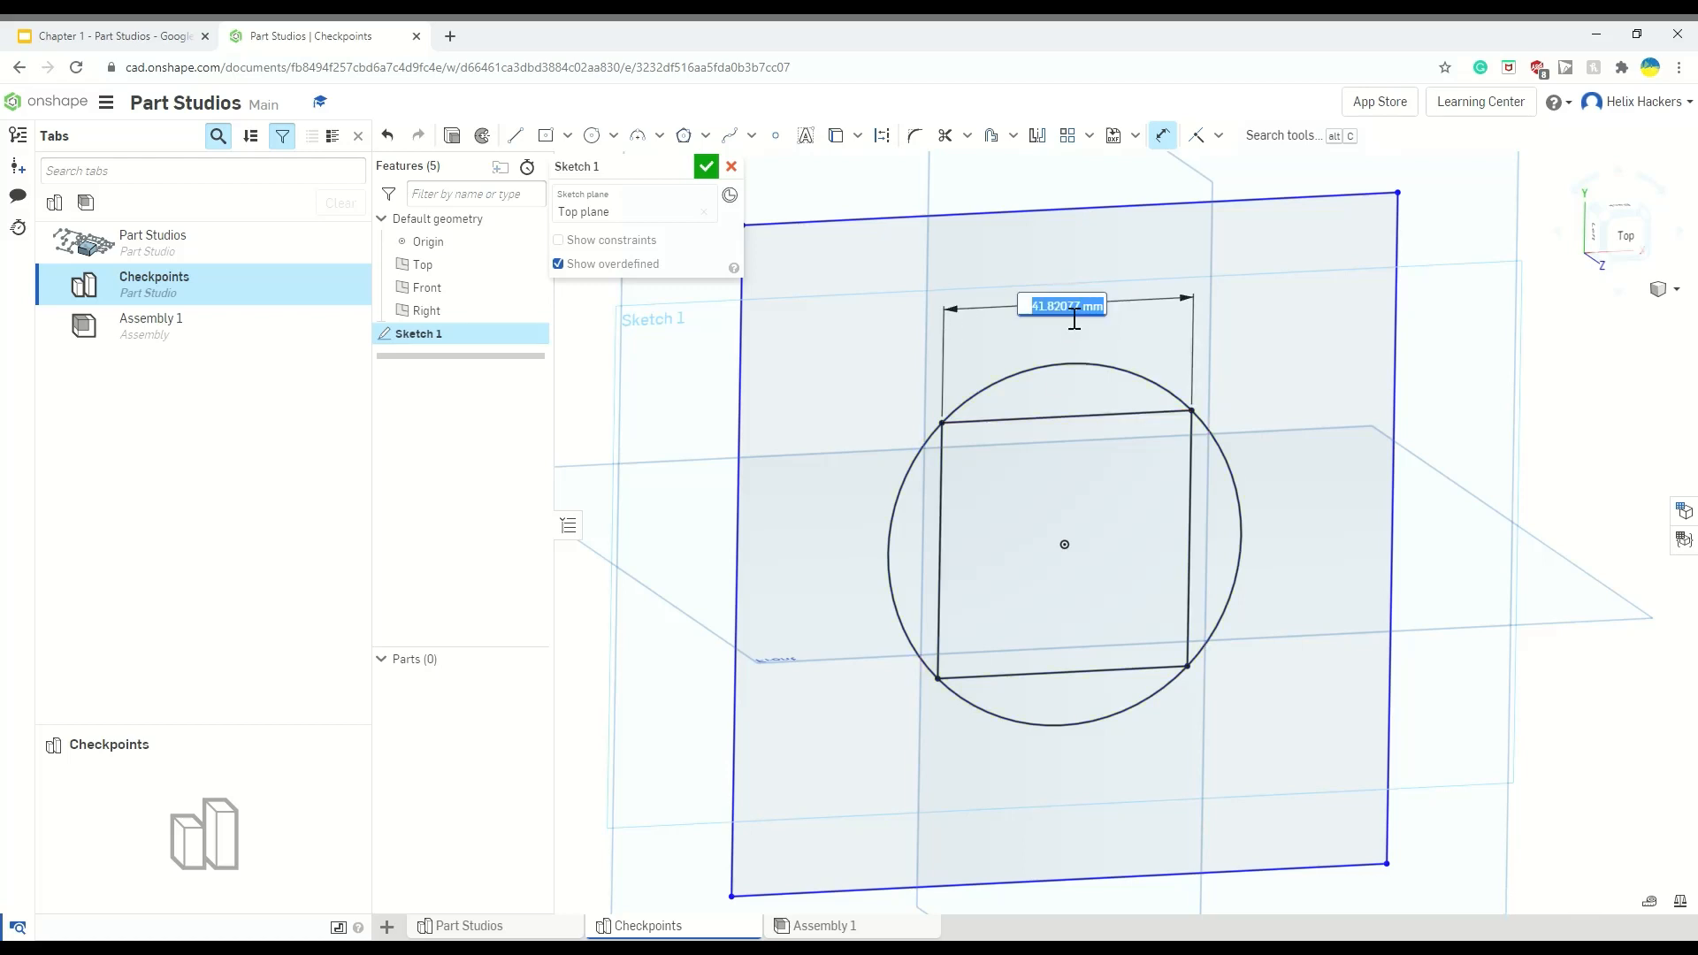
pyautogui.write('1inch')
pyautogui.press('Return')
pyautogui.click(1162, 138)
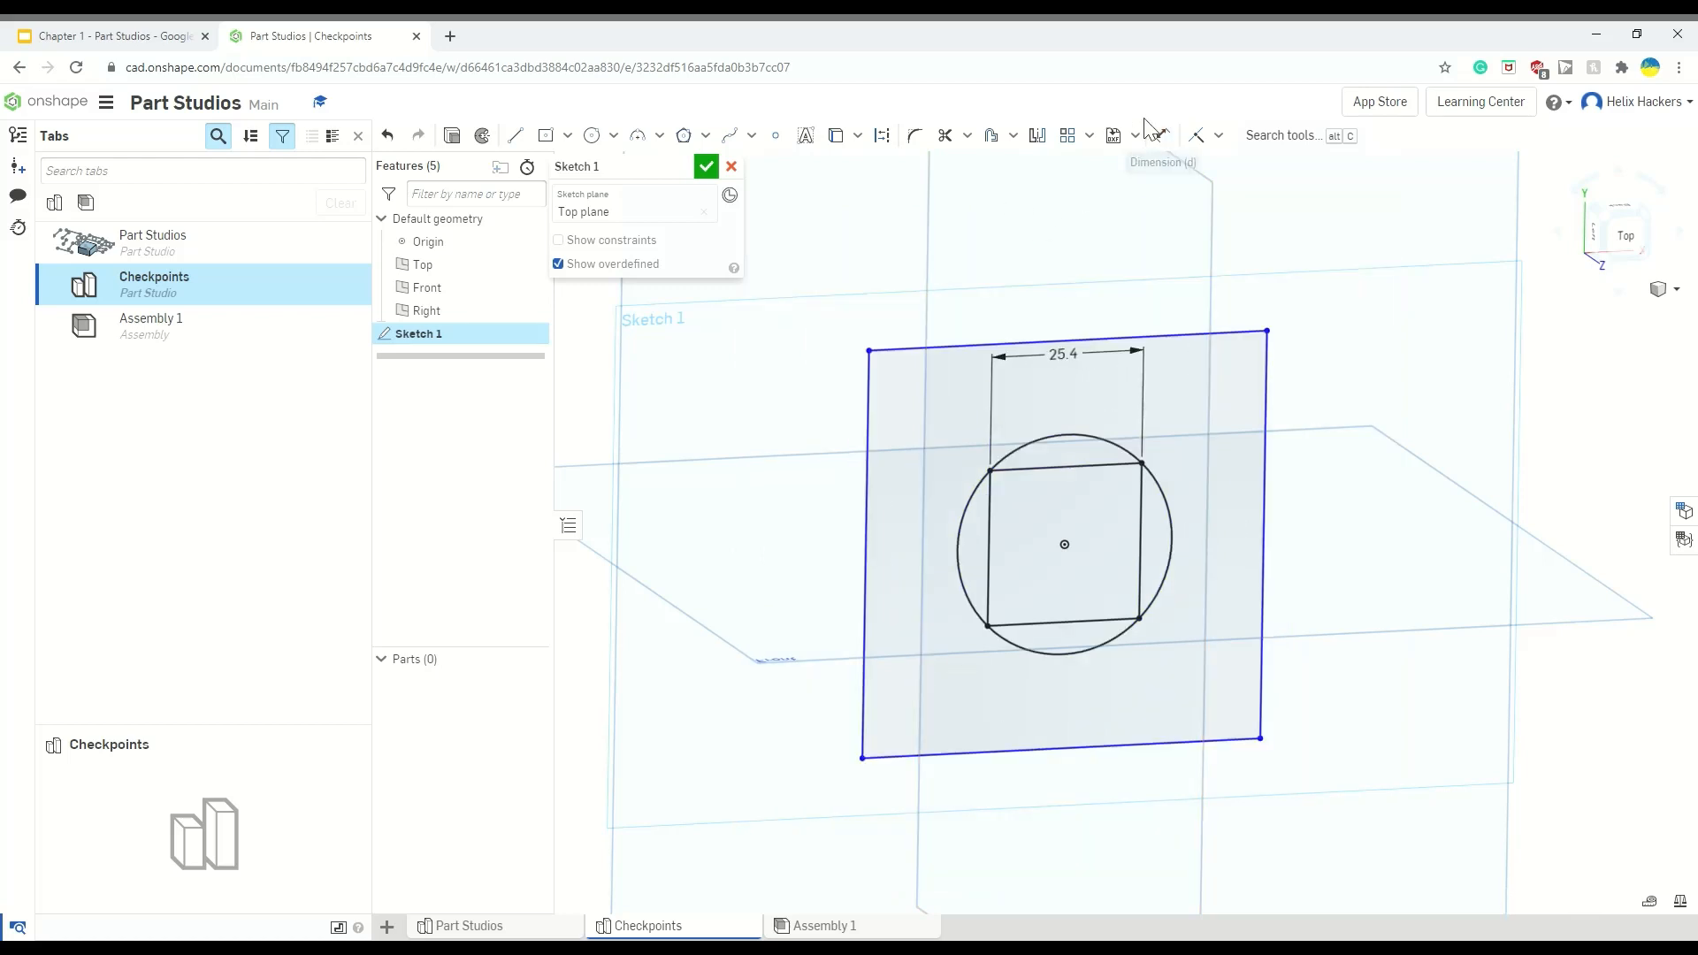
# Step: Shrink the outer square by moving its upper-right corner inward so that its edges sit just outside the circle
pyautogui.scroll(3, 1107, 281)
pyautogui.press('n')
pyautogui.moveTo(1068, 359)
pyautogui.mouseDown(button='right')
pyautogui.moveTo(1031, 372)
pyautogui.moveTo(1091, 345)
pyautogui.moveTo(1077, 363)
pyautogui.mouseUp(button='right')
pyautogui.scroll(-2, 1053, 369)
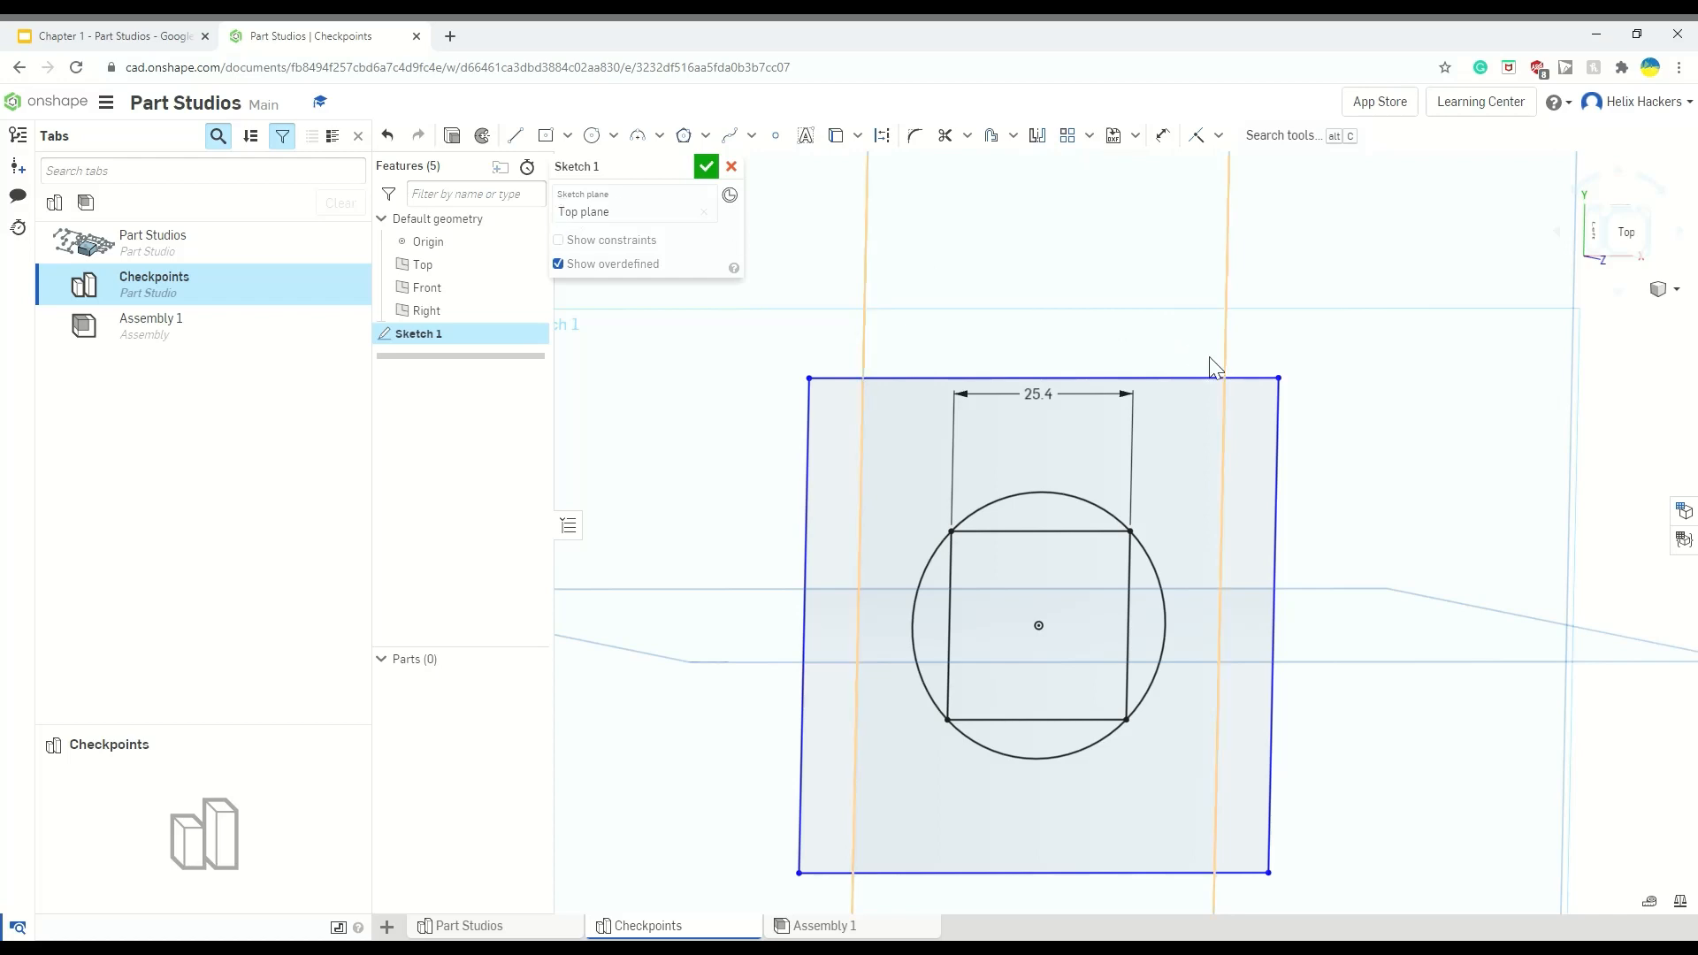
pyautogui.moveTo(1276, 378)
pyautogui.mouseDown()
pyautogui.moveTo(1216, 542)
pyautogui.moveTo(1383, 447)
pyautogui.moveTo(1307, 588)
pyautogui.mouseUp()
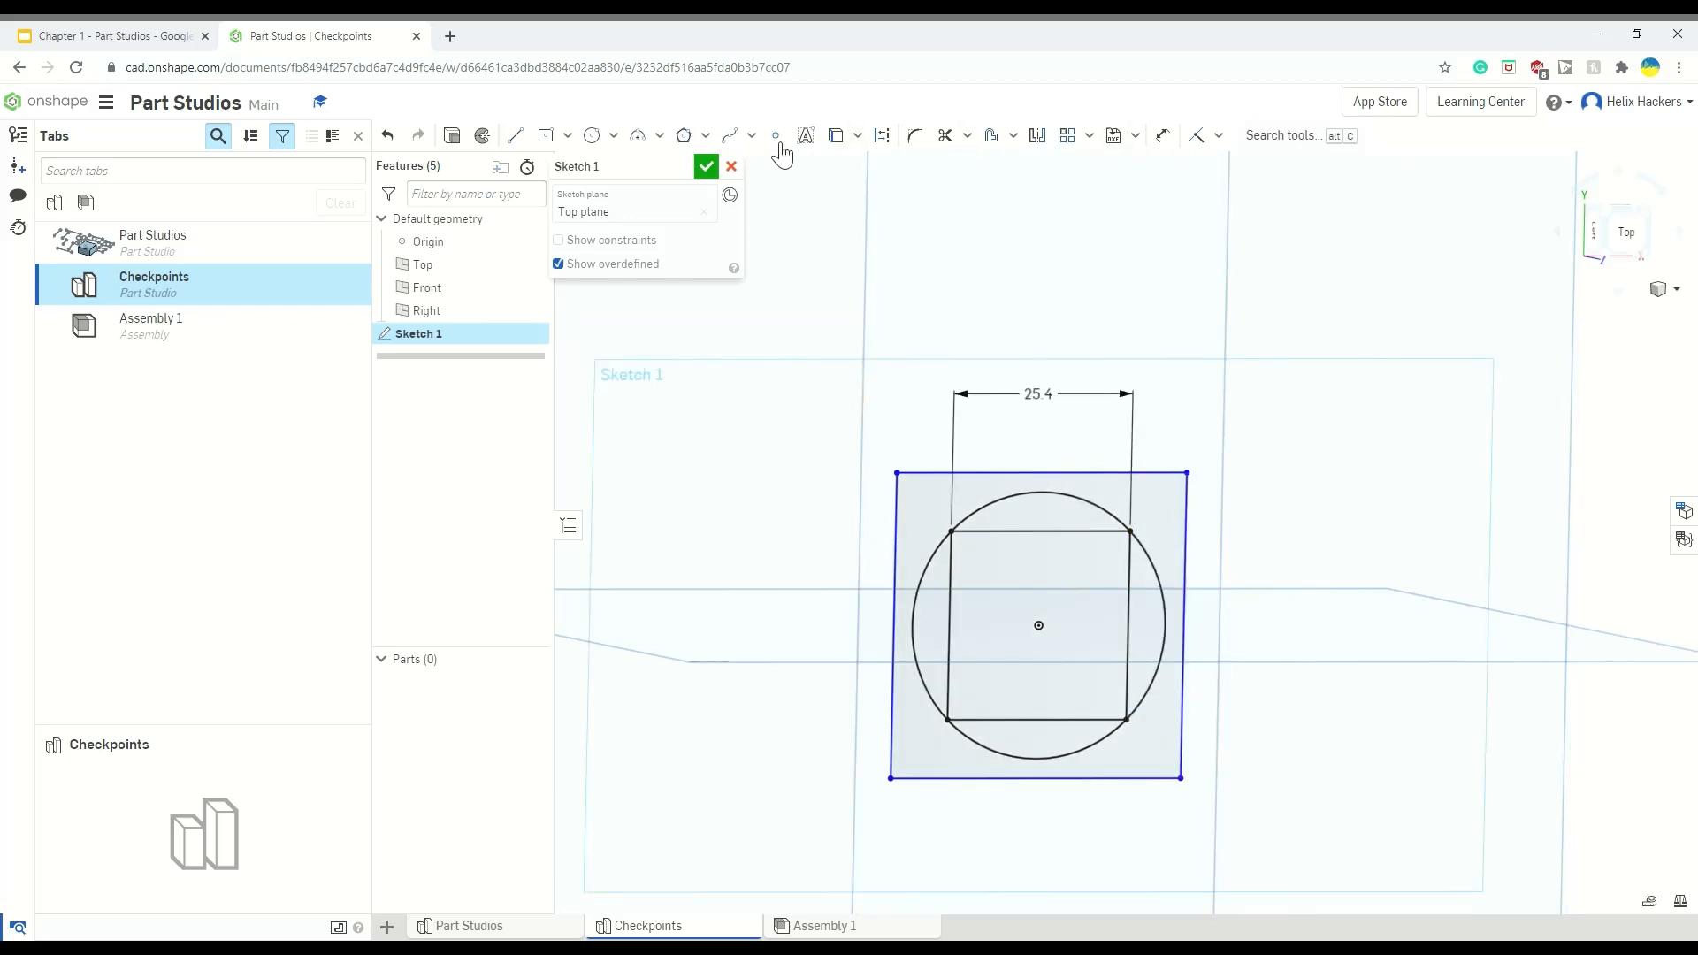
# Step: Try to make the outer square's top edge directly coincident with the circle
pyautogui.click(1196, 136)
pyautogui.scroll(2, 1037, 488)
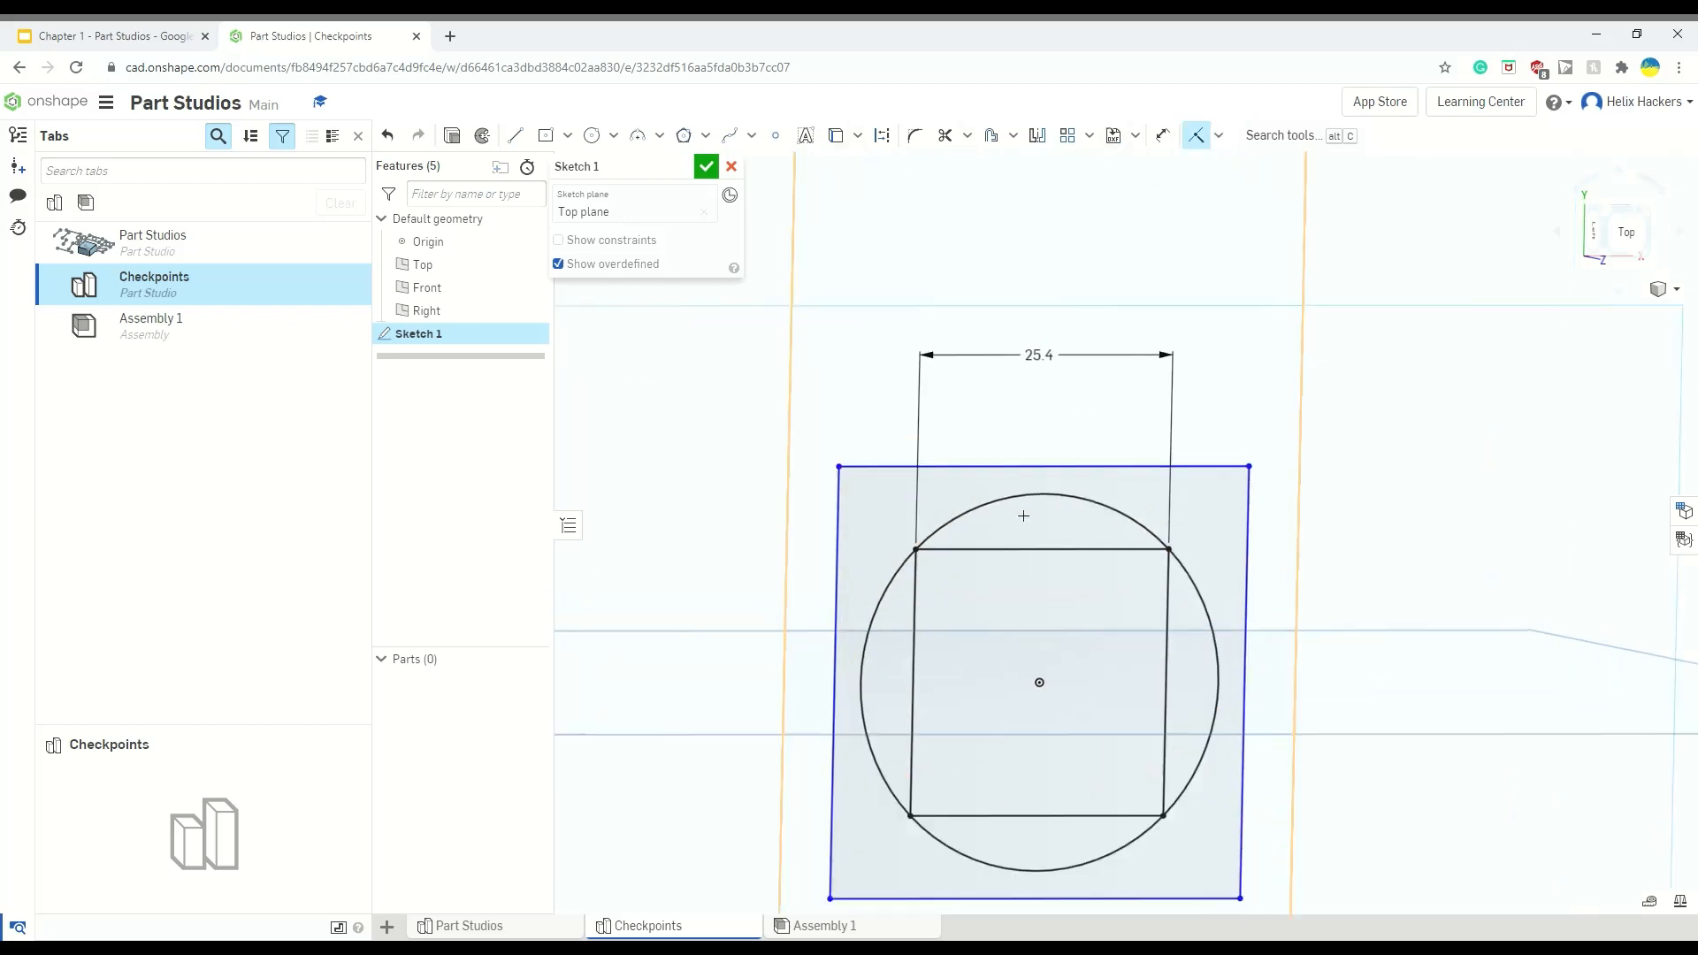
pyautogui.click(1041, 473)
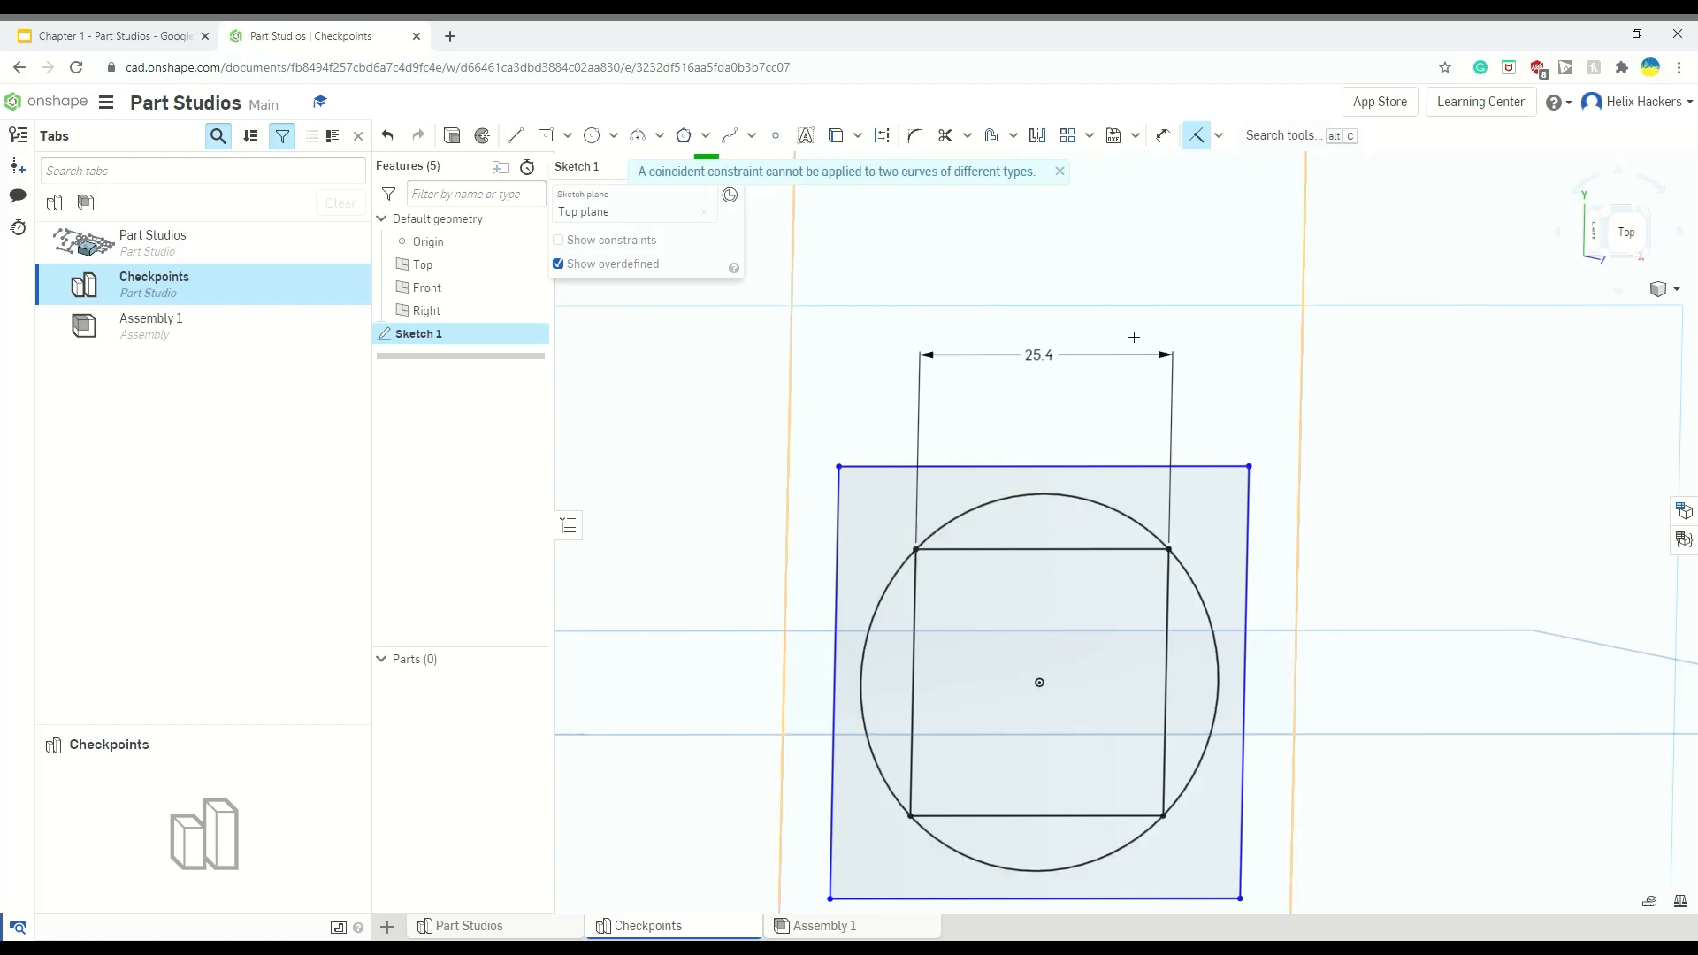
# Step: Place a sketch point on the circle, slightly right of its topmost position
pyautogui.click(776, 135)
pyautogui.scroll(3, 1084, 644)
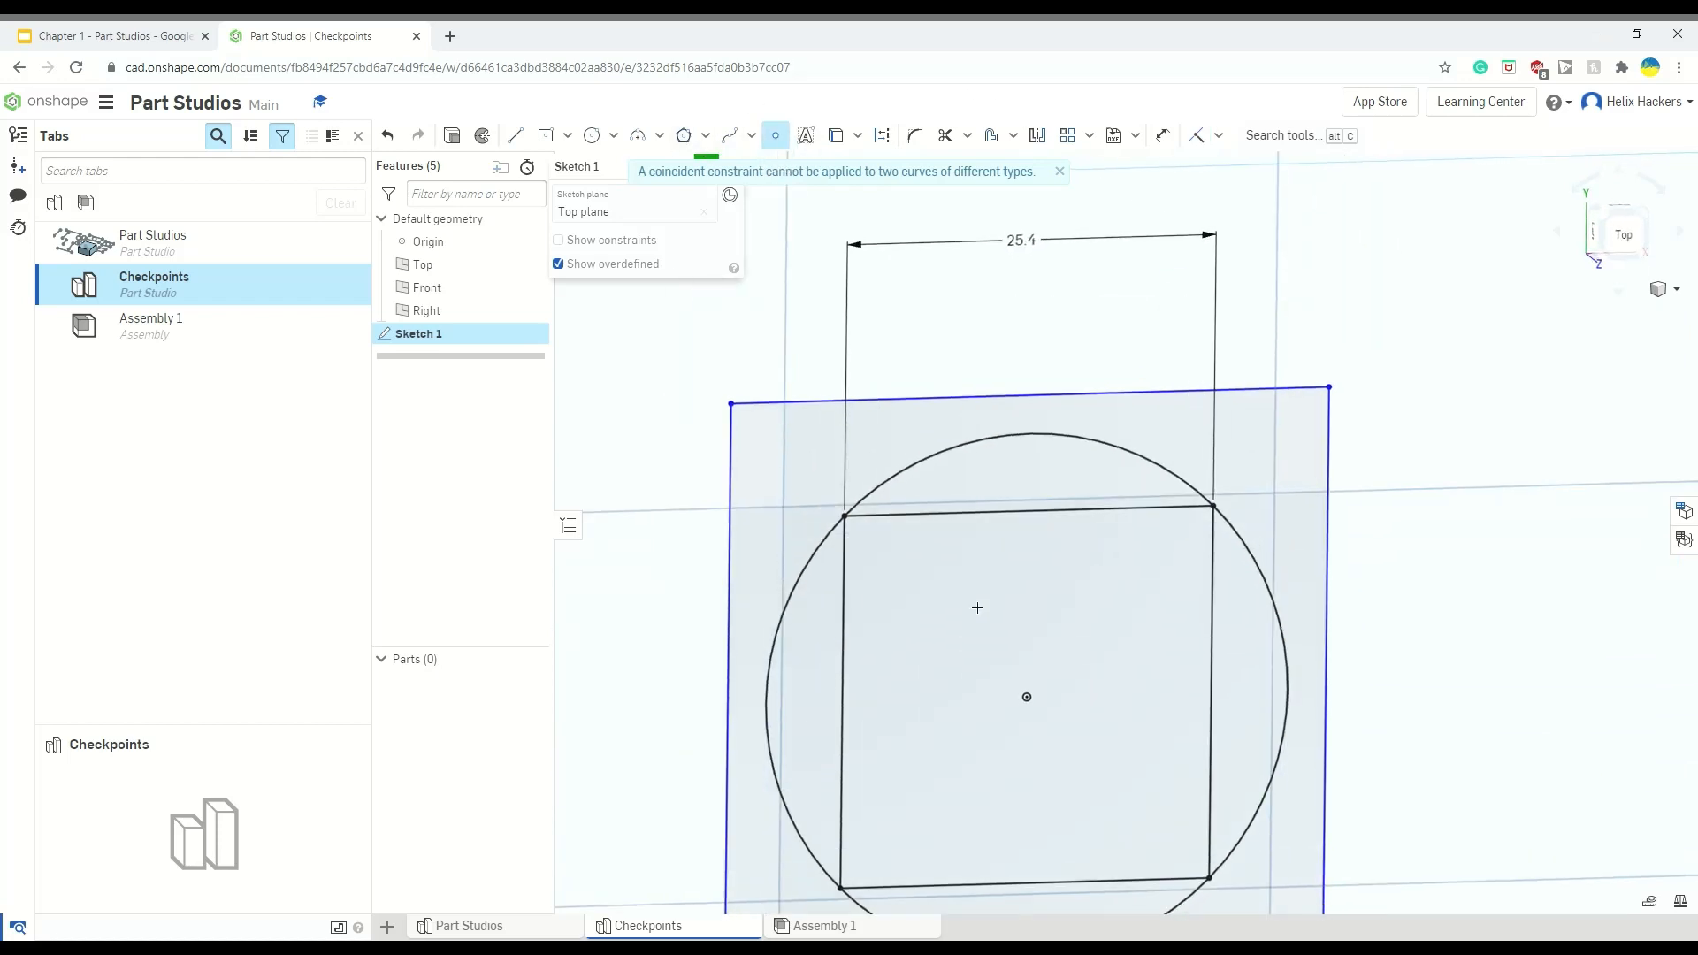
pyautogui.moveTo(977, 608)
pyautogui.mouseDown(button='right')
pyautogui.moveTo(944, 587)
pyautogui.moveTo(958, 601)
pyautogui.mouseUp(button='right')
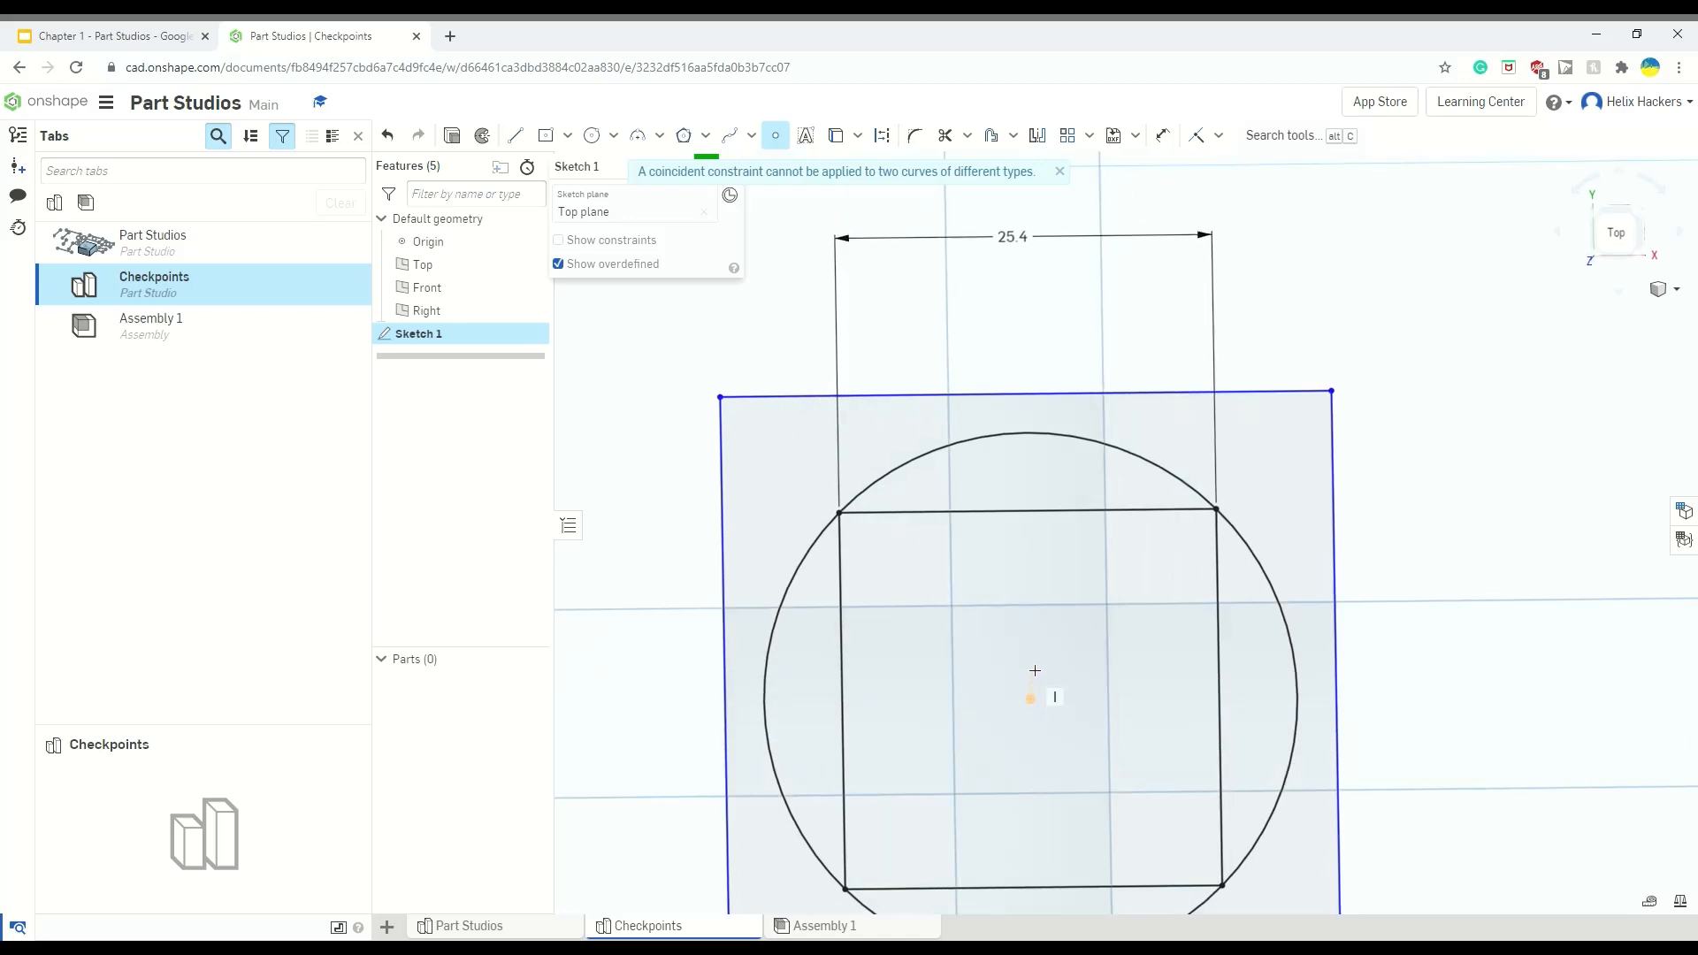
pyautogui.click(1102, 443)
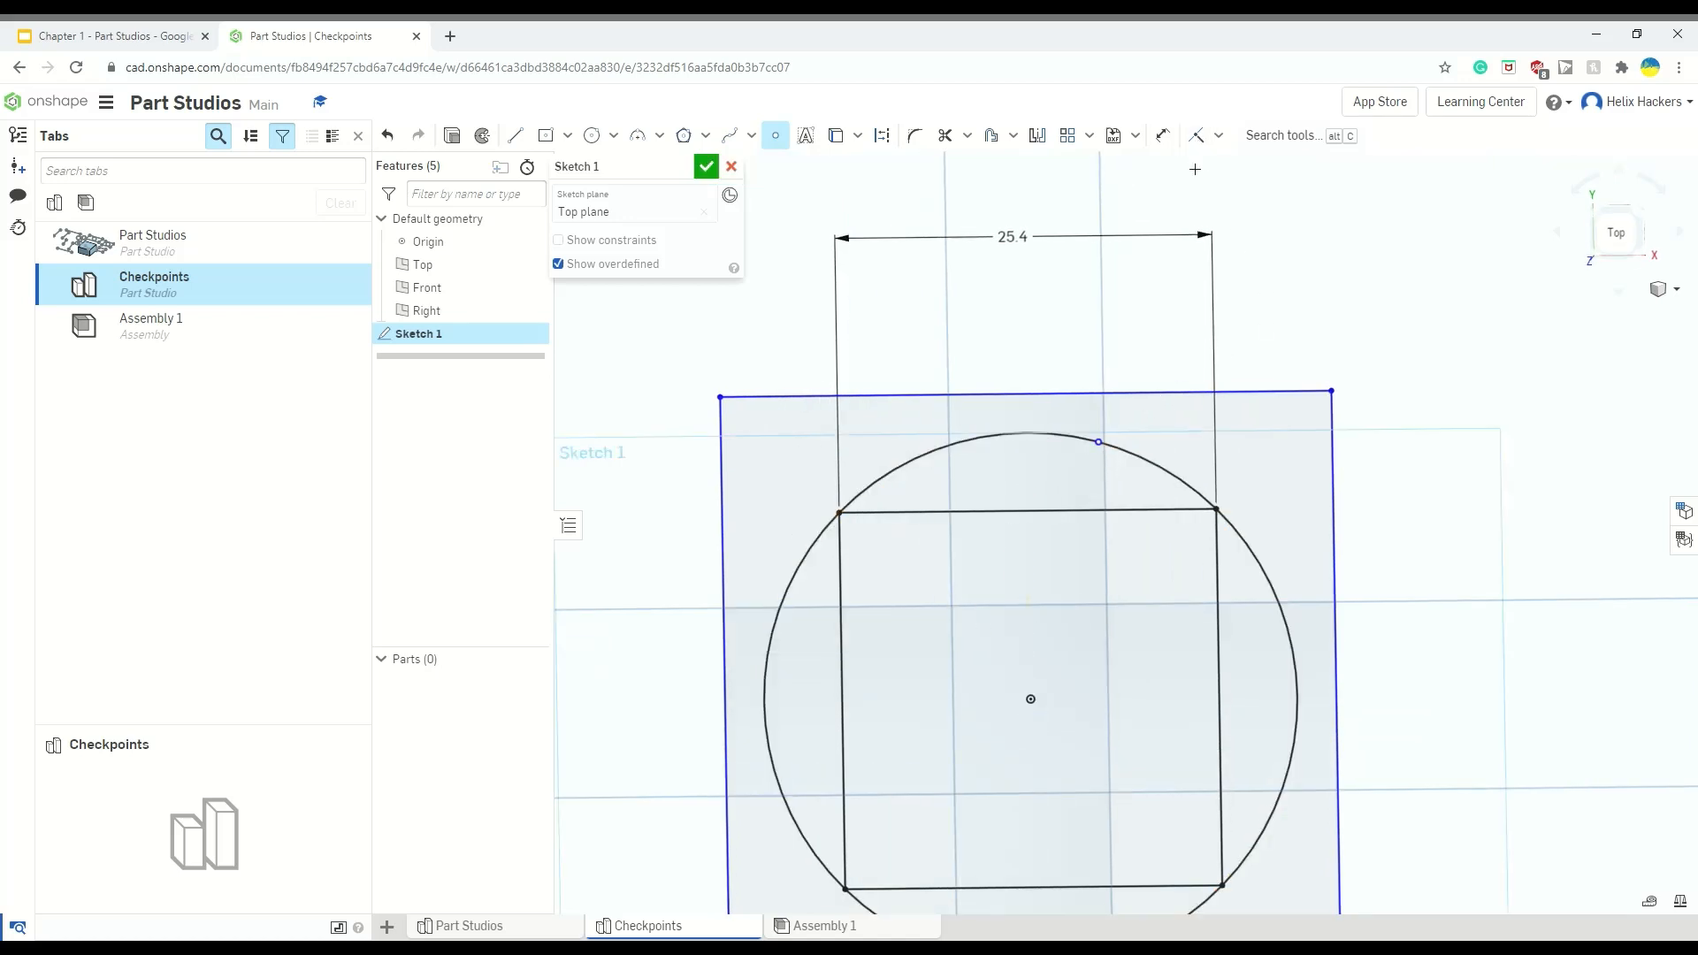
pyautogui.click(1196, 135)
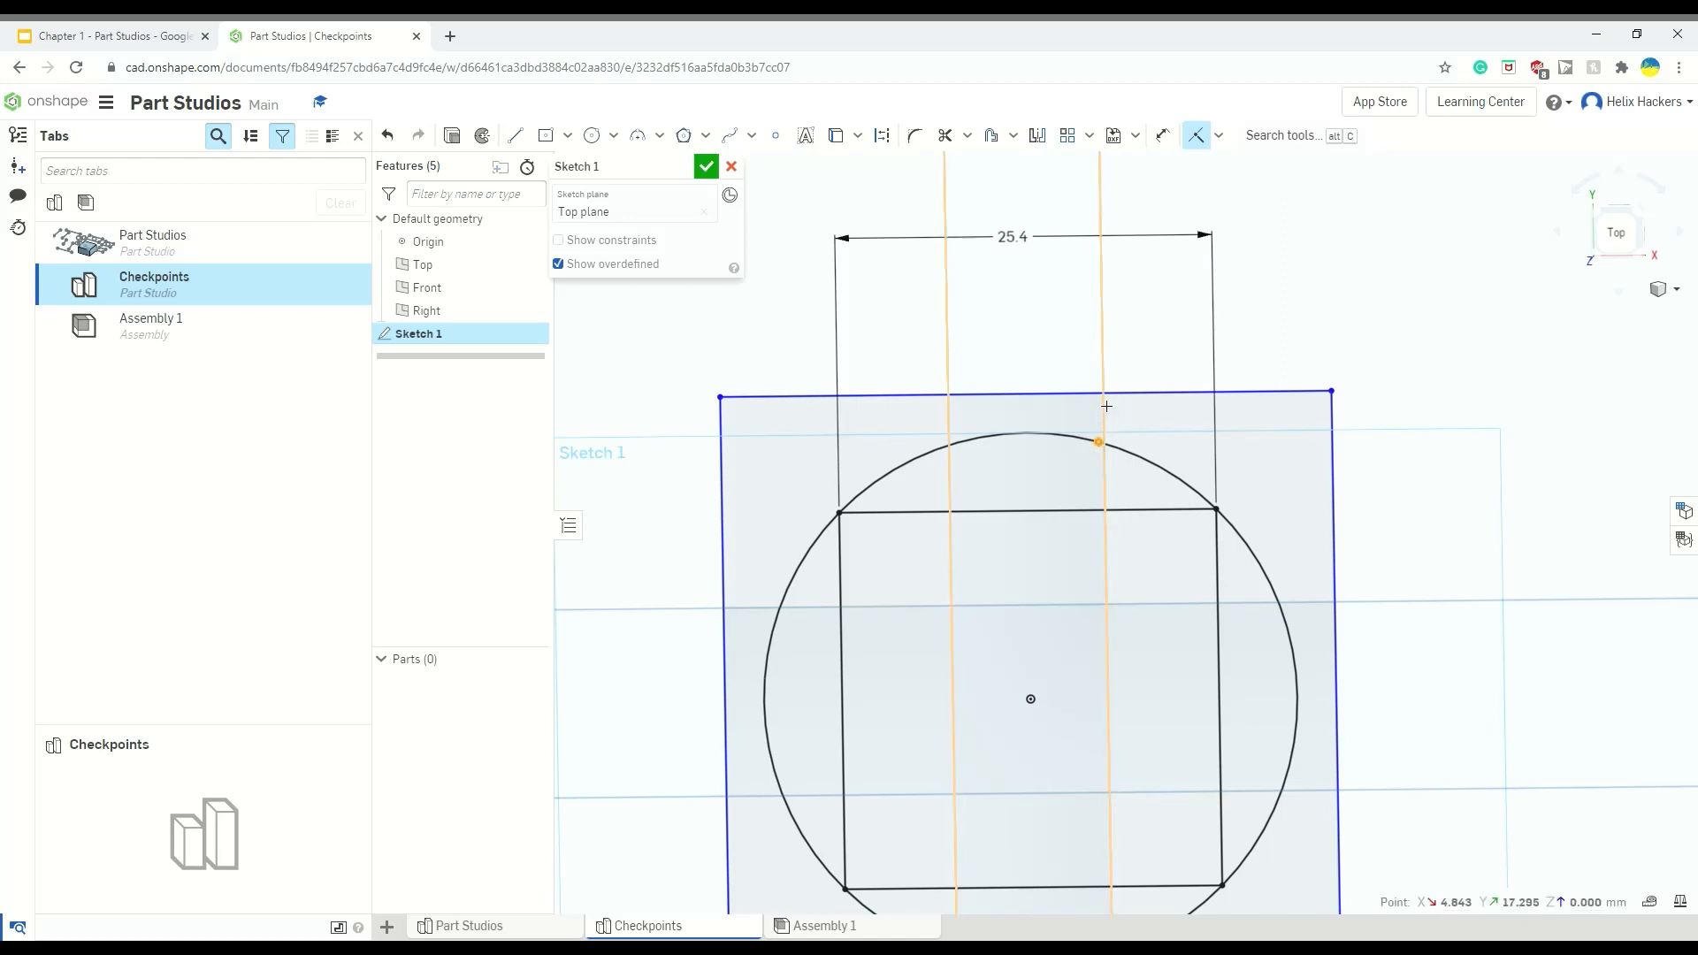
pyautogui.click(1099, 399)
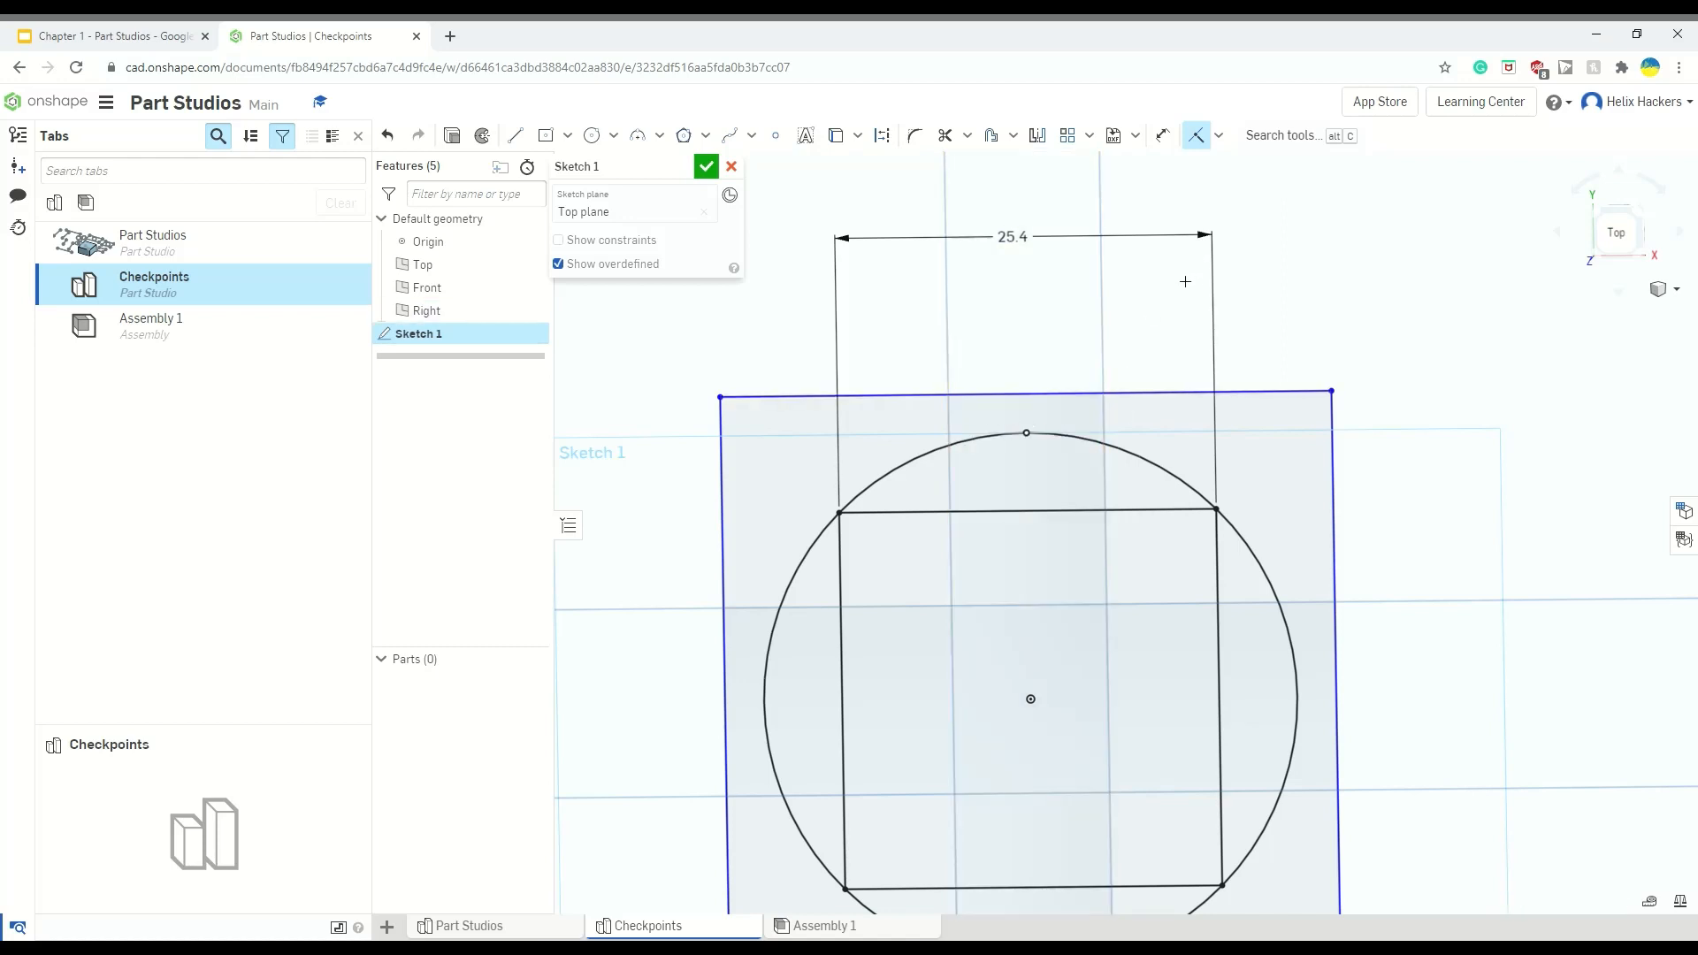
pyautogui.hotkey('ctrl', 'z')
# Step: Make the circle's point coincident with the outer square's top edge, and move the square's upper-left corner to test its remaining freedom
pyautogui.click(1197, 136)
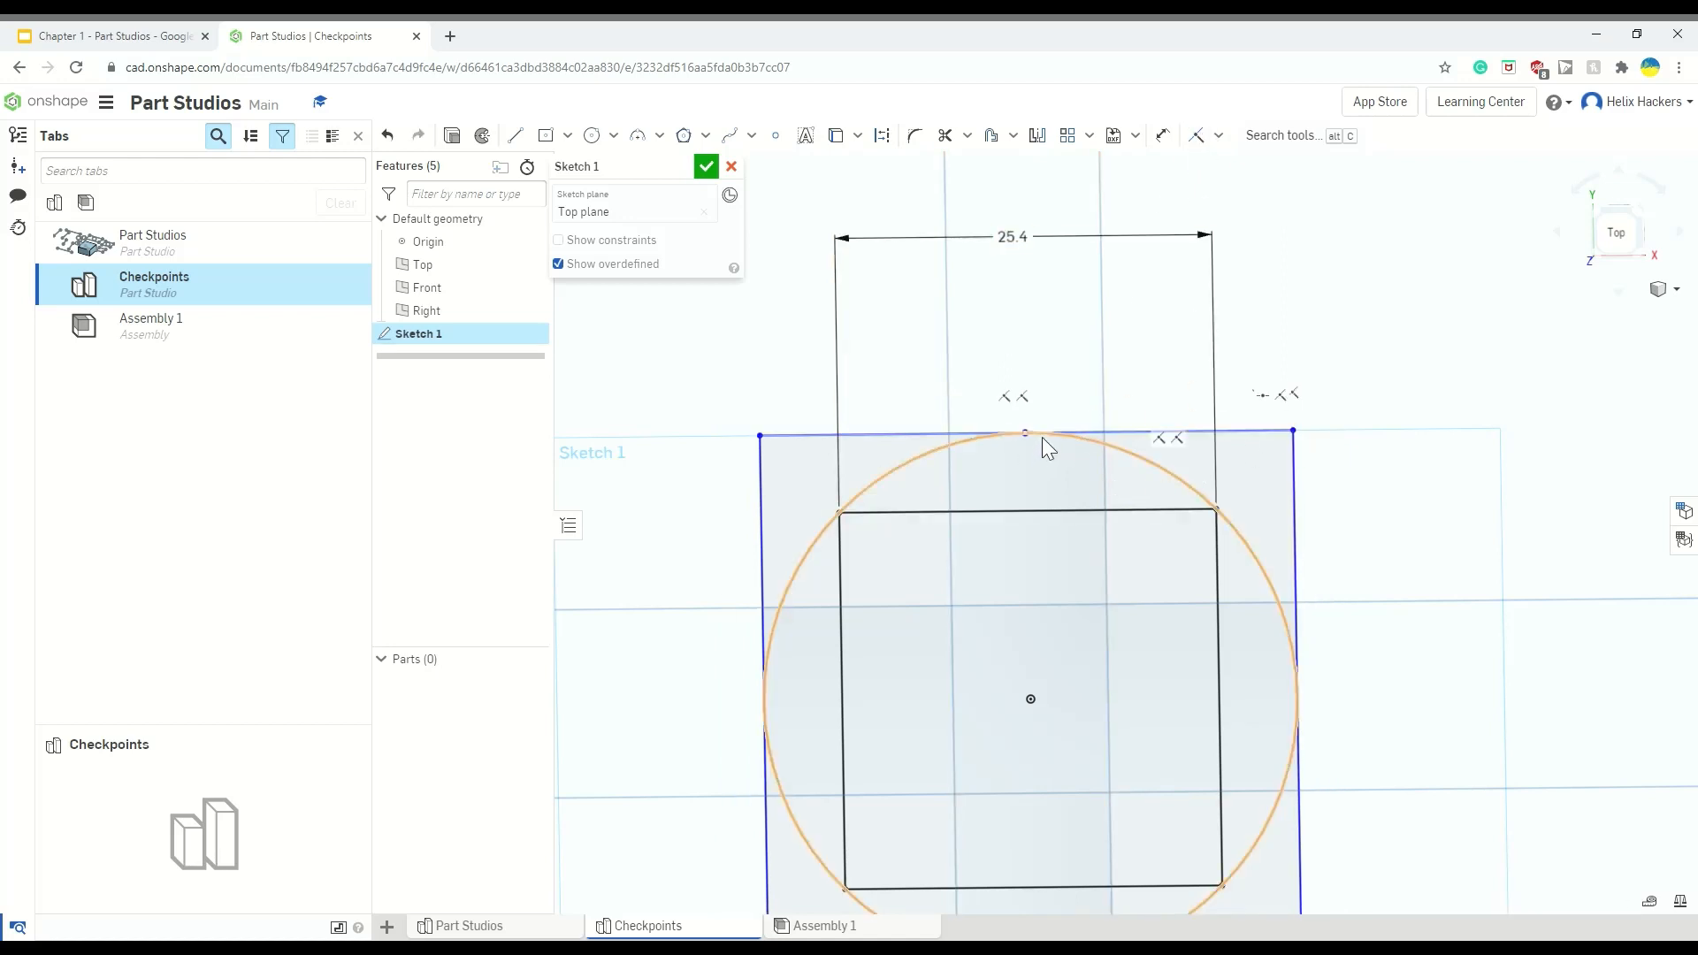
pyautogui.moveTo(895, 503); pyautogui.dragTo(926, 420, button='middle')
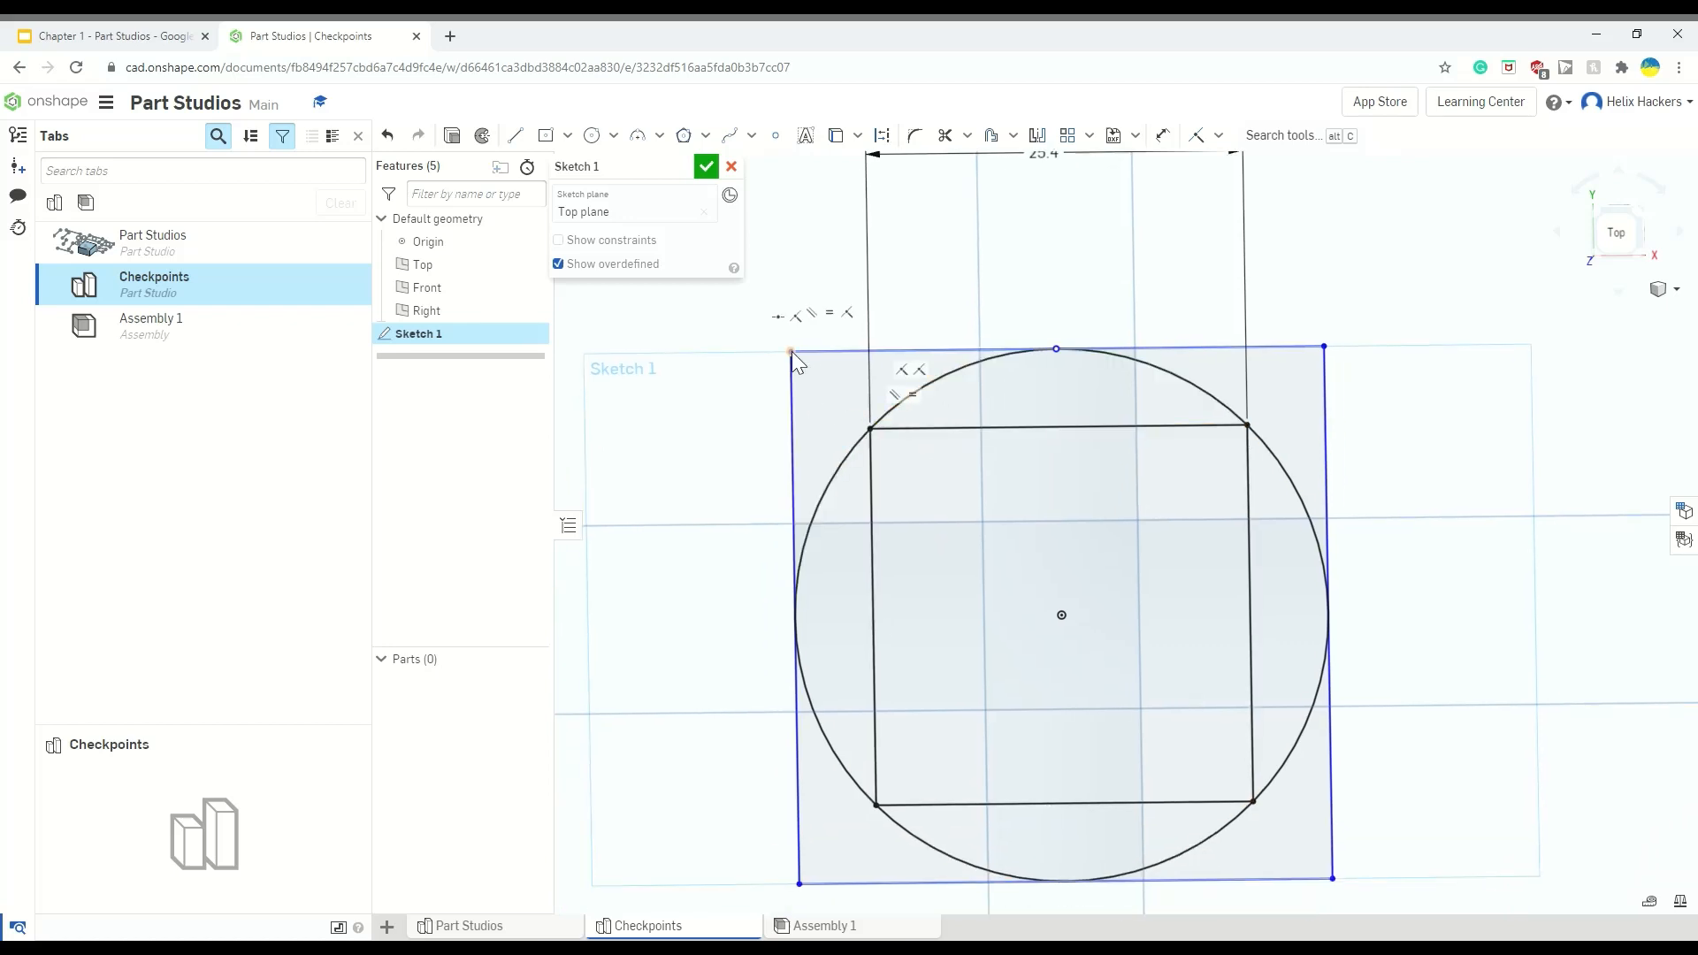
pyautogui.moveTo(793, 352)
pyautogui.mouseDown()
pyautogui.moveTo(750, 449)
pyautogui.moveTo(883, 671)
pyautogui.moveTo(758, 421)
pyautogui.moveTo(669, 375)
pyautogui.mouseUp()
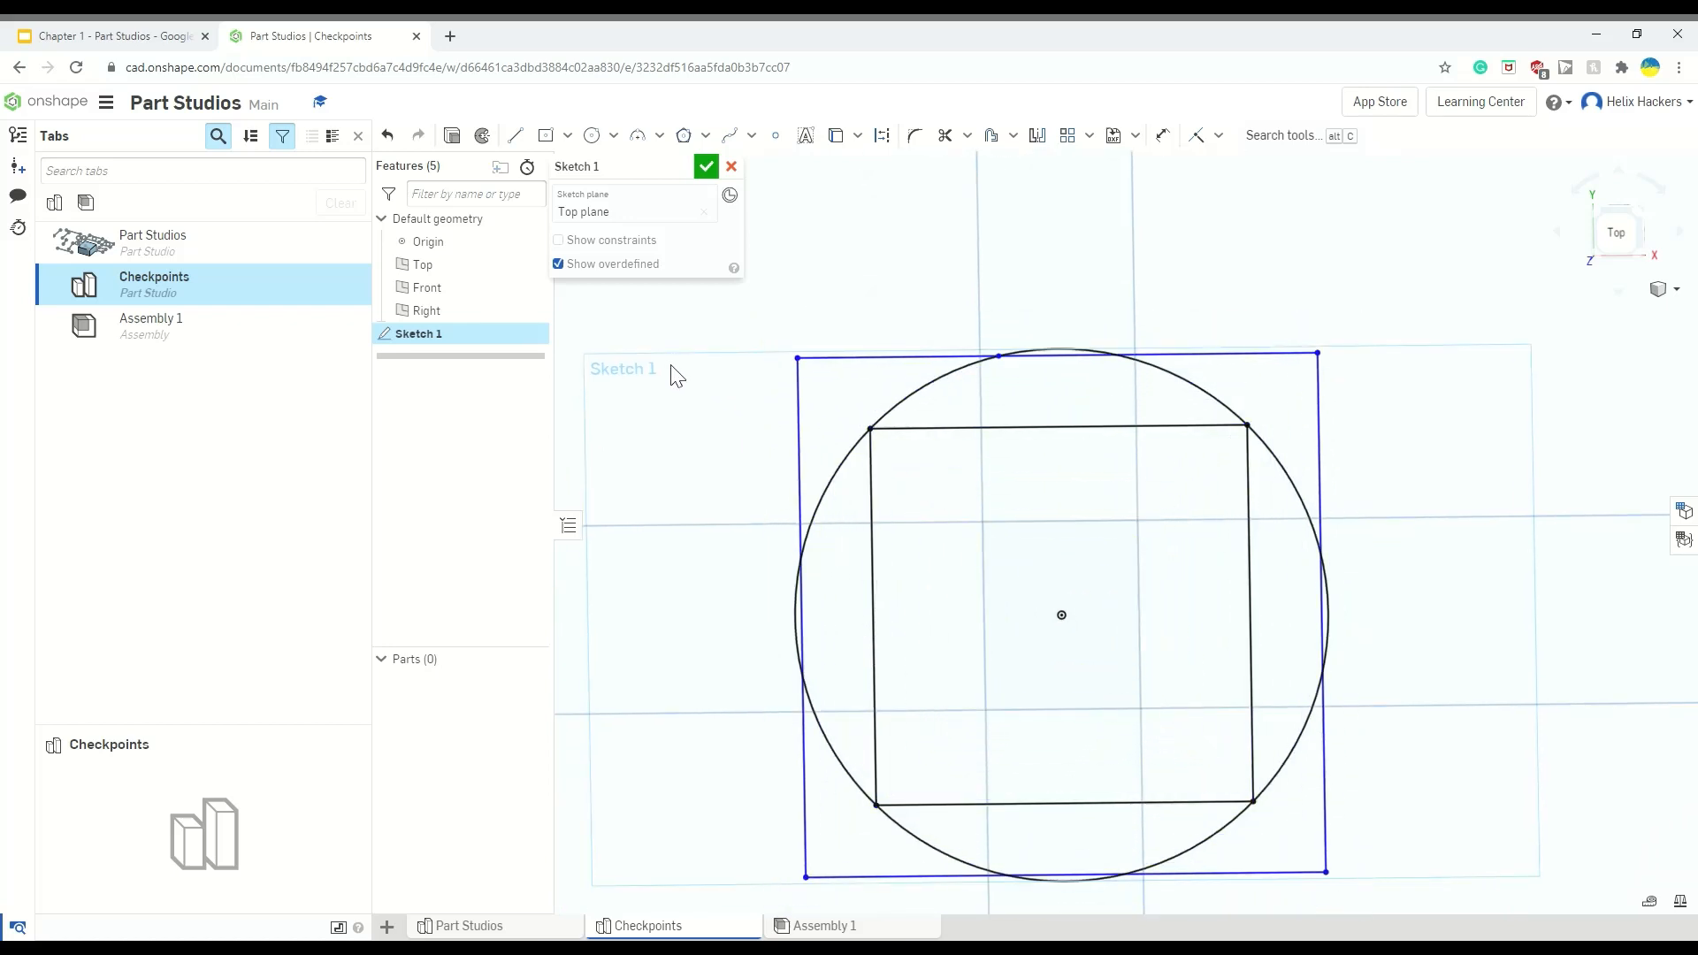
# Step: Apply a Vertical constraint between the point on the circle and the origin, and accept the Checkpoints sketch
pyautogui.click(1219, 135)
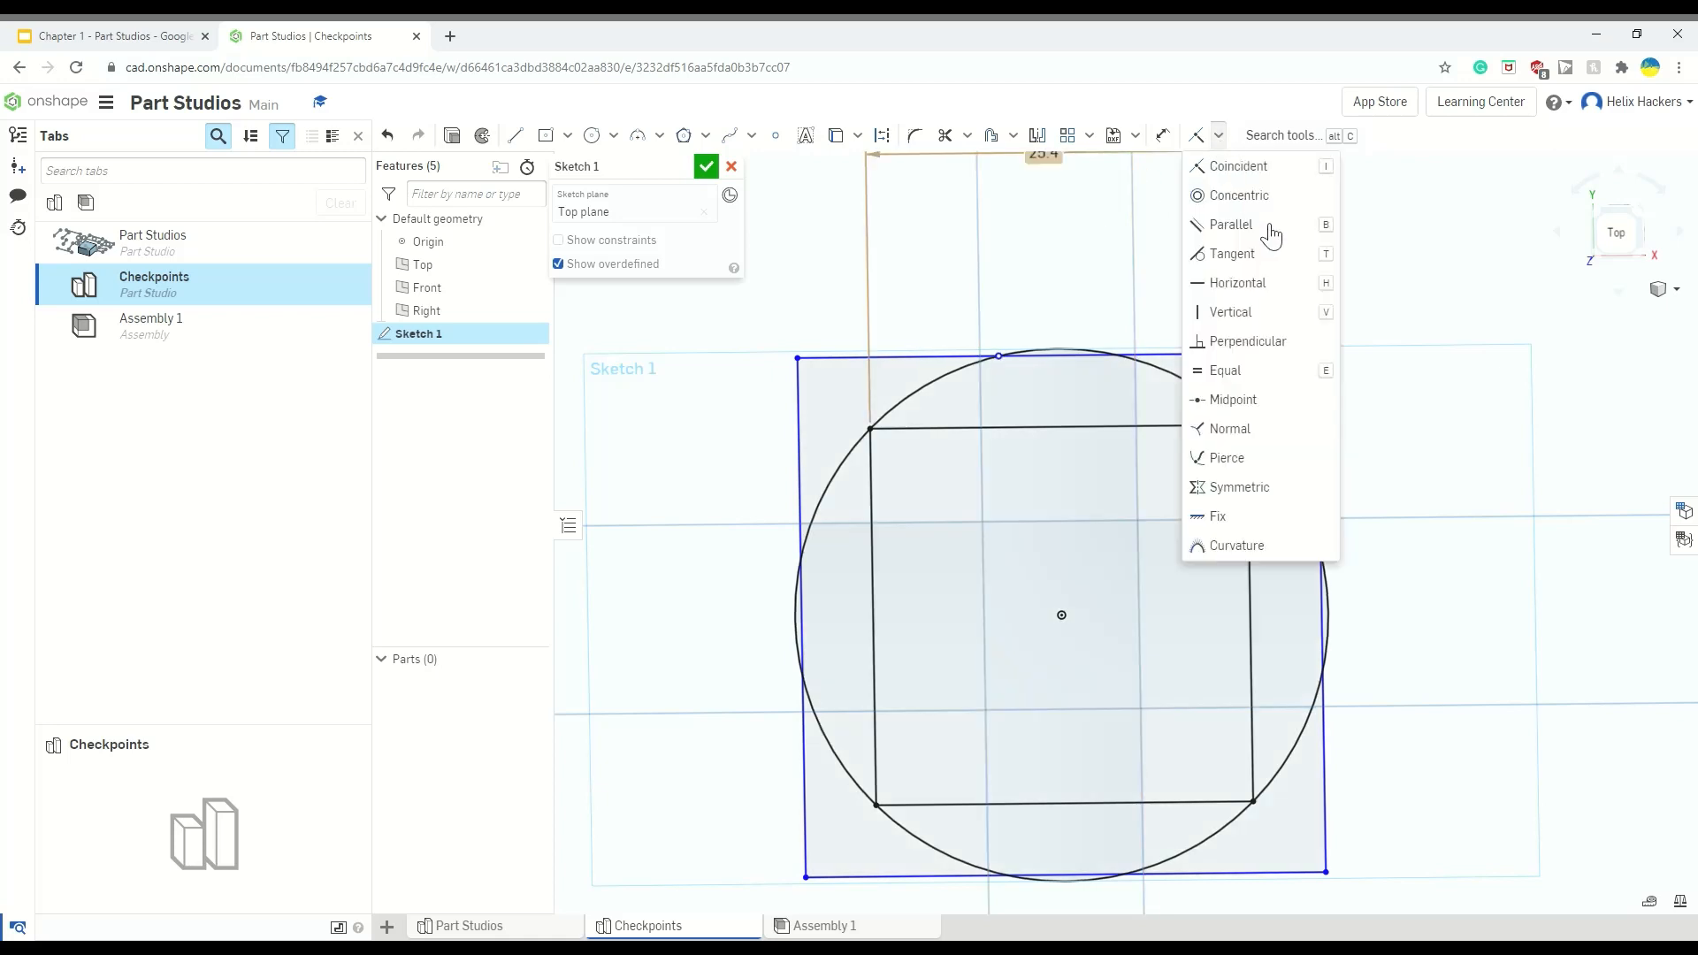
pyautogui.click(1236, 312)
pyautogui.click(998, 356)
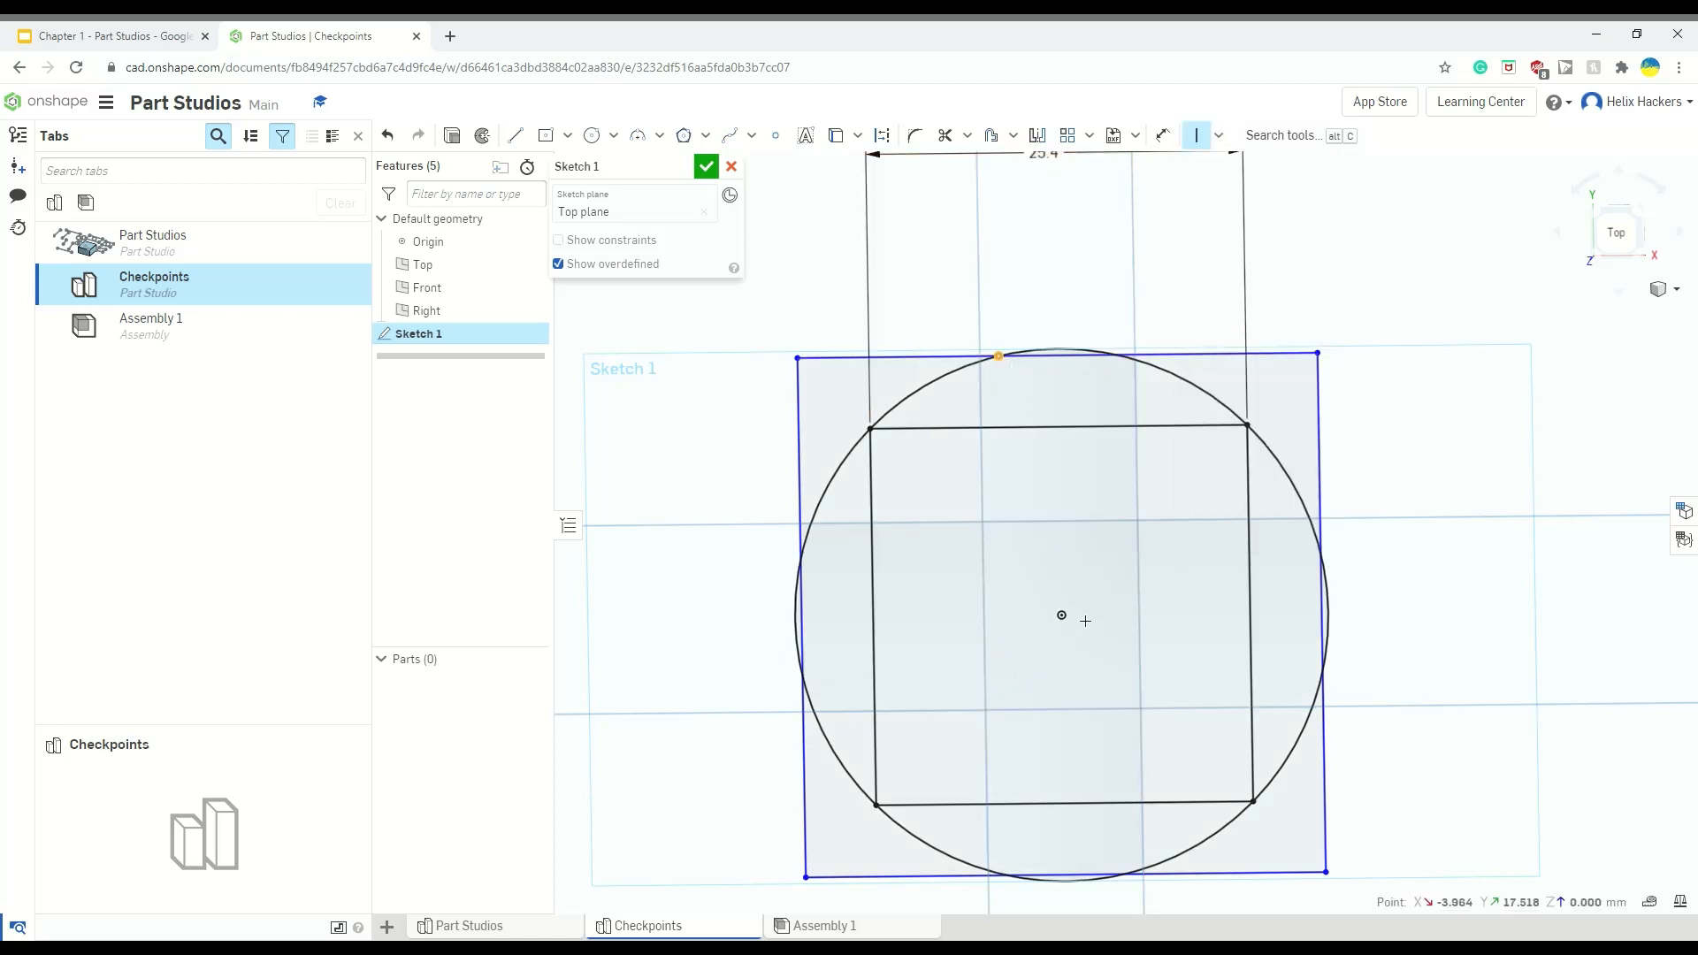
pyautogui.click(1062, 618)
pyautogui.click(1201, 138)
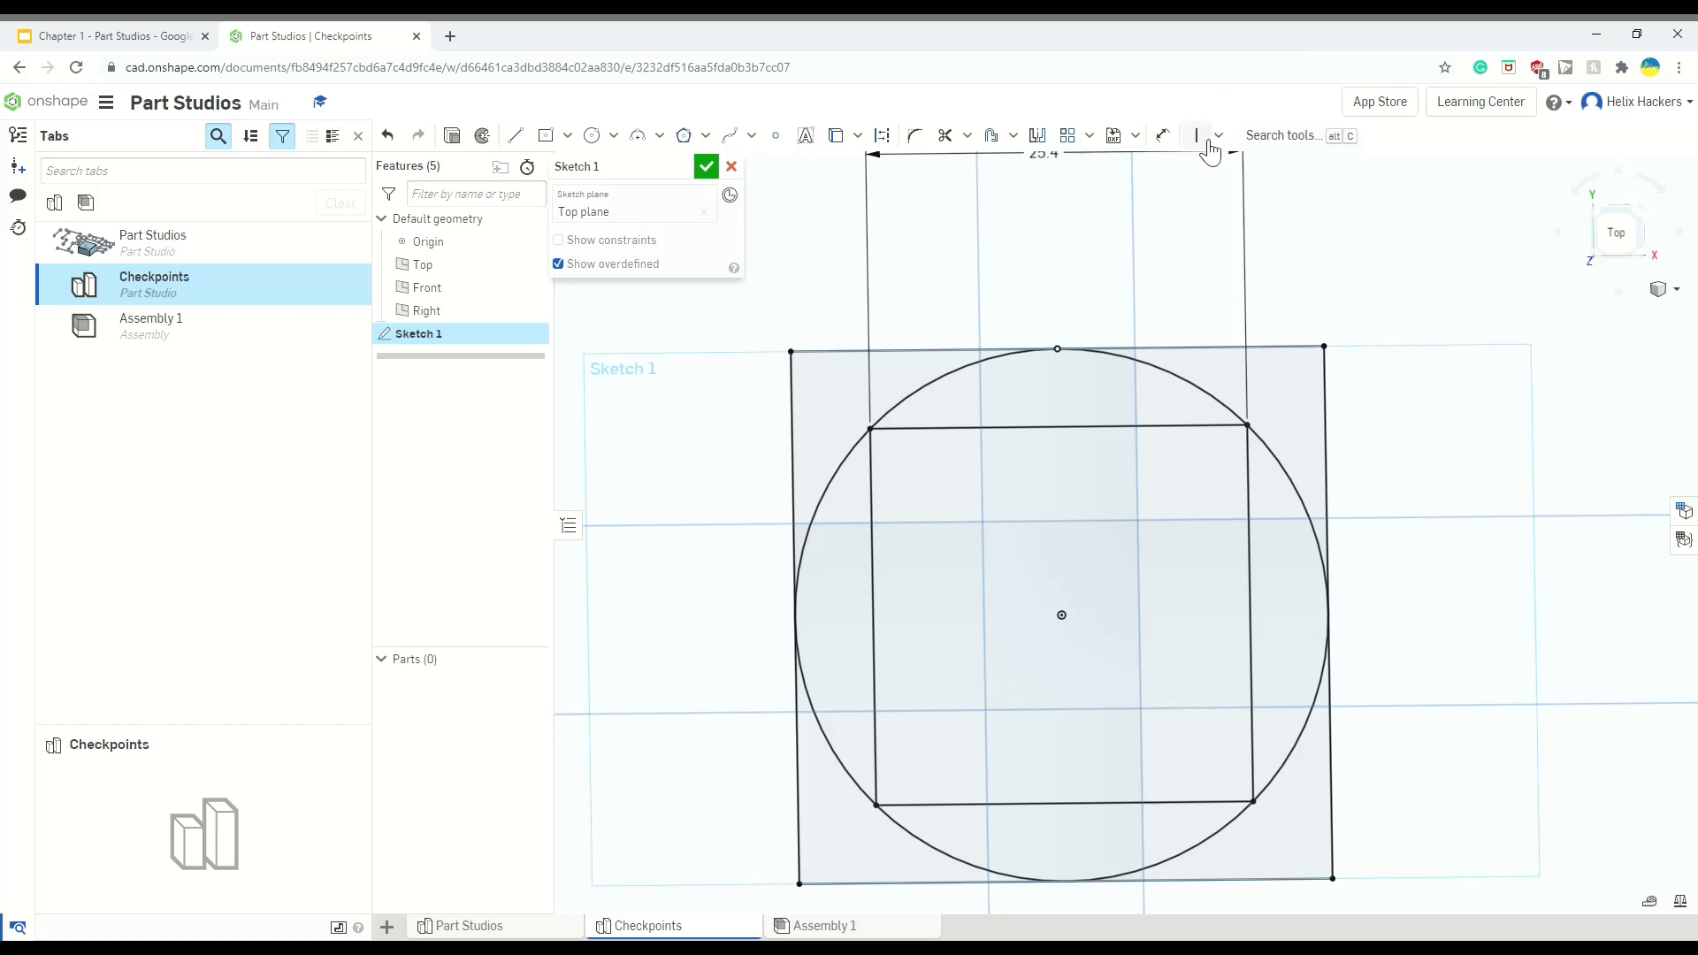
pyautogui.scroll(3, 1192, 462)
pyautogui.scroll(-3, 1308, 492)
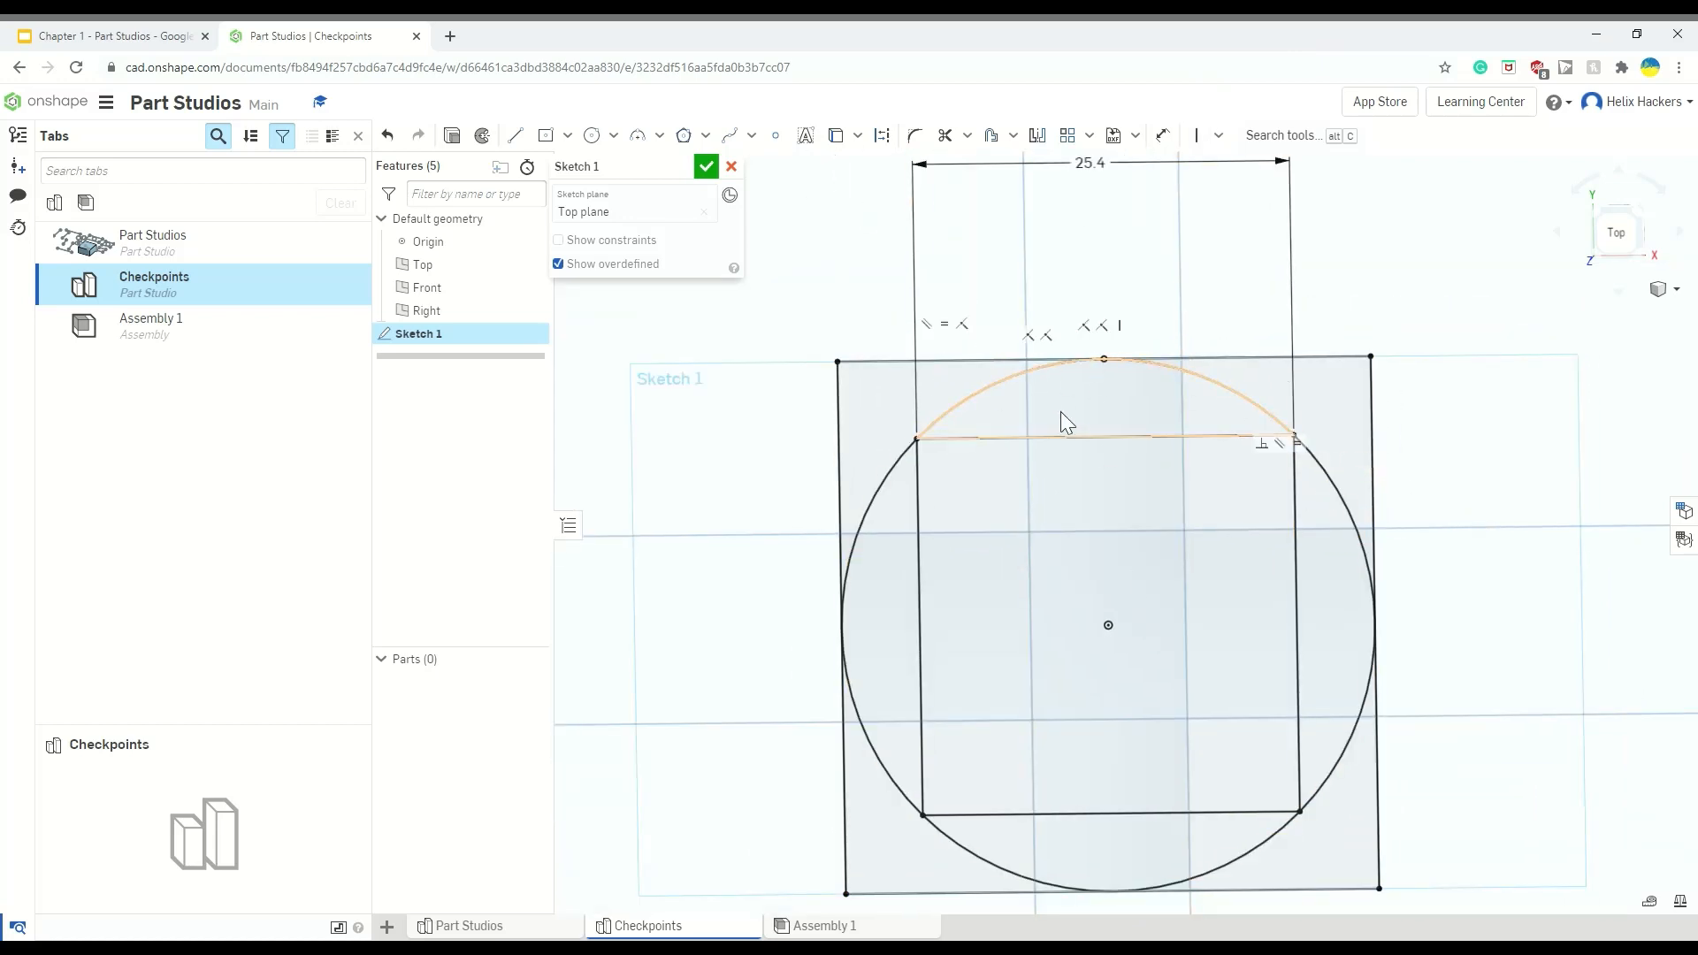
pyautogui.click(704, 166)
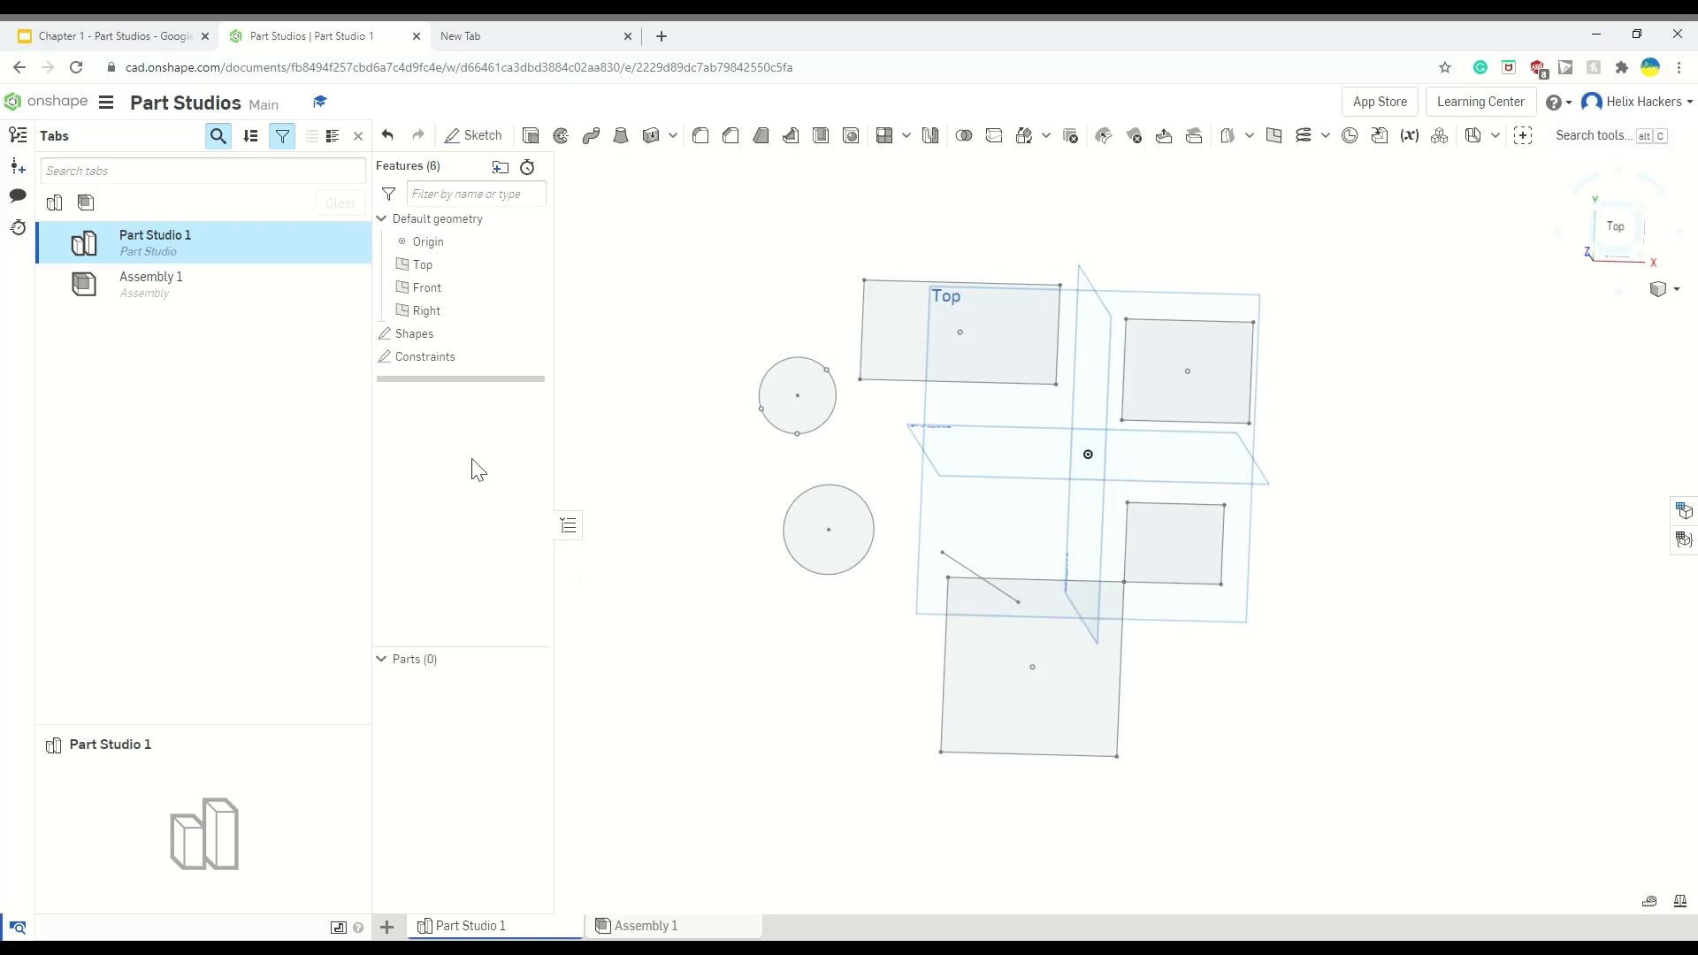
# Step: Start a sketch on the Top plane in Part Studio 1 and draw two separate lines, about 52 mm steep and about 75 mm nearly horizontal, below the circles
pyautogui.click(500, 139)
pyautogui.click(973, 505)
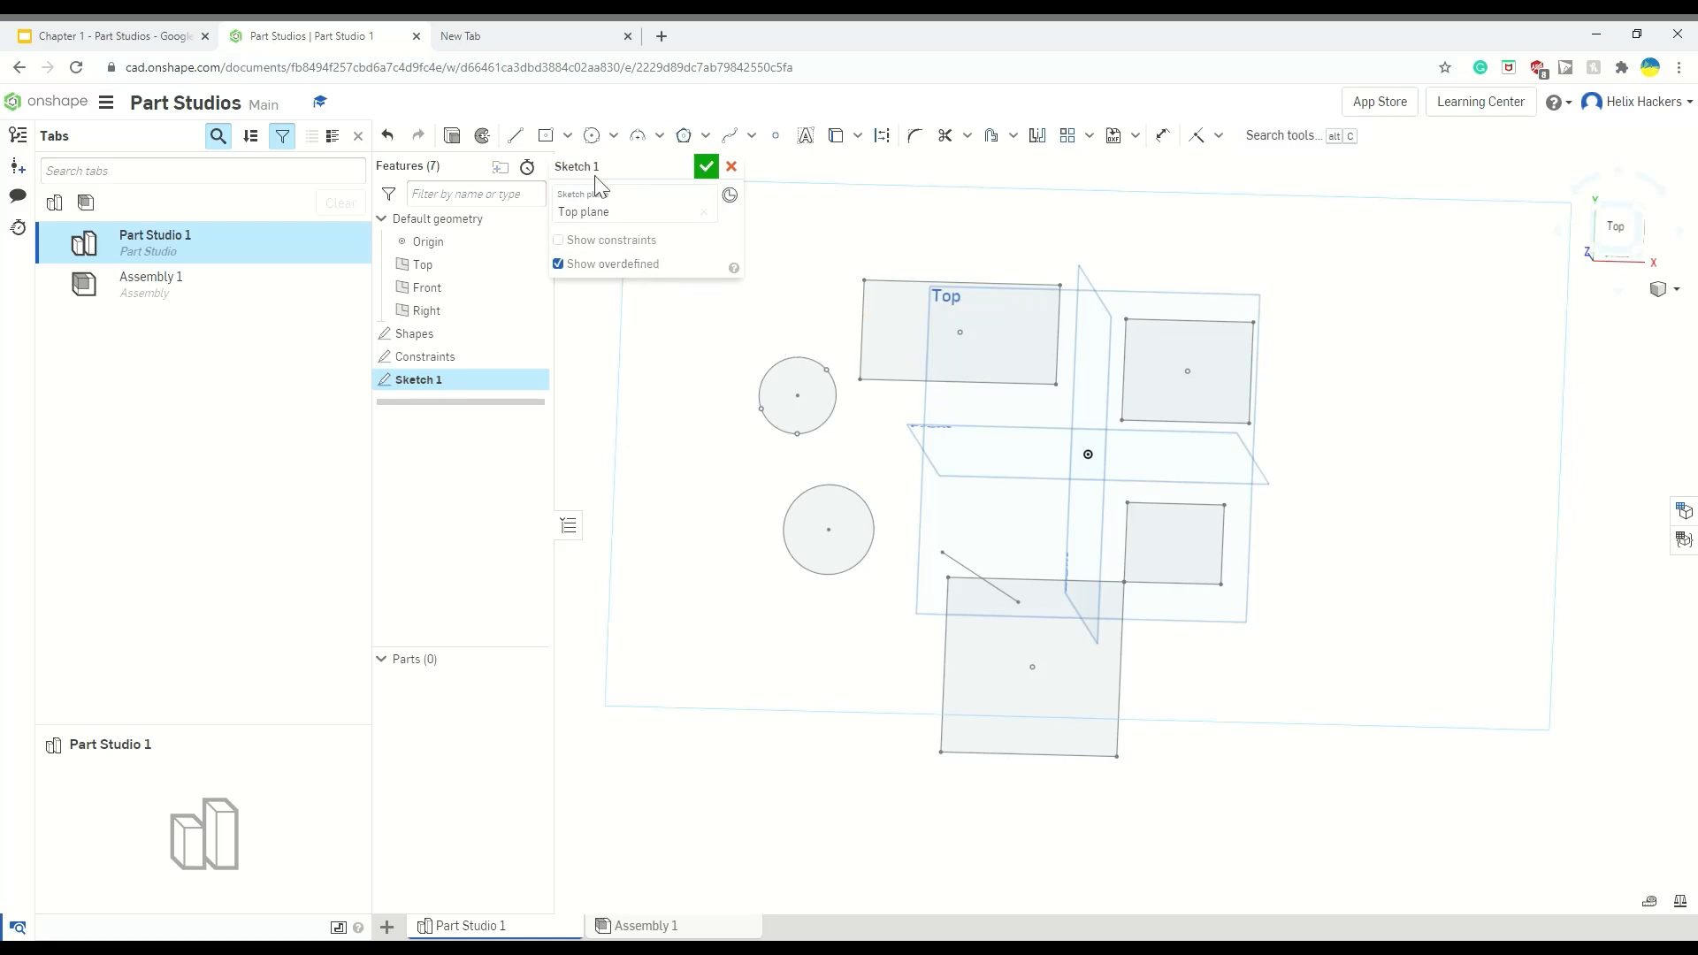
pyautogui.click(516, 135)
pyautogui.moveTo(644, 532); pyautogui.dragTo(660, 646)
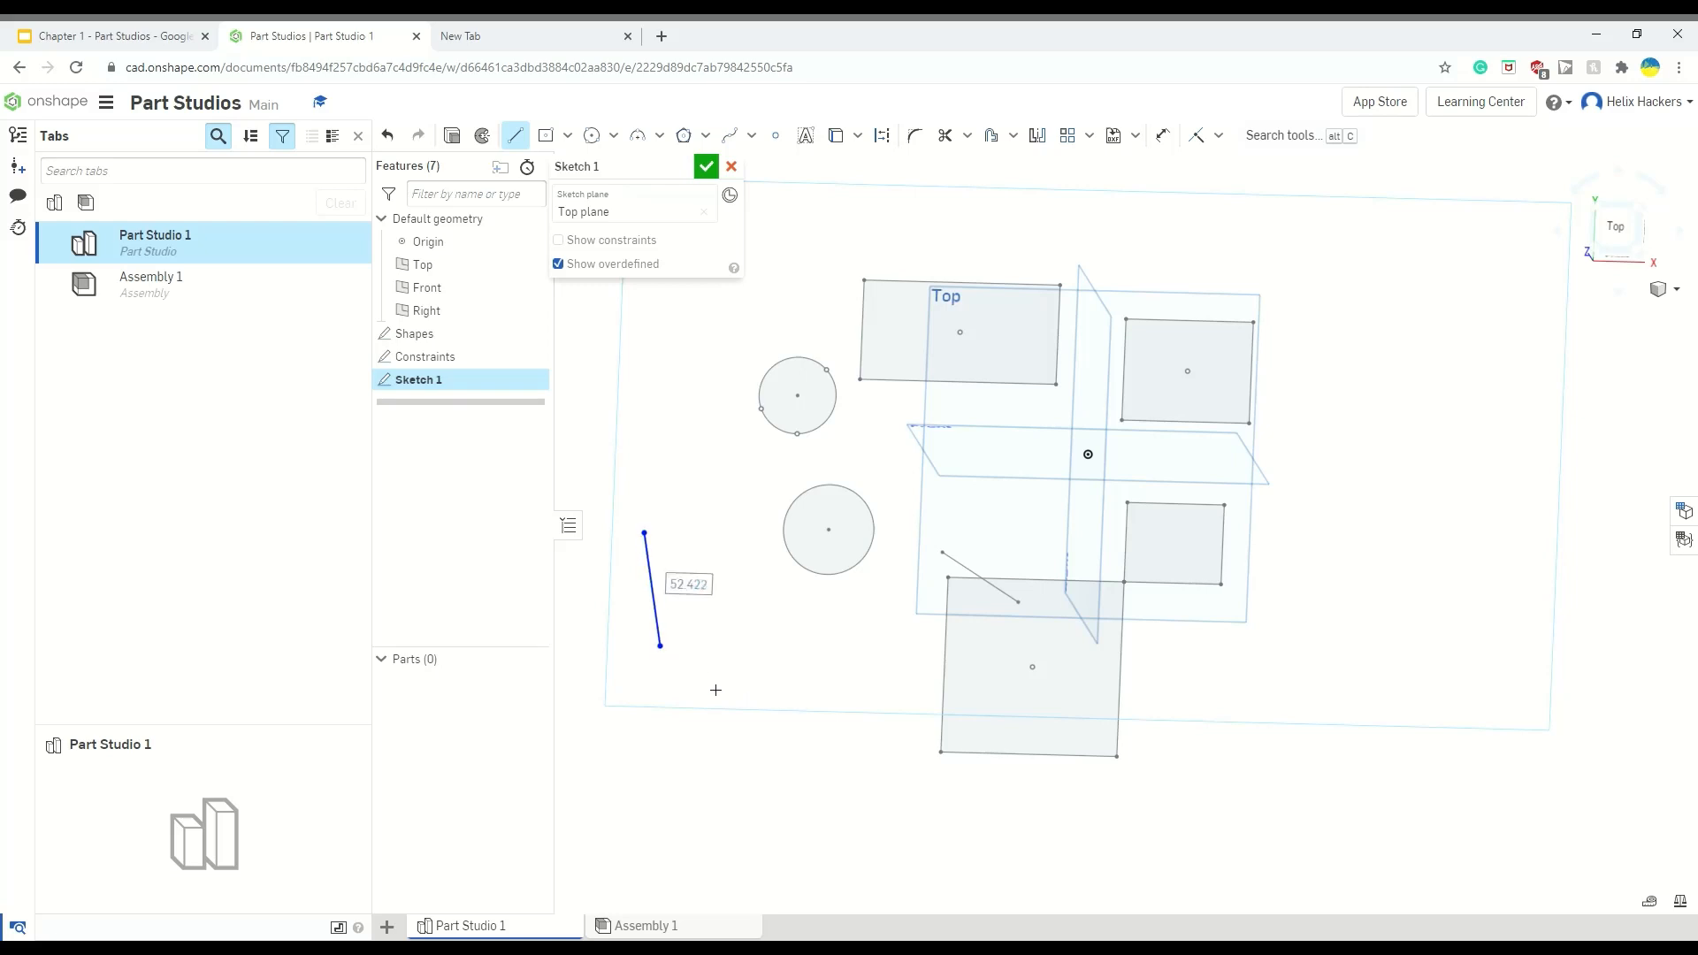
pyautogui.click(694, 669)
pyautogui.click(858, 679)
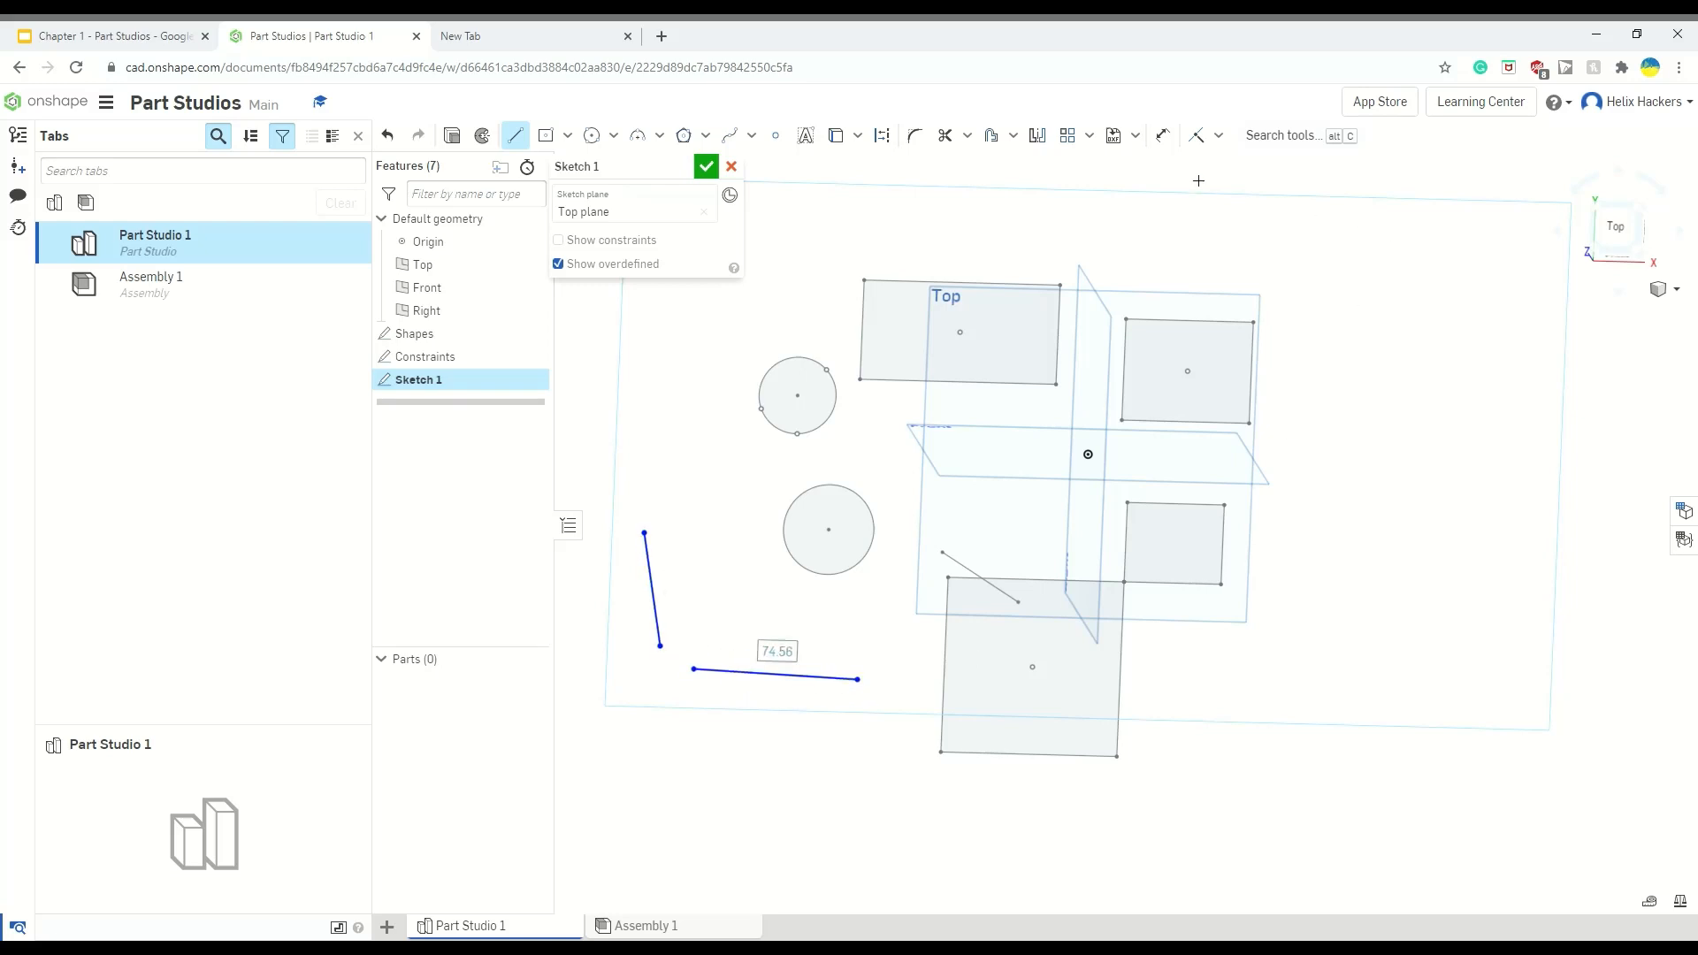
# Step: Apply a Perpendicular constraint between the steep line and the nearly horizontal line
pyautogui.click(1219, 136)
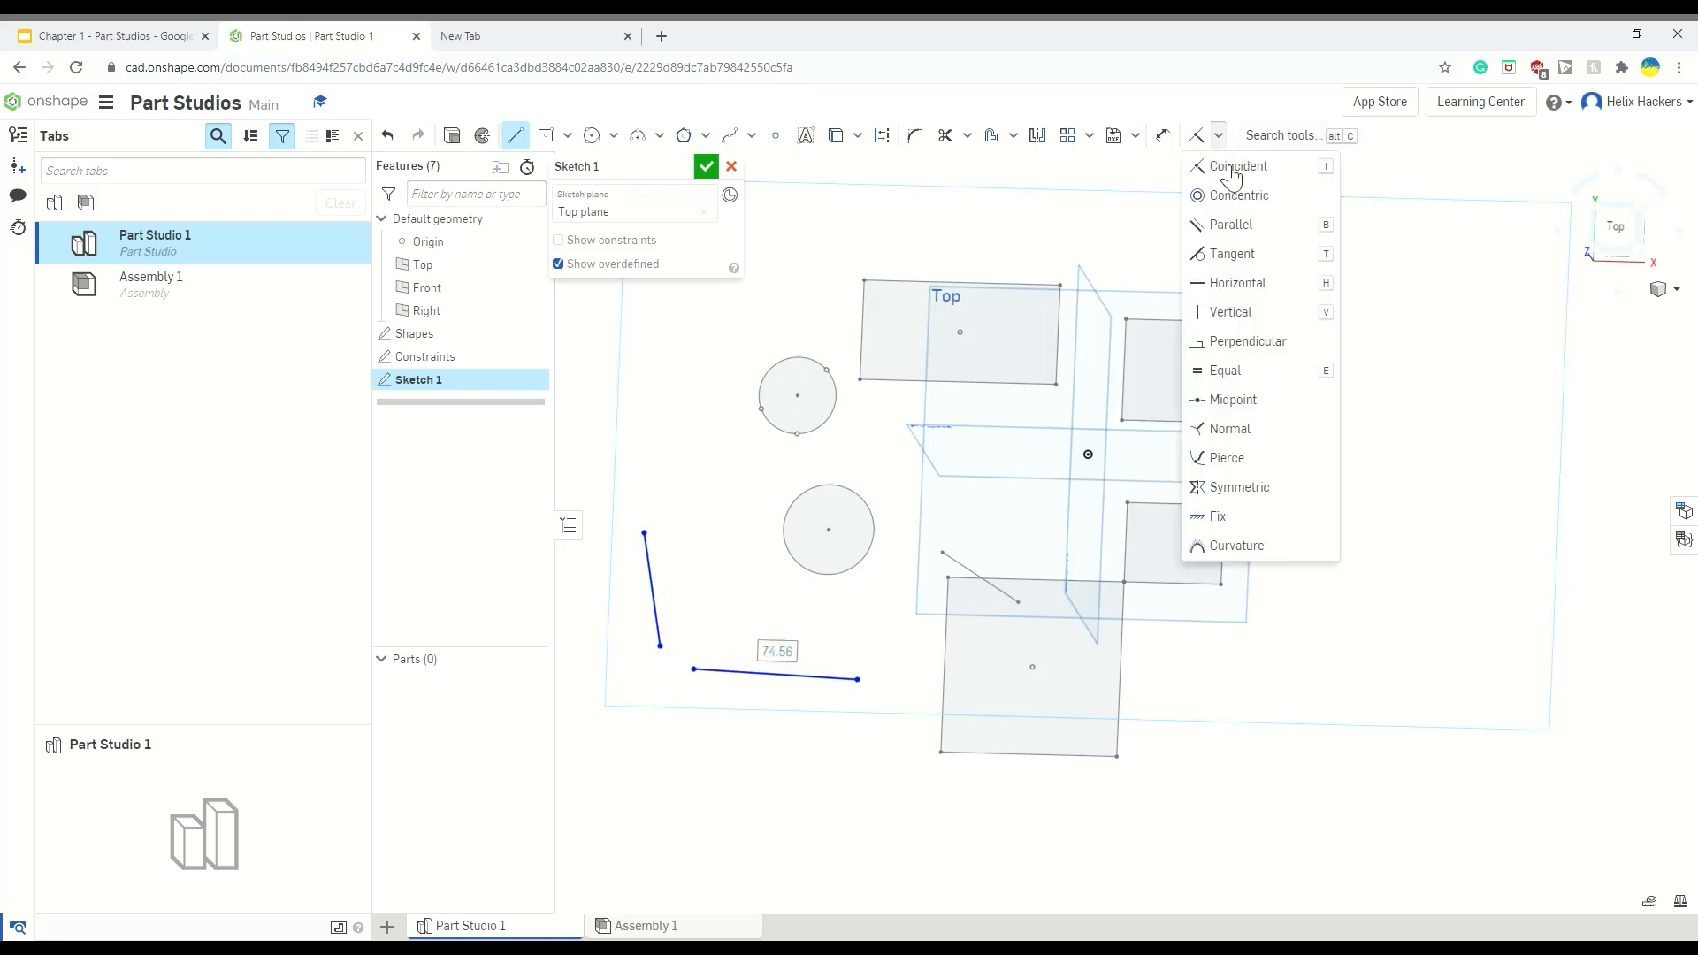
pyautogui.click(1242, 342)
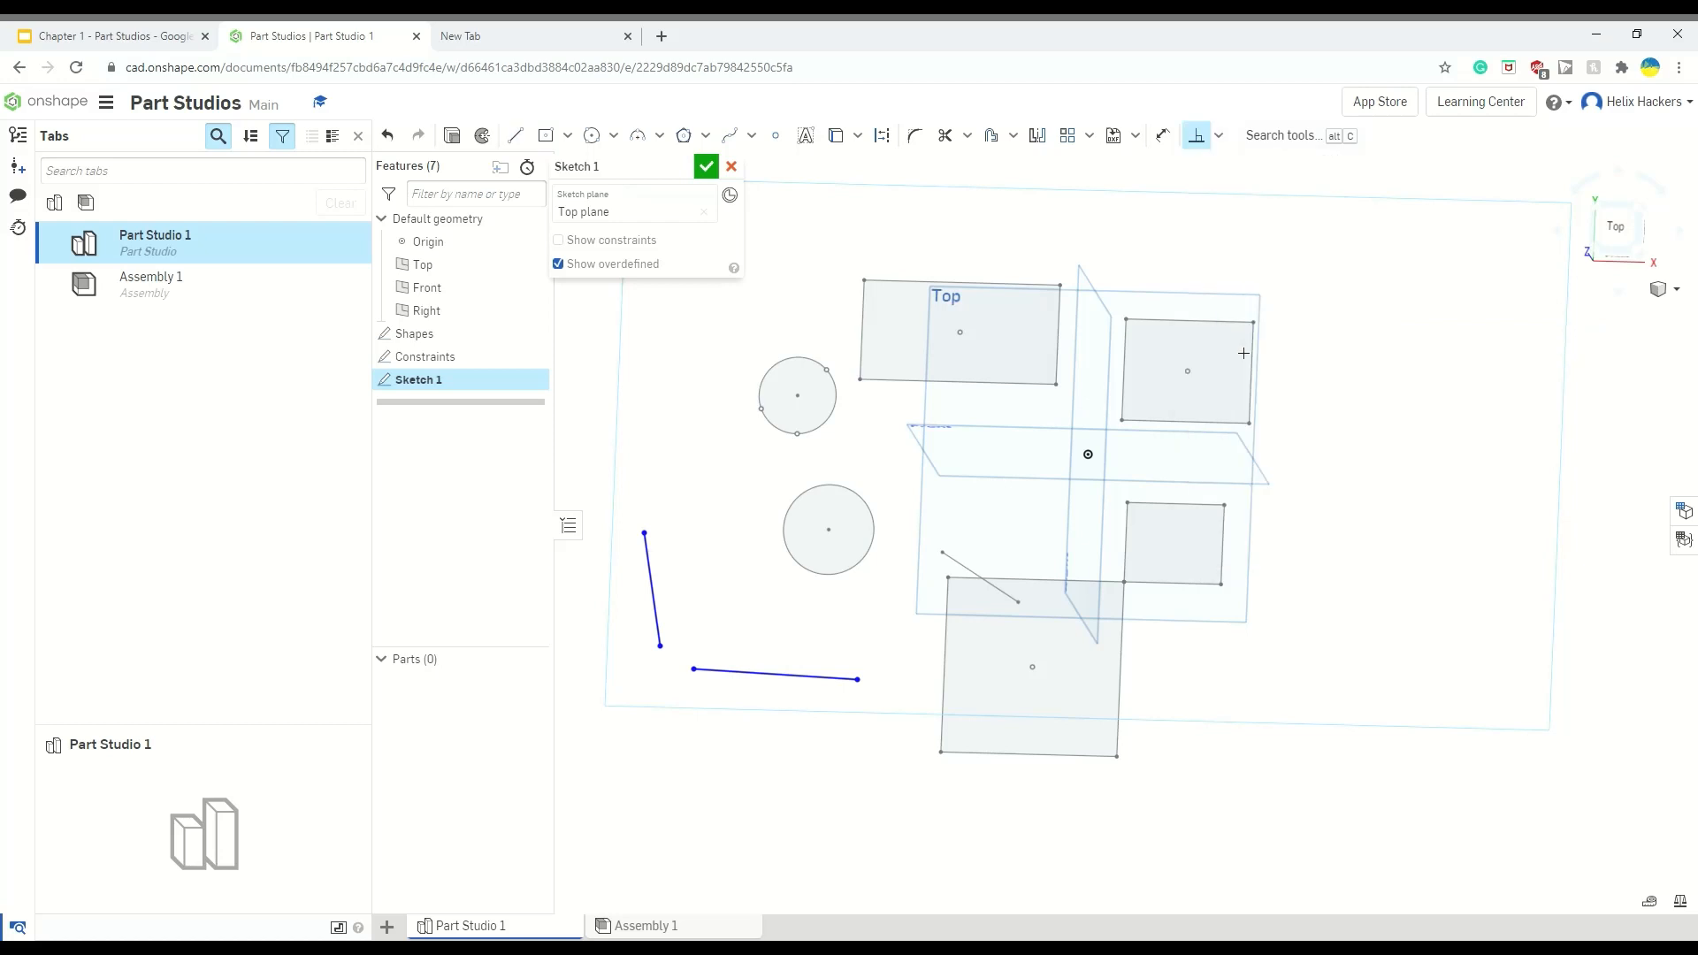
pyautogui.click(652, 589)
pyautogui.click(775, 674)
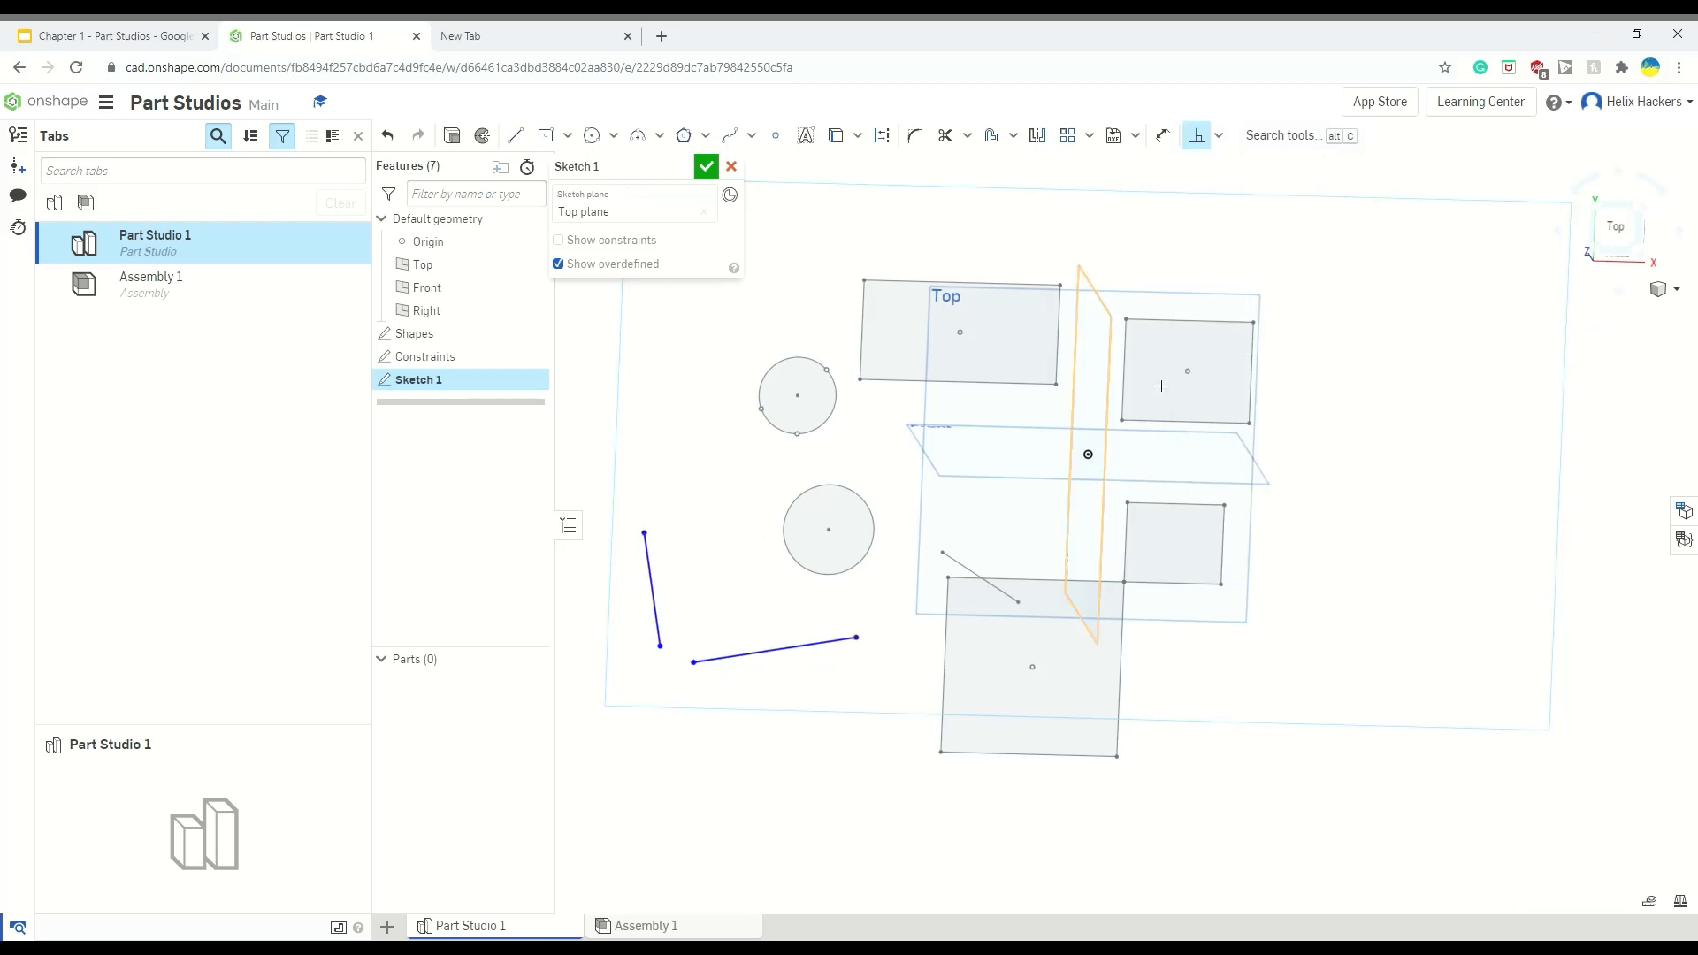
# Step: Apply a Parallel constraint between the same two lines and delete their conflicting Perpendicular constraint
pyautogui.click(1219, 135)
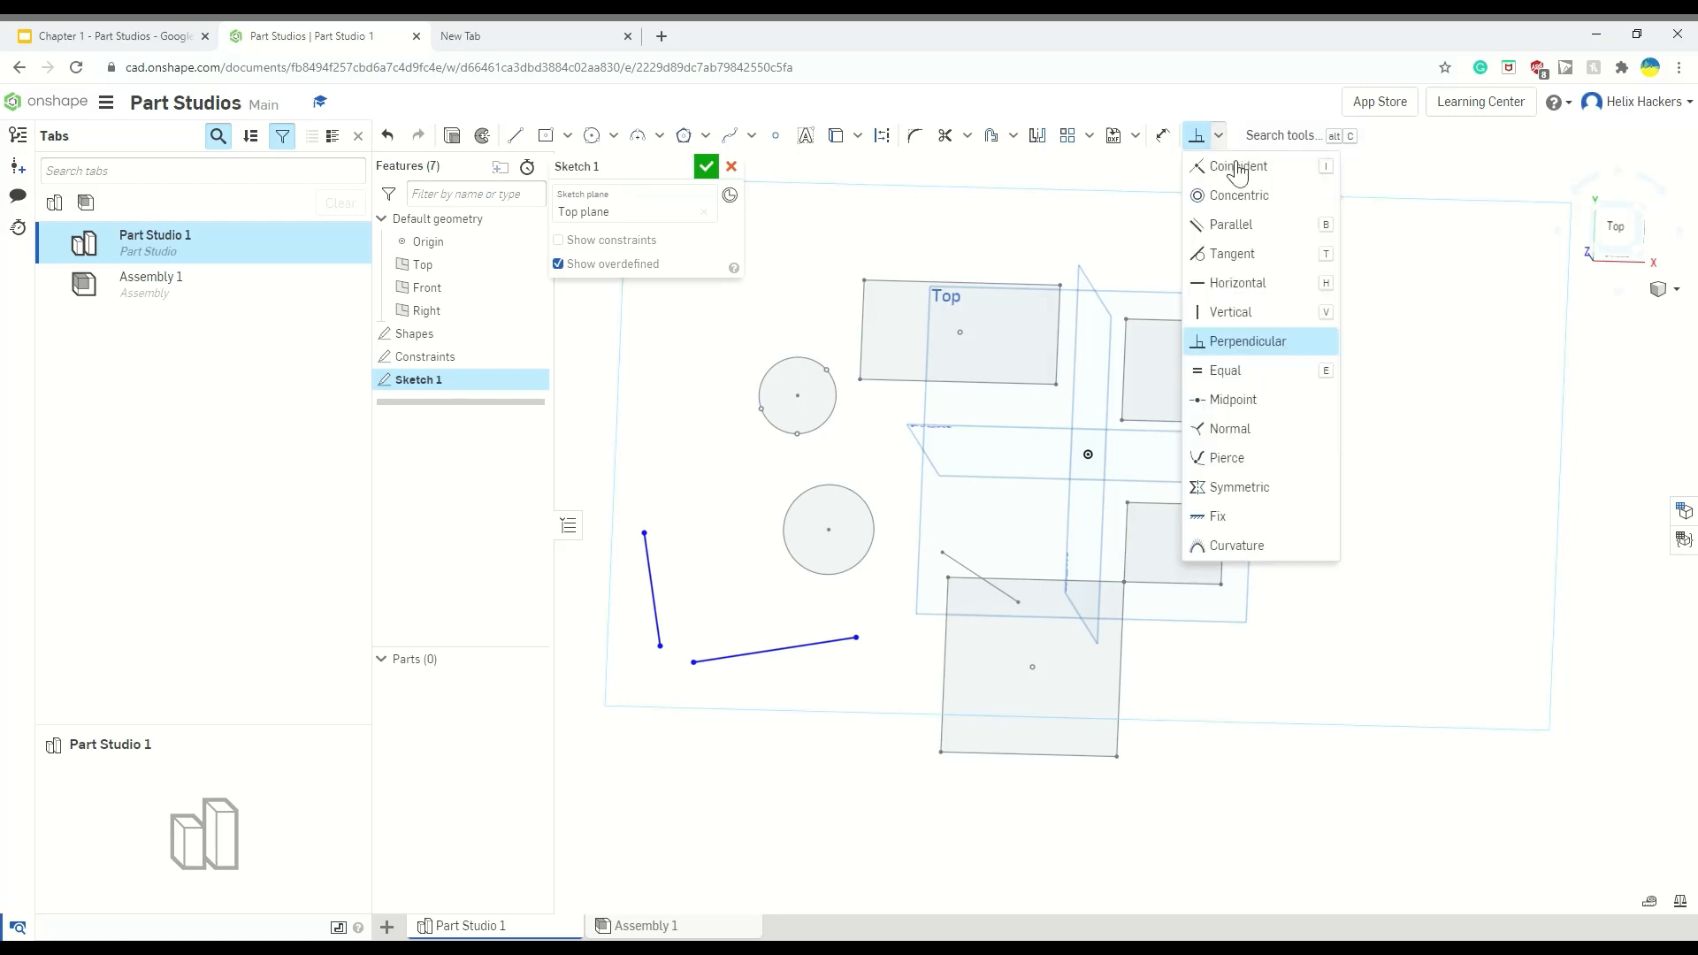
pyautogui.click(1254, 228)
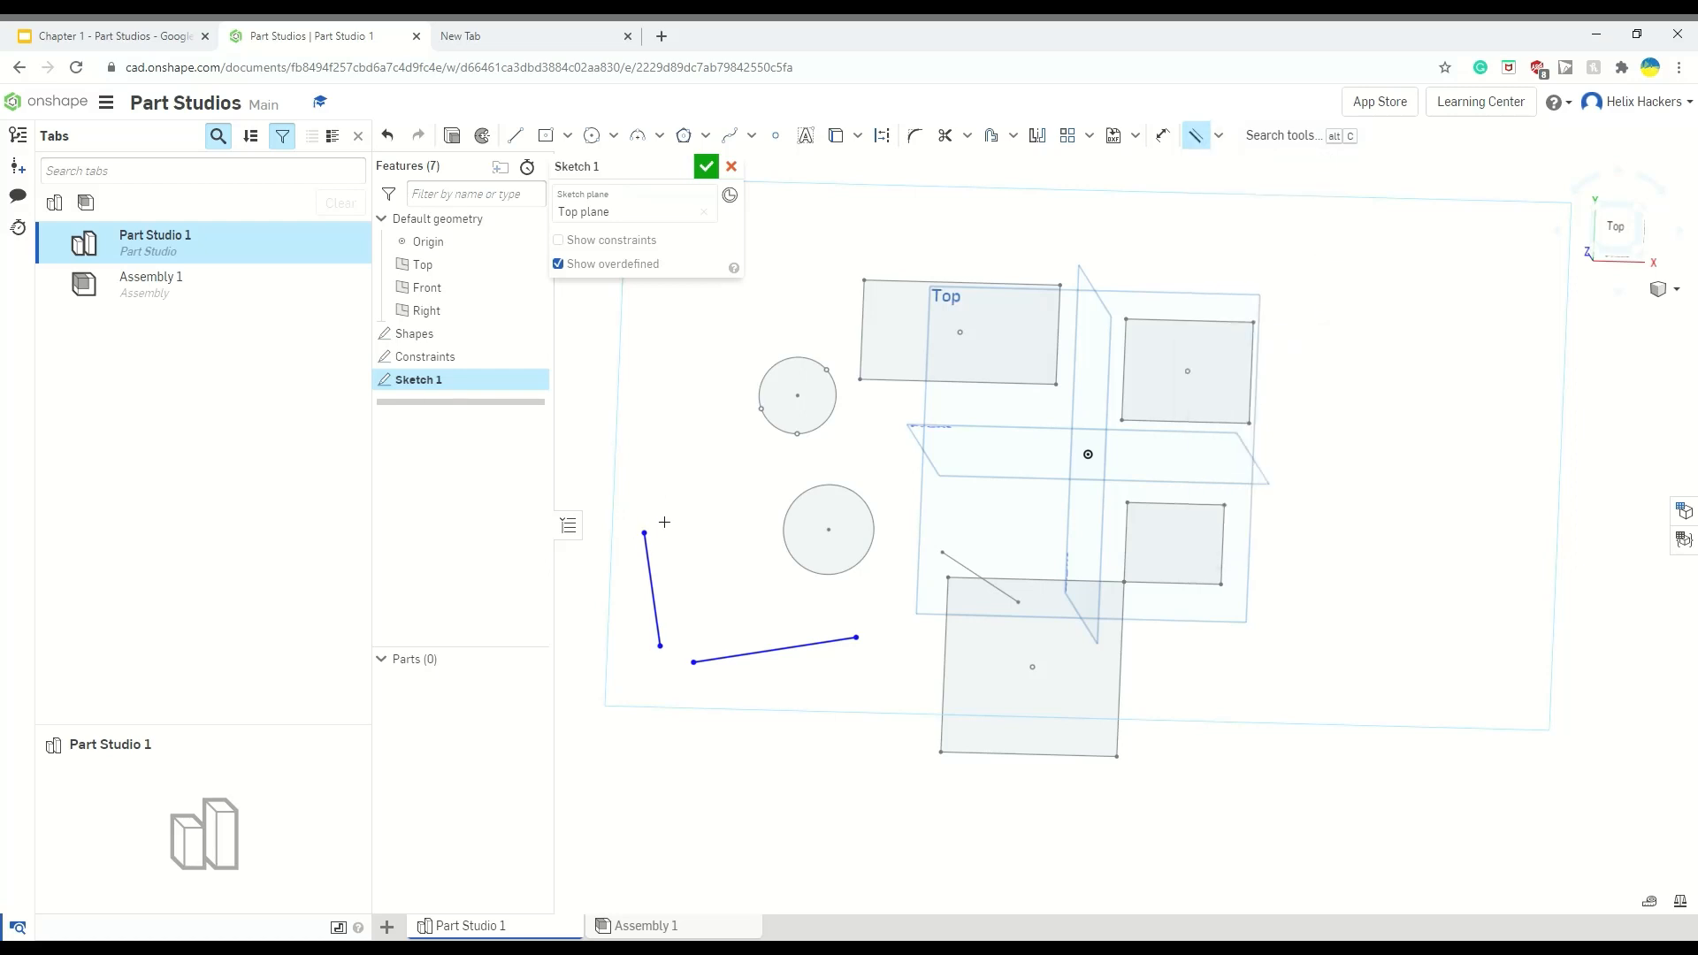
pyautogui.scroll(3, 648, 599)
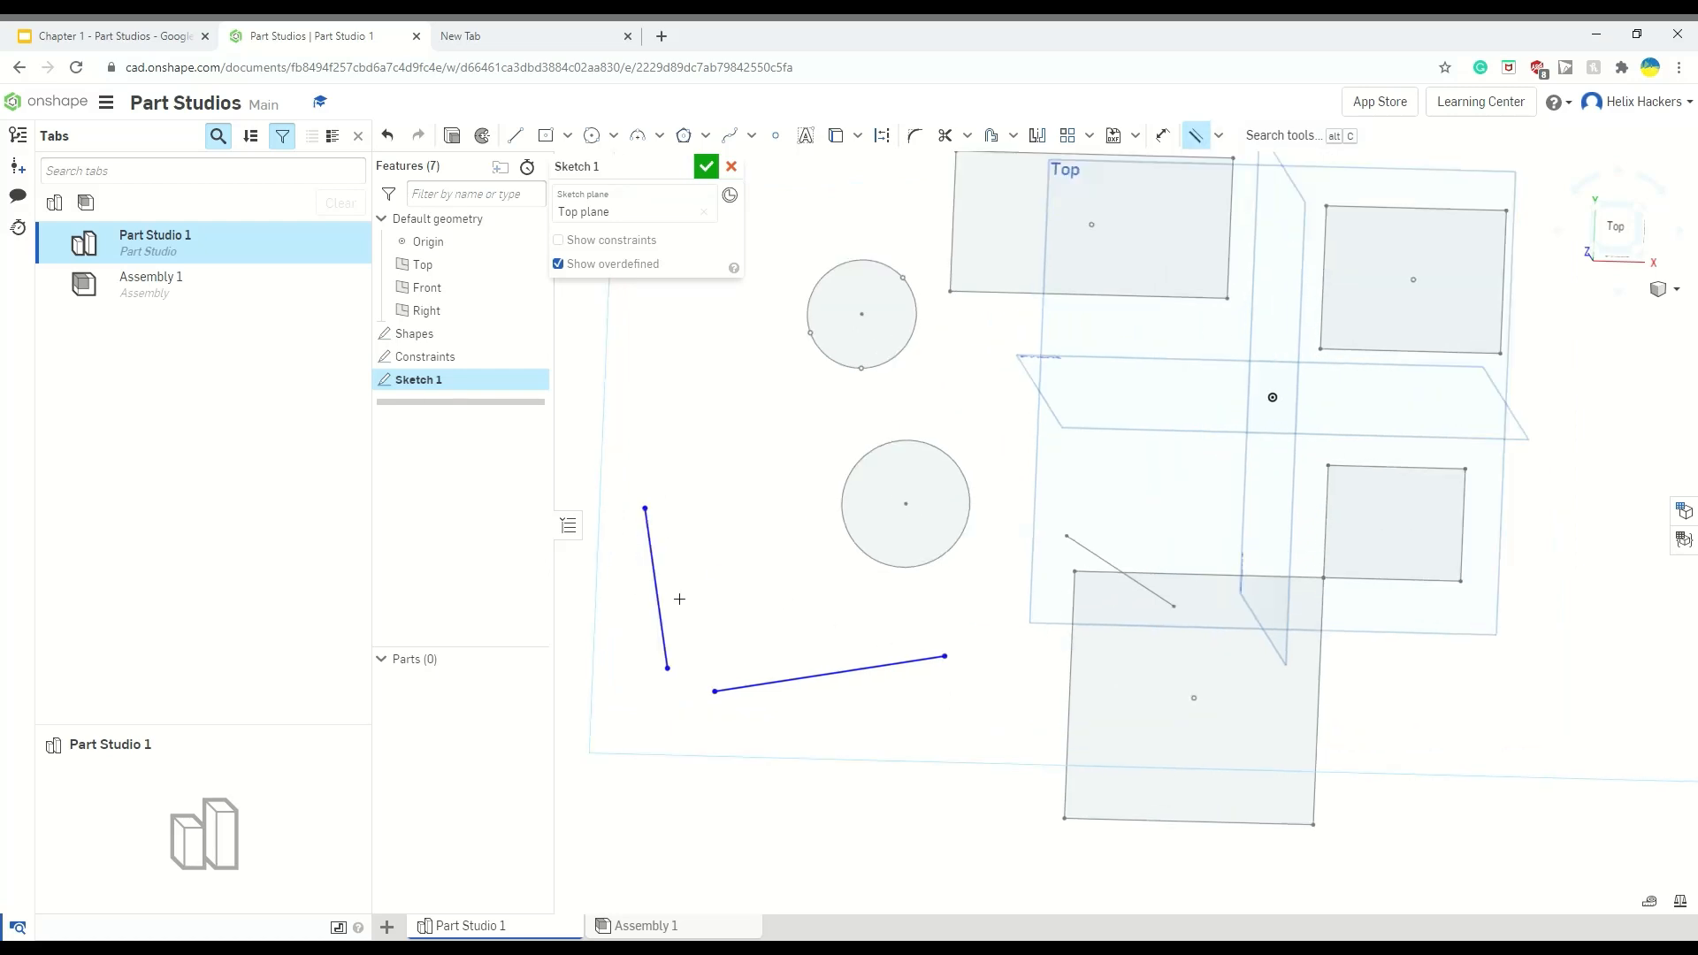
pyautogui.click(656, 586)
pyautogui.click(778, 681)
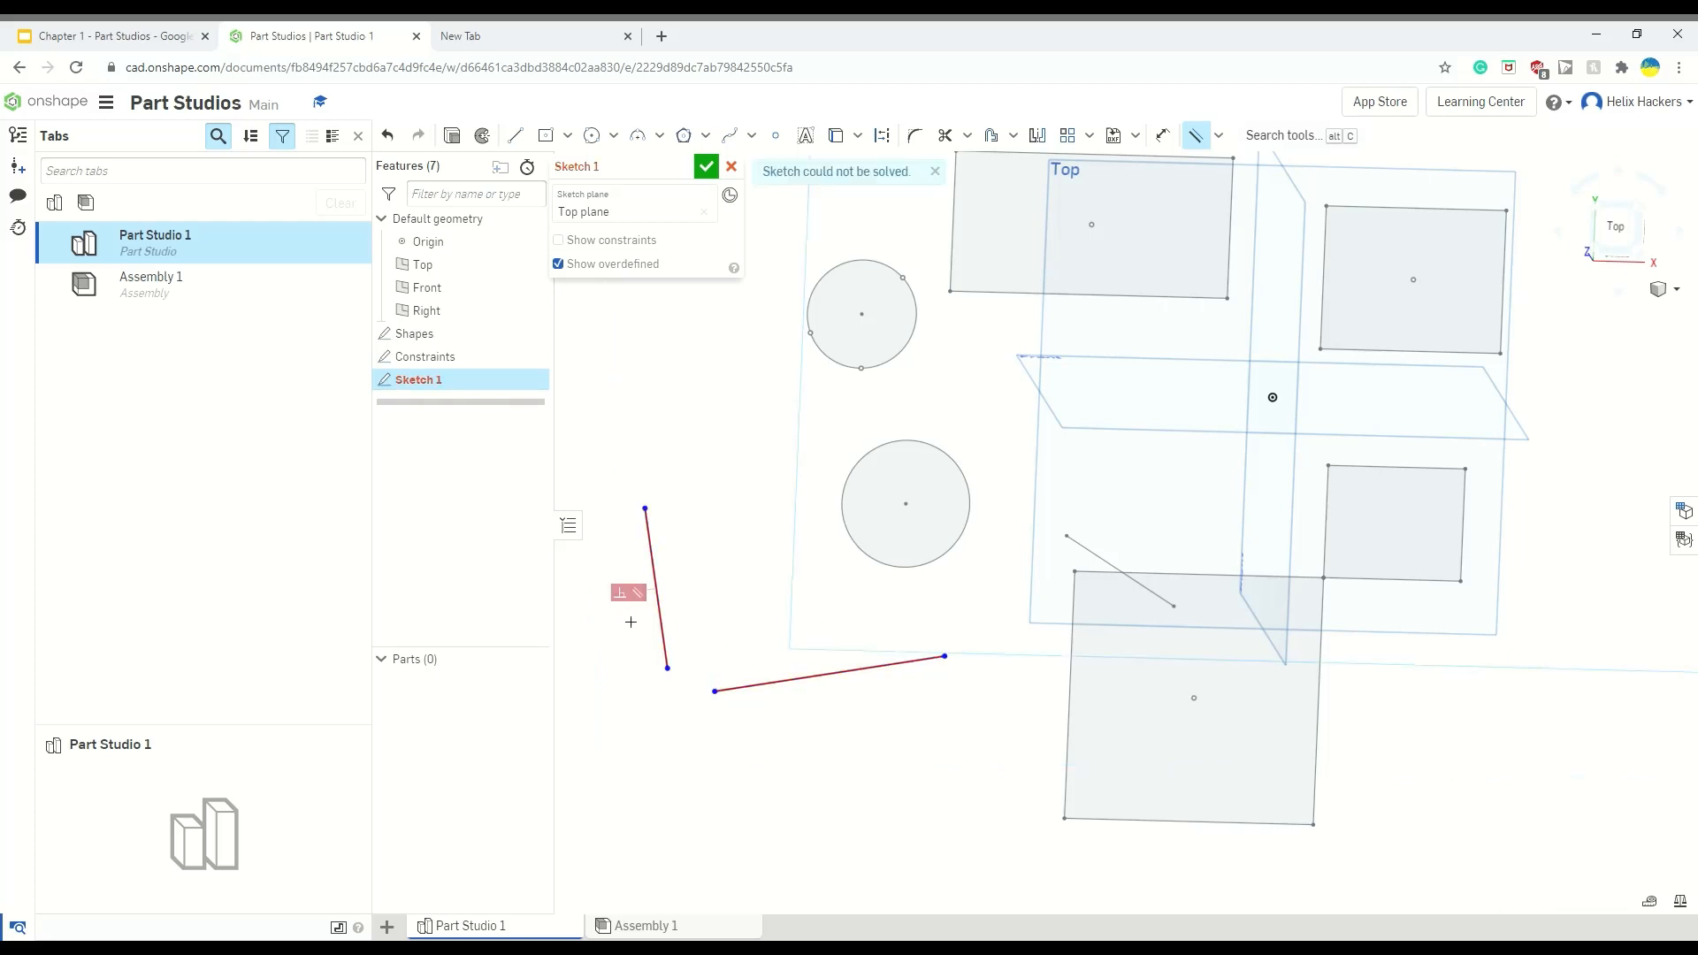
pyautogui.click(1195, 134)
pyautogui.press('Delete')
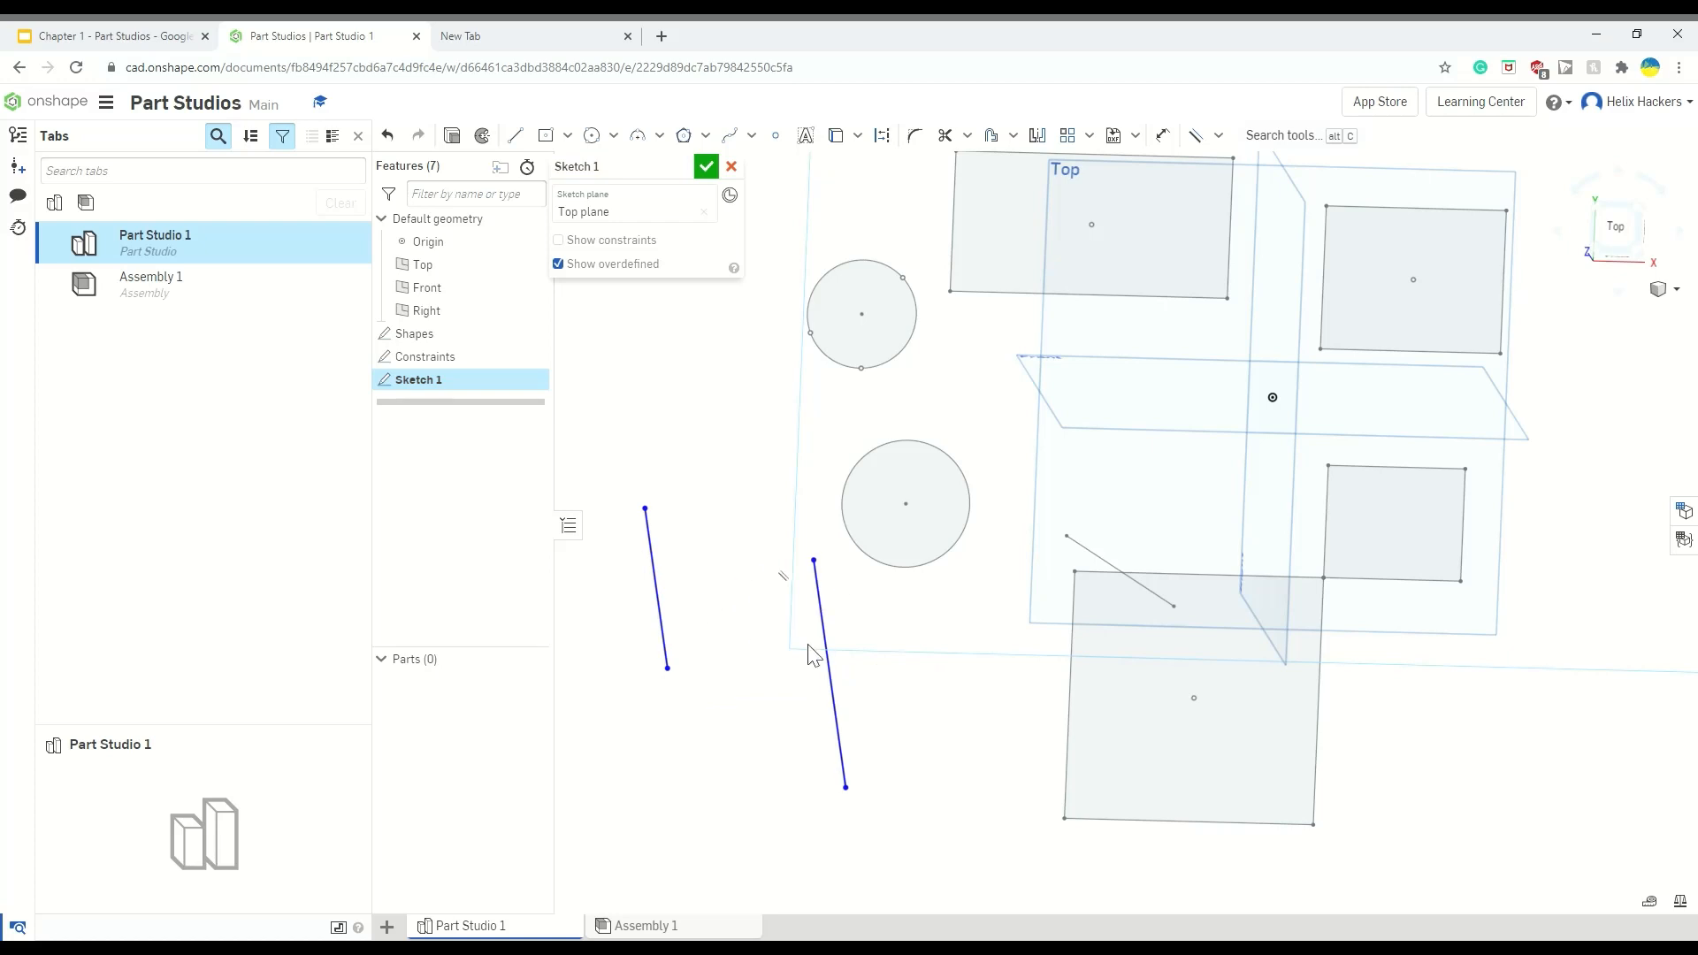
# Step: Draw a slightly sloping line about 98 mm long below the two parallel lines and apply a Horizontal constraint to it
pyautogui.press('n')
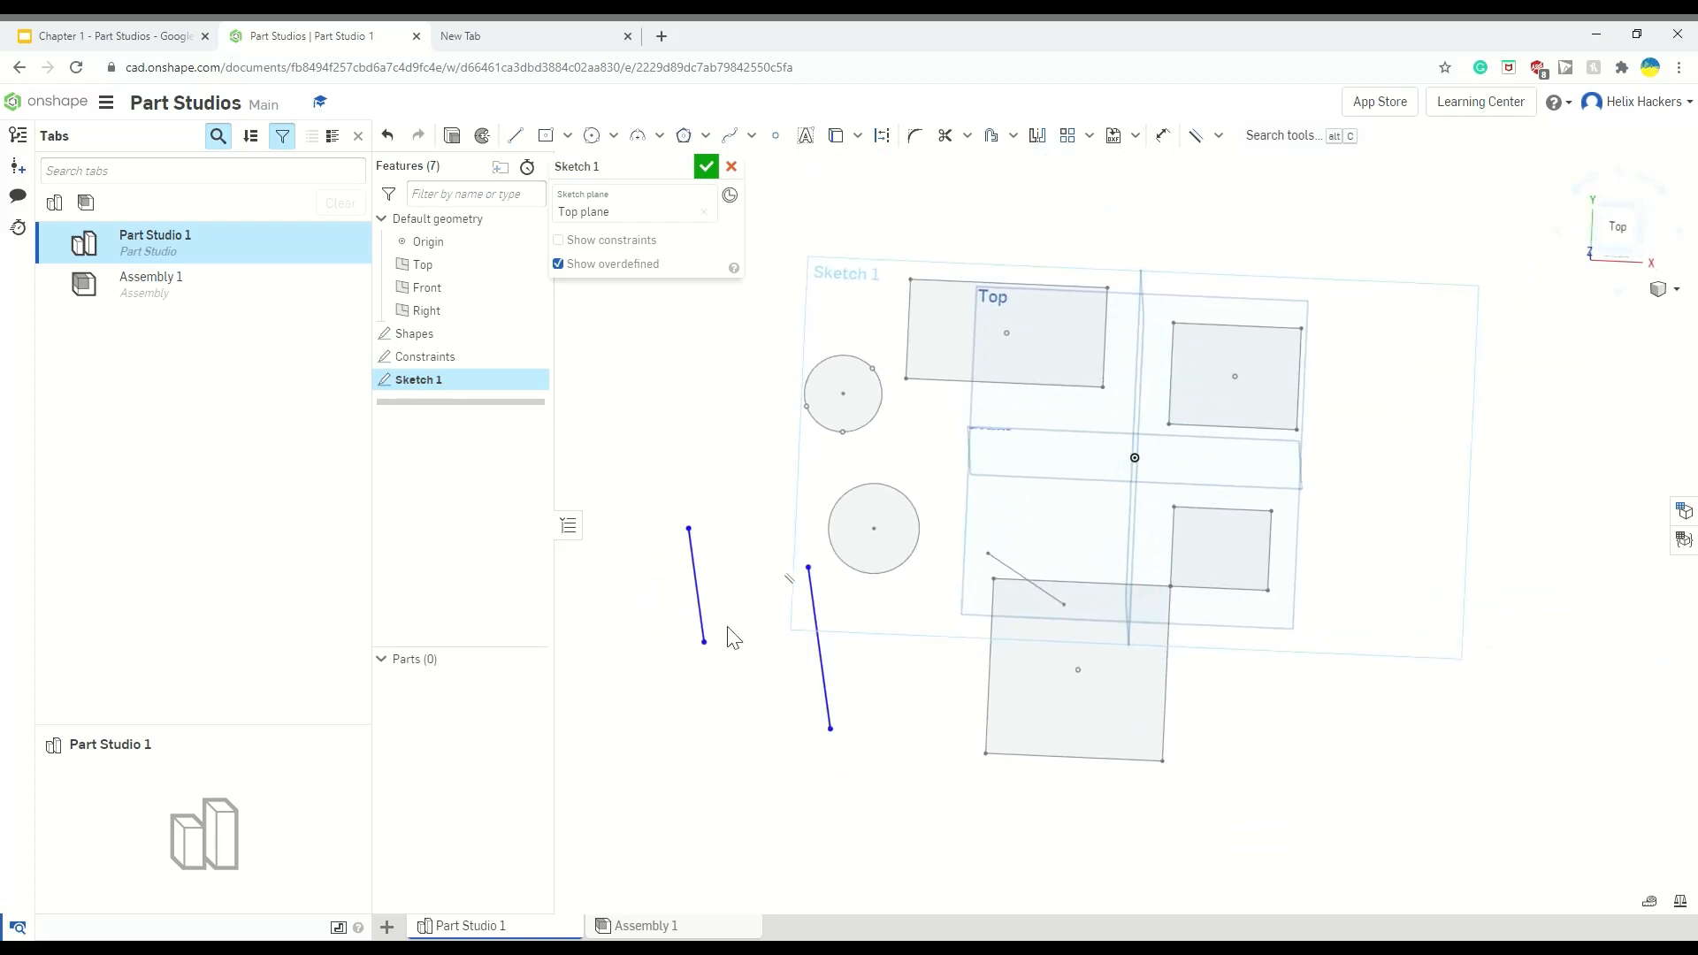
pyautogui.moveTo(672, 654); pyautogui.dragTo(681, 689, button='right')
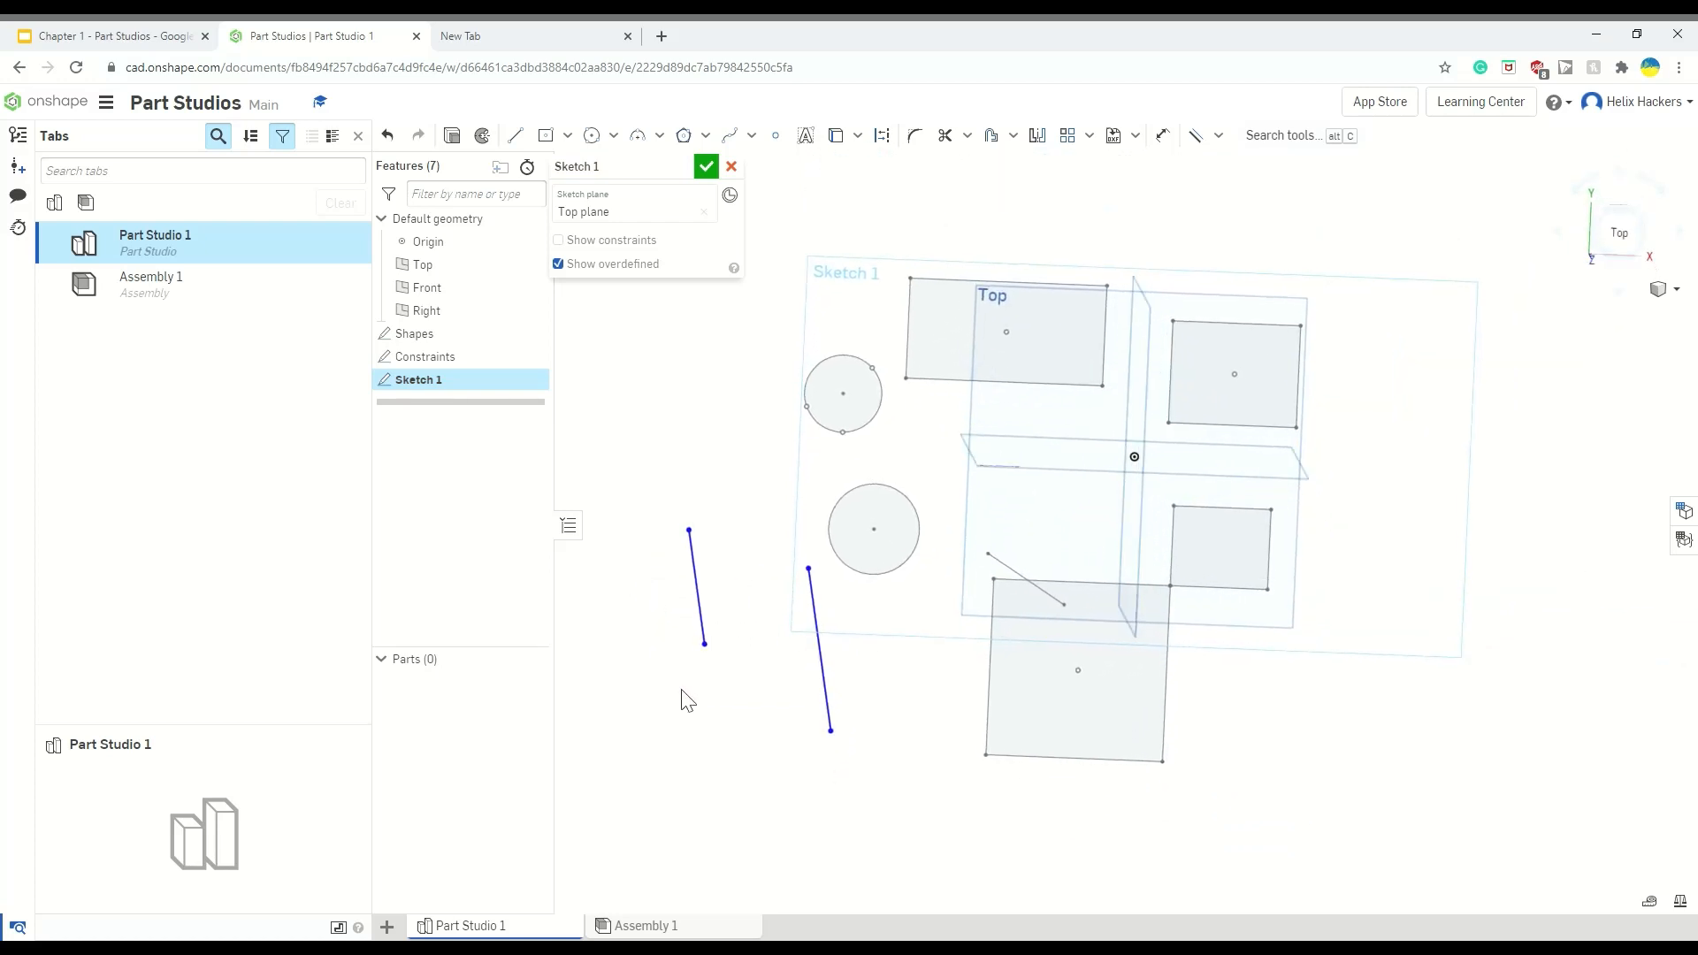
pyautogui.click(514, 138)
pyautogui.moveTo(1133, 456)
pyautogui.mouseDown(button='right')
pyautogui.moveTo(1106, 500)
pyautogui.moveTo(1091, 474)
pyautogui.mouseUp(button='right')
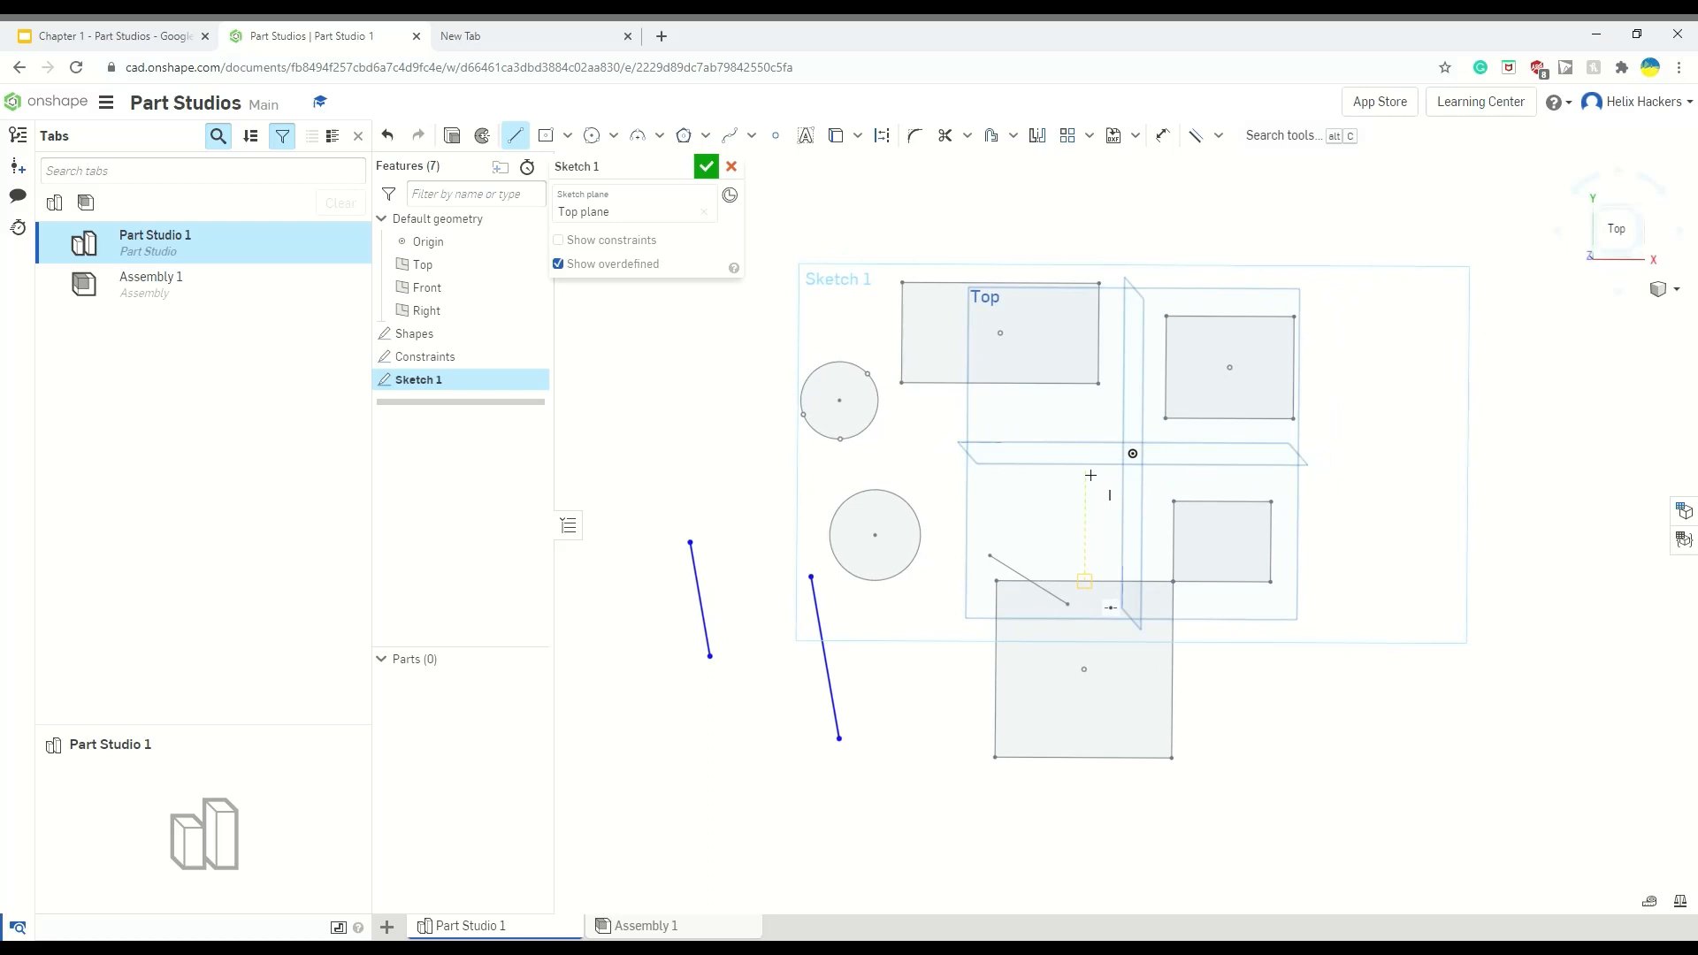
pyautogui.click(699, 784)
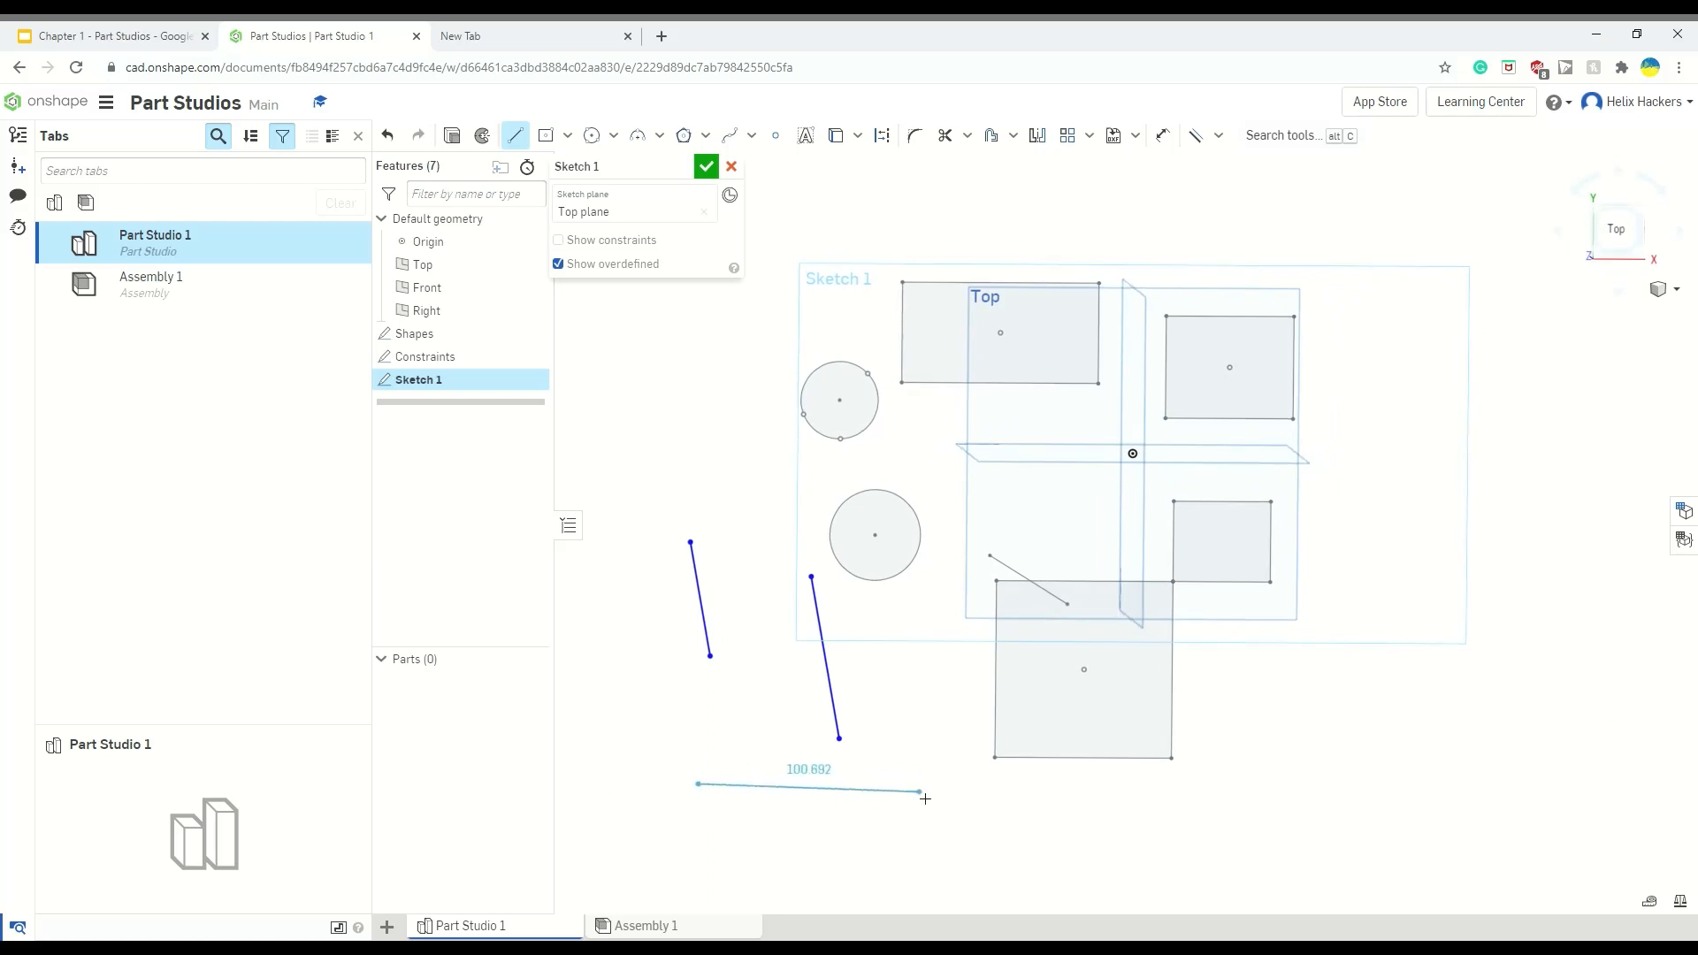
pyautogui.click(1219, 136)
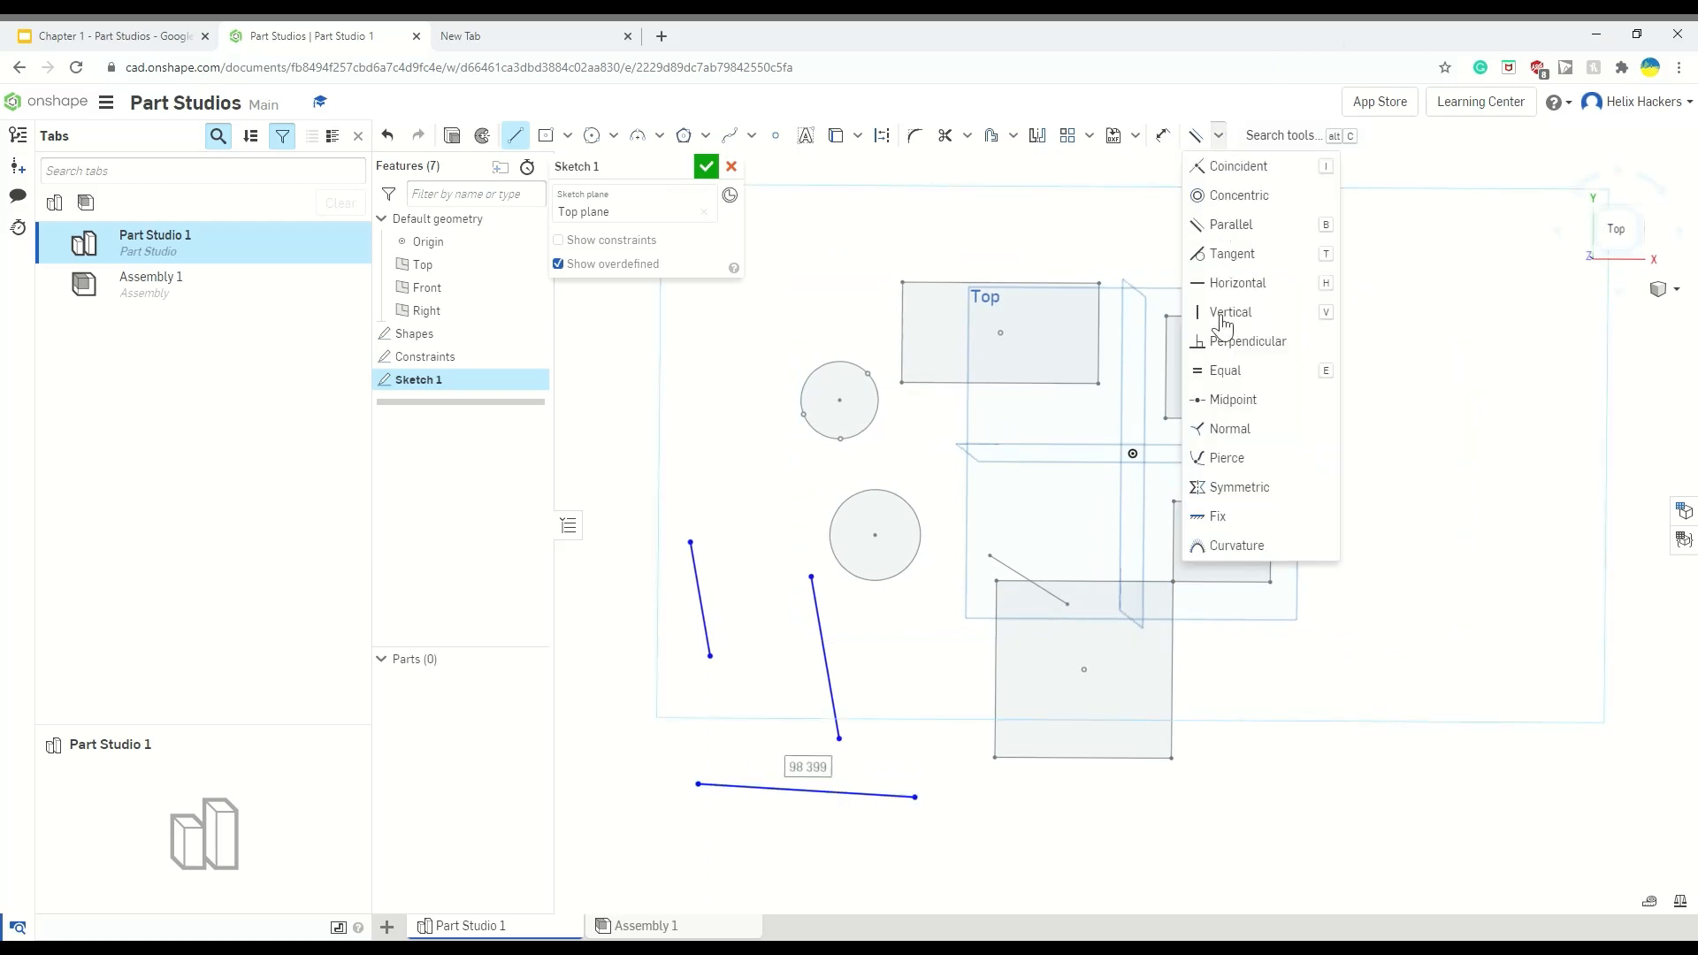
pyautogui.click(1242, 292)
pyautogui.click(809, 791)
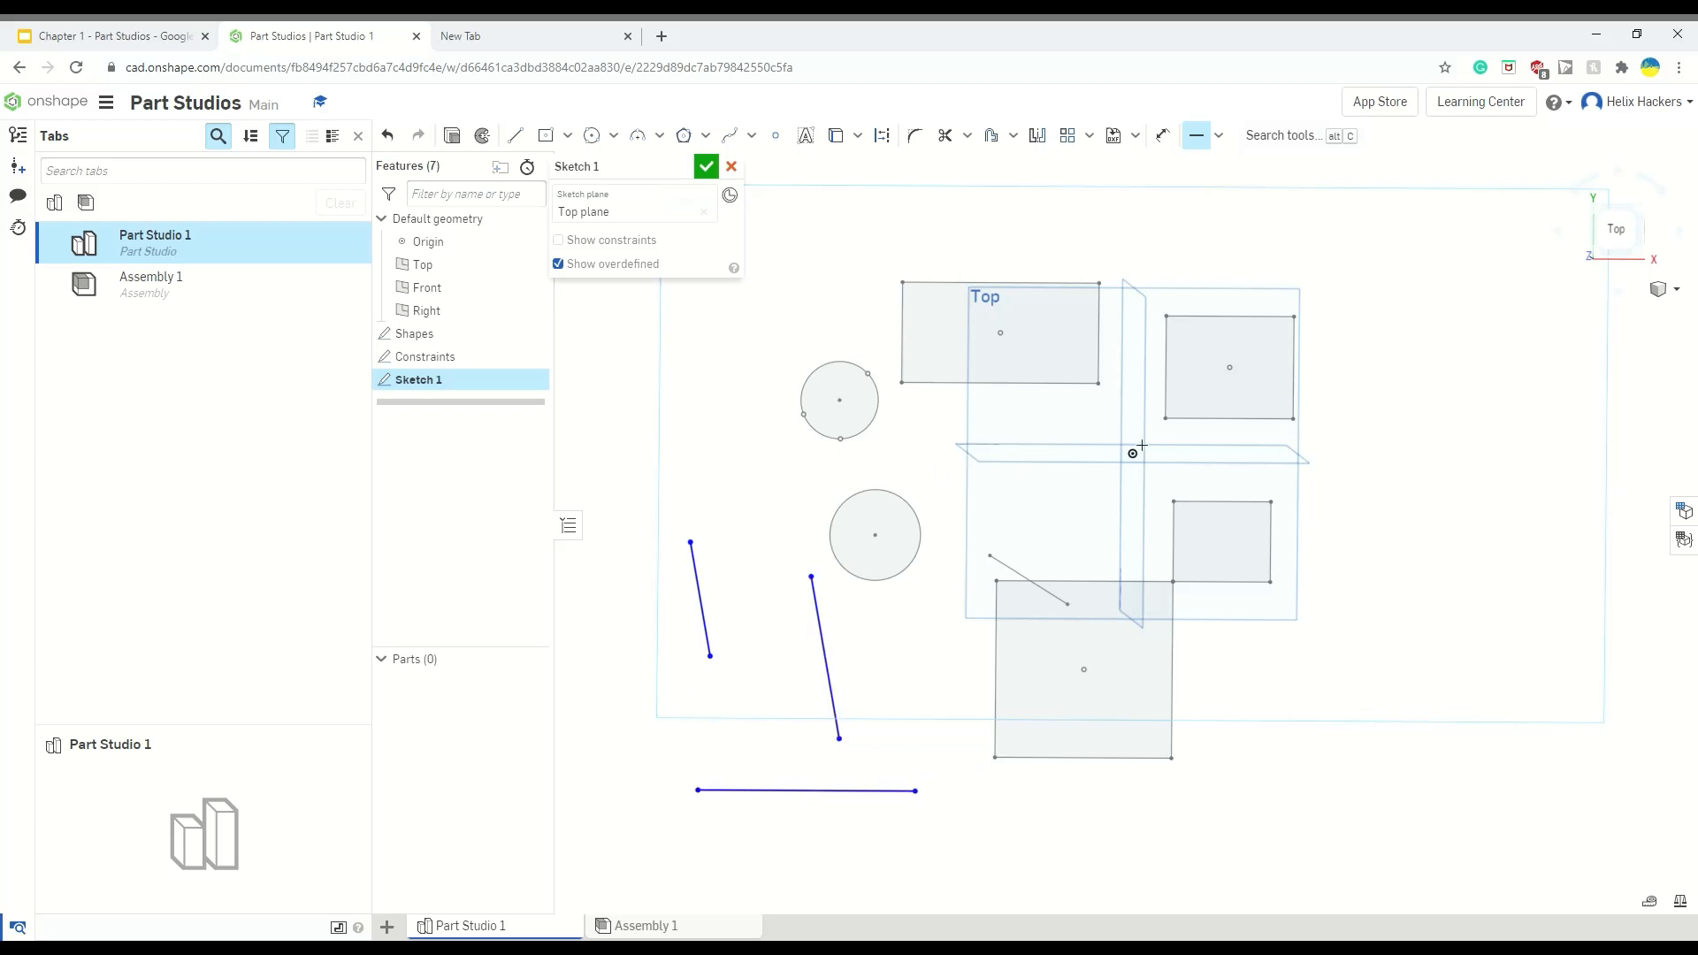
# Step: Draw a line about 96 mm long above and left of the circles, using the inferred Horizontal constraint
pyautogui.moveTo(1142, 445)
pyautogui.mouseDown(button='right')
pyautogui.moveTo(1076, 368)
pyautogui.moveTo(1077, 326)
pyautogui.moveTo(1095, 390)
pyautogui.moveTo(1076, 373)
pyautogui.mouseUp(button='right')
pyautogui.click(1227, 136)
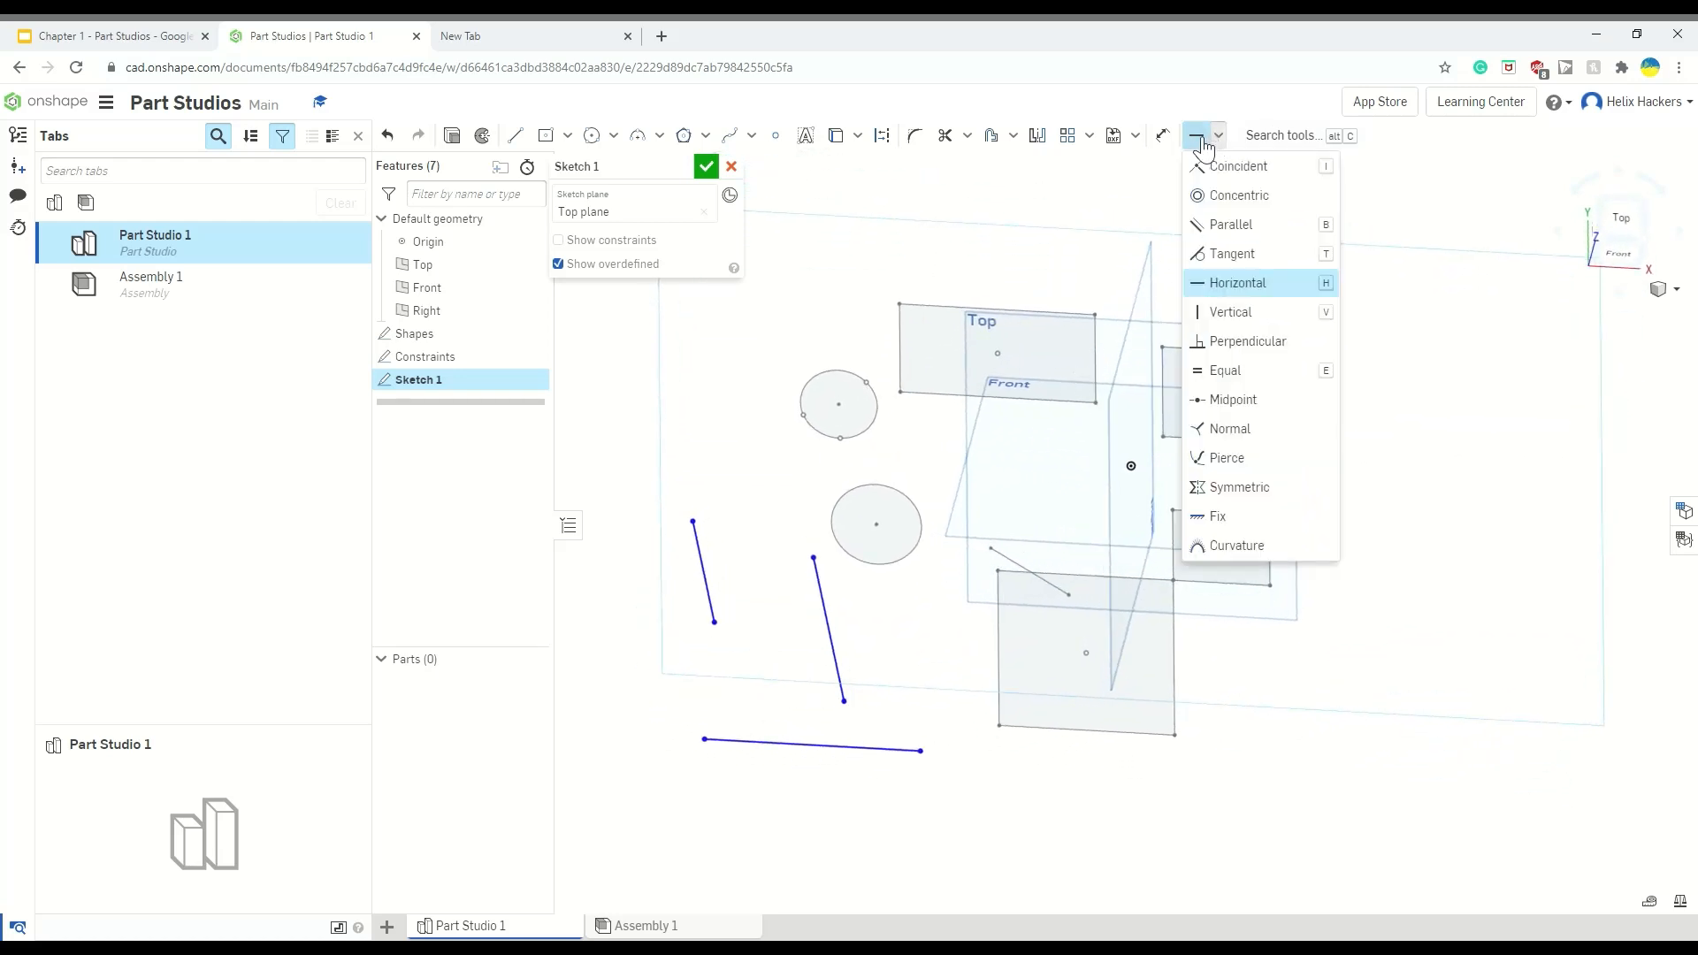
pyautogui.click(515, 136)
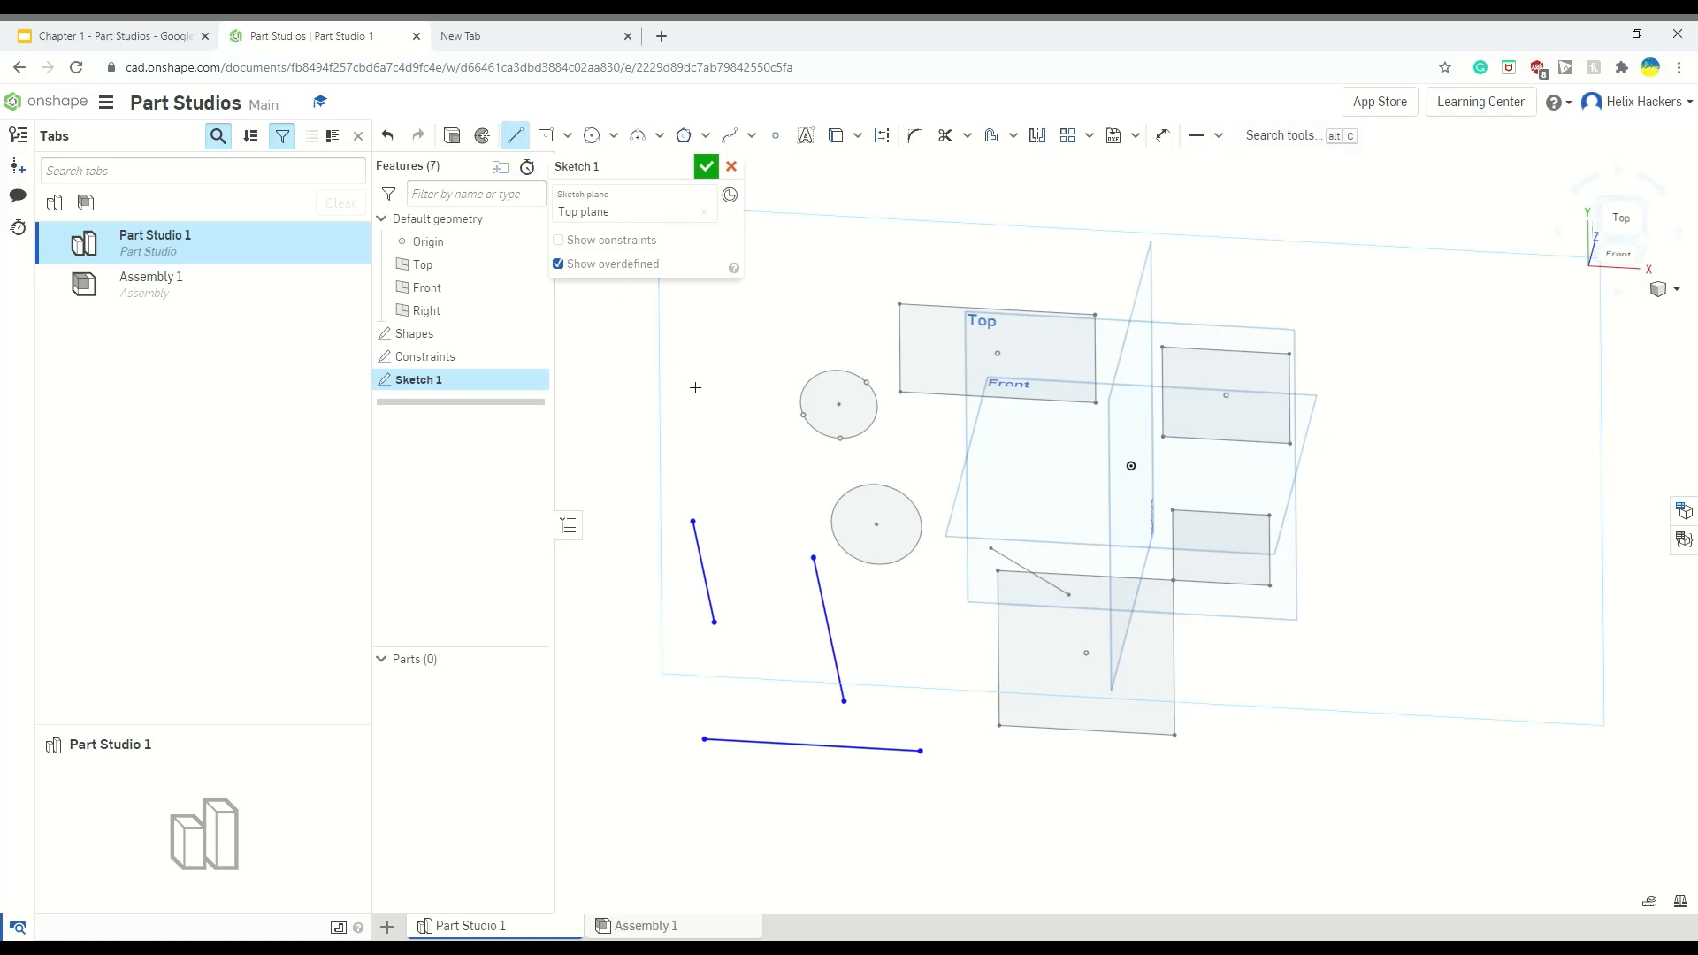
pyautogui.press('n')
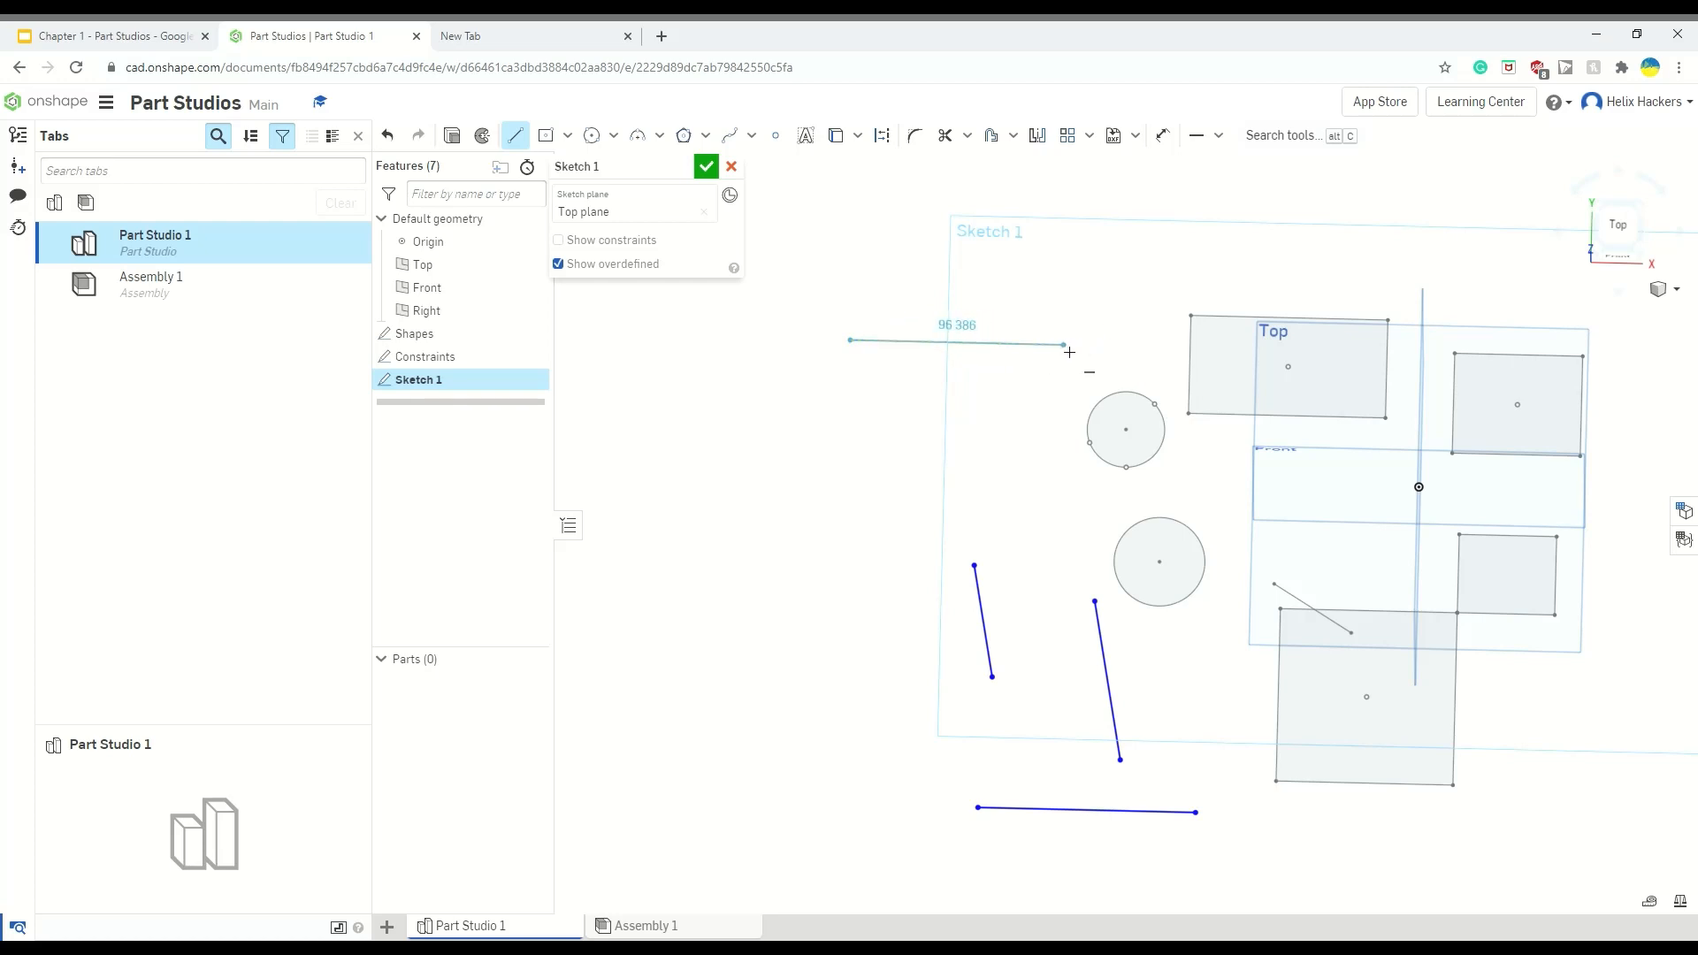
pyautogui.click(1067, 350)
pyautogui.click(515, 135)
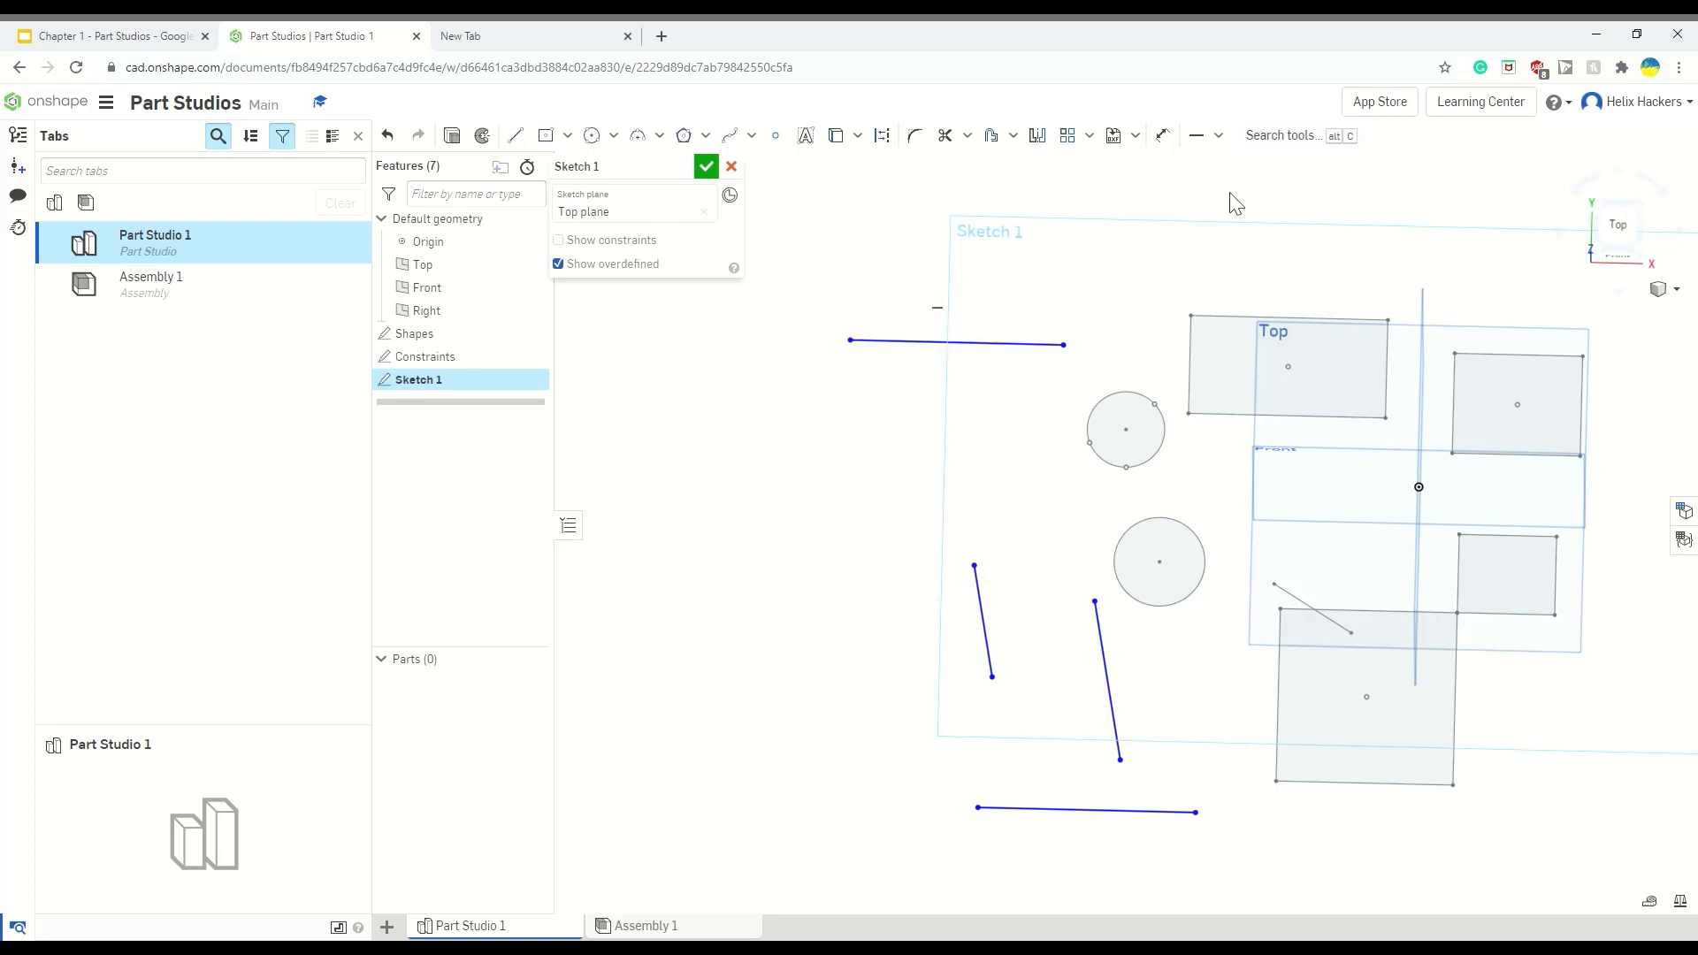
# Step: Draw a slanted line about 79 mm long below the upper horizontal line's left end and apply a Vertical constraint to it
pyautogui.click(1218, 136)
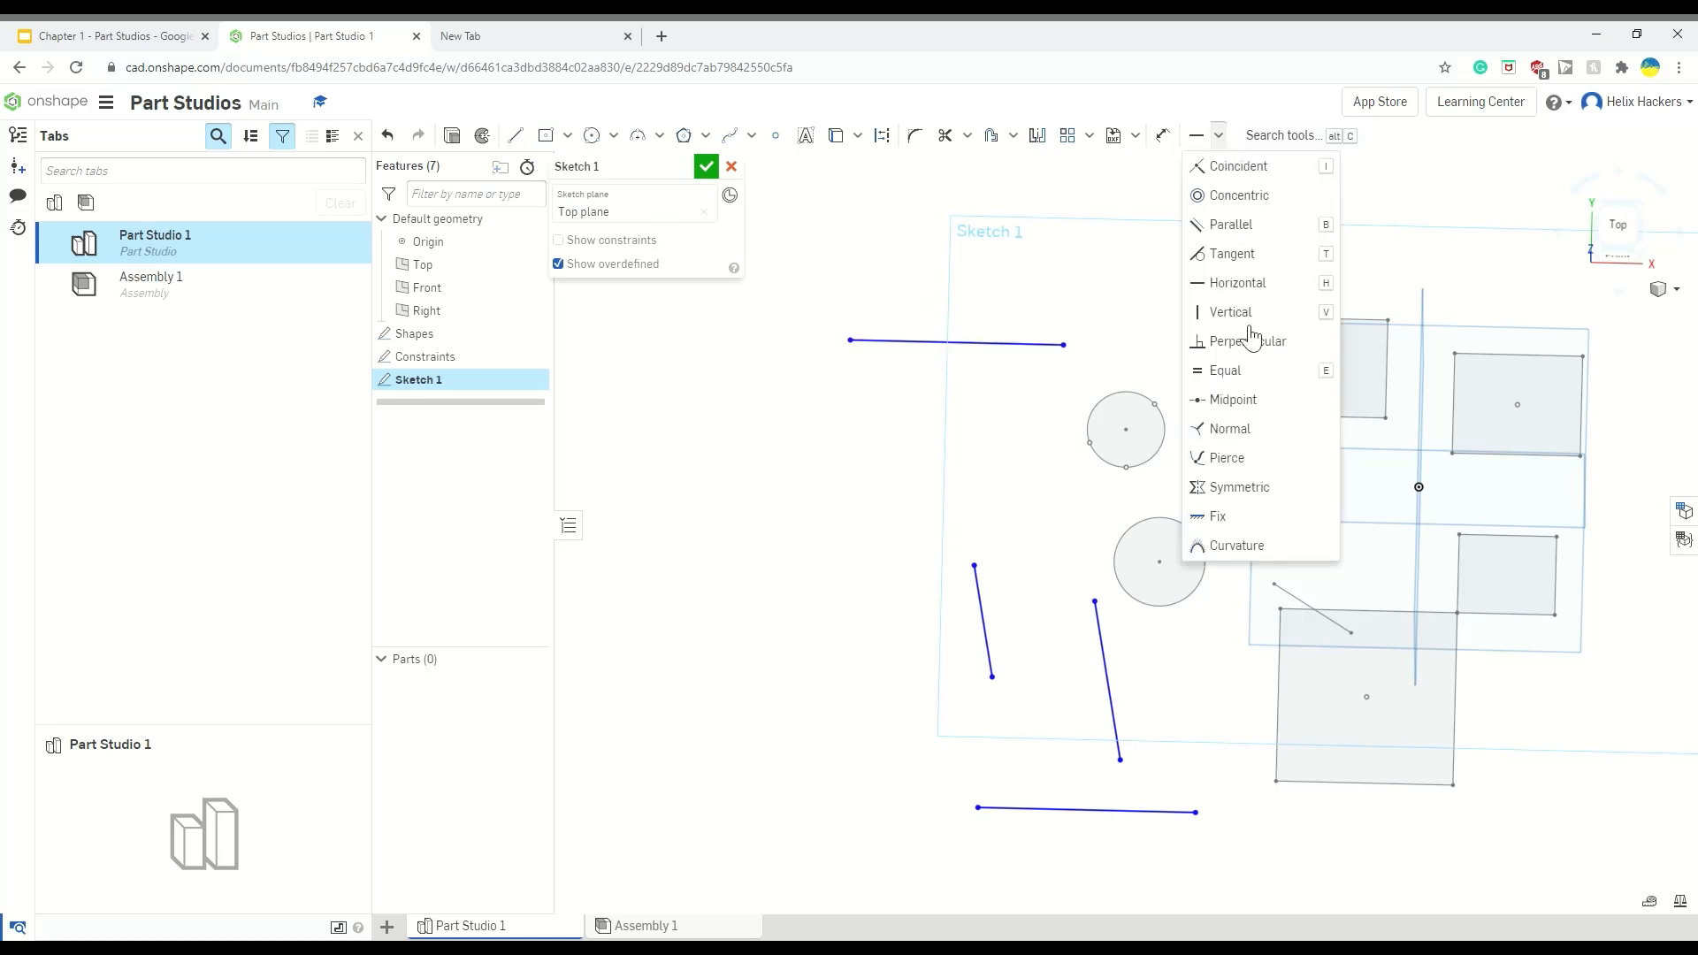
pyautogui.click(515, 135)
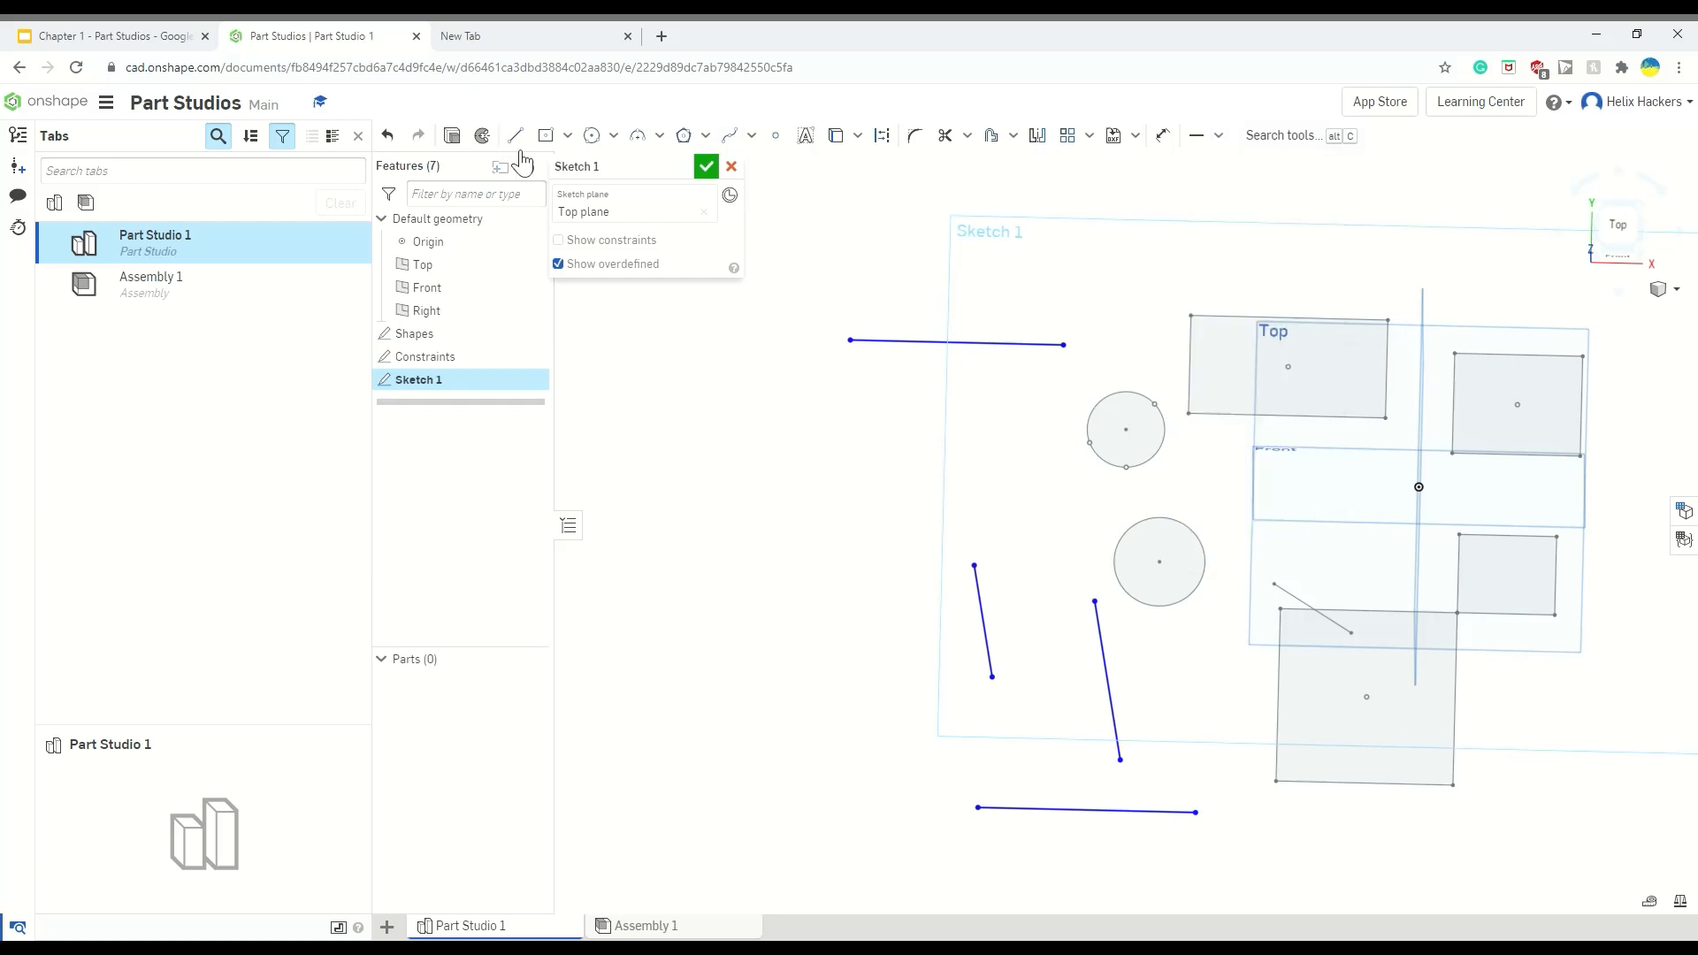
pyautogui.click(804, 380)
pyautogui.click(753, 543)
pyautogui.click(1219, 136)
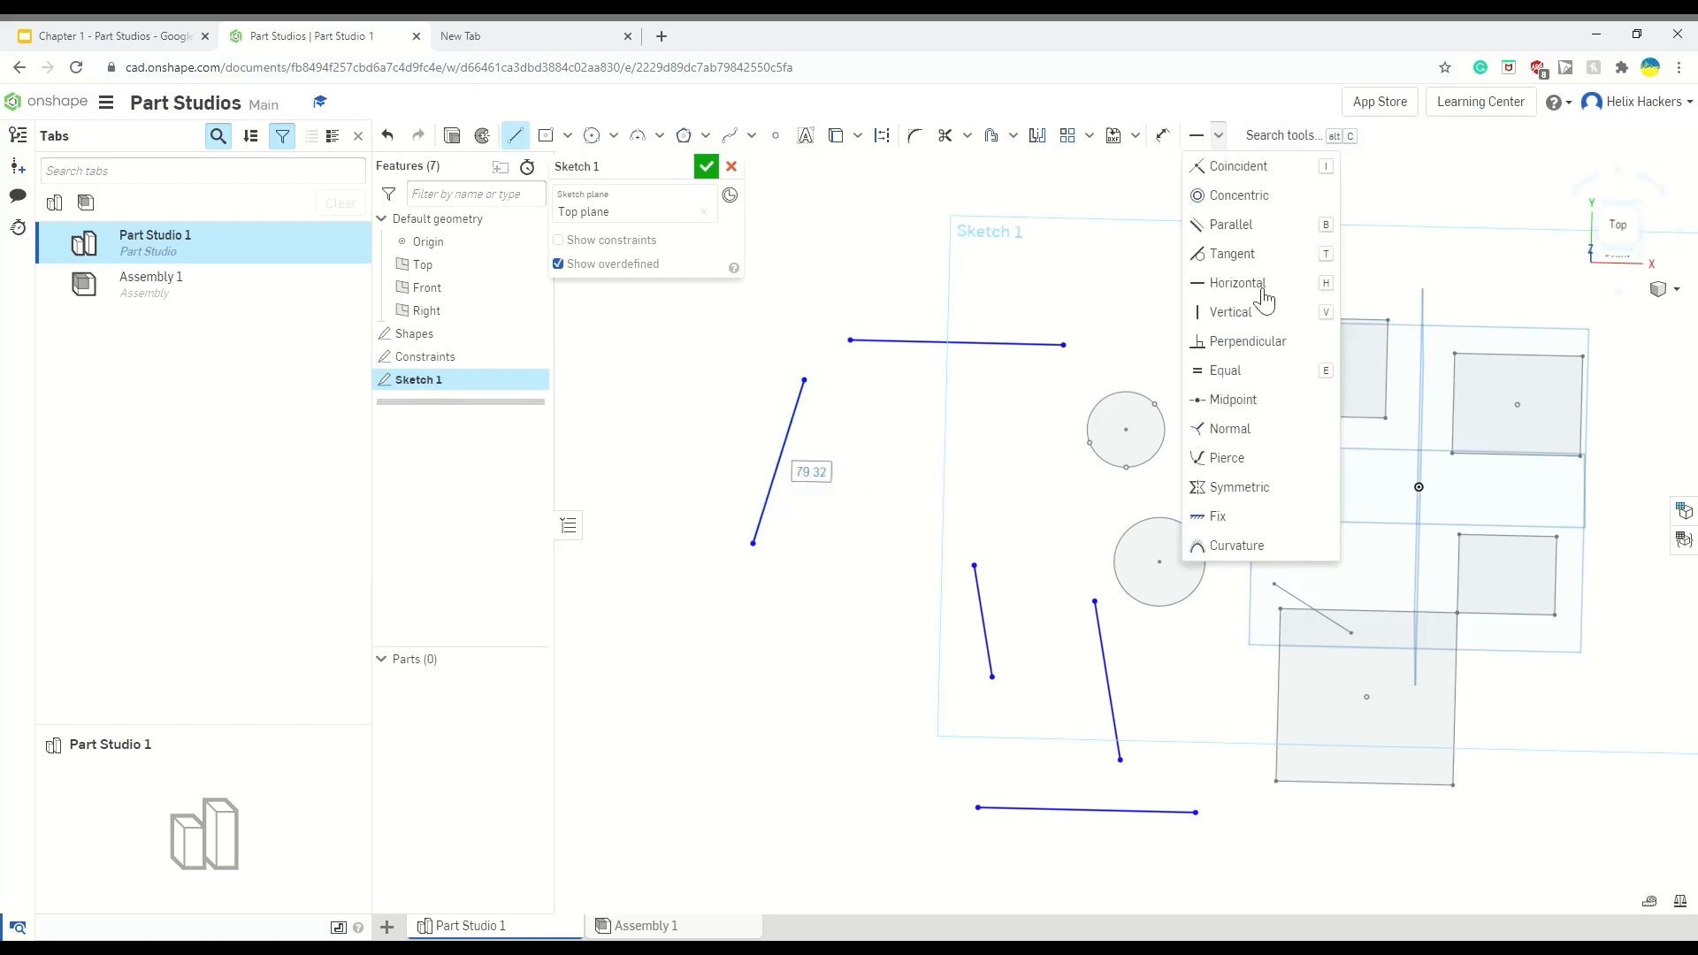
pyautogui.click(1254, 320)
pyautogui.click(787, 442)
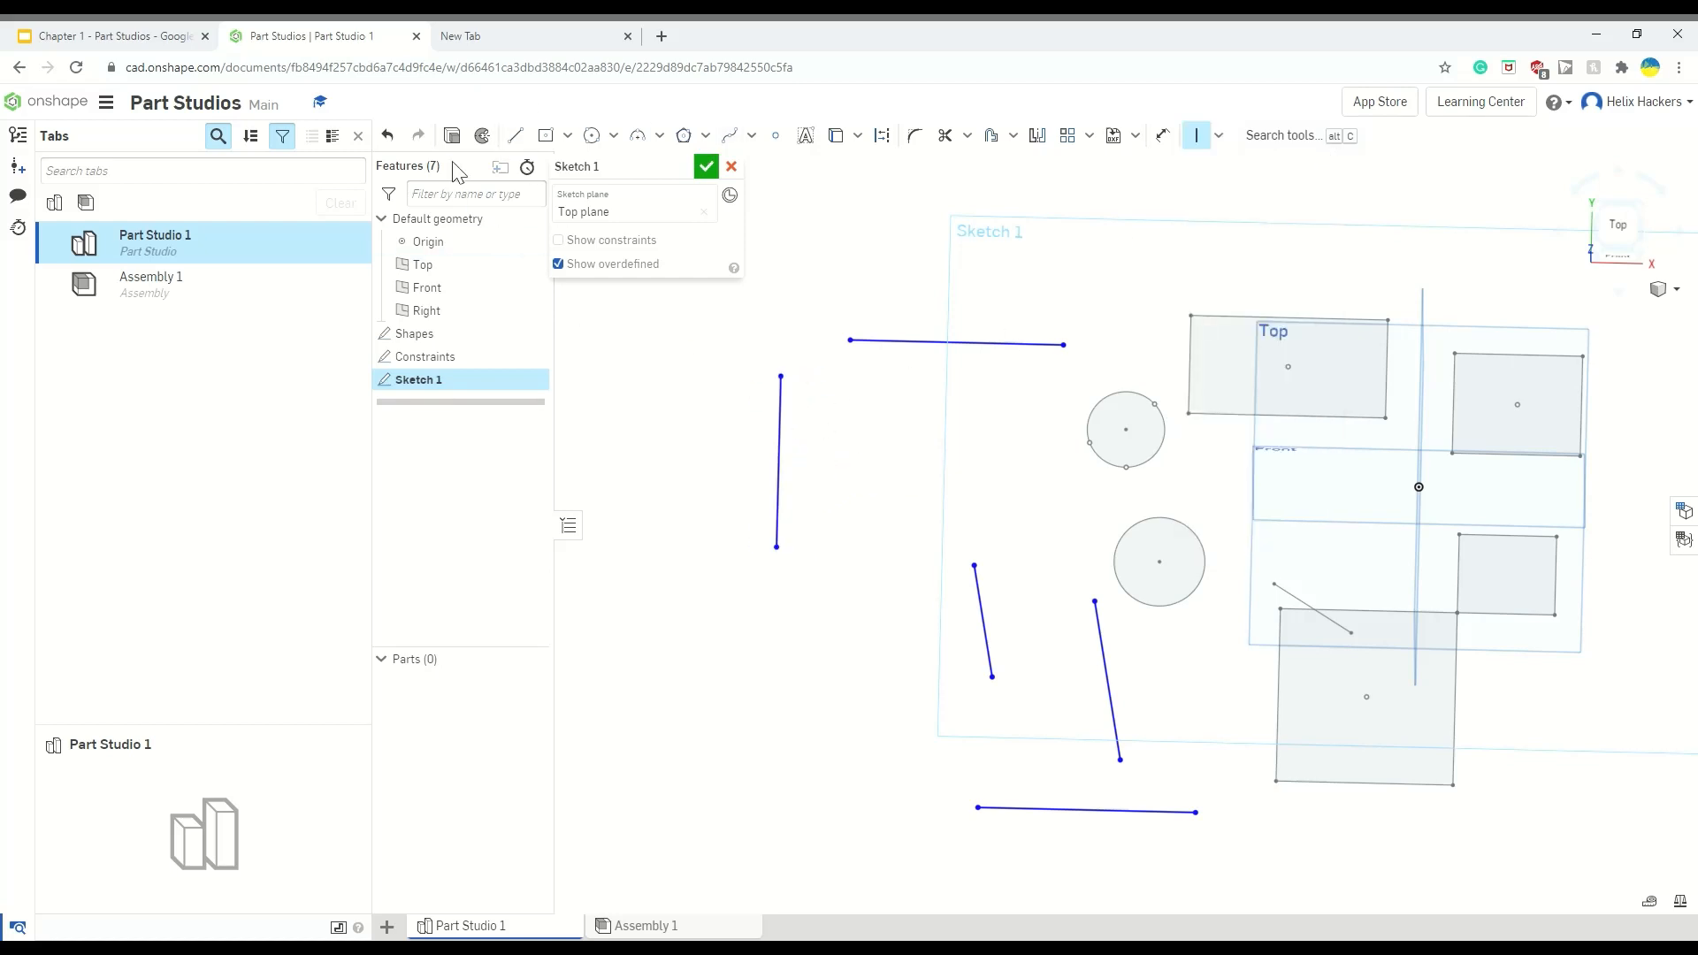
# Step: Draw a line about 77 mm long between the vertical line and the circles, using the inferred Perpendicular constraint to the upper horizontal line
pyautogui.click(509, 137)
pyautogui.click(908, 381)
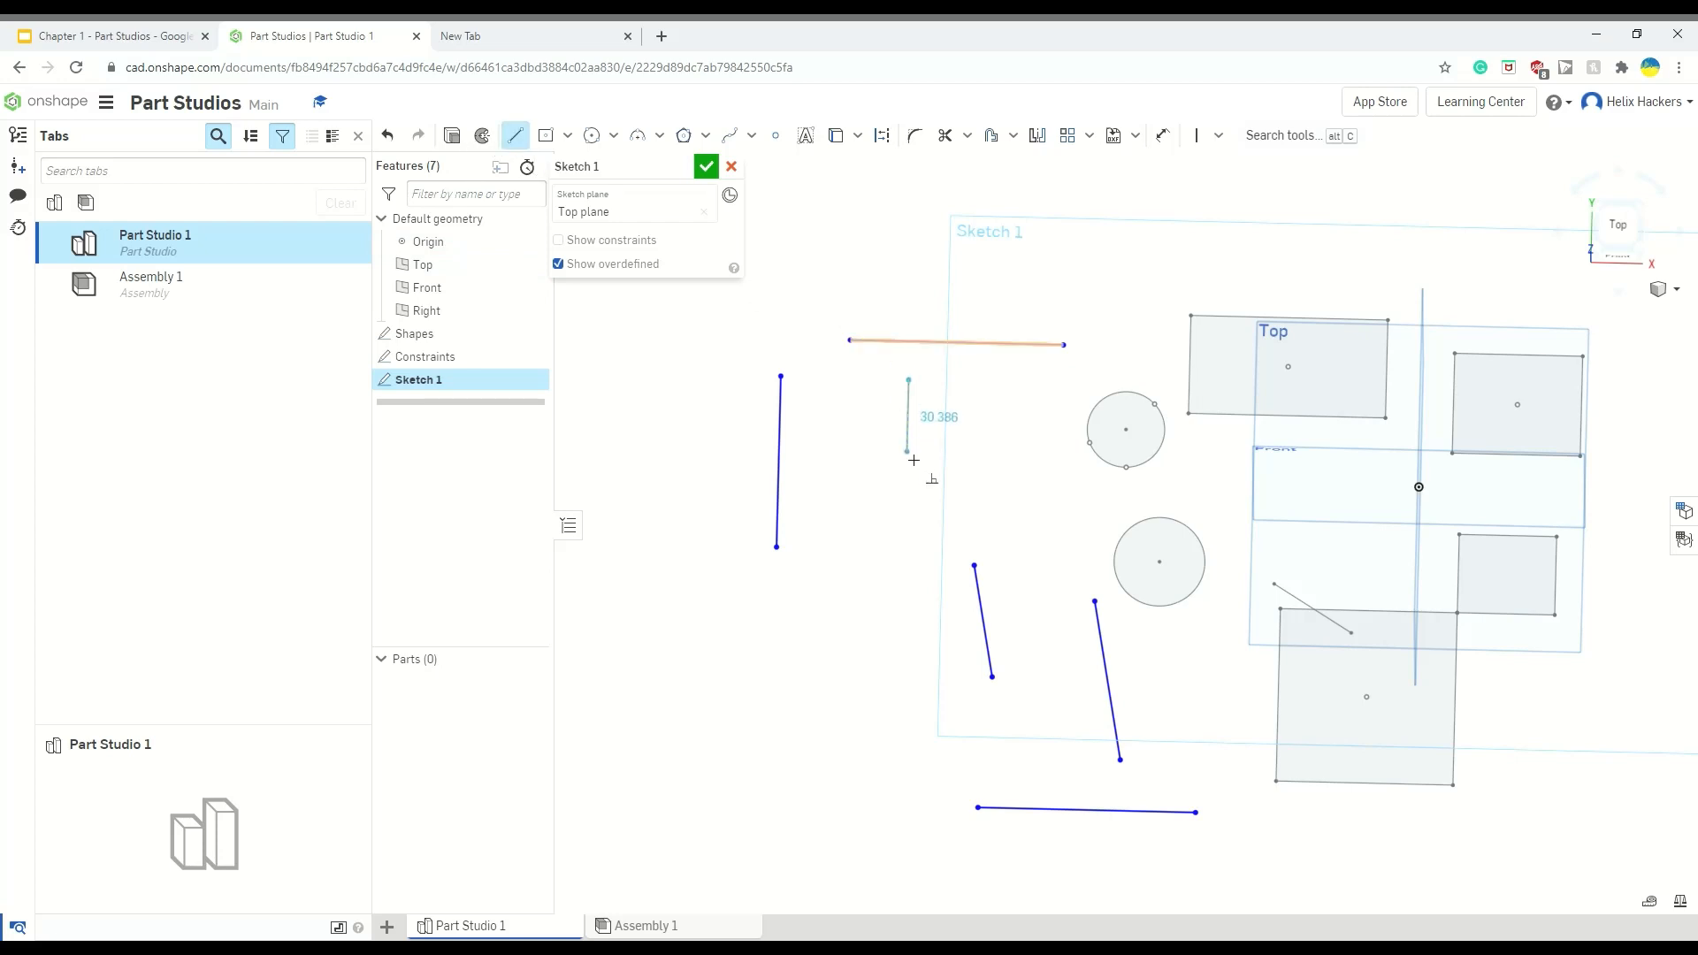
pyautogui.click(917, 549)
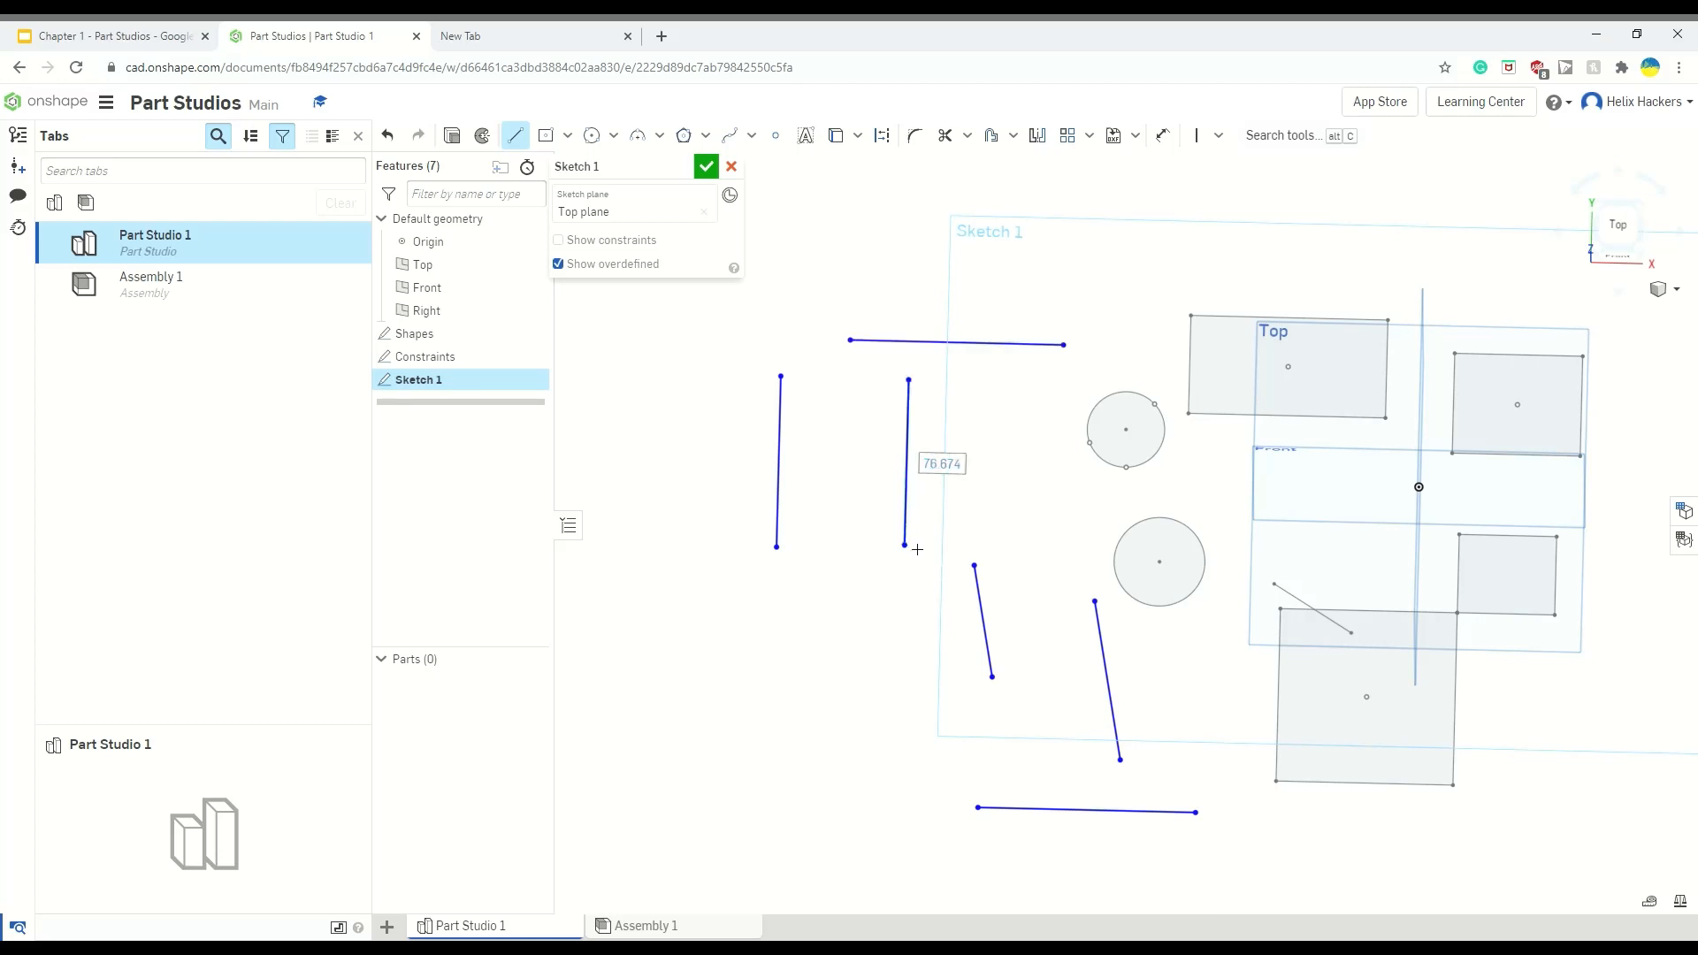
pyautogui.click(516, 136)
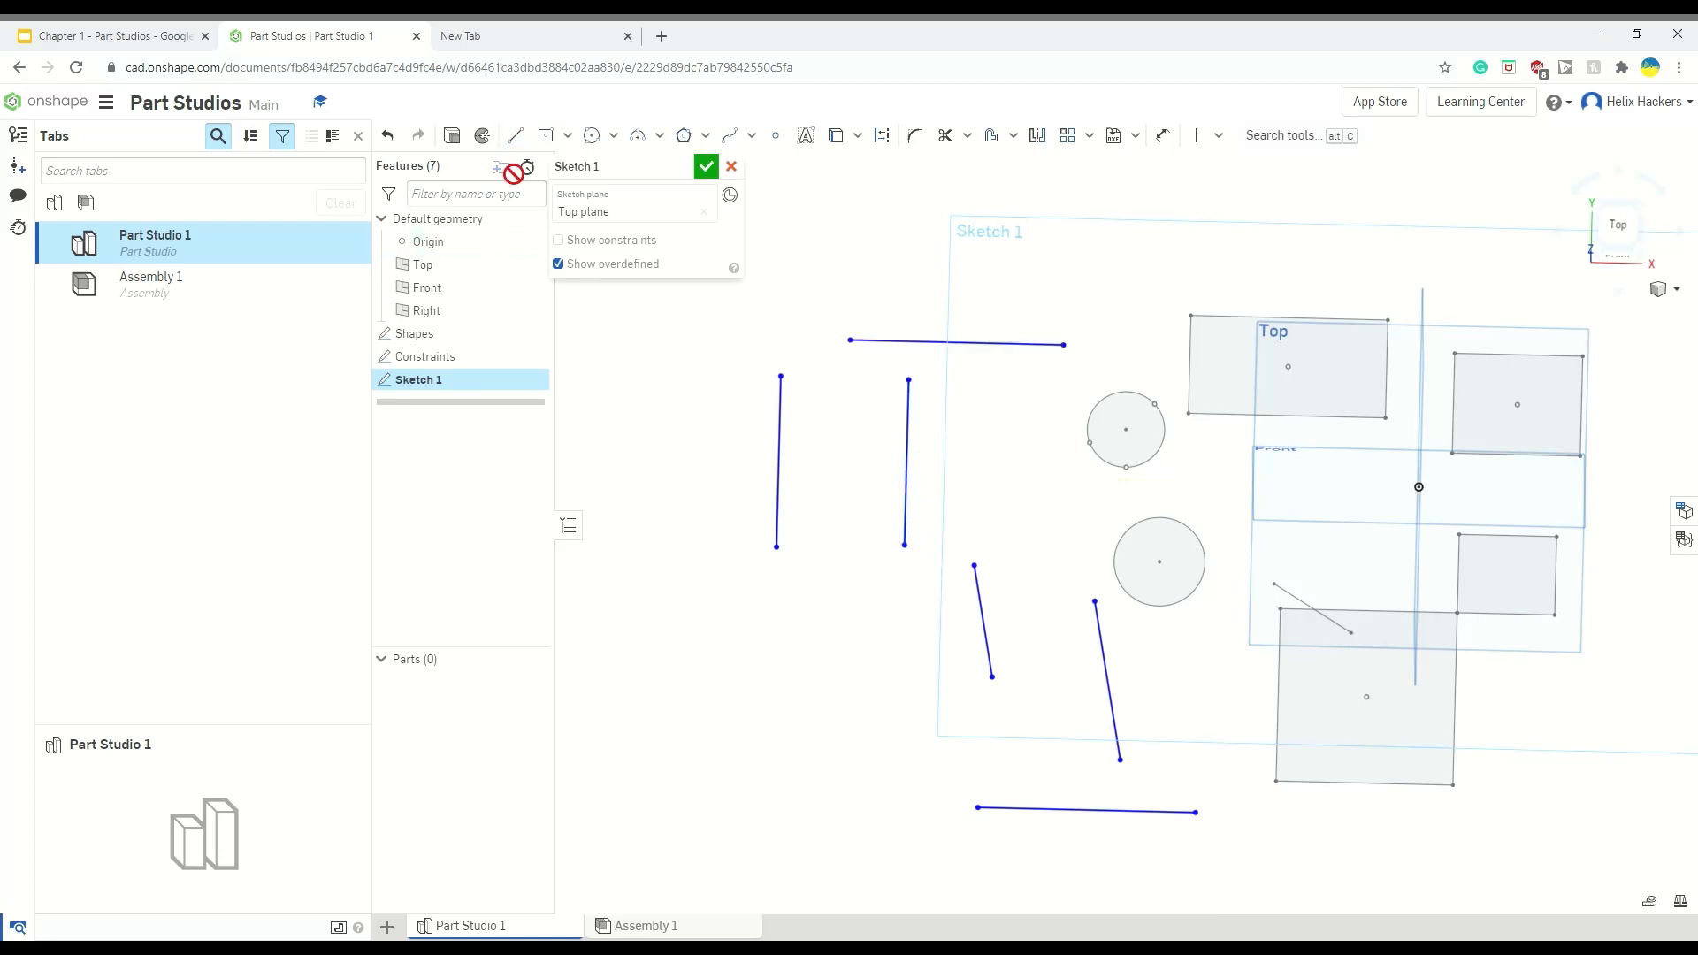
# Step: Switch to the Google Slides presentation and read the Line Constraints Checkpoint task
pyautogui.click(80, 33)
pyautogui.click(583, 408)
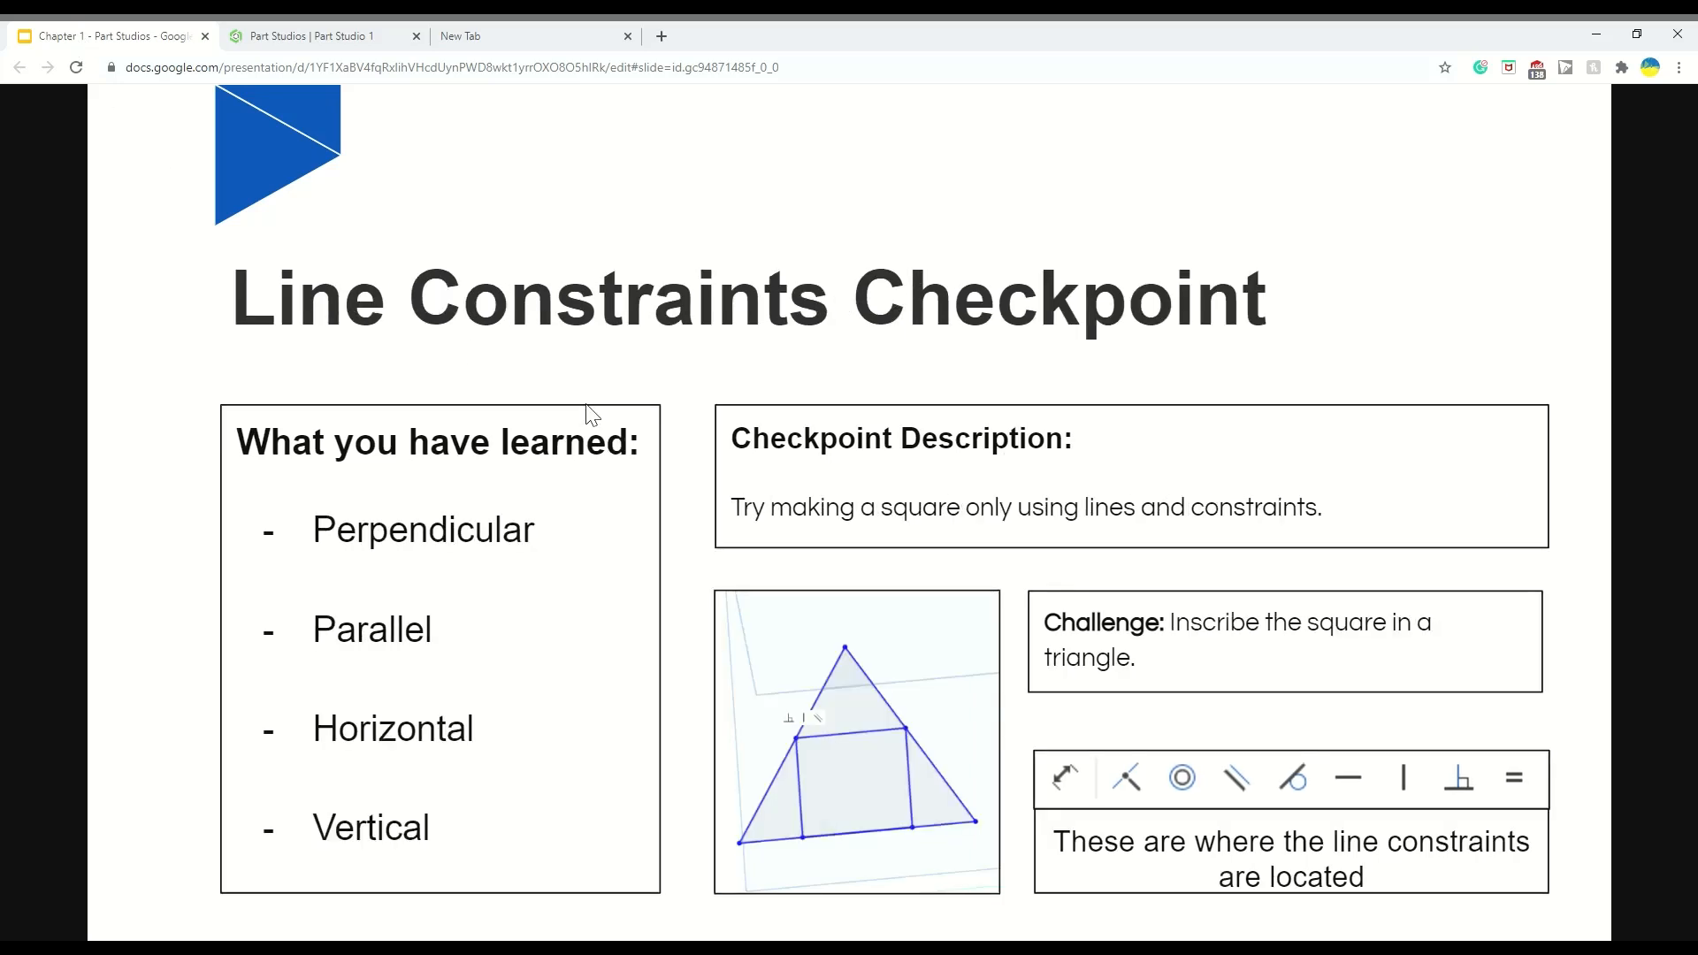
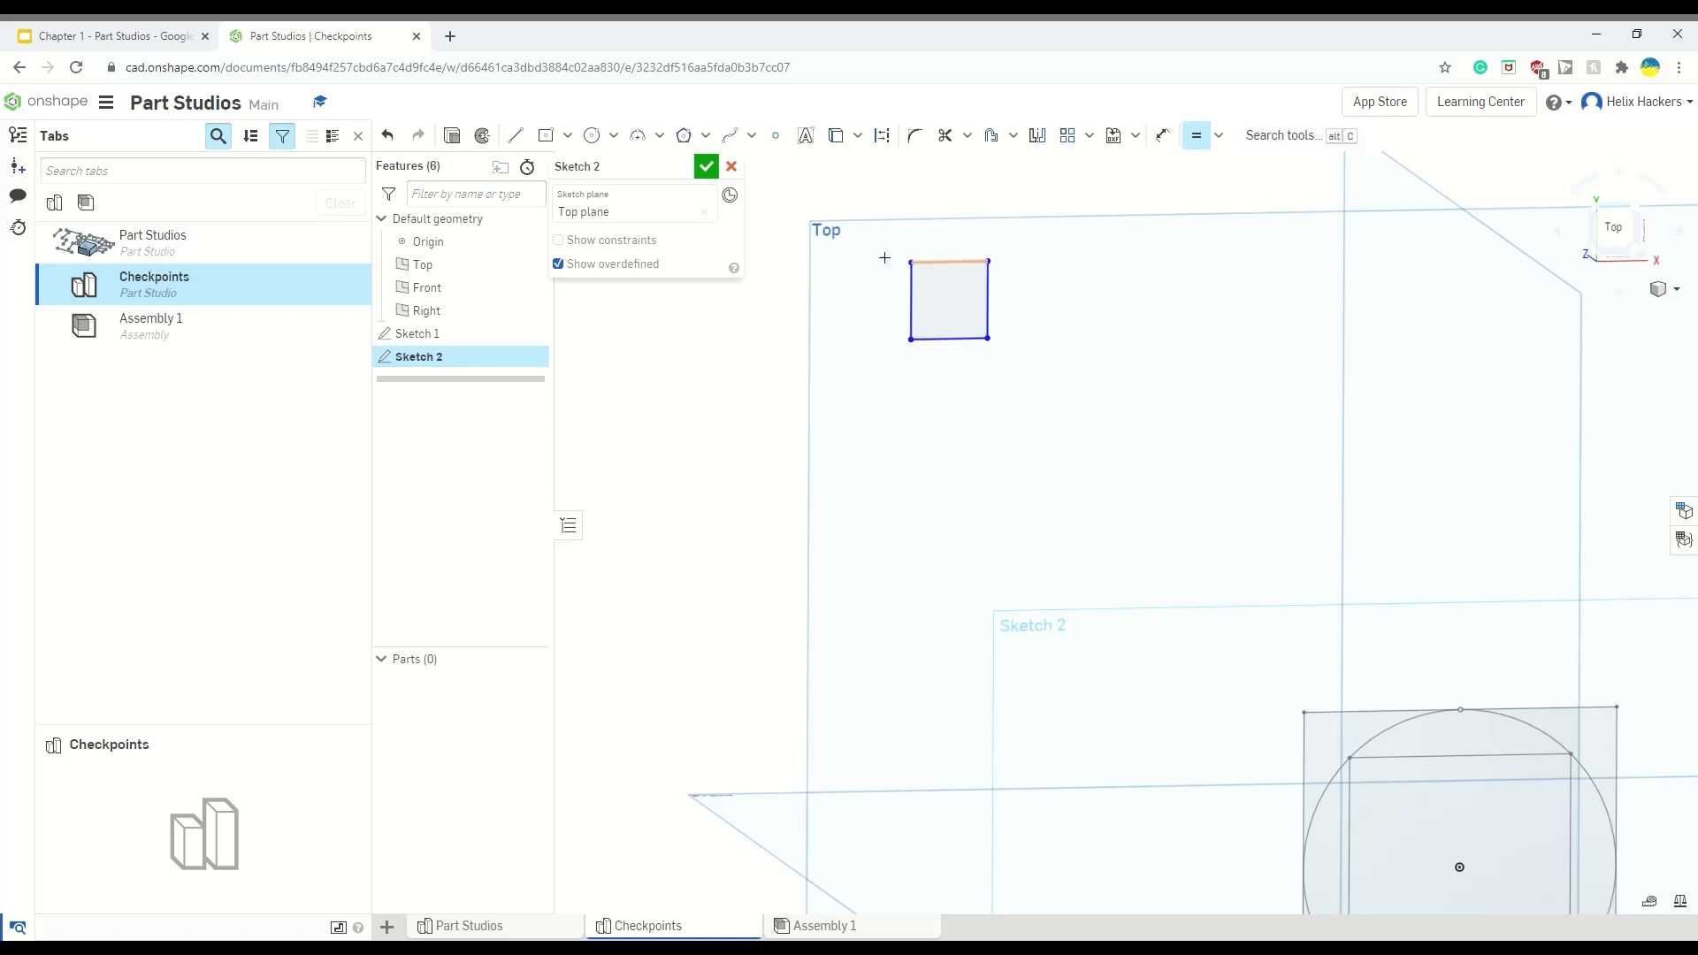
# Step: Check the inscribed-square challenge on the Line Constraints Checkpoint slide in Google Slides and return to the Onshape sketch
pyautogui.moveTo(846, 390); pyautogui.dragTo(862, 548, button='middle')
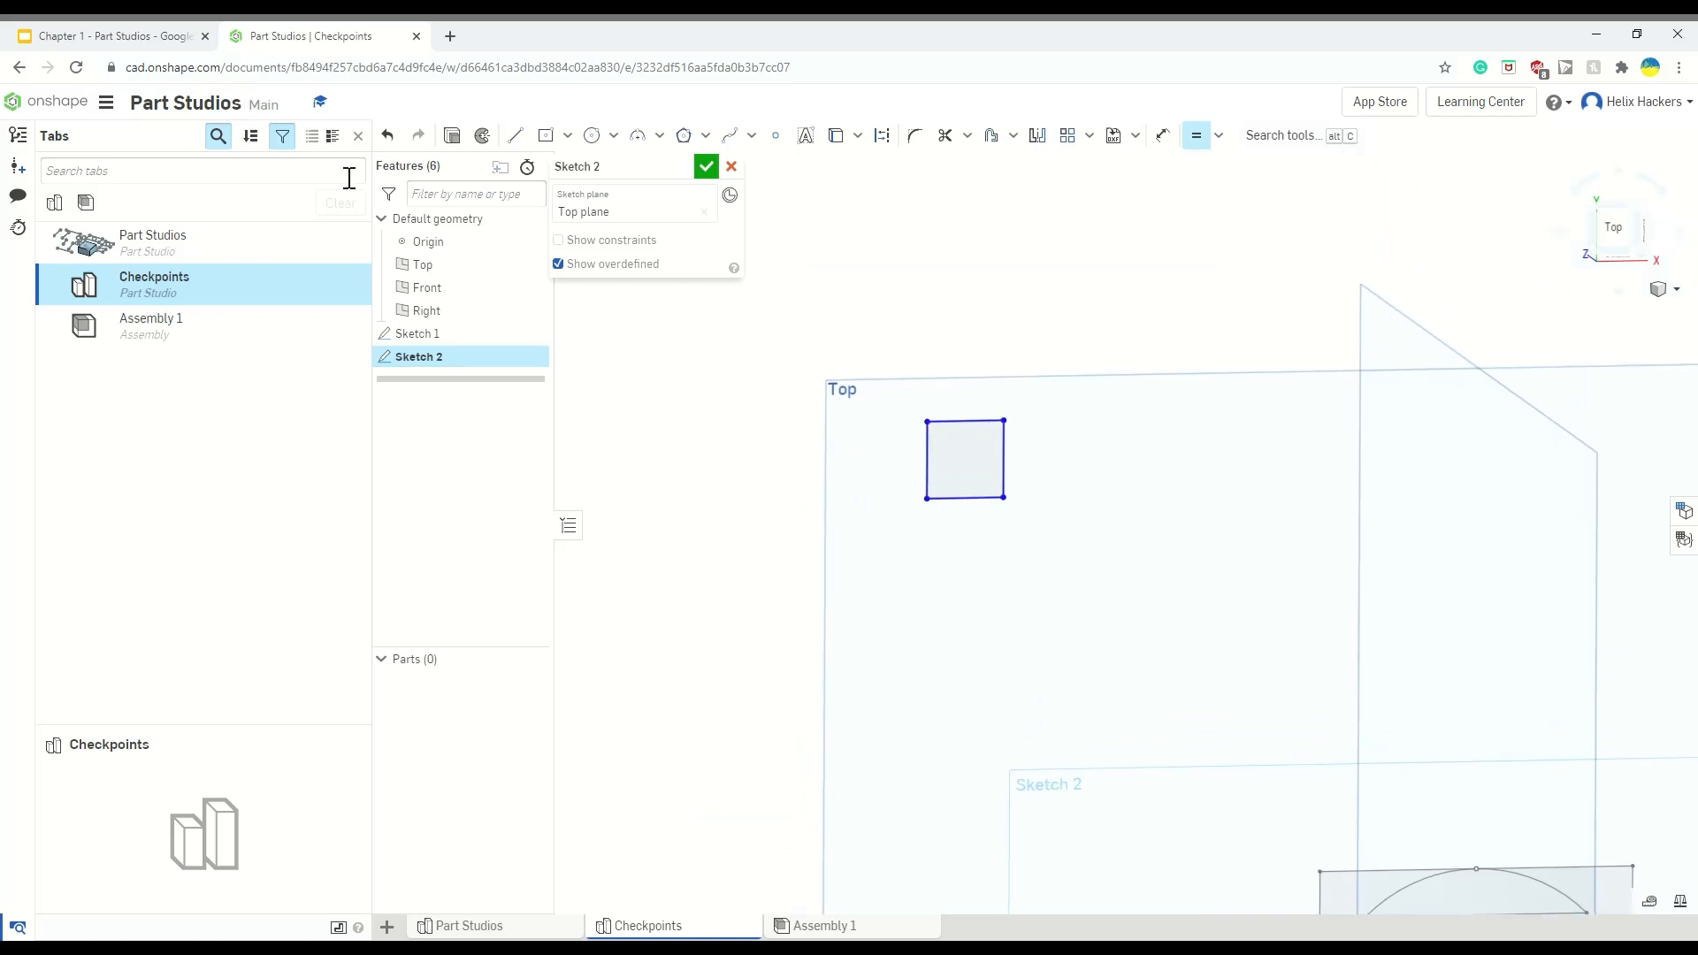
pyautogui.click(113, 37)
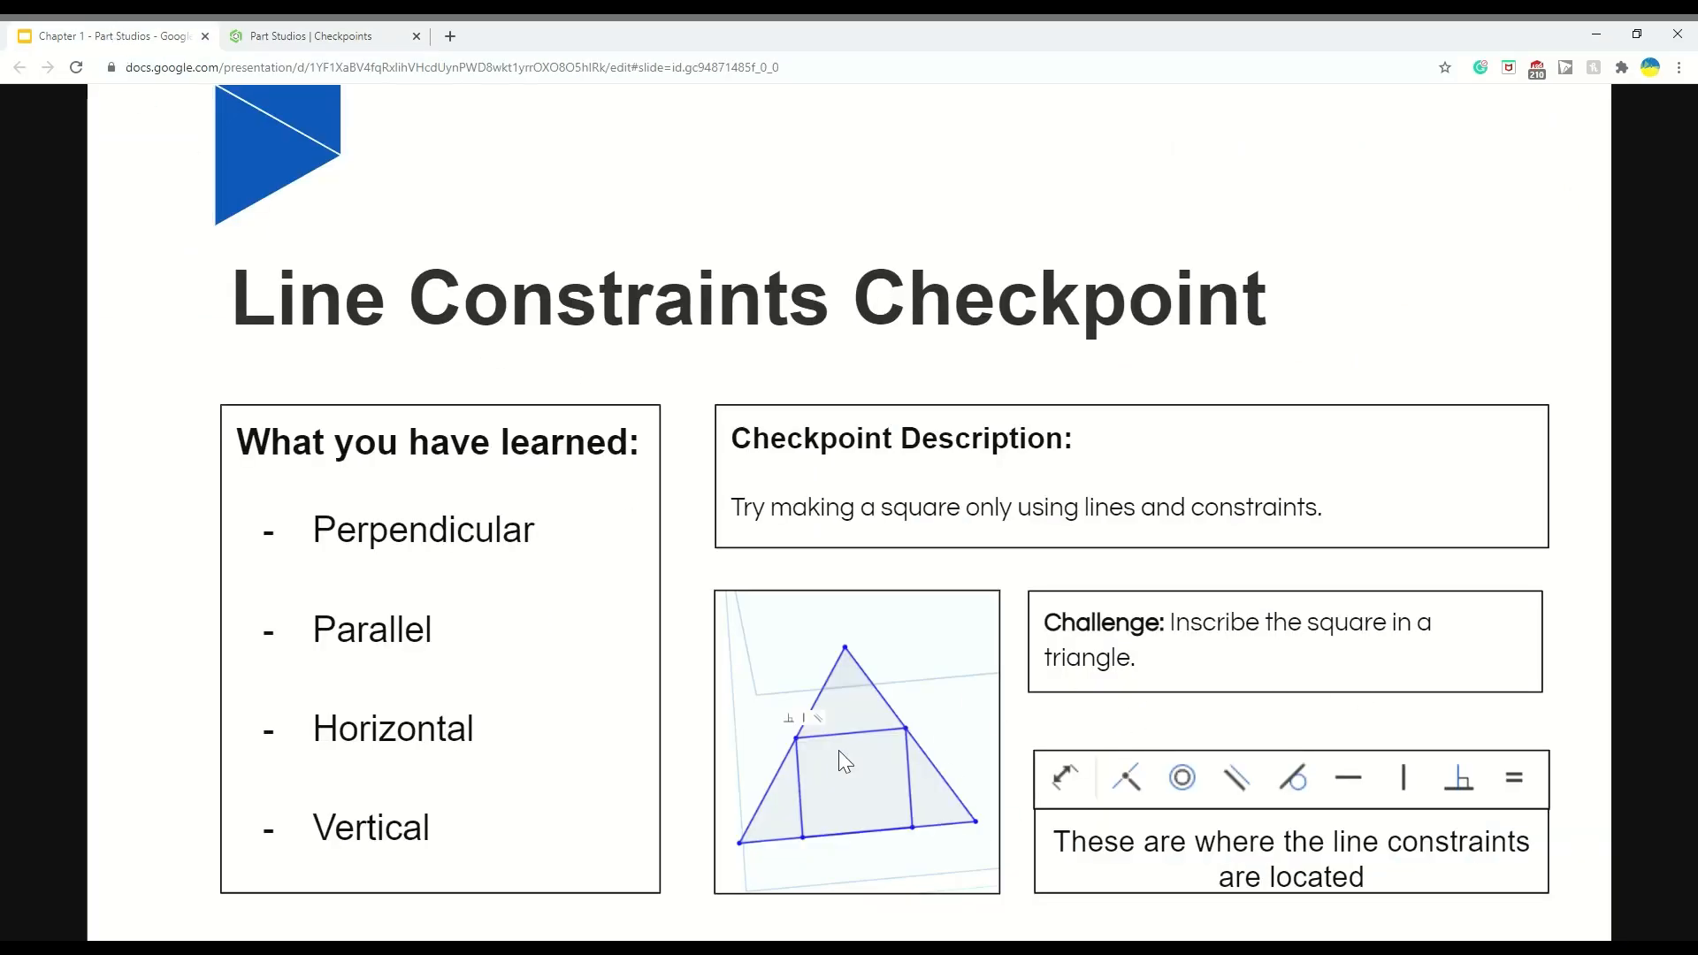
pyautogui.click(270, 34)
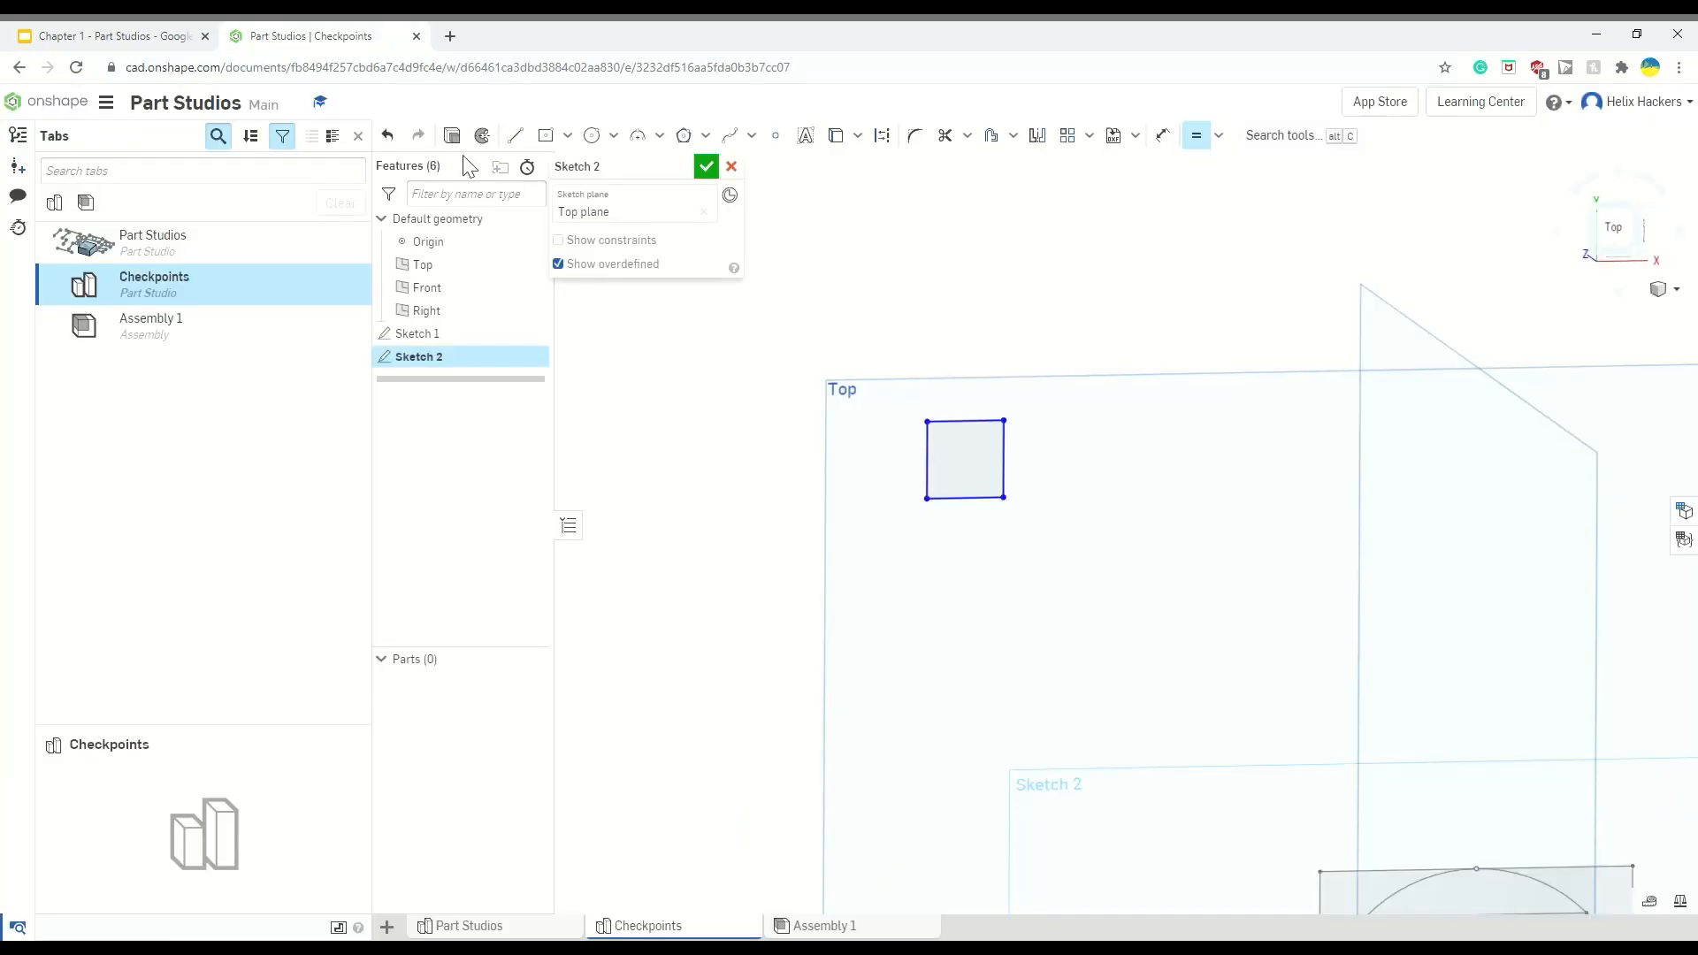
# Step: Draw a closed triangle from three lines to the right of the square, with a base about 17 mm and right side about 18 mm
pyautogui.click(515, 136)
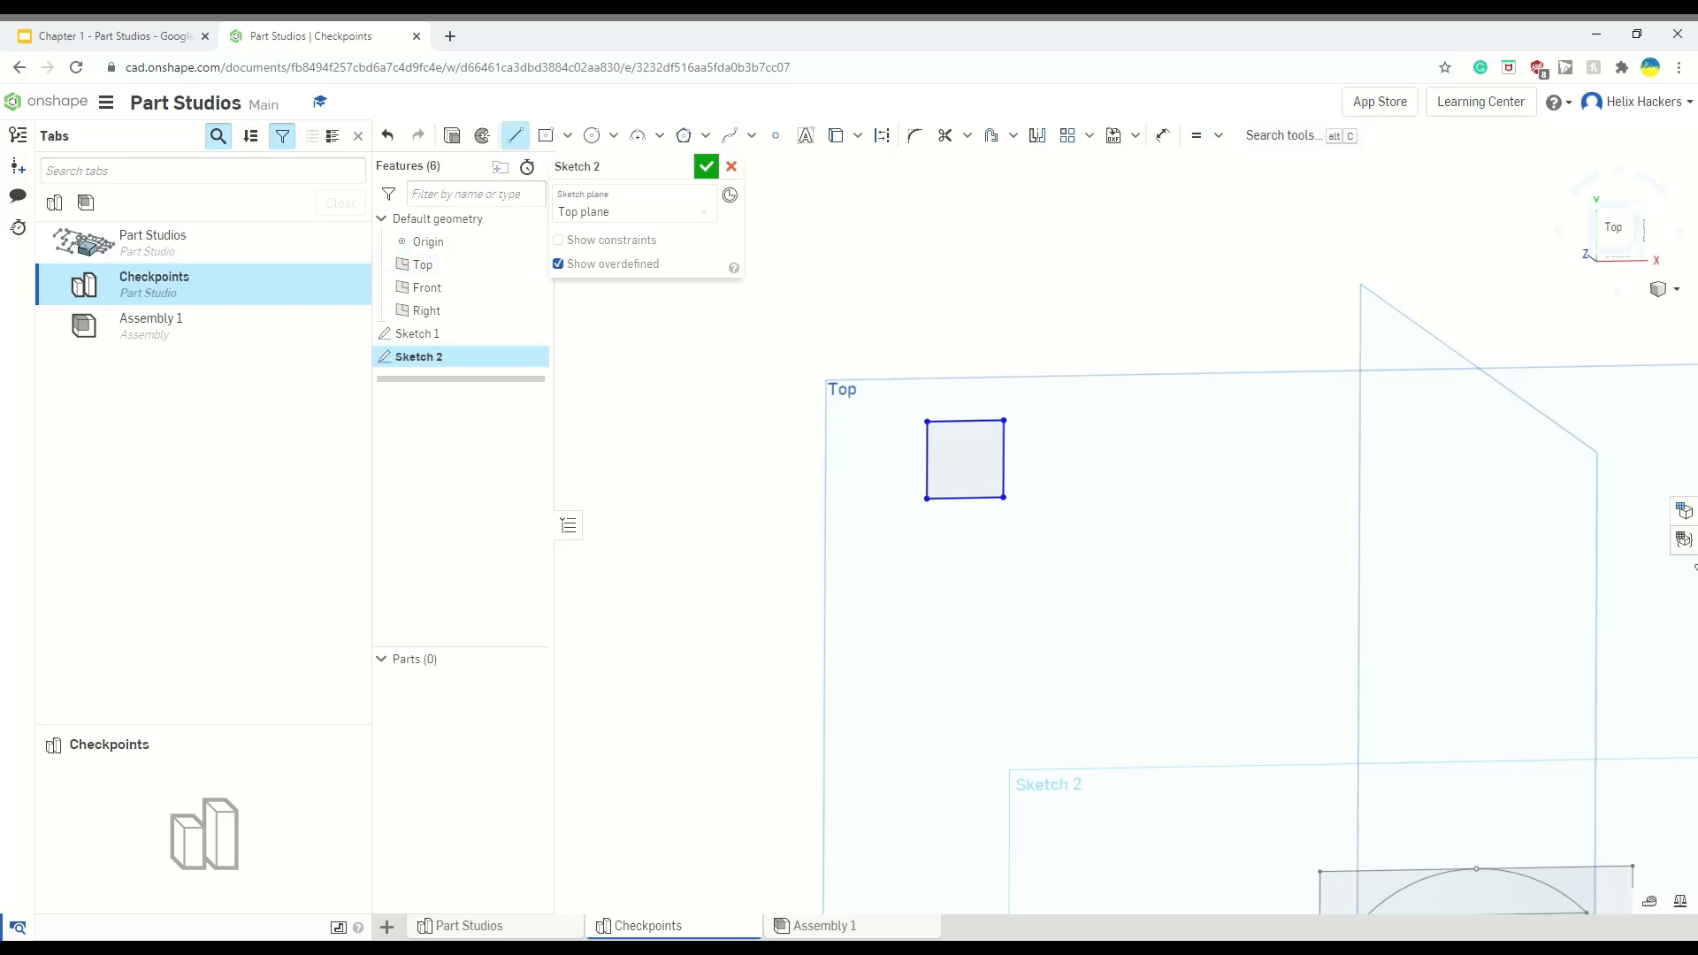
pyautogui.click(1221, 446)
pyautogui.click(1159, 575)
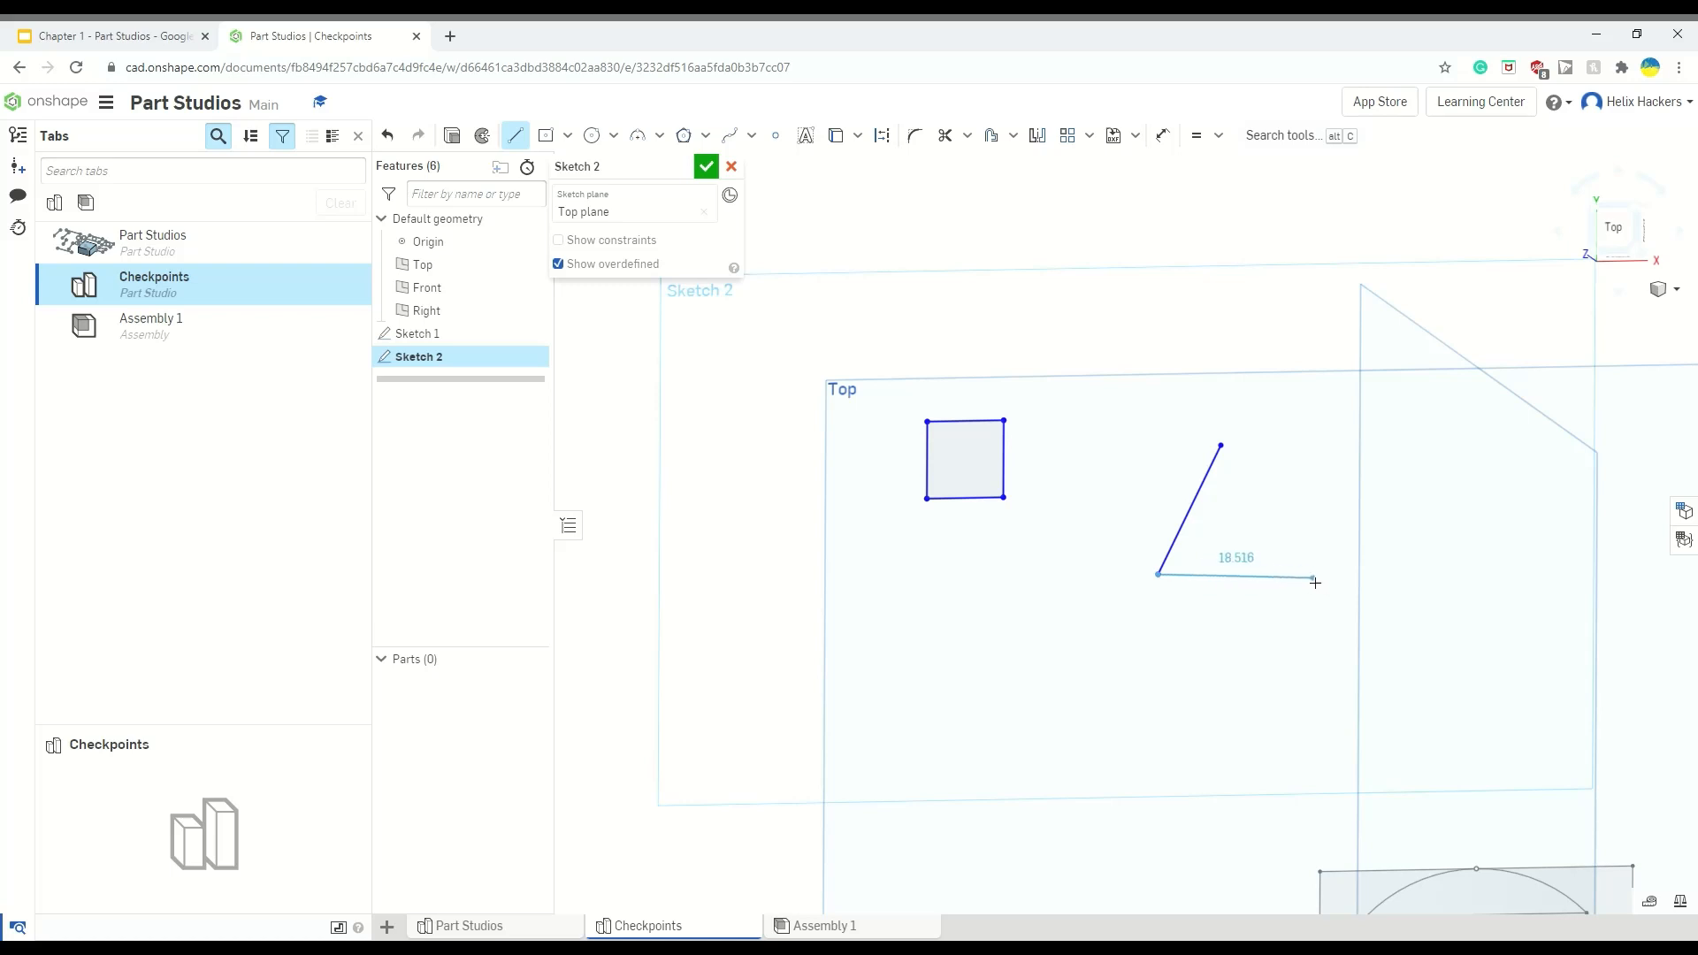
pyautogui.click(1306, 571)
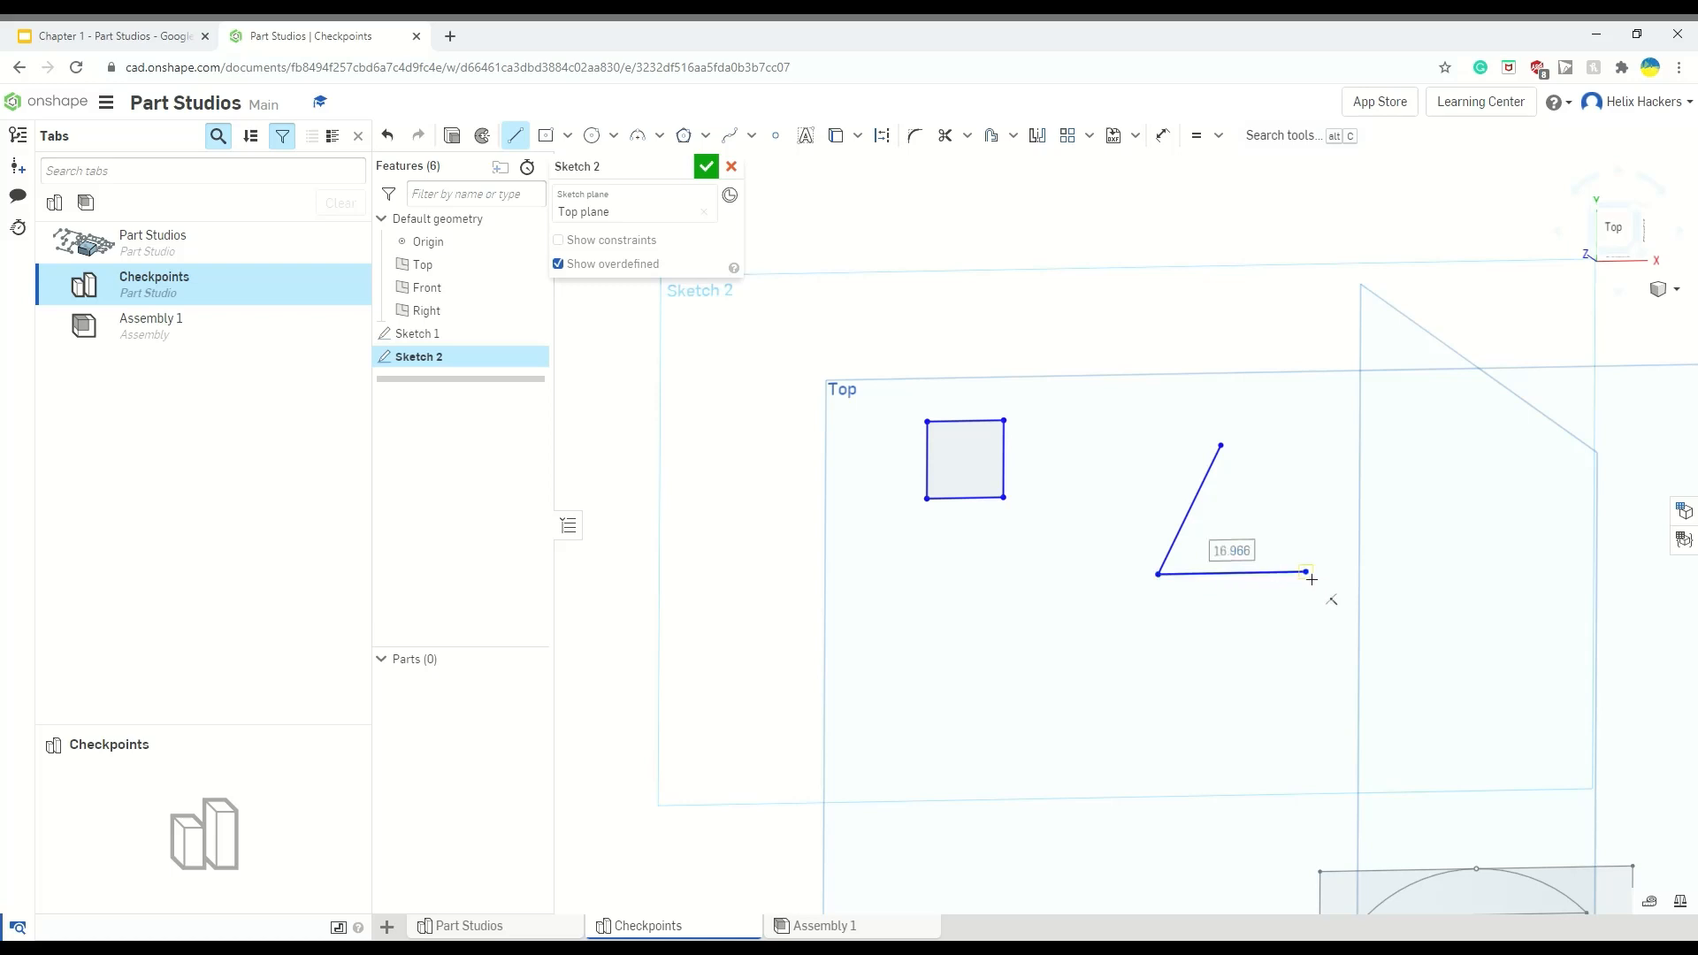
pyautogui.click(1222, 445)
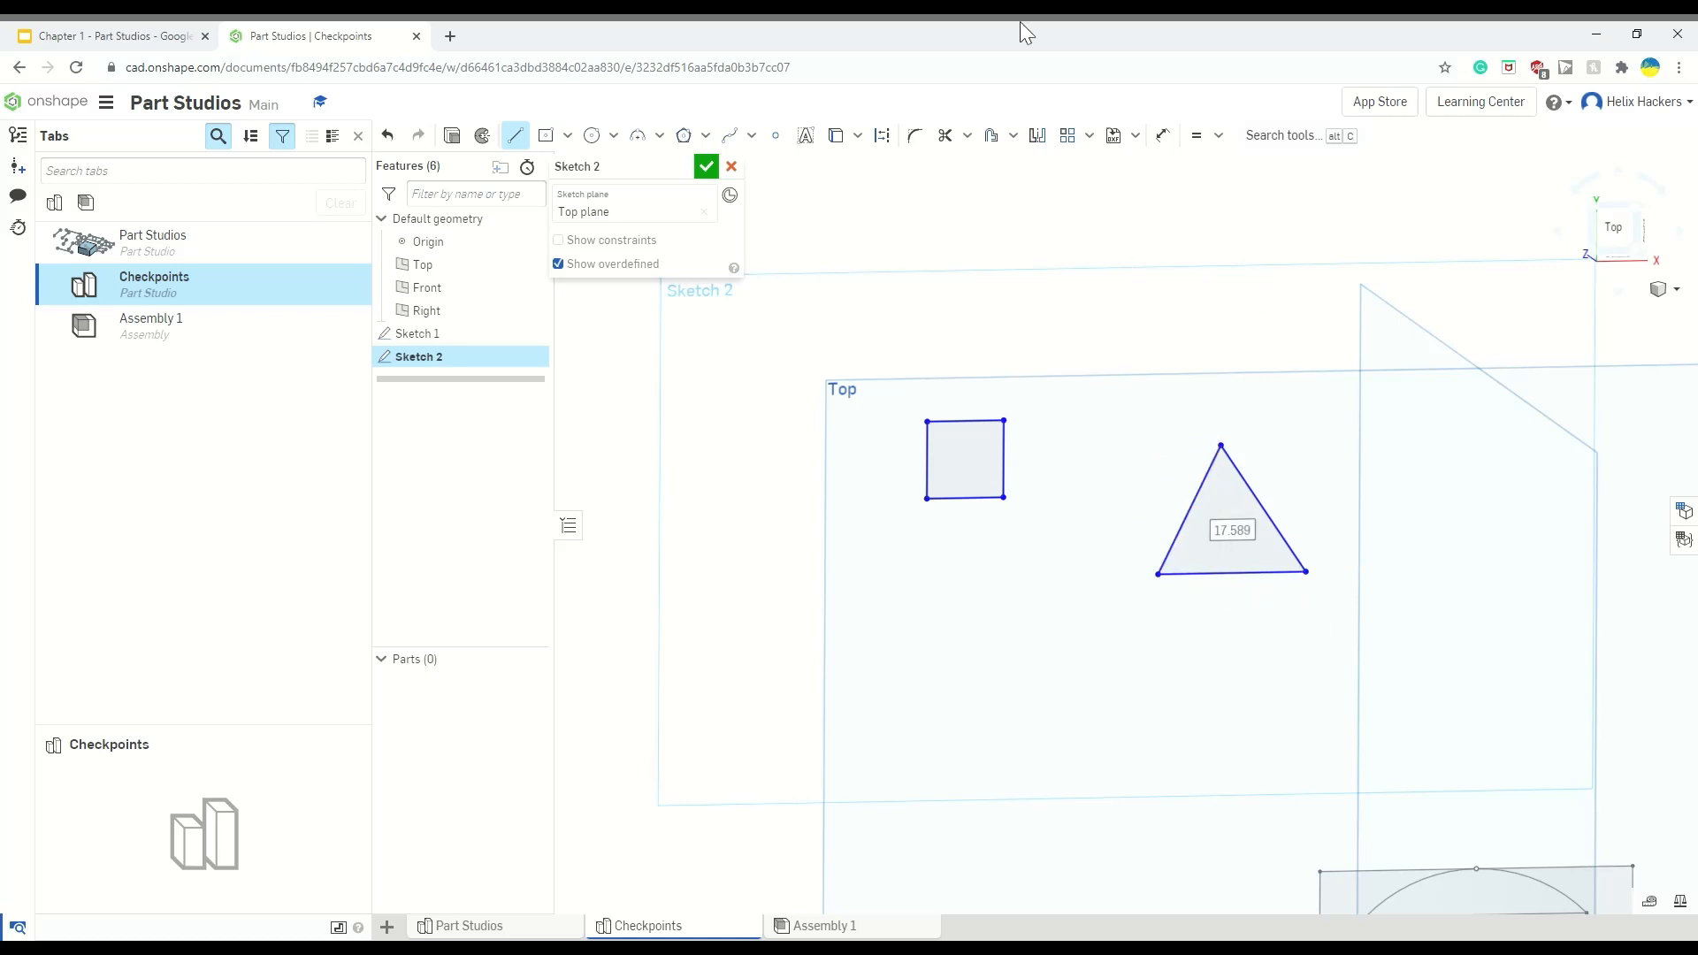
# Step: Make the triangle's three sides equal in length and move the triangle upward beside the square
pyautogui.click(1195, 136)
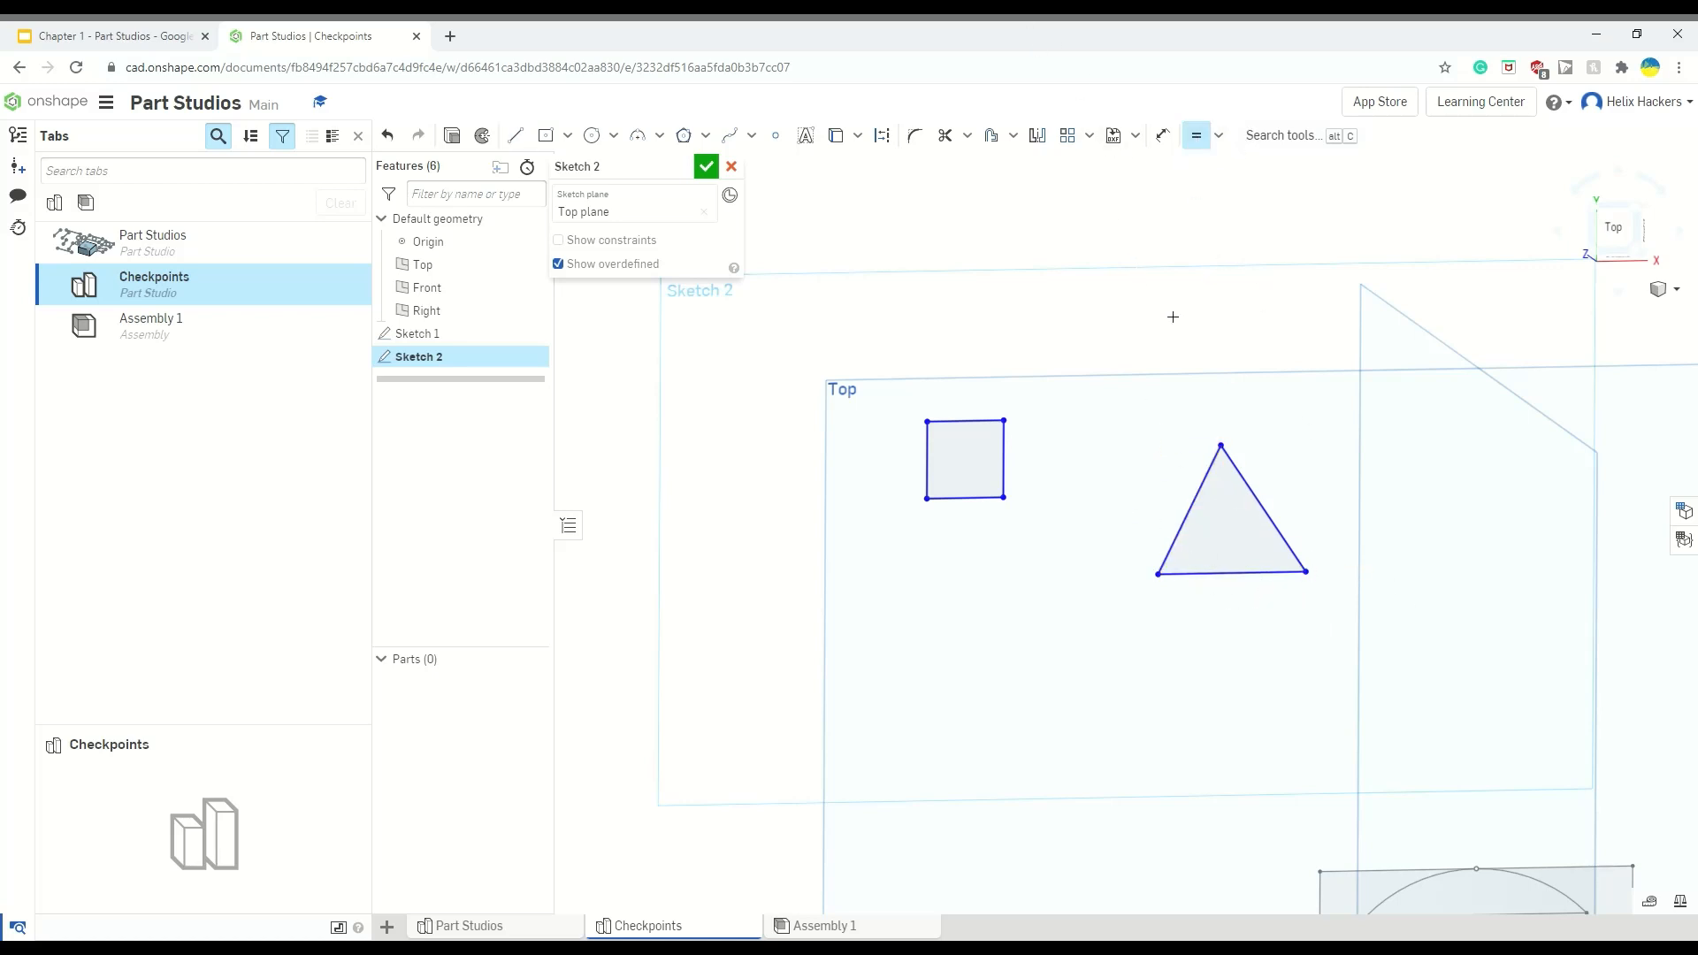
pyautogui.click(1203, 466)
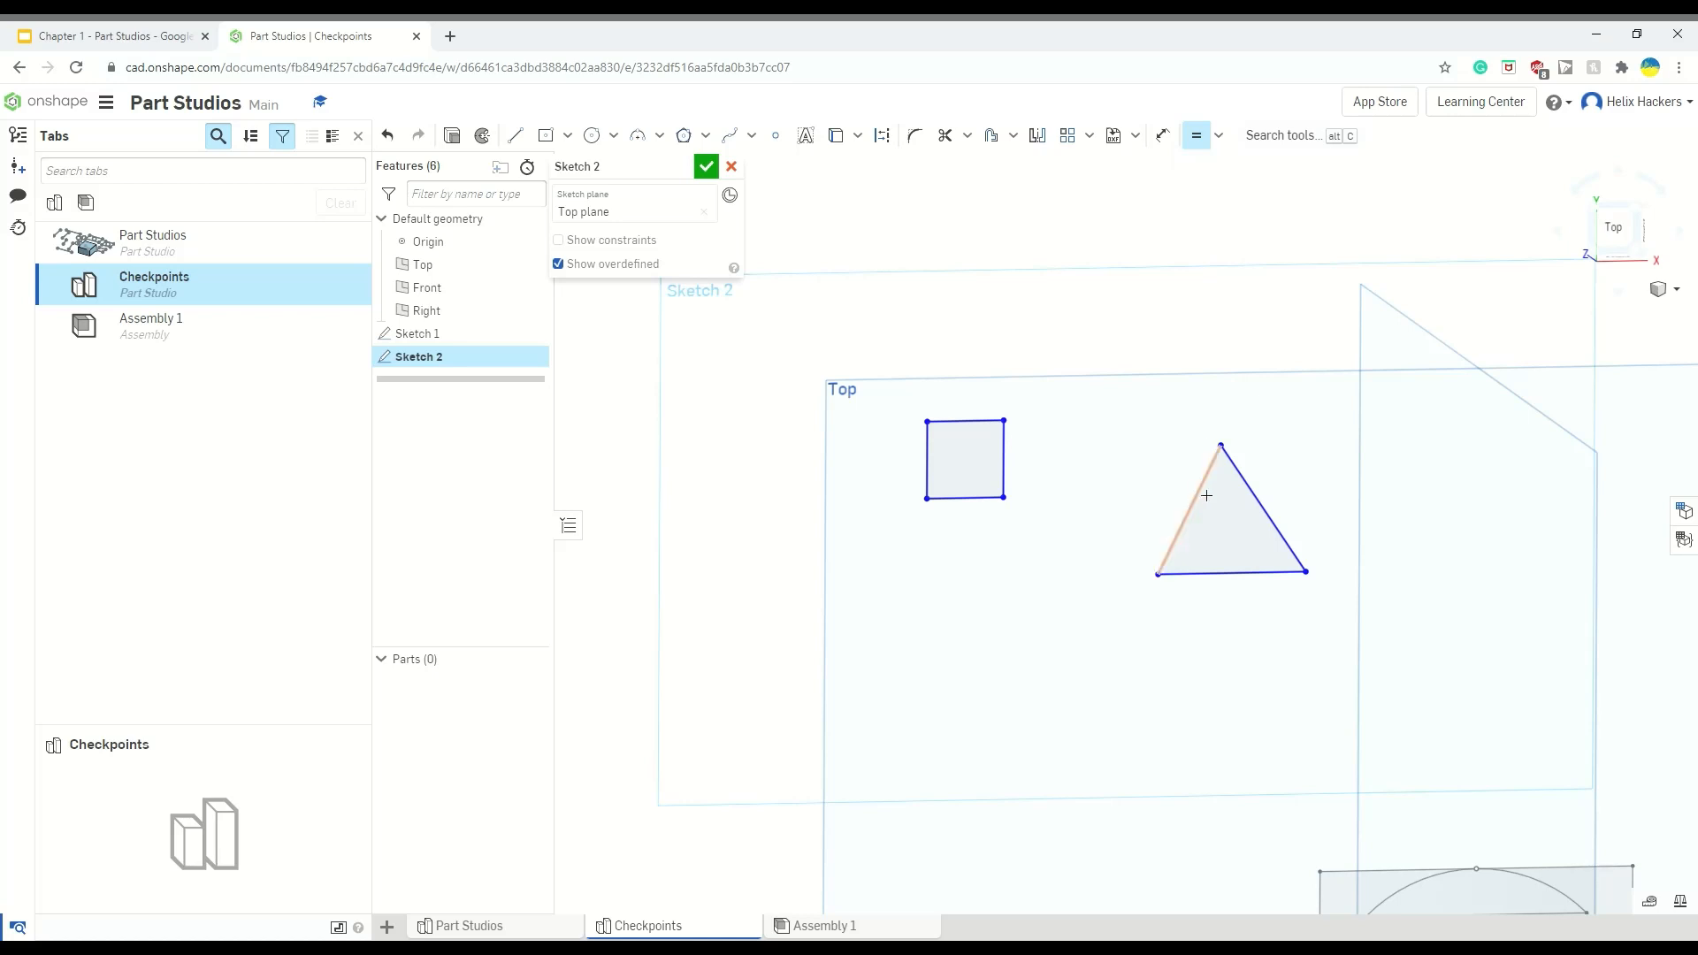
pyautogui.click(1262, 502)
pyautogui.click(1256, 511)
pyautogui.click(1225, 573)
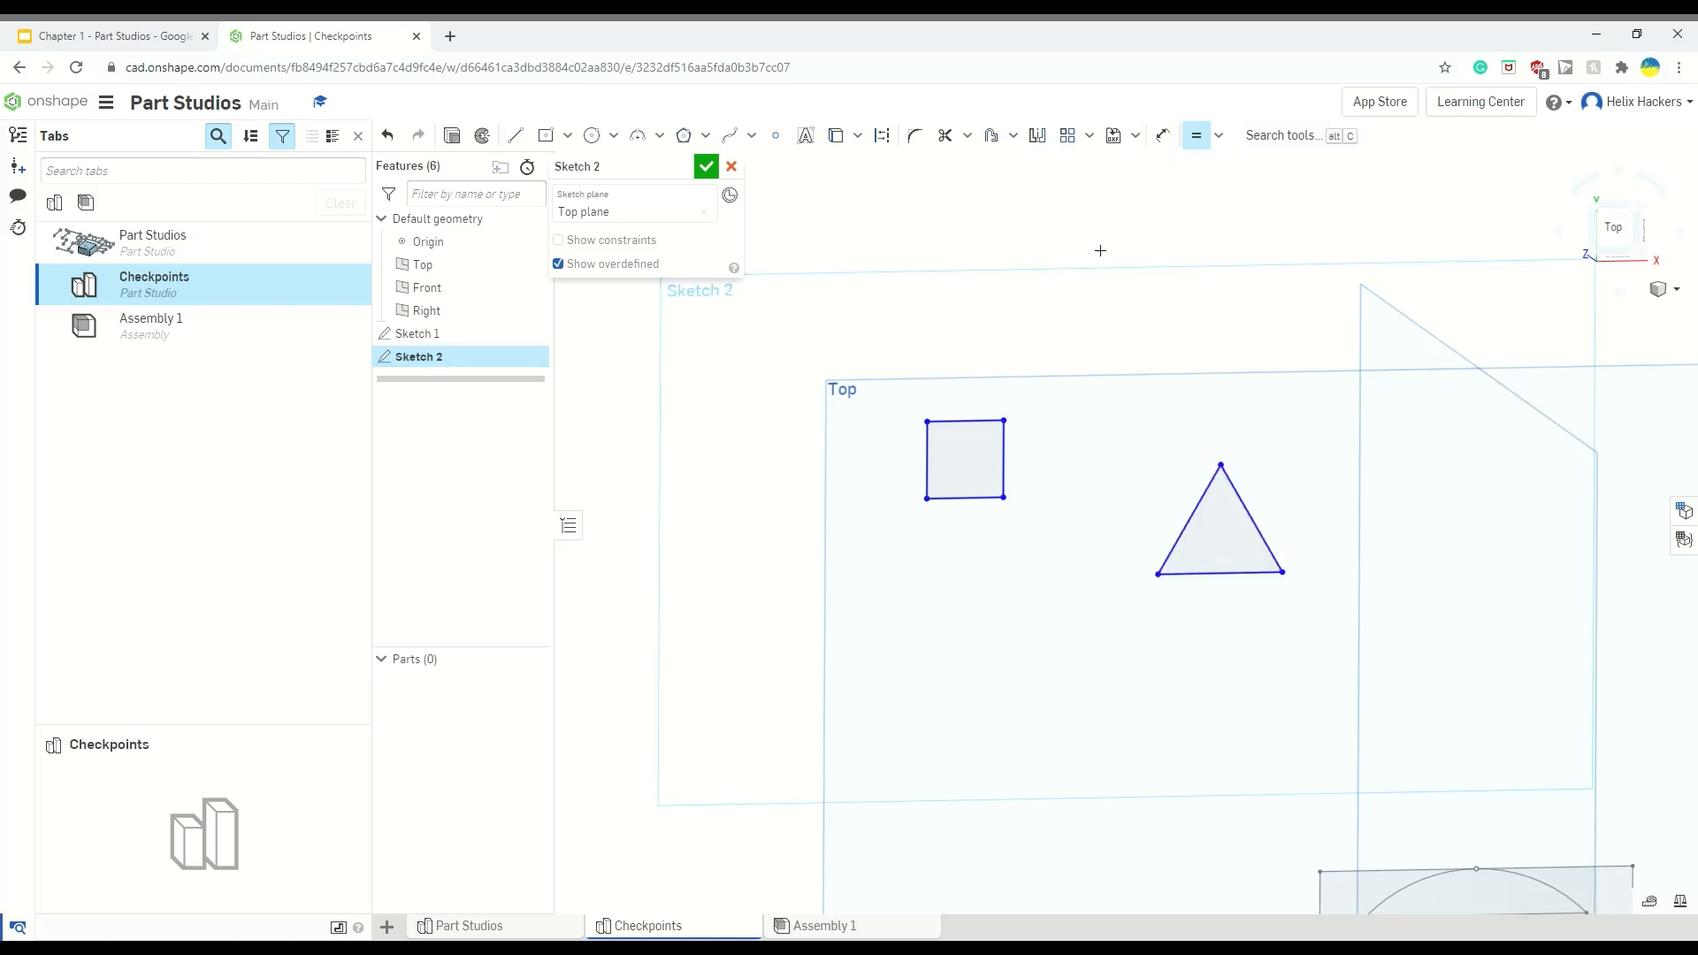
pyautogui.click(1203, 136)
pyautogui.moveTo(1223, 460)
pyautogui.mouseDown()
pyautogui.moveTo(1133, 451)
pyautogui.moveTo(955, 316)
pyautogui.moveTo(1027, 341)
pyautogui.moveTo(964, 366)
pyautogui.moveTo(1194, 356)
pyautogui.mouseUp()
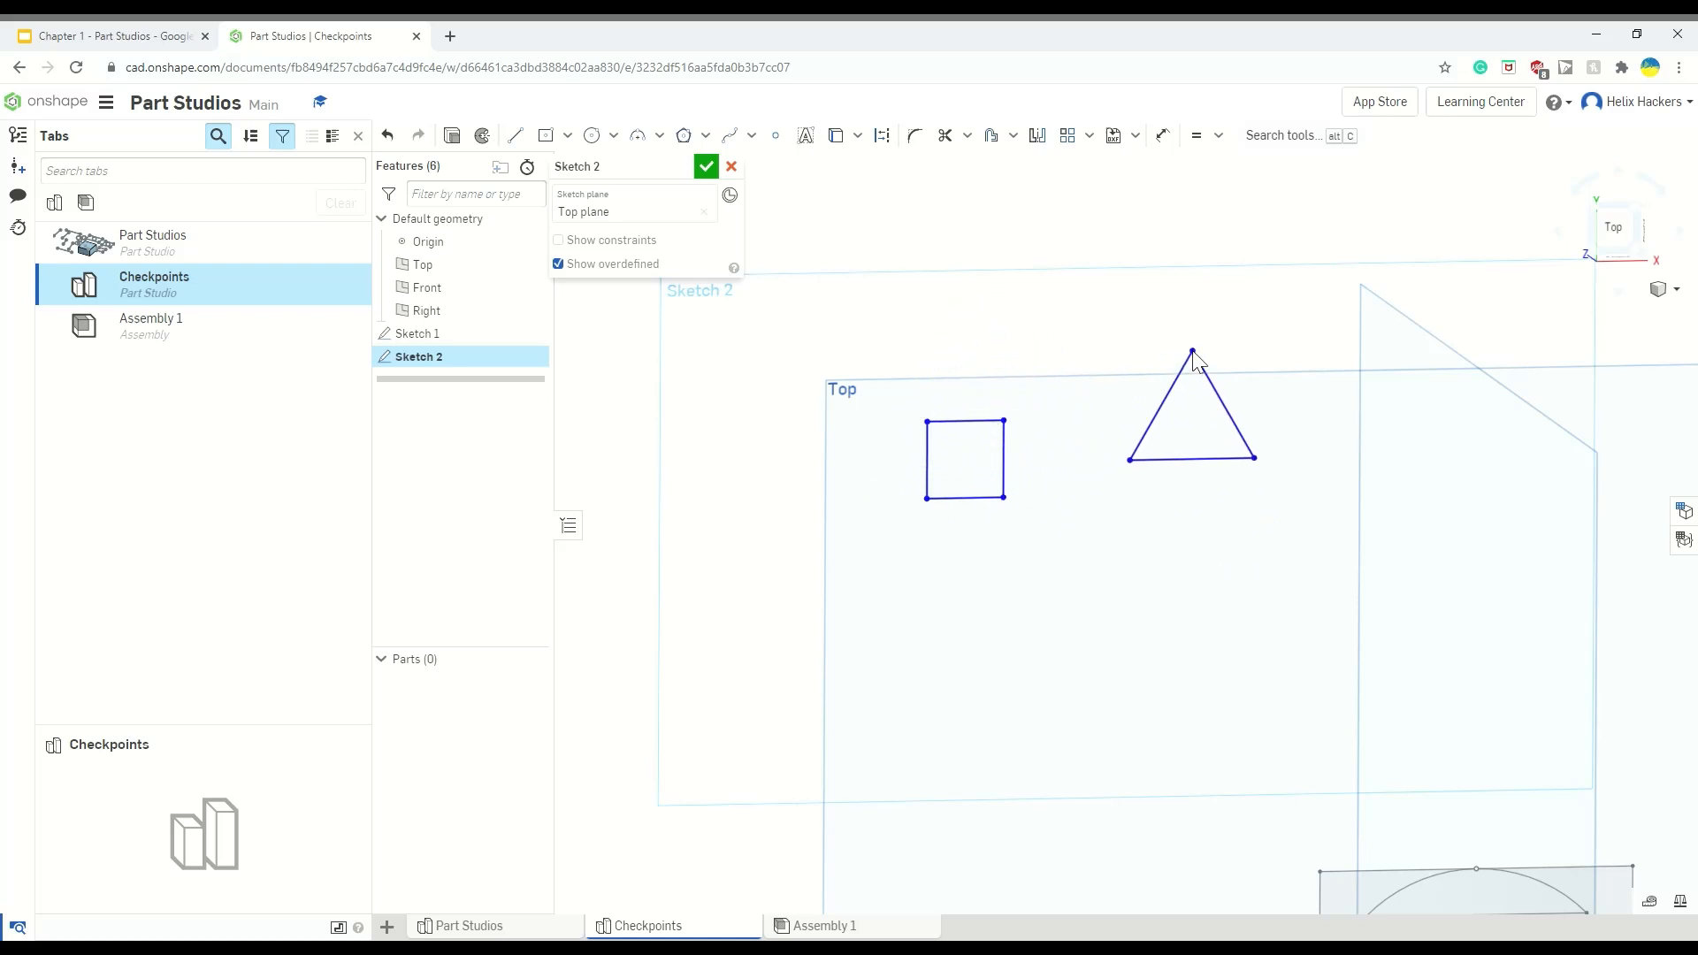
# Step: Apply a Coincident constraint between the triangle's base and the square's lower edge
pyautogui.click(1229, 136)
pyautogui.click(1238, 163)
pyautogui.click(1194, 458)
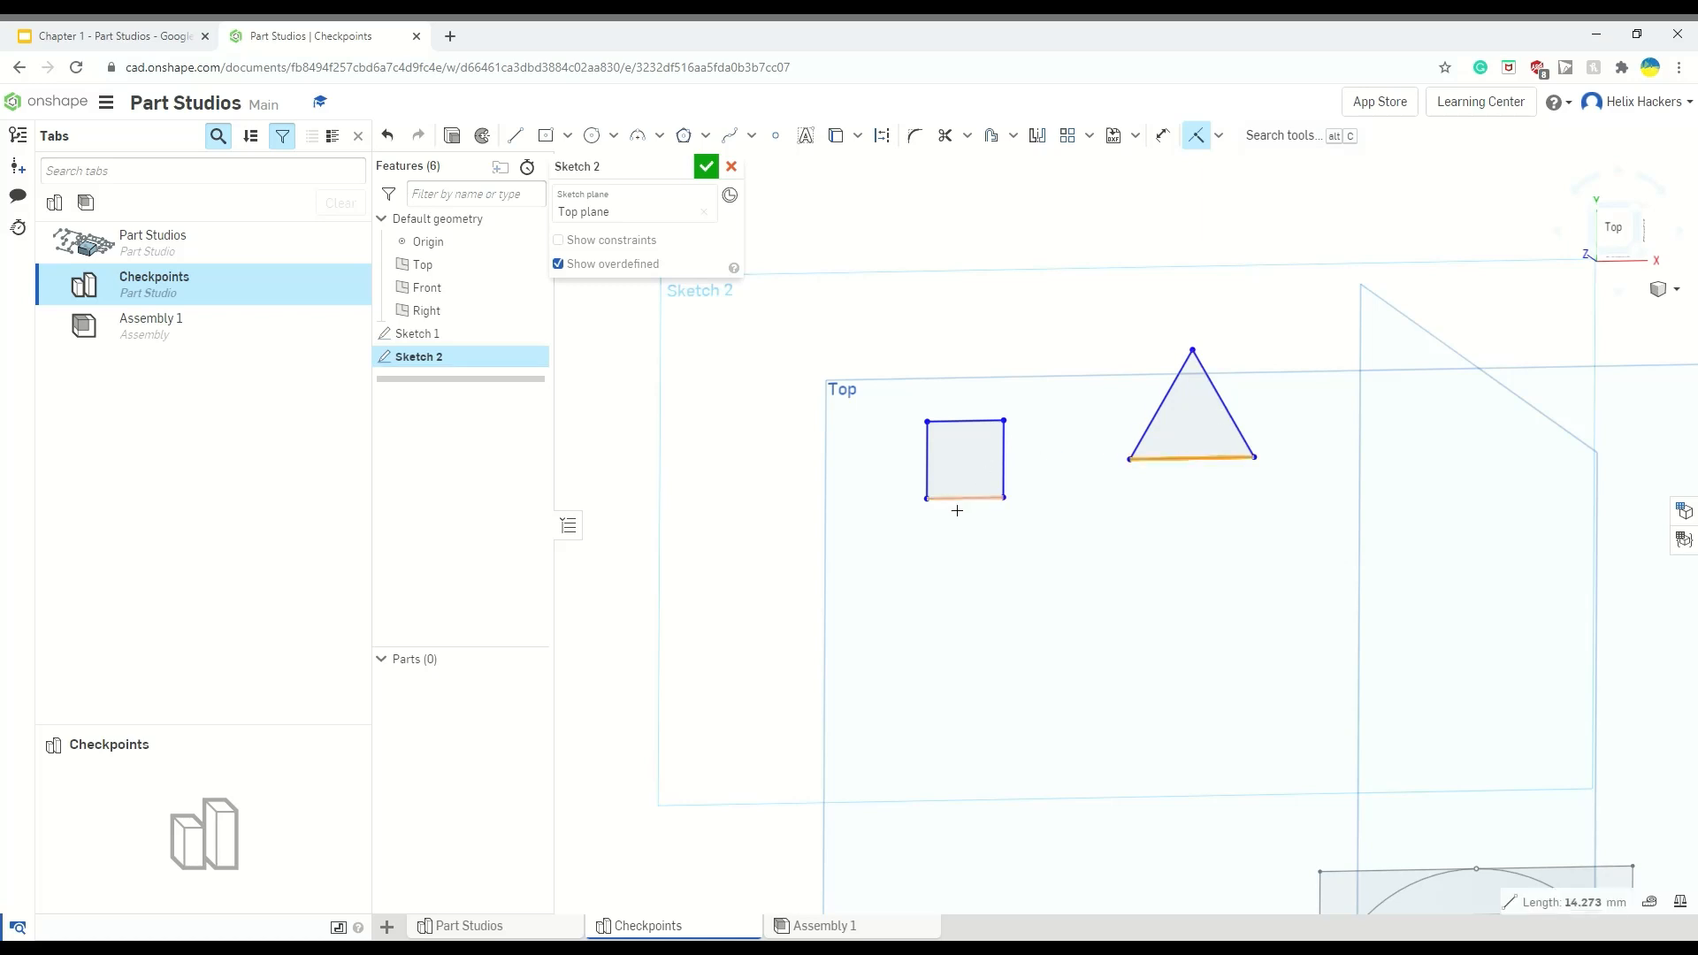
pyautogui.click(956, 510)
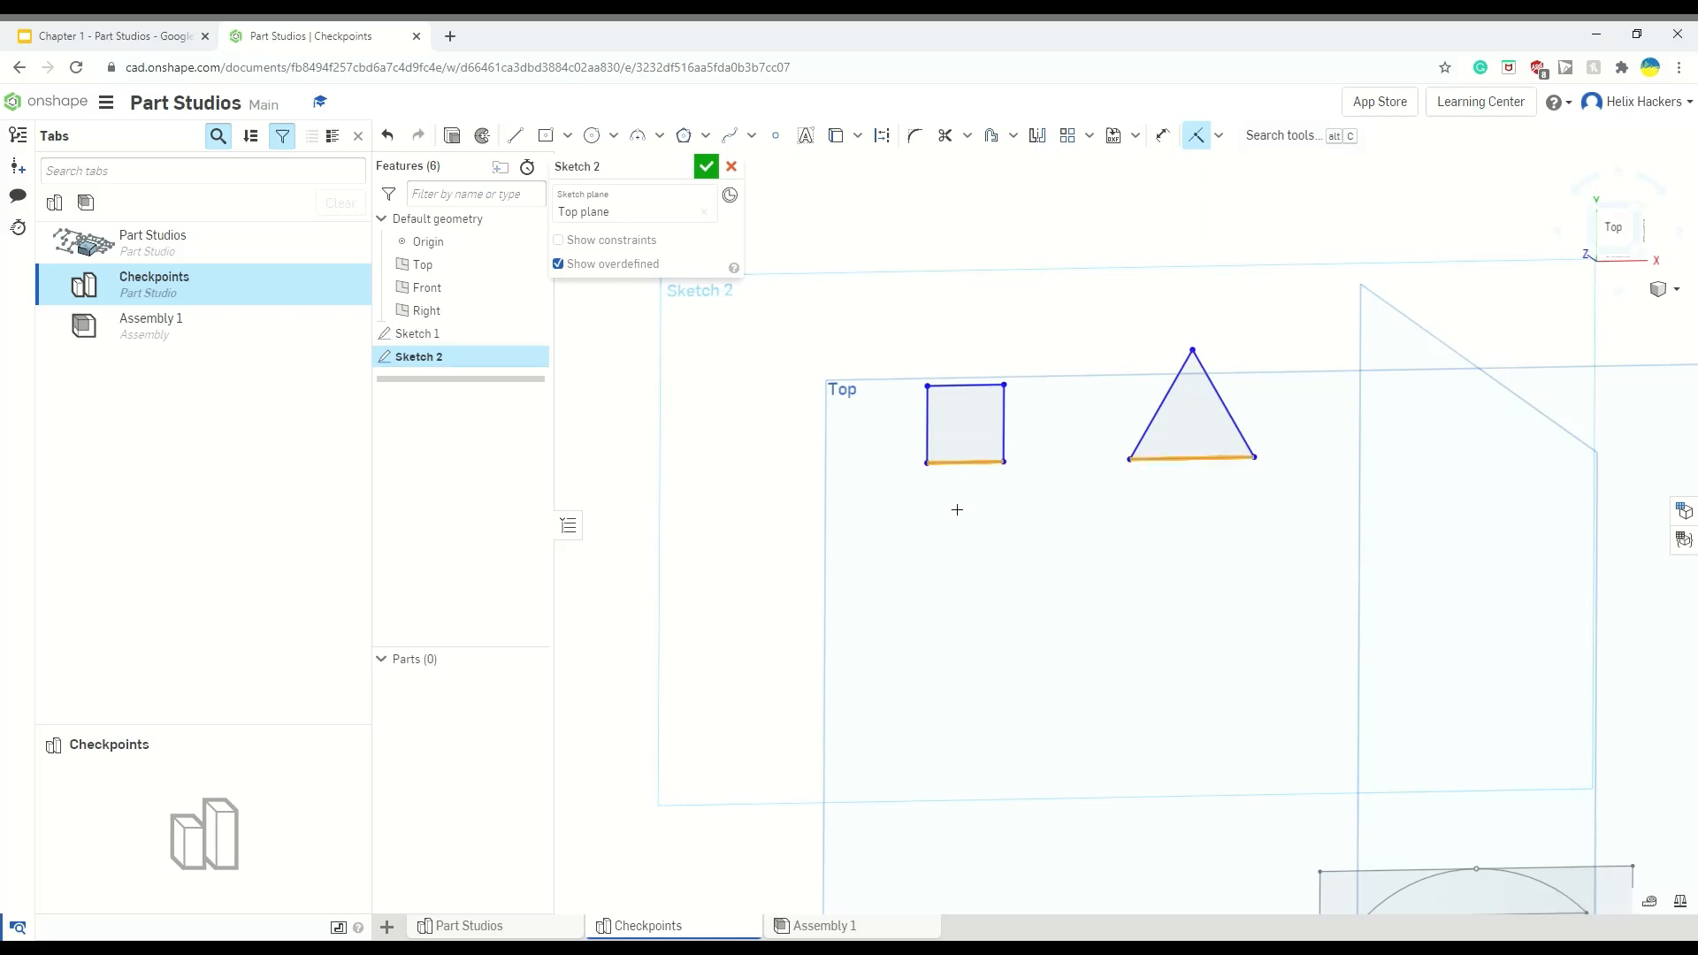
# Step: Make the triangle's right and left sides coincident with the square's matching upper corners and finish the sketch
pyautogui.click(1224, 400)
pyautogui.click(1004, 386)
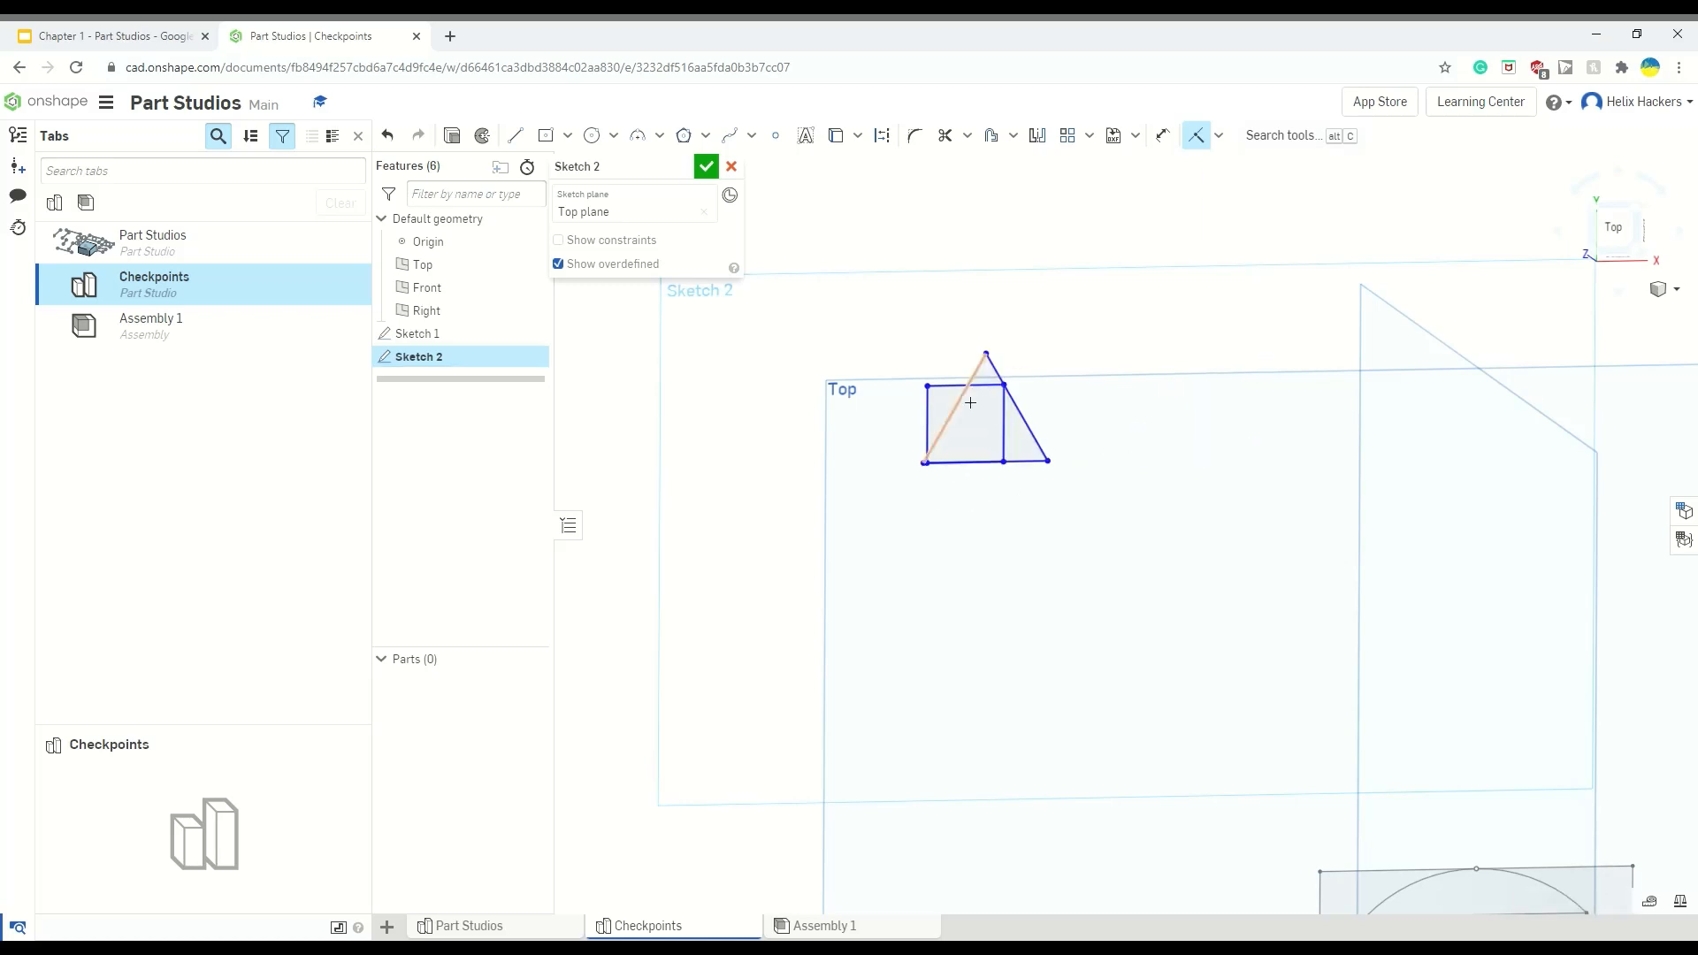
pyautogui.click(958, 402)
pyautogui.click(927, 387)
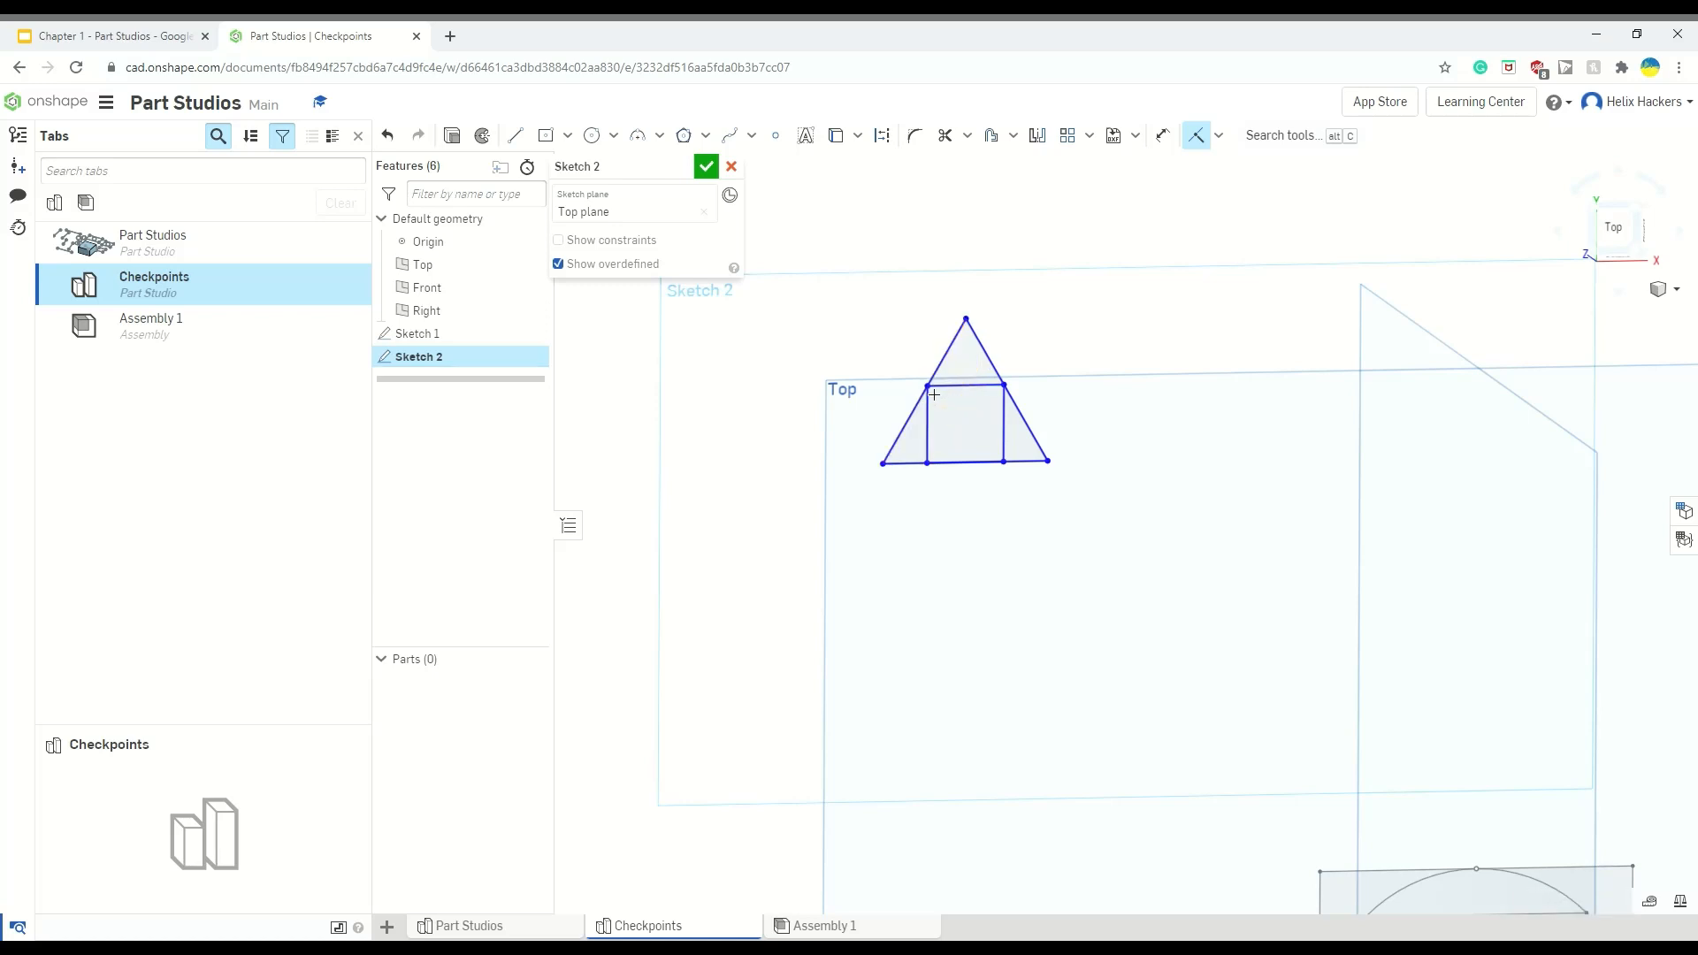
pyautogui.click(1196, 135)
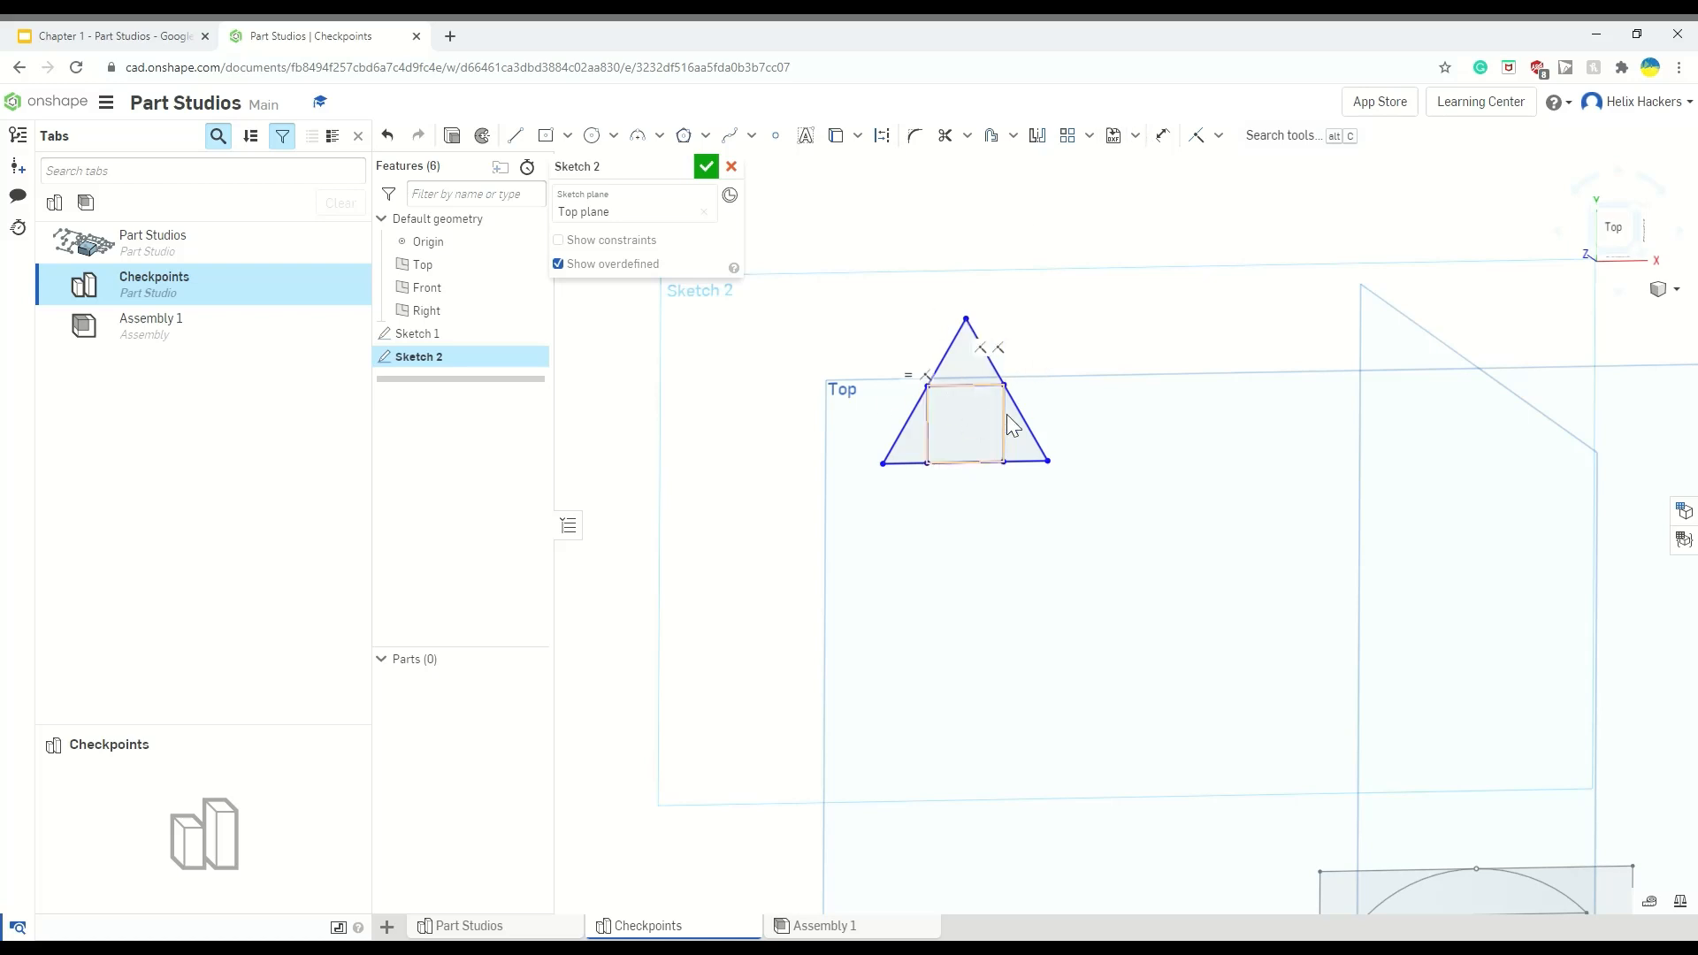
pyautogui.click(705, 166)
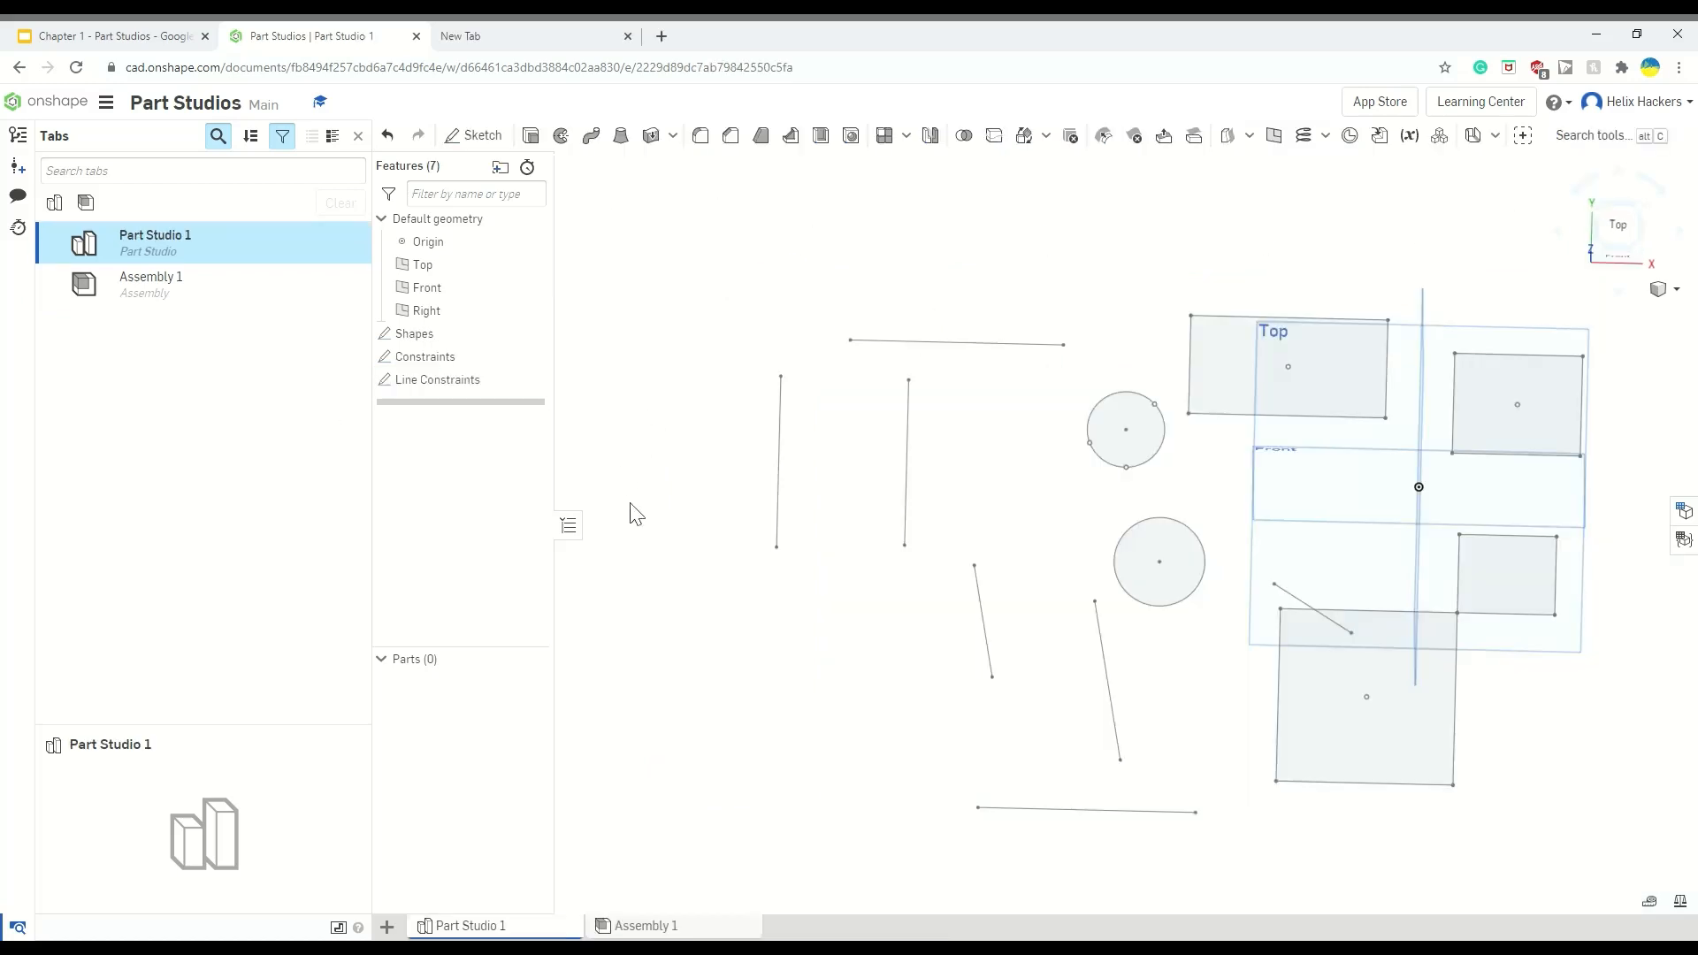
# Step: Start a new solid extrusion from the large rectangle of the Constraints sketch in Part Studio 1
pyautogui.moveTo(1338, 612); pyautogui.dragTo(1213, 499, button='middle')
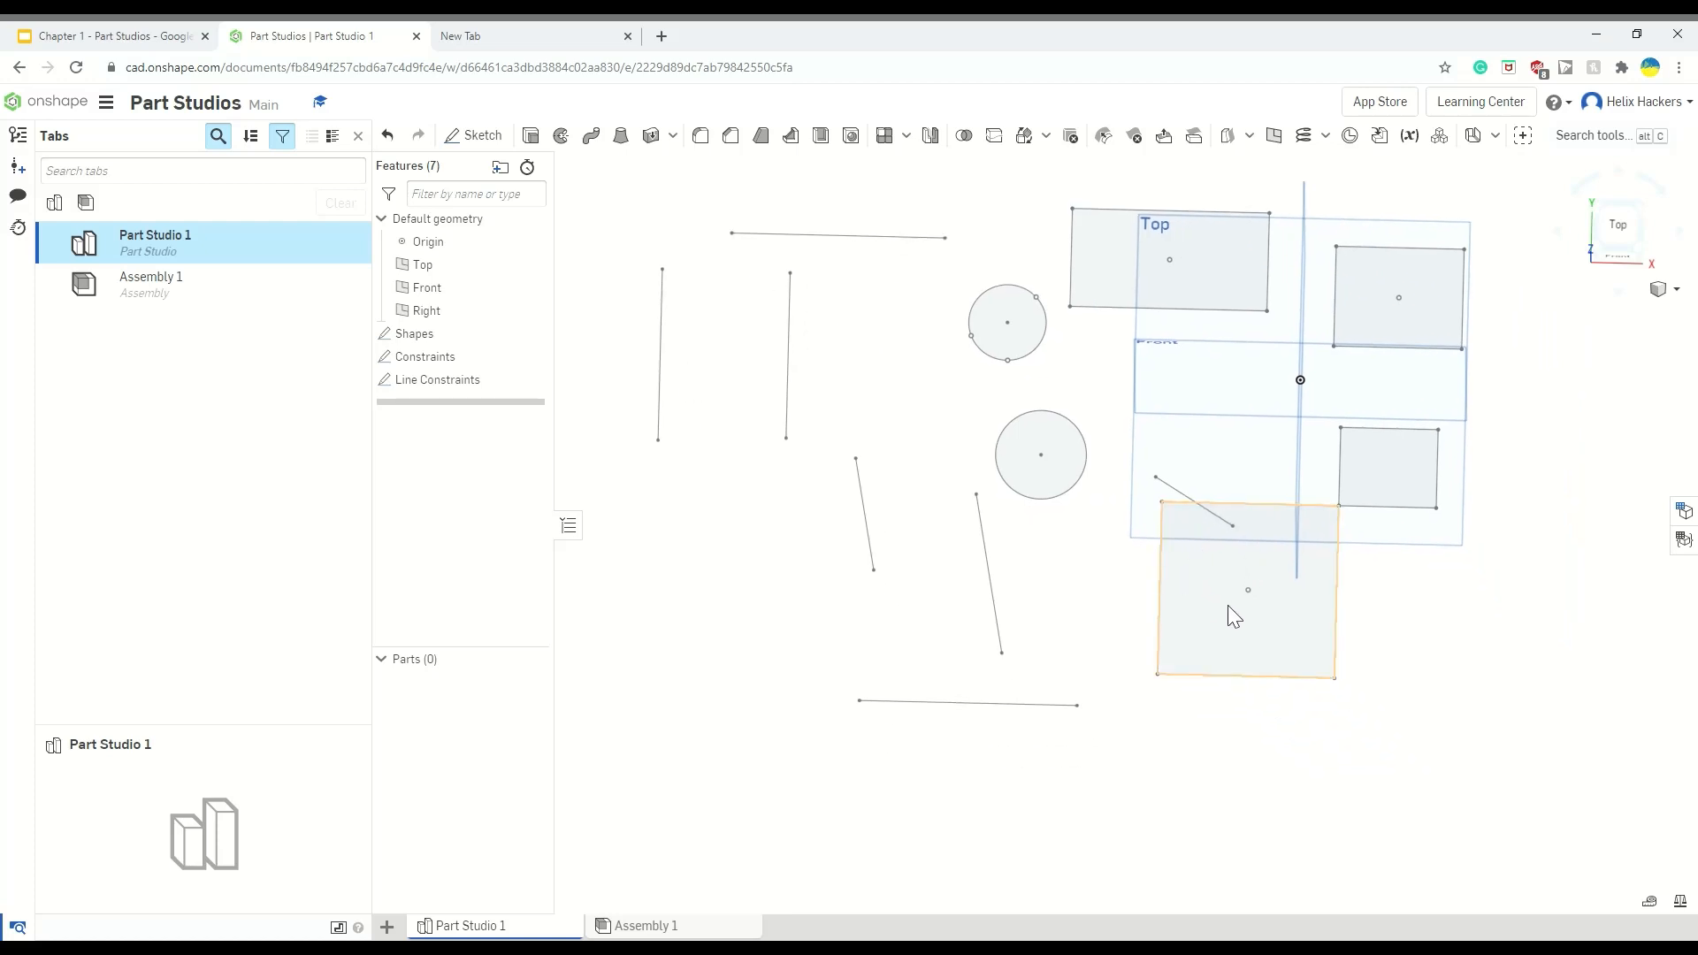
pyautogui.moveTo(1480, 784); pyautogui.dragTo(1484, 713, button='right')
pyautogui.moveTo(987, 683)
pyautogui.mouseDown(button='middle')
pyautogui.moveTo(1248, 724)
pyautogui.moveTo(1208, 727)
pyautogui.mouseUp(button='middle')
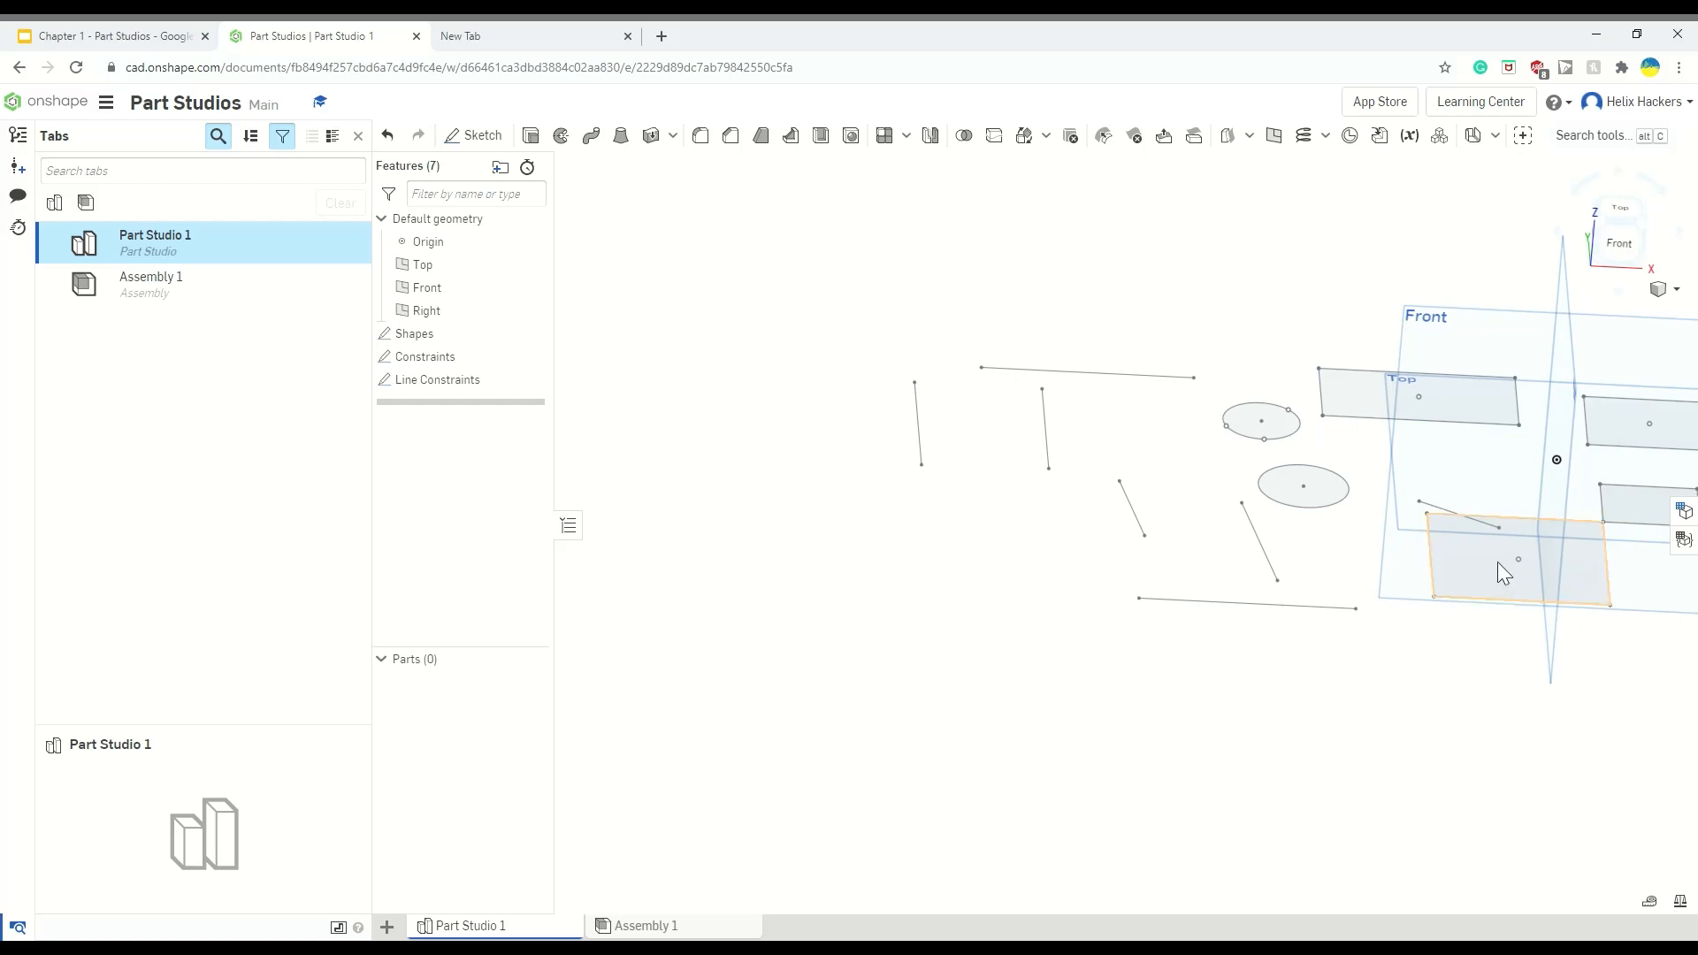
pyautogui.moveTo(1483, 576); pyautogui.dragTo(1483, 606, button='right')
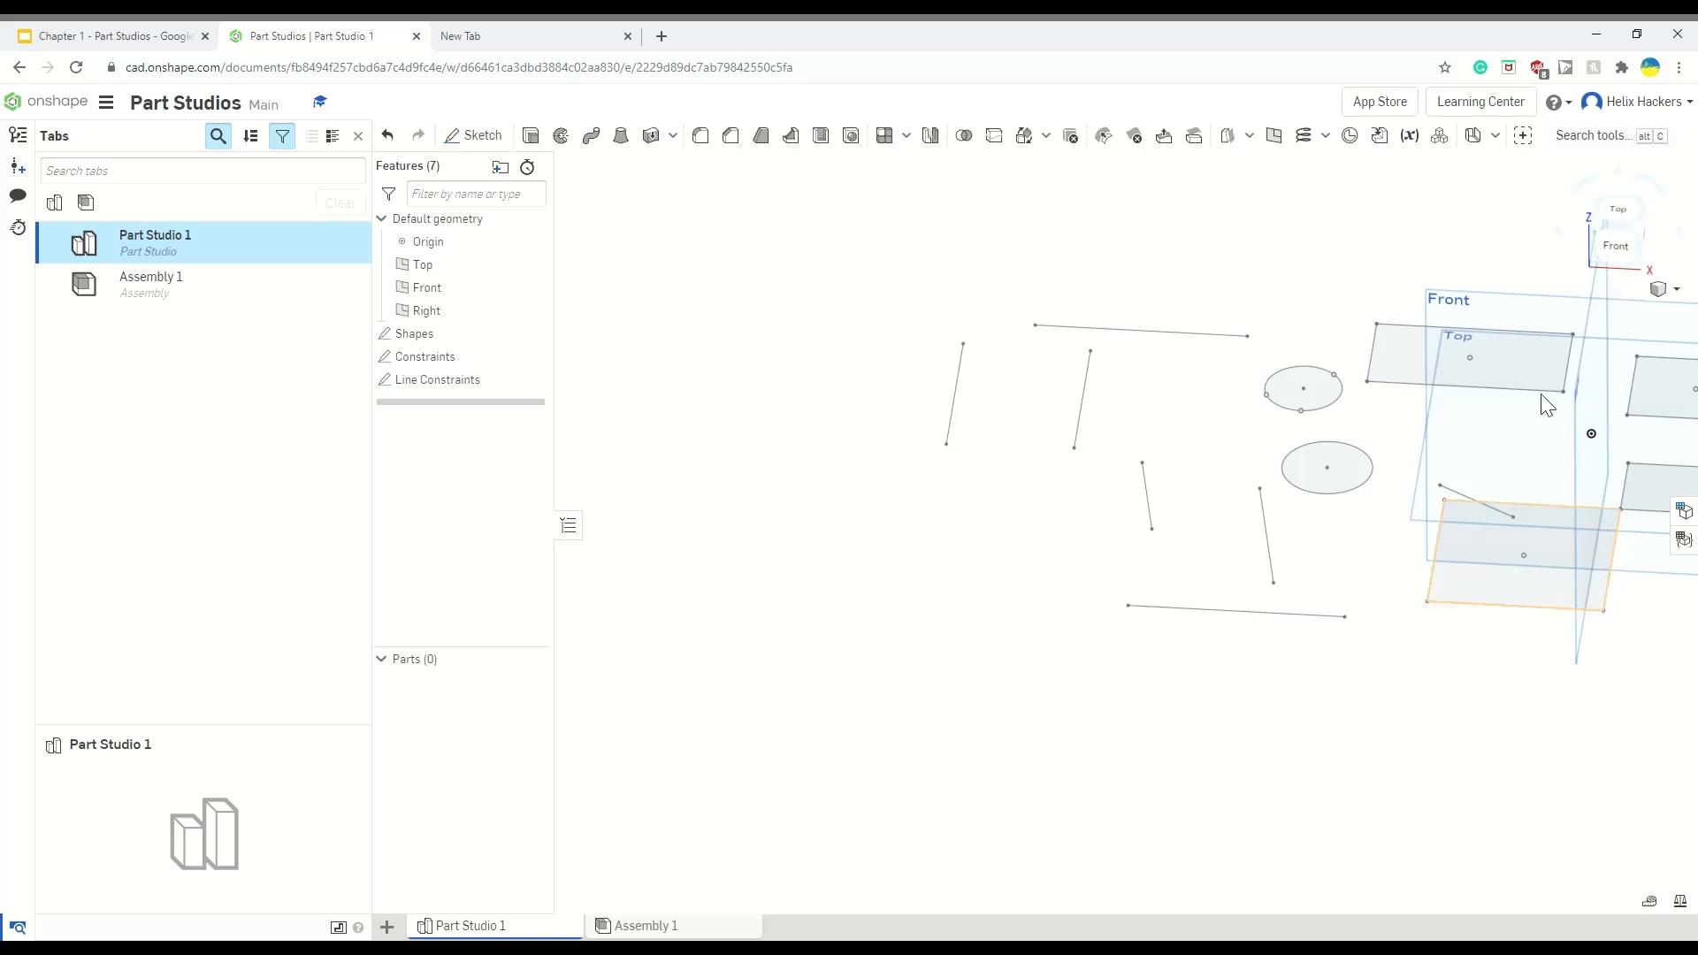
pyautogui.moveTo(1420, 415); pyautogui.dragTo(1245, 469, button='middle')
pyautogui.moveTo(1245, 439)
pyautogui.mouseDown(button='right')
pyautogui.moveTo(1240, 466)
pyautogui.moveTo(1262, 435)
pyautogui.mouseUp(button='right')
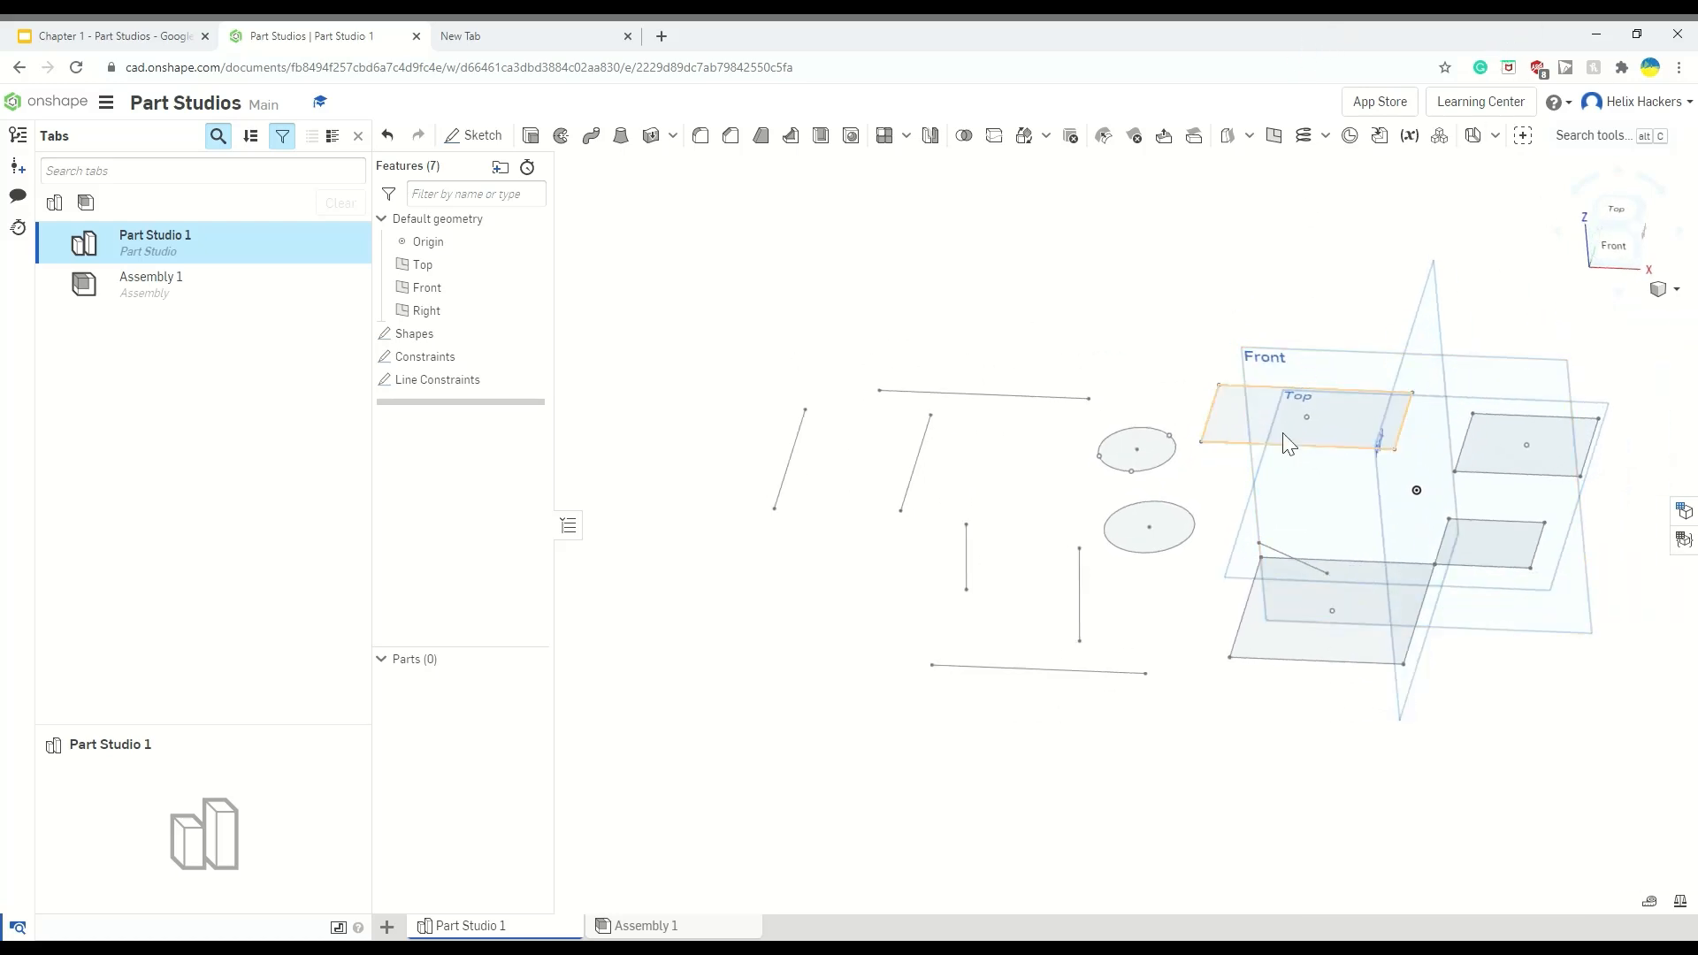
pyautogui.scroll(5, 1293, 652)
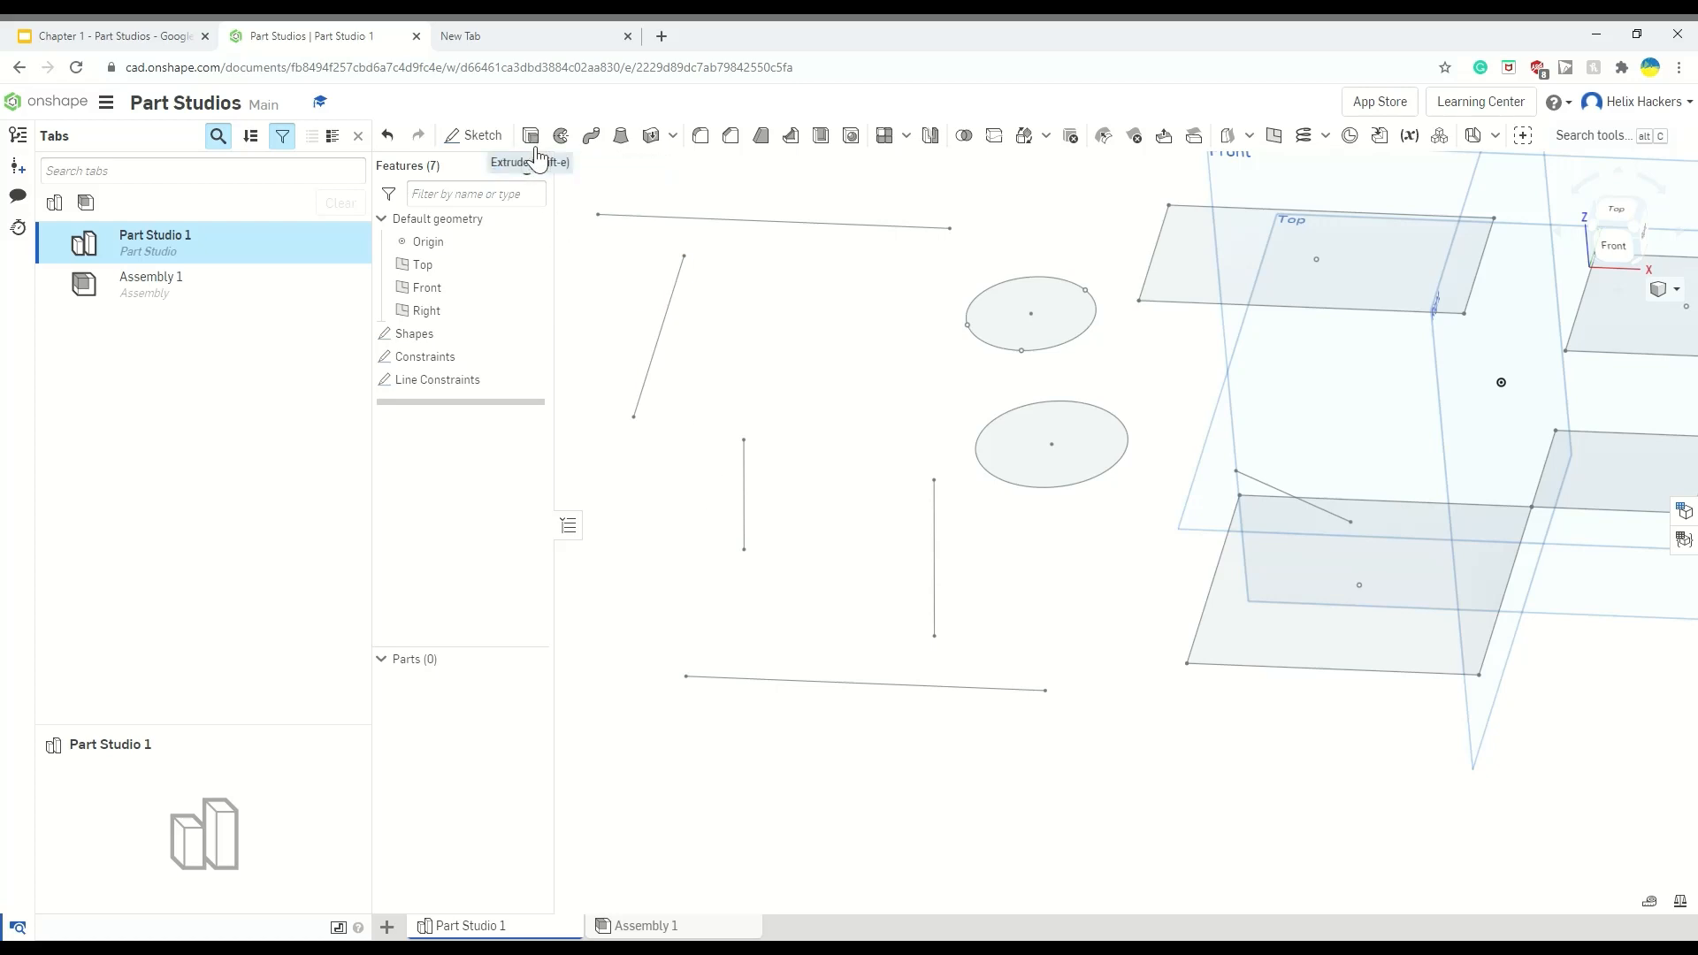
pyautogui.click(533, 143)
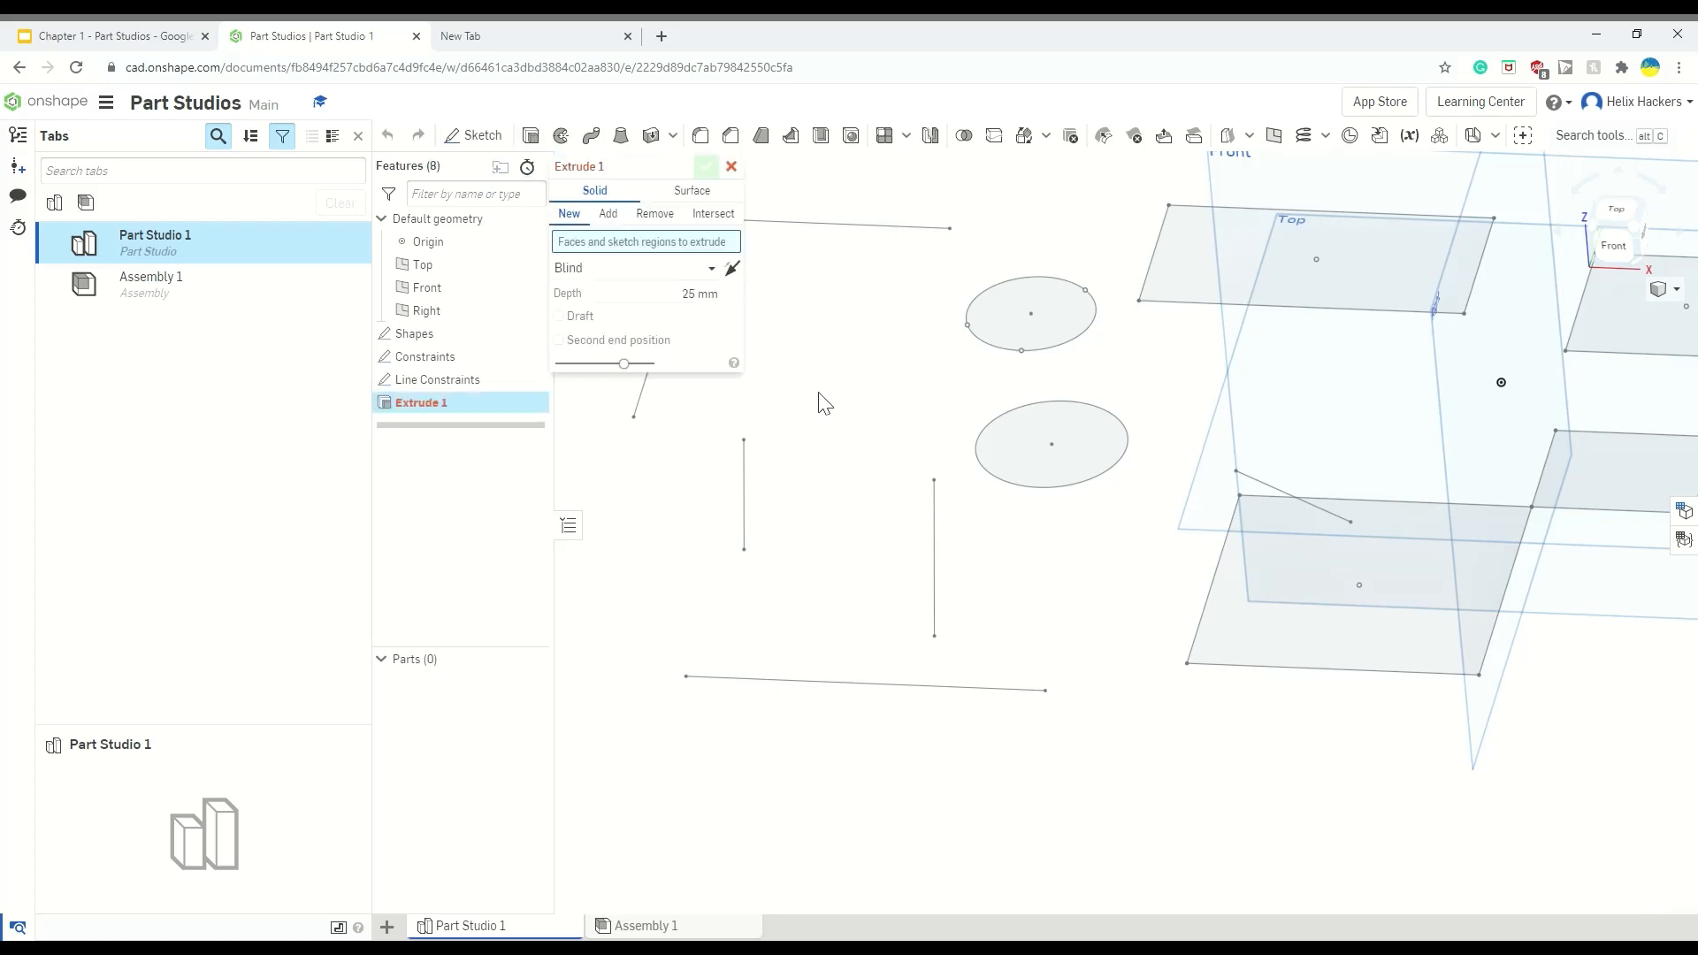
pyautogui.click(1277, 639)
pyautogui.moveTo(1277, 638); pyautogui.dragTo(1158, 682, button='right')
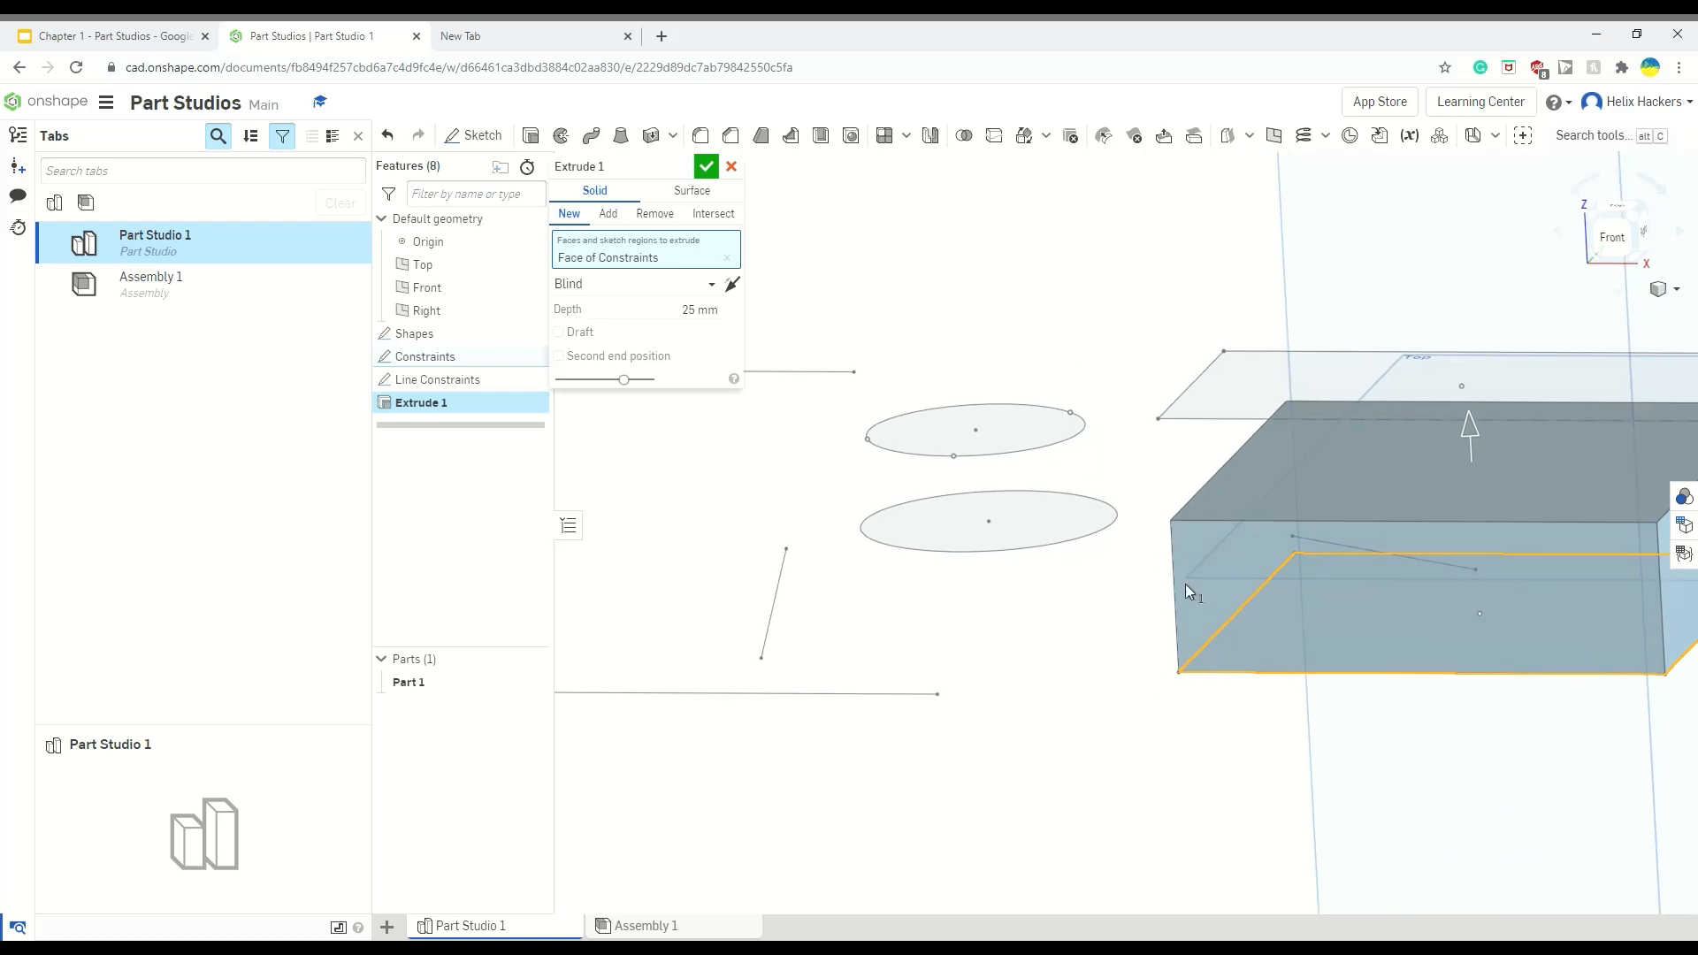
pyautogui.moveTo(1300, 788)
pyautogui.mouseDown(button='right')
pyautogui.moveTo(1308, 823)
pyautogui.moveTo(1300, 796)
pyautogui.mouseUp(button='right')
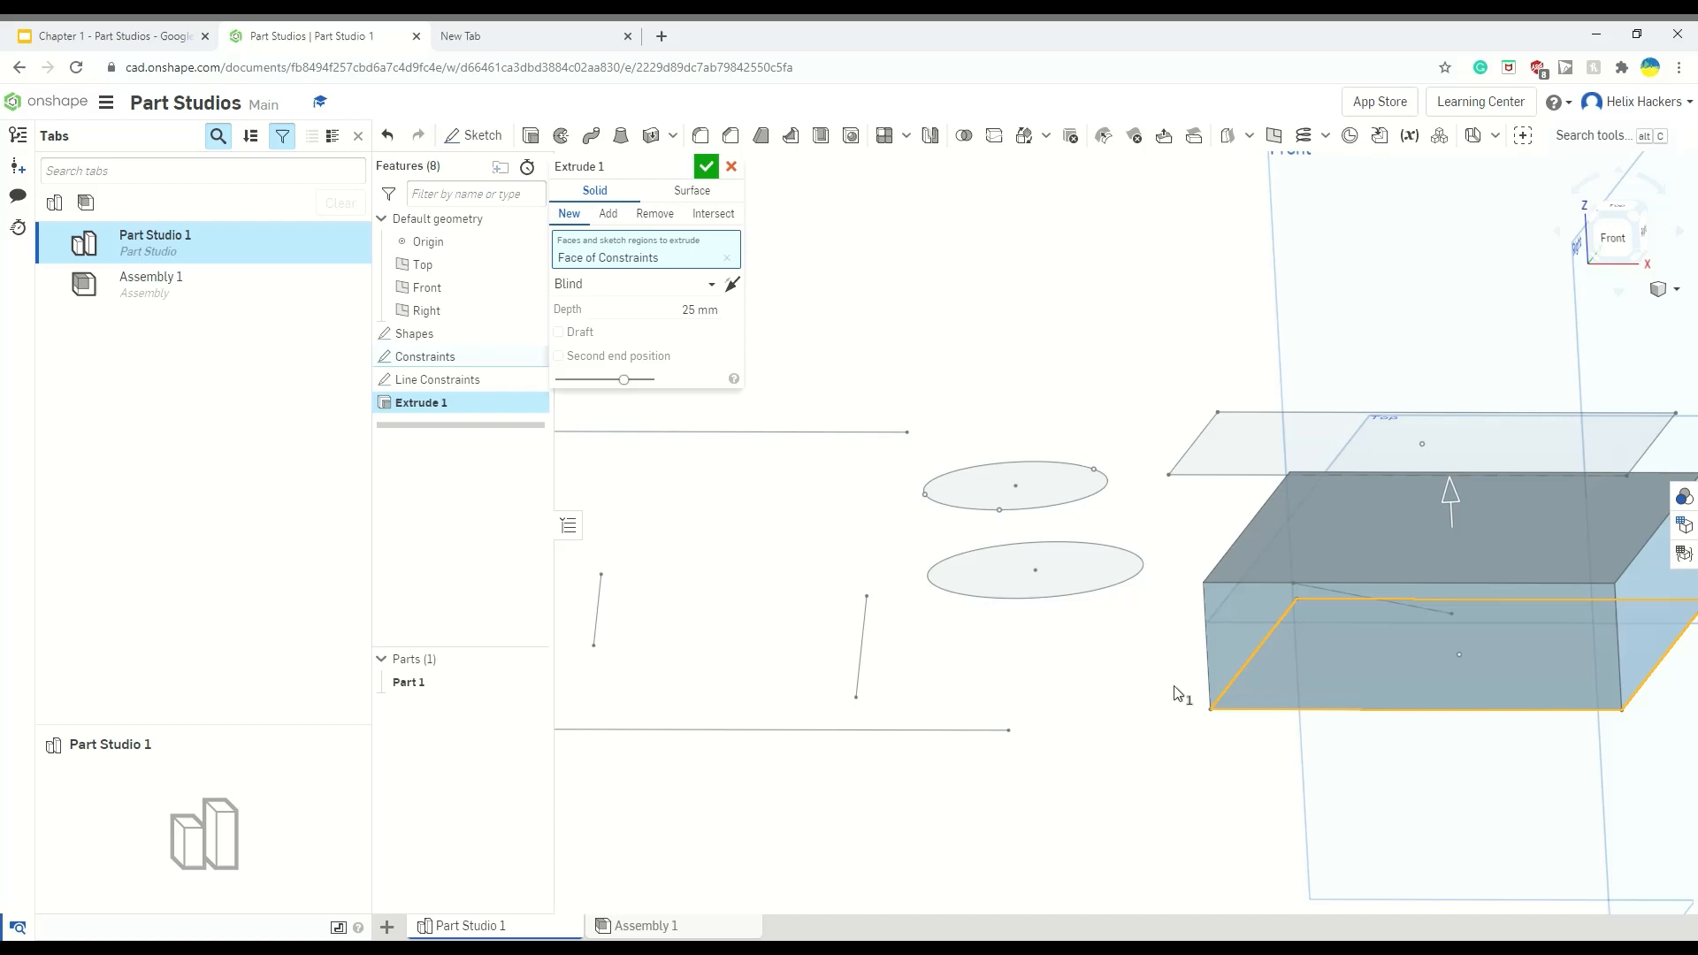
# Step: Set the rectangle's extrusion depth to 40 mm
pyautogui.click(679, 325)
pyautogui.write('40')
pyautogui.press('Return')
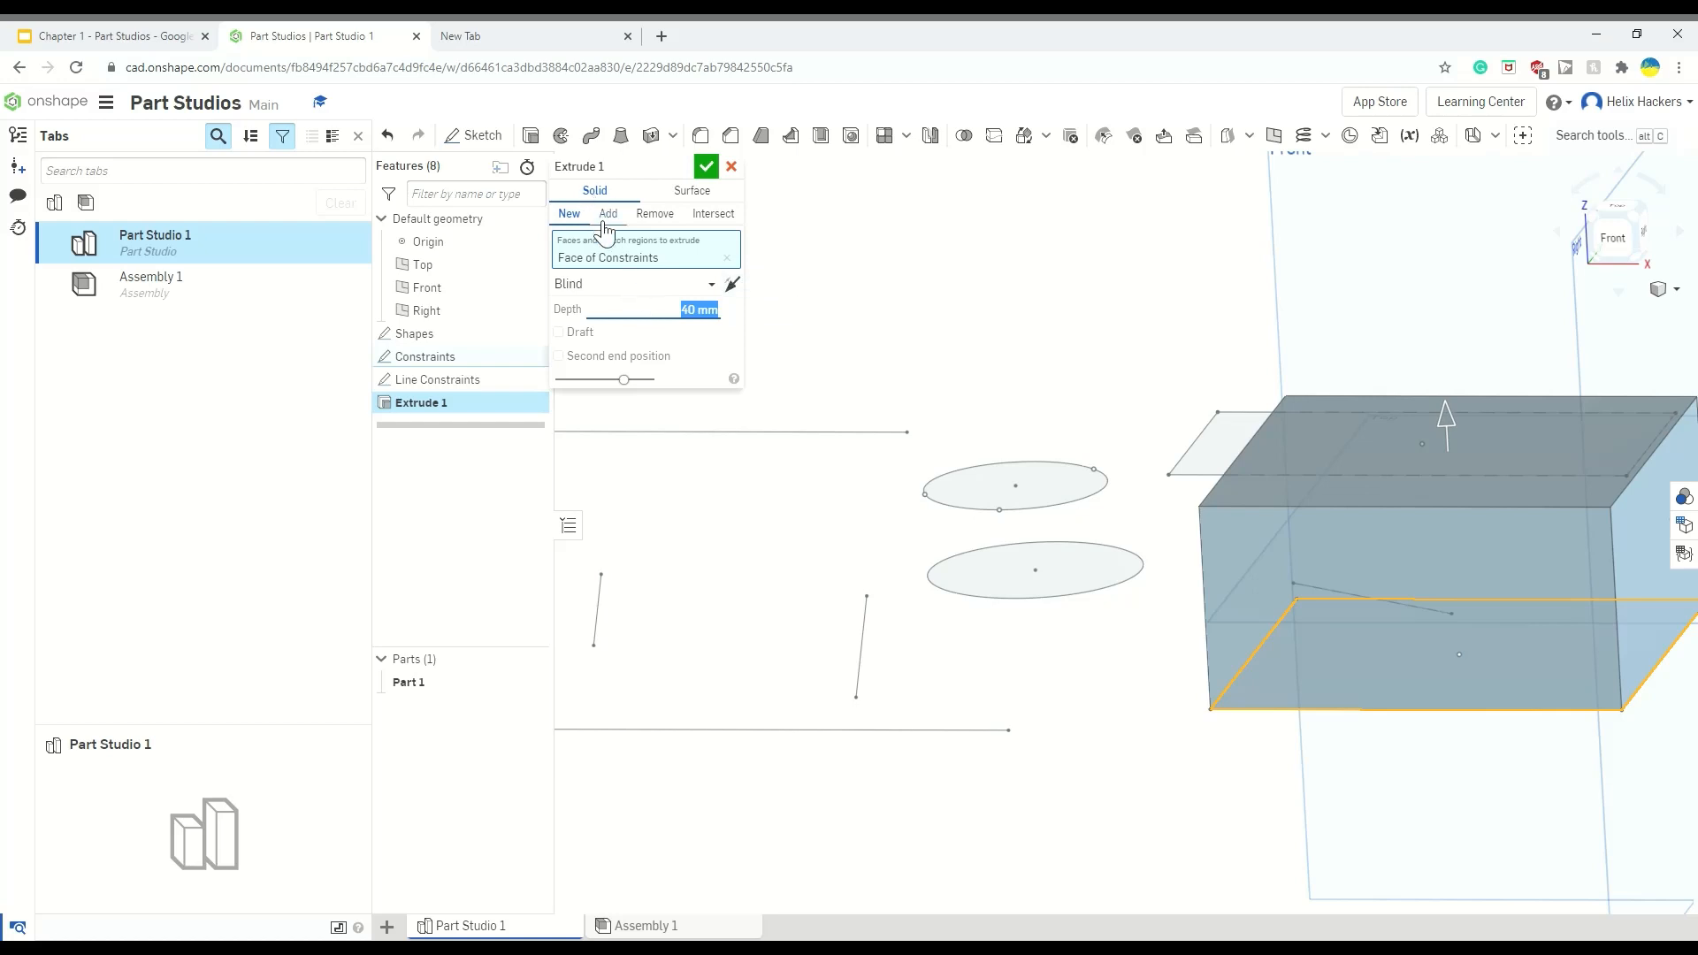
# Step: Try the extrusion in the opposite direction, restore its upward direction and accept the feature
pyautogui.moveTo(1282, 389)
pyautogui.mouseDown(button='right')
pyautogui.moveTo(1302, 373)
pyautogui.moveTo(1293, 329)
pyautogui.moveTo(1319, 322)
pyautogui.moveTo(1308, 331)
pyautogui.mouseUp(button='right')
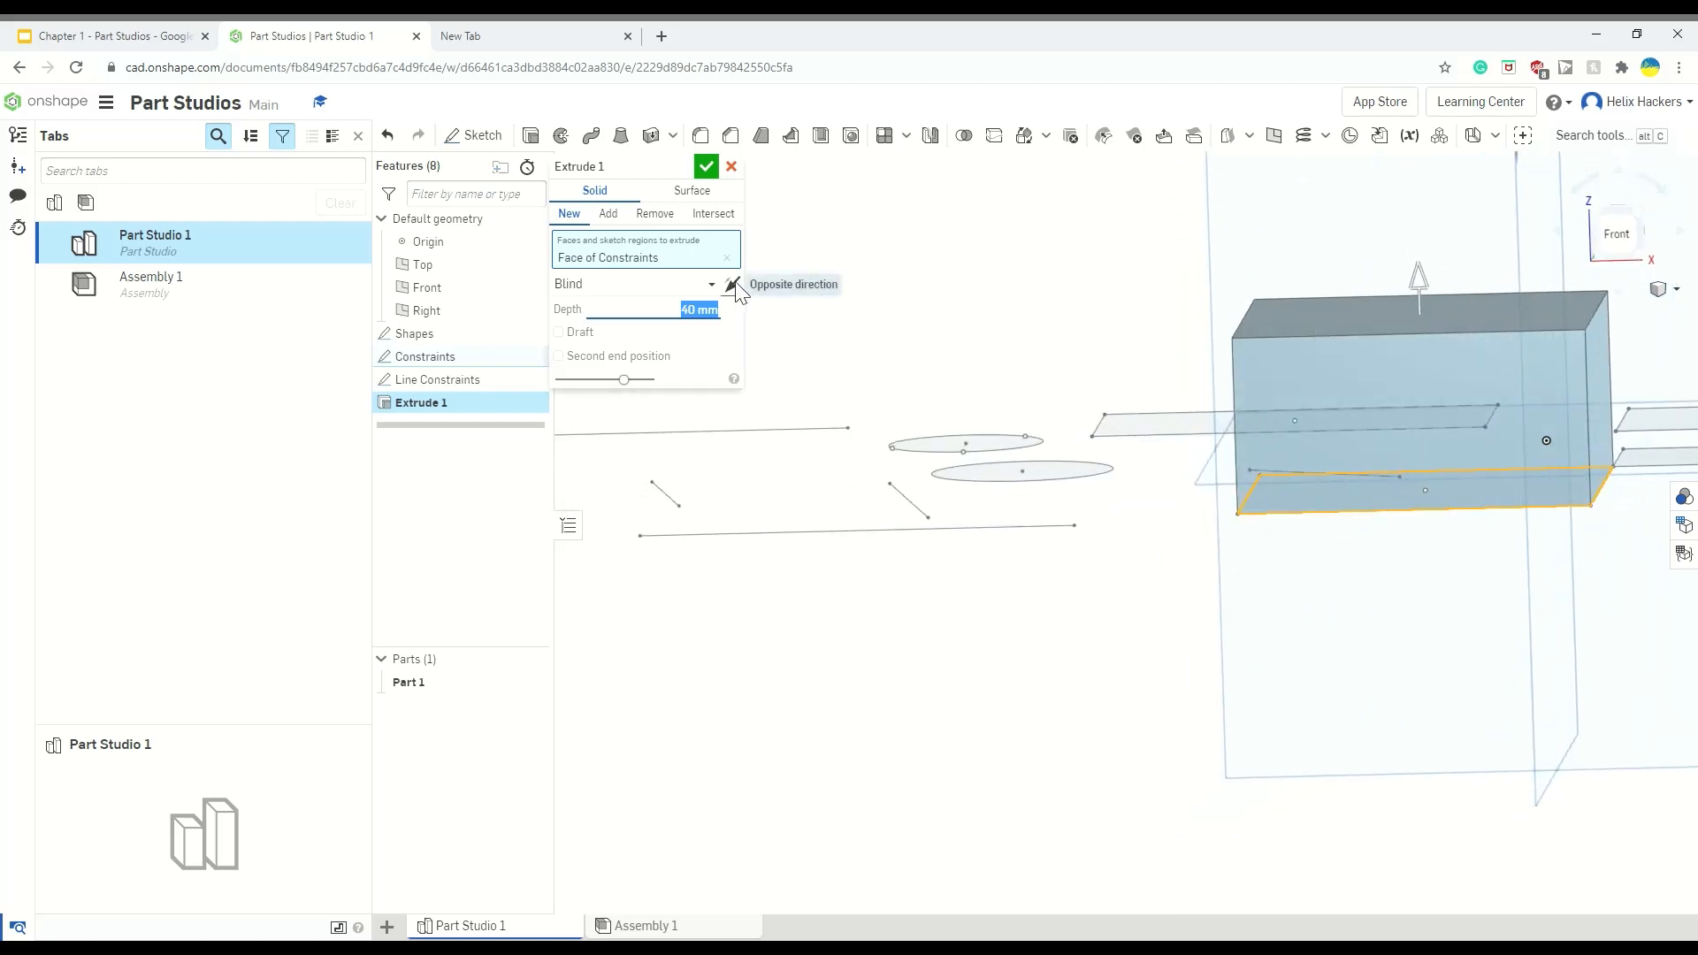
pyautogui.click(731, 285)
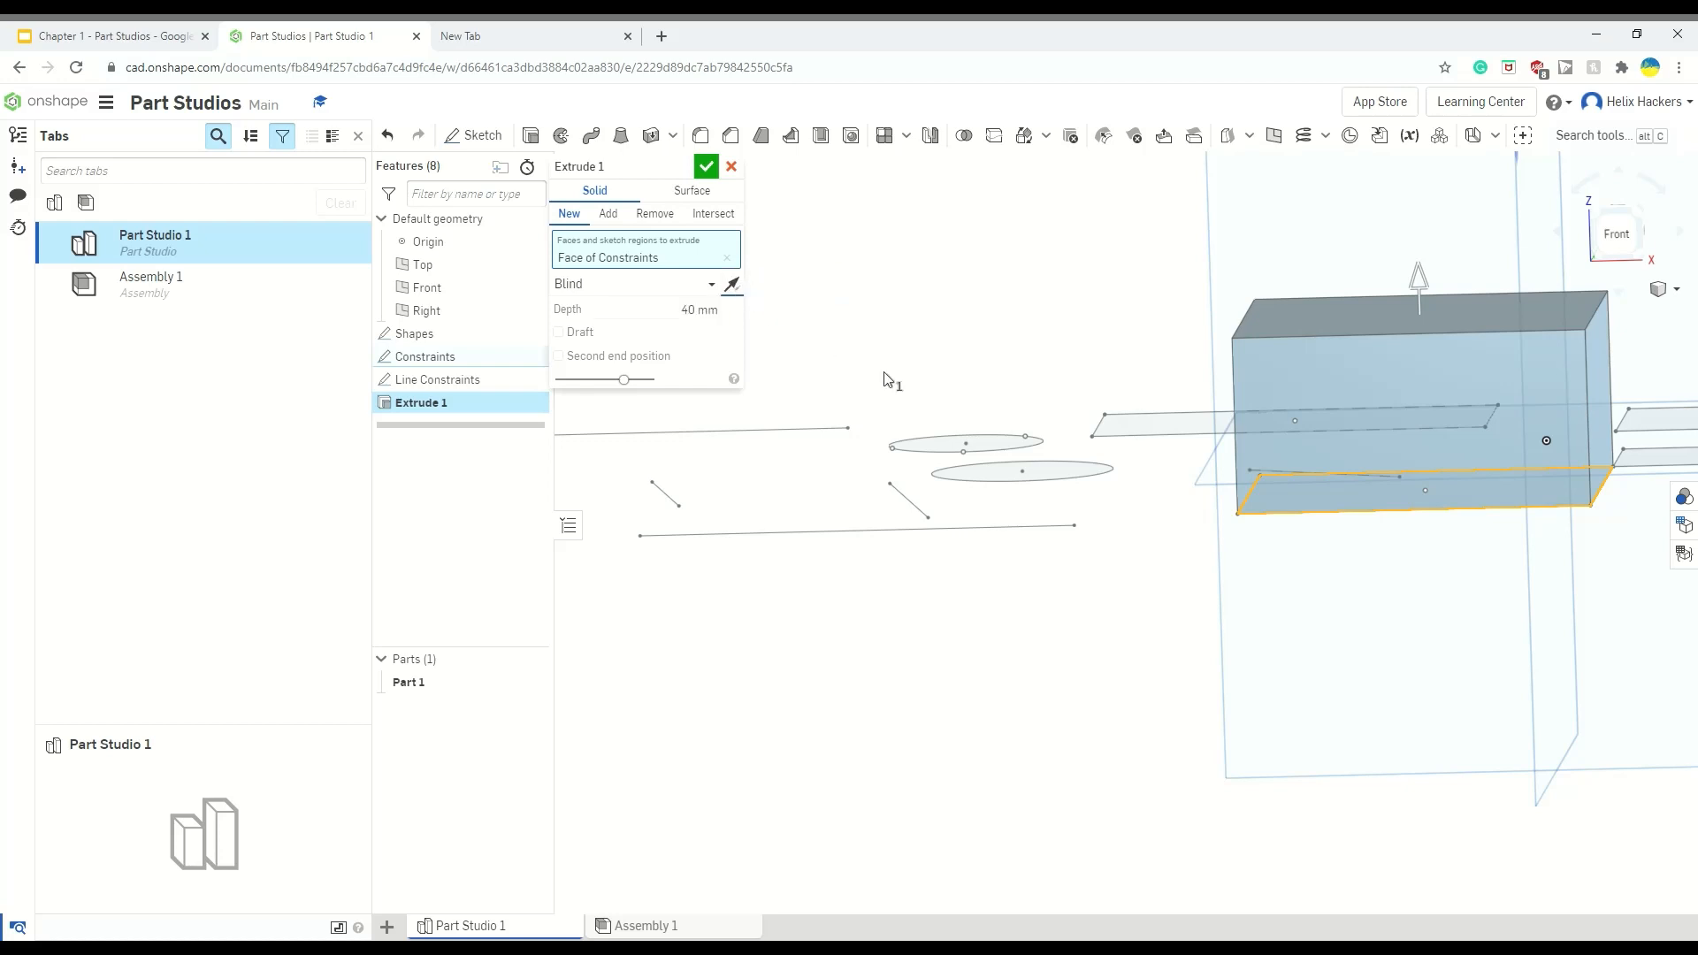
pyautogui.moveTo(1440, 766)
pyautogui.mouseDown(button='right')
pyautogui.moveTo(1345, 690)
pyautogui.moveTo(1335, 643)
pyautogui.moveTo(1334, 681)
pyautogui.moveTo(1346, 635)
pyautogui.moveTo(1341, 656)
pyautogui.mouseUp(button='right')
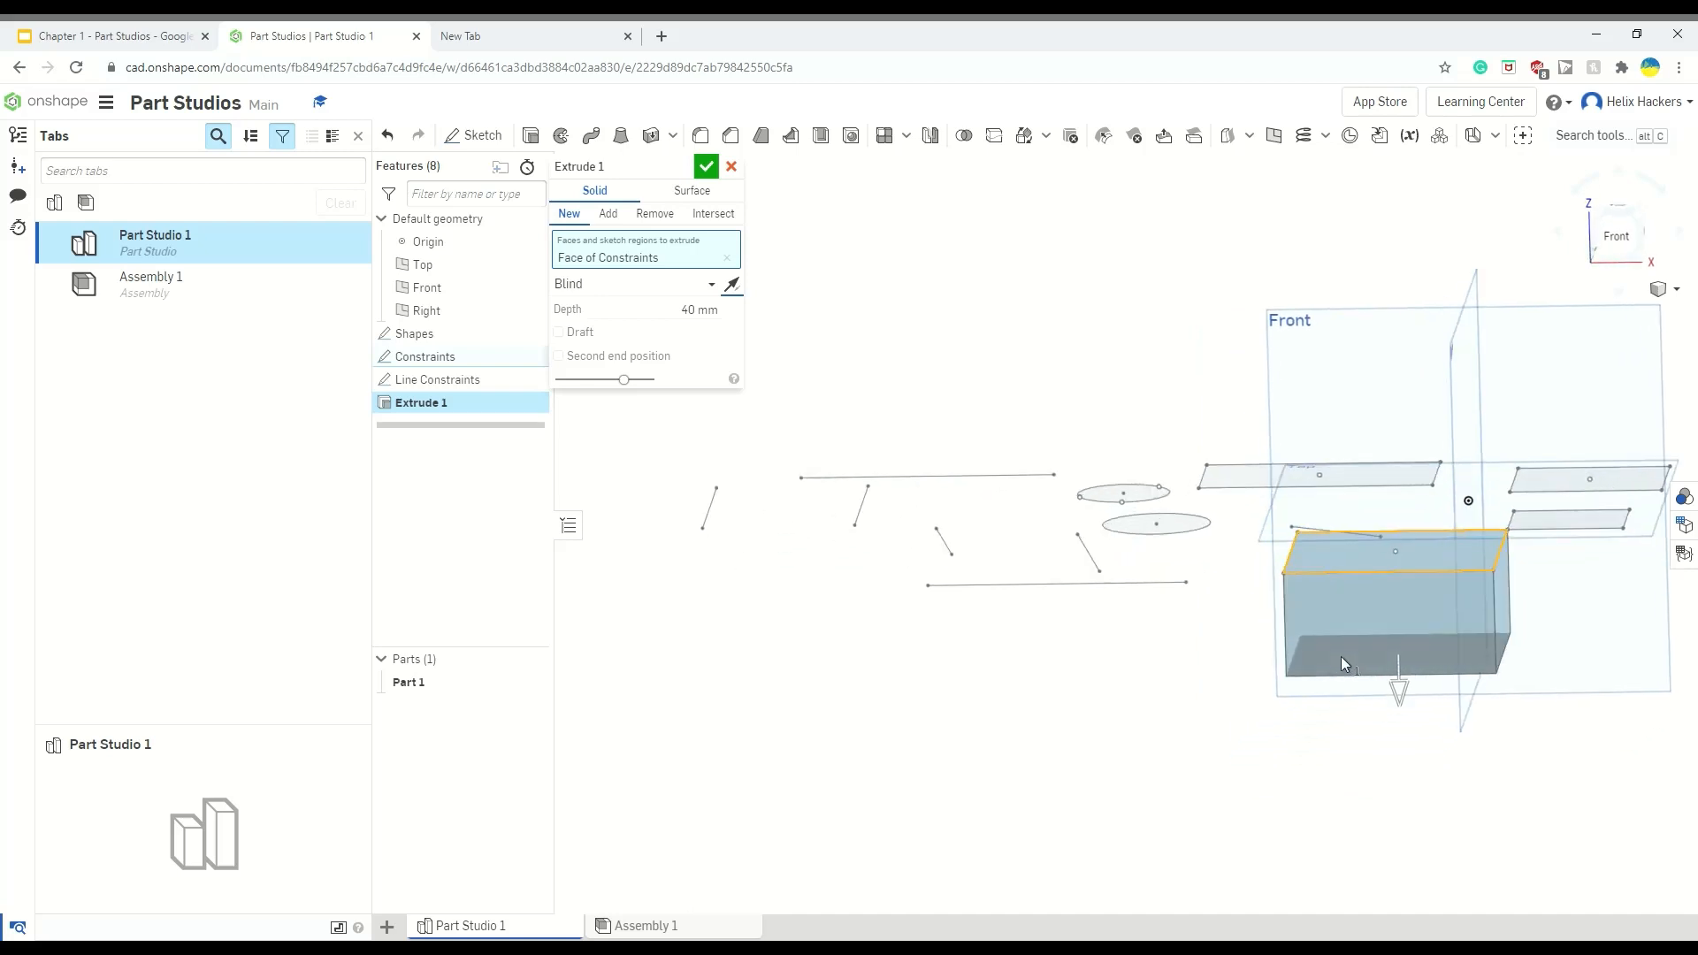
pyautogui.click(738, 288)
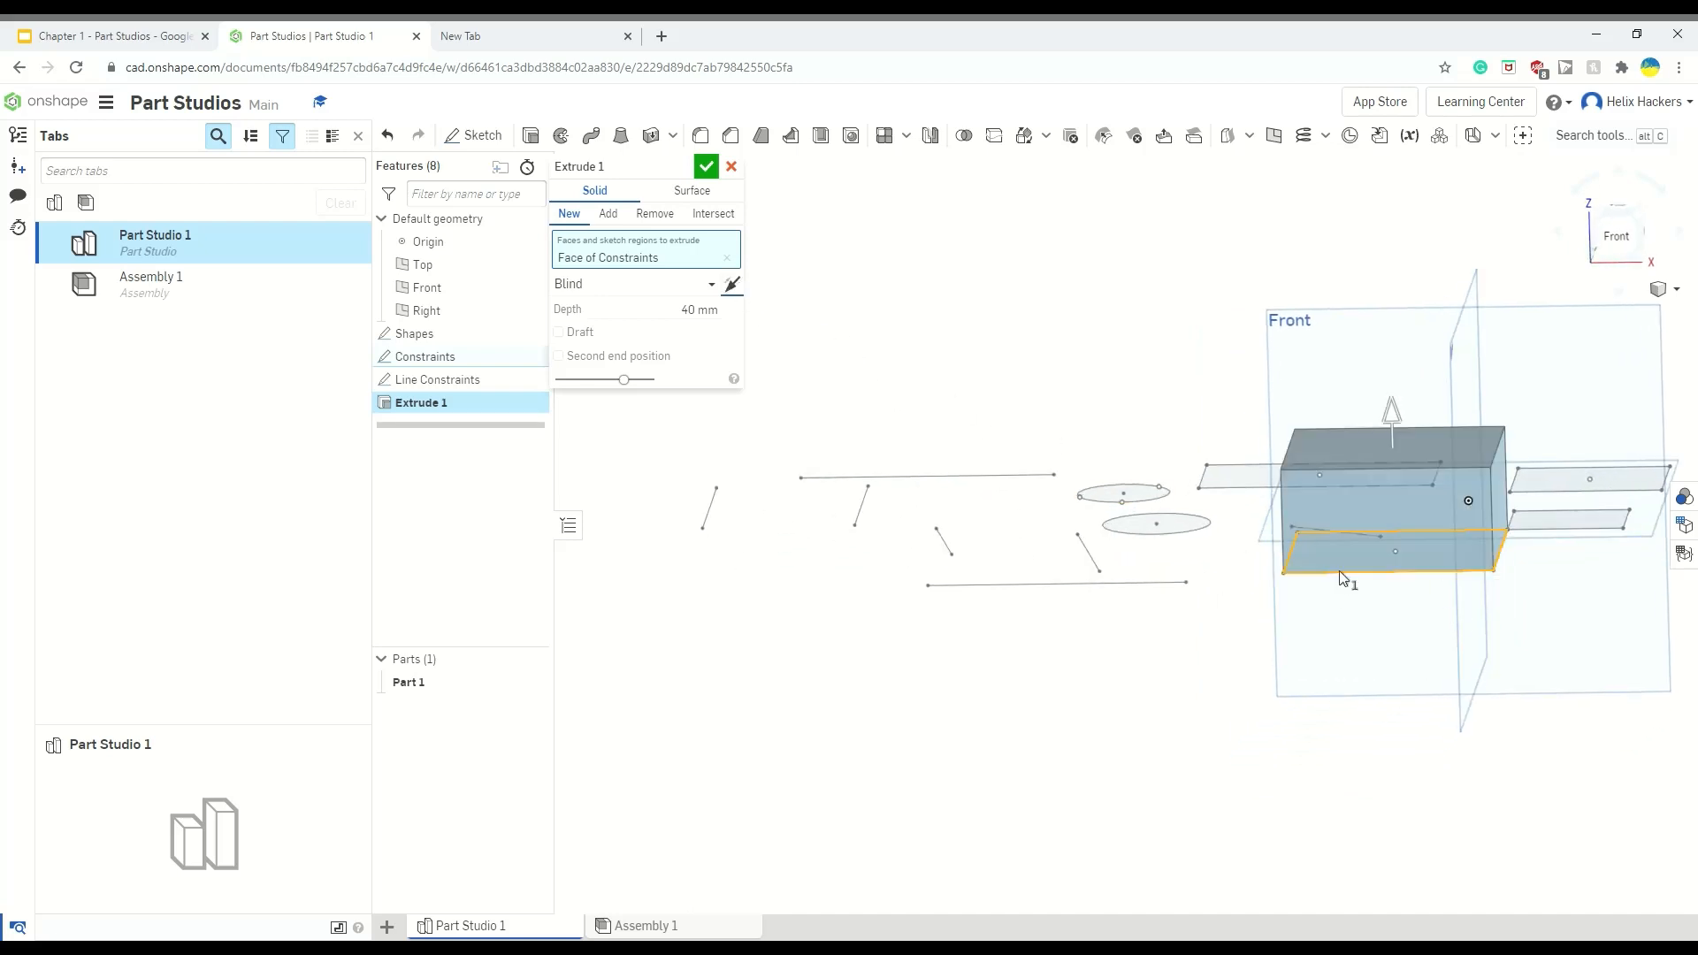
pyautogui.scroll(5, 1222, 481)
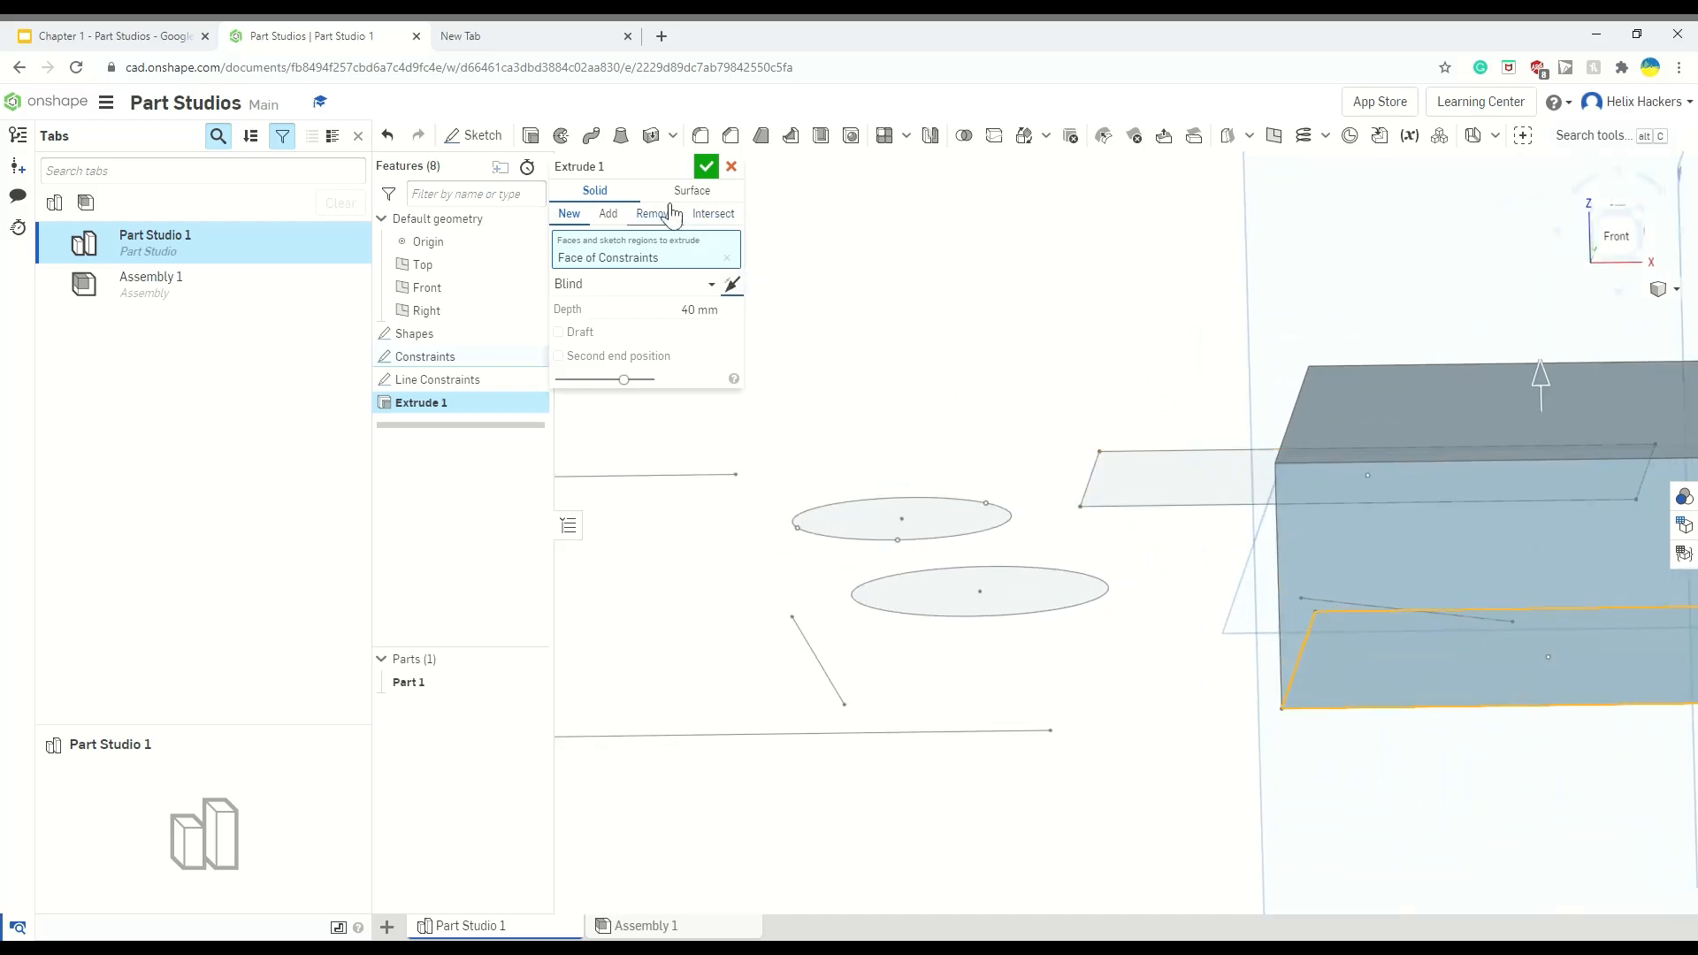
pyautogui.click(705, 167)
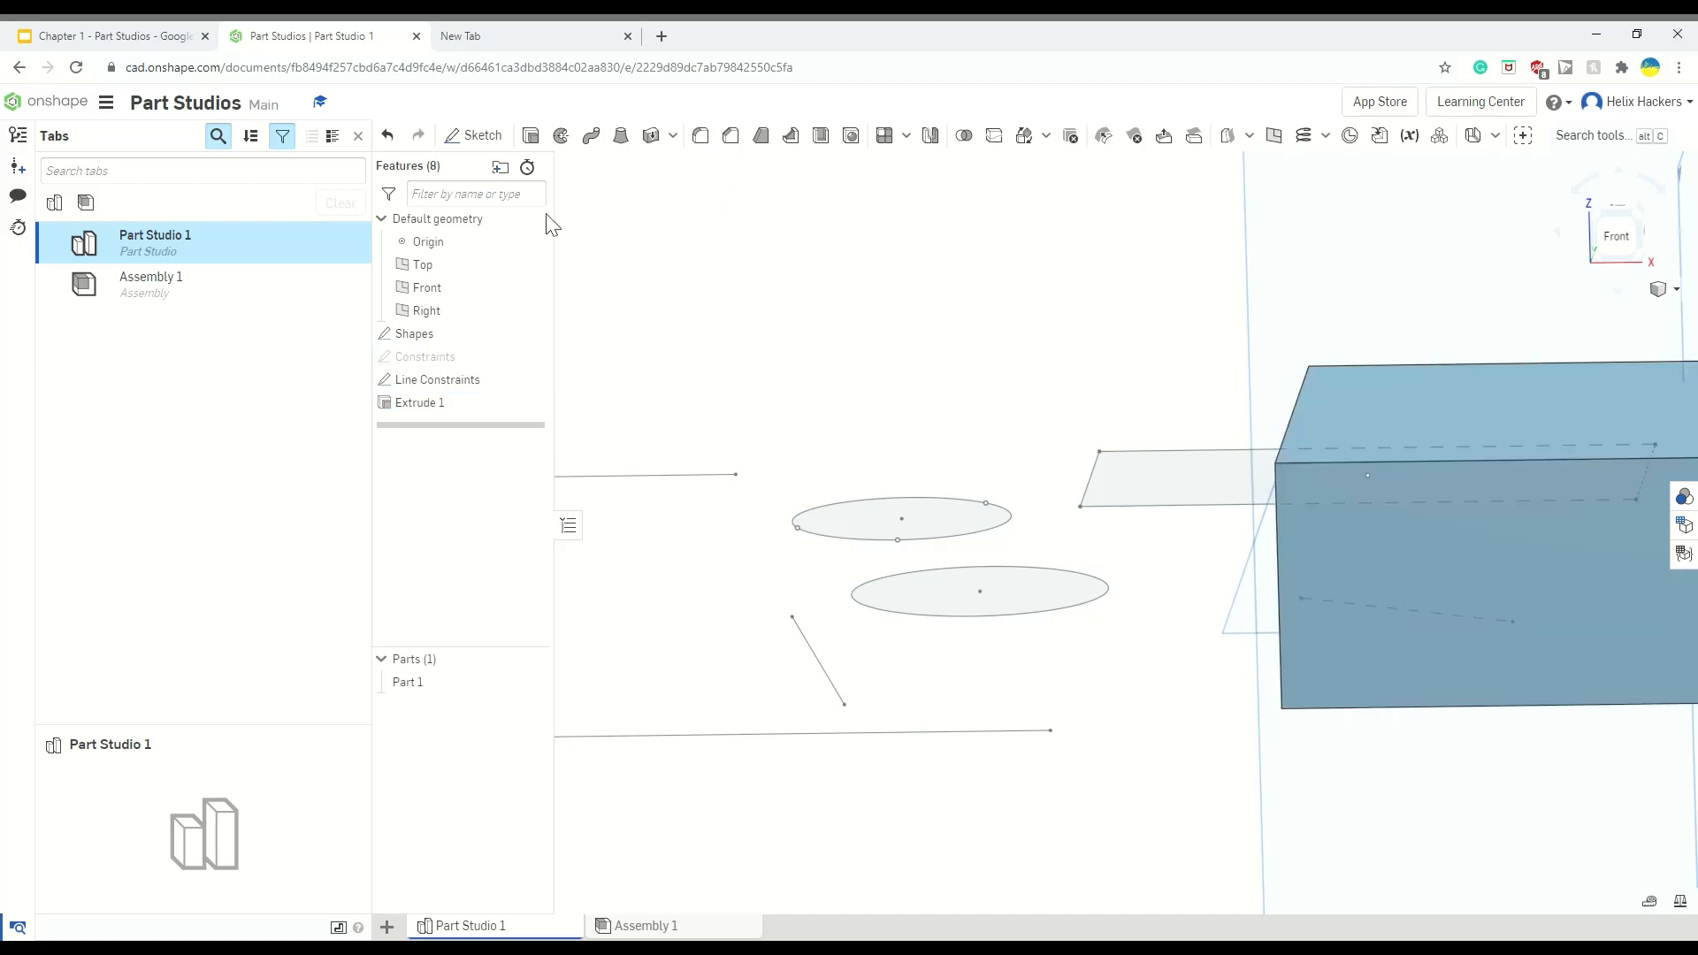
# Step: Switch to the Google Slides presentation, read the Extrusions Checkpoint task and return to the Checkpoints part studio in Onshape
pyautogui.click(122, 34)
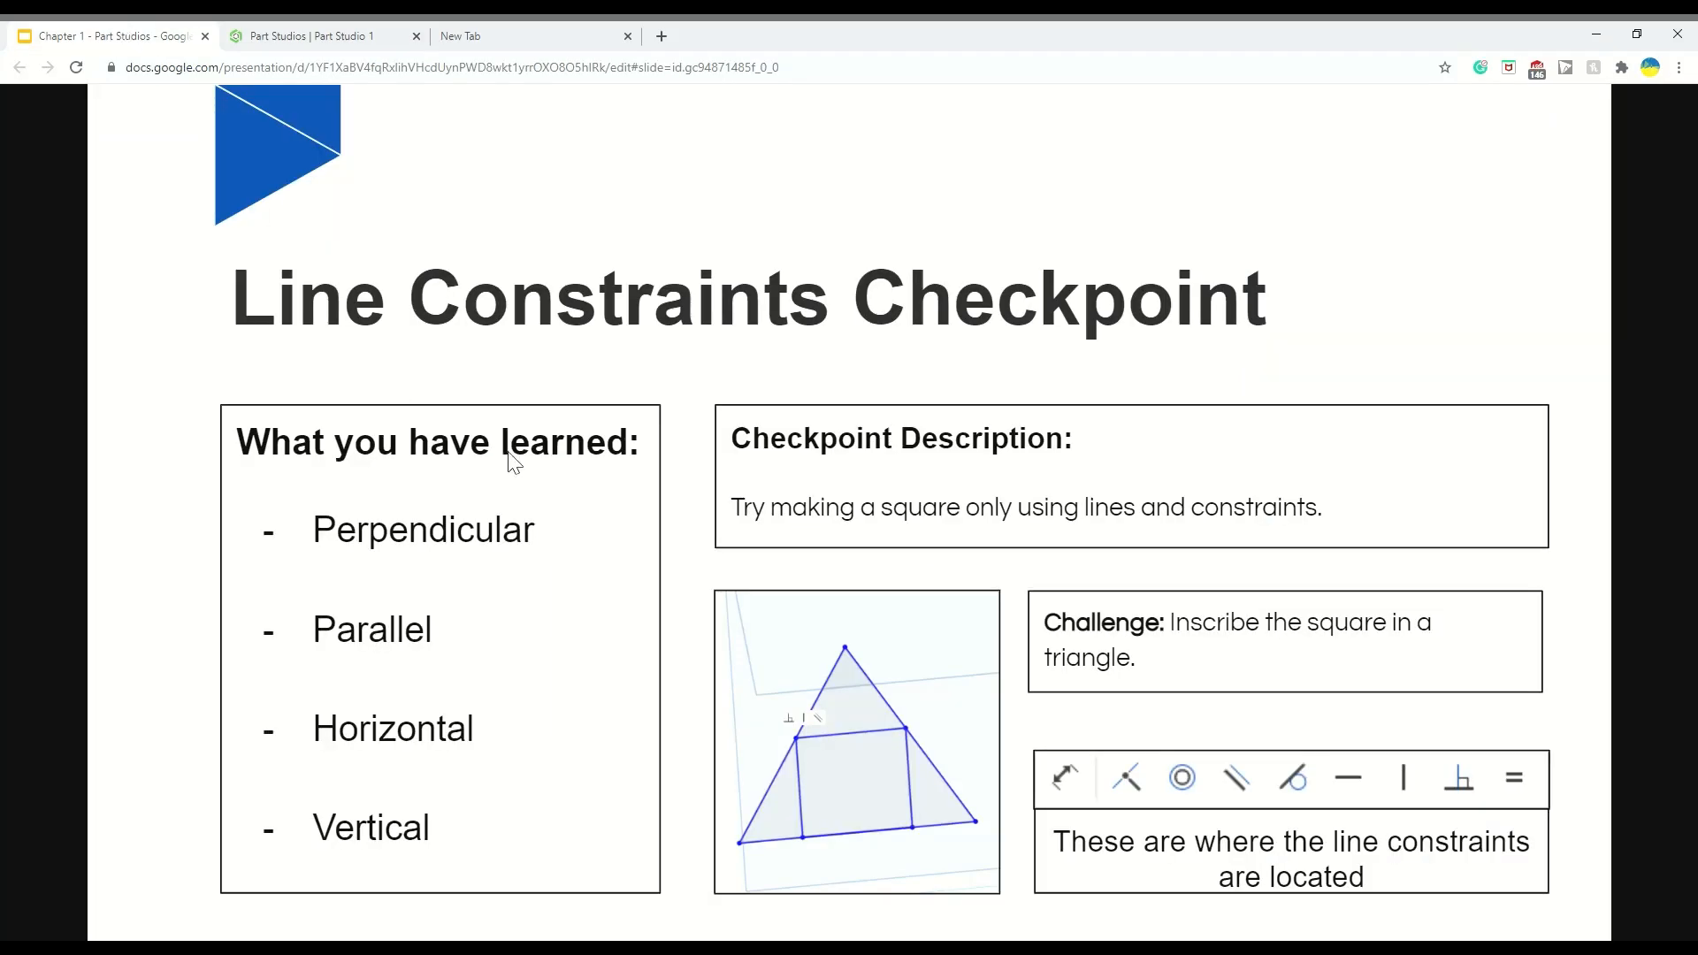
pyautogui.click(515, 421)
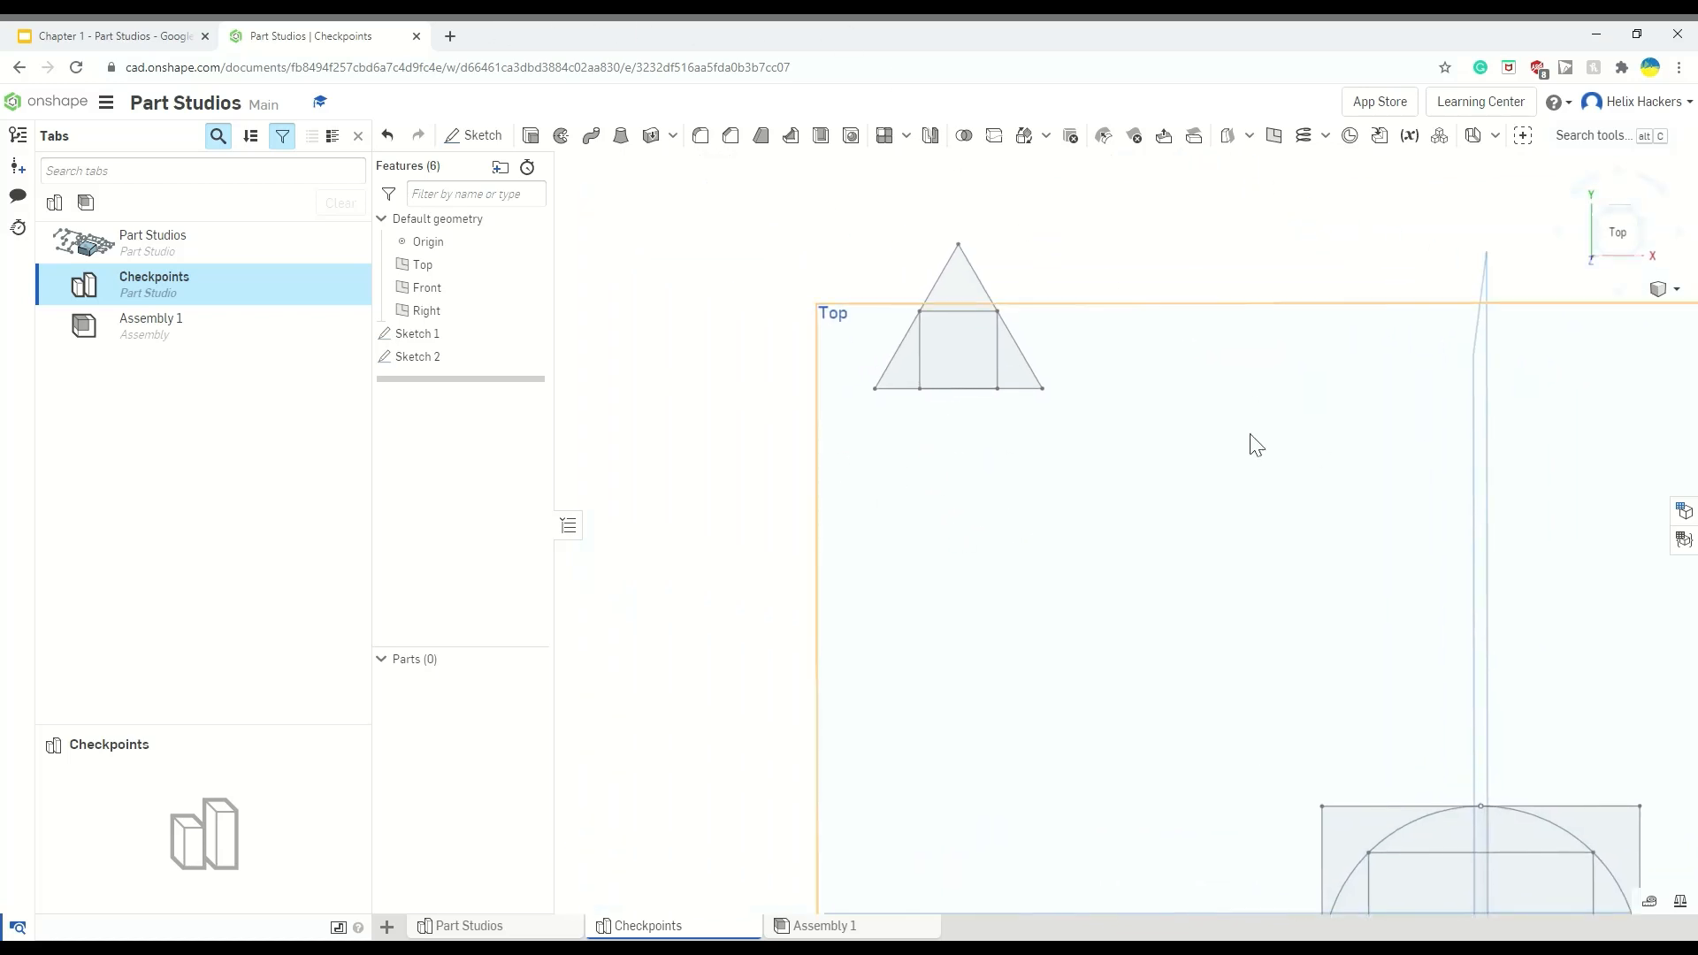
pyautogui.click(122, 35)
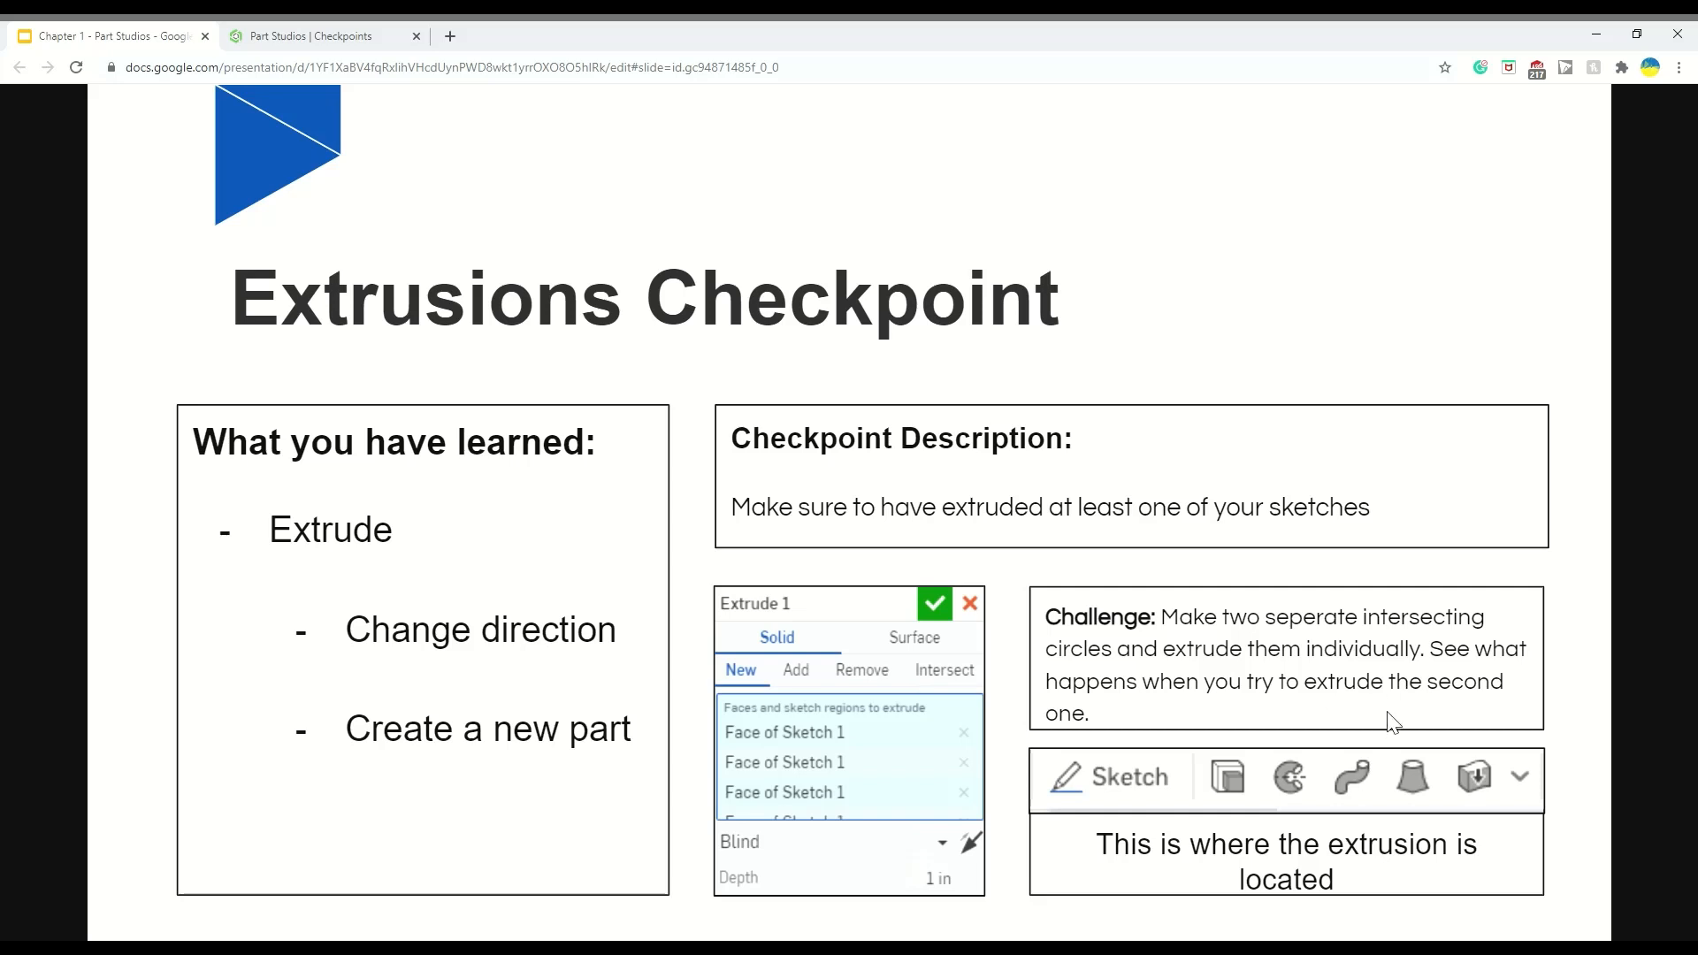
pyautogui.click(257, 35)
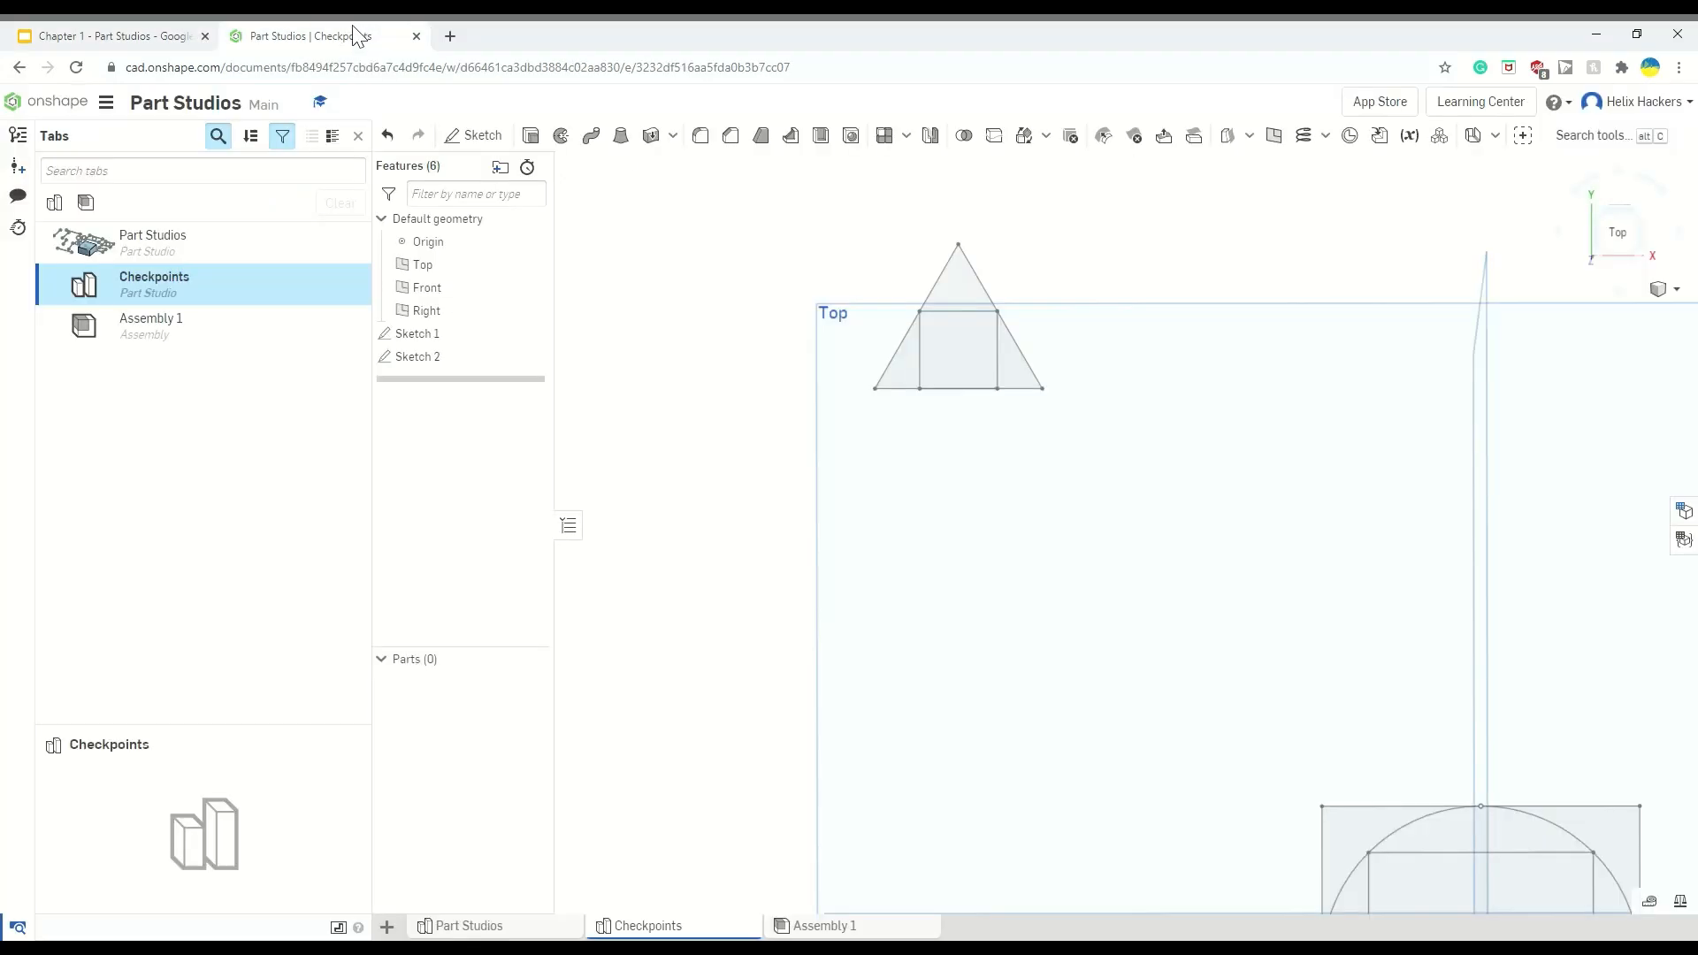
# Step: Sketch two intersecting circles, each about 18 mm in diameter, on the Top plane below the triangle and finish the sketch
pyautogui.click(478, 137)
pyautogui.click(929, 460)
pyautogui.click(592, 136)
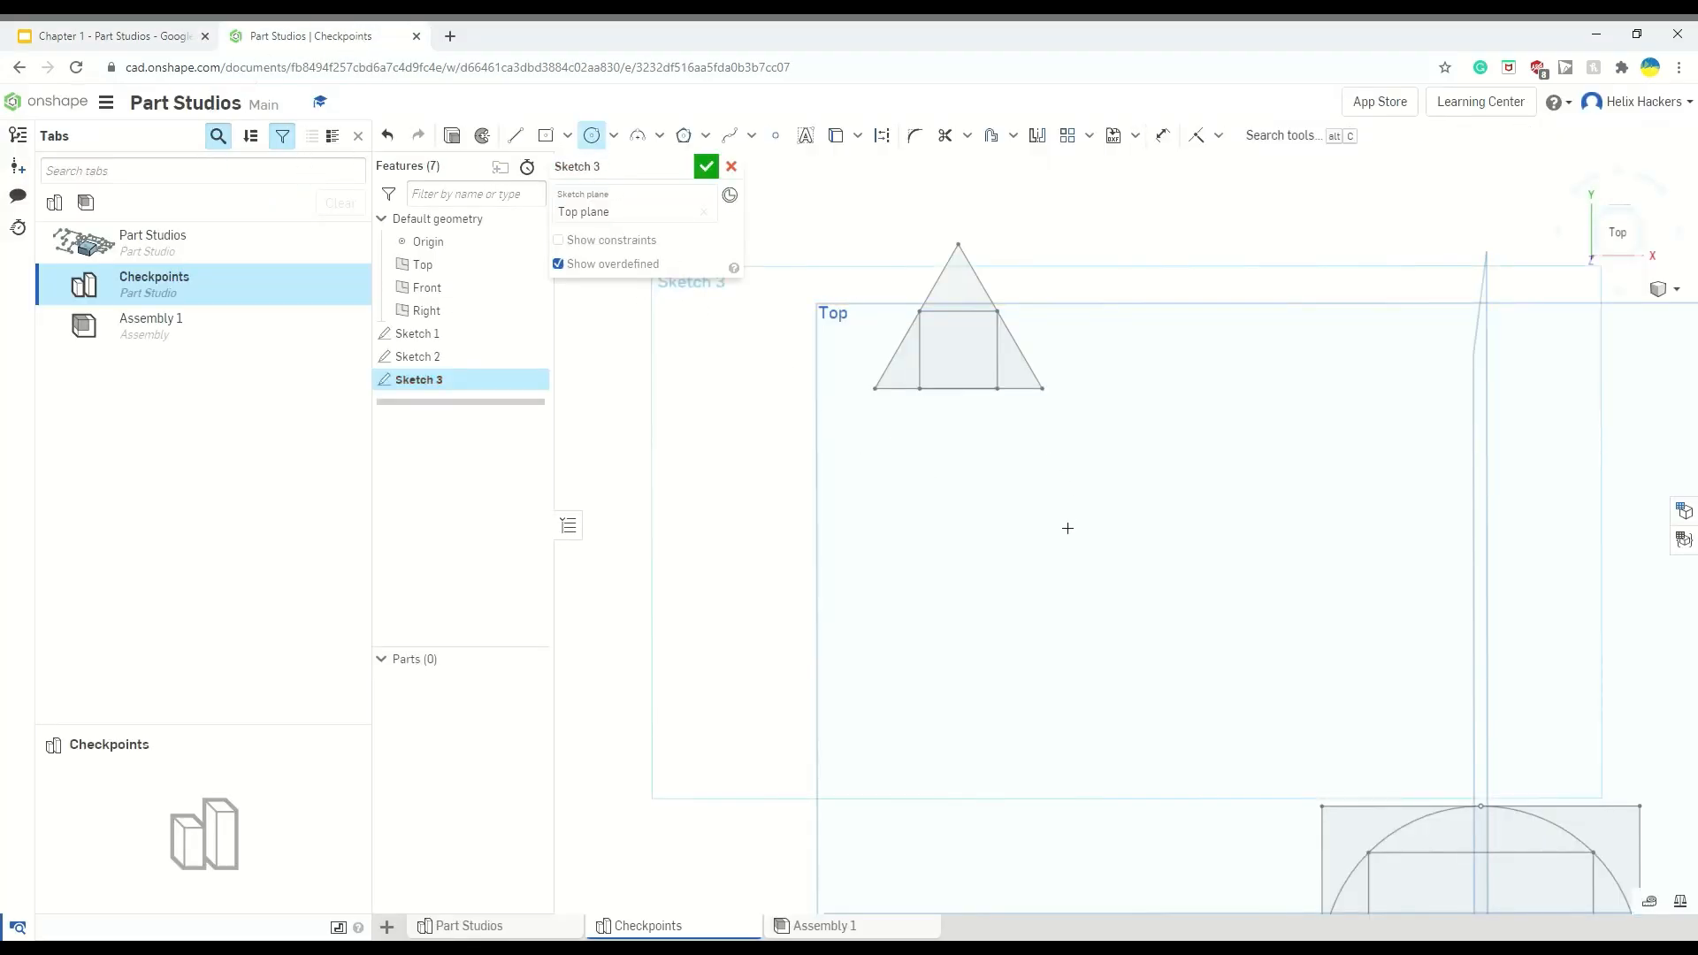
pyautogui.click(1006, 527)
pyautogui.click(1075, 575)
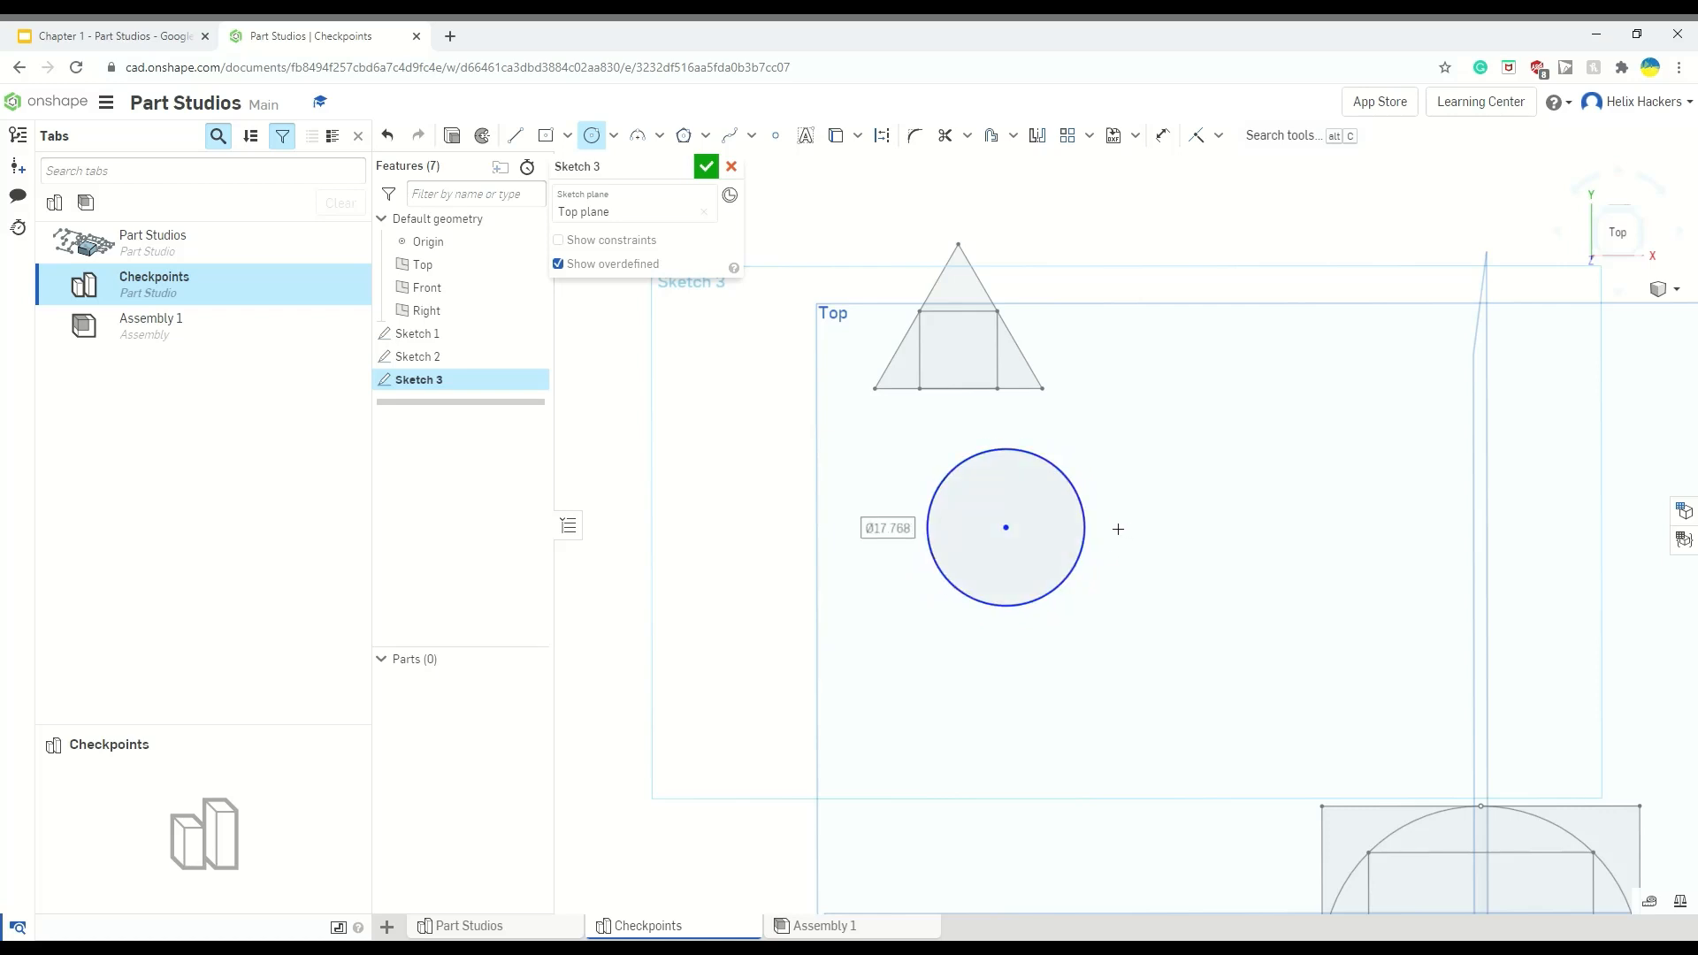
pyautogui.click(1111, 522)
pyautogui.click(1180, 562)
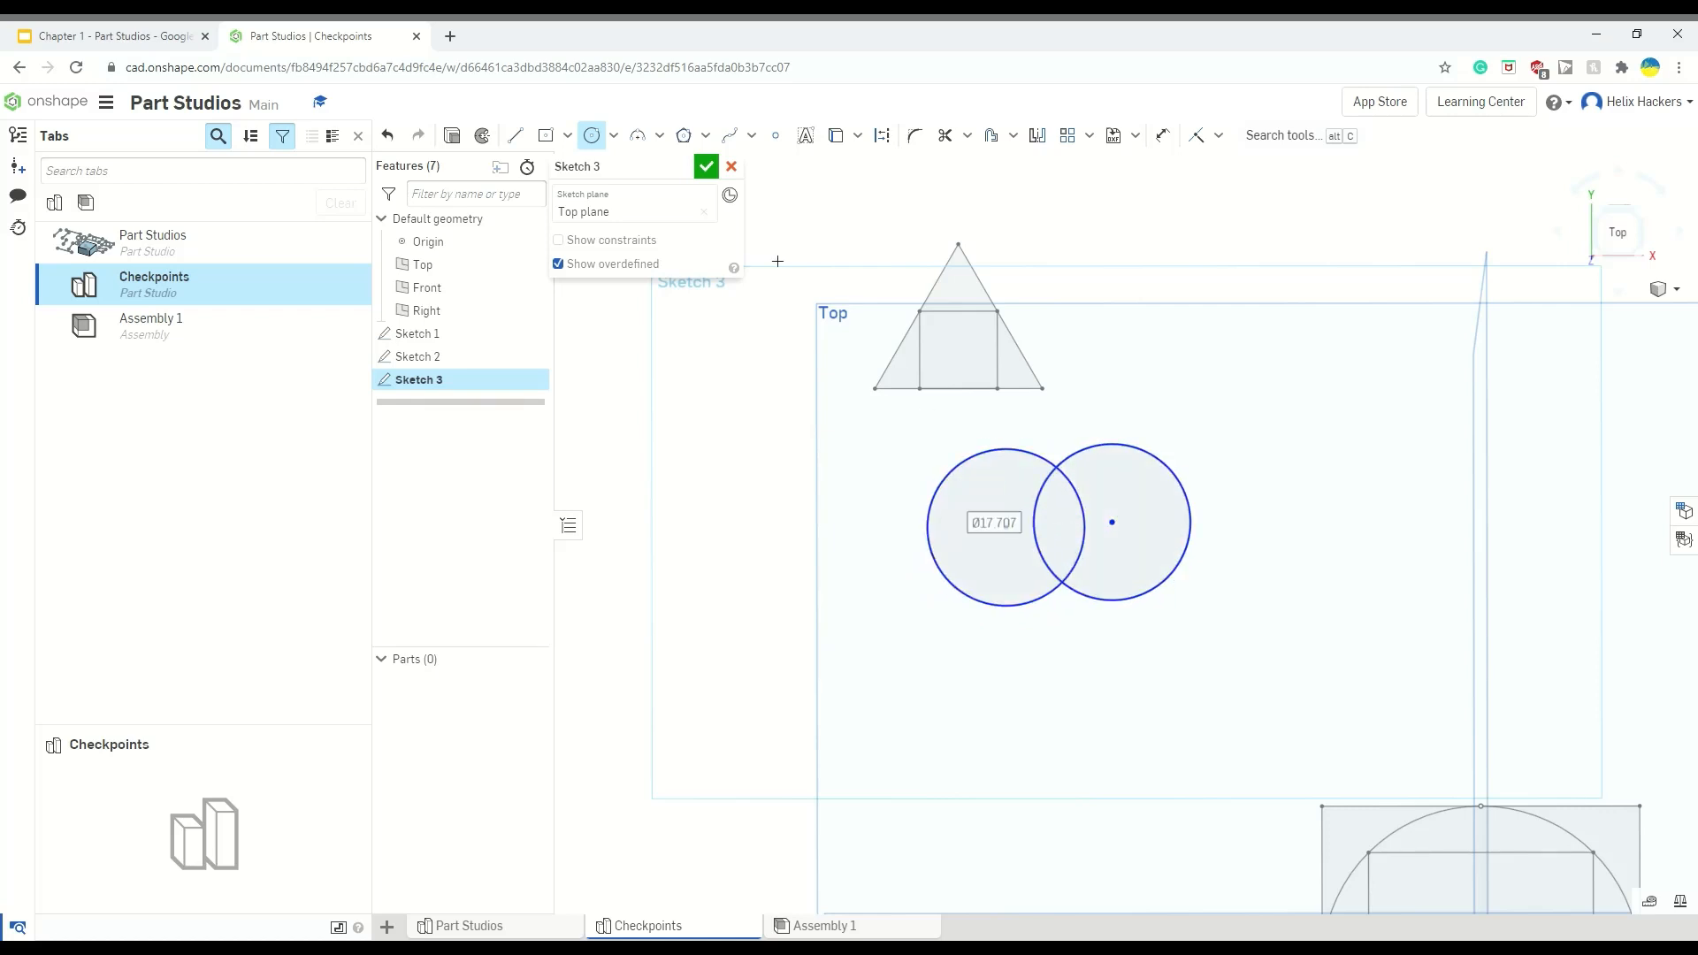
pyautogui.click(706, 168)
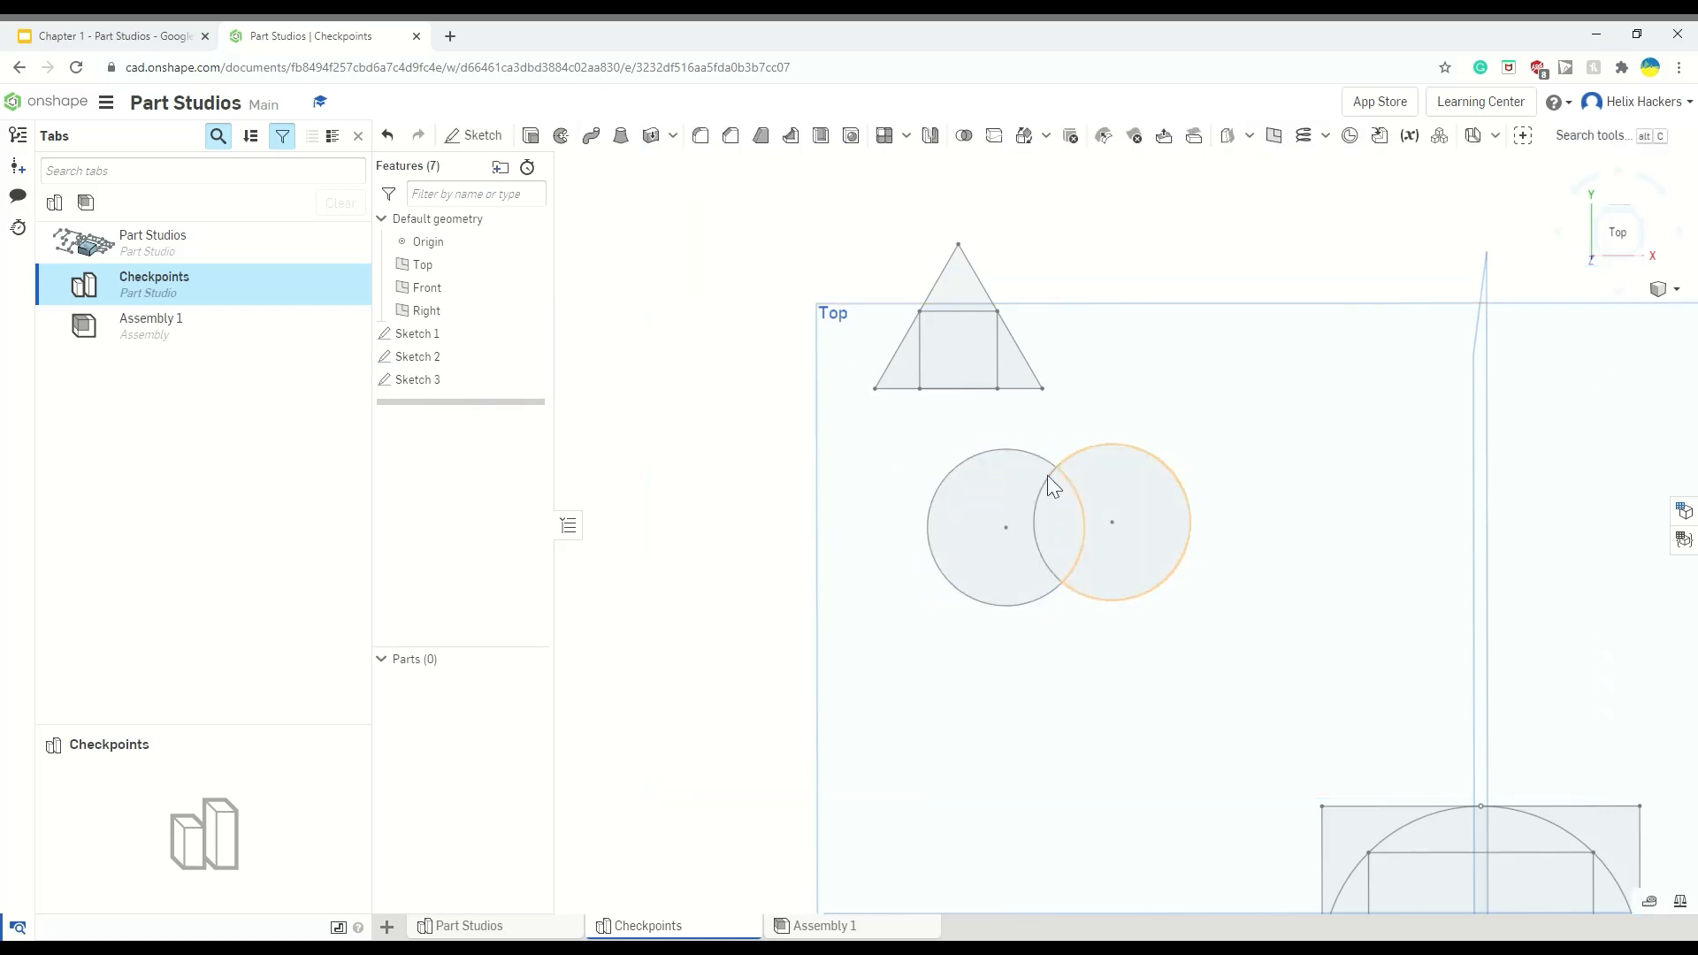
# Step: Extrude both regions of the left intersecting circle 25 mm upward as a new solid
pyautogui.click(531, 135)
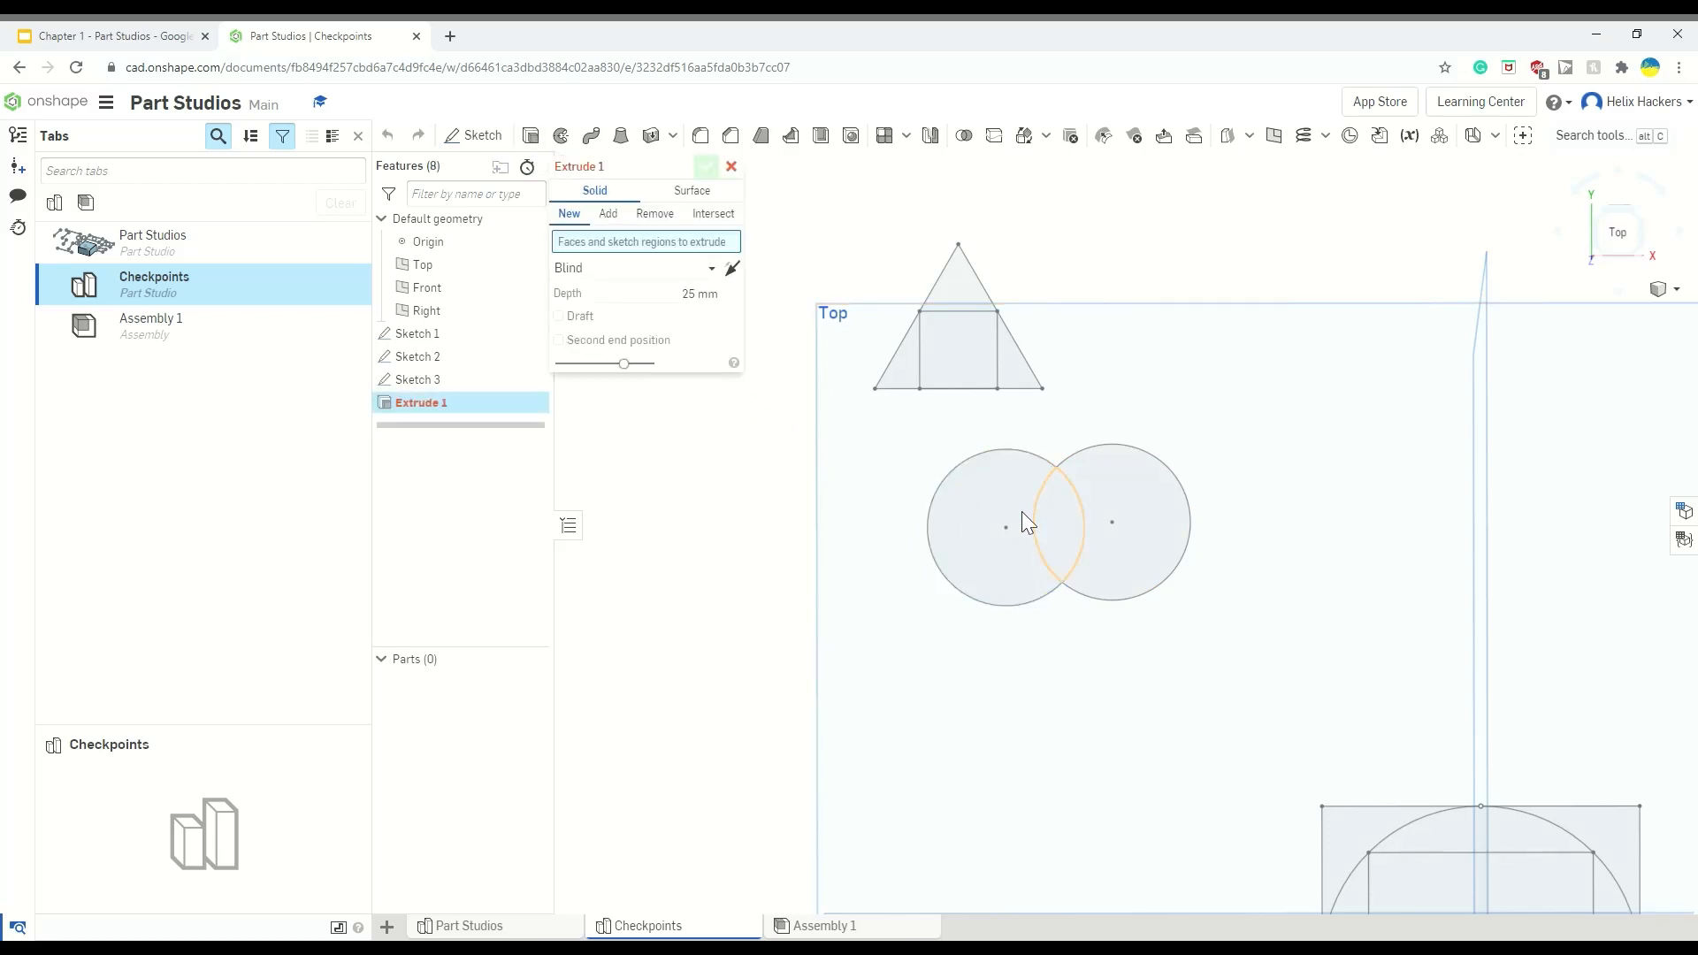
pyautogui.scroll(3, 1048, 517)
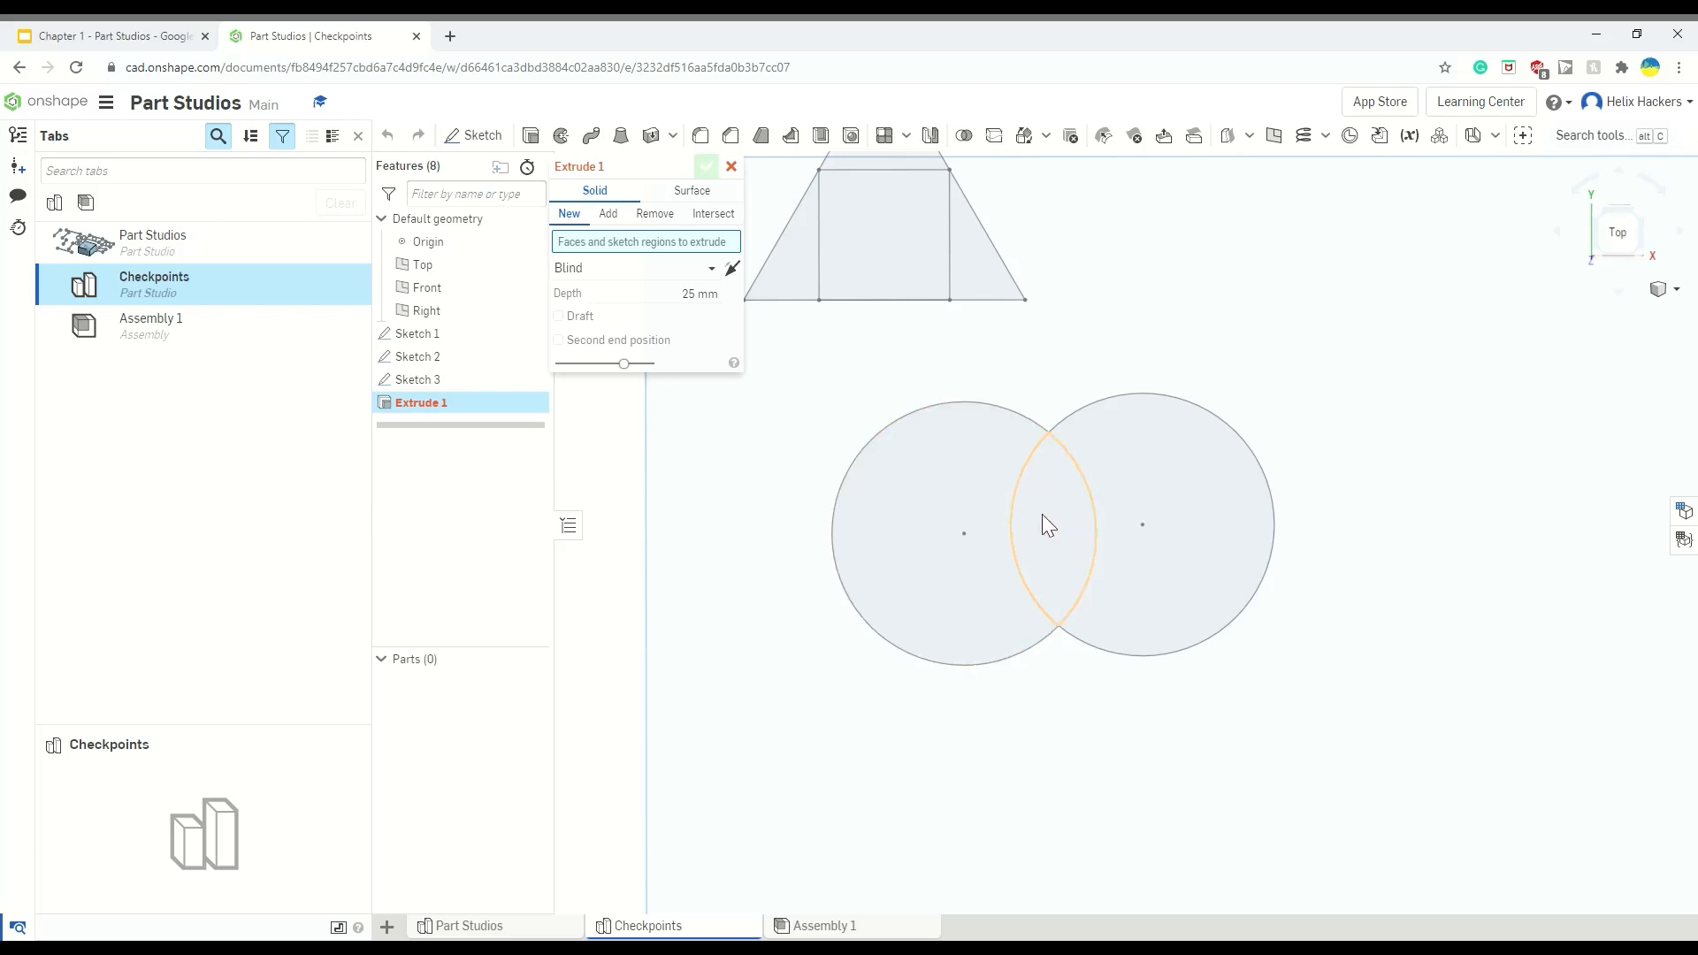
pyautogui.click(1042, 517)
pyautogui.click(945, 470)
pyautogui.moveTo(944, 471); pyautogui.dragTo(962, 512, button='right')
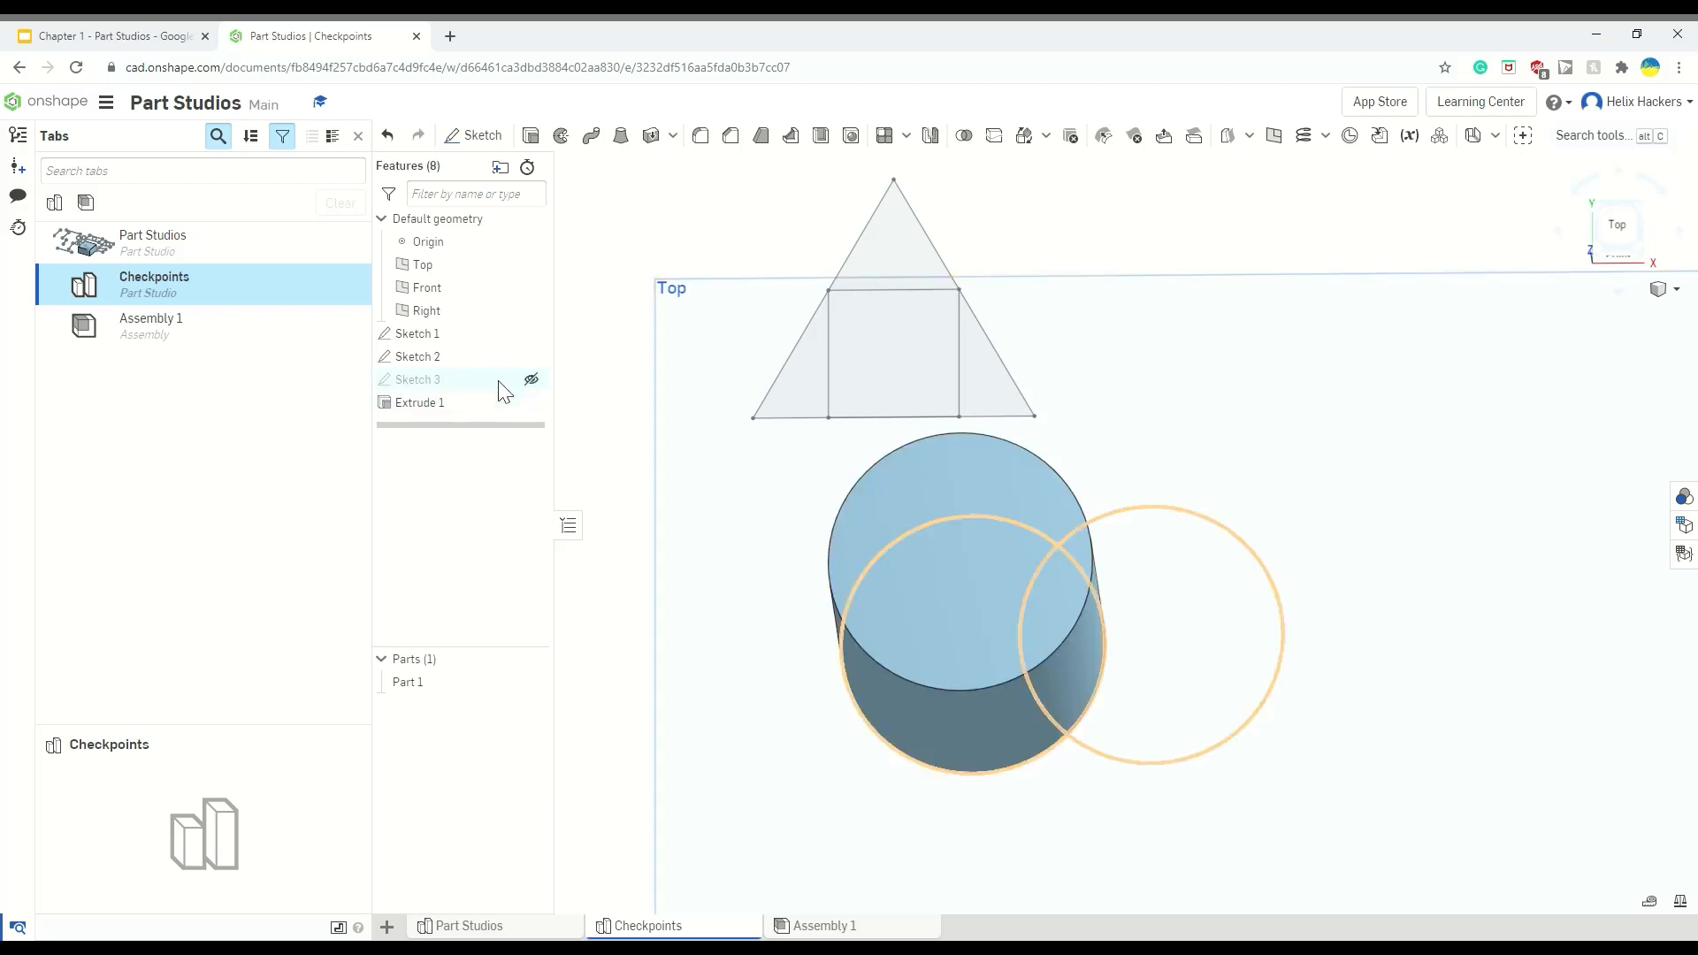
# Step: Show the circles' sketch again and set up a 25 mm Add extrusion from both regions of the right circle, merging with Part 1
pyautogui.click(531, 380)
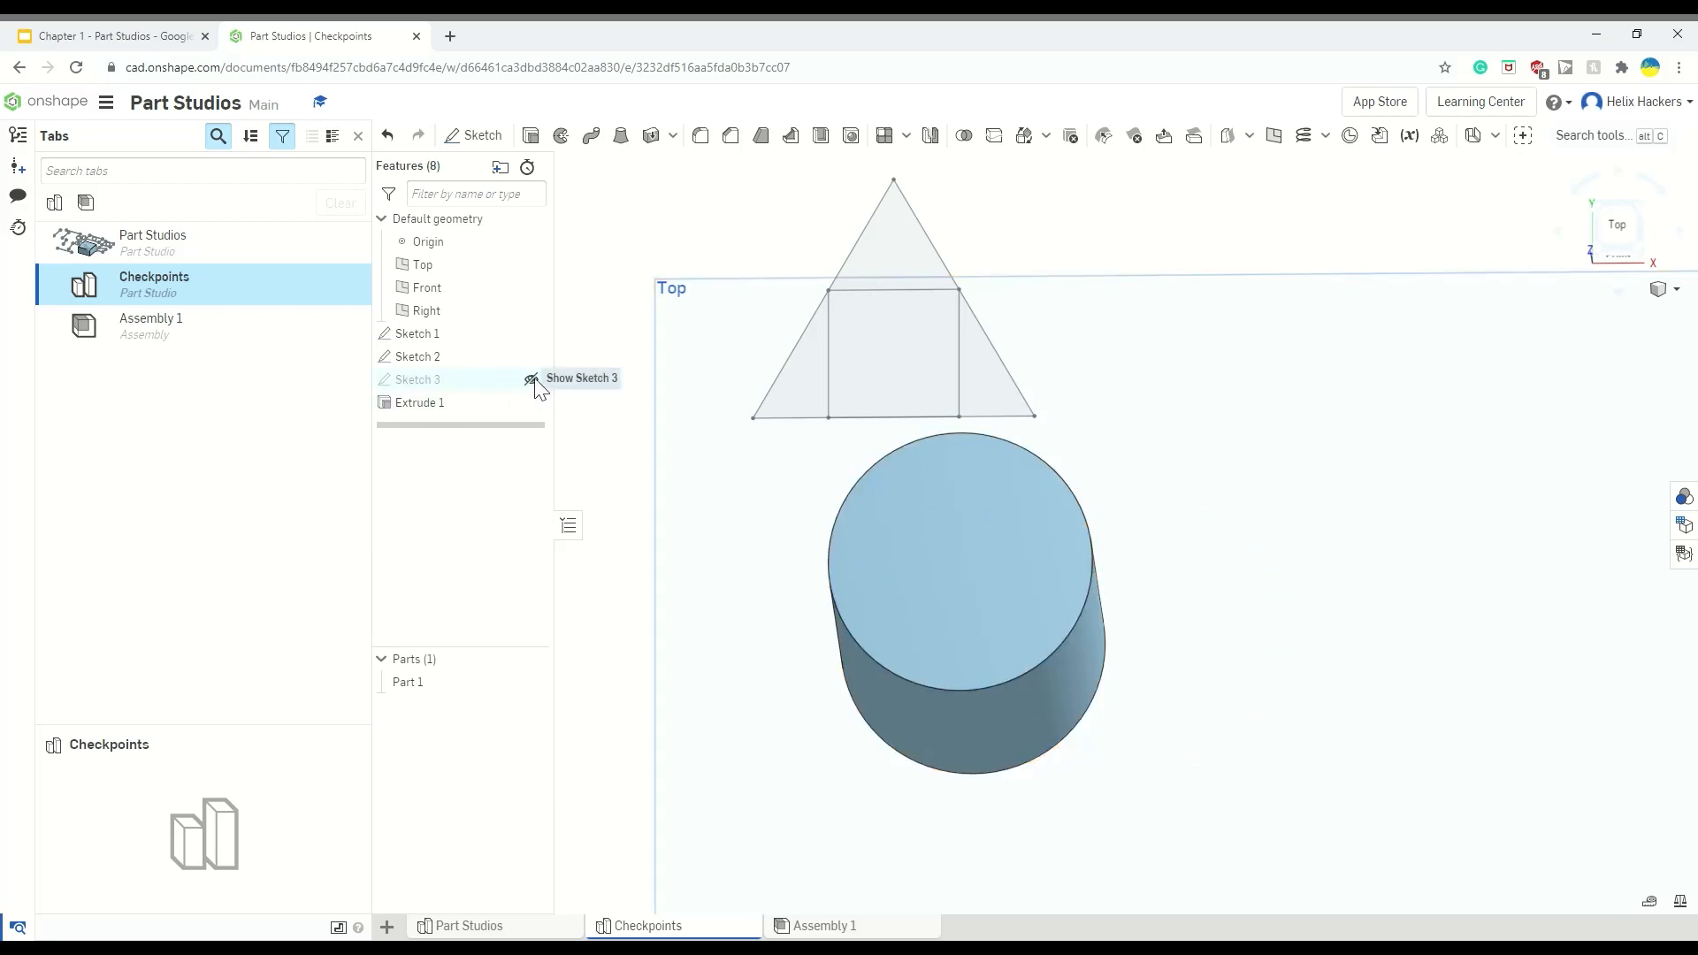
pyautogui.press('n')
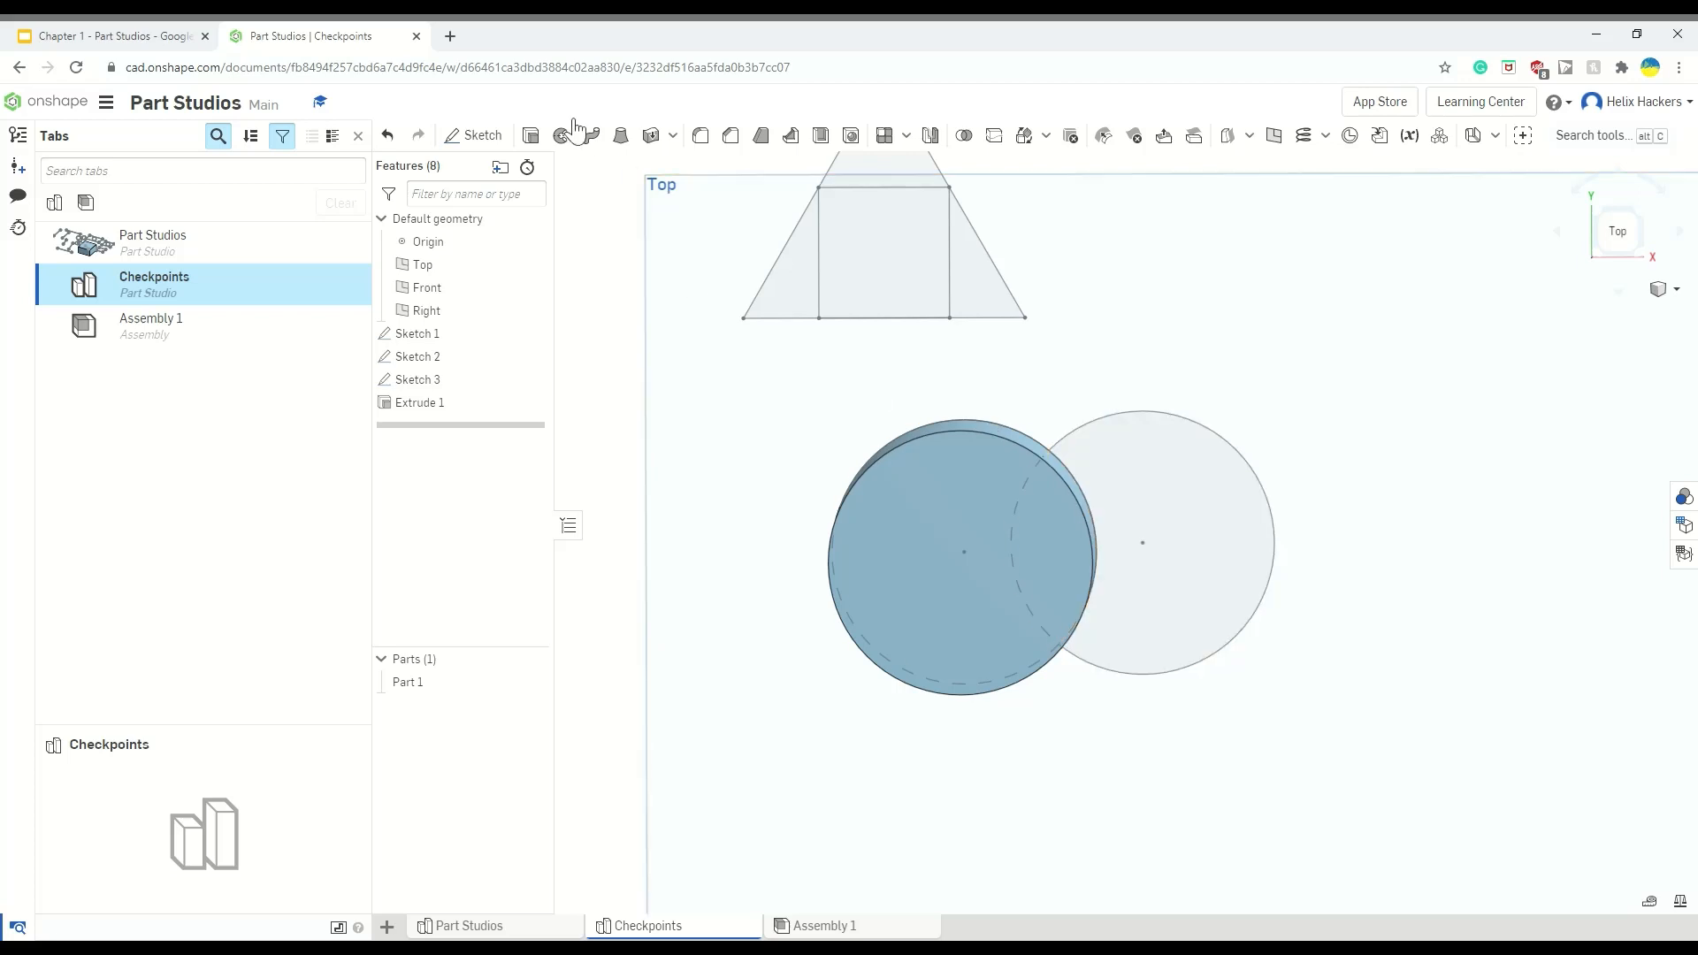
pyautogui.click(531, 135)
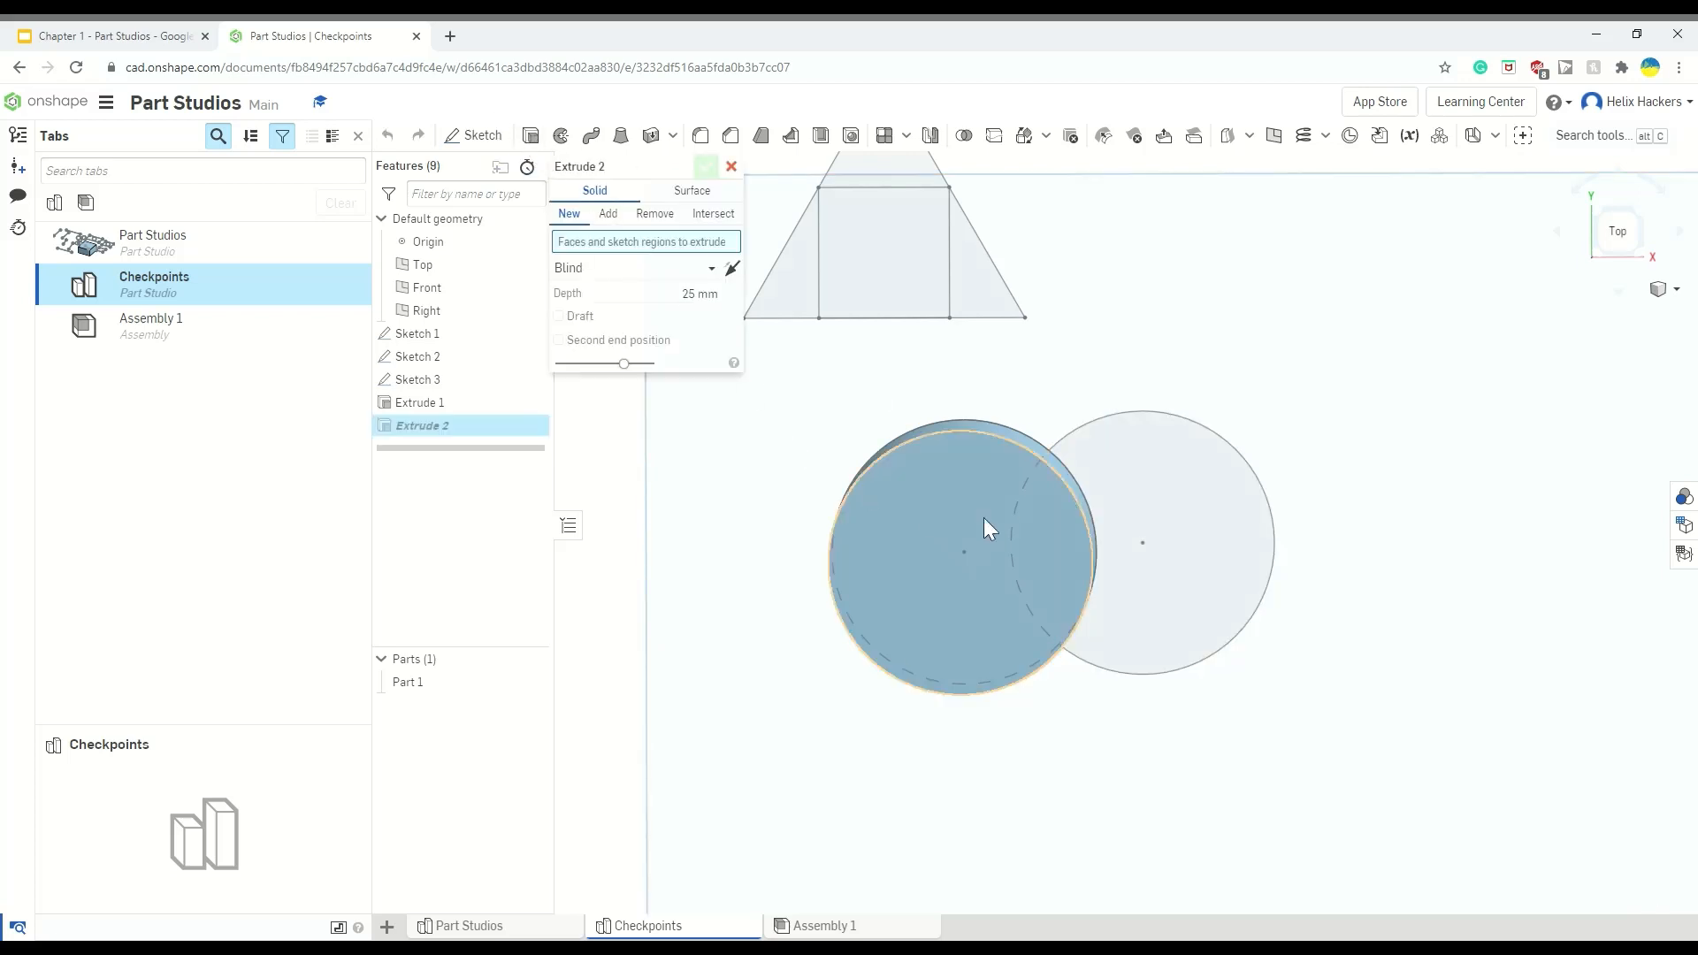
pyautogui.scroll(2, 985, 527)
pyautogui.moveTo(1111, 542)
pyautogui.mouseDown(button='right')
pyautogui.moveTo(1099, 448)
pyautogui.moveTo(1026, 264)
pyautogui.moveTo(1045, 299)
pyautogui.mouseUp(button='right')
pyautogui.click(951, 363)
pyautogui.click(1146, 422)
pyautogui.moveTo(1146, 422); pyautogui.dragTo(1098, 582, button='right')
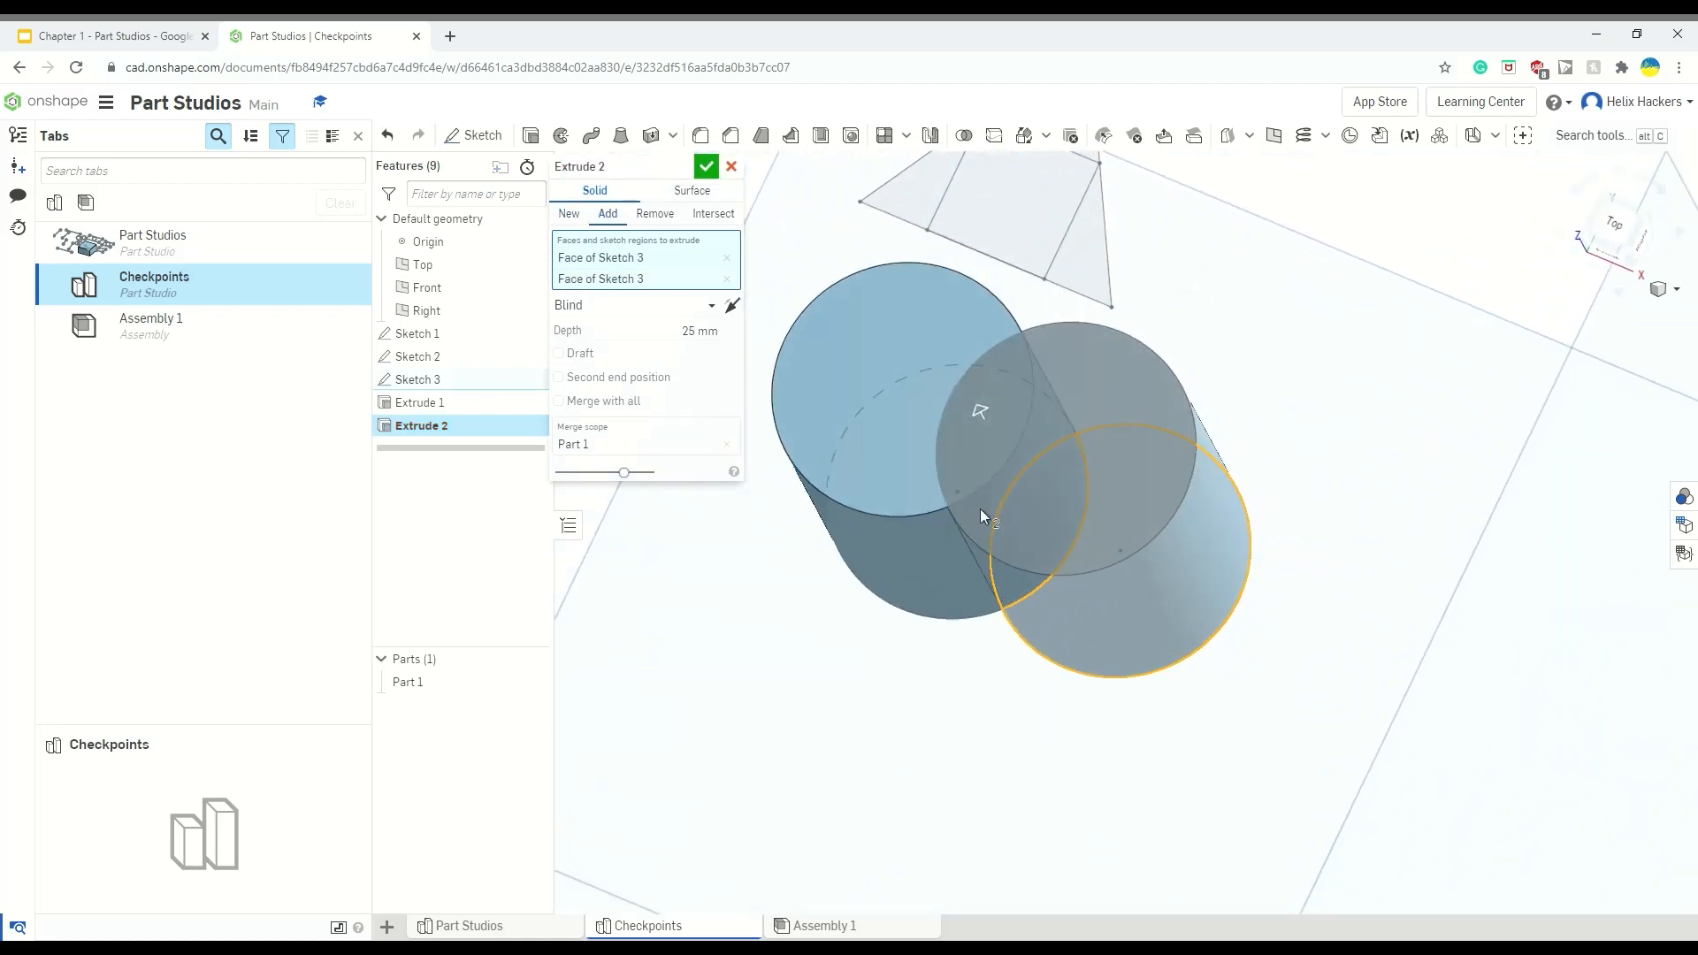
pyautogui.moveTo(979, 508); pyautogui.dragTo(1114, 544, button='right')
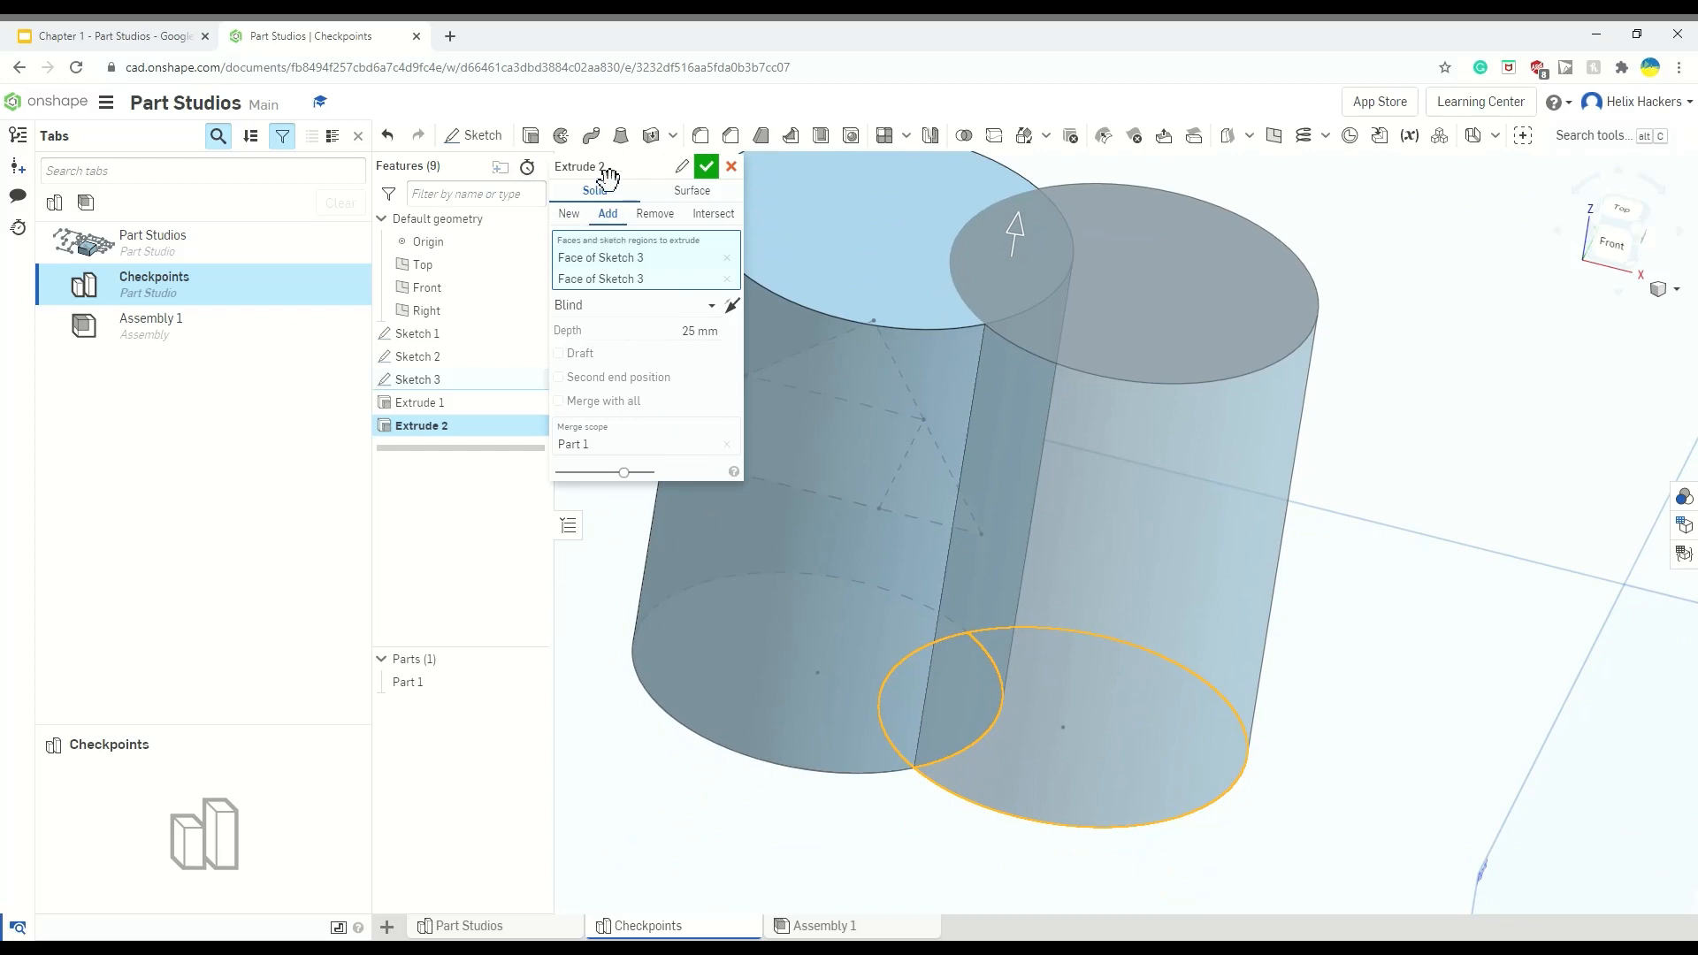
pyautogui.moveTo(983, 751); pyautogui.dragTo(1330, 735, button='middle')
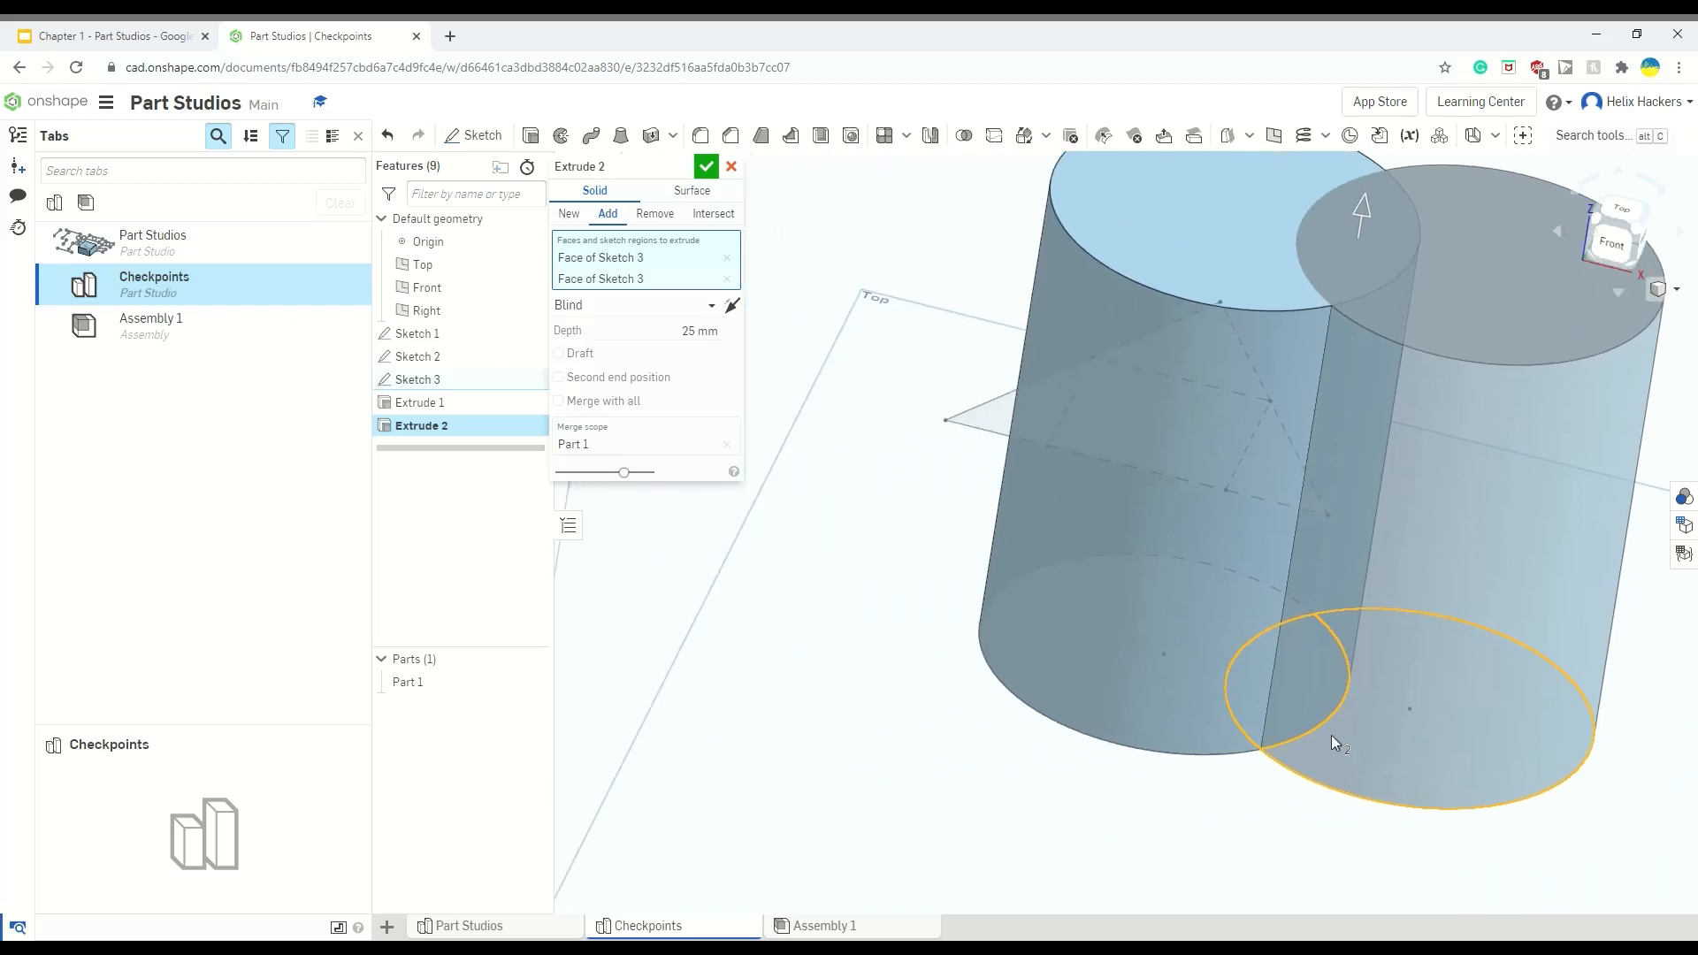
pyautogui.moveTo(1328, 734); pyautogui.dragTo(1227, 707, button='right')
pyautogui.scroll(-1, 1318, 734)
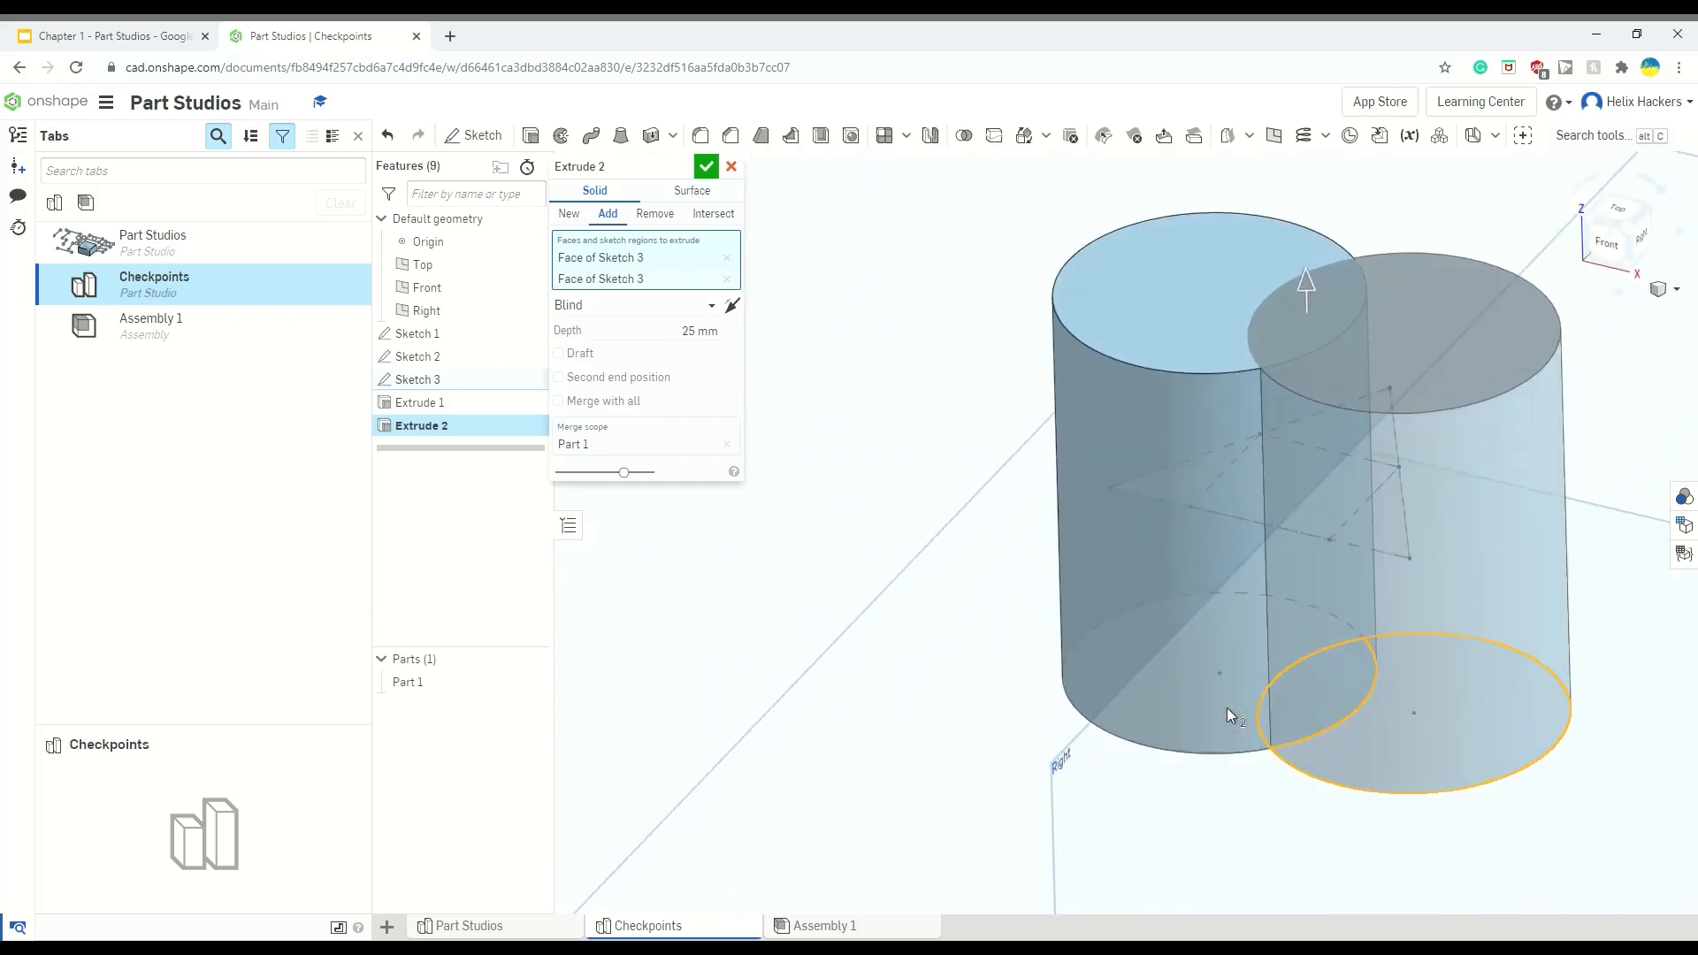
# Step: Try the second cylinder as a New part, restore the Add option and accept the extrusion
pyautogui.click(568, 214)
pyautogui.moveTo(1131, 566); pyautogui.dragTo(1146, 610, button='right')
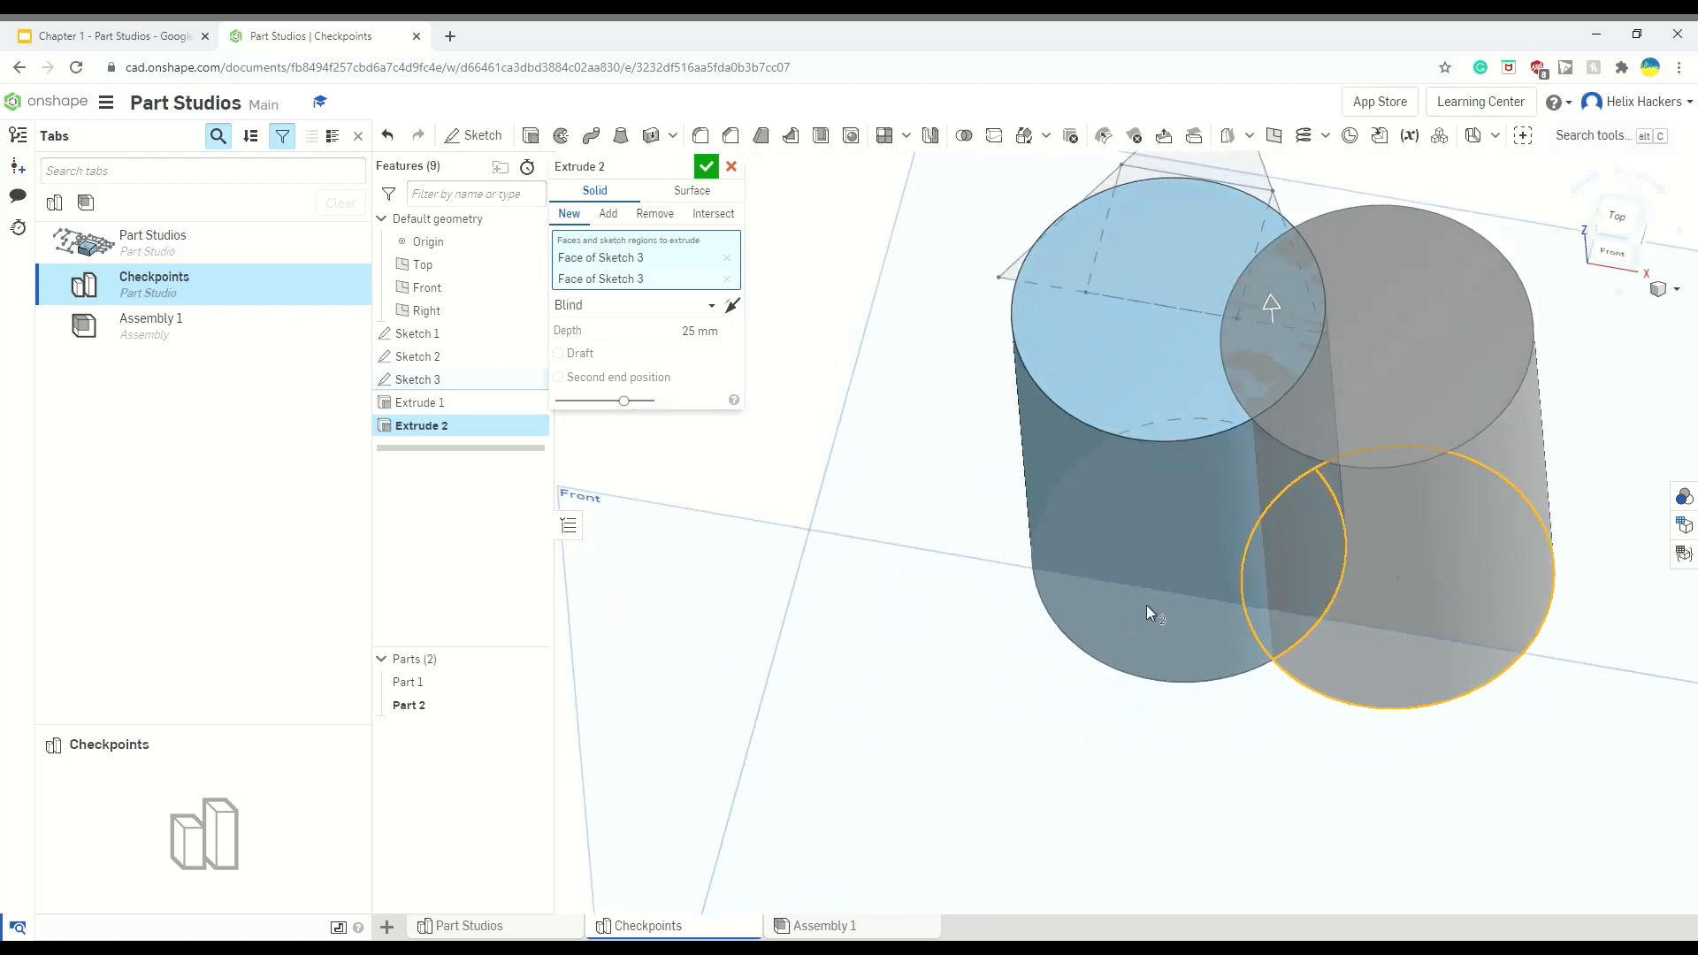
pyautogui.click(608, 213)
pyautogui.scroll(3, 1326, 655)
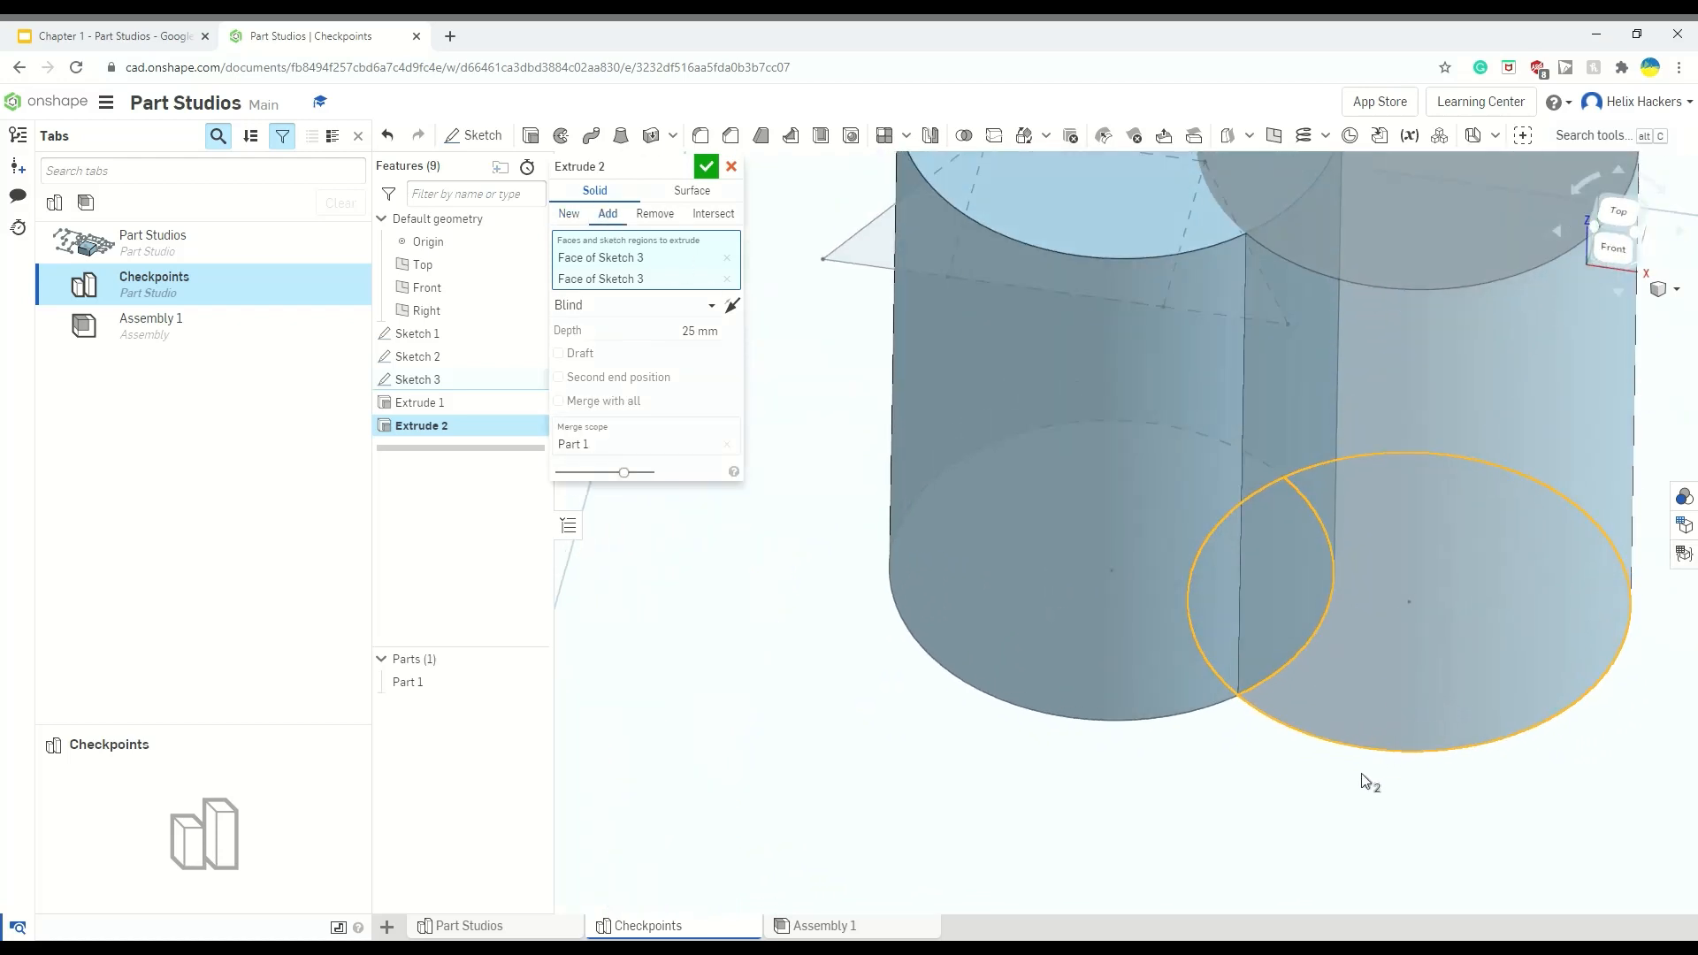
pyautogui.scroll(-2, 1390, 605)
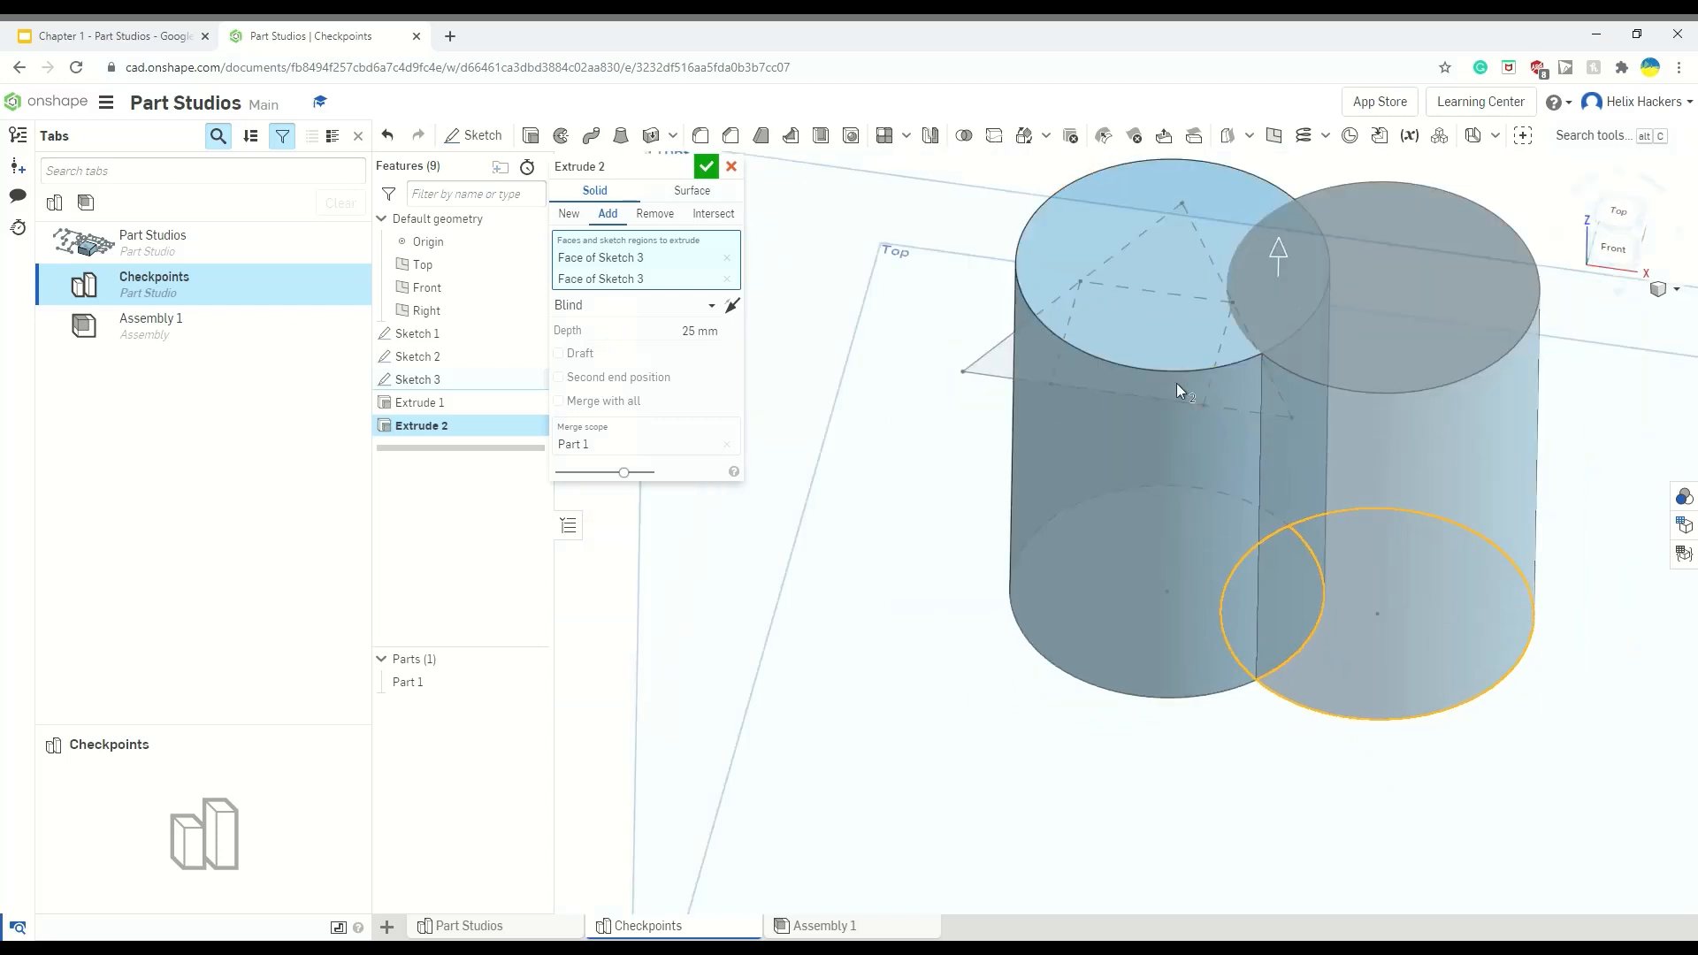
pyautogui.click(707, 166)
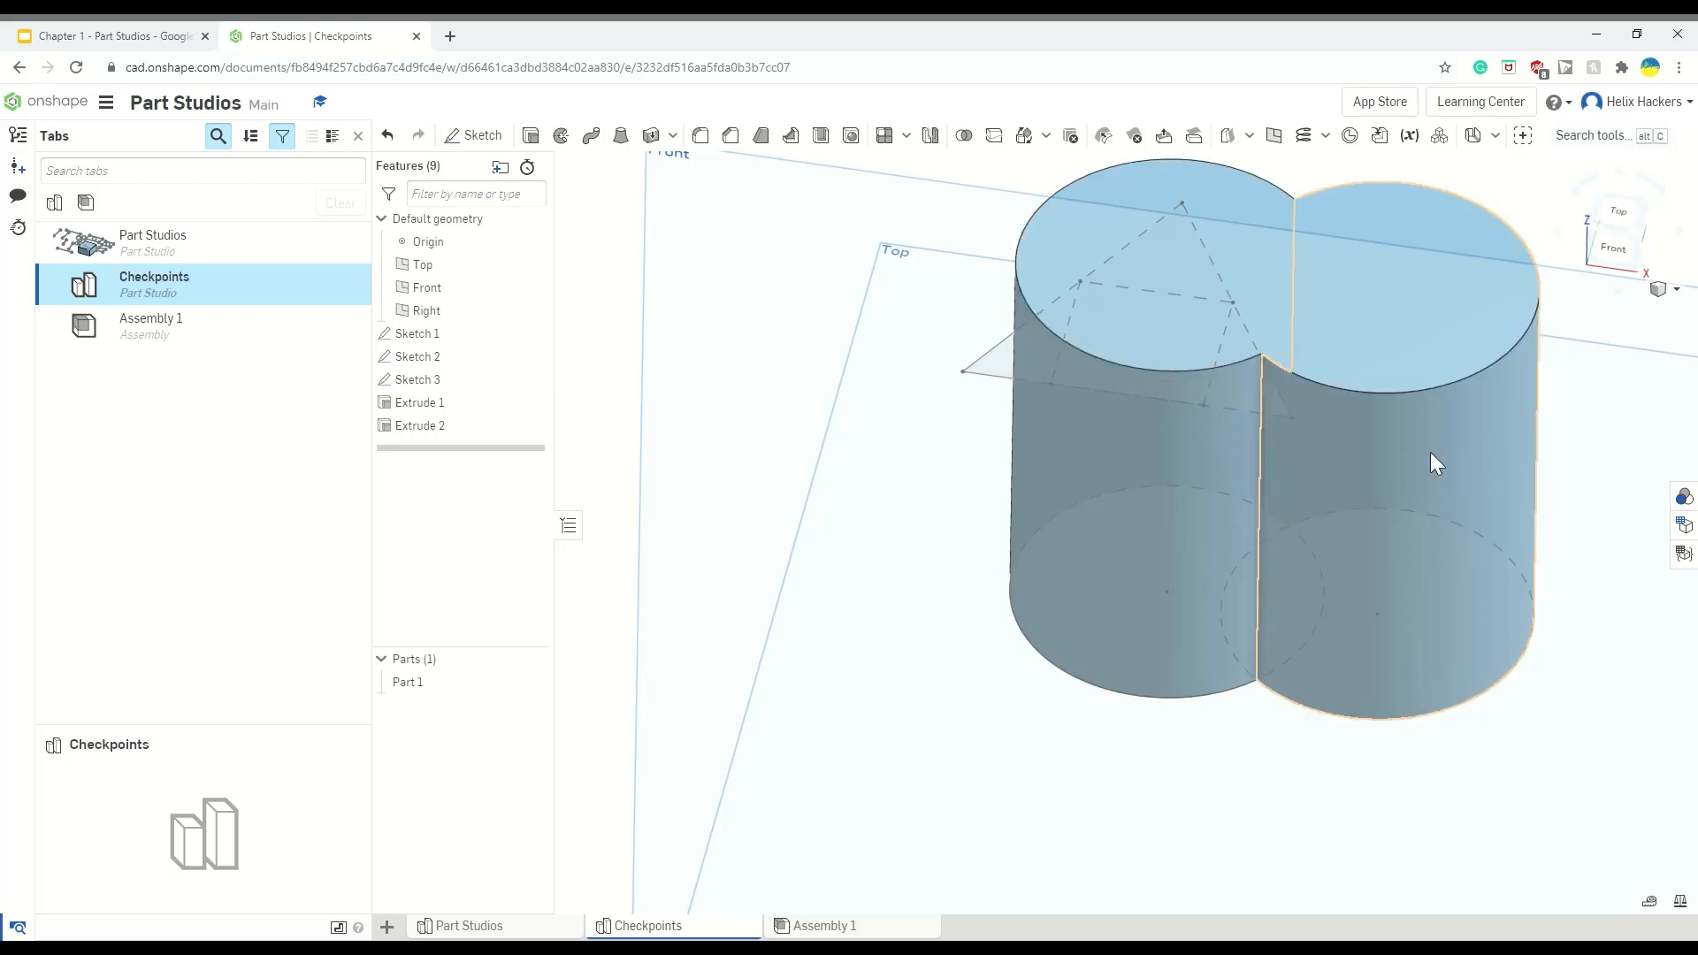
# Step: Start a sketch on the Top plane and draw a center-point rectangle about 30 by 26 mm in the empty area beyond the inscribed-circle sketch
pyautogui.moveTo(1242, 478); pyautogui.dragTo(1319, 414, button='right')
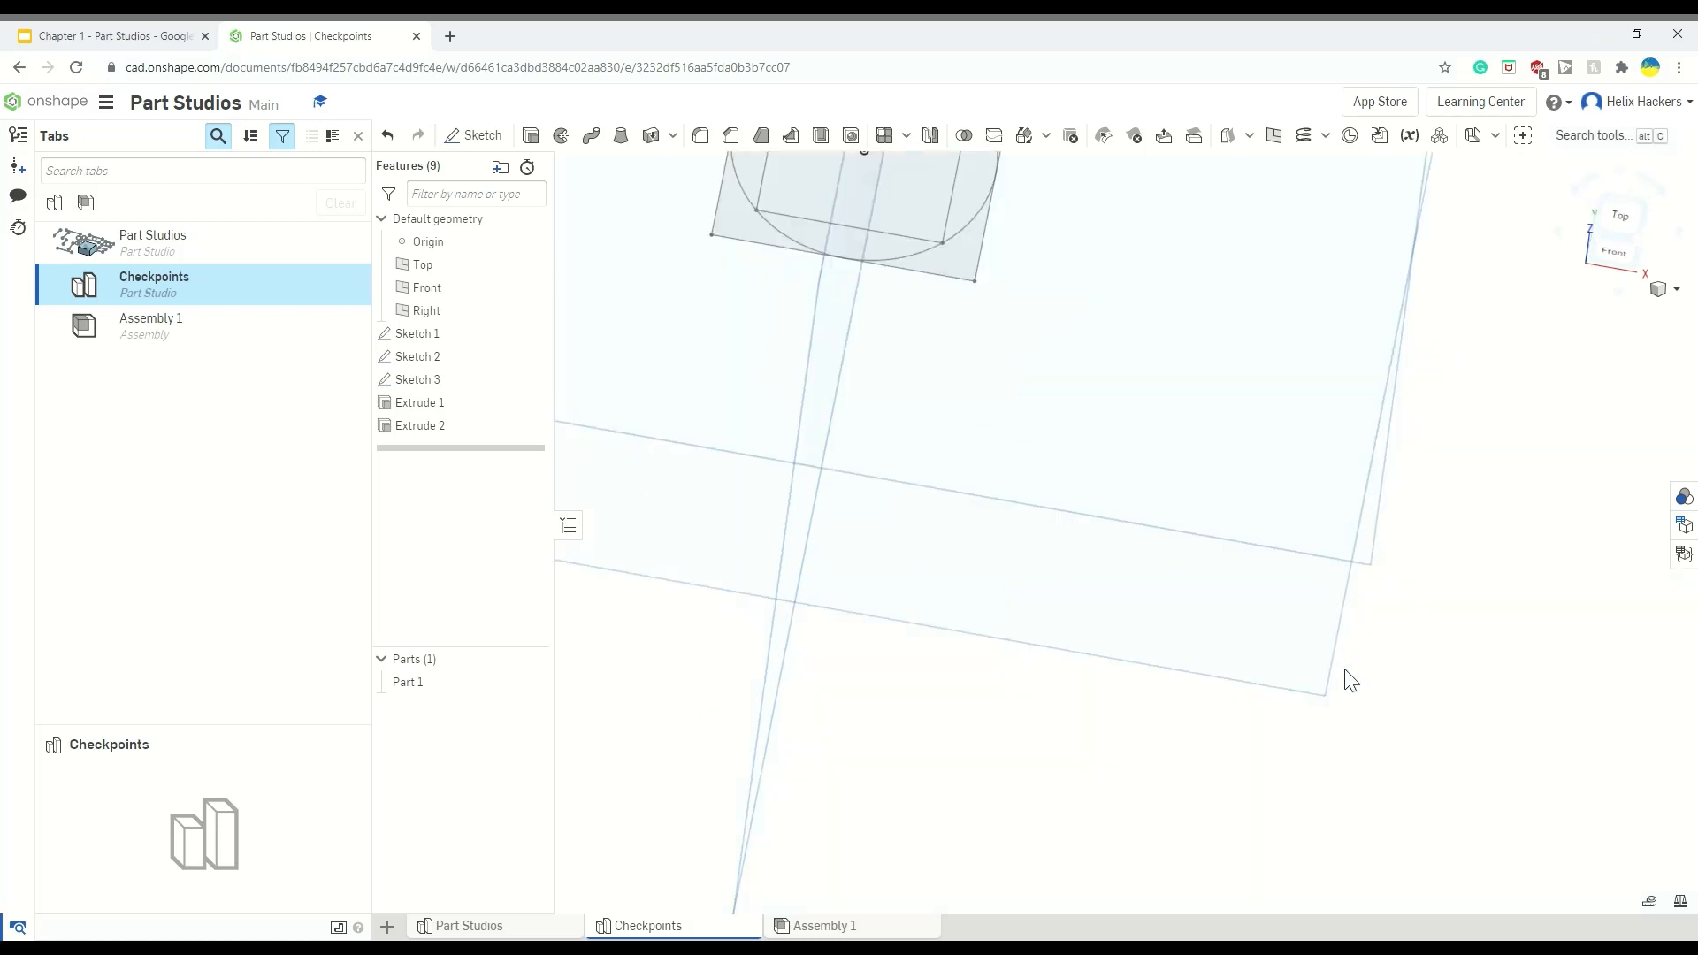
pyautogui.moveTo(991, 821)
pyautogui.mouseDown(button='right')
pyautogui.moveTo(890, 720)
pyautogui.moveTo(898, 682)
pyautogui.moveTo(872, 773)
pyautogui.moveTo(891, 731)
pyautogui.moveTo(890, 753)
pyautogui.mouseUp(button='right')
pyautogui.click(1074, 668)
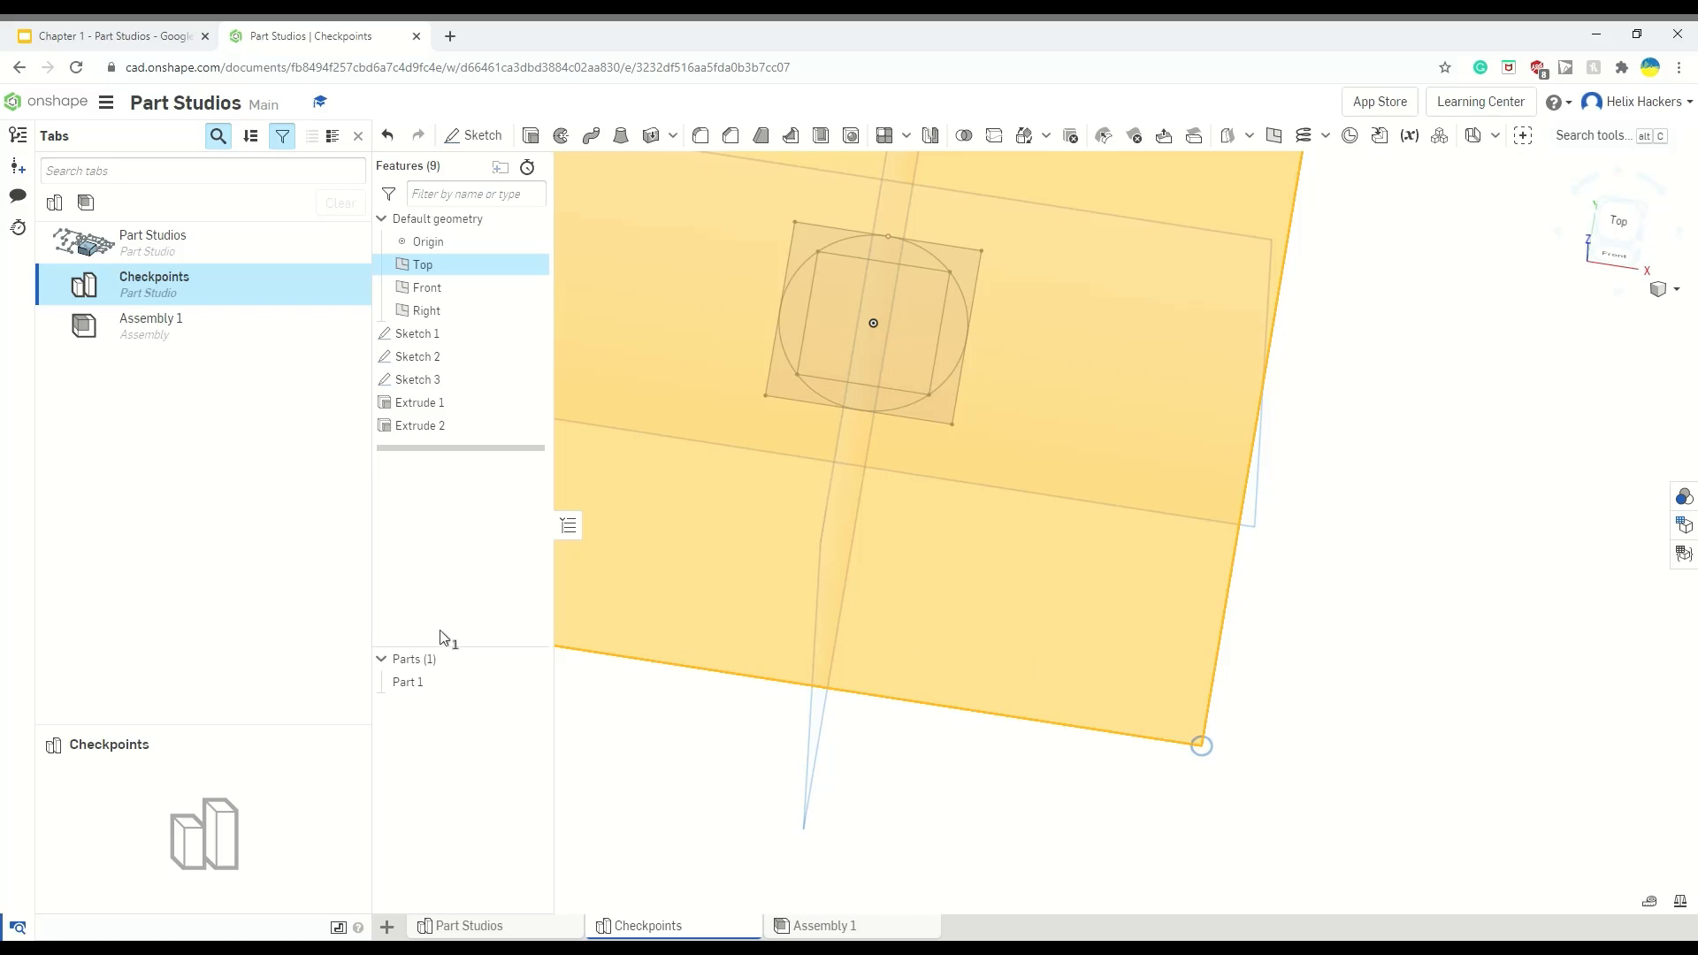
pyautogui.click(476, 141)
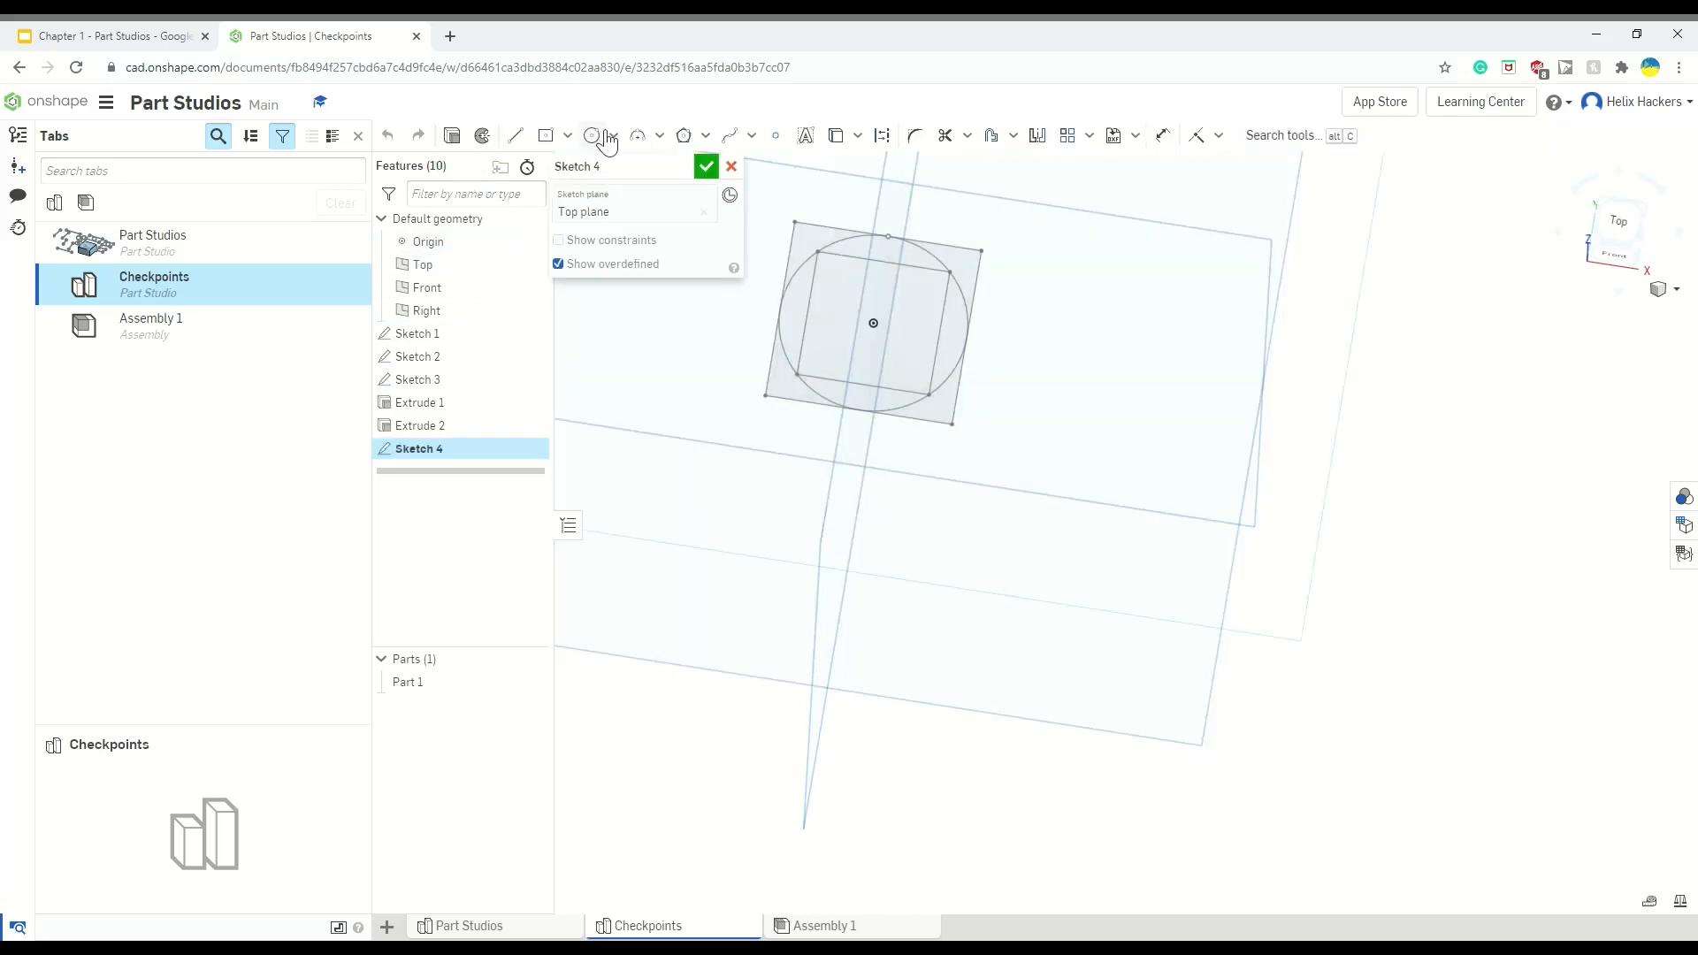
pyautogui.click(548, 135)
pyautogui.moveTo(1275, 733)
pyautogui.mouseDown(button='right')
pyautogui.moveTo(1072, 629)
pyautogui.moveTo(1046, 644)
pyautogui.moveTo(1053, 617)
pyautogui.mouseUp(button='right')
pyautogui.click(1049, 609)
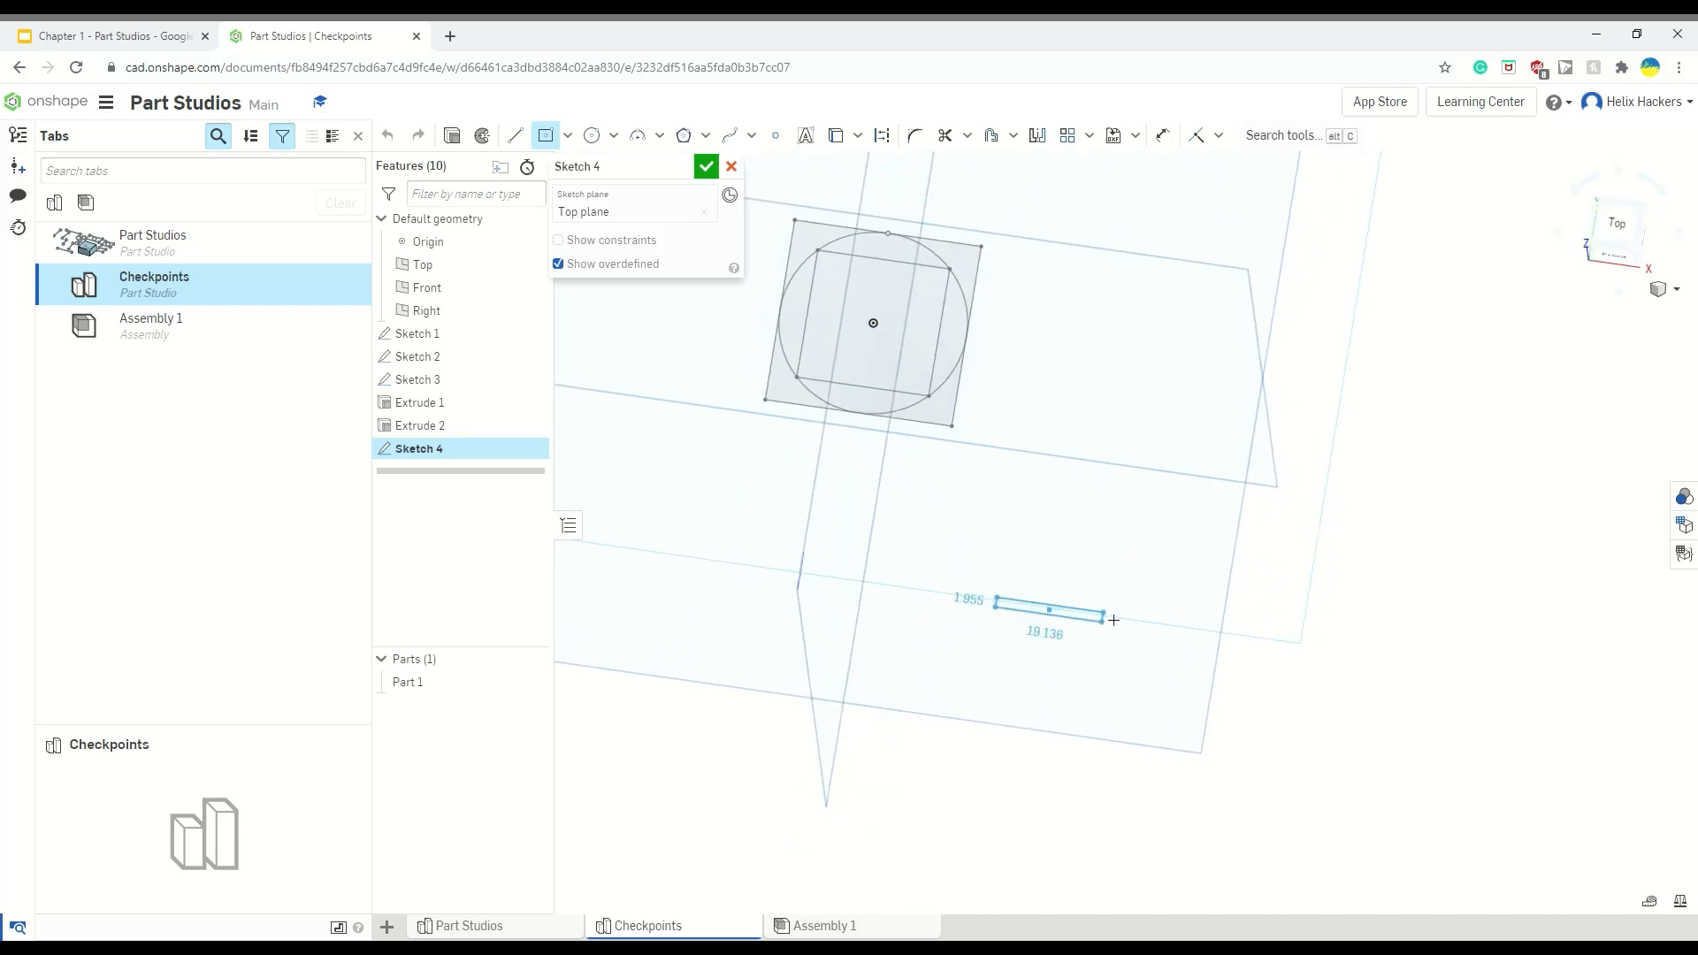
pyautogui.click(1137, 556)
# Step: Apply an Equal constraint to two adjacent sides of the new rectangle to make it a square
pyautogui.click(1218, 135)
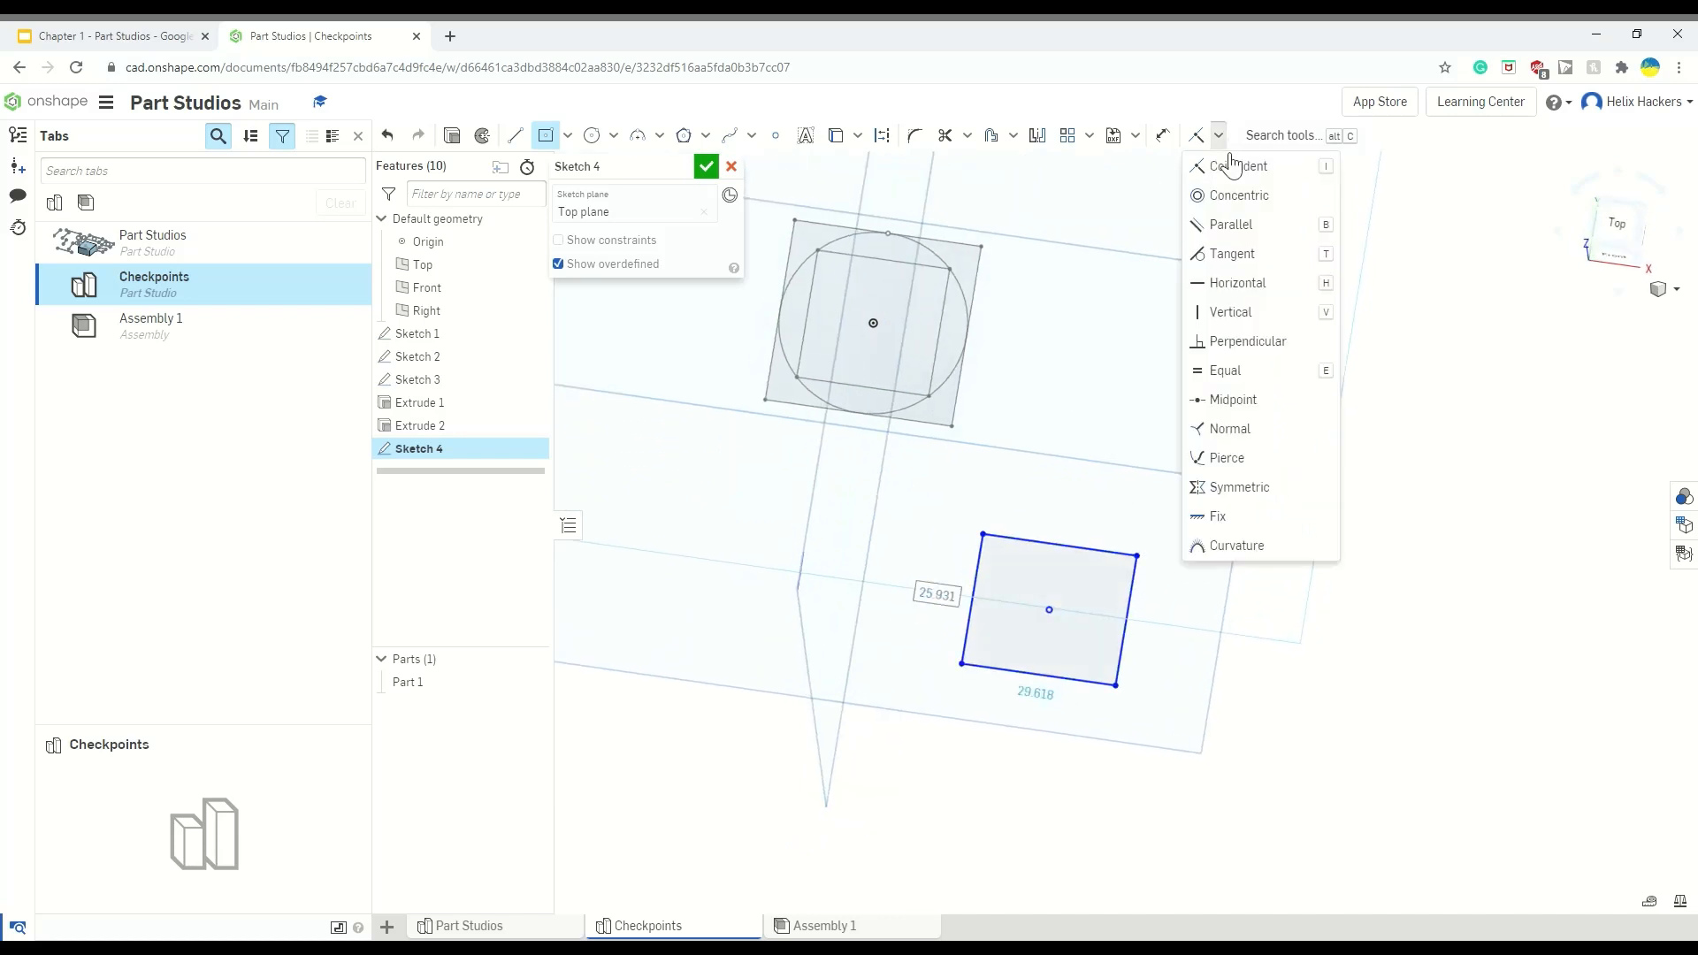
pyautogui.click(1225, 372)
pyautogui.click(1059, 545)
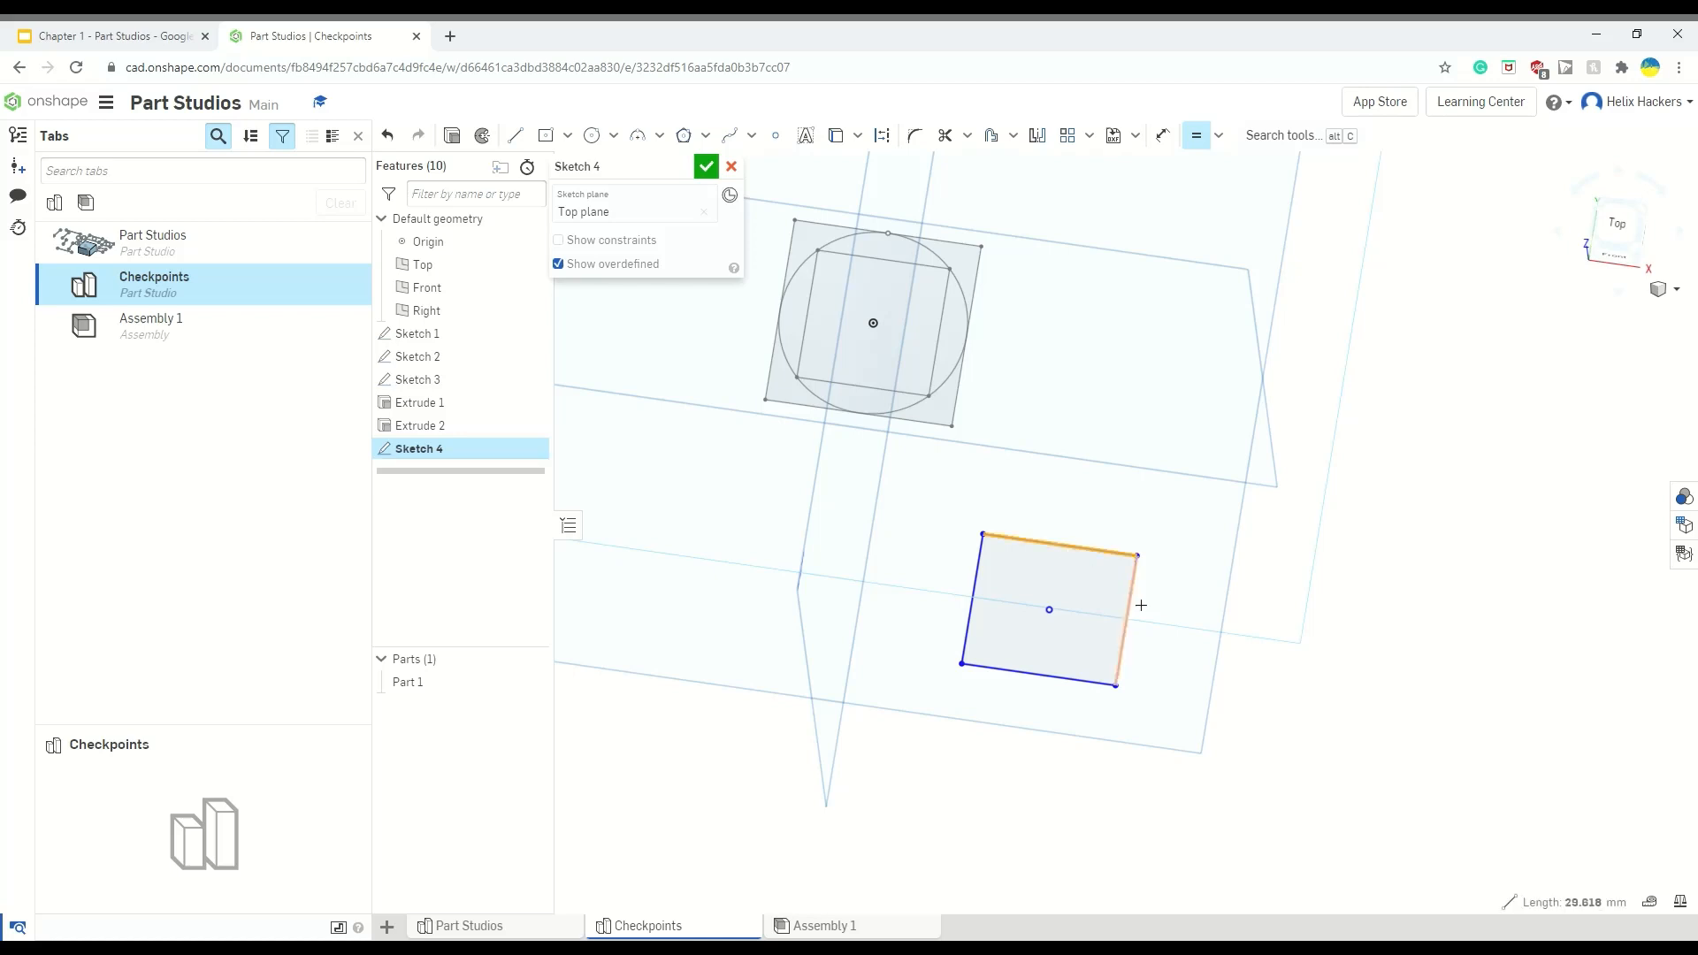
pyautogui.click(1145, 578)
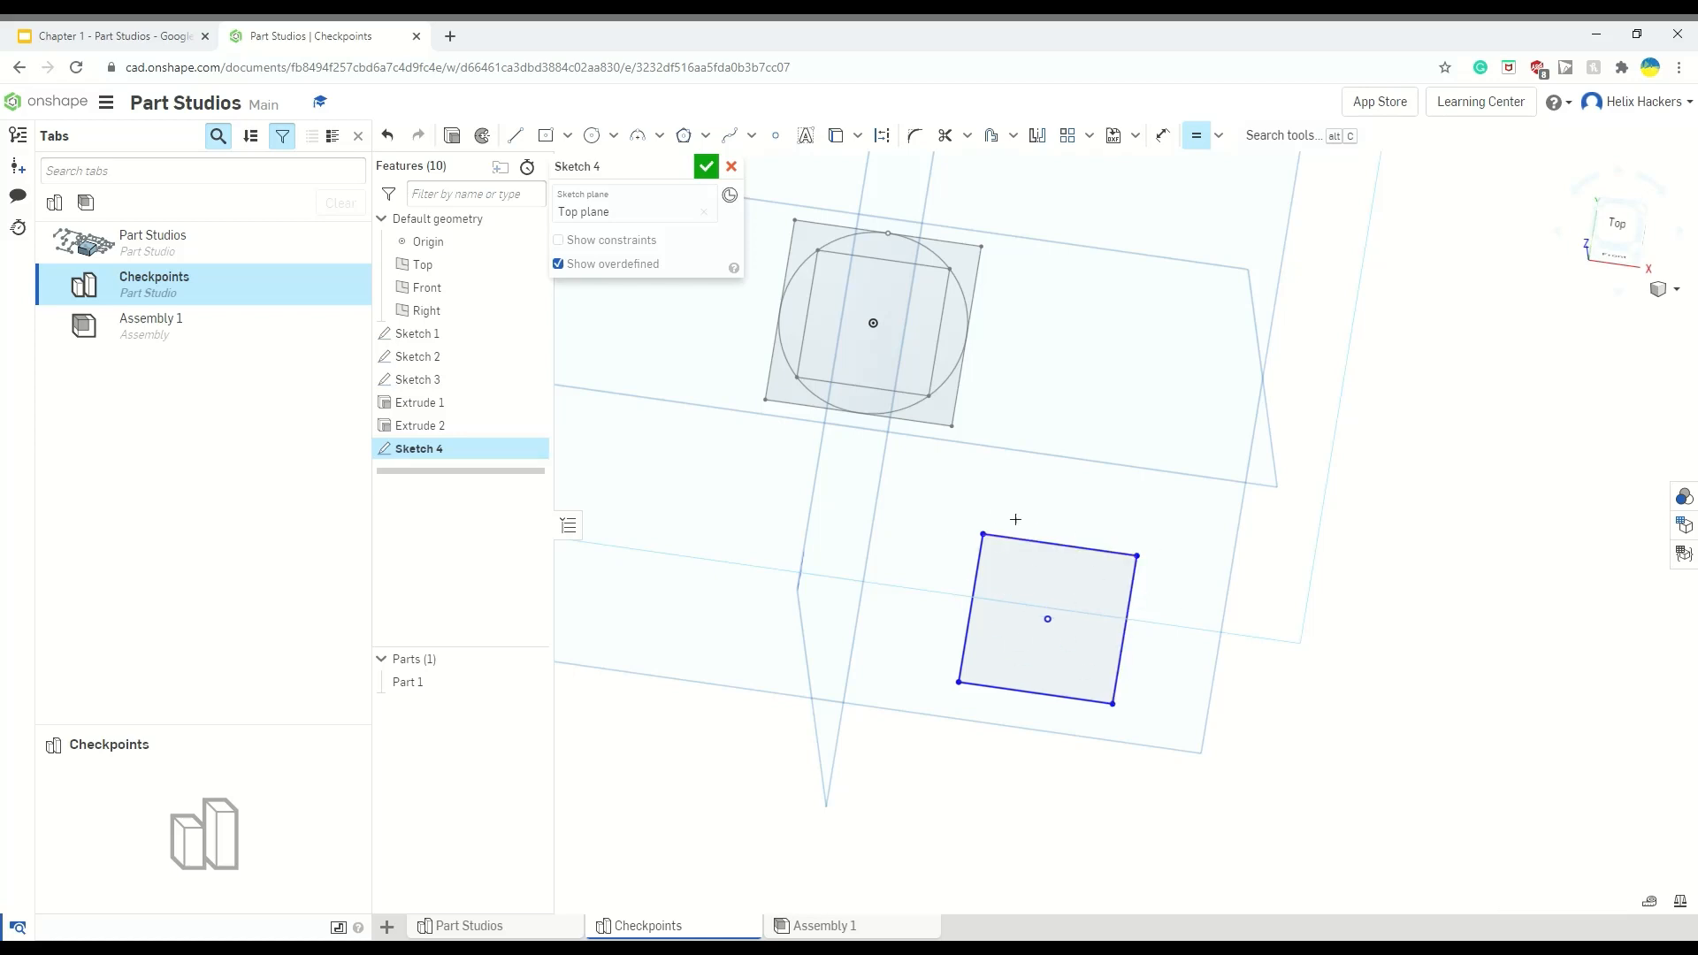
# Step: Draw four circles, one centered on each corner of the square
pyautogui.click(600, 141)
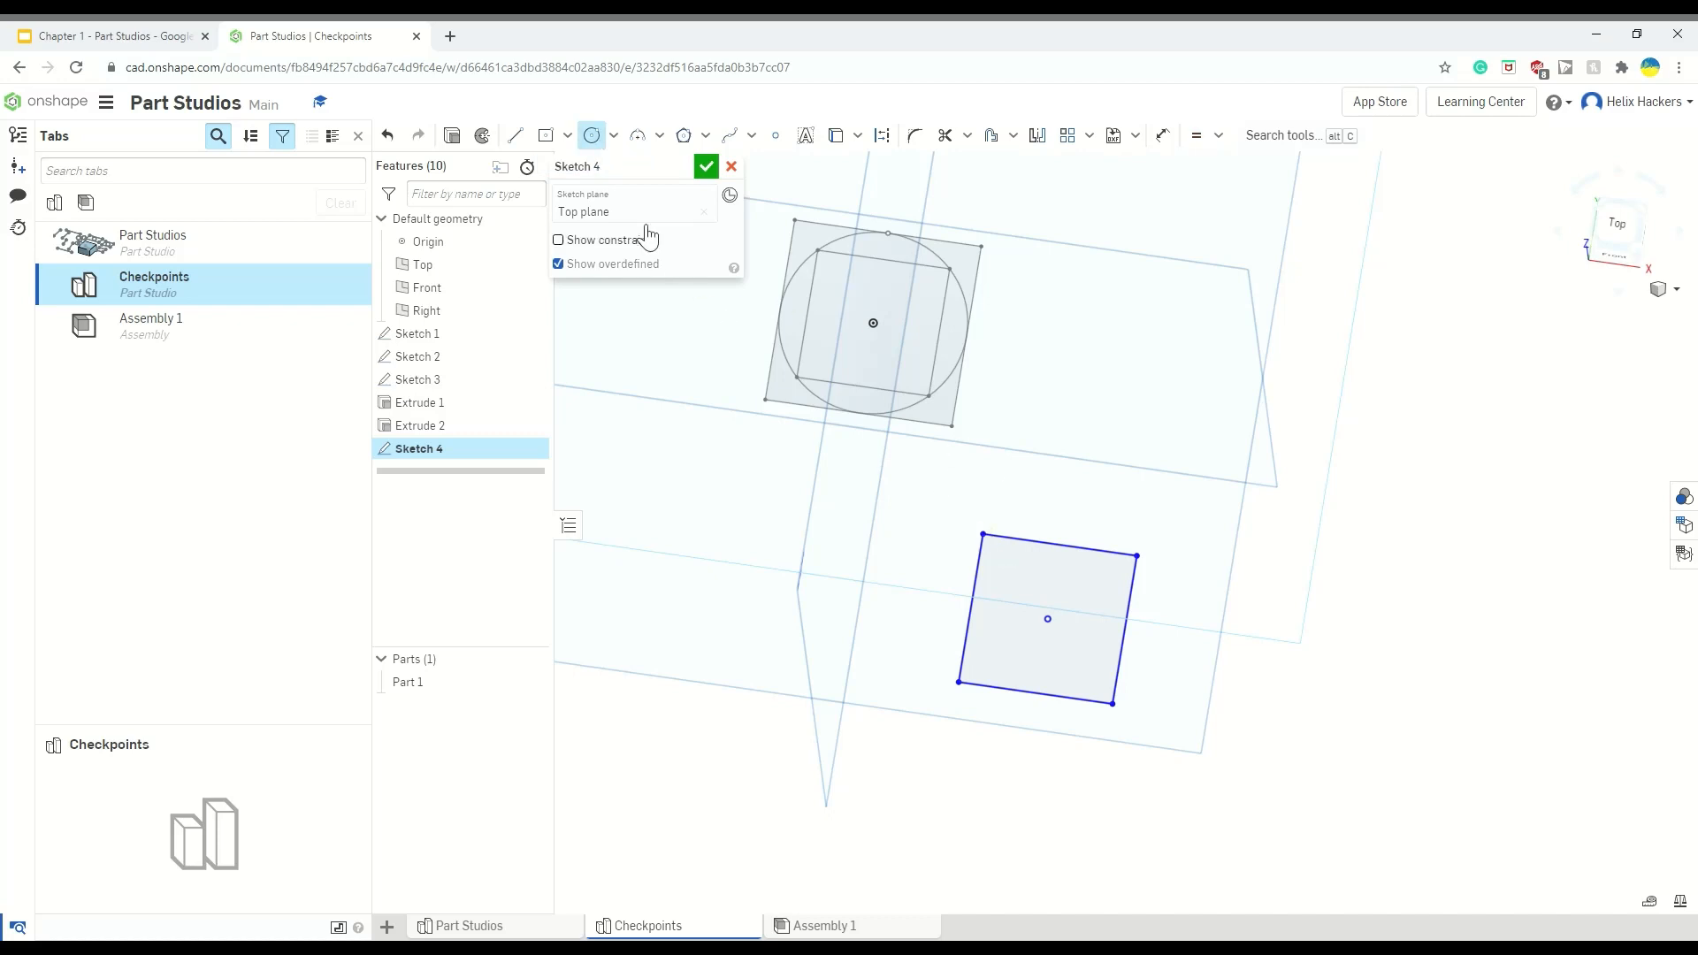
pyautogui.click(983, 535)
pyautogui.click(941, 527)
pyautogui.click(1138, 556)
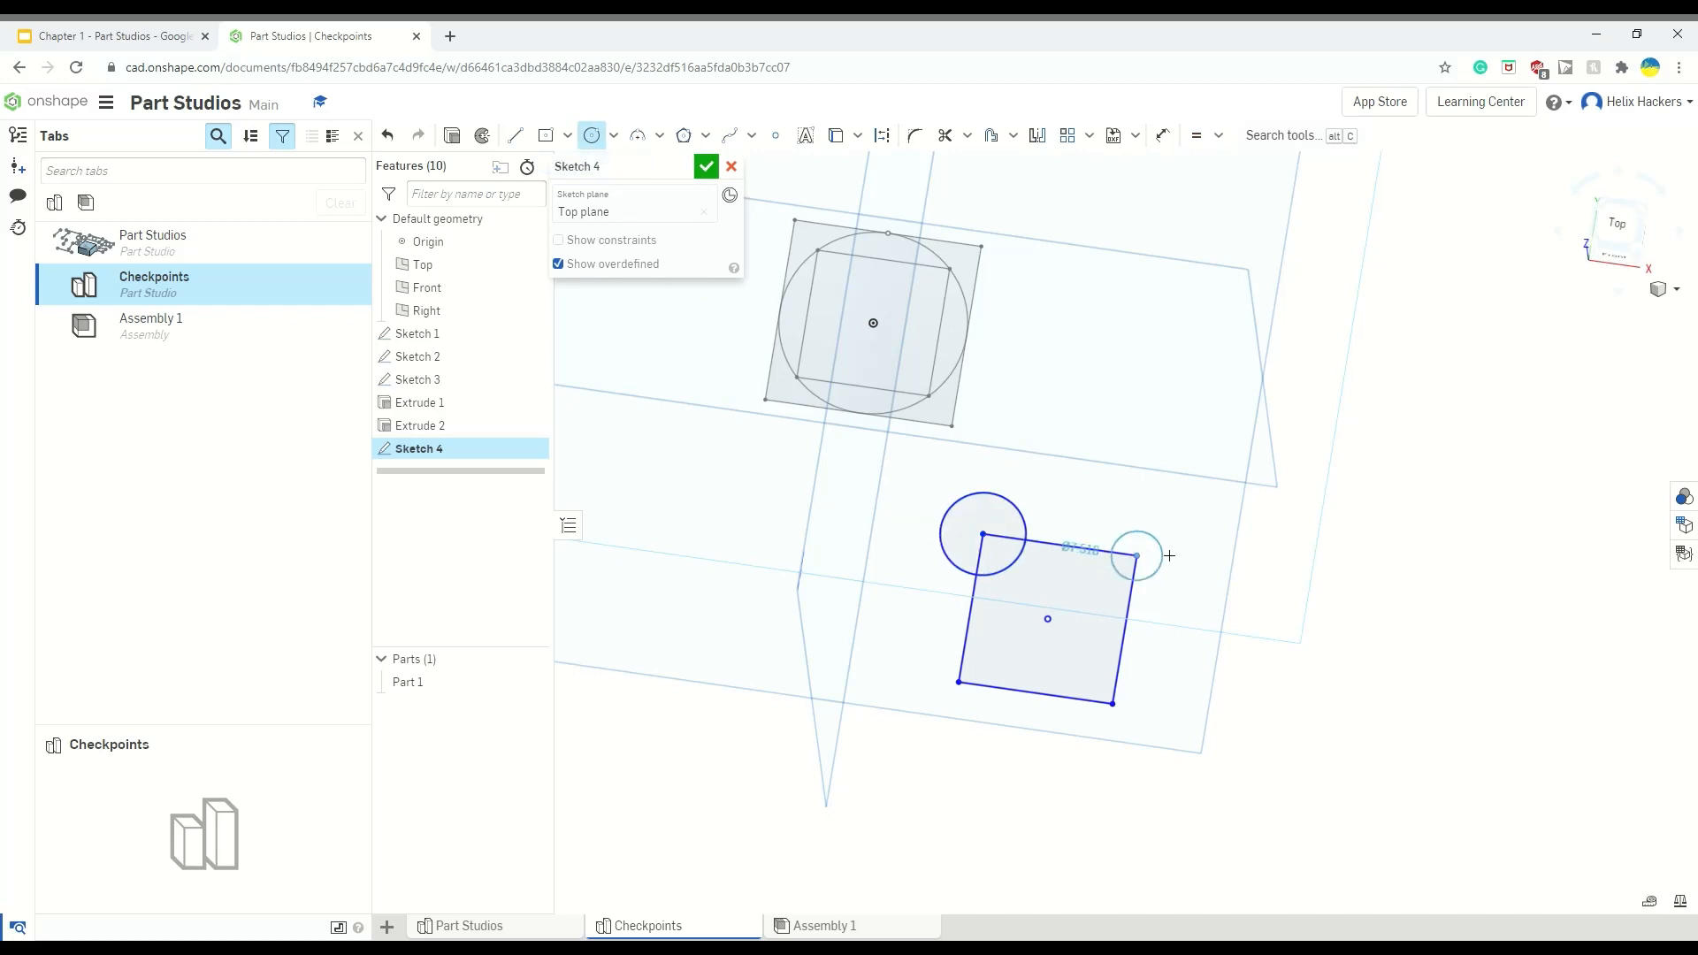
pyautogui.click(1170, 556)
pyautogui.click(1113, 704)
pyautogui.click(1141, 732)
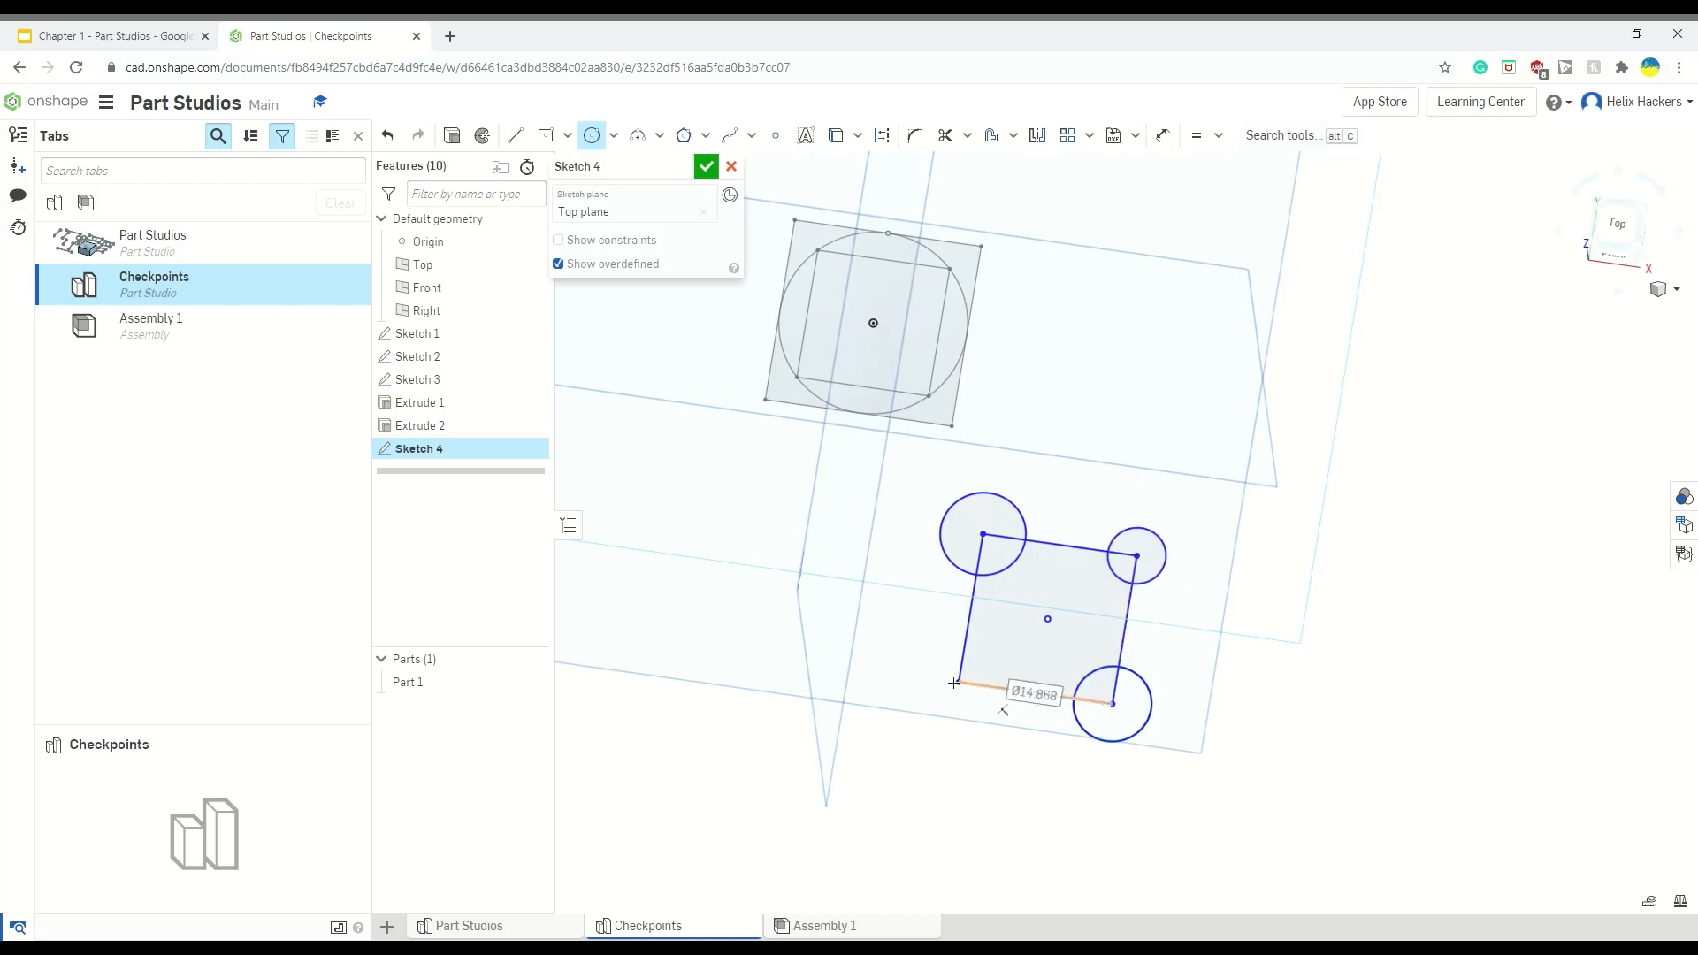
pyautogui.click(959, 682)
pyautogui.click(912, 683)
# Step: Apply Equal constraints between the four corner circles so they share one diameter
pyautogui.click(1201, 140)
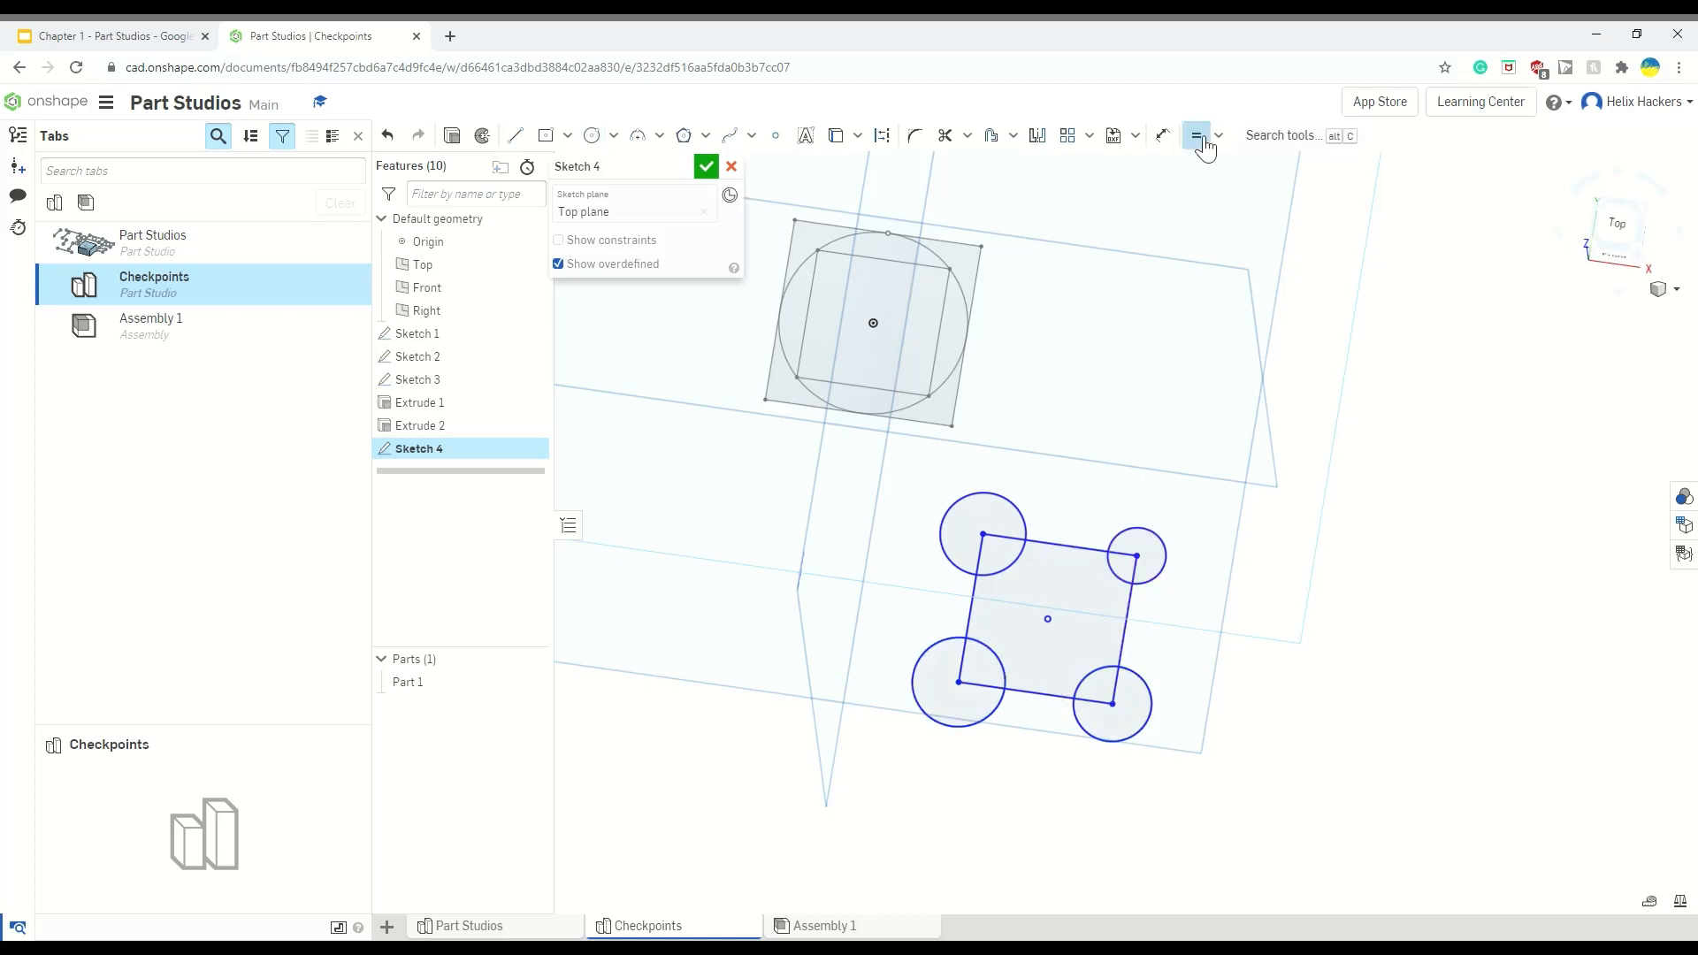
pyautogui.click(1131, 543)
pyautogui.click(955, 508)
pyautogui.click(948, 557)
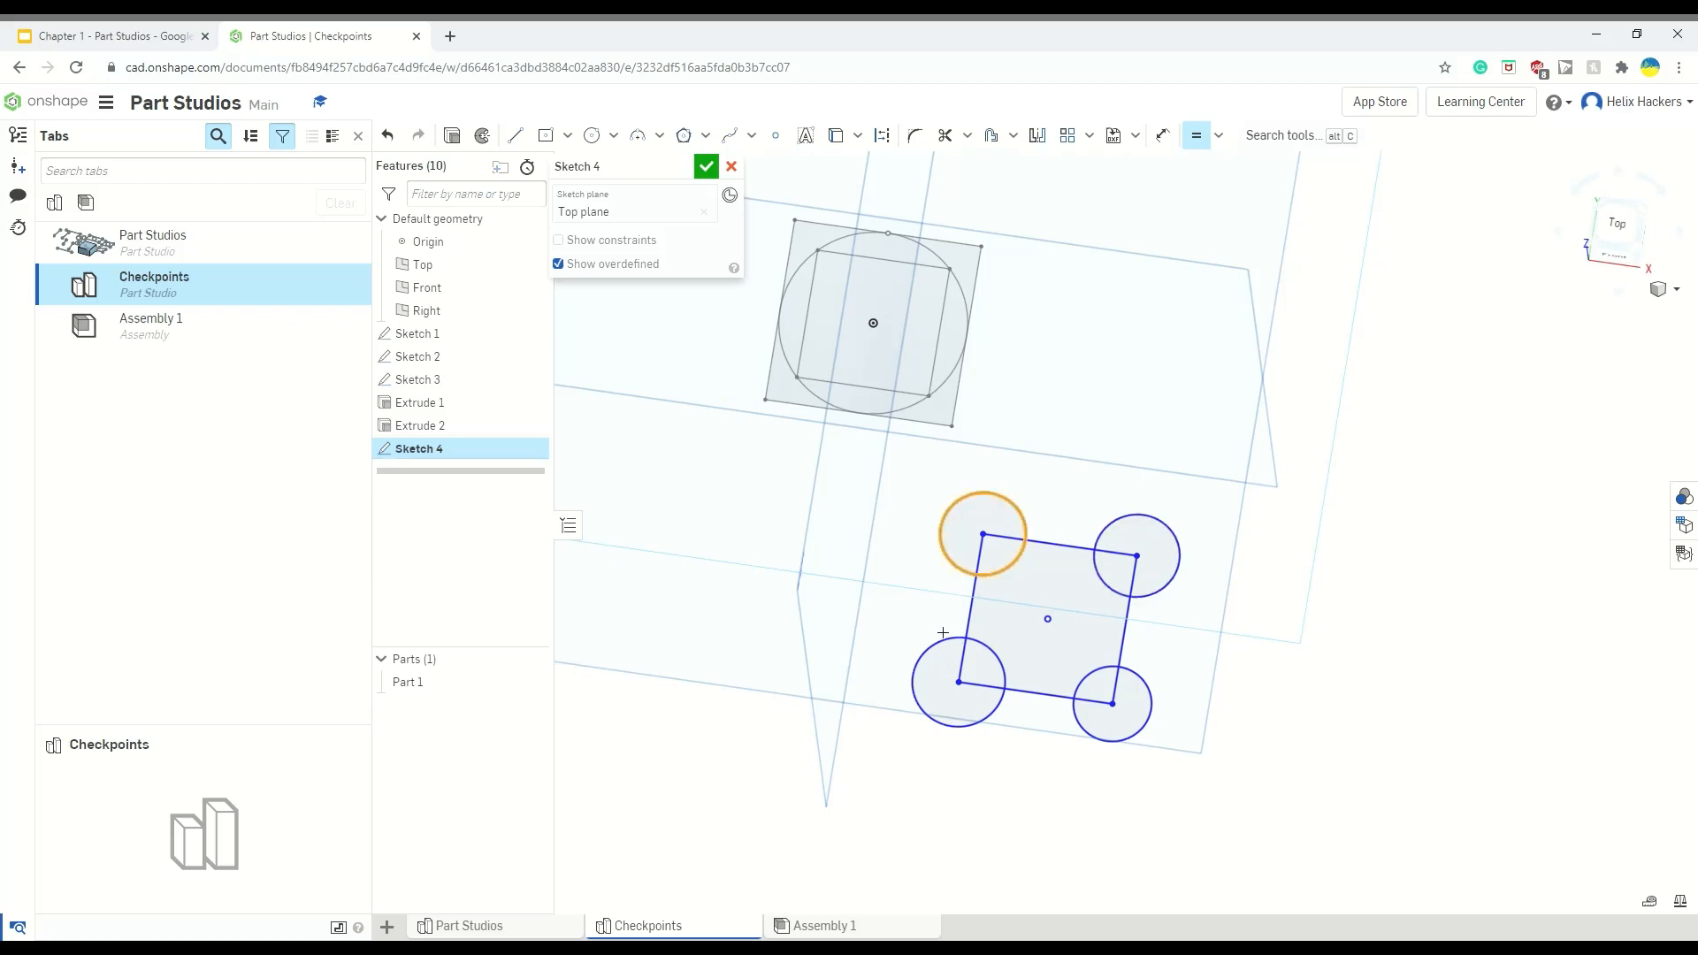
pyautogui.click(939, 640)
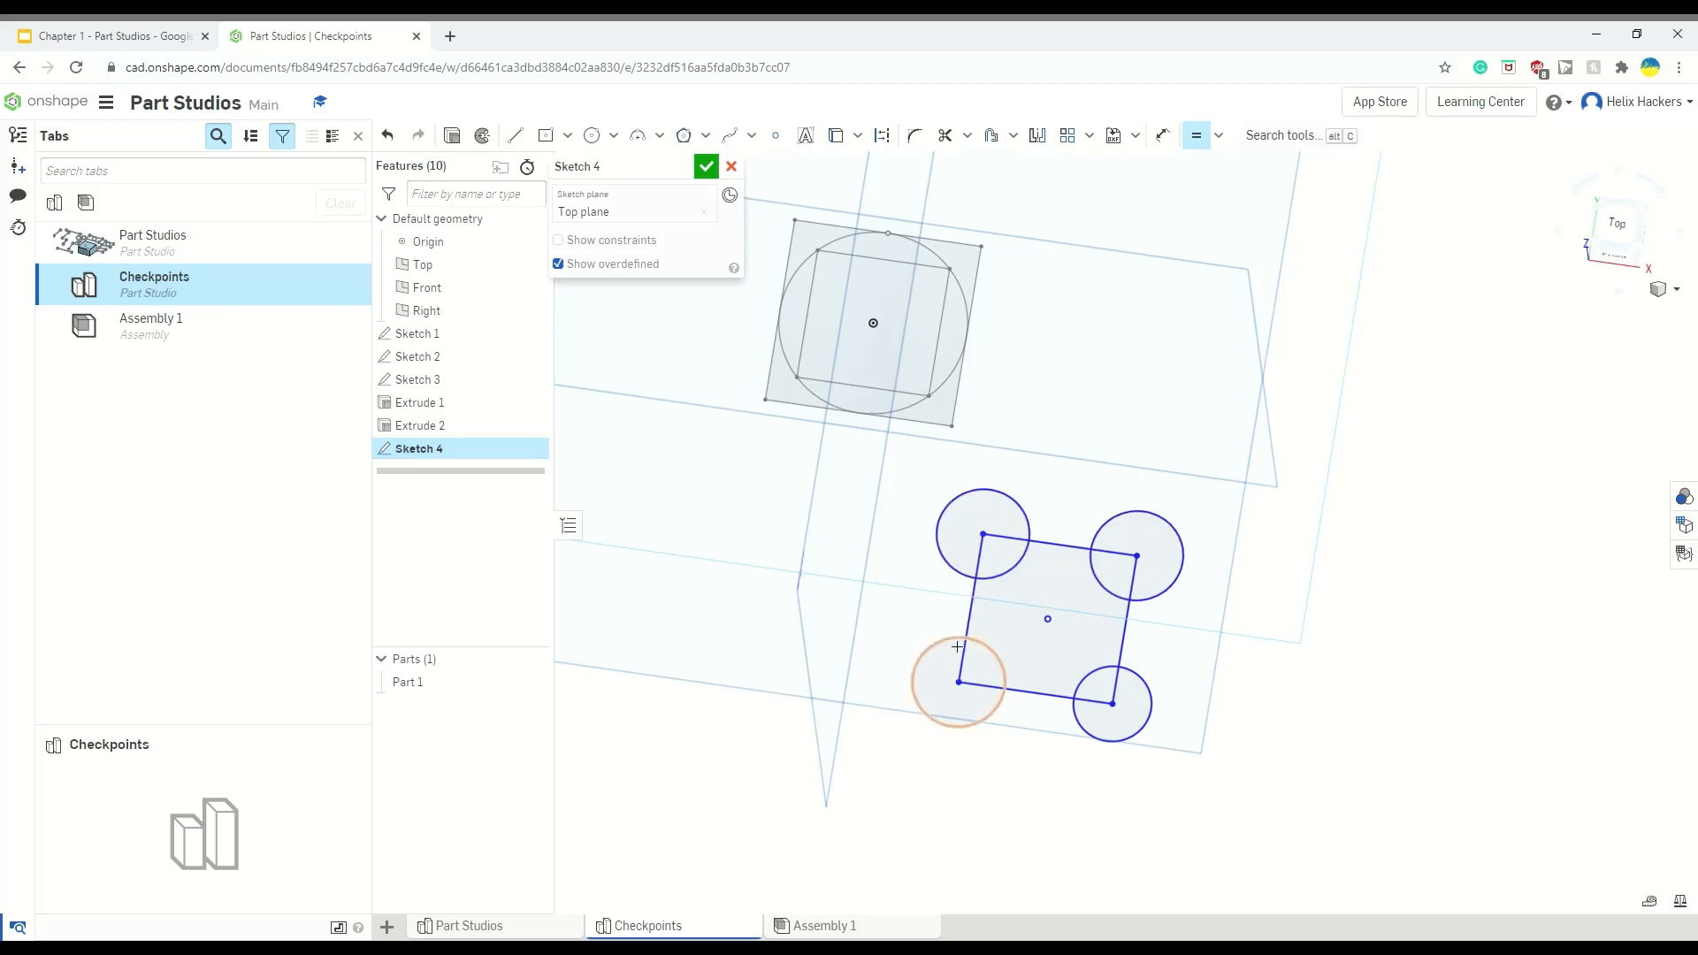
pyautogui.click(1140, 678)
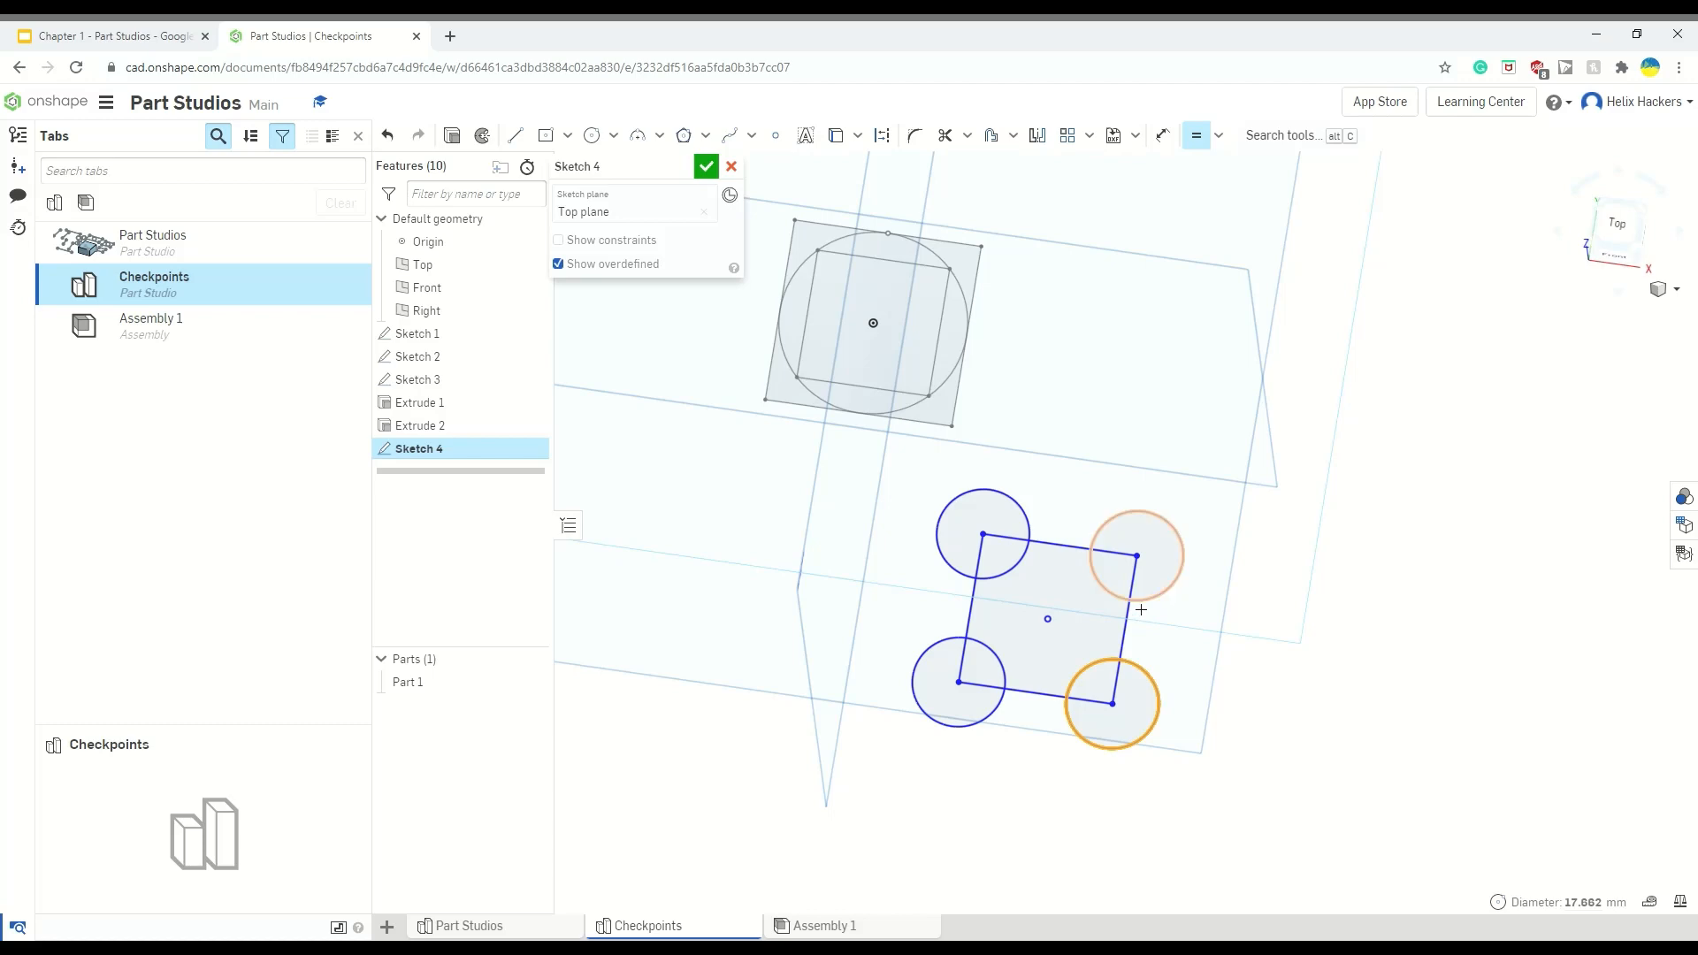
# Step: Check the Mini-Project description in Google Slides, return to Onshape and dimension the upper-right corner circle's diameter as 25 mm
pyautogui.click(124, 33)
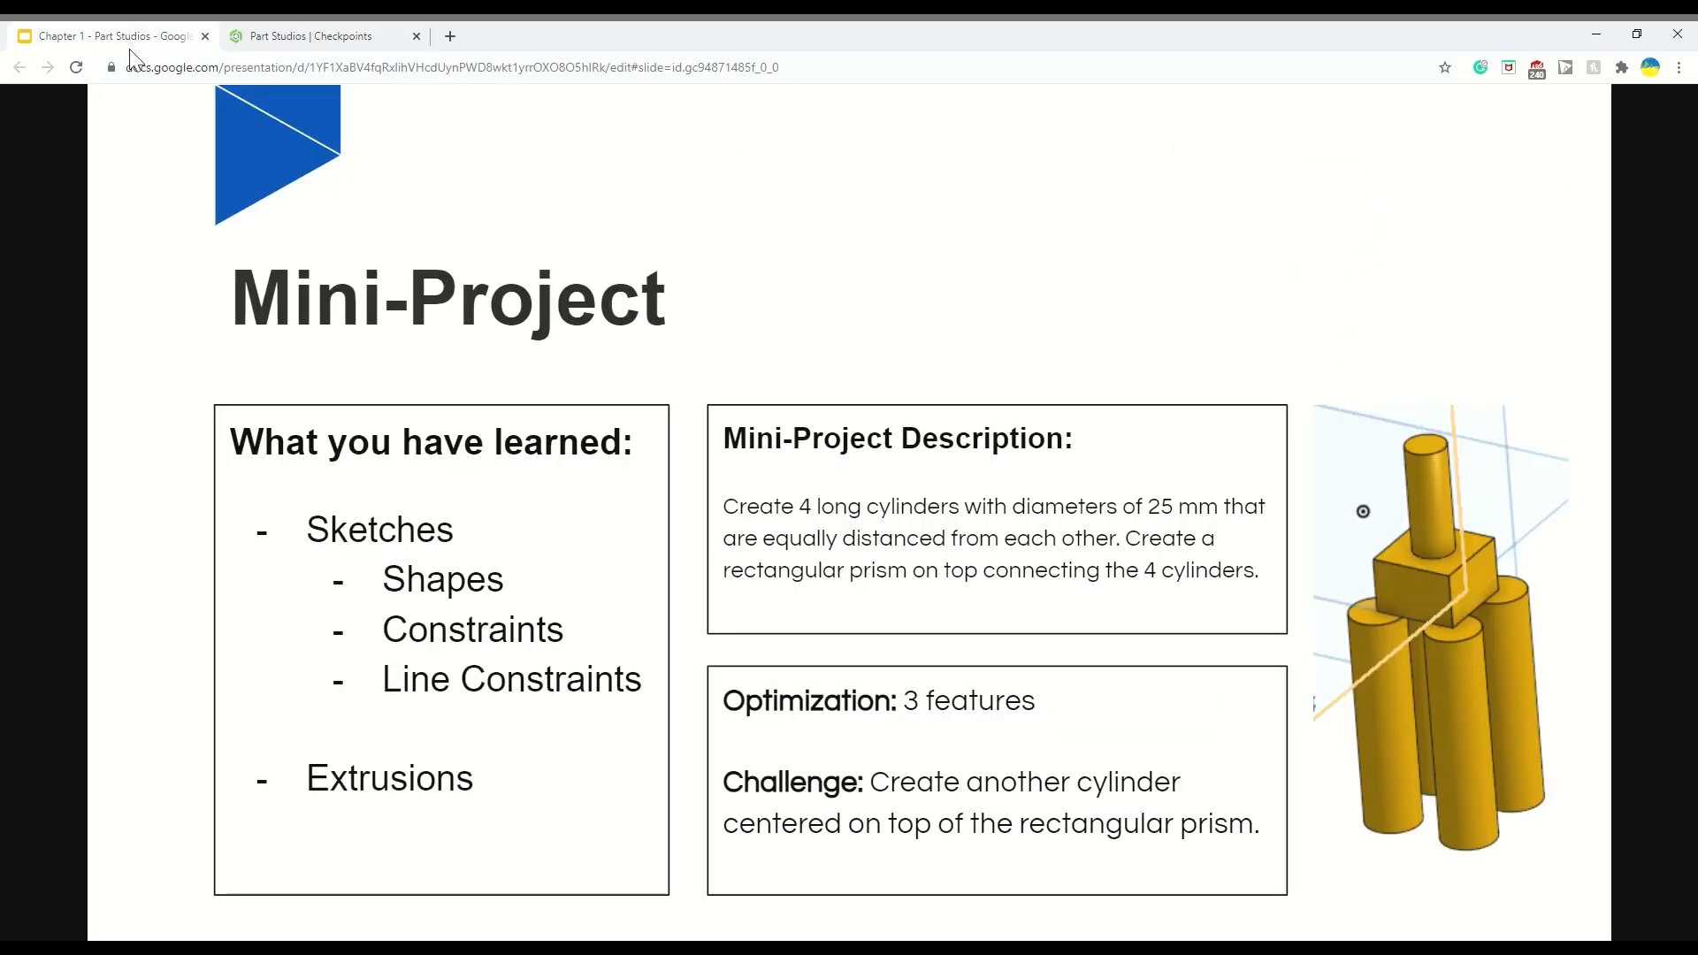
pyautogui.click(379, 35)
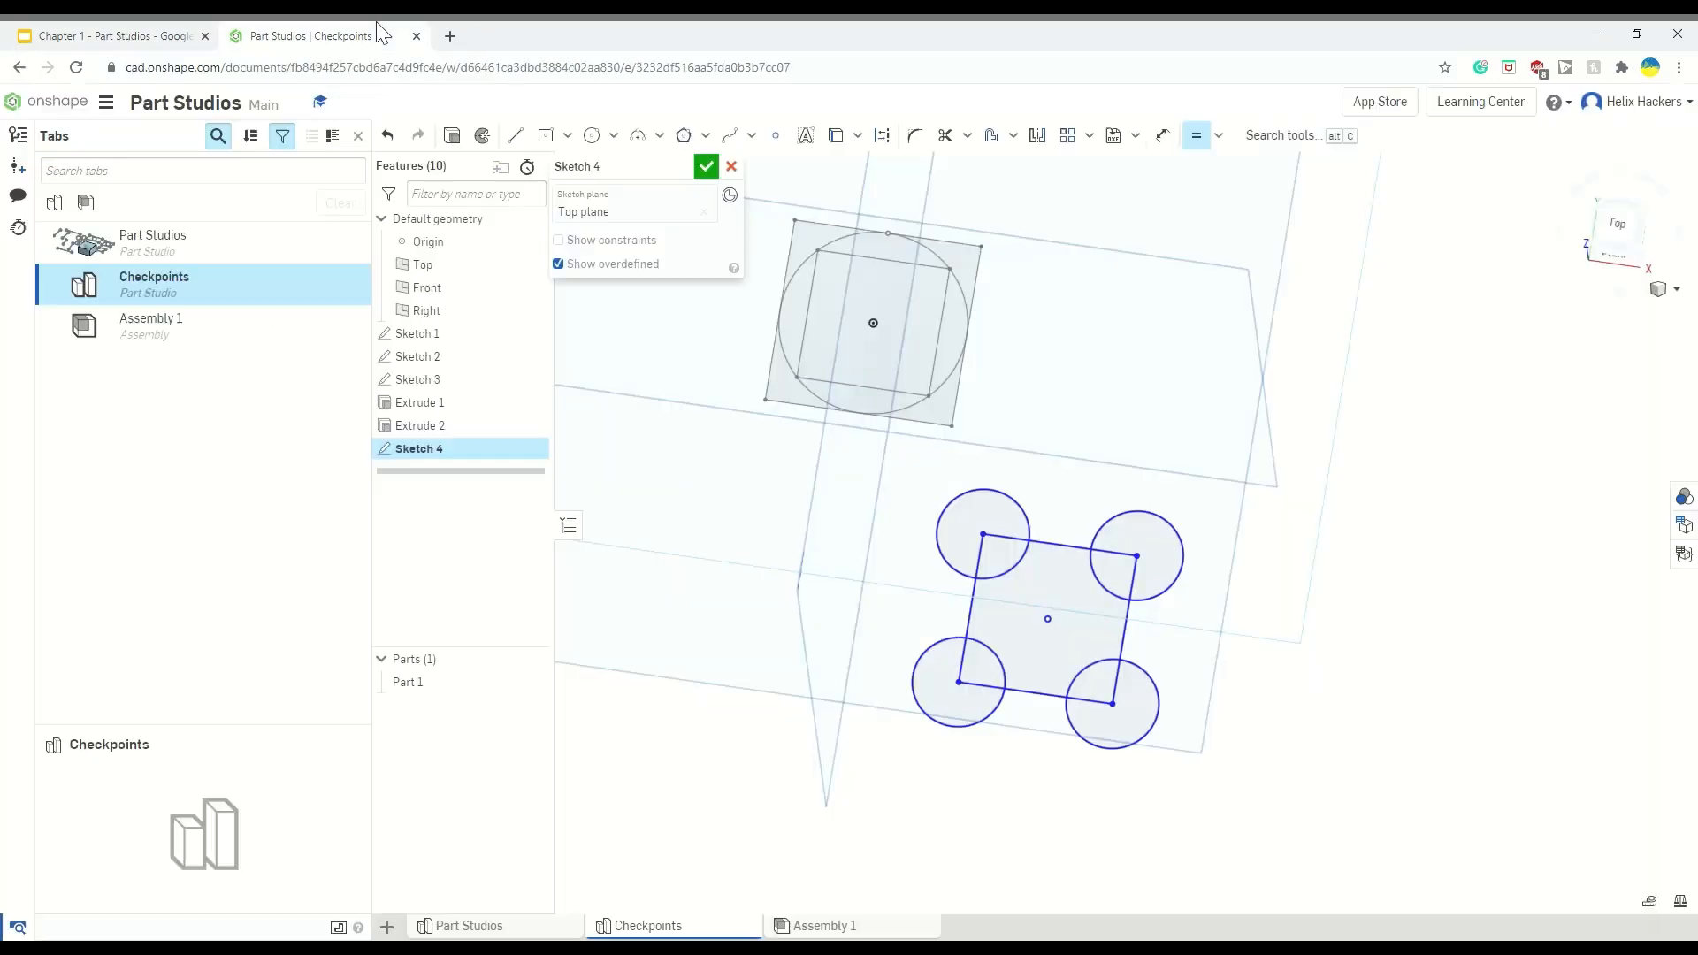
pyautogui.click(1163, 136)
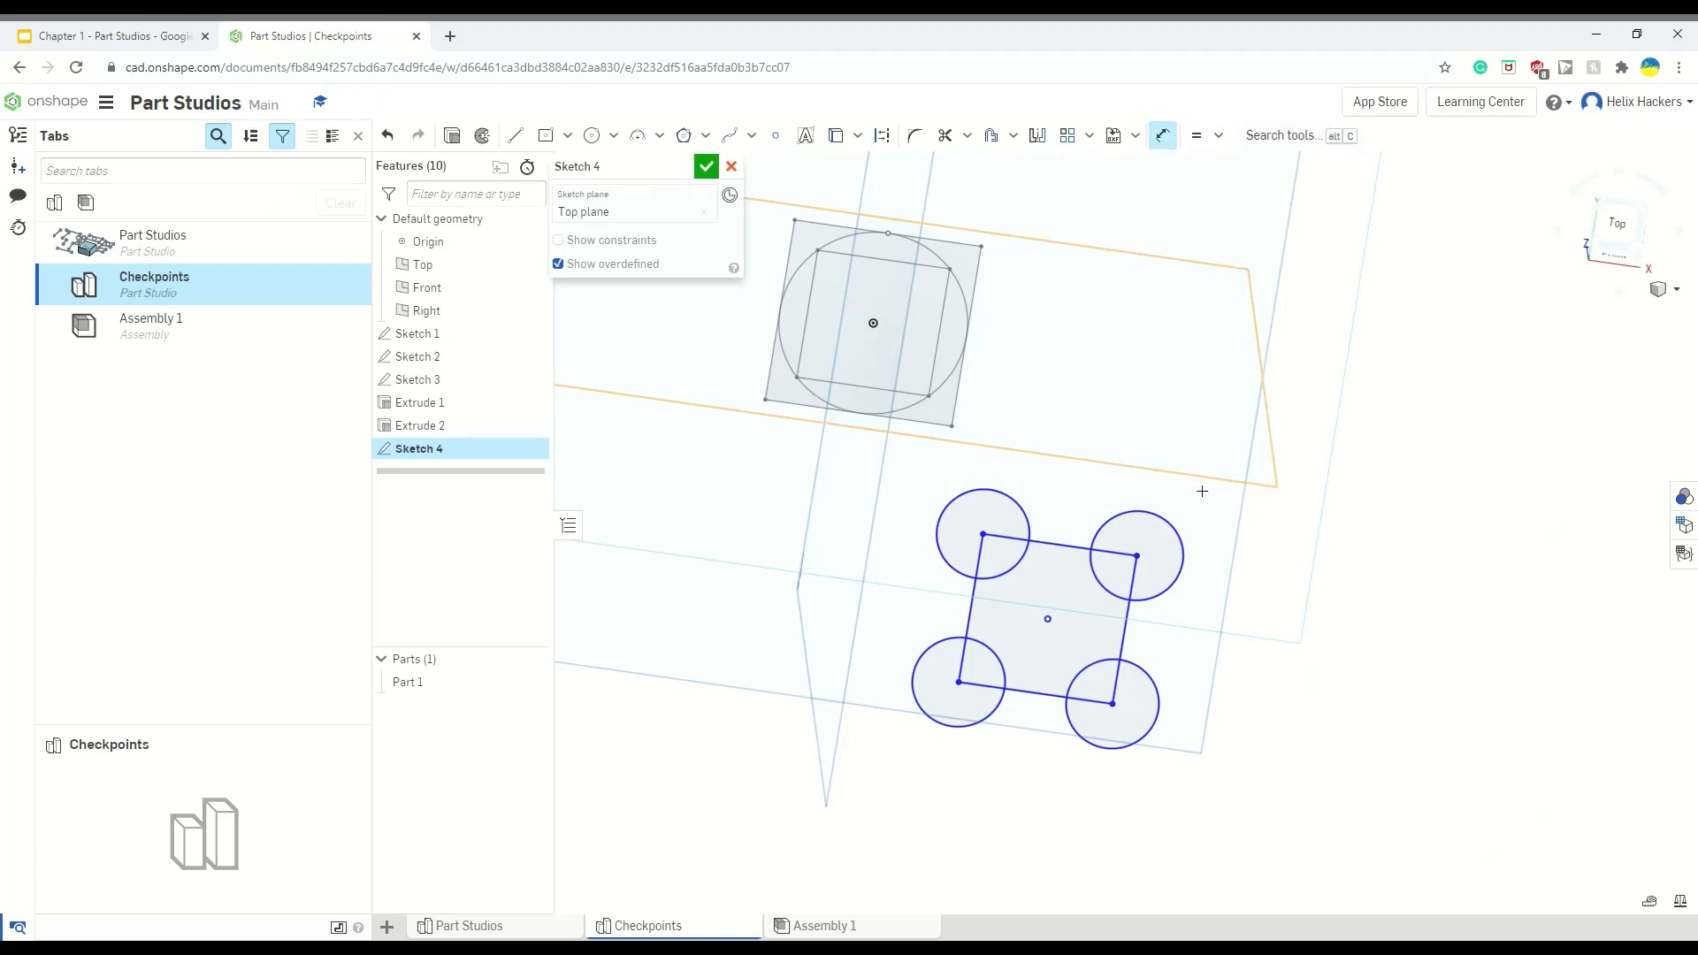
pyautogui.click(1169, 527)
pyautogui.click(1171, 471)
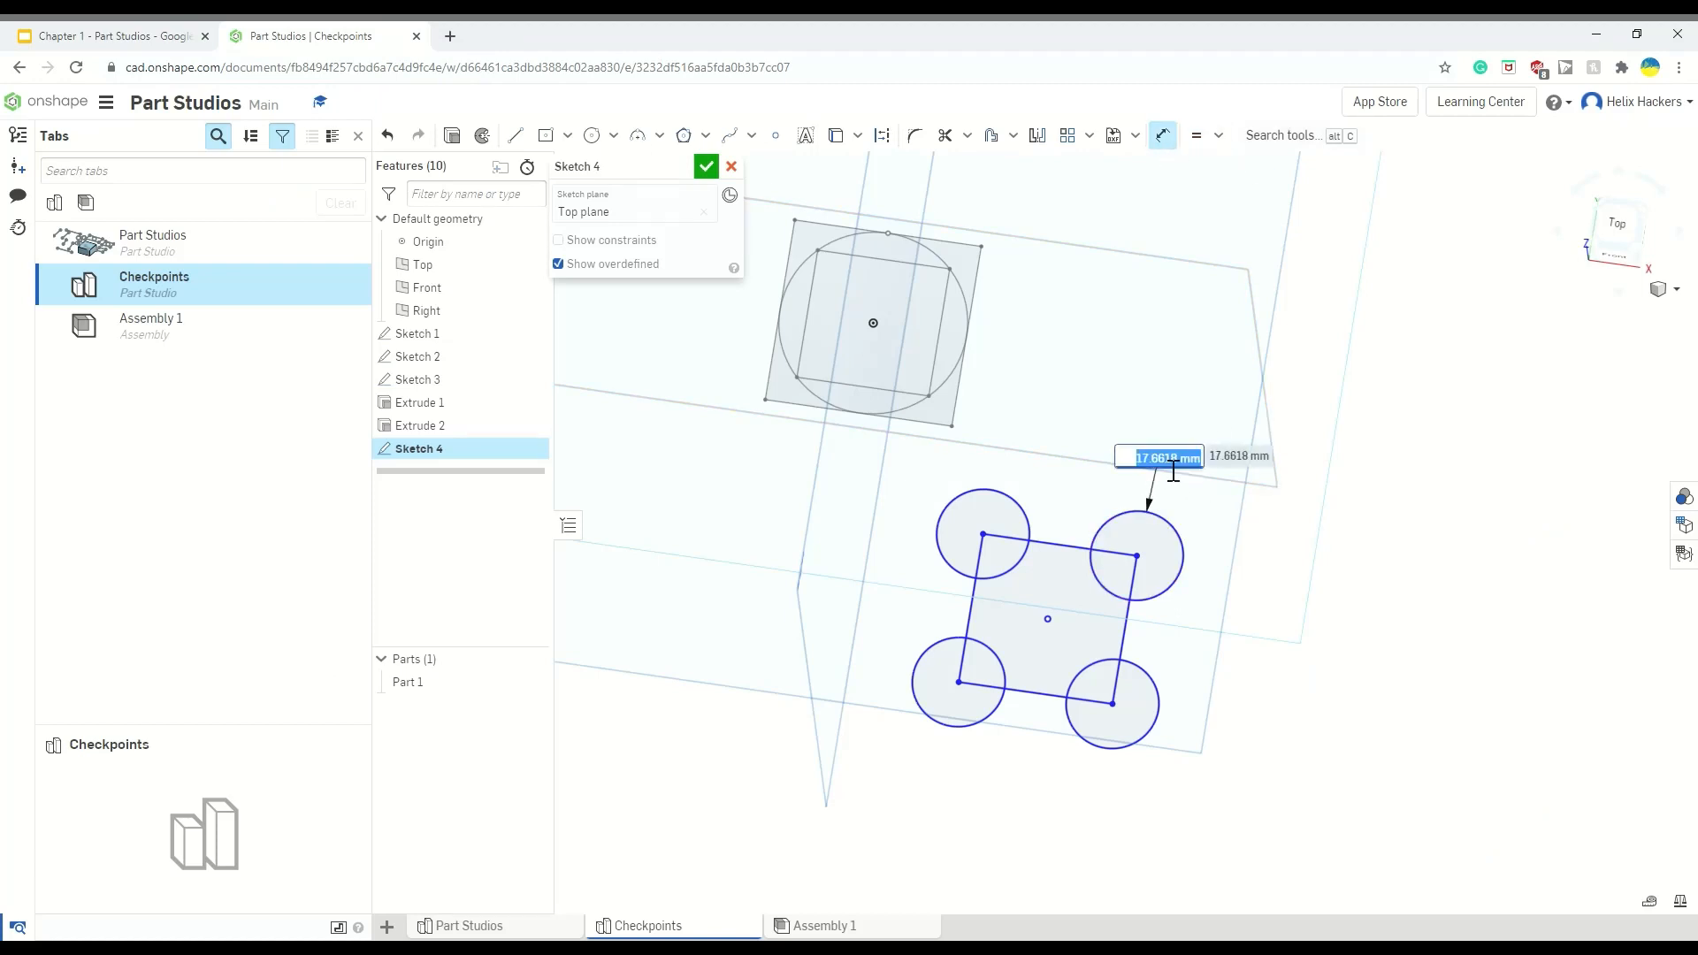
pyautogui.write('25')
pyautogui.press('Return')
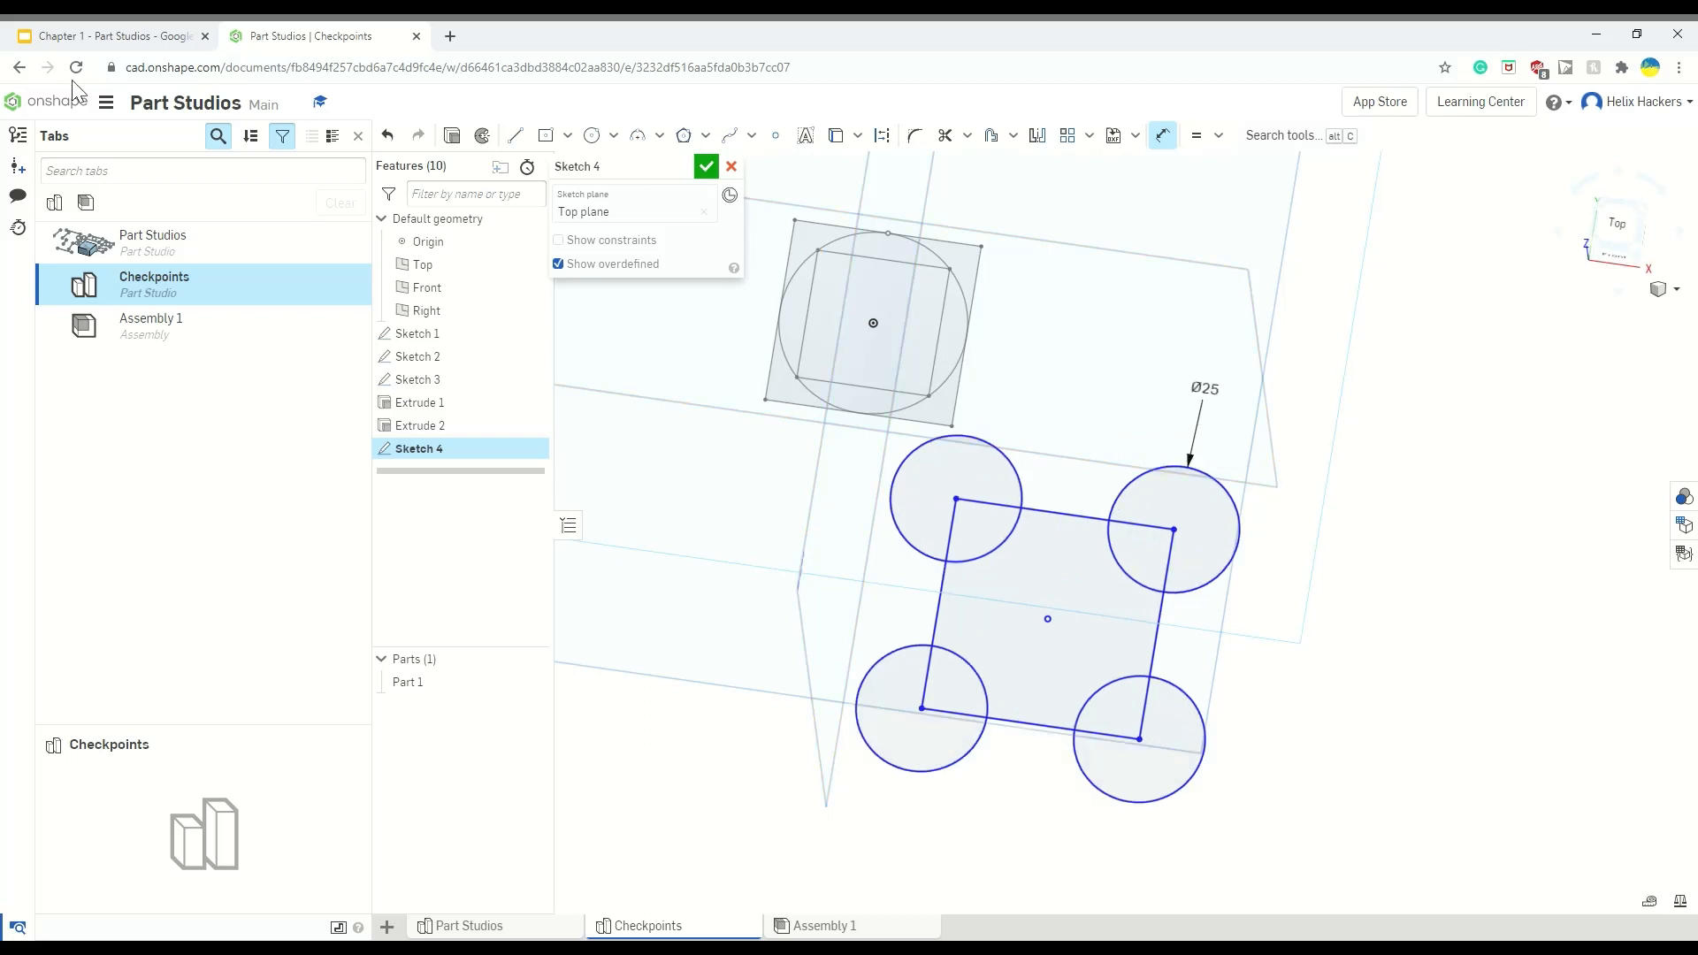
# Step: Switch to Google Slides to review the Mini-Project requirements again and return to the Checkpoints part studio in Onshape
pyautogui.click(113, 28)
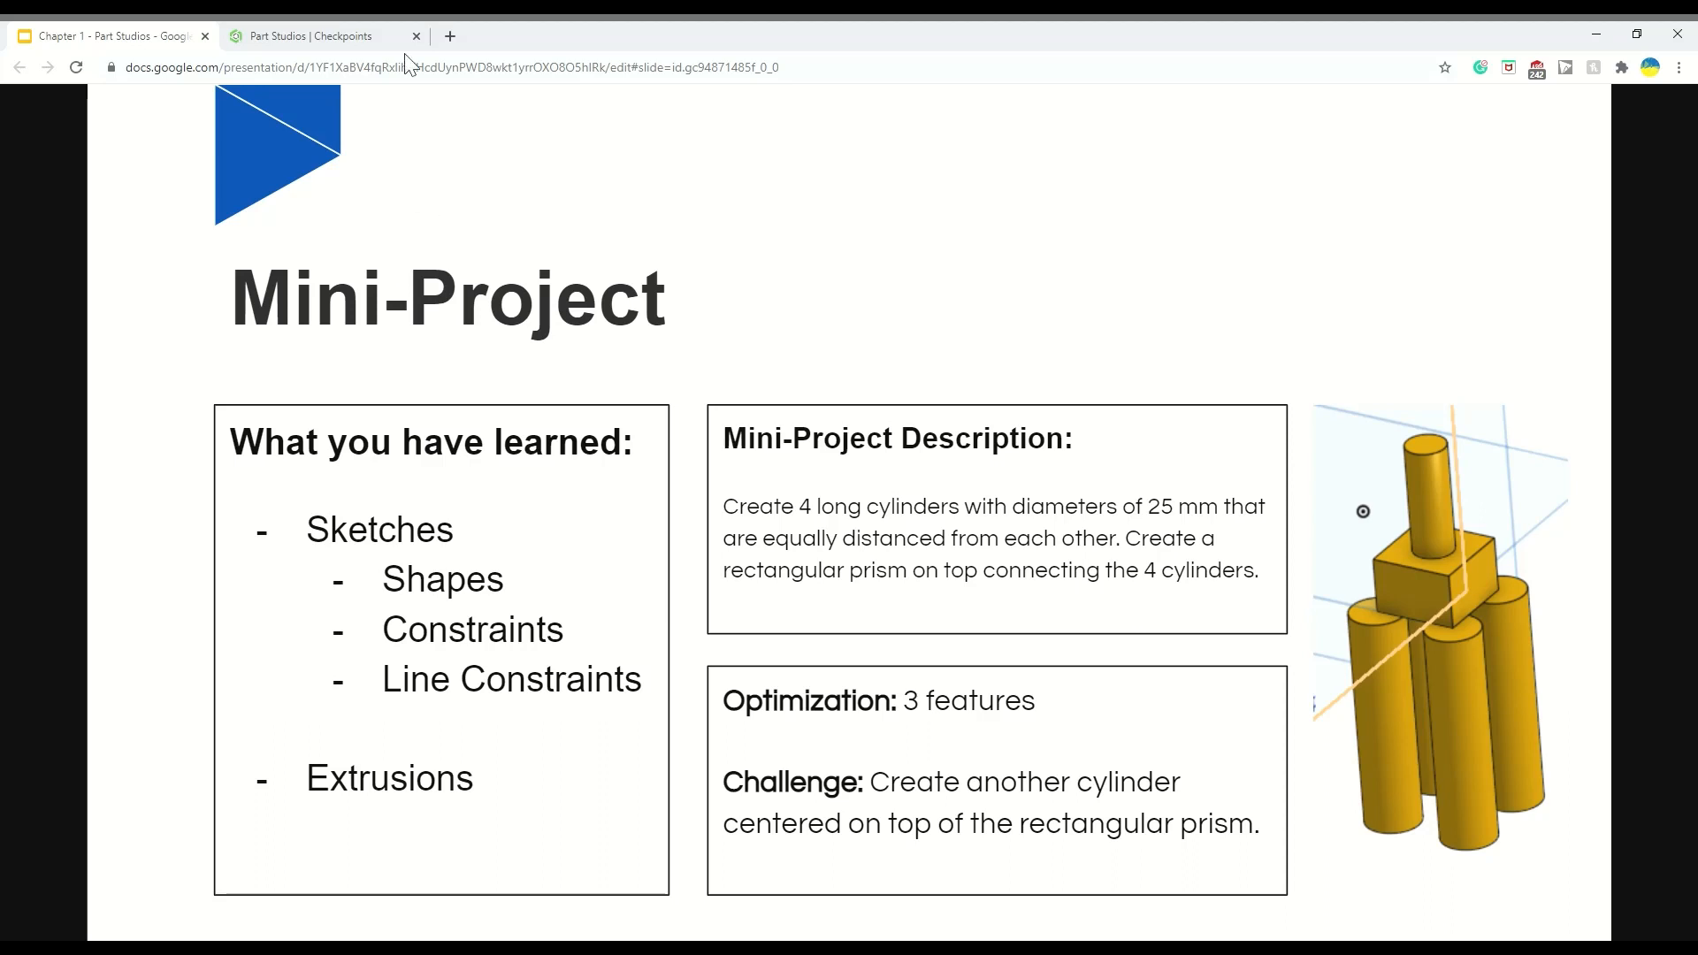
pyautogui.click(373, 35)
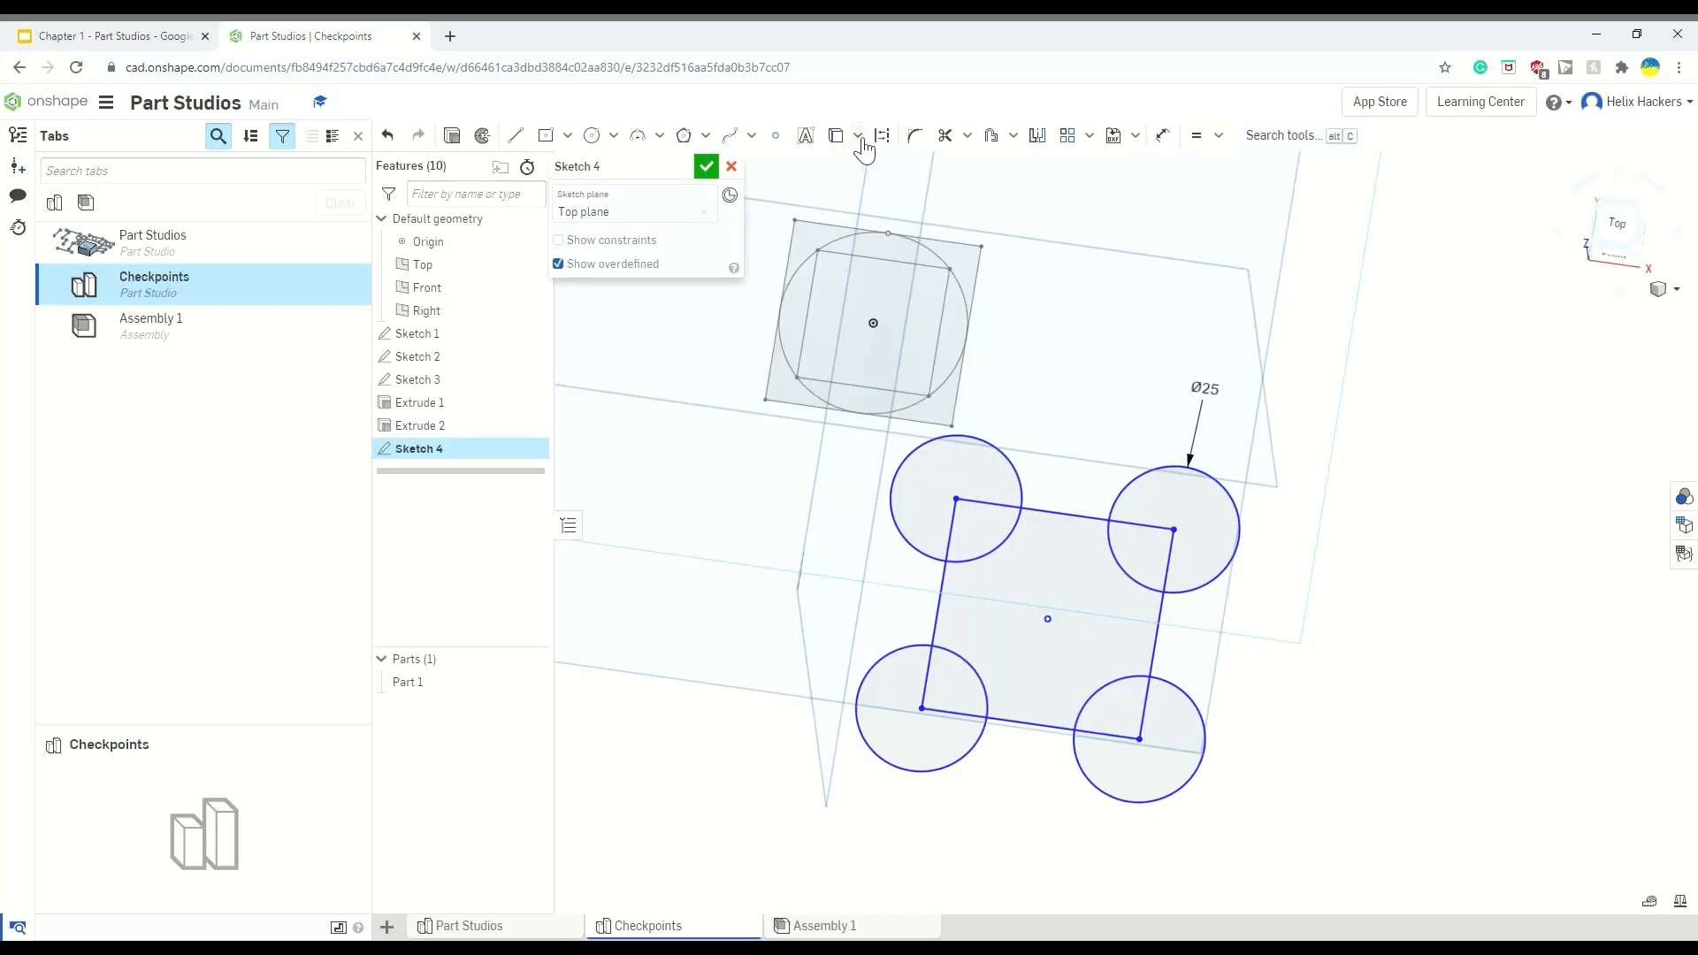
# Step: Finish the sketch and start a new solid extrusion from the regions of all four corner circles
pyautogui.click(706, 167)
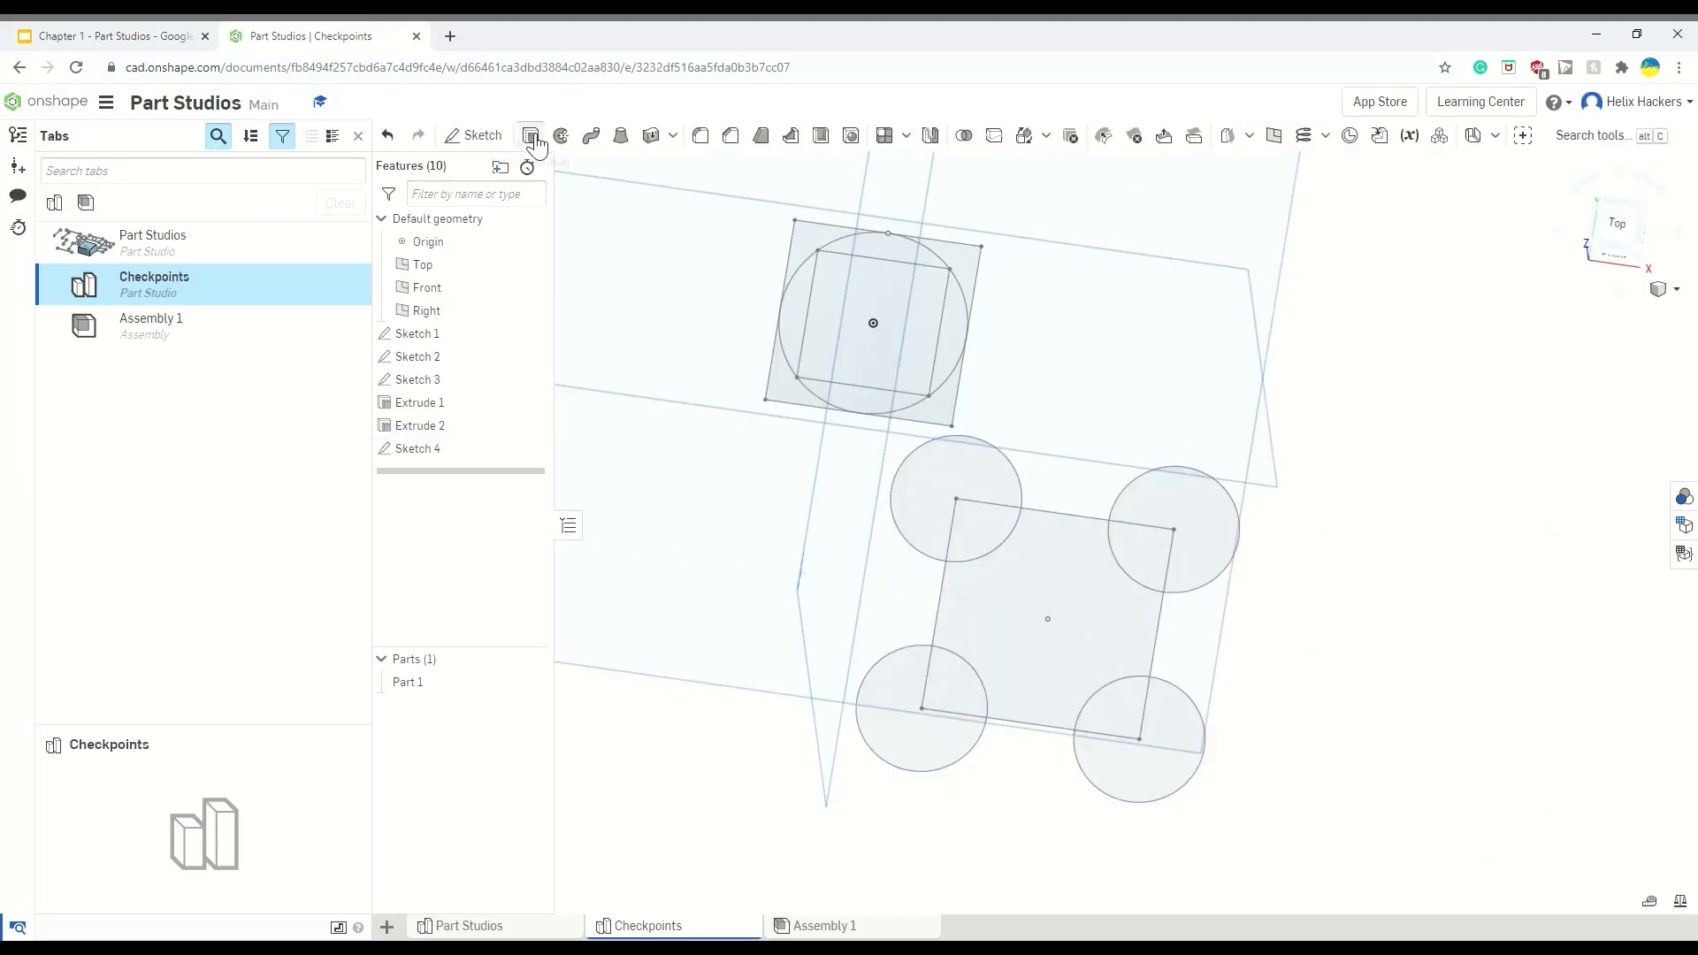
pyautogui.click(531, 135)
pyautogui.click(951, 453)
pyautogui.click(963, 550)
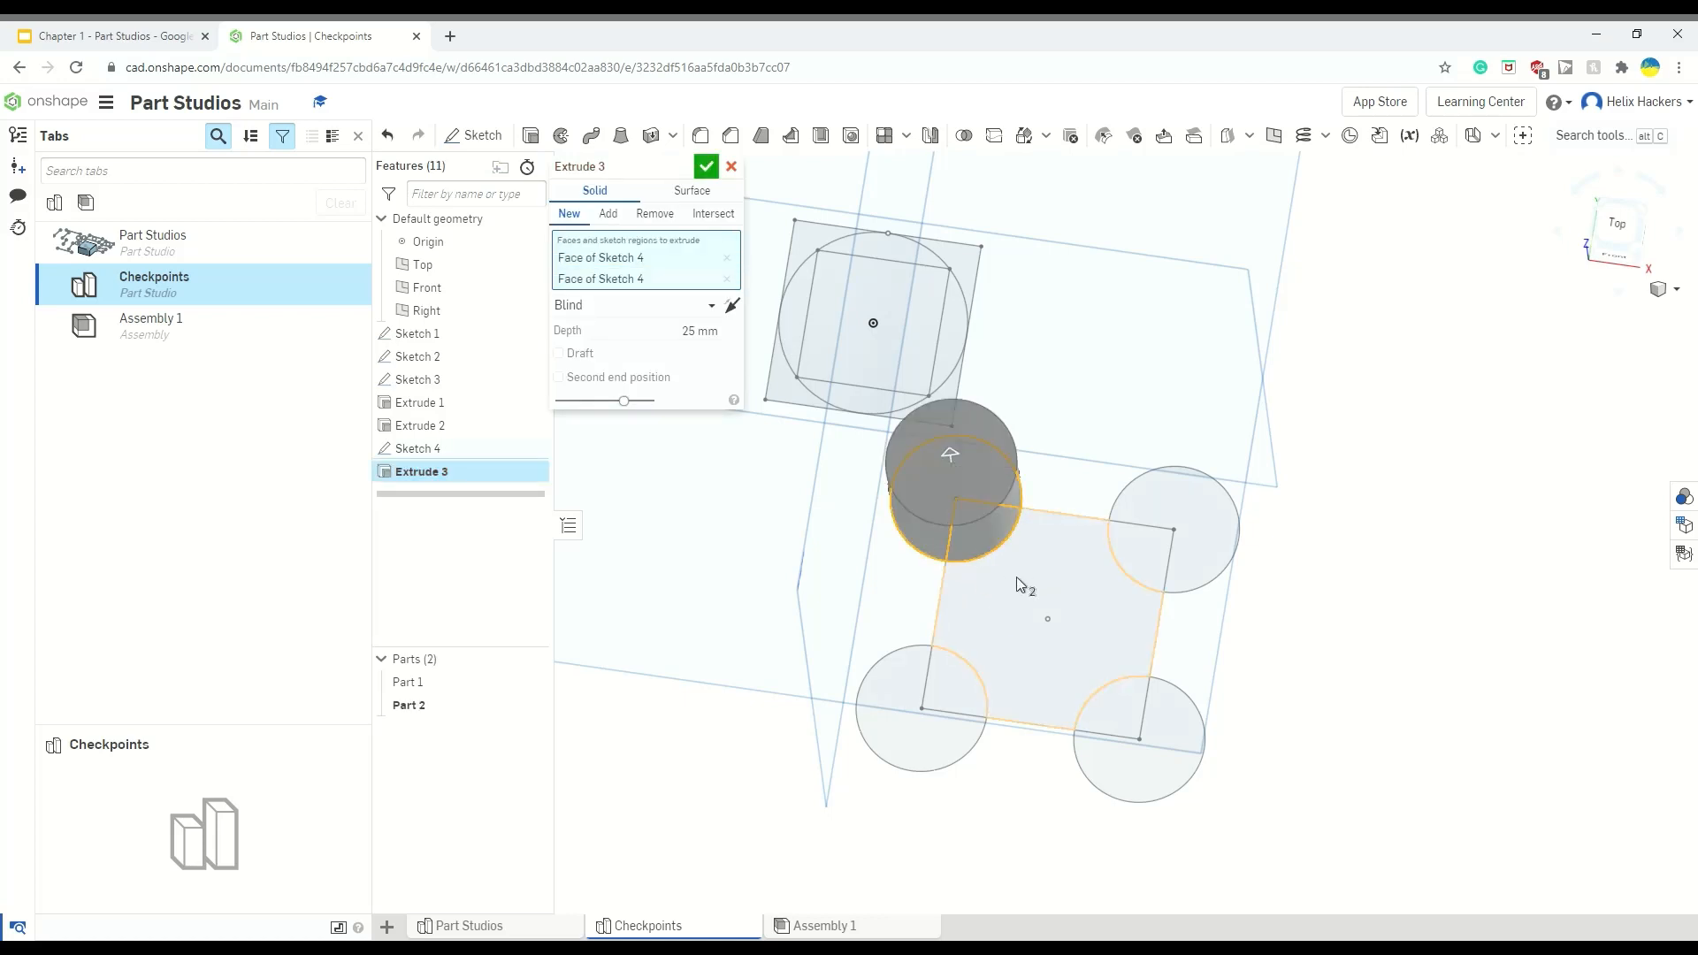
pyautogui.scroll(2, 1050, 634)
pyautogui.moveTo(1051, 634); pyautogui.dragTo(999, 594, button='right')
pyautogui.scroll(2, 943, 510)
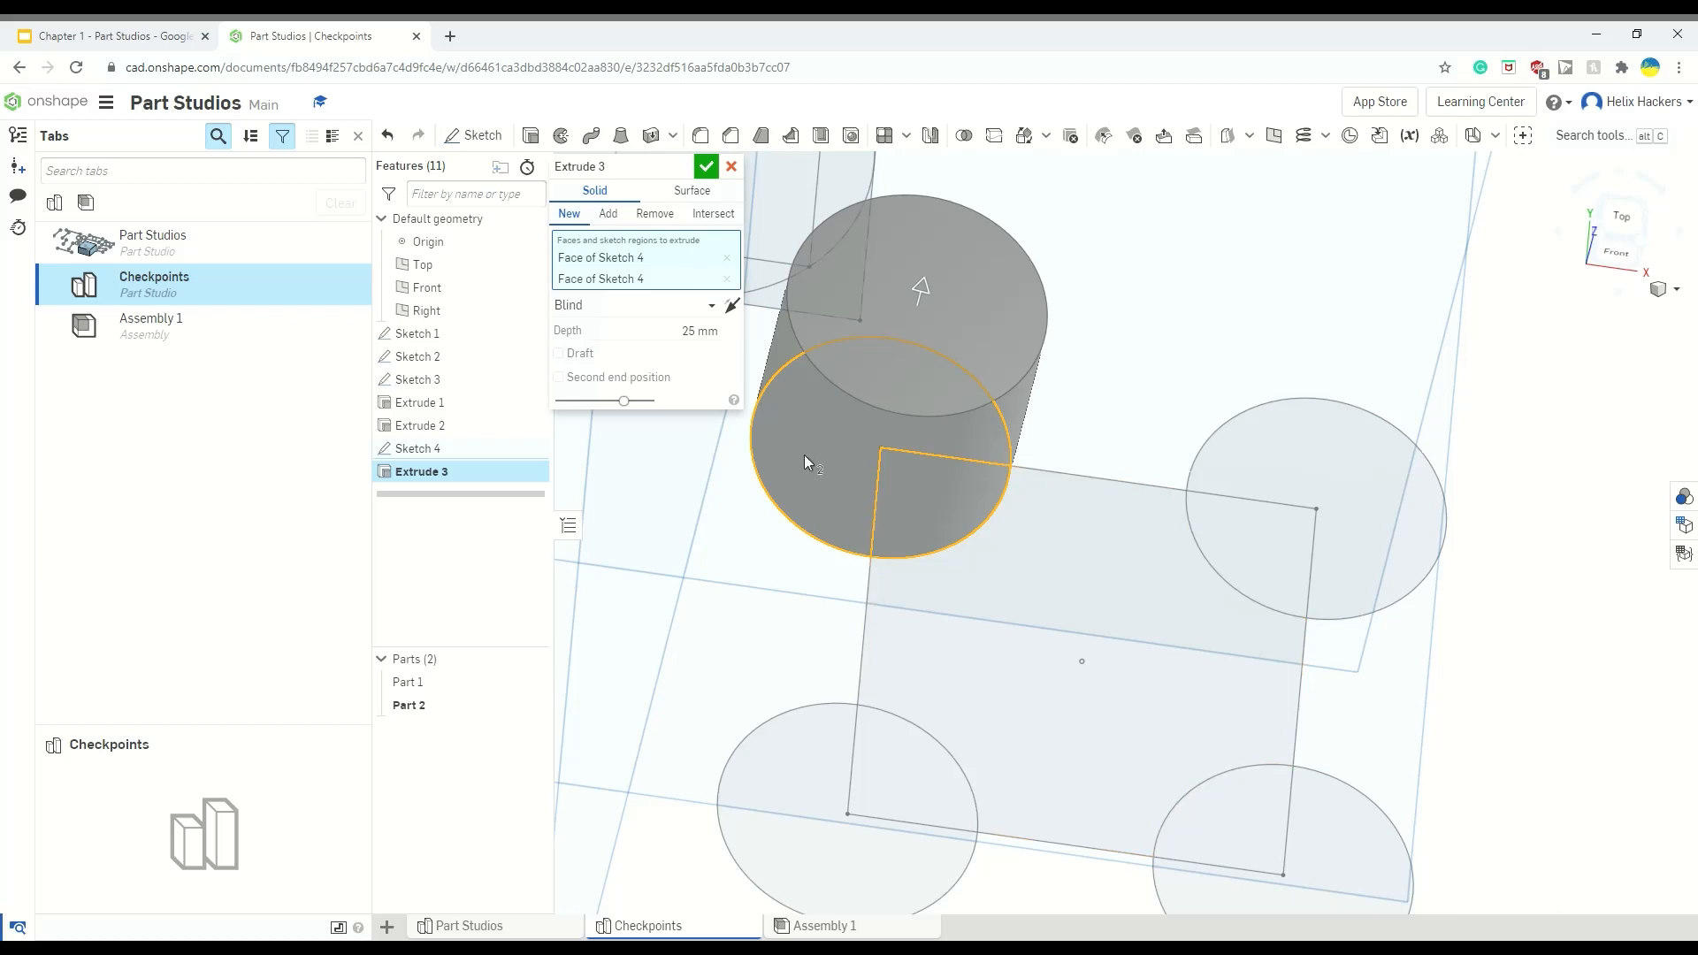
pyautogui.scroll(-3, 961, 557)
pyautogui.rightClick(961, 557)
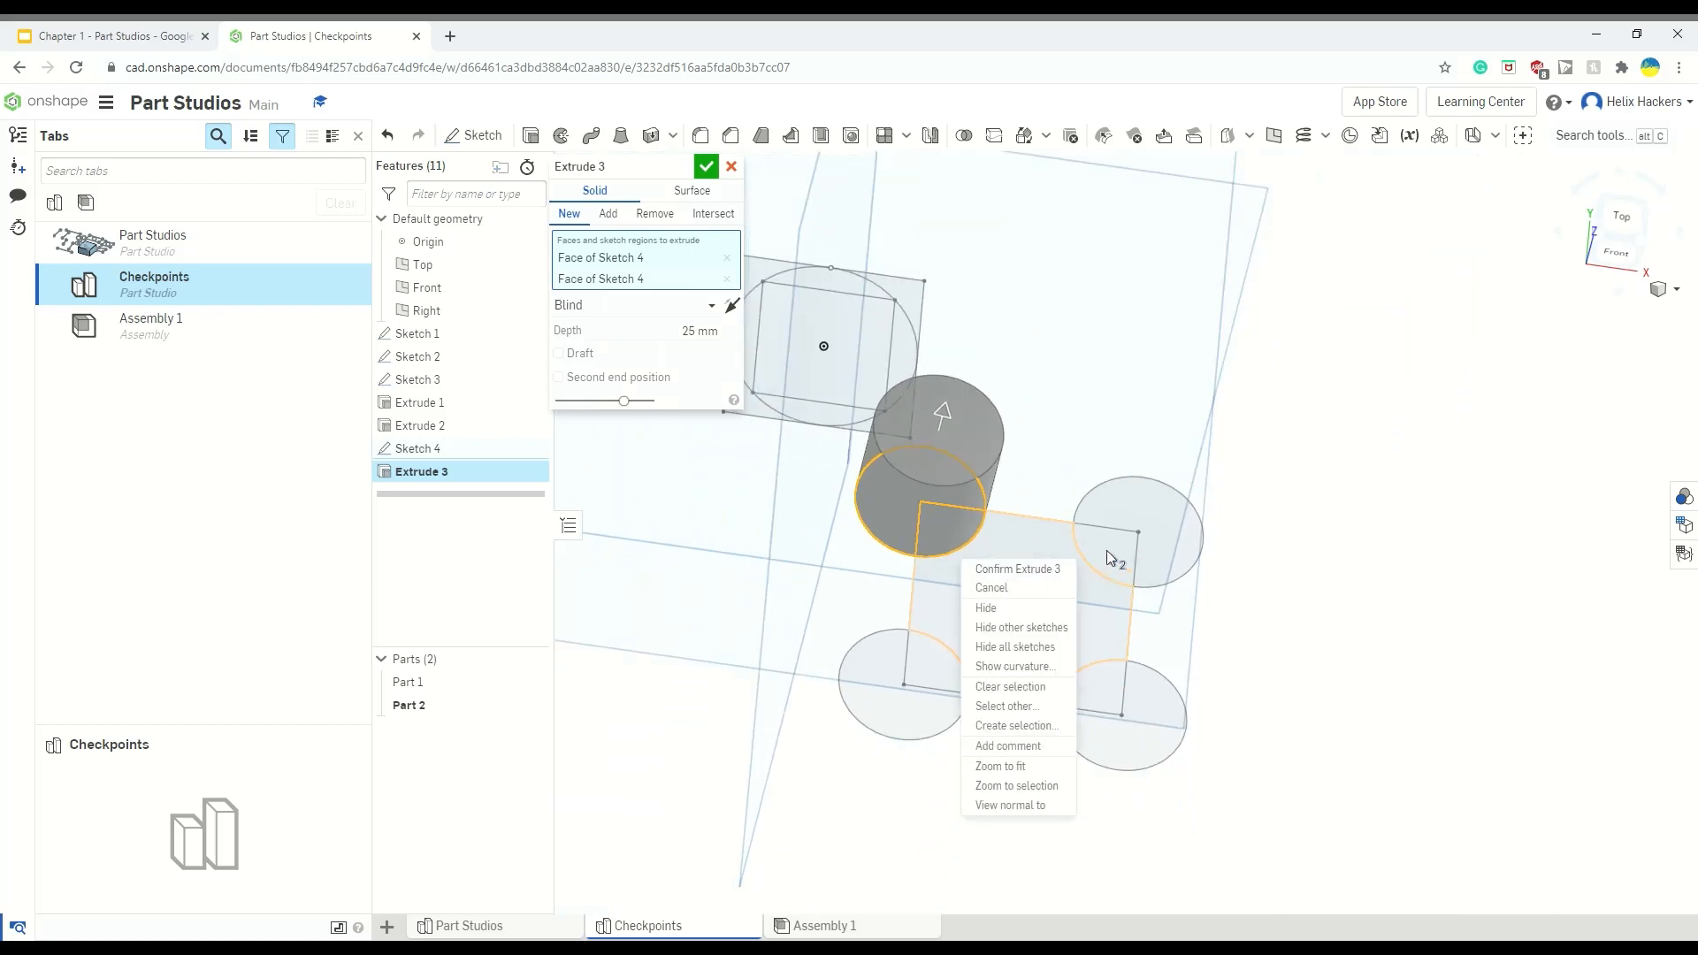
pyautogui.click(1112, 555)
pyautogui.click(1154, 519)
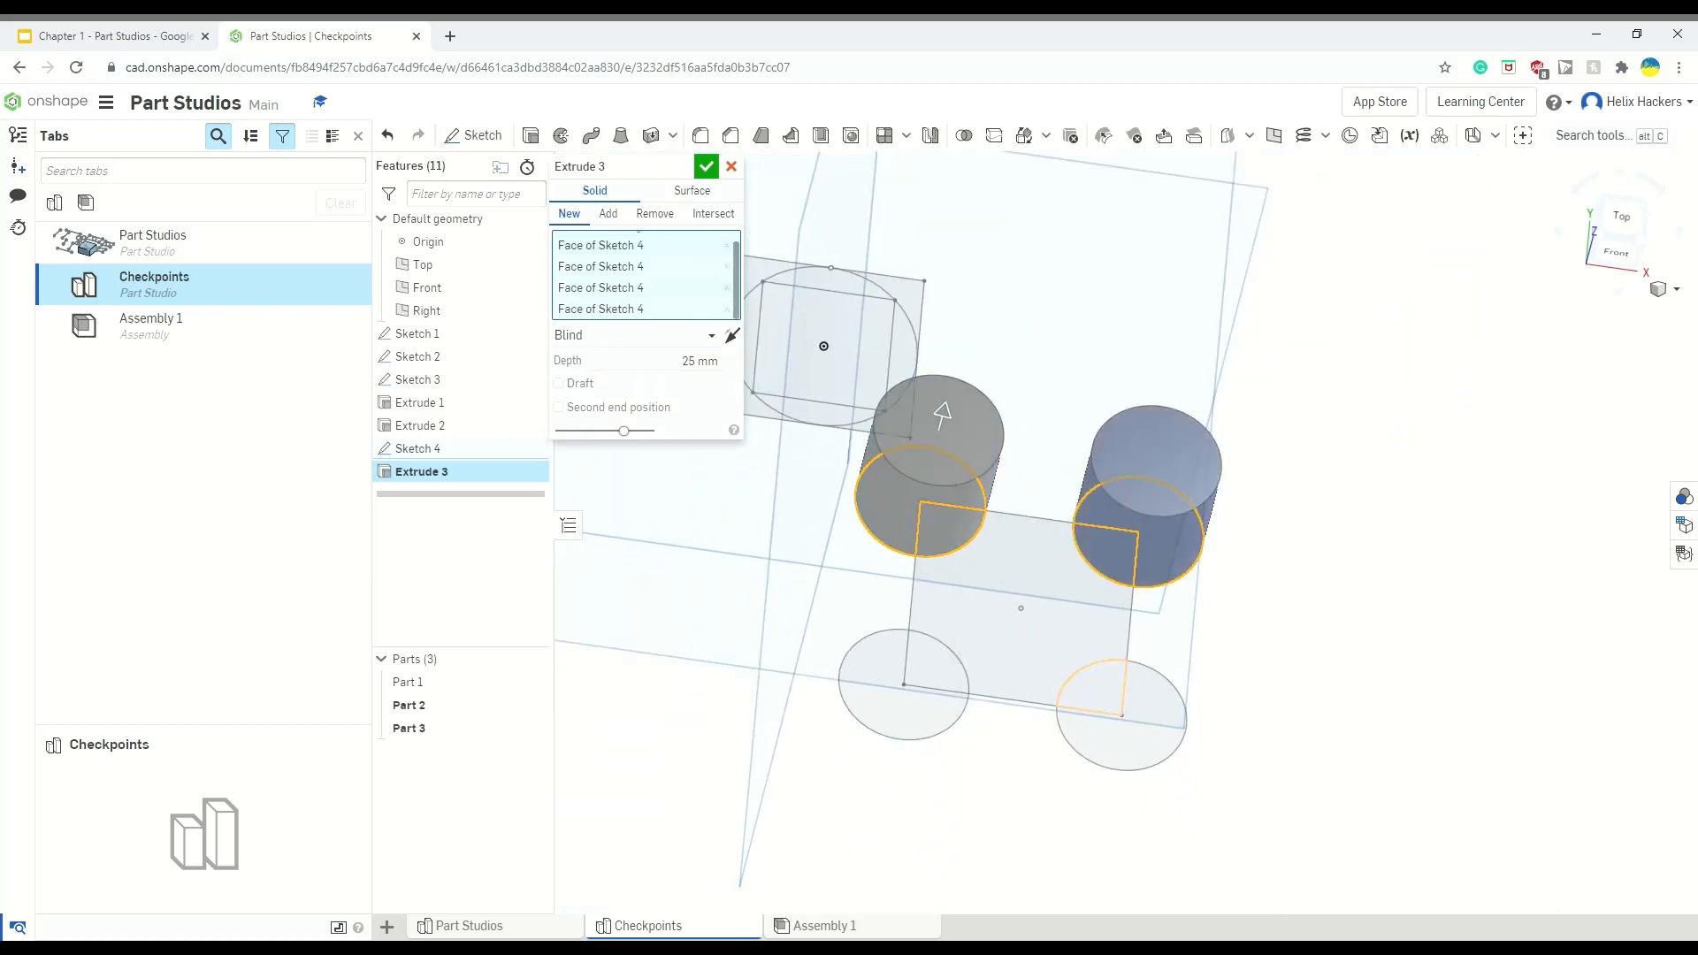
pyautogui.click(1093, 697)
pyautogui.click(888, 681)
# Step: Try a 50 mm depth for the four cylinders, change it to 80 mm and accept the extrusion
pyautogui.click(704, 381)
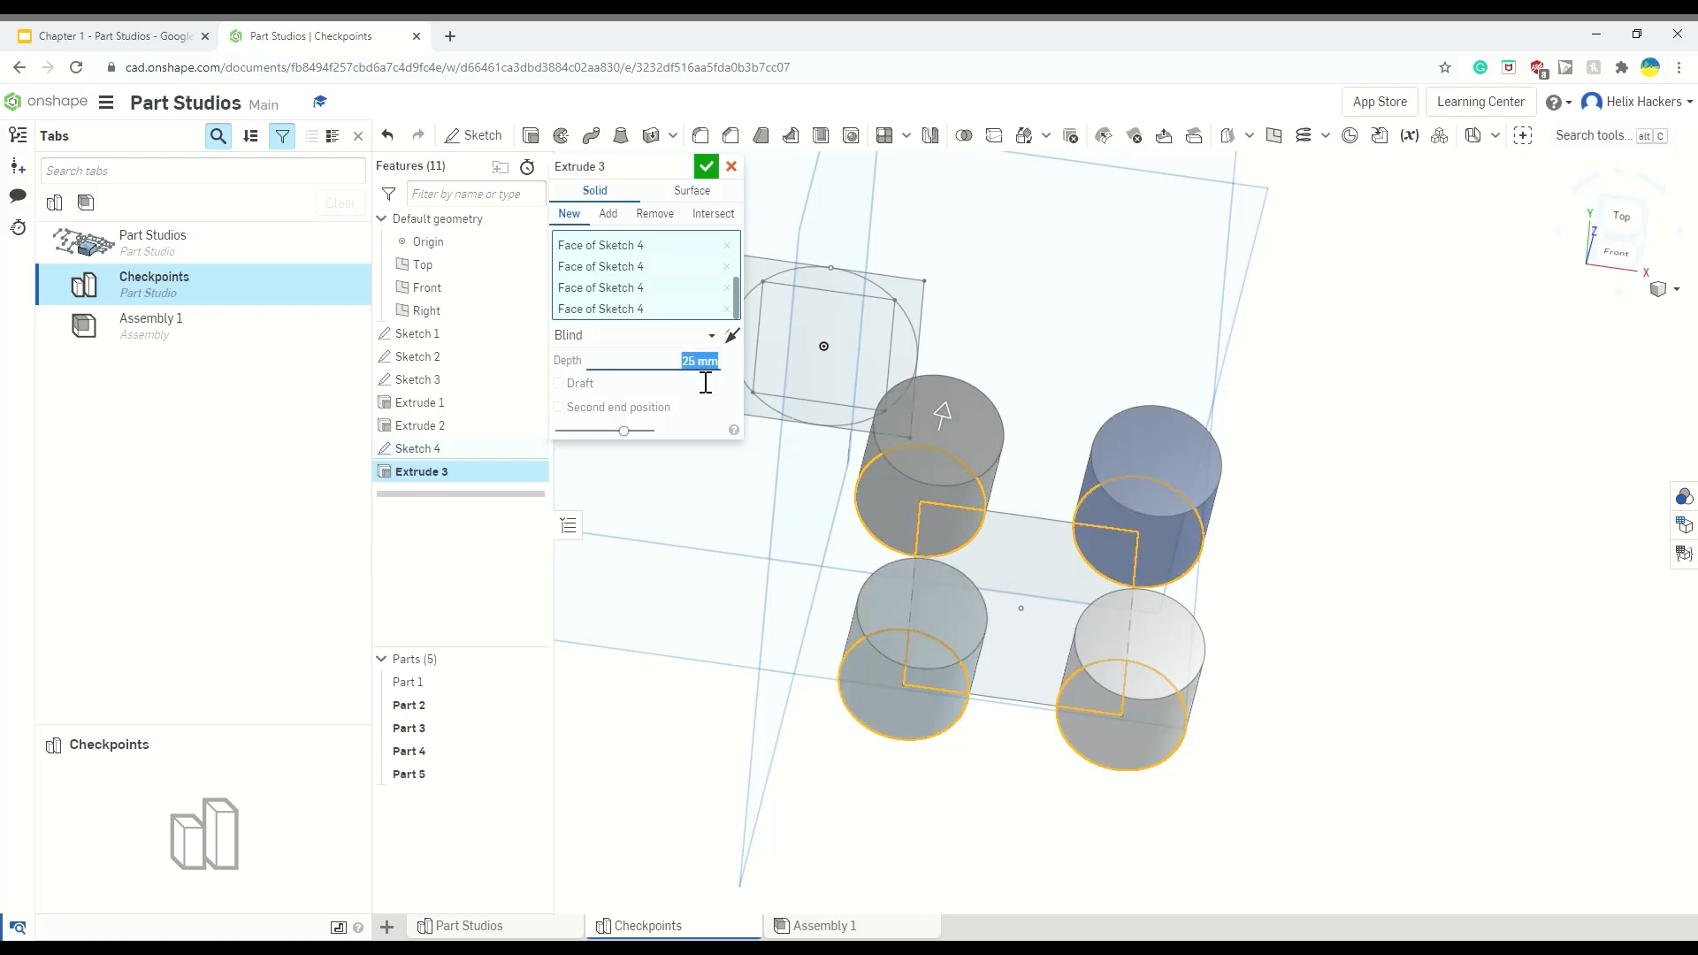
pyautogui.write('50')
pyautogui.press('Return')
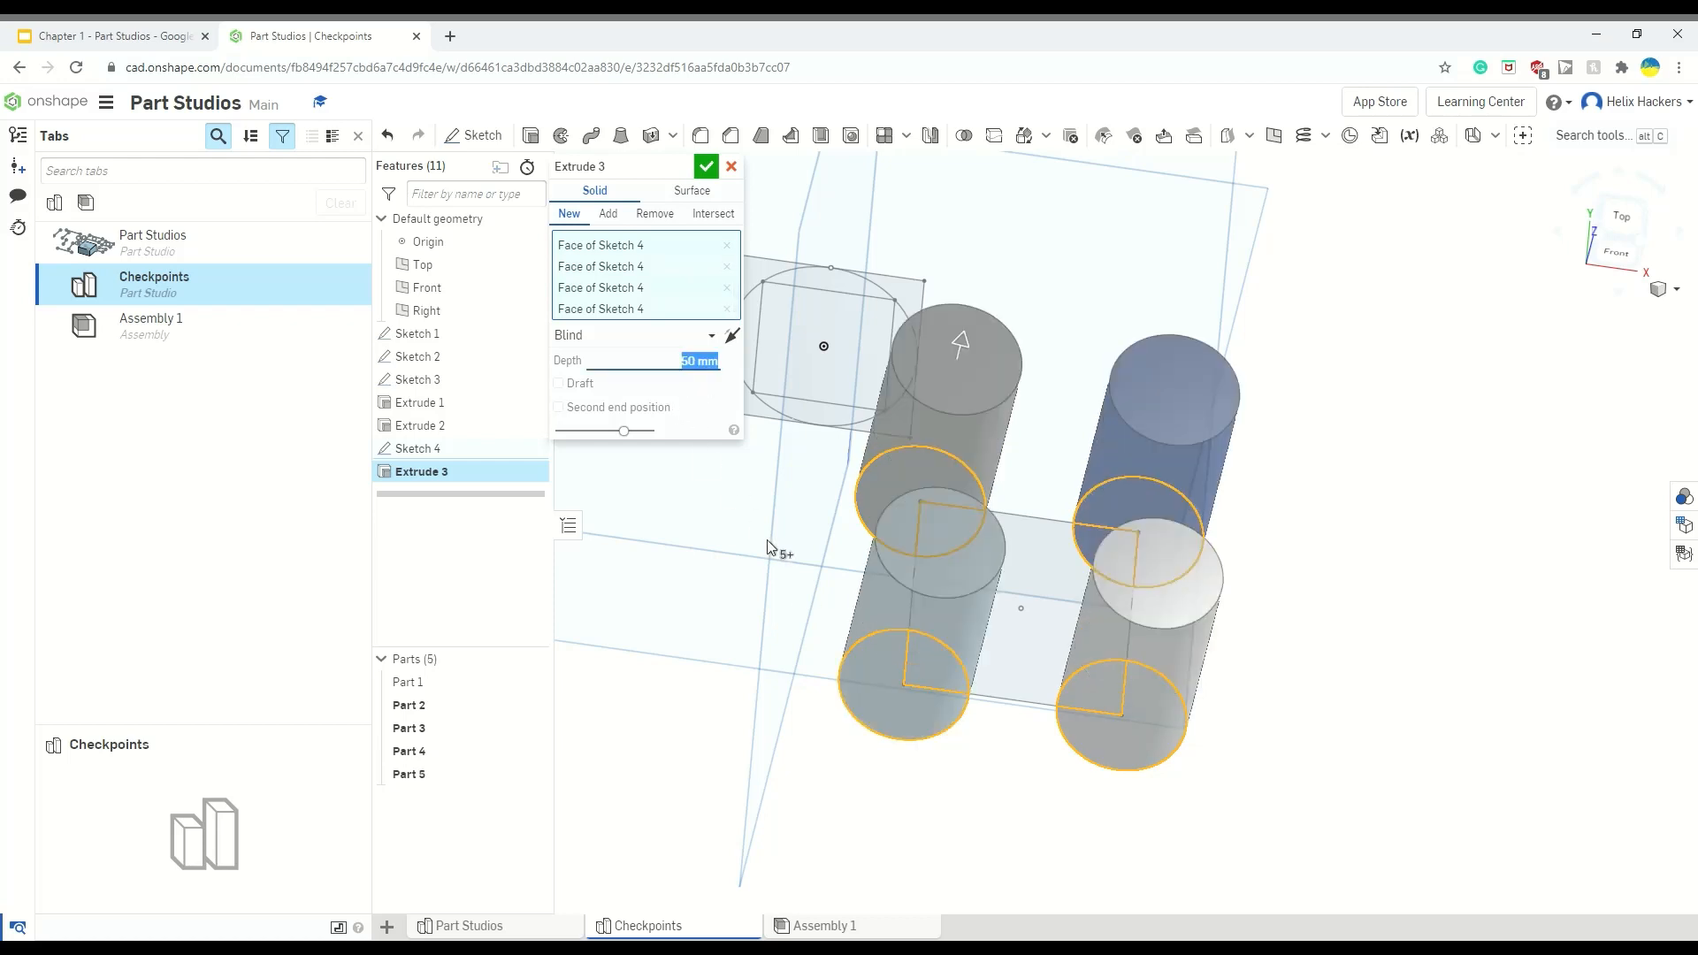
pyautogui.write('80')
pyautogui.press('Return')
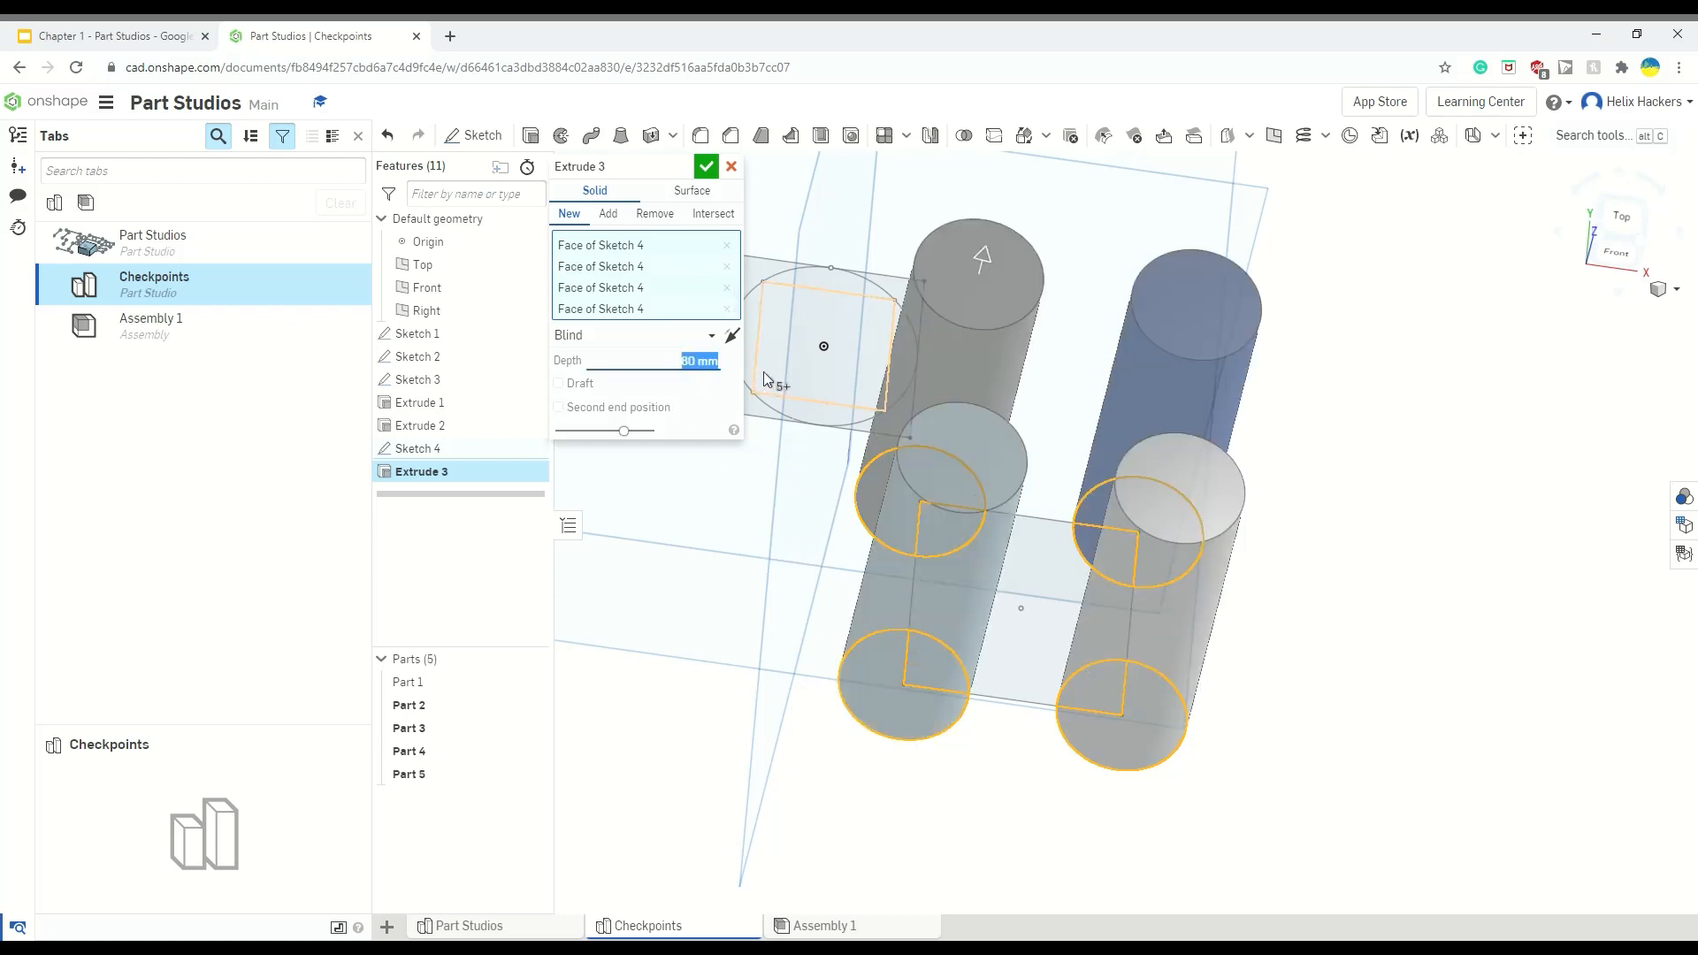
pyautogui.moveTo(763, 372); pyautogui.dragTo(994, 239, button='right')
pyautogui.scroll(-3, 1023, 368)
pyautogui.click(707, 167)
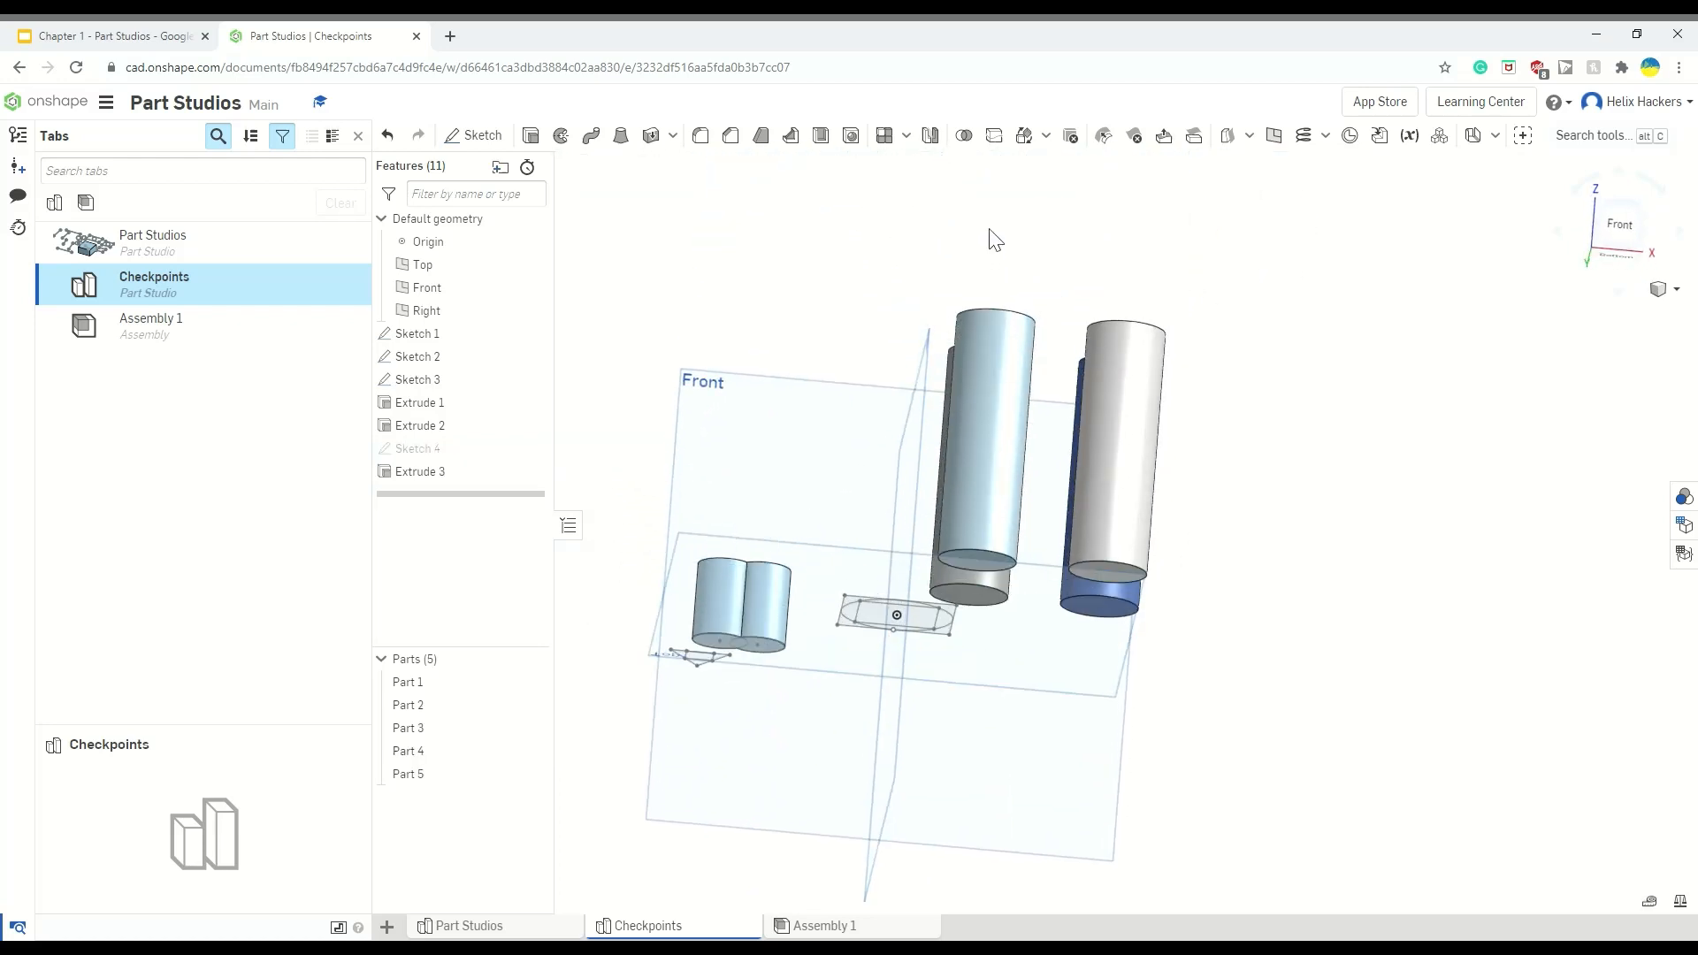
# Step: Show the sketch of the square and circles again and start a new extrusion from all regions inside the square
pyautogui.click(531, 449)
pyautogui.moveTo(960, 619)
pyautogui.mouseDown(button='right')
pyautogui.moveTo(953, 528)
pyautogui.moveTo(987, 444)
pyautogui.mouseUp(button='right')
pyautogui.scroll(2, 987, 443)
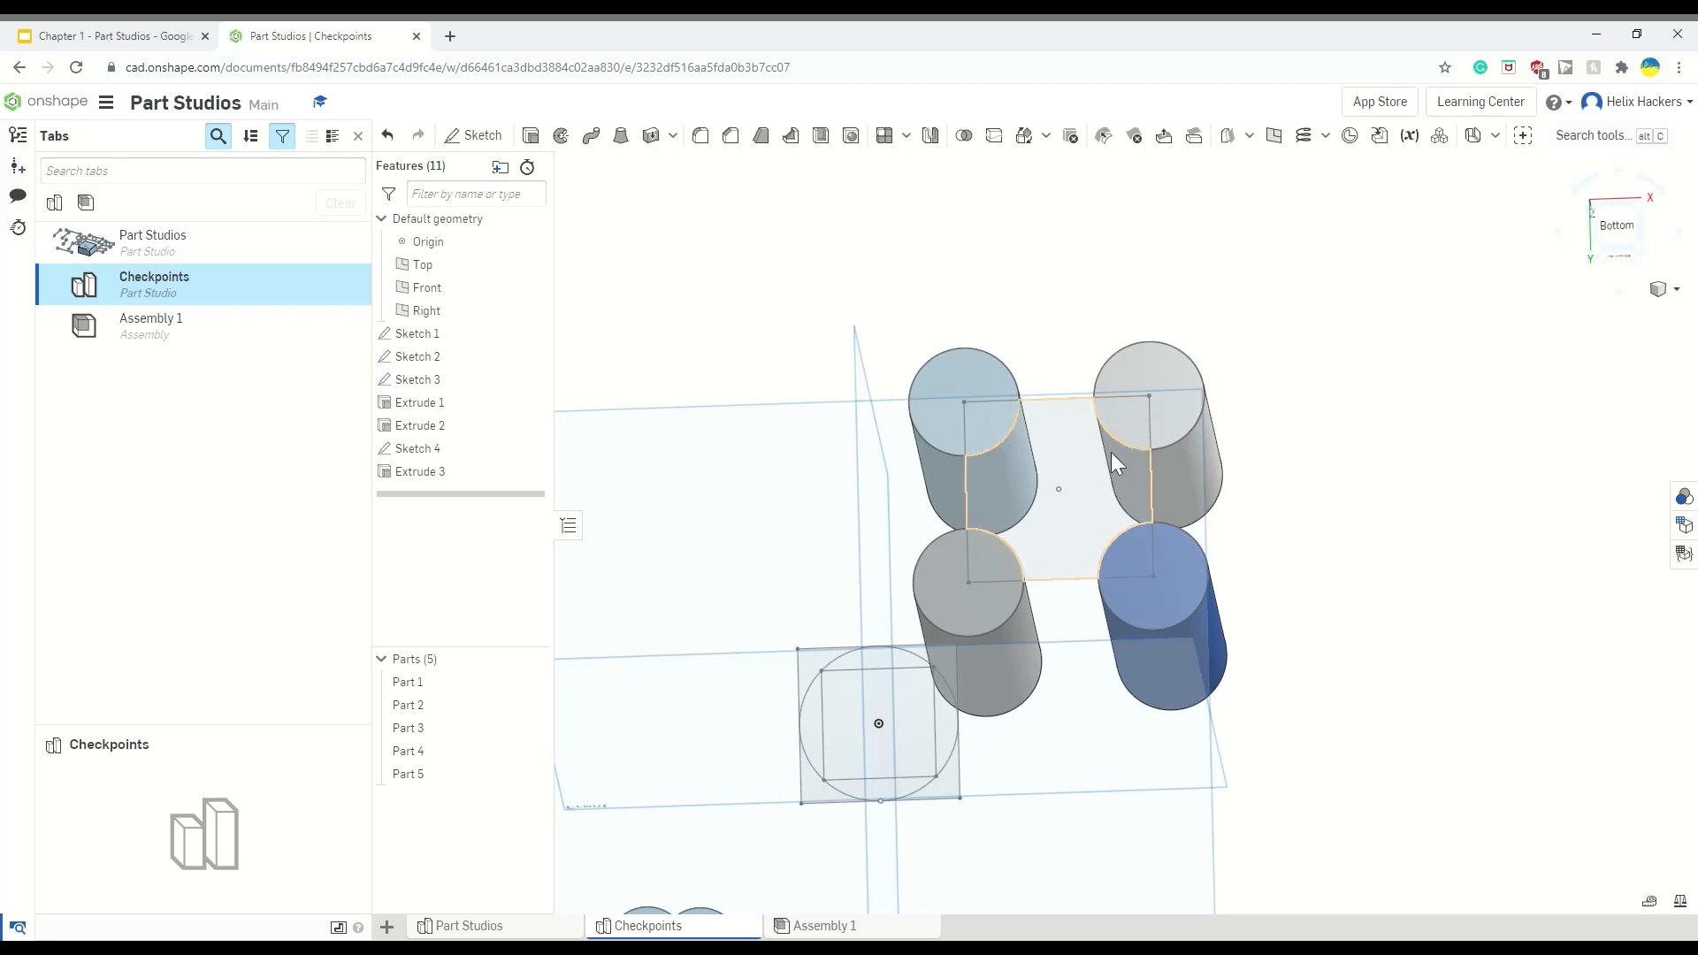
pyautogui.click(1138, 411)
pyautogui.click(1052, 413)
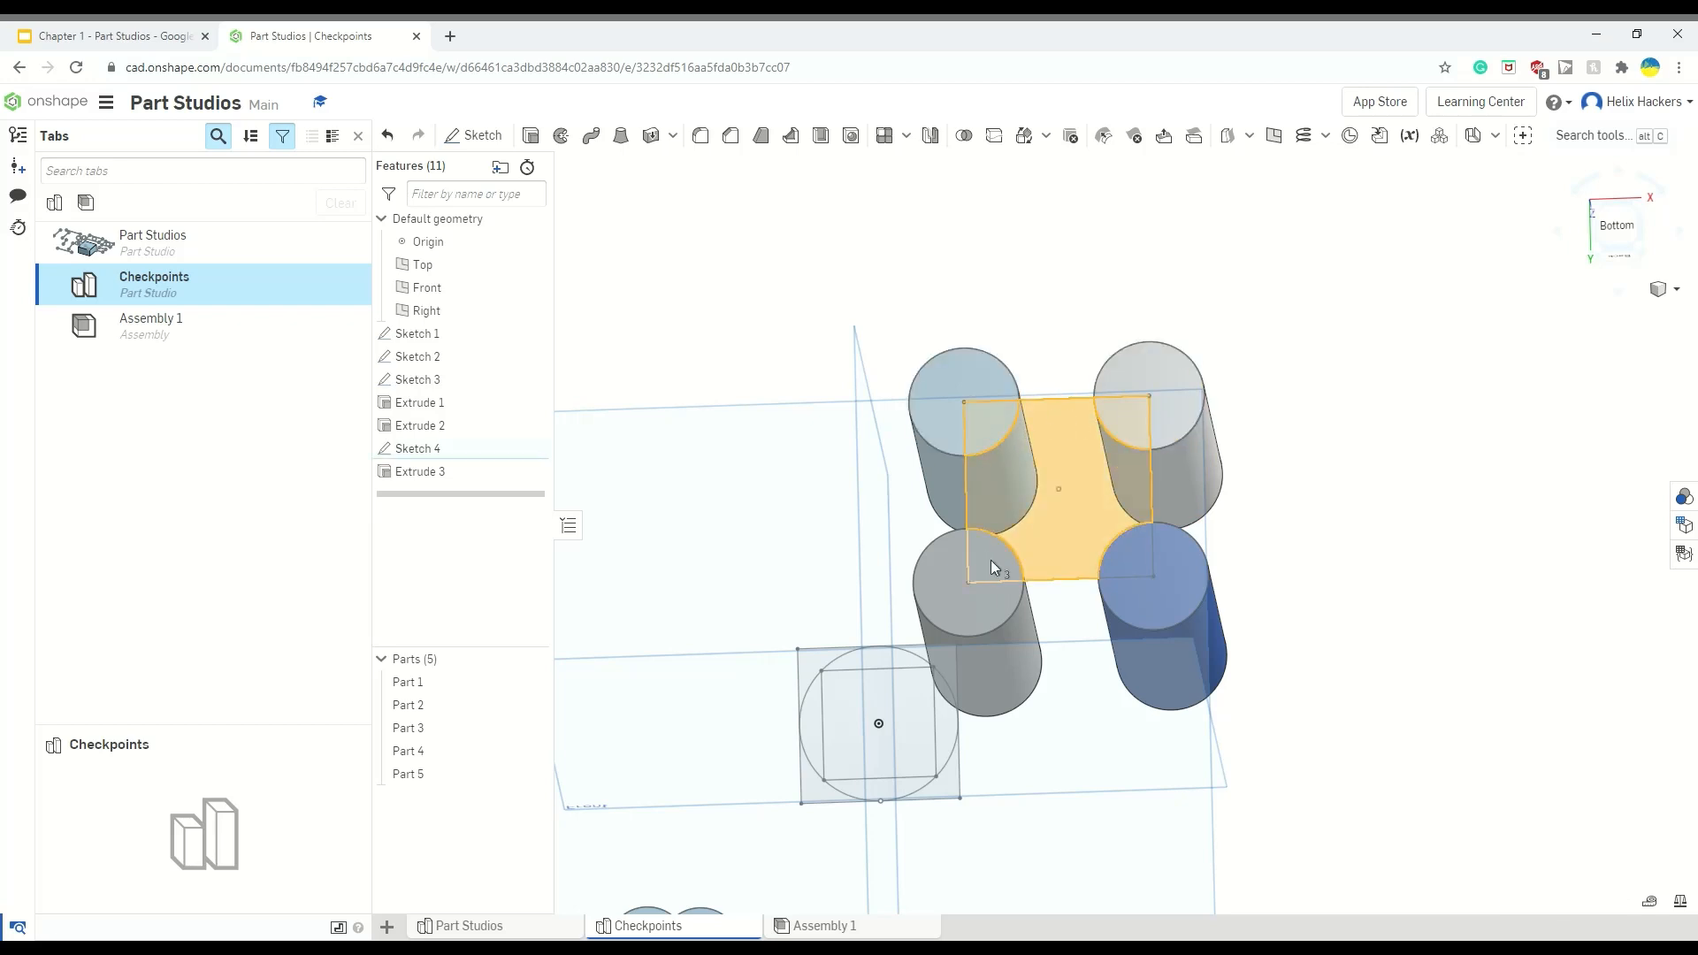
pyautogui.hotkey('shift', 'e')
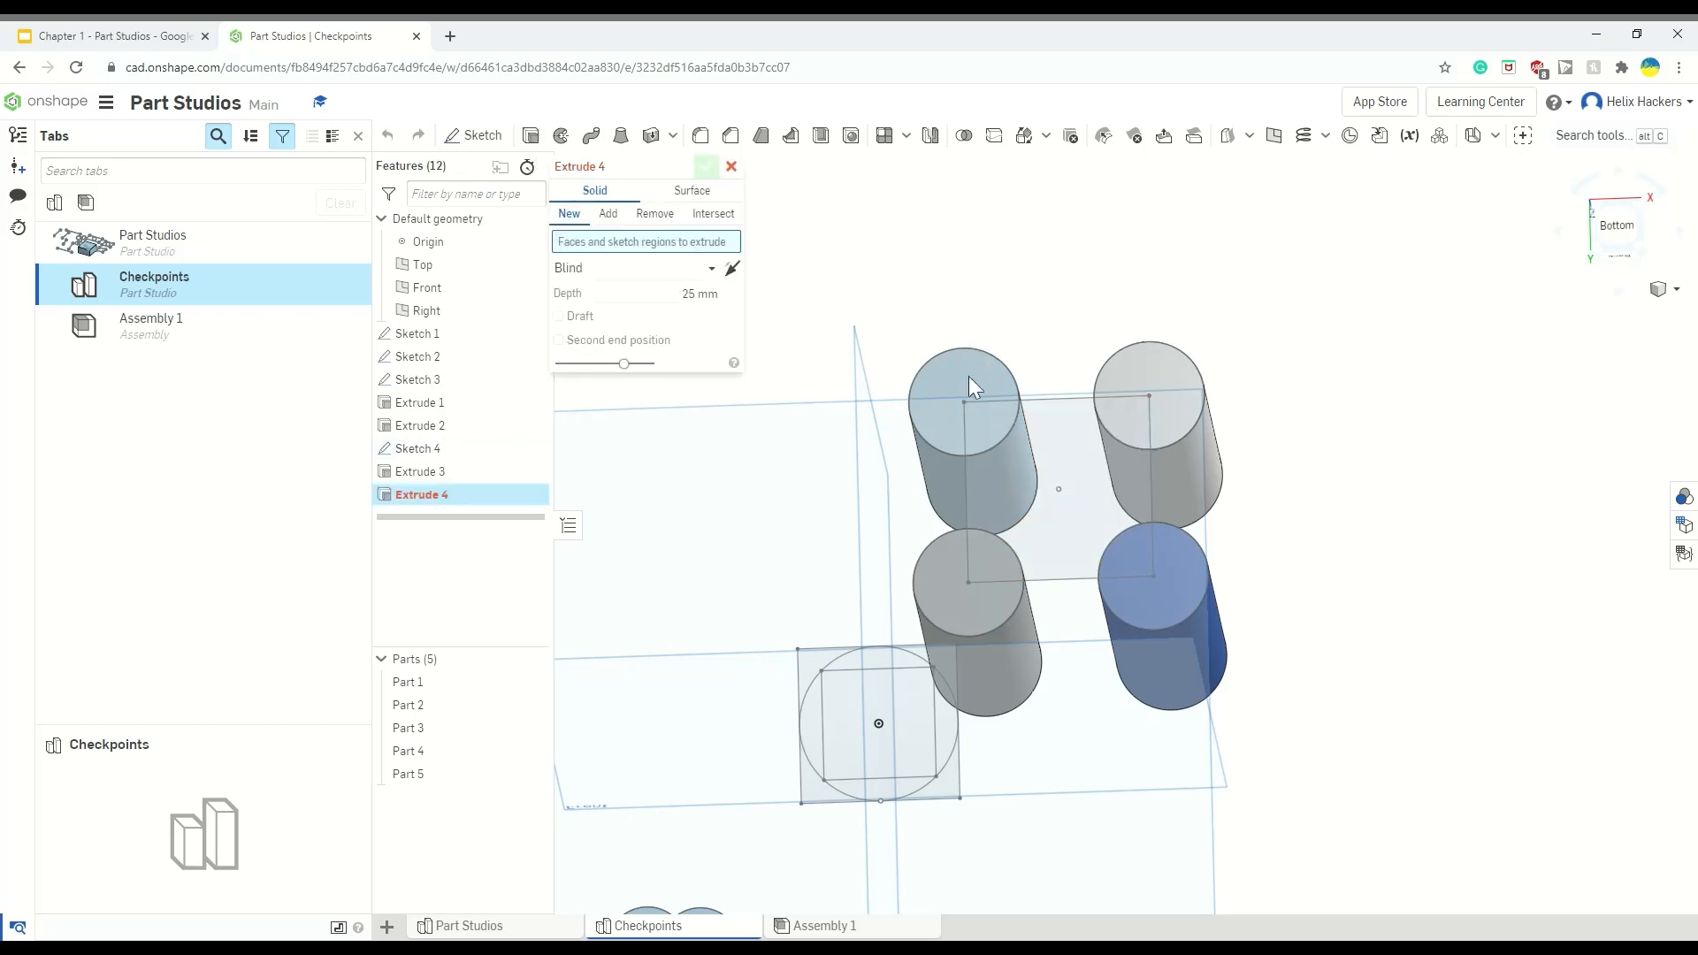
pyautogui.click(986, 427)
pyautogui.click(1069, 448)
pyautogui.click(1127, 428)
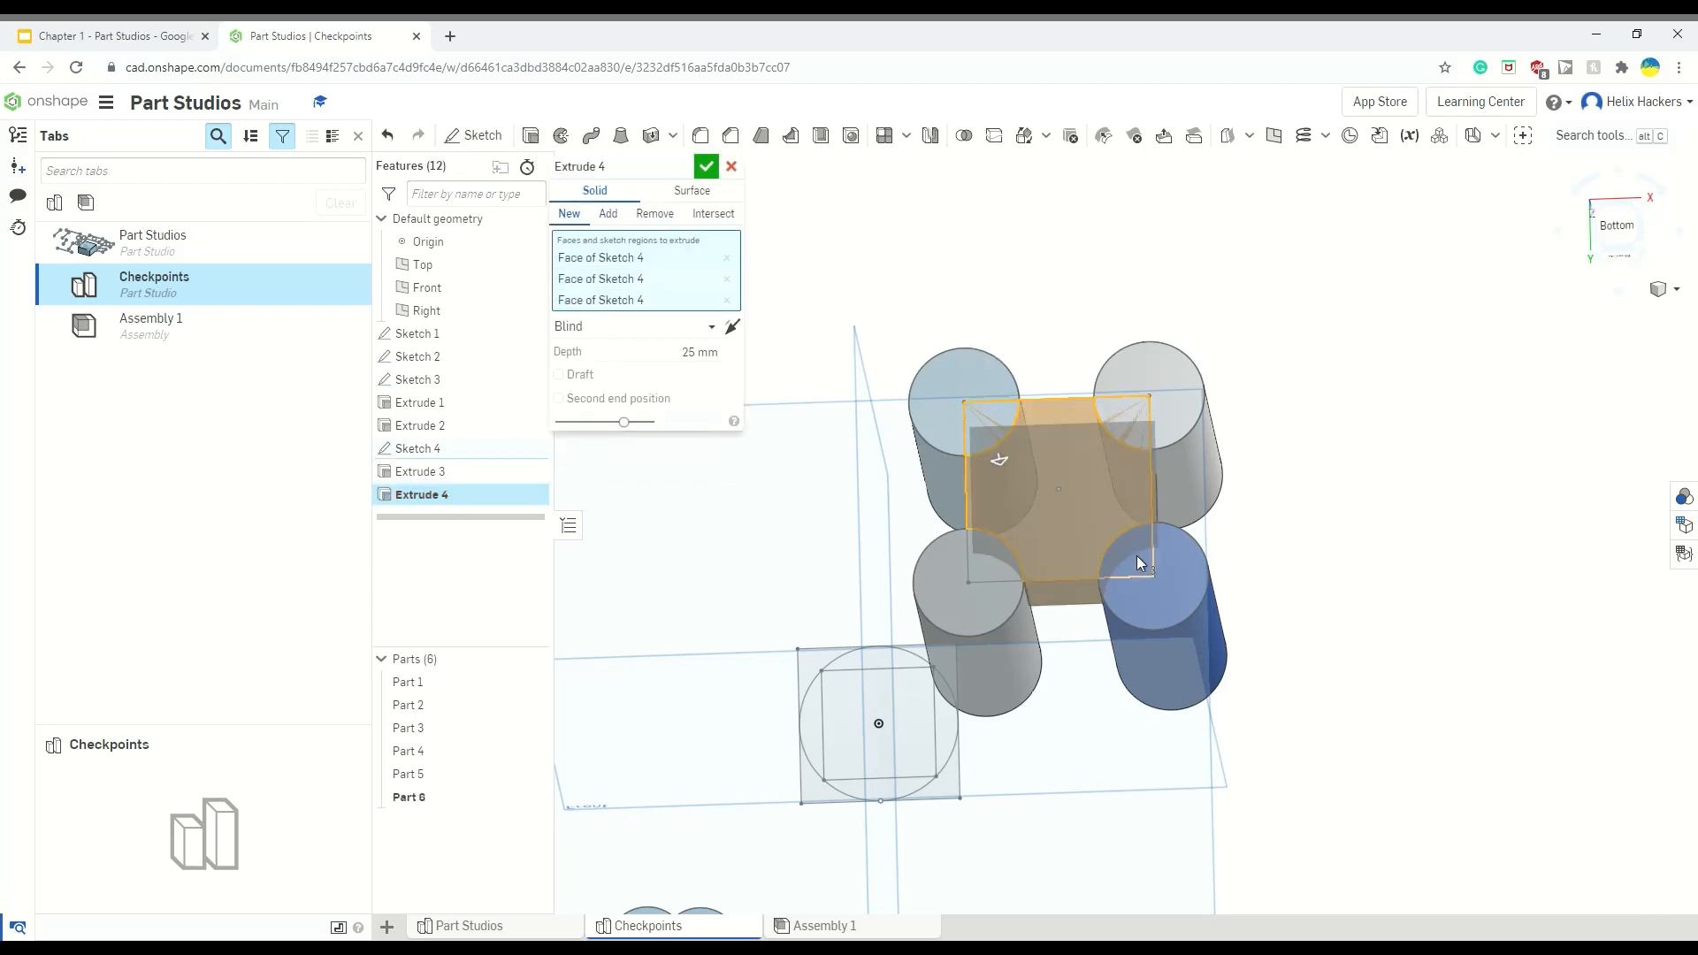
pyautogui.click(1137, 555)
# Step: Reverse the direction of the square's 25 mm extrusion so it extends away from the cylinders, and accept the prism
pyautogui.moveTo(968, 492); pyautogui.dragTo(868, 315, button='right')
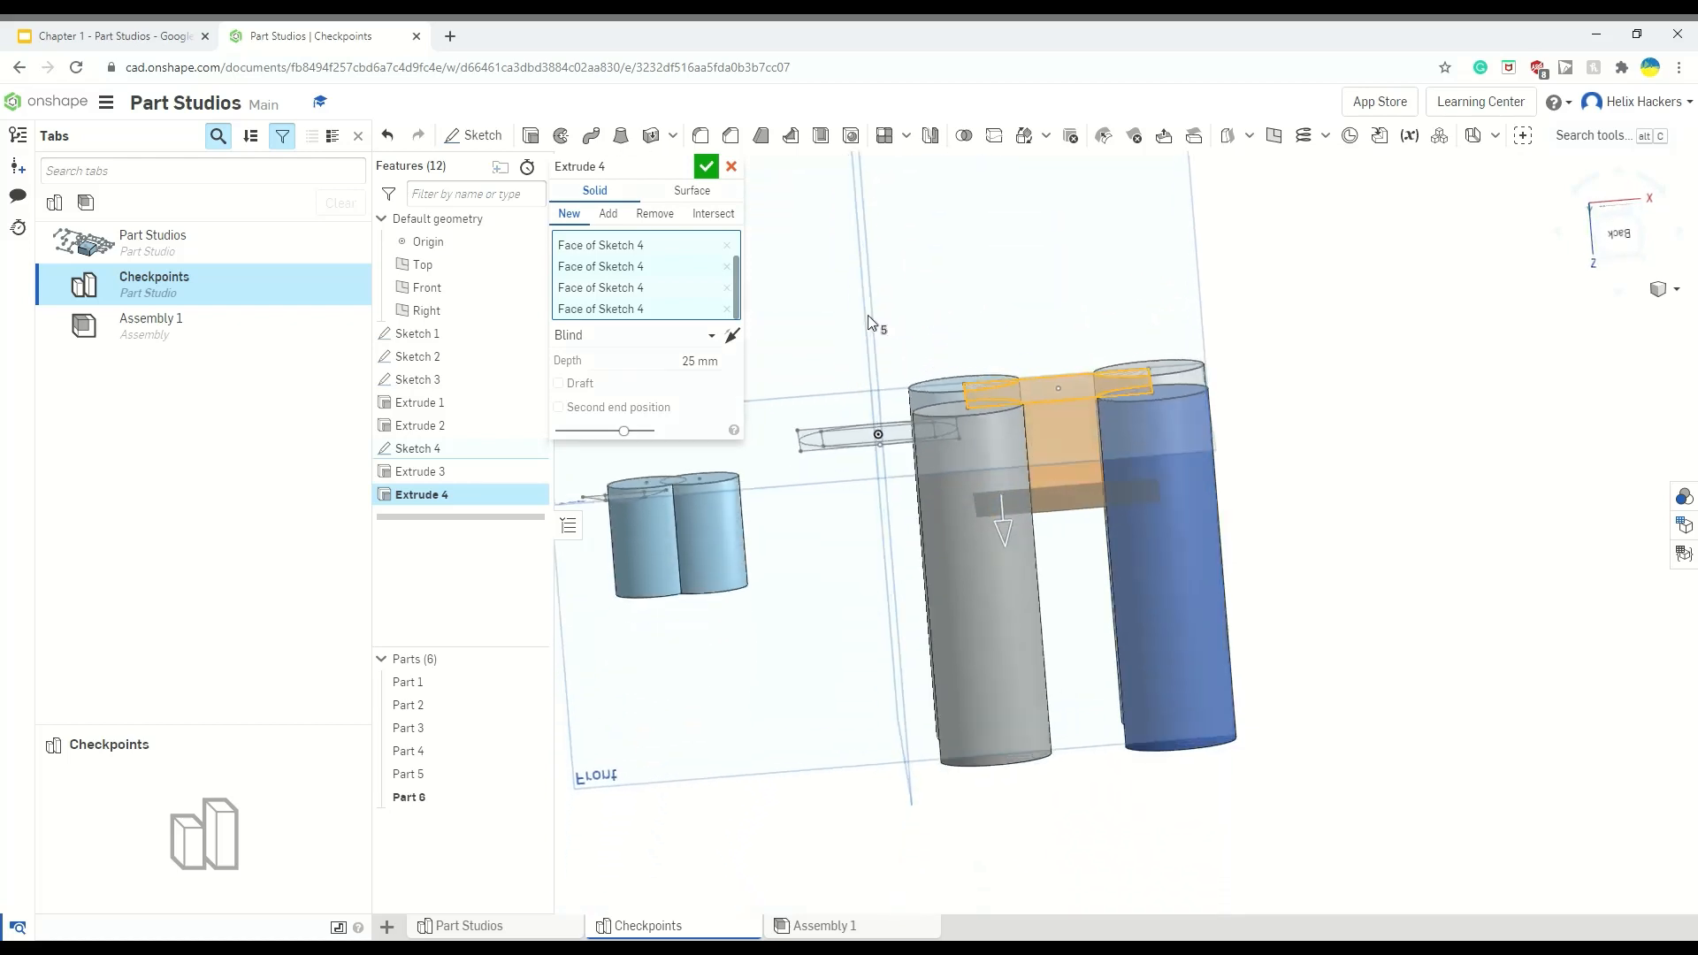
pyautogui.click(732, 336)
pyautogui.moveTo(1047, 363); pyautogui.dragTo(1052, 373, button='right')
pyautogui.scroll(5, 1053, 373)
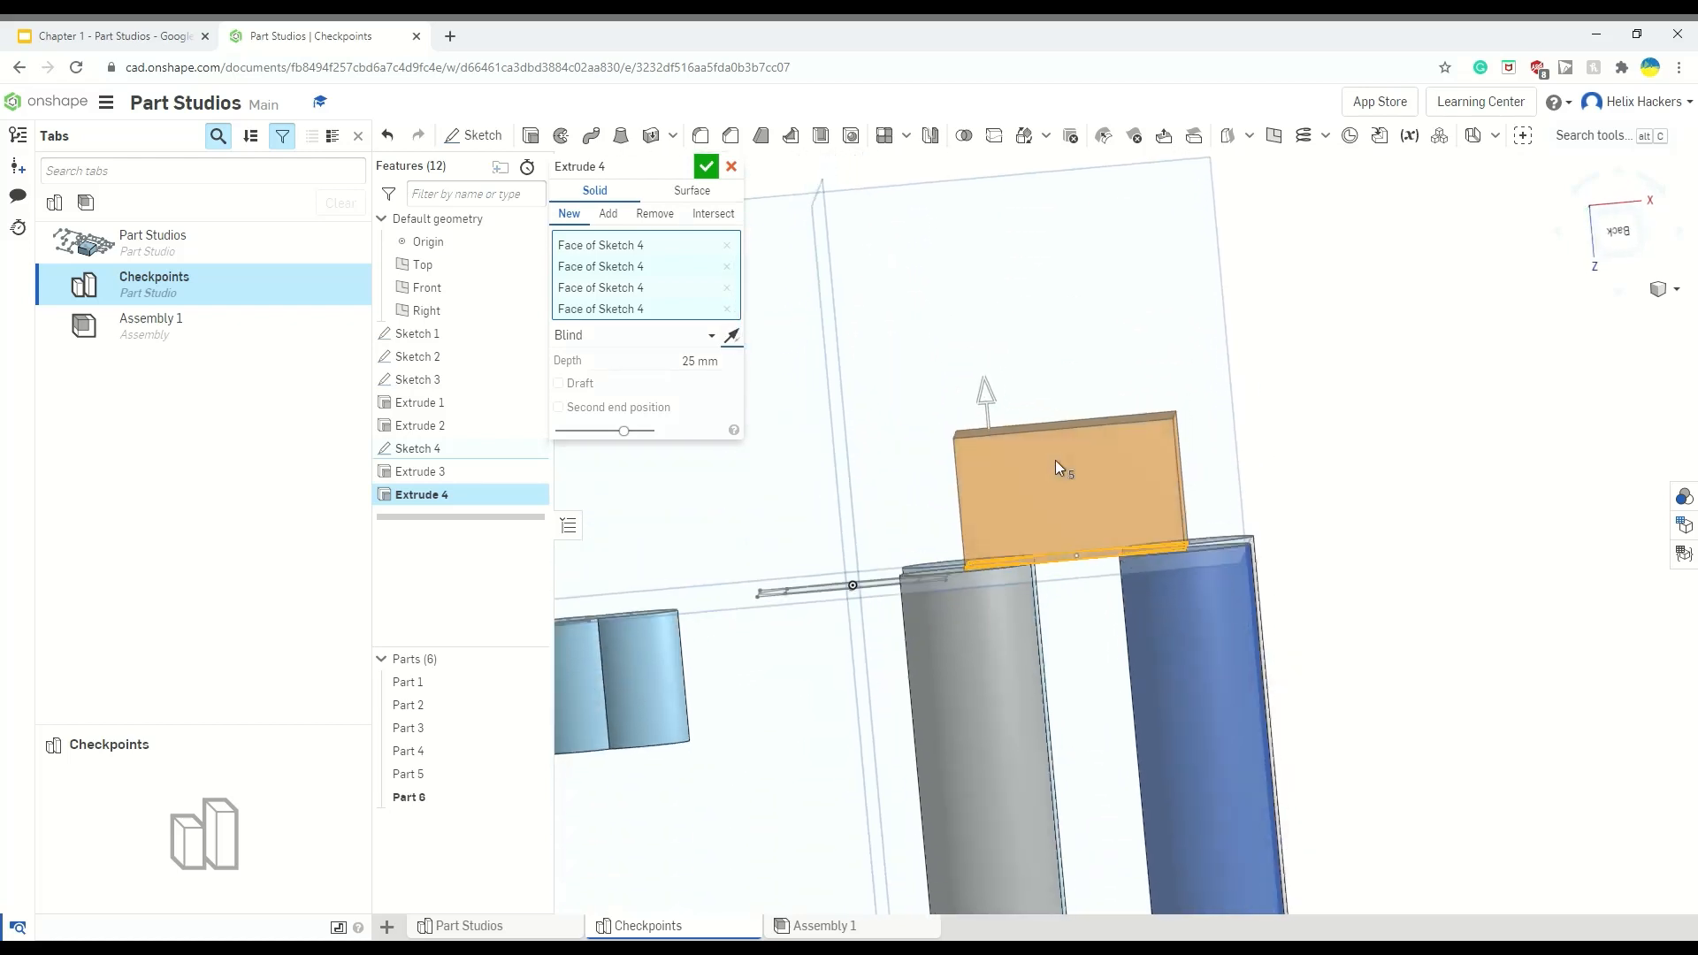
pyautogui.moveTo(1050, 463)
pyautogui.mouseDown(button='right')
pyautogui.moveTo(1078, 458)
pyautogui.moveTo(1065, 479)
pyautogui.mouseUp(button='right')
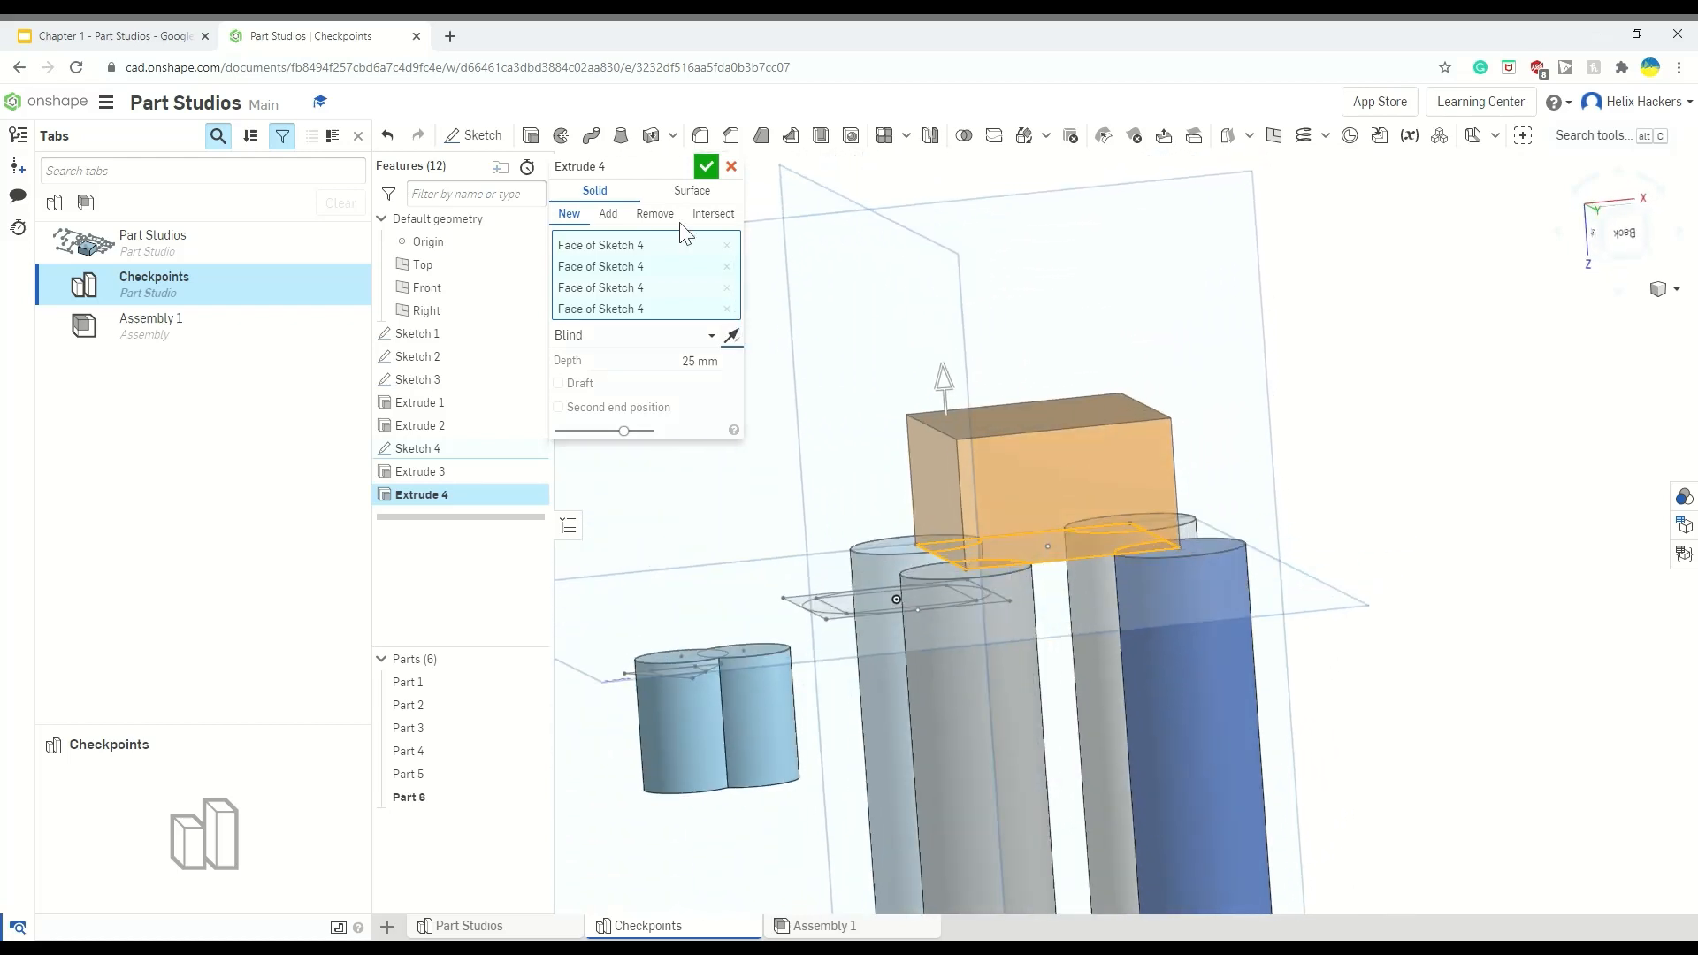
pyautogui.click(707, 170)
pyautogui.moveTo(1080, 538); pyautogui.dragTo(1026, 539, button='right')
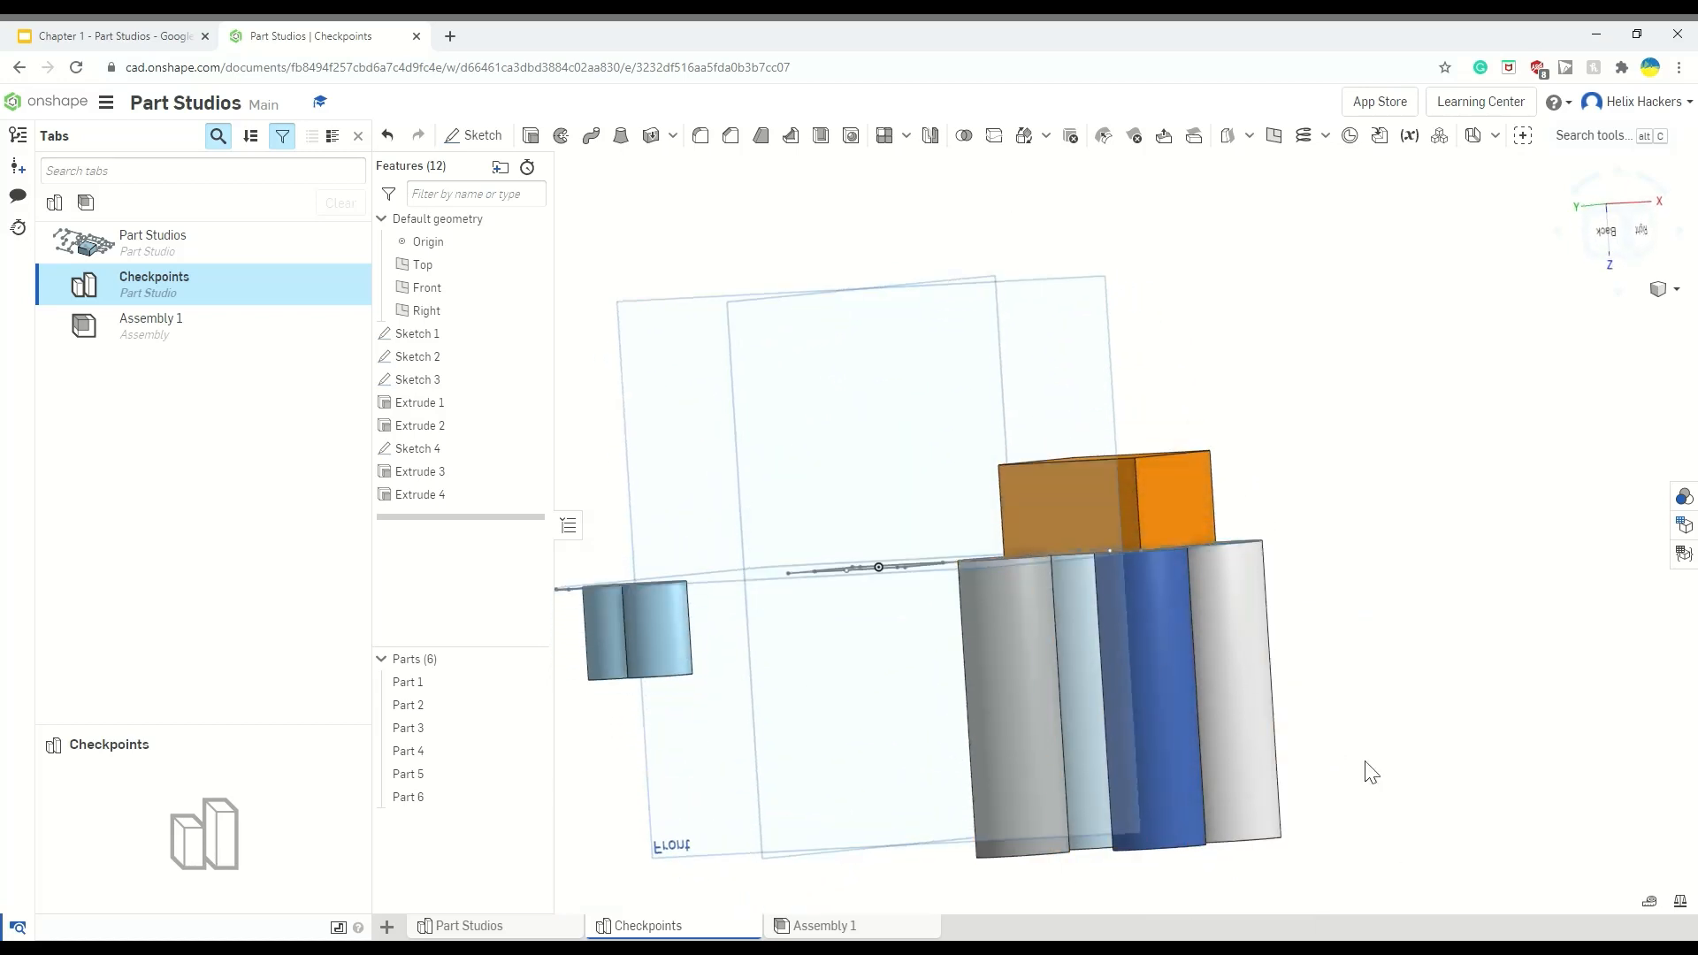
pyautogui.moveTo(1370, 772); pyautogui.dragTo(1112, 524, button='right')
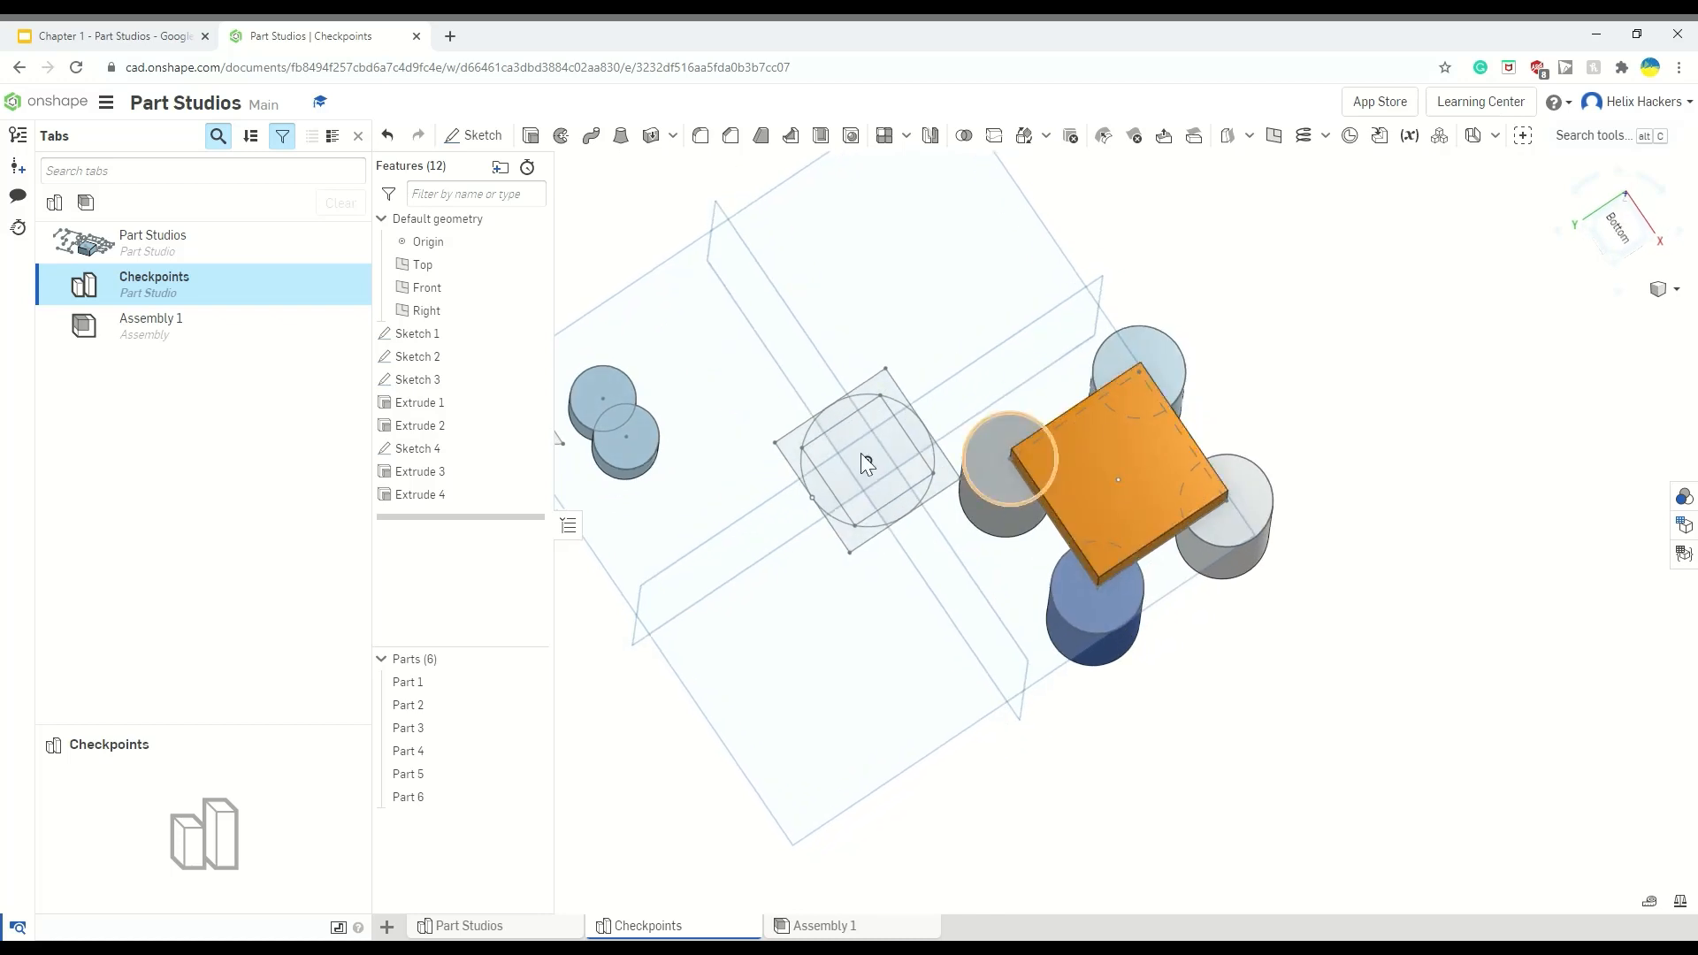
# Step: Start a sketch on the prism's outer face, clearing the sketch plane and picking that same face again
pyautogui.click(475, 135)
pyautogui.click(1109, 451)
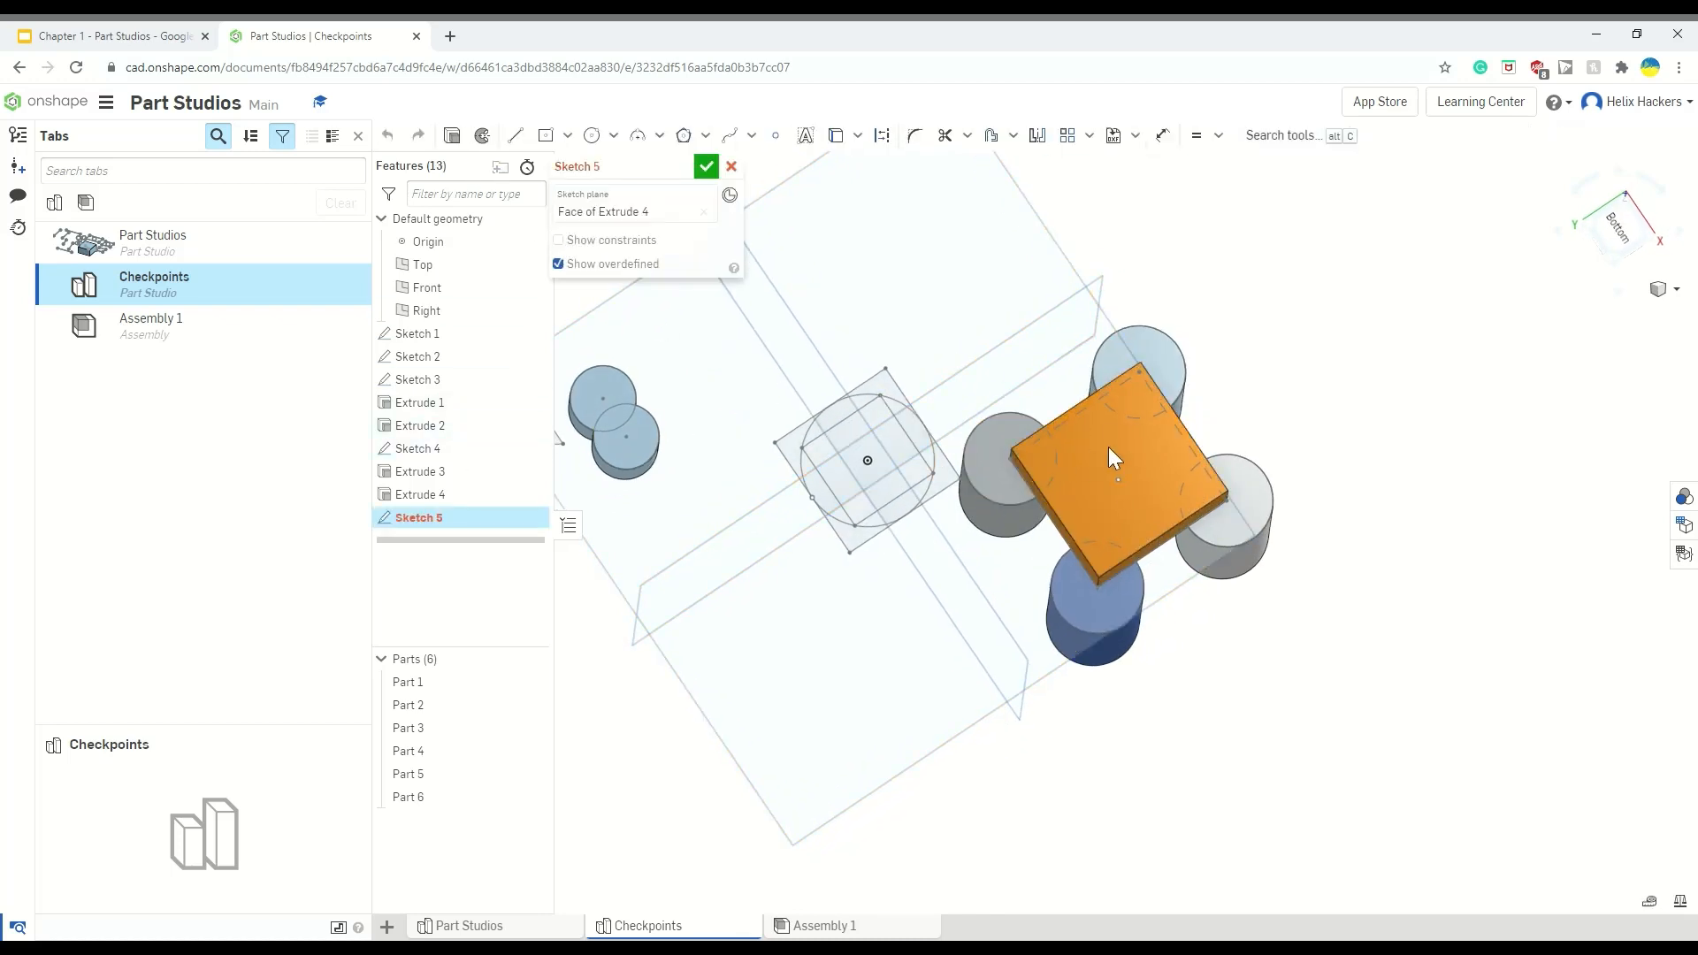
pyautogui.moveTo(1106, 453); pyautogui.dragTo(1197, 497, button='right')
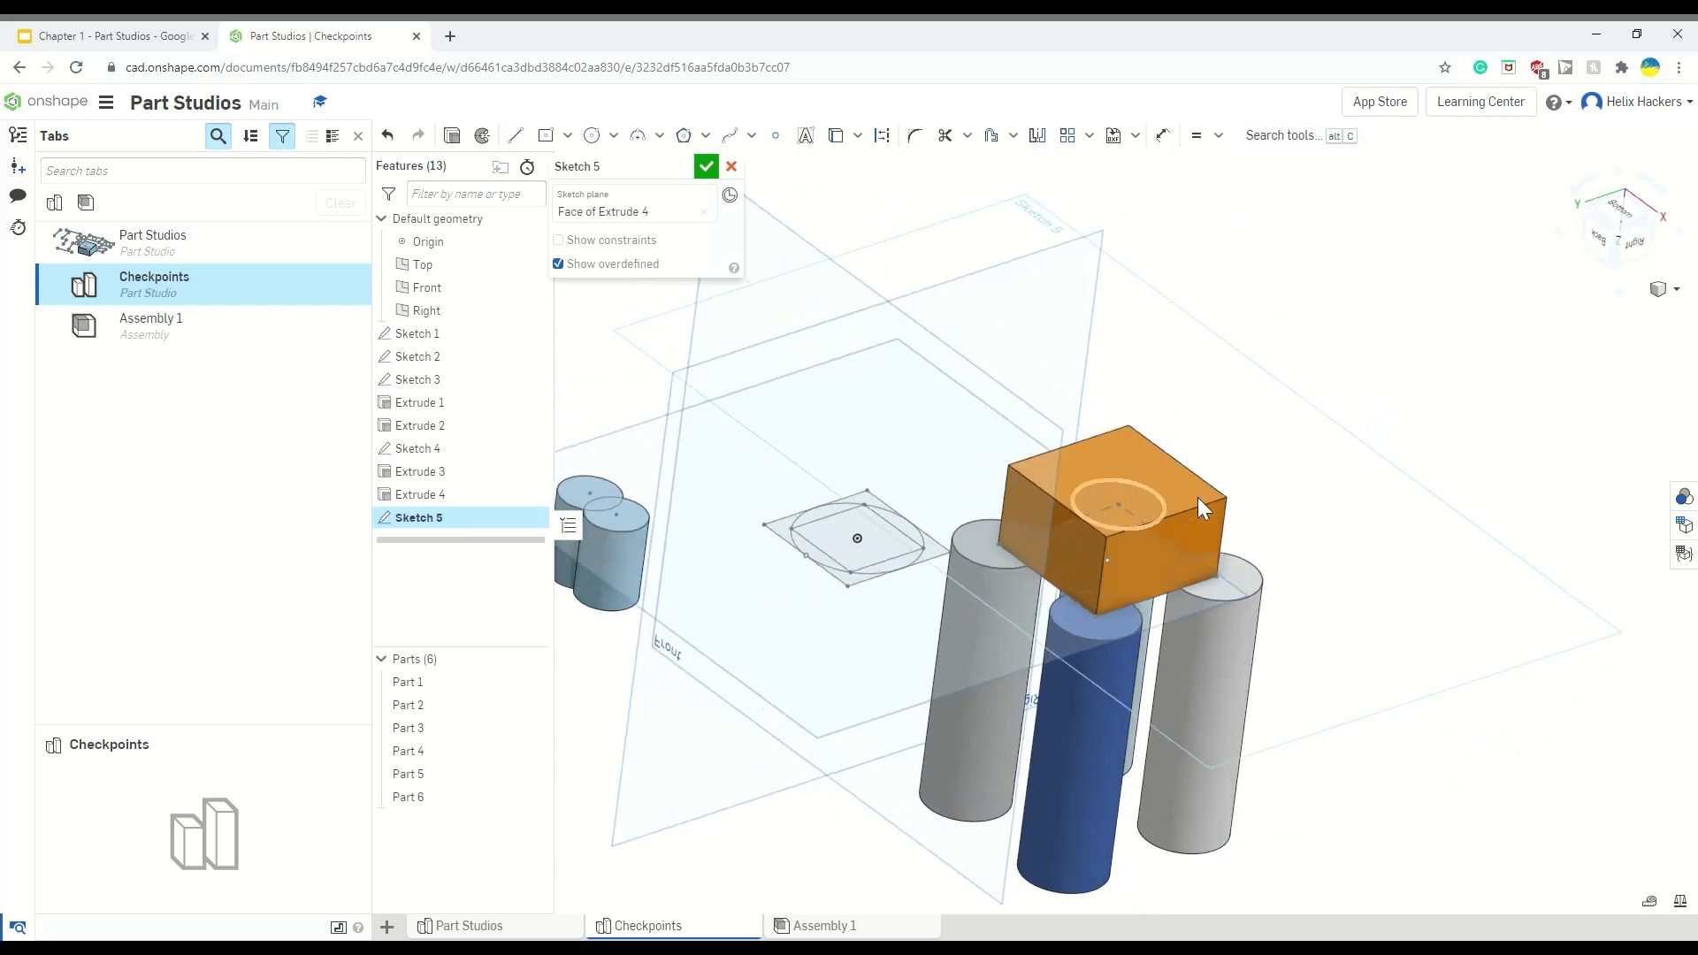
pyautogui.scroll(3, 1100, 508)
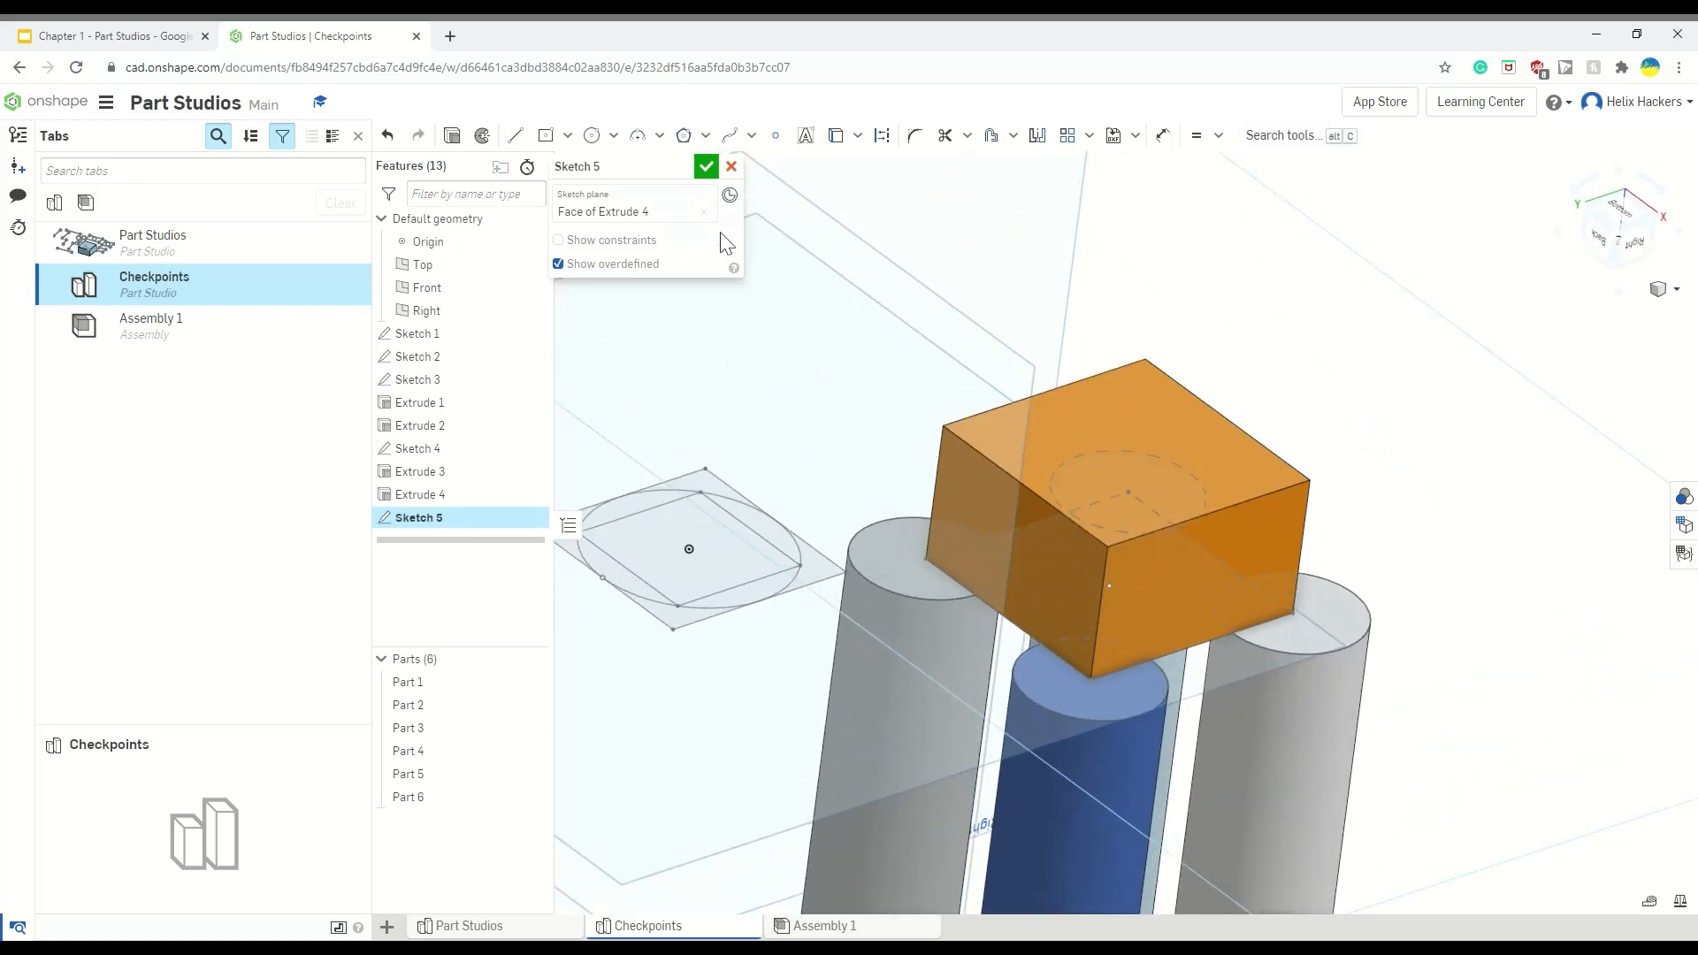
pyautogui.click(704, 212)
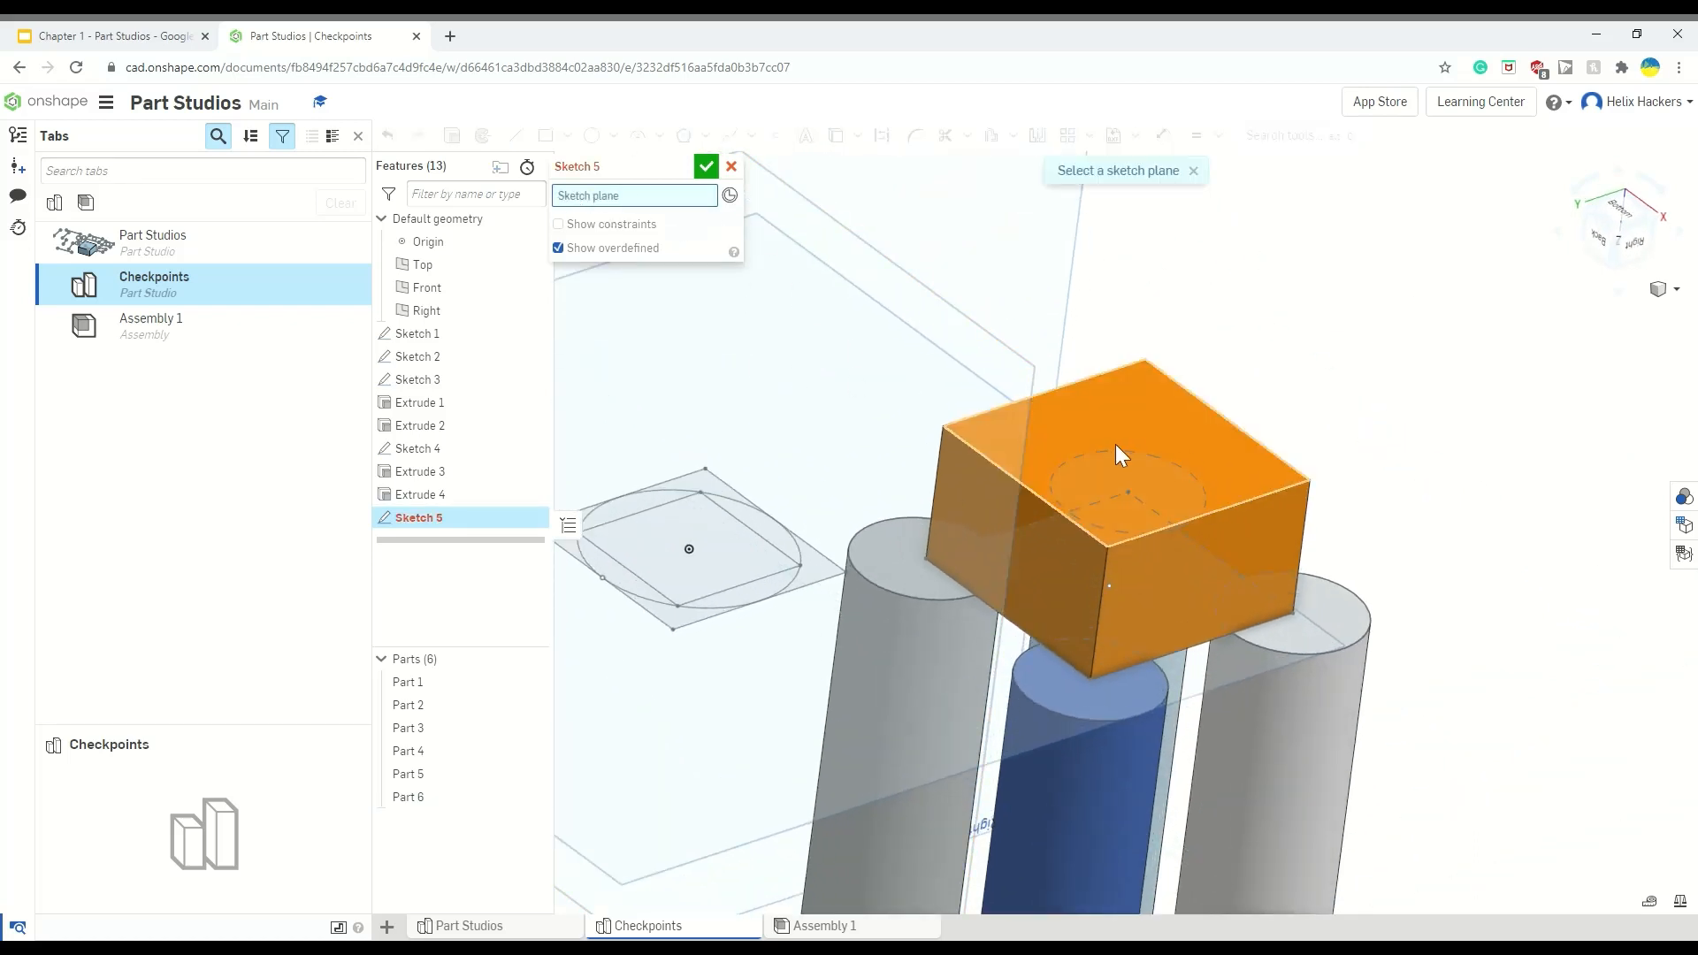
pyautogui.moveTo(1116, 444)
pyautogui.mouseDown(button='right')
pyautogui.moveTo(1106, 469)
pyautogui.moveTo(1122, 455)
pyautogui.mouseUp(button='right')
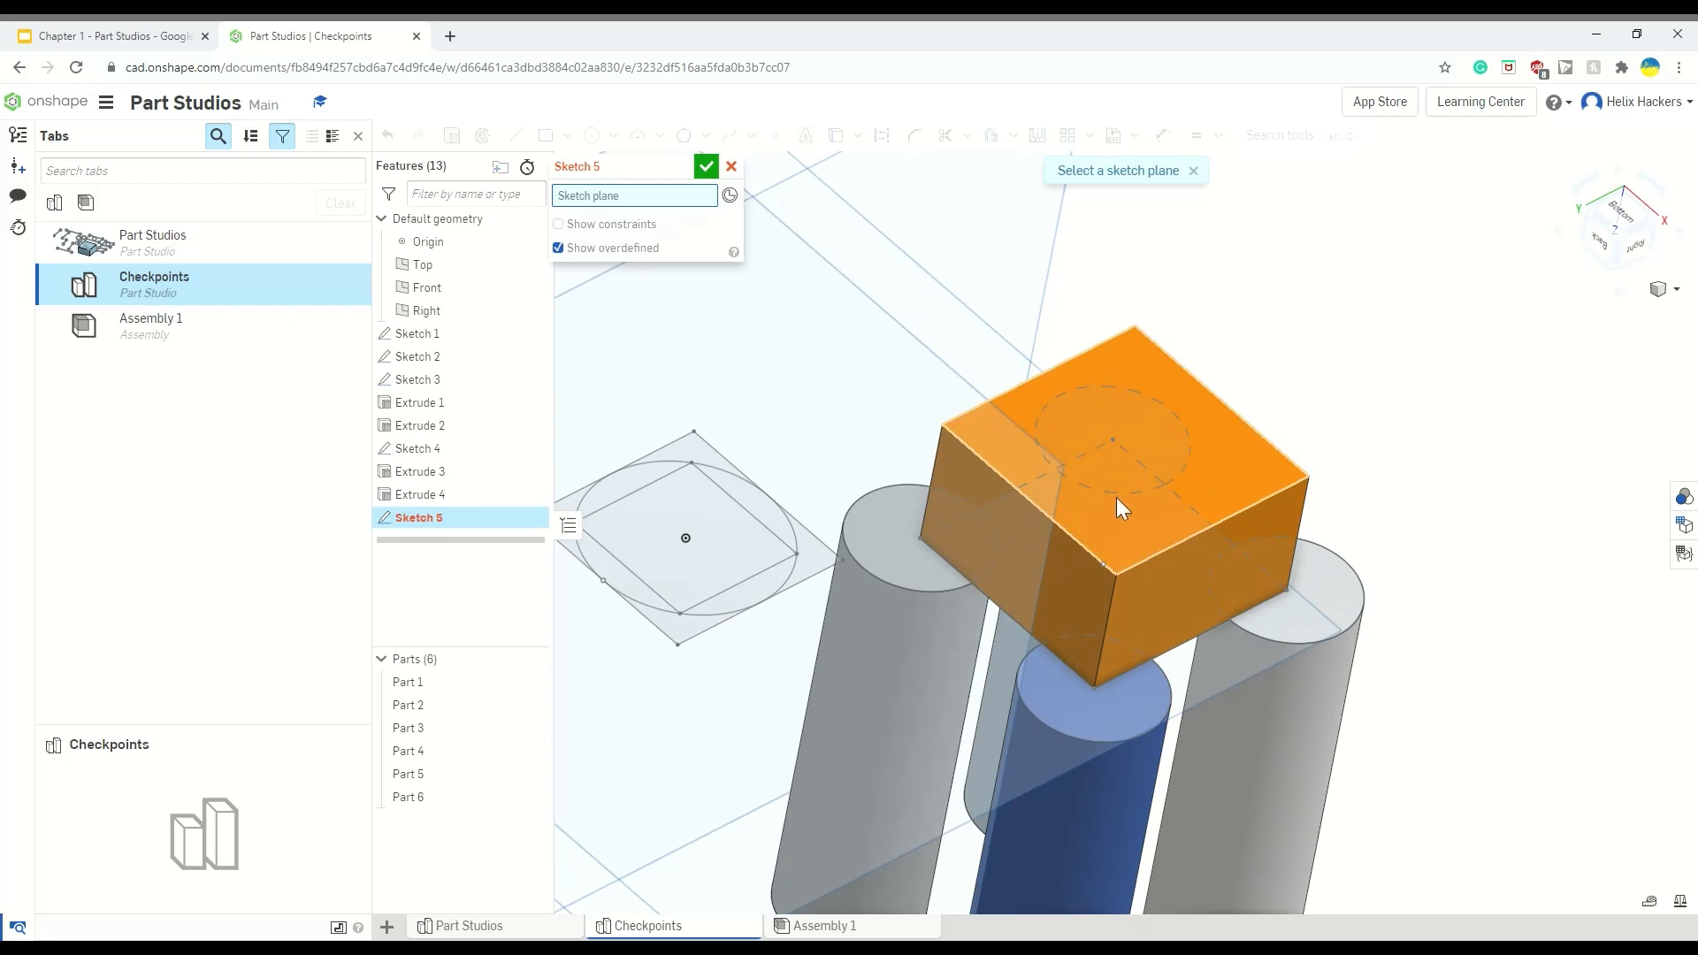
pyautogui.click(1109, 458)
pyautogui.scroll(-2, 1092, 454)
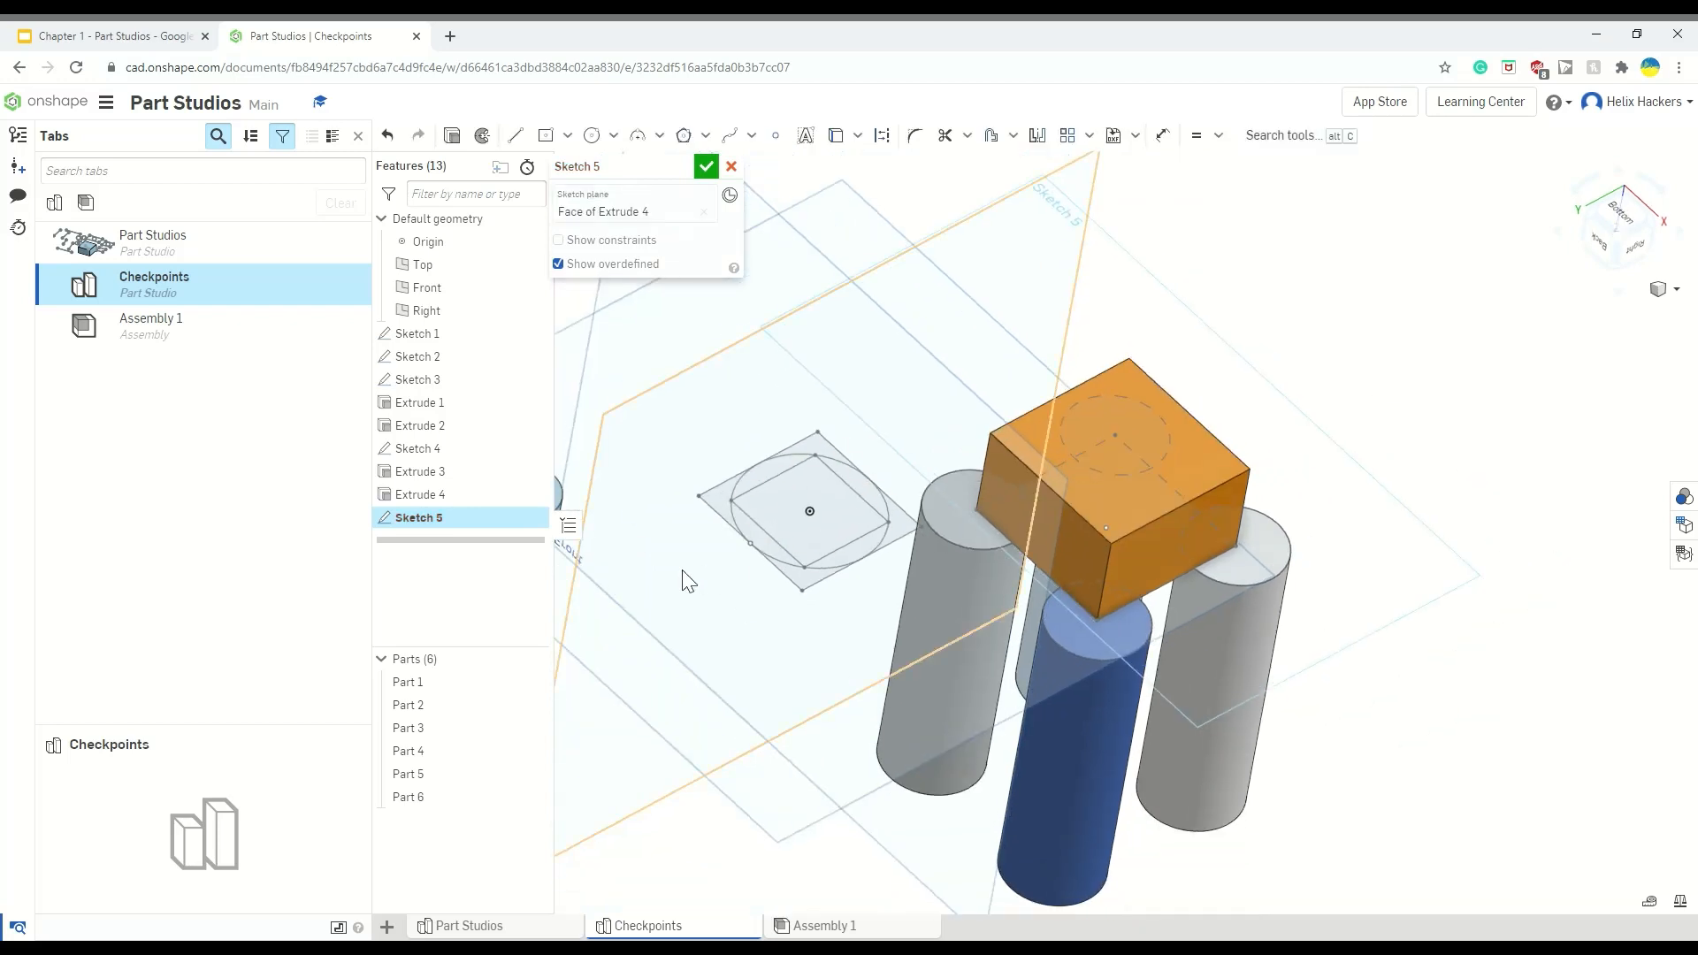
pyautogui.moveTo(826, 599)
pyautogui.mouseDown(button='right')
pyautogui.moveTo(769, 607)
pyautogui.moveTo(731, 638)
pyautogui.moveTo(1025, 548)
pyautogui.moveTo(1072, 560)
pyautogui.moveTo(1063, 536)
pyautogui.mouseUp(button='right')
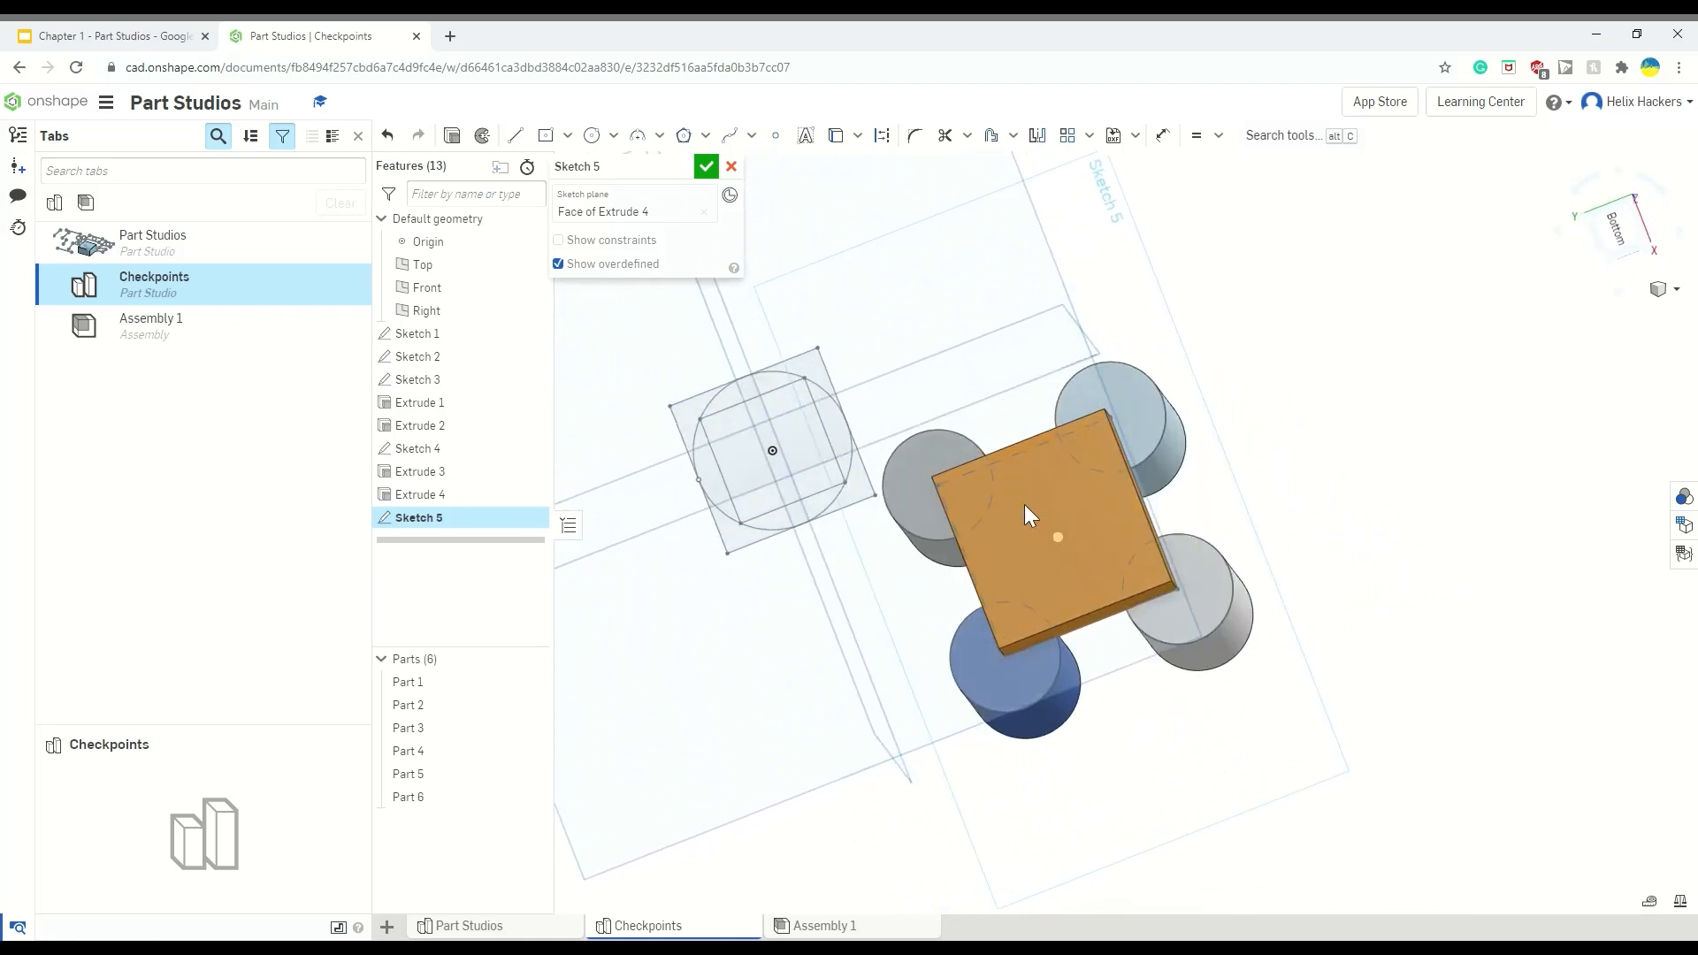
# Step: Draw a circle about 21 mm in diameter on the face and make its center coincident with the square's center point
pyautogui.click(593, 138)
pyautogui.moveTo(1058, 545)
pyautogui.mouseDown(button='right')
pyautogui.moveTo(1070, 555)
pyautogui.moveTo(1048, 568)
pyautogui.moveTo(1003, 459)
pyautogui.moveTo(1140, 650)
pyautogui.moveTo(1167, 643)
pyautogui.moveTo(1167, 575)
pyautogui.moveTo(1195, 665)
pyautogui.moveTo(1145, 687)
pyautogui.moveTo(1177, 660)
pyautogui.mouseUp(button='right')
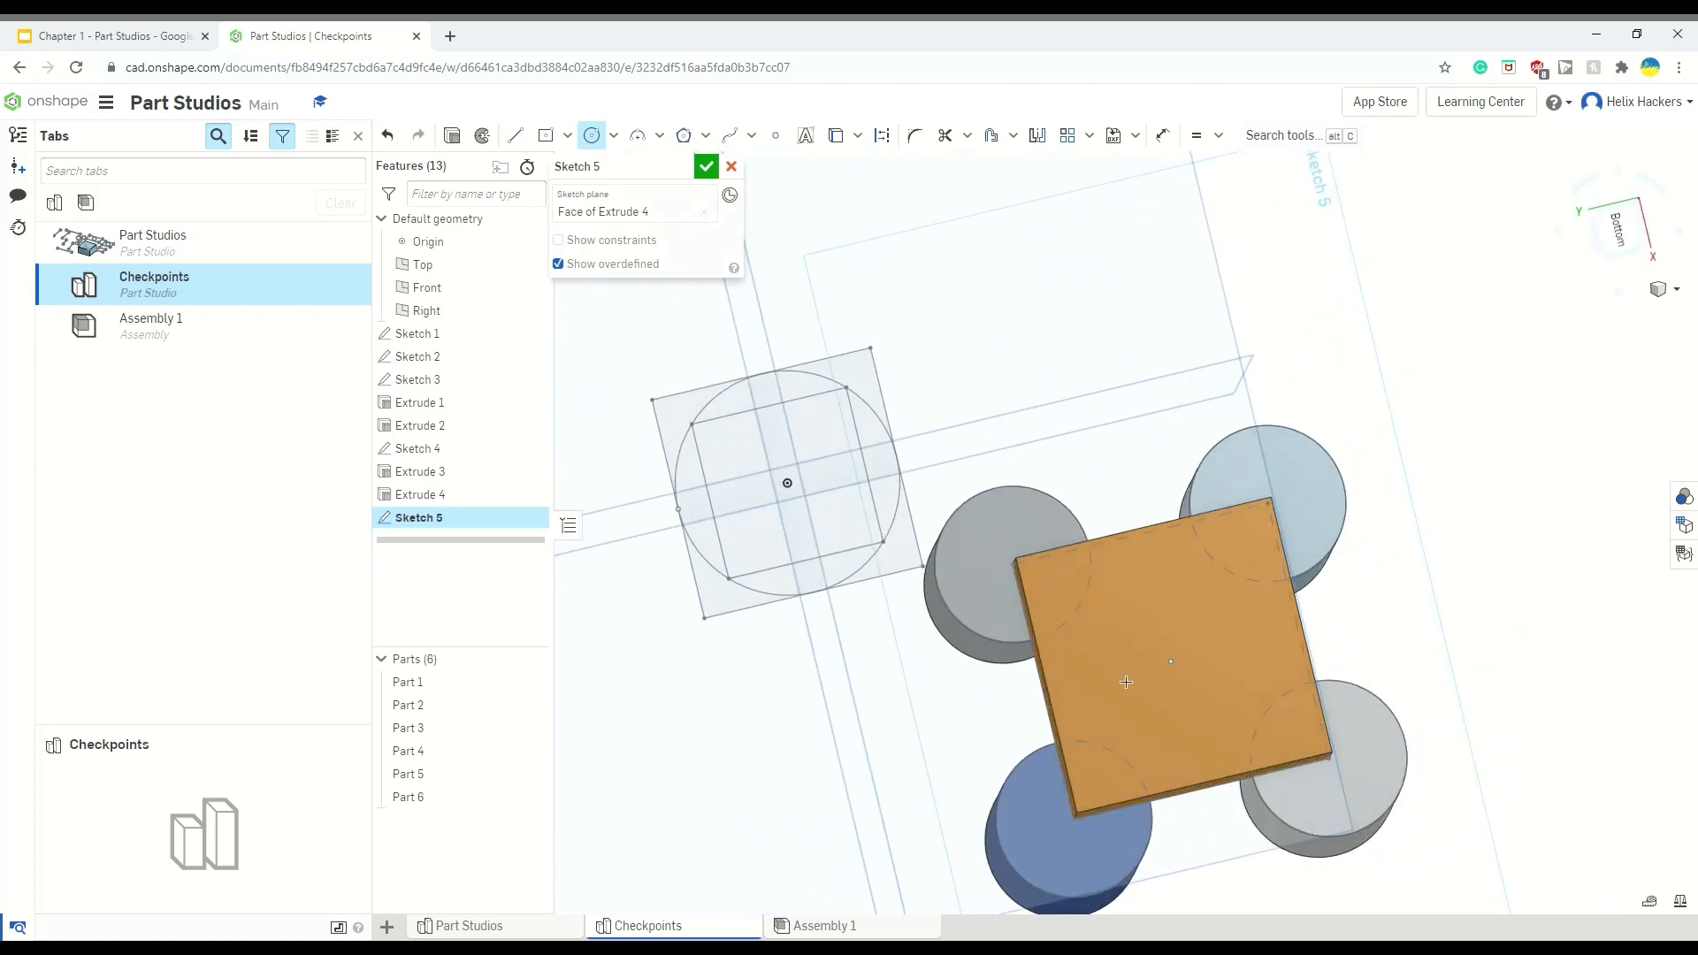
pyautogui.click(1196, 698)
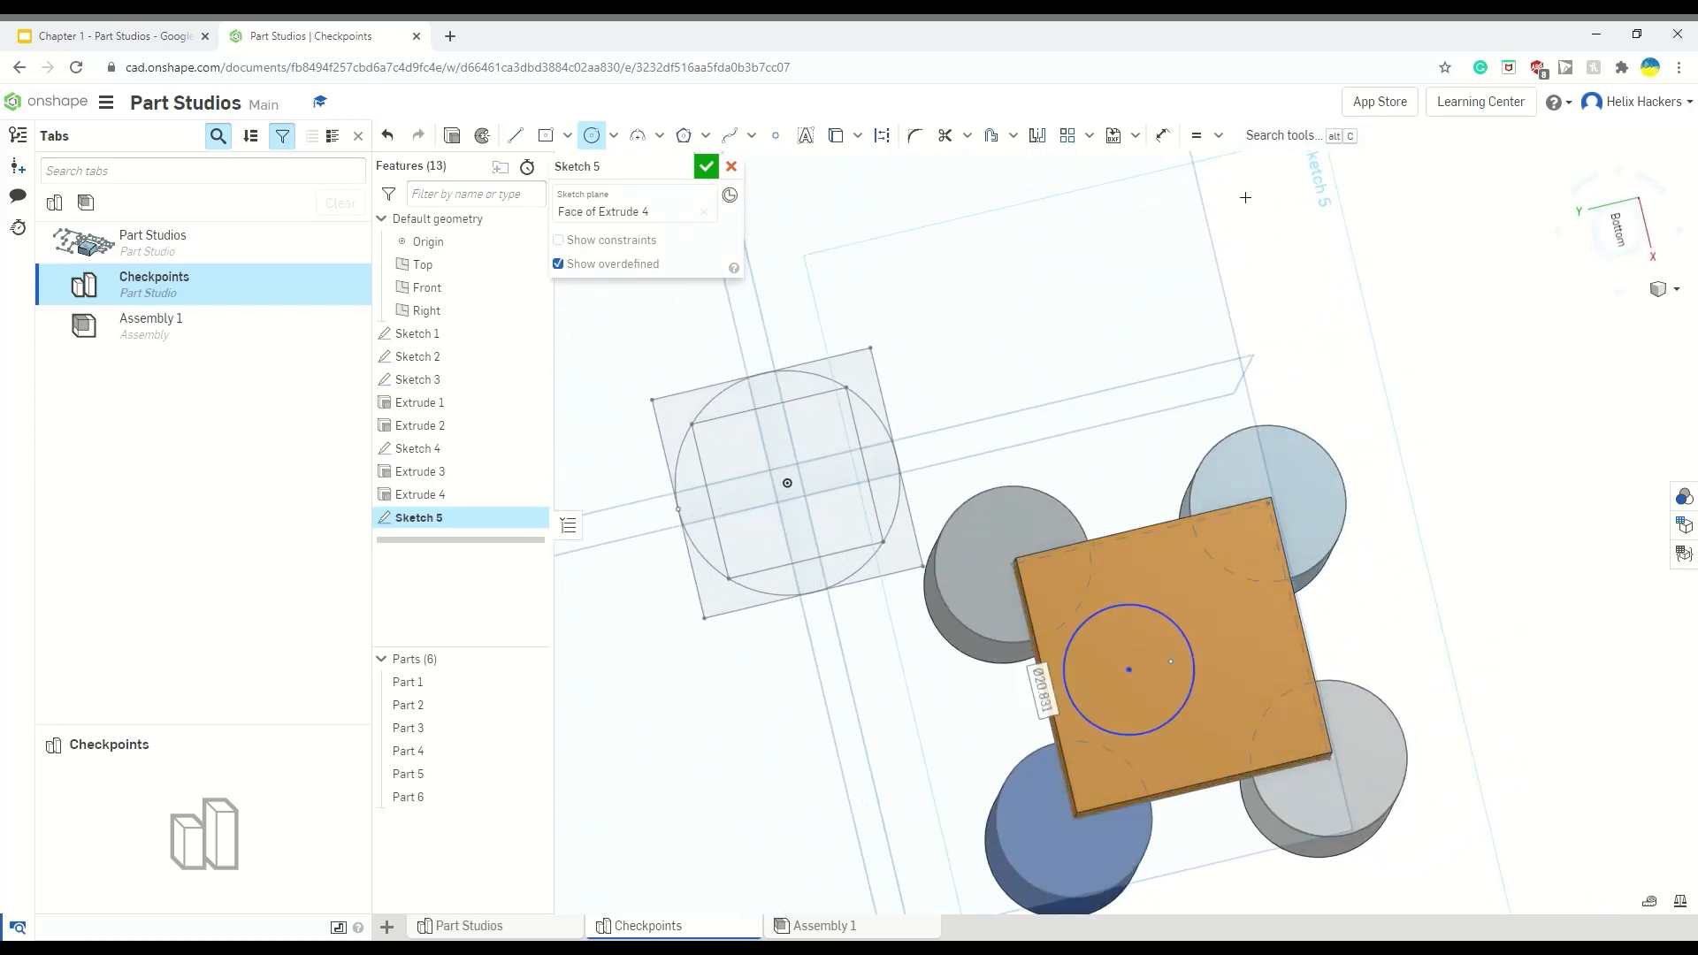
pyautogui.click(1219, 136)
pyautogui.click(1242, 166)
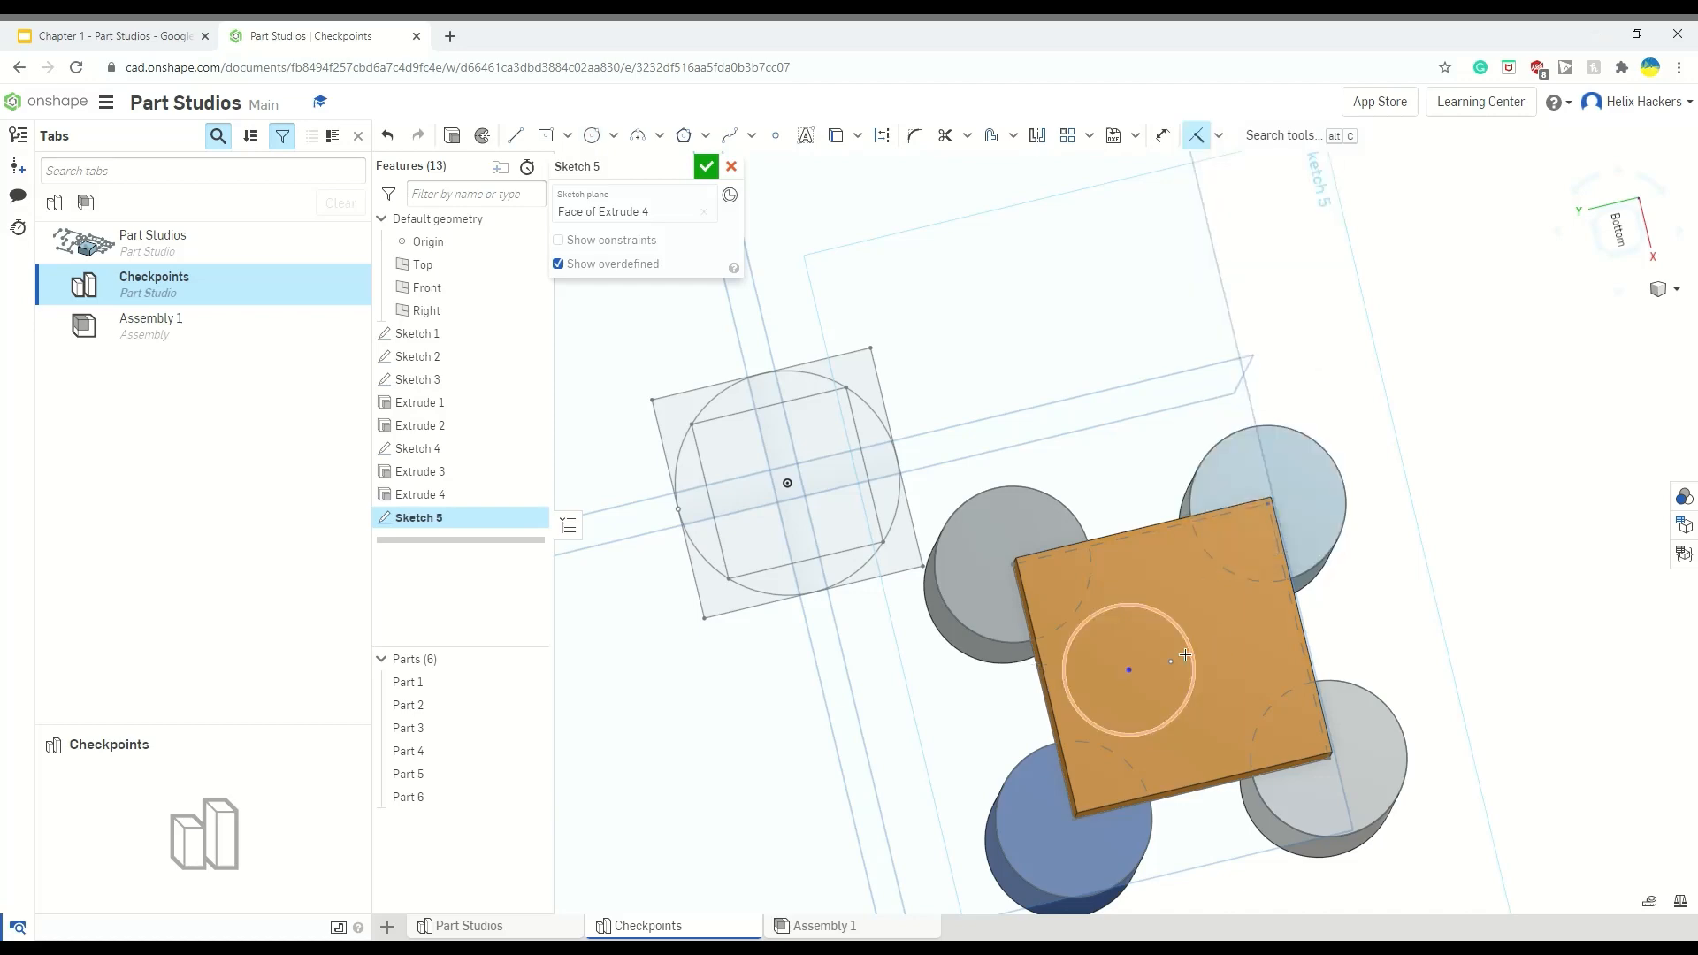
pyautogui.click(1138, 674)
pyautogui.moveTo(1171, 661); pyautogui.dragTo(1133, 675, button='right')
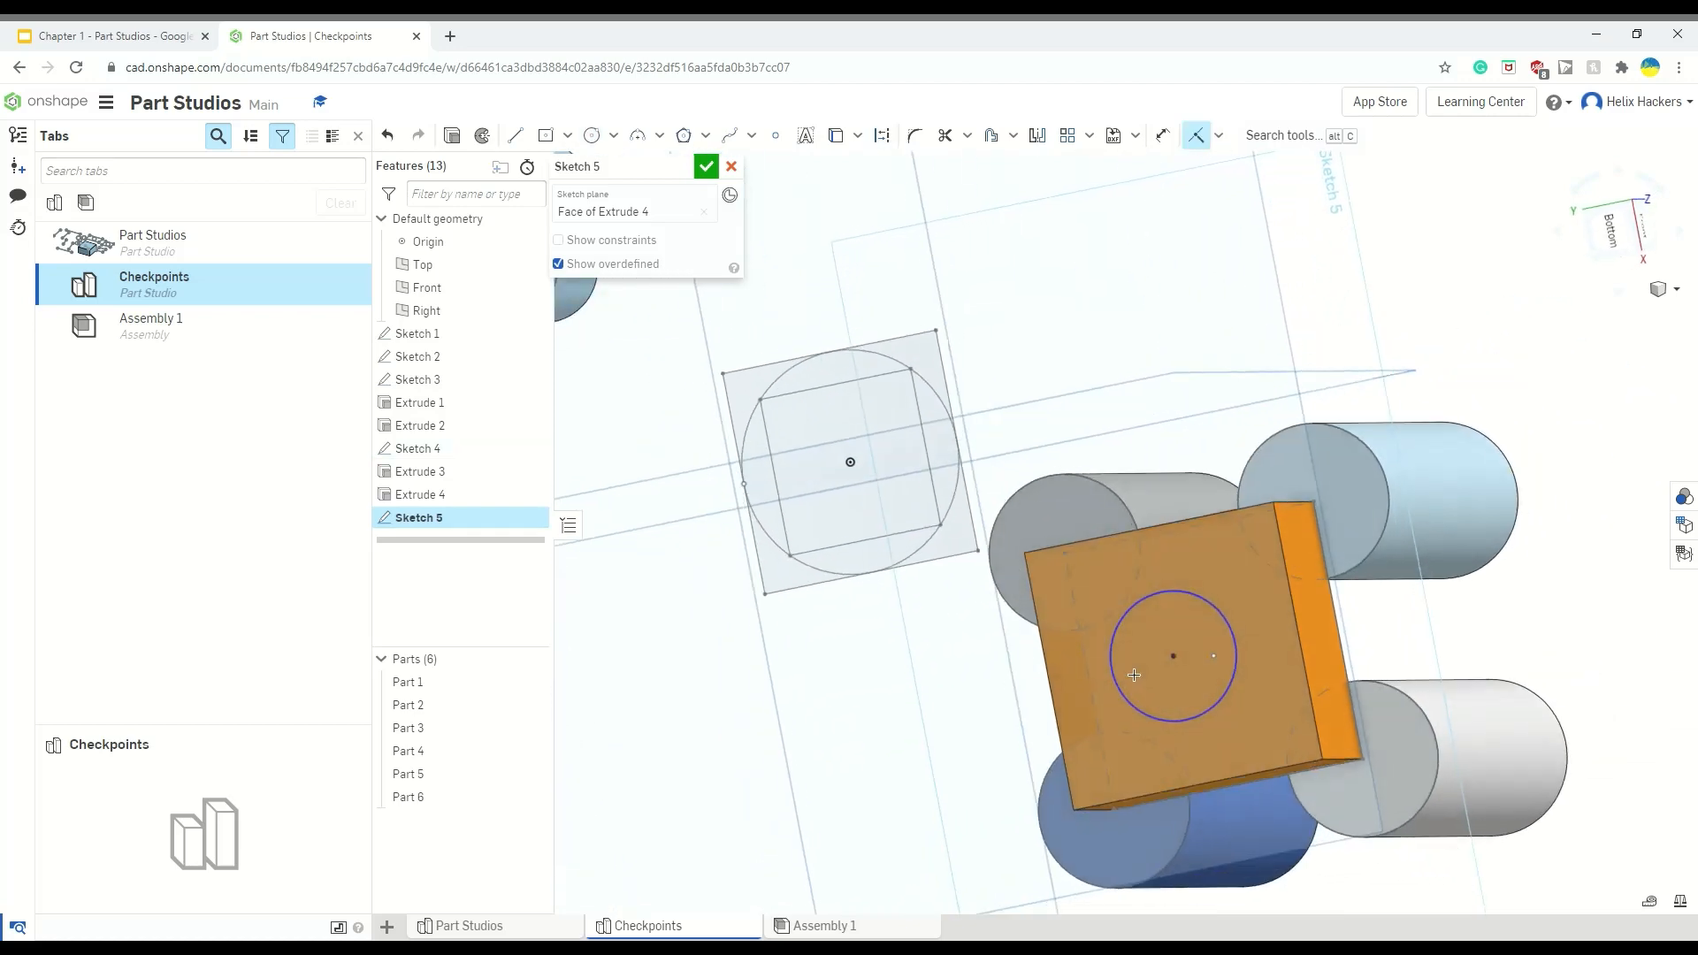
# Step: Finish the sketch and extrude the circle 25 mm outward, adding it to the prism
pyautogui.click(705, 166)
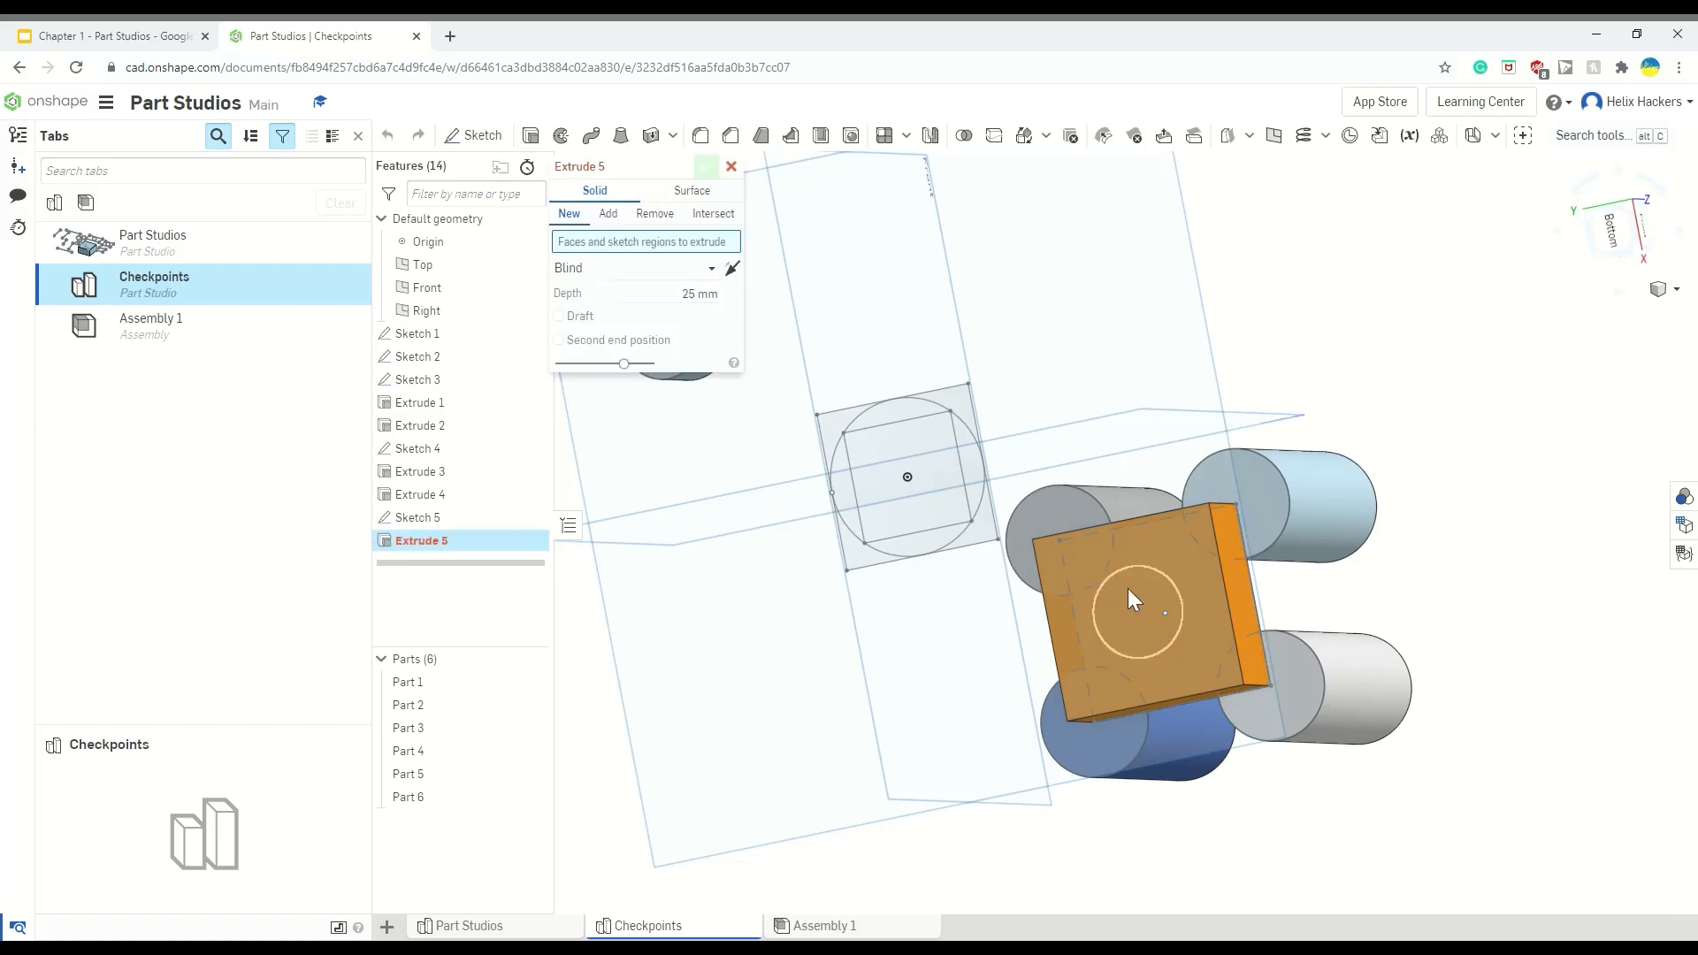
pyautogui.click(1127, 587)
pyautogui.moveTo(1127, 588); pyautogui.dragTo(1148, 453, button='right')
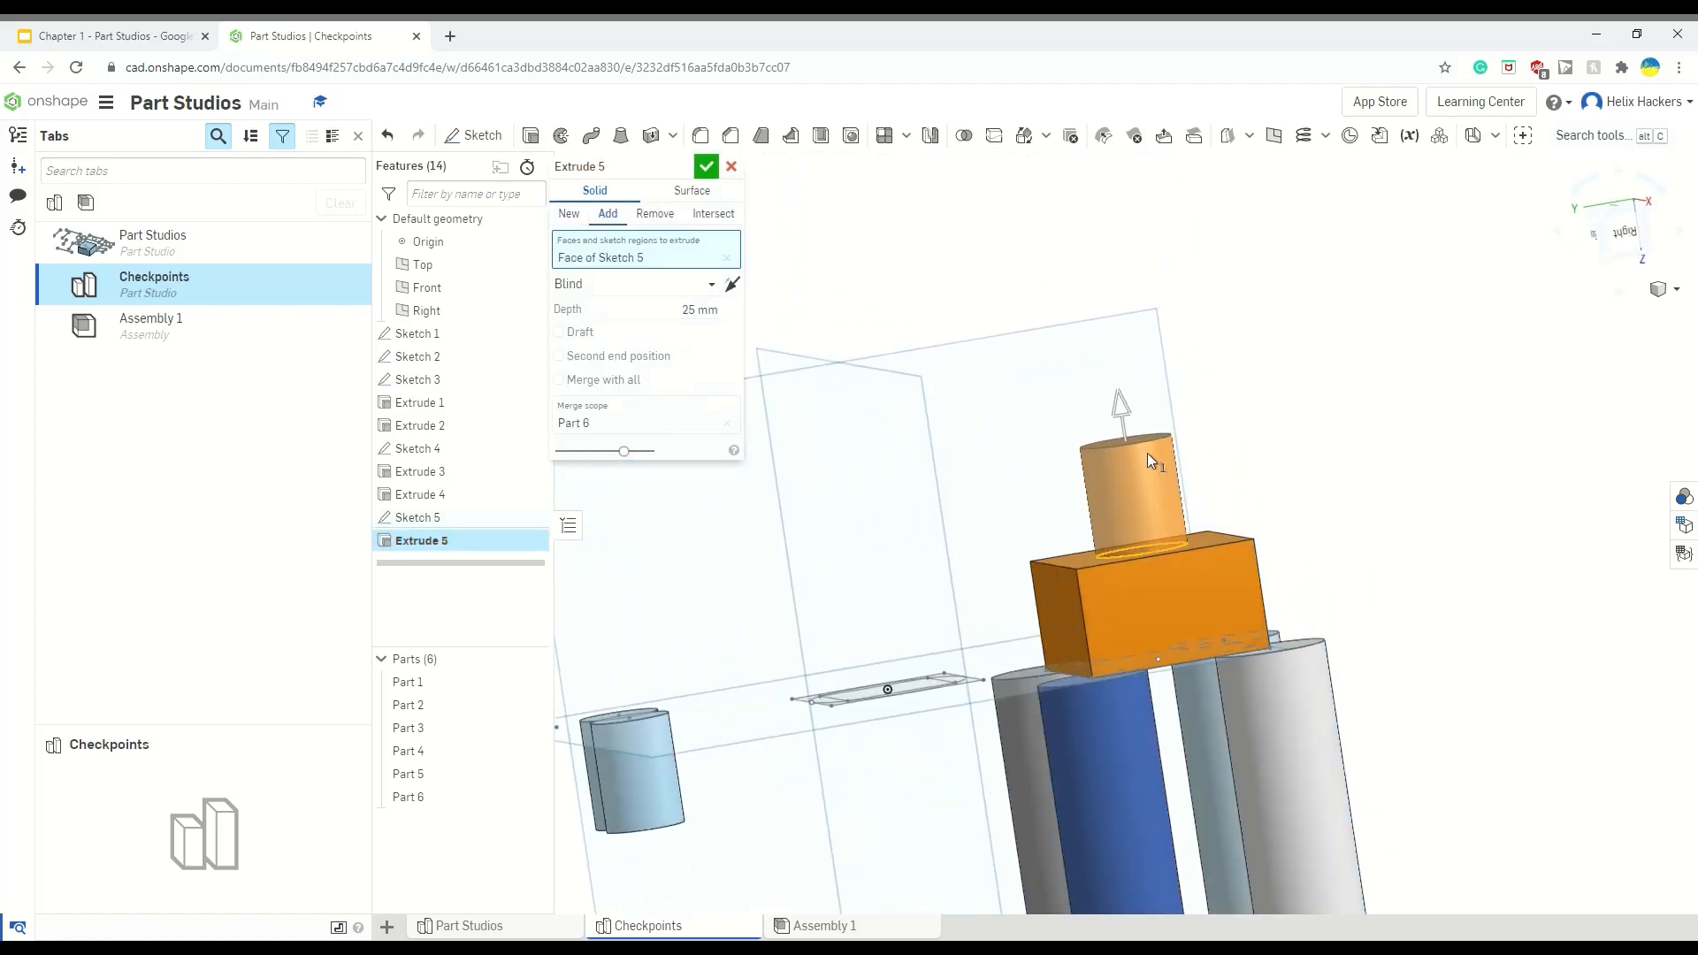
pyautogui.click(710, 166)
pyautogui.moveTo(899, 330); pyautogui.dragTo(1191, 416, button='right')
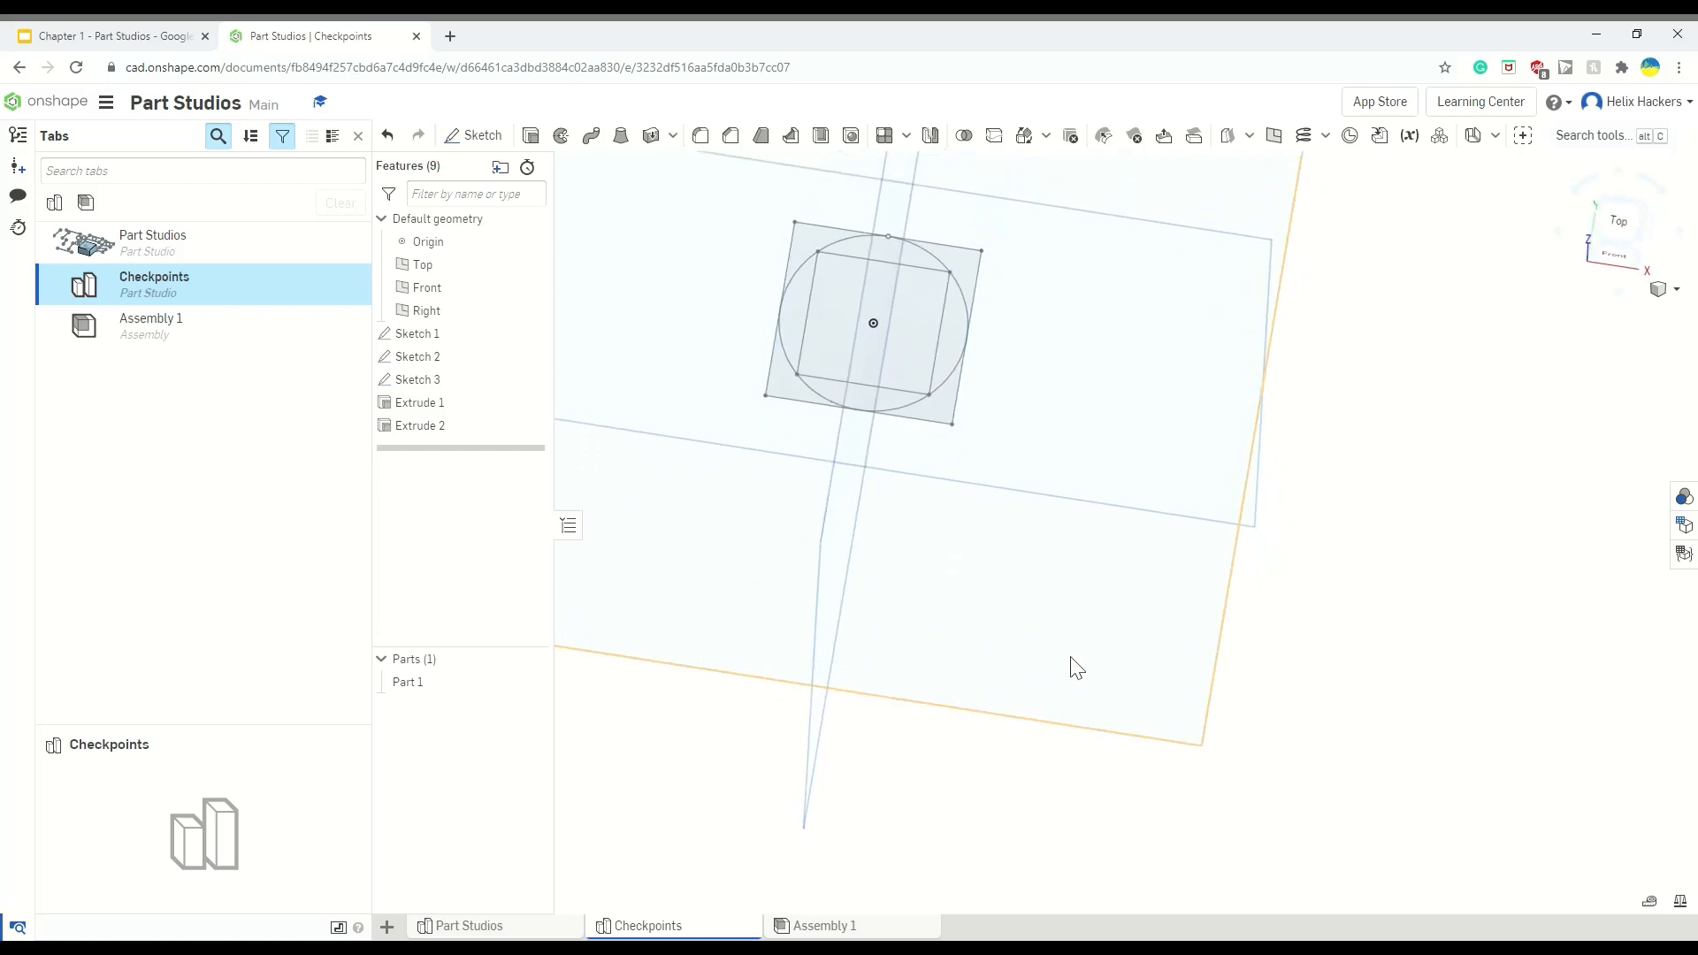
# Step: Start a sketch on the Top plane and draw a center-point rectangle about 30 mm by 26 mm
pyautogui.click(1059, 676)
pyautogui.click(477, 135)
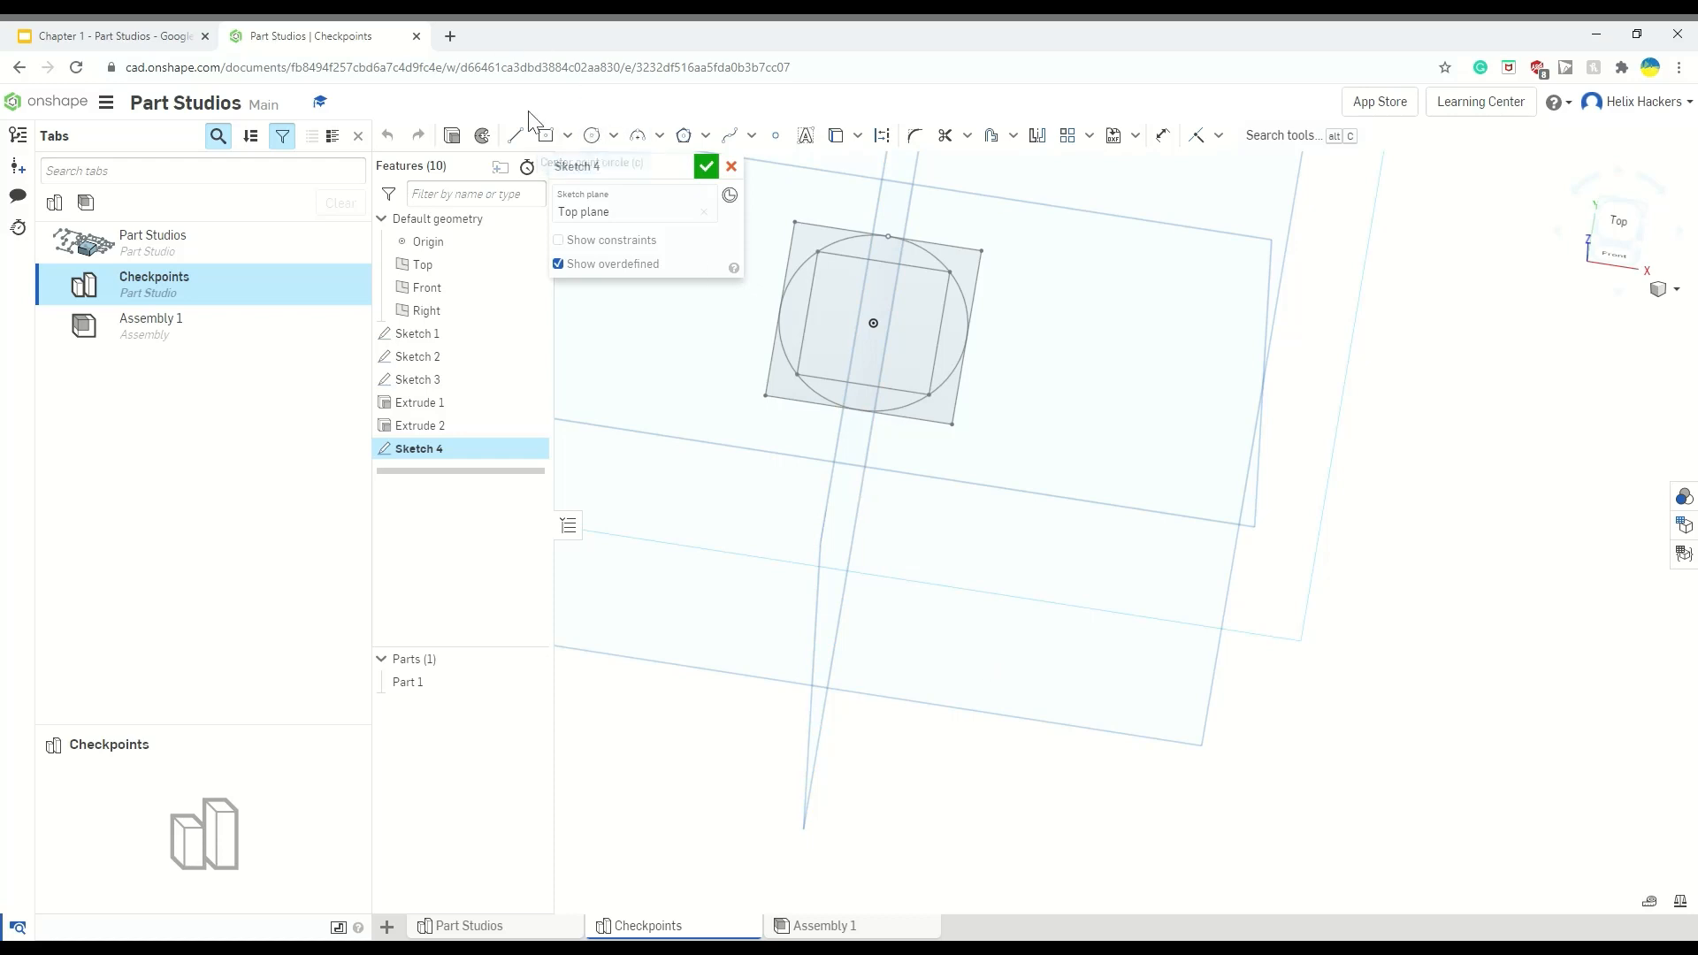
pyautogui.click(546, 134)
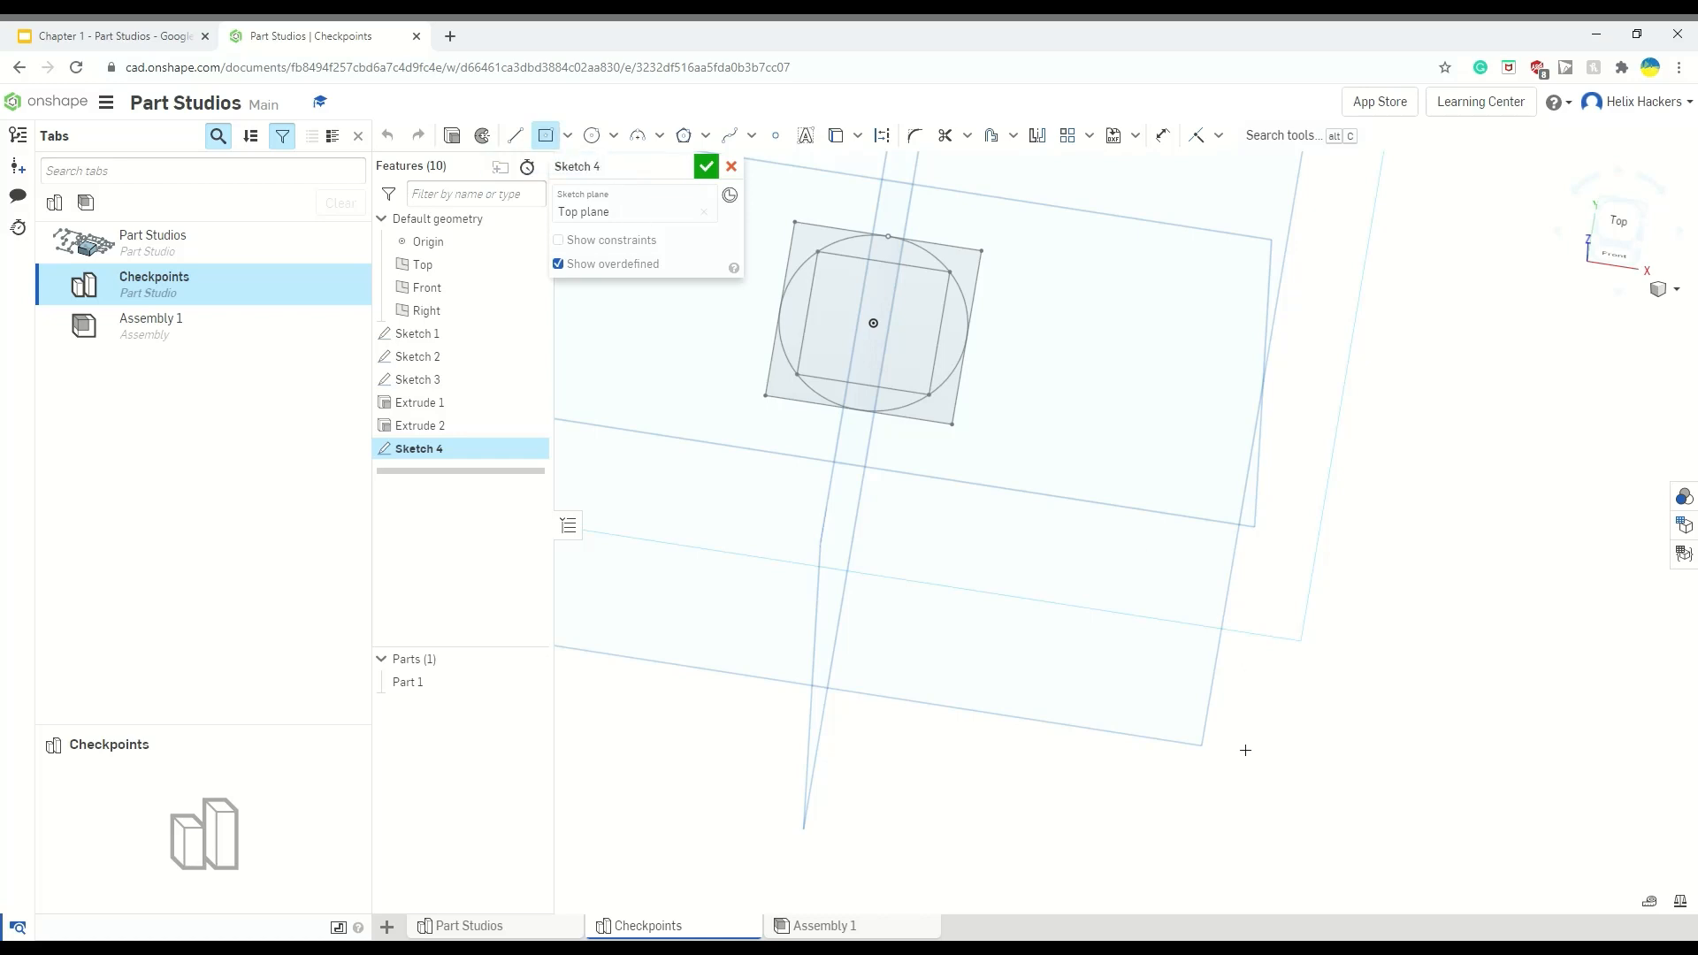
pyautogui.moveTo(1245, 750)
pyautogui.mouseDown(button='right')
pyautogui.moveTo(1069, 633)
pyautogui.moveTo(1047, 644)
pyautogui.moveTo(1053, 614)
pyautogui.mouseUp(button='right')
pyautogui.click(1049, 609)
pyautogui.click(1137, 555)
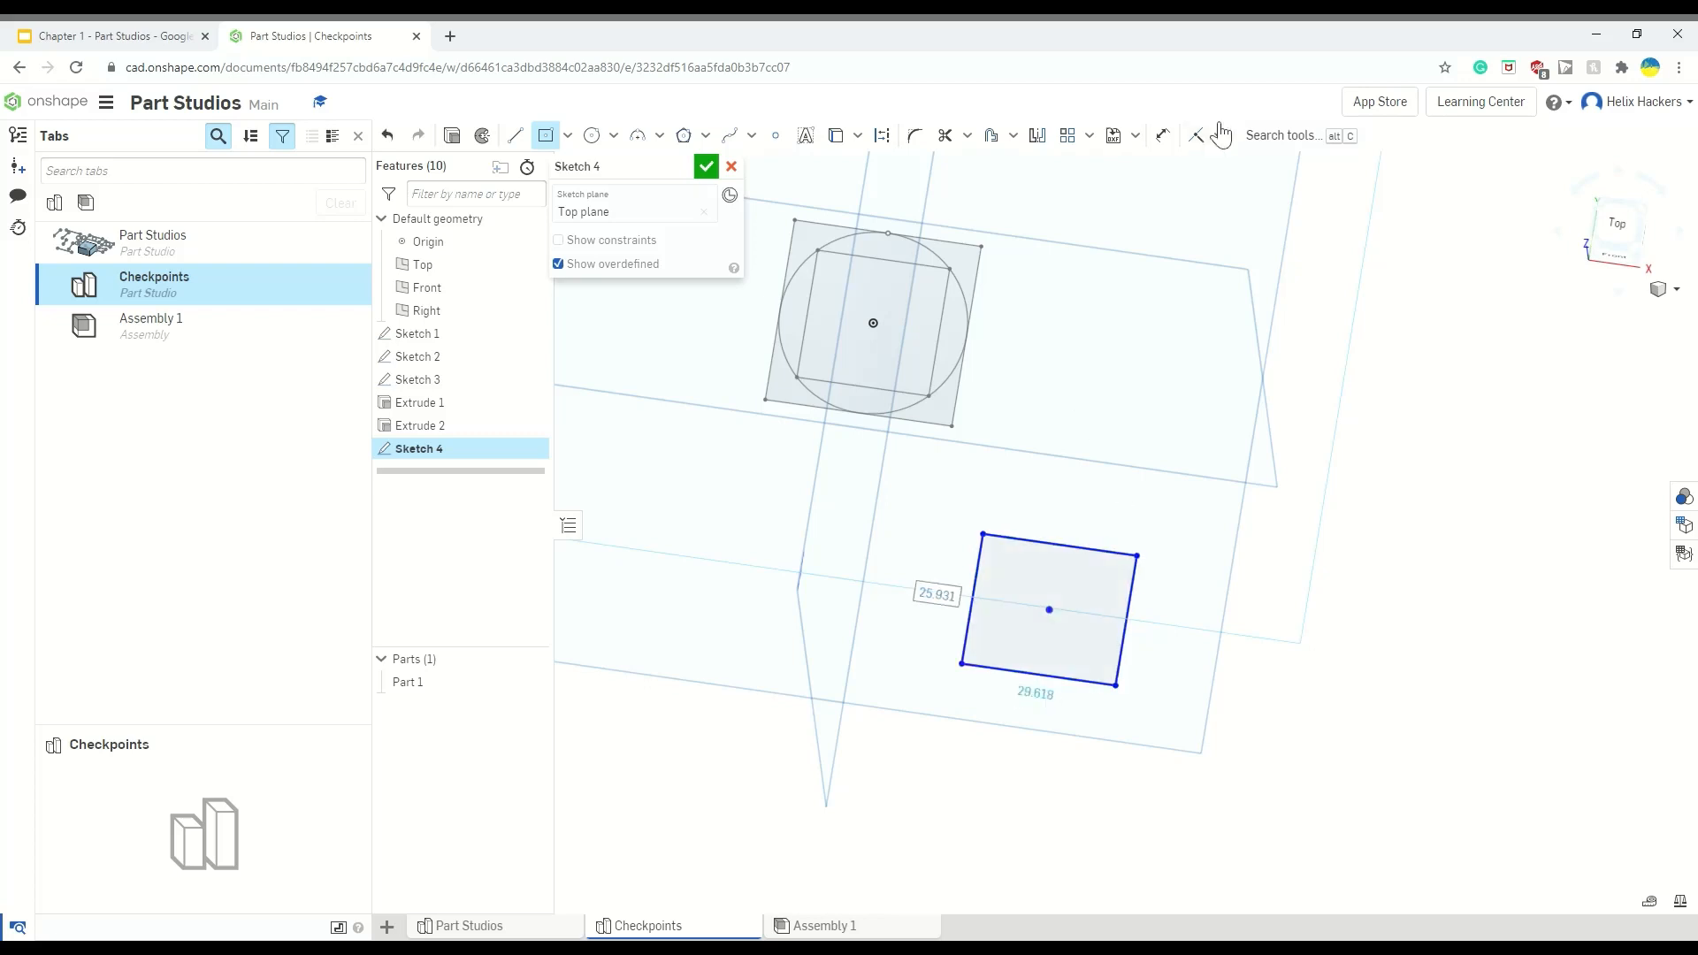
# Step: Apply an Equal constraint to two adjacent sides of the rectangle so it forms a square
pyautogui.click(1219, 135)
pyautogui.click(1234, 370)
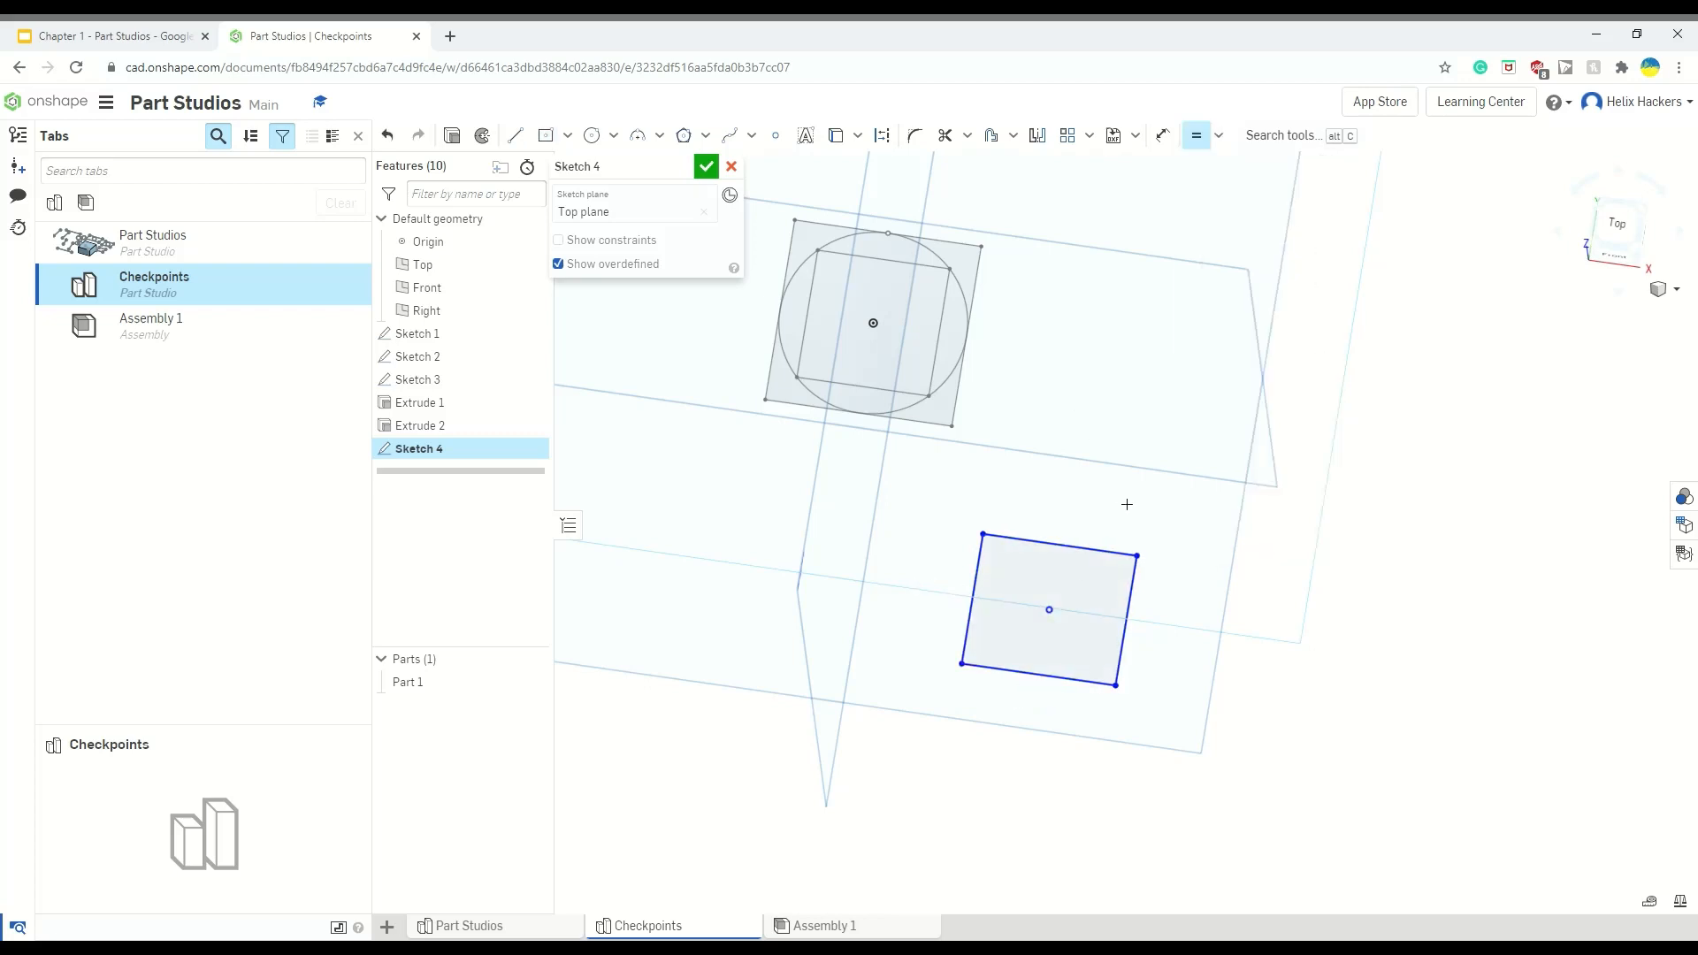
pyautogui.click(1088, 548)
pyautogui.click(1128, 610)
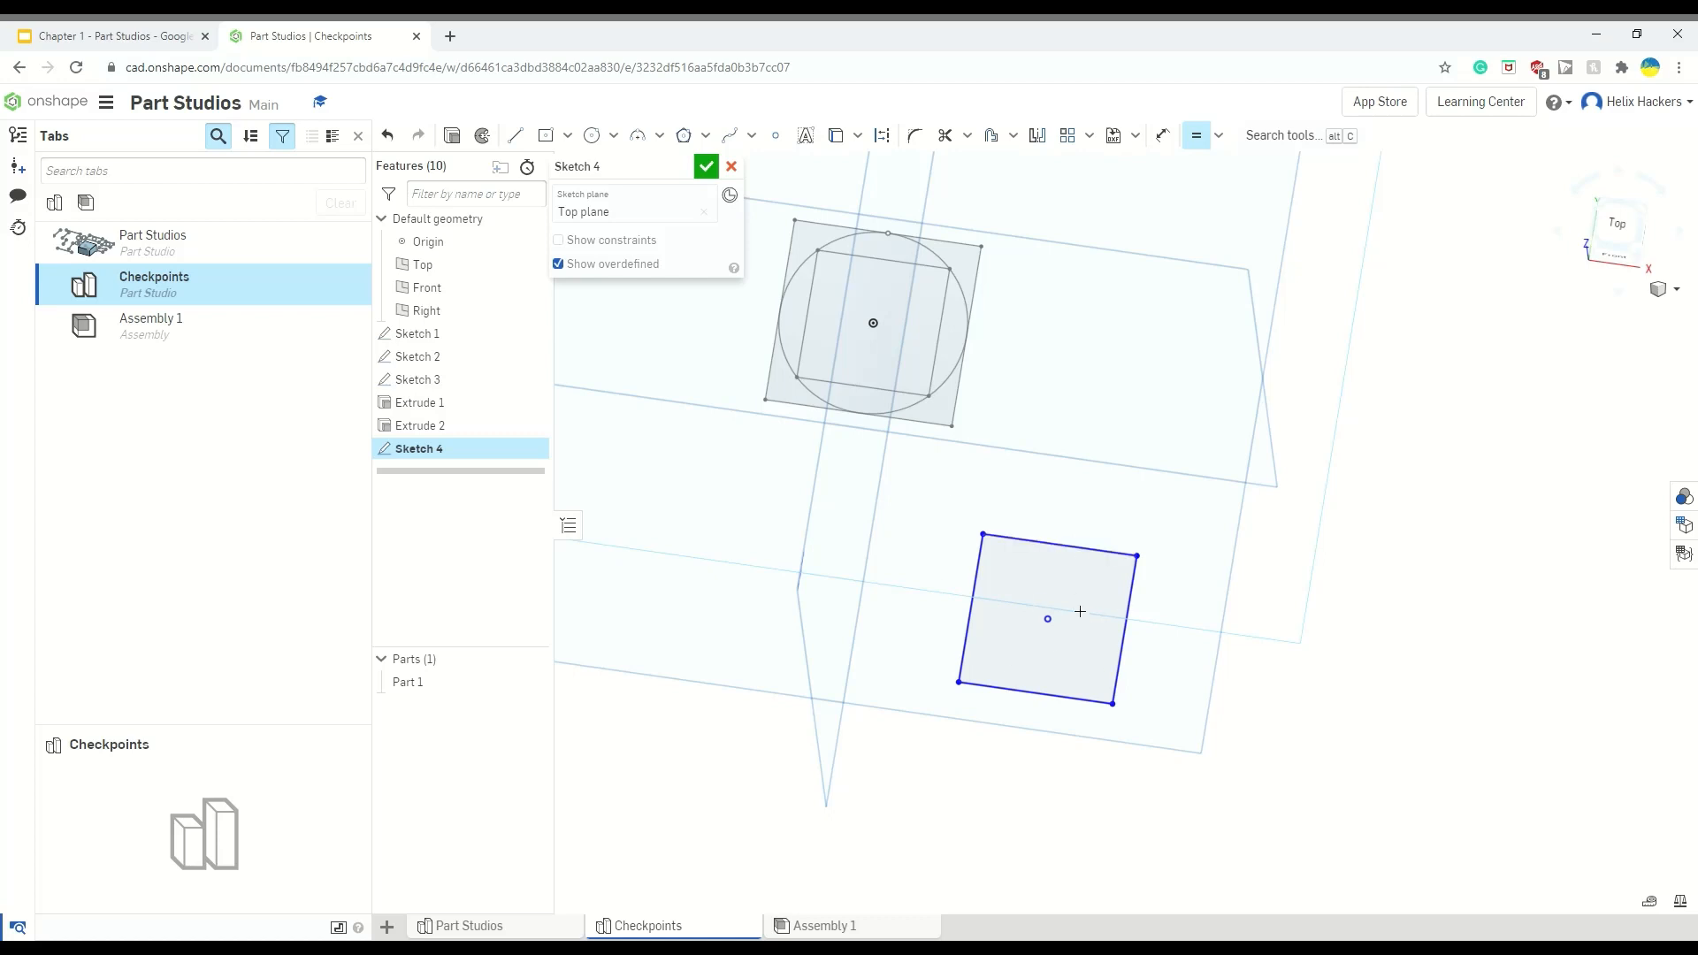
# Step: Draw four circles, about 11 to 17 mm in diameter, each centered on a different corner of the square
pyautogui.click(593, 135)
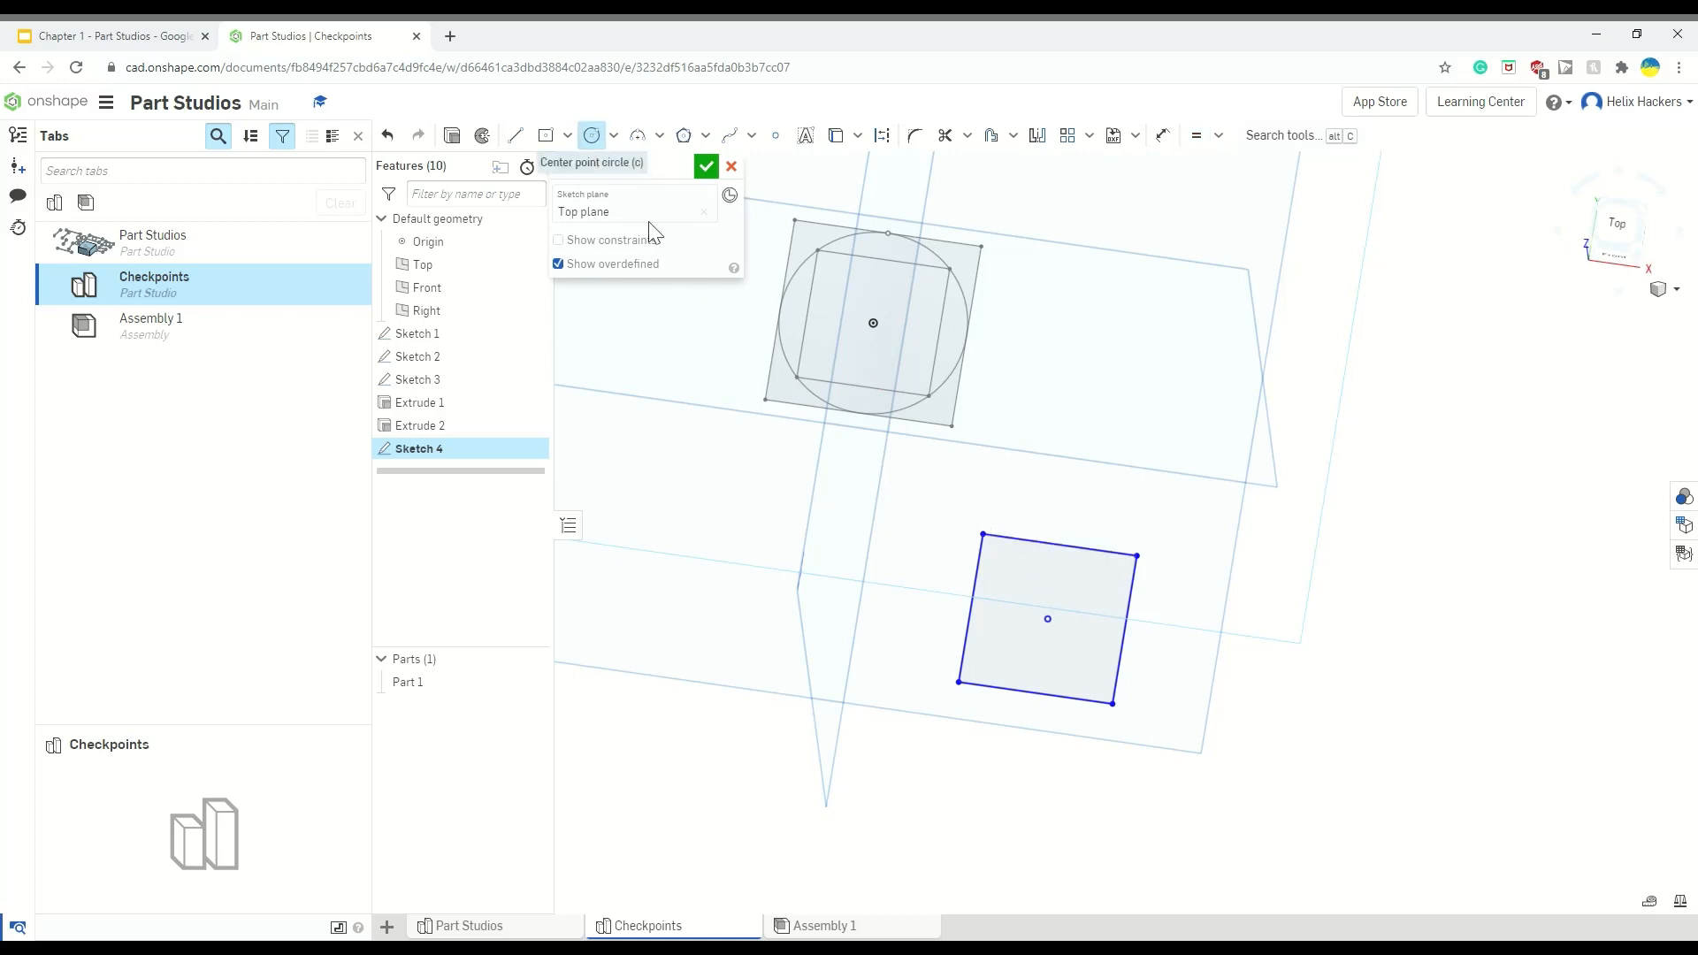
pyautogui.click(984, 534)
pyautogui.click(1021, 553)
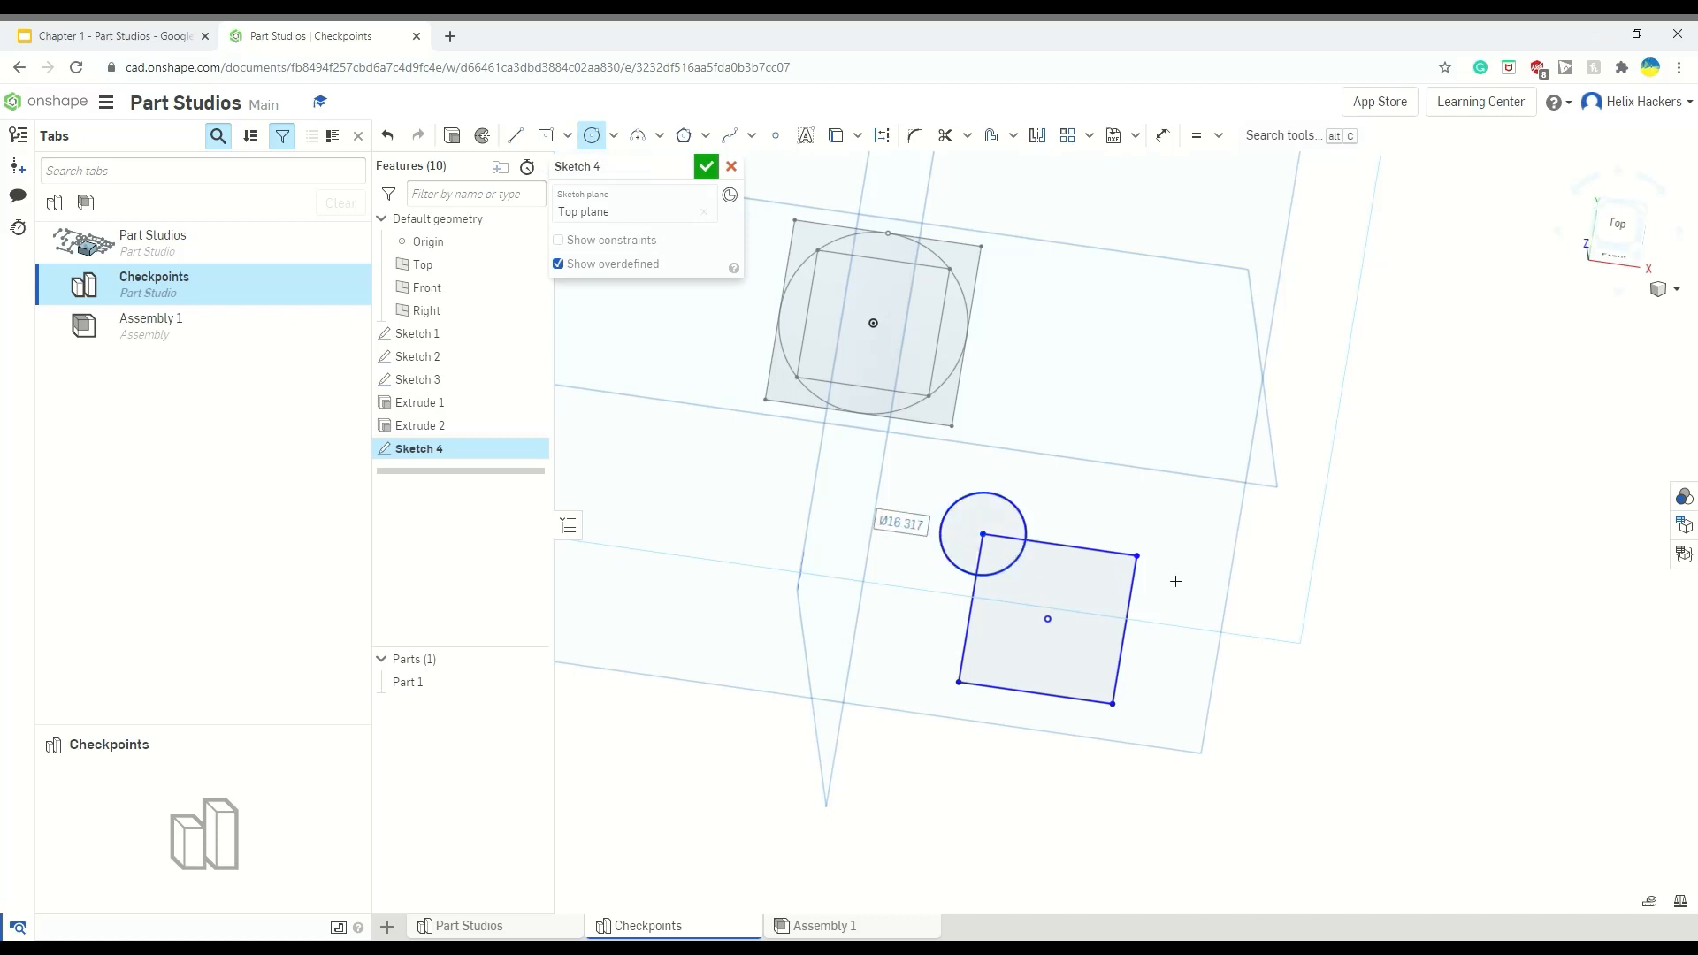
pyautogui.click(1136, 555)
pyautogui.click(1160, 574)
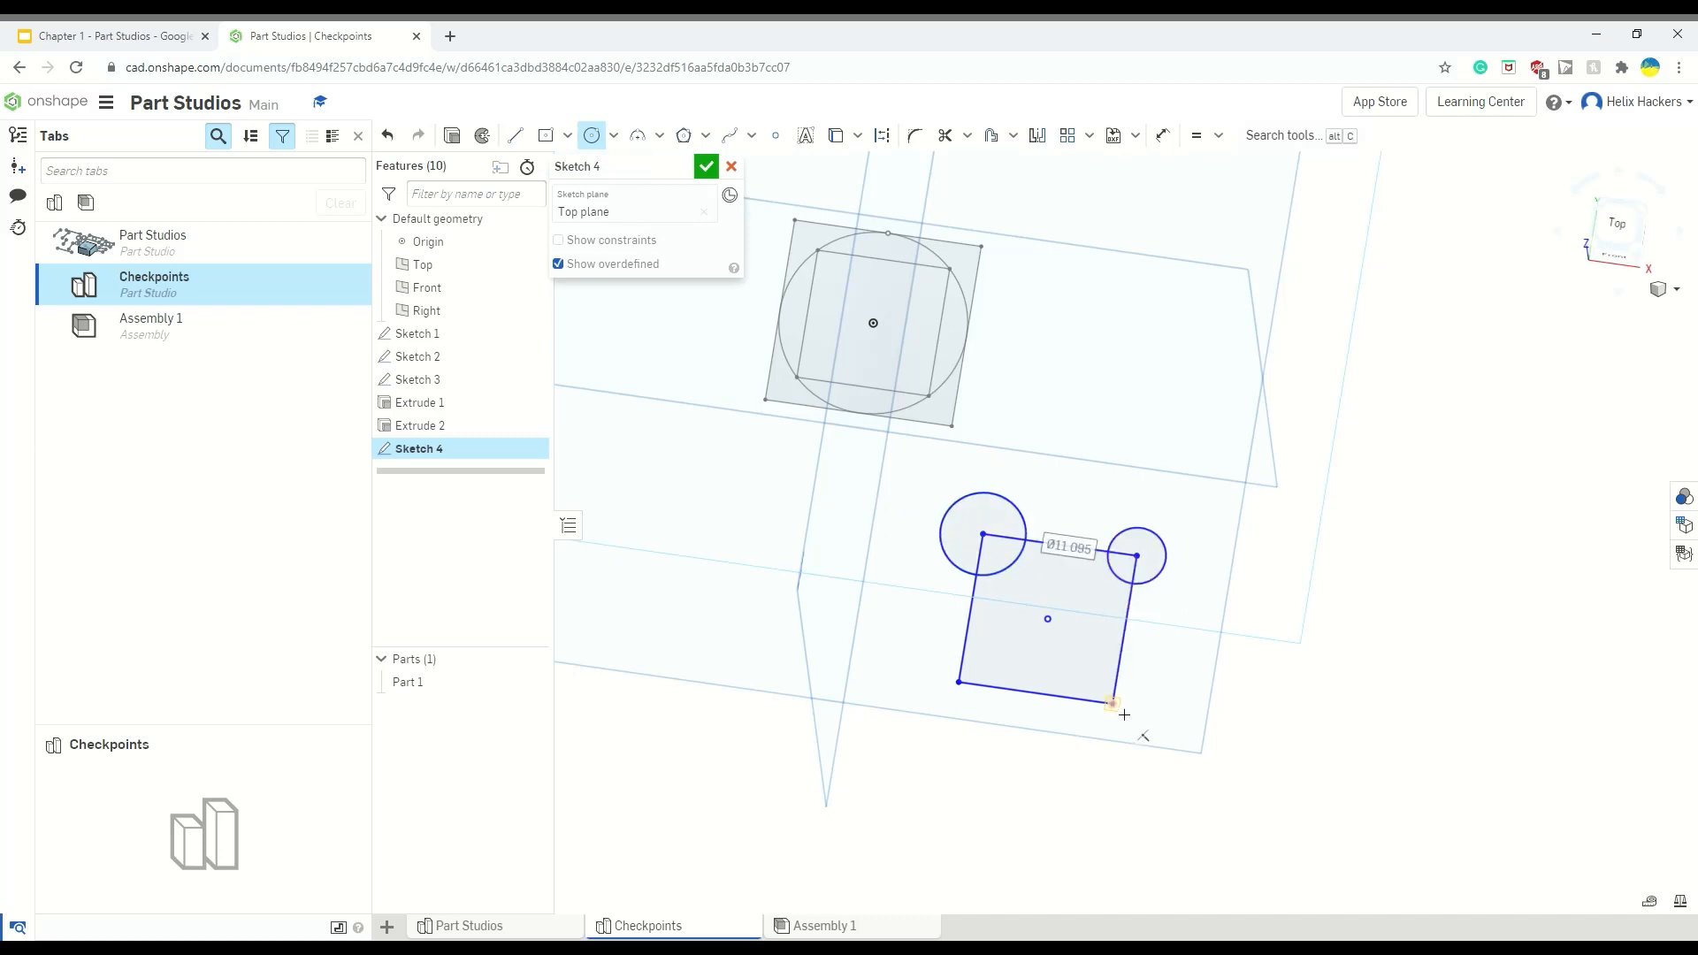
pyautogui.click(1112, 704)
pyautogui.click(1141, 730)
pyautogui.click(959, 682)
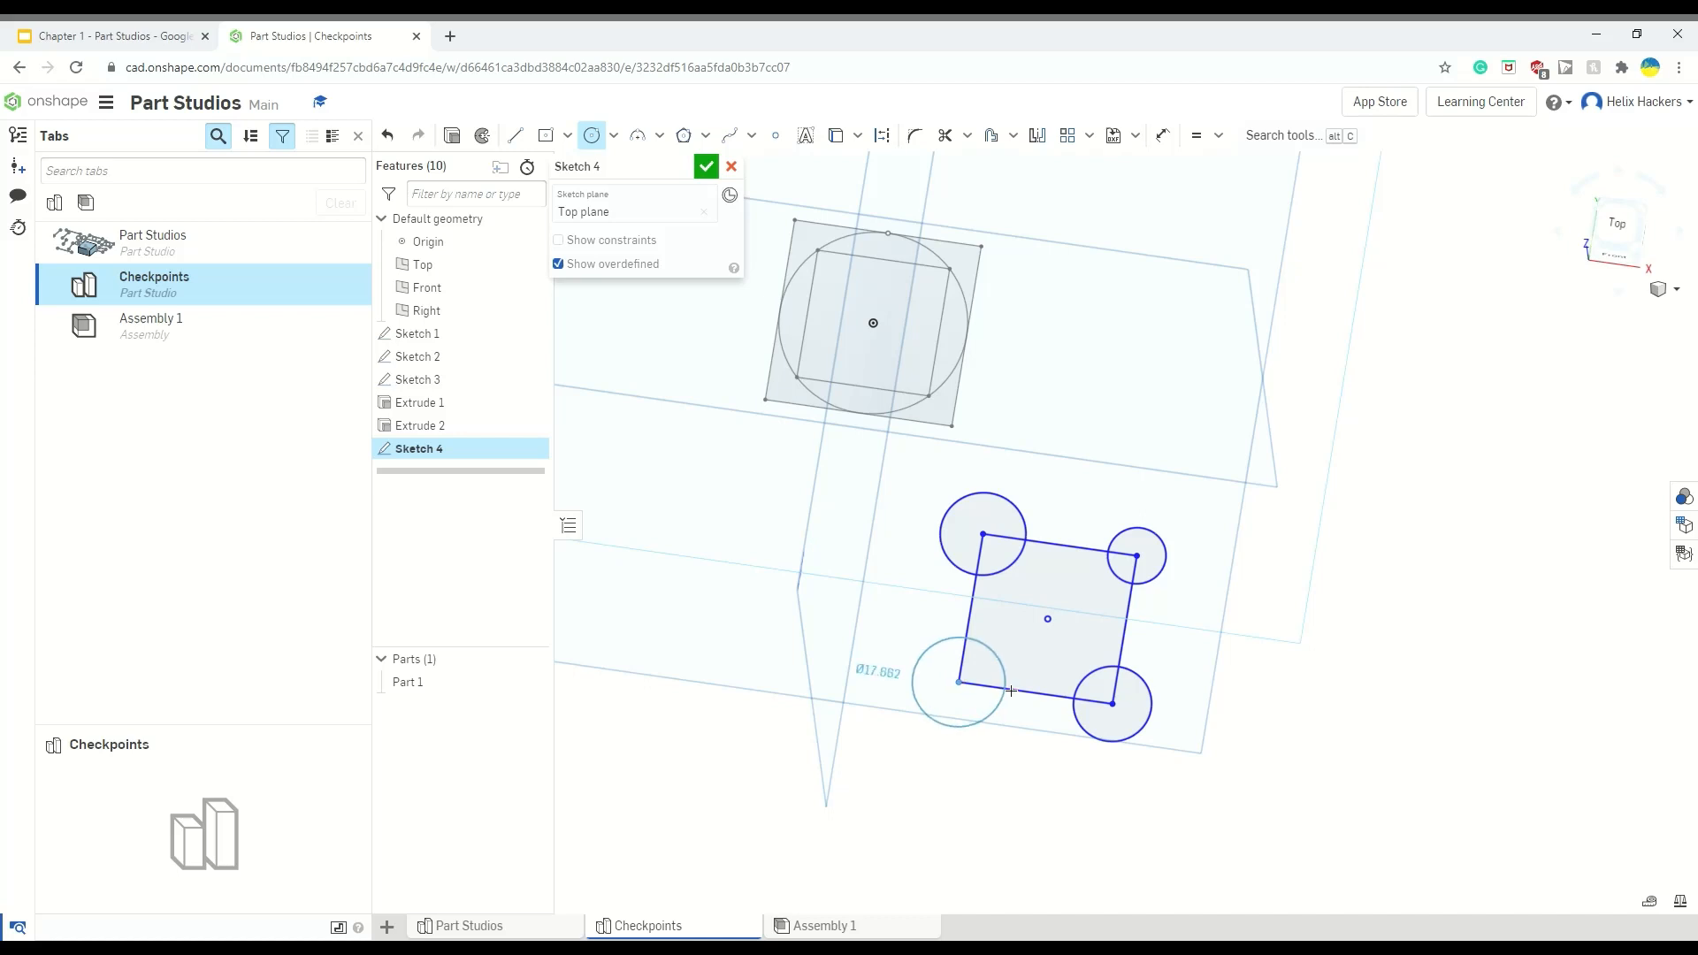
pyautogui.click(914, 680)
# Step: Apply Equal constraints between the four corner circles so that all share the same size
pyautogui.click(1196, 135)
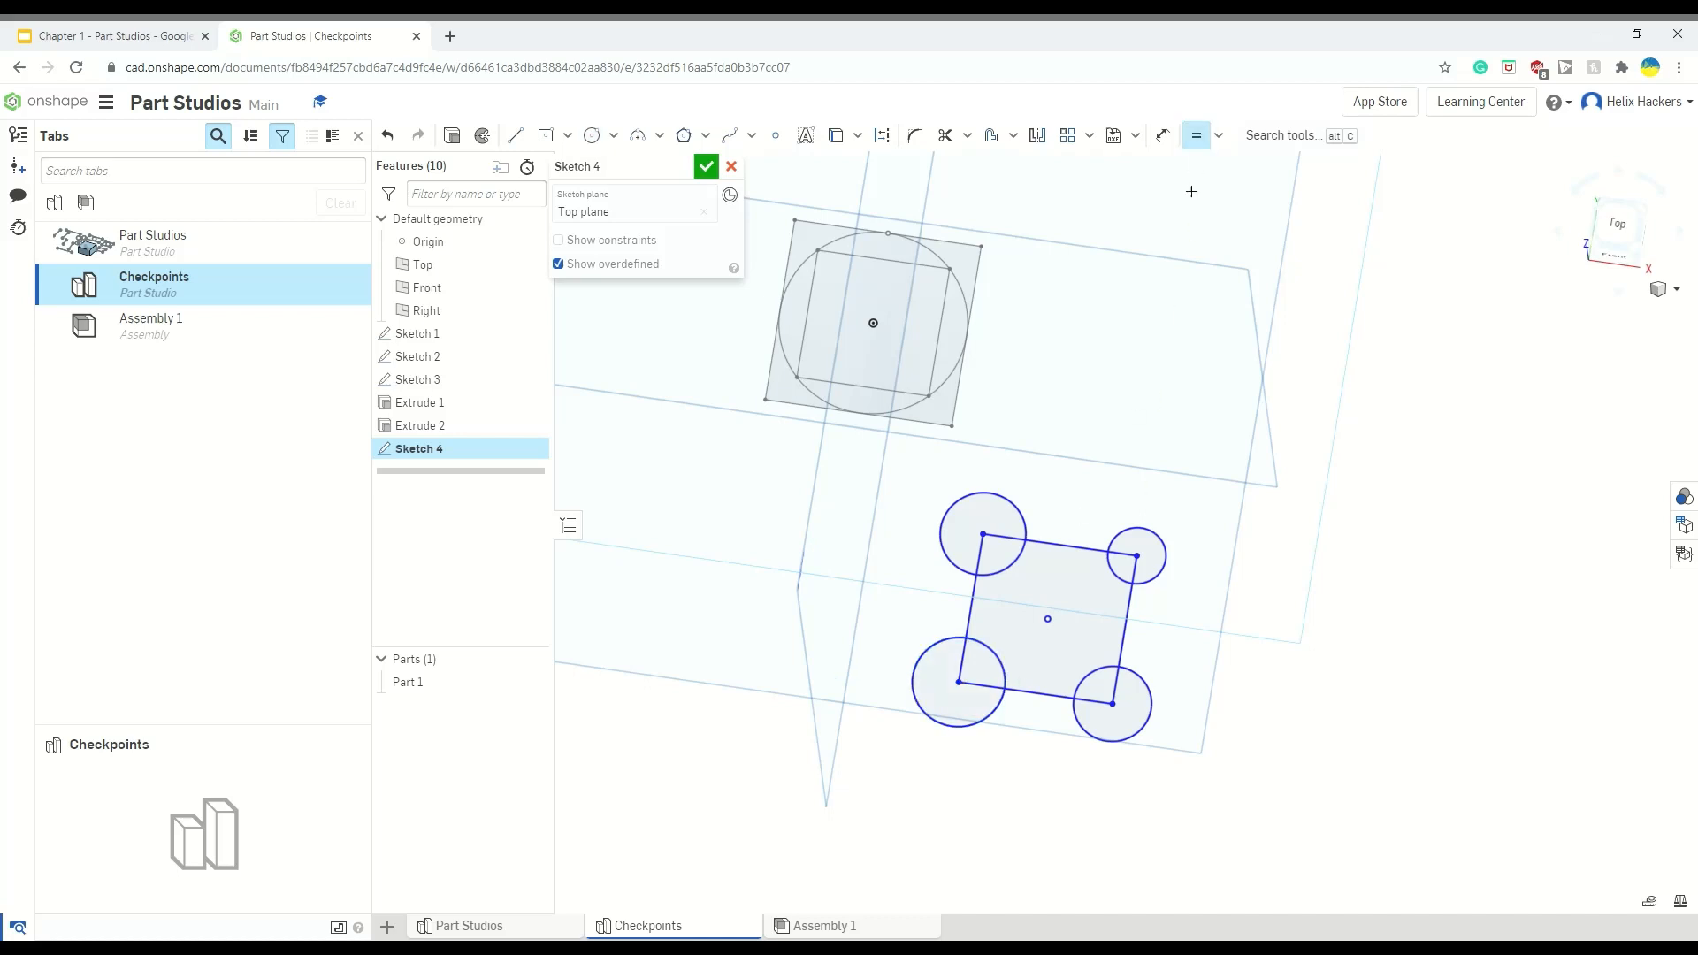
pyautogui.click(1145, 541)
pyautogui.click(1024, 539)
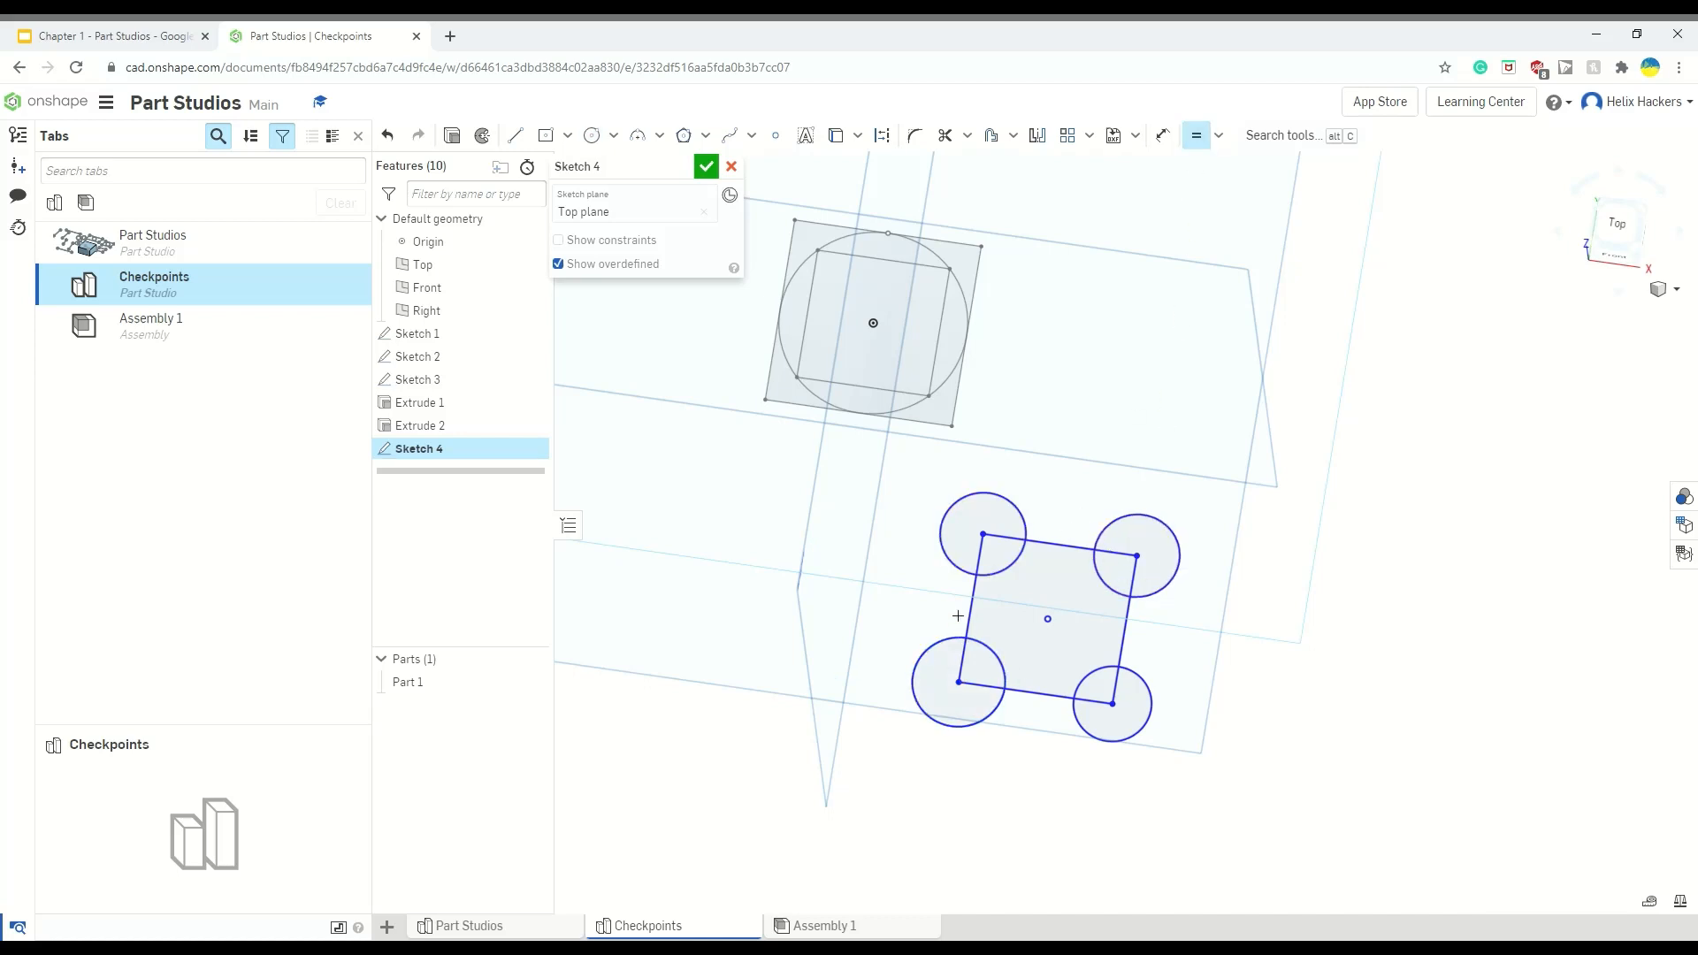
pyautogui.click(967, 574)
pyautogui.click(948, 639)
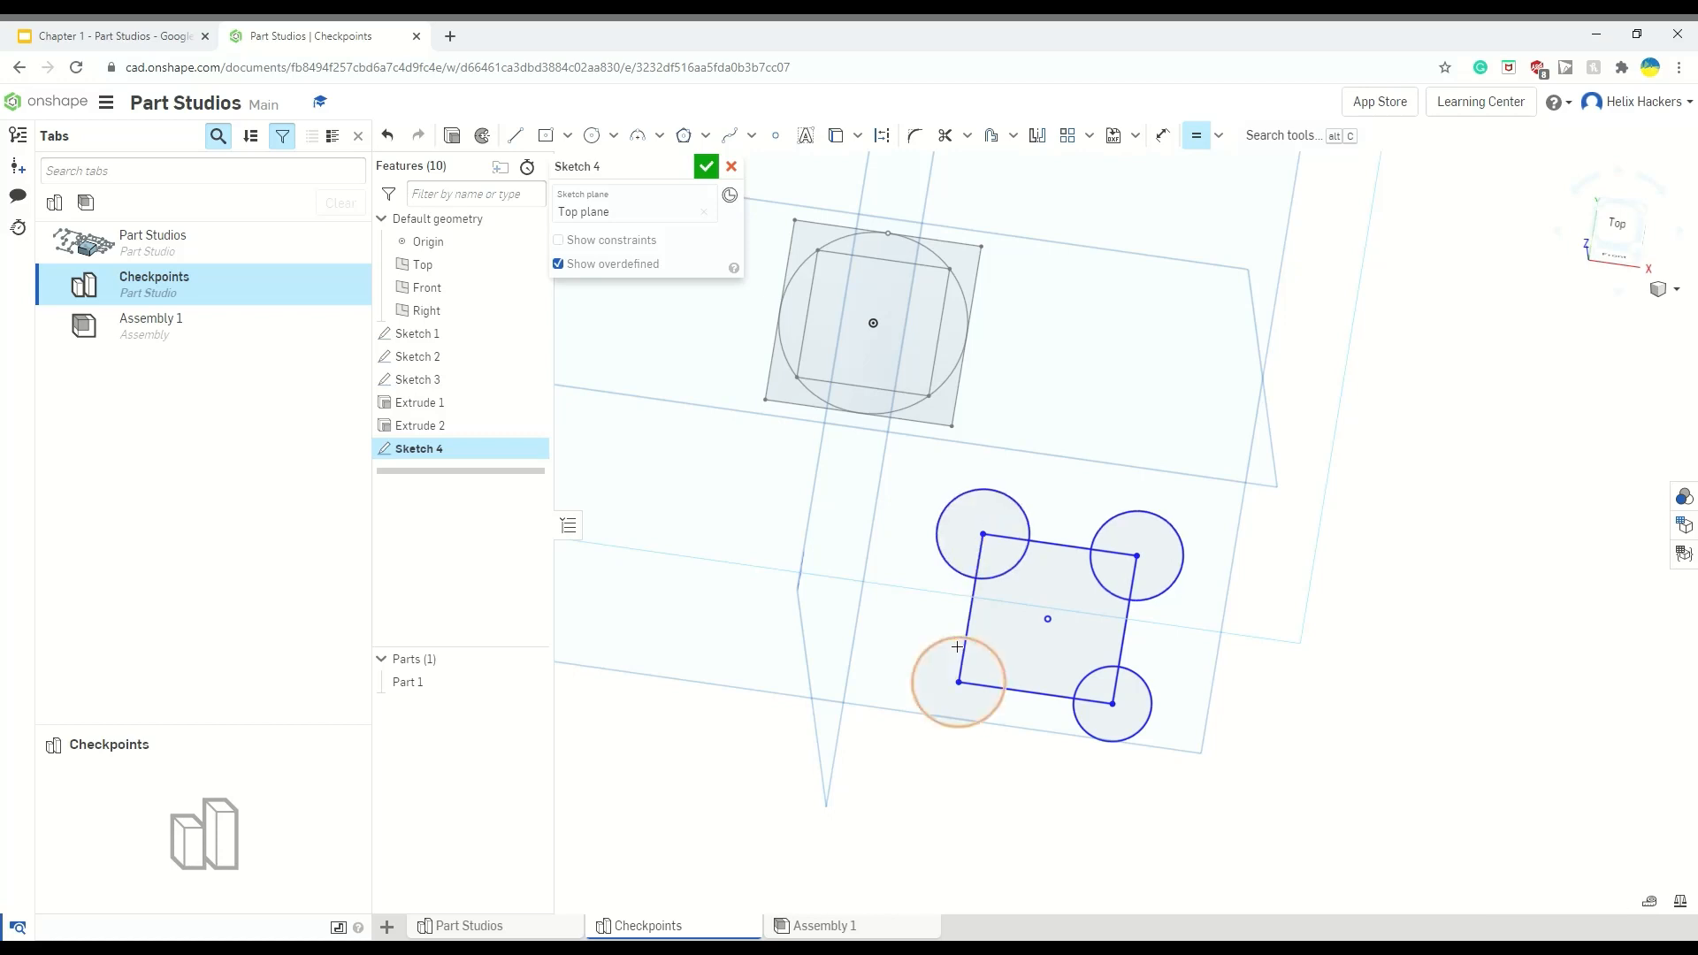
pyautogui.click(945, 639)
pyautogui.click(1140, 674)
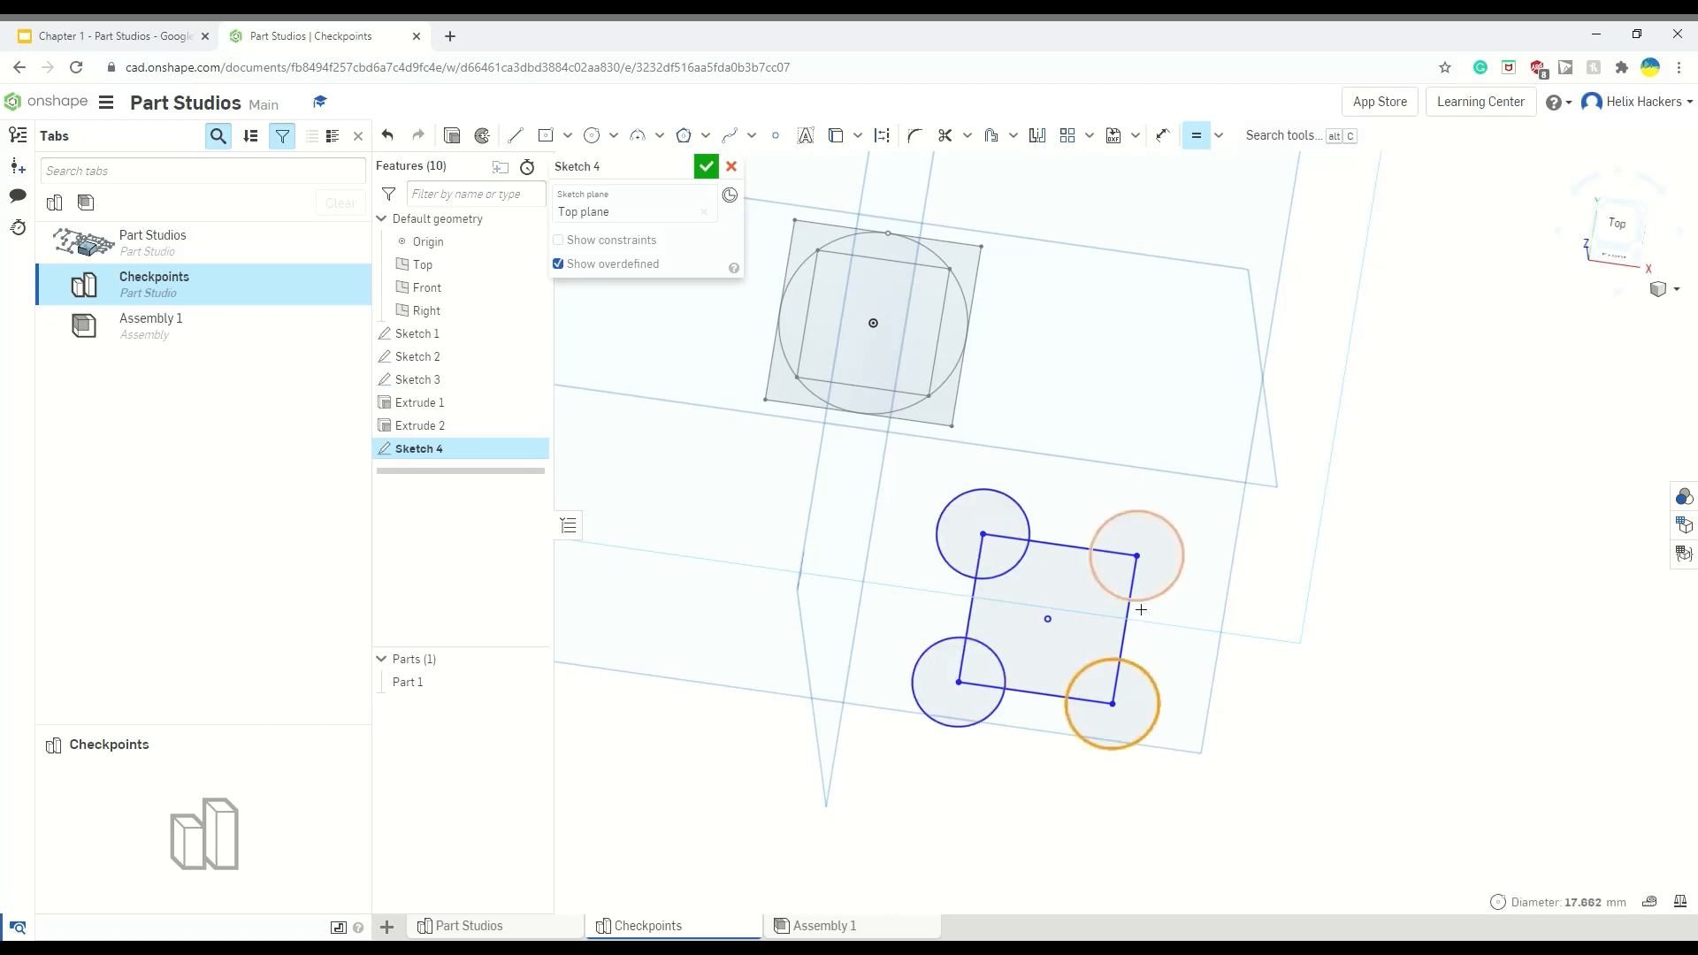
pyautogui.click(1145, 513)
# Step: Check the mini-project slide for the cylinder size and dimension one corner circle's diameter as 25 mm in the sketch
pyautogui.click(124, 36)
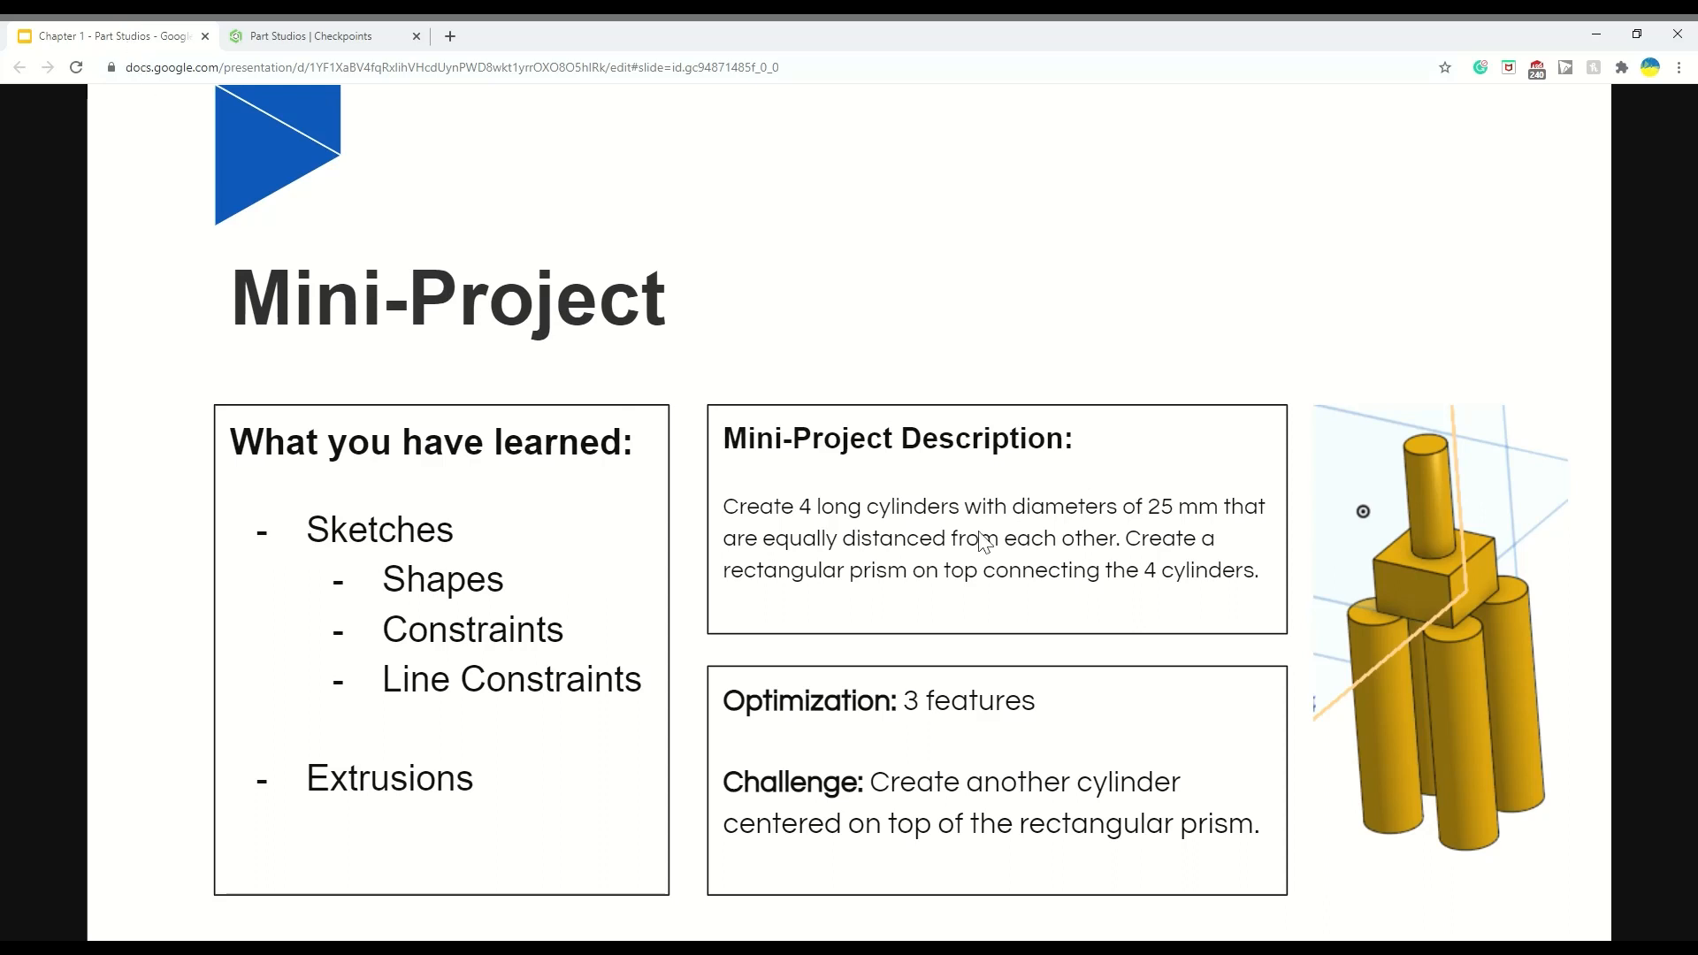
pyautogui.click(391, 40)
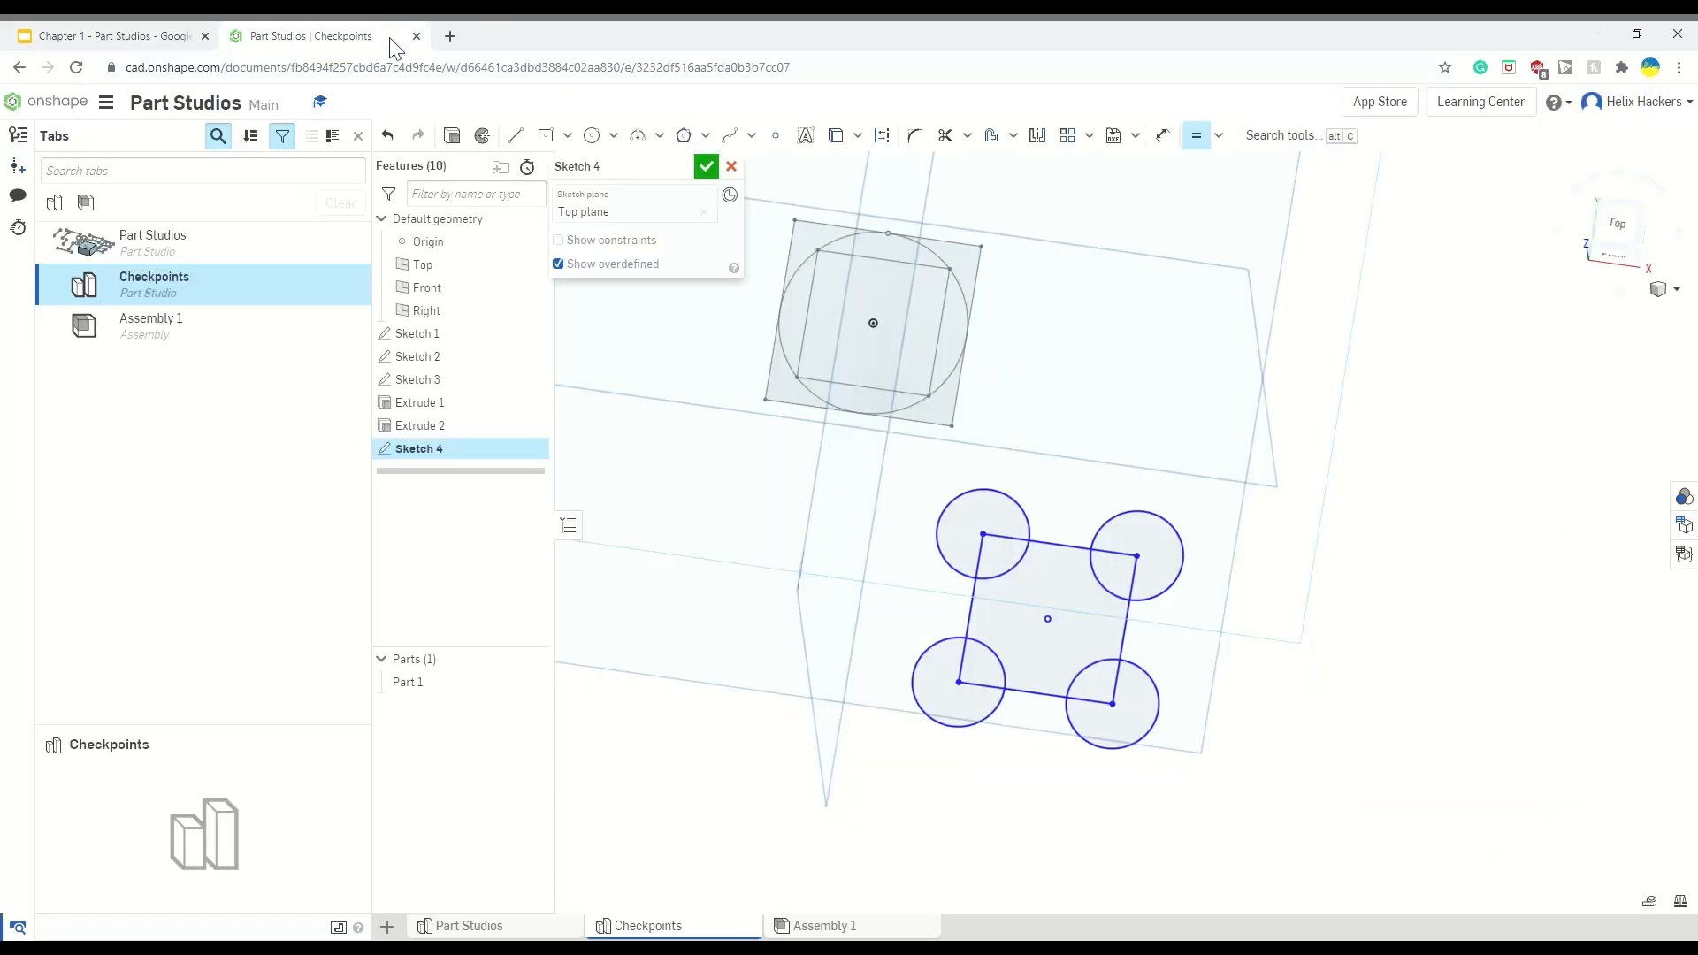
pyautogui.click(1163, 135)
pyautogui.click(1165, 525)
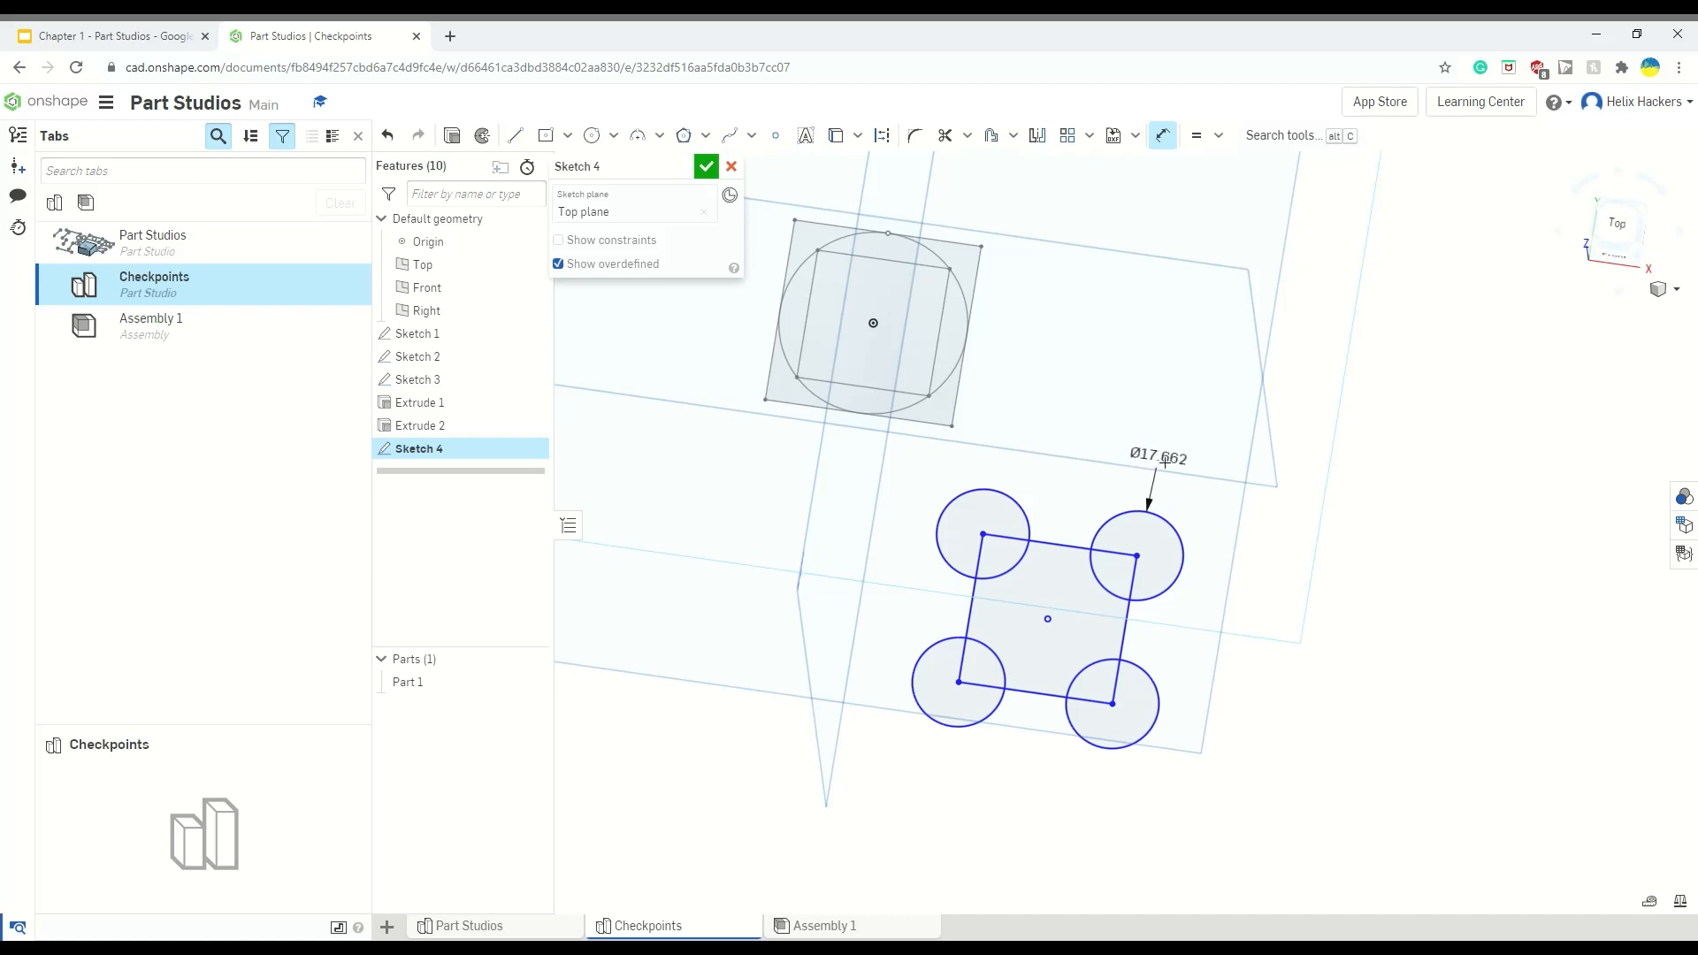
pyautogui.click(1169, 468)
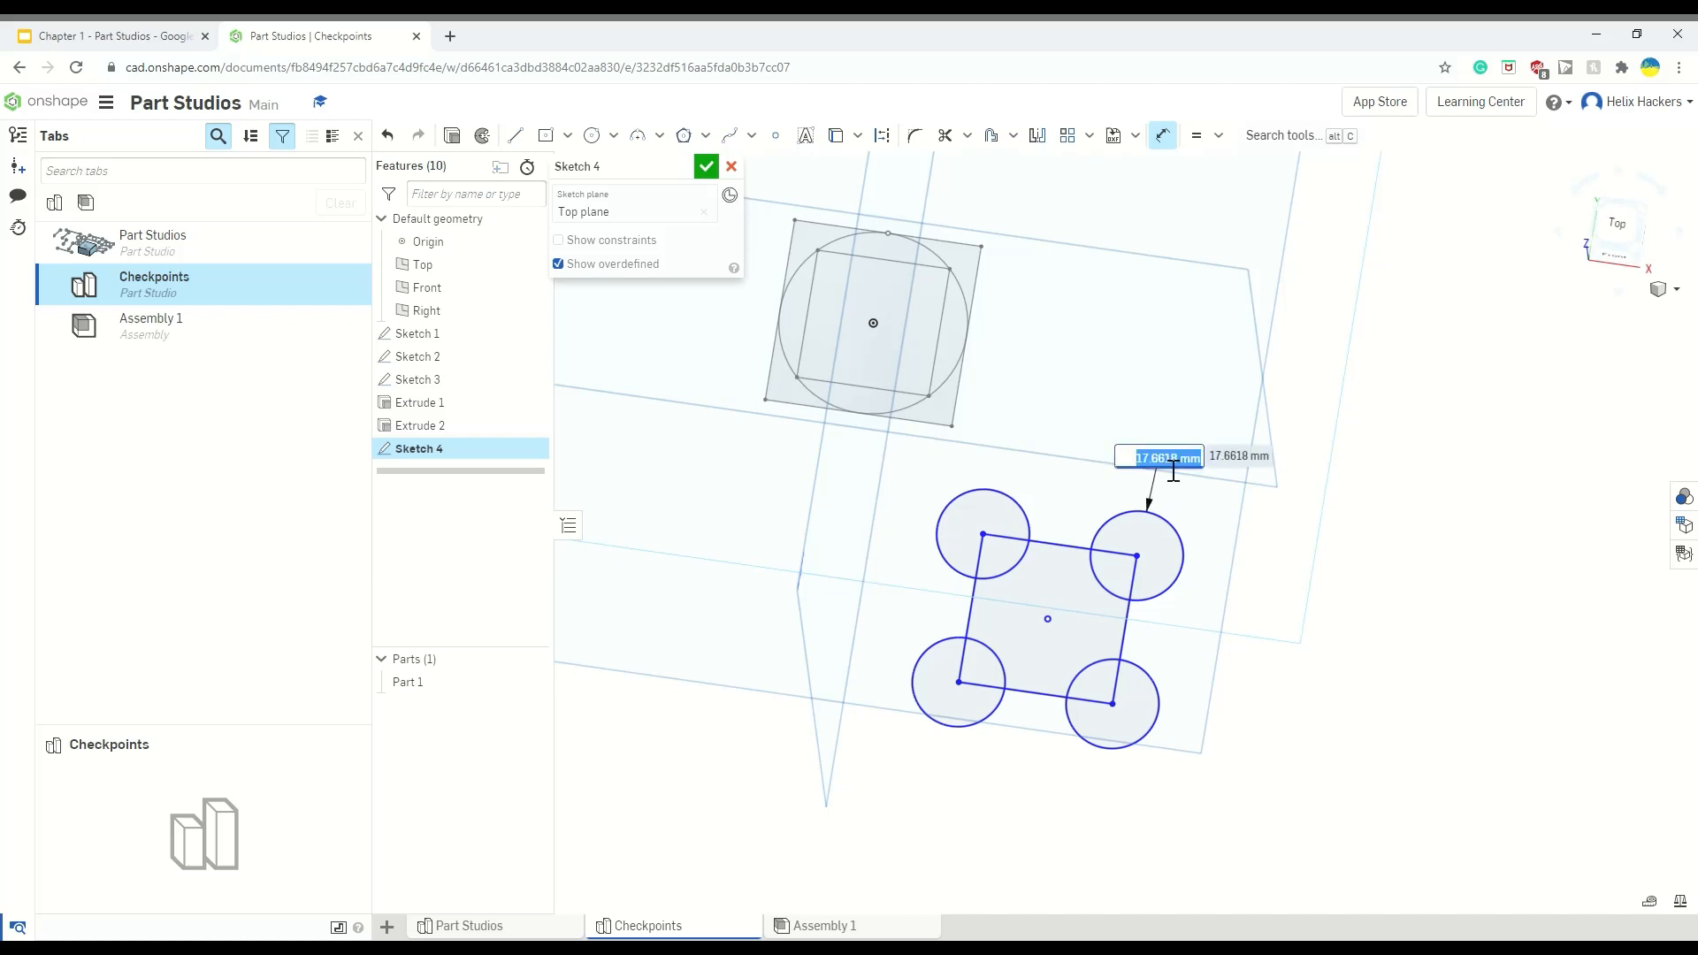
pyautogui.write('25')
pyautogui.press('Return')
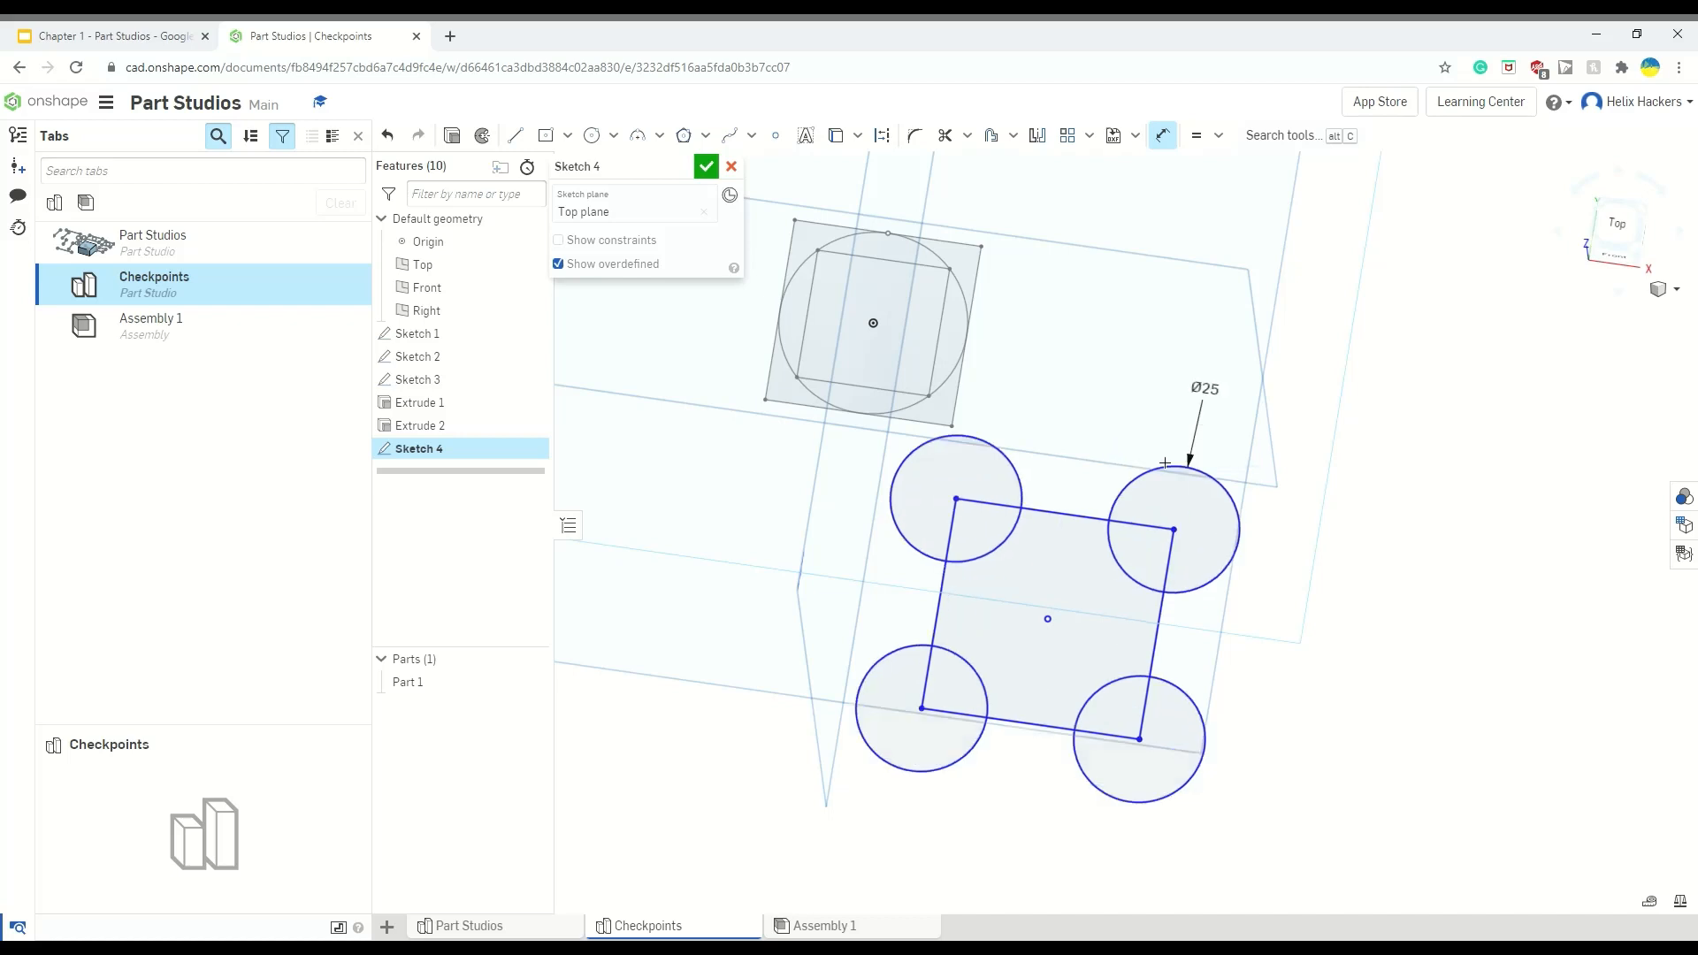
# Step: Recheck the mini-project description in the slides and finish the four-circle sketch
pyautogui.click(120, 35)
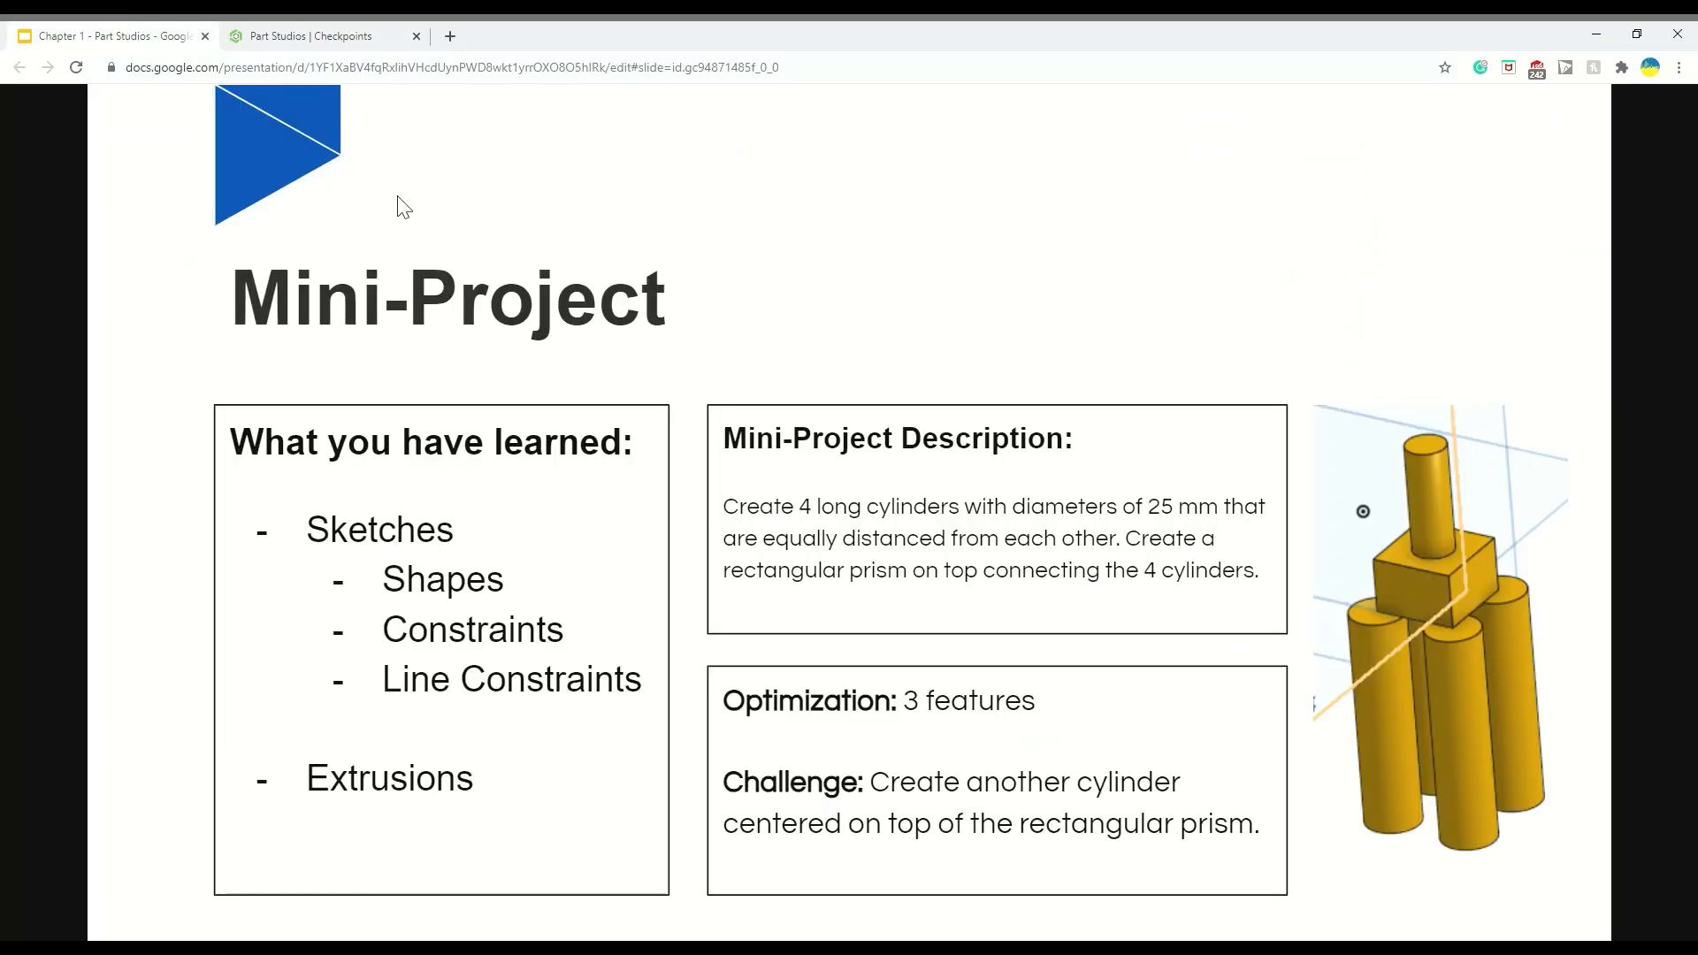
pyautogui.click(381, 33)
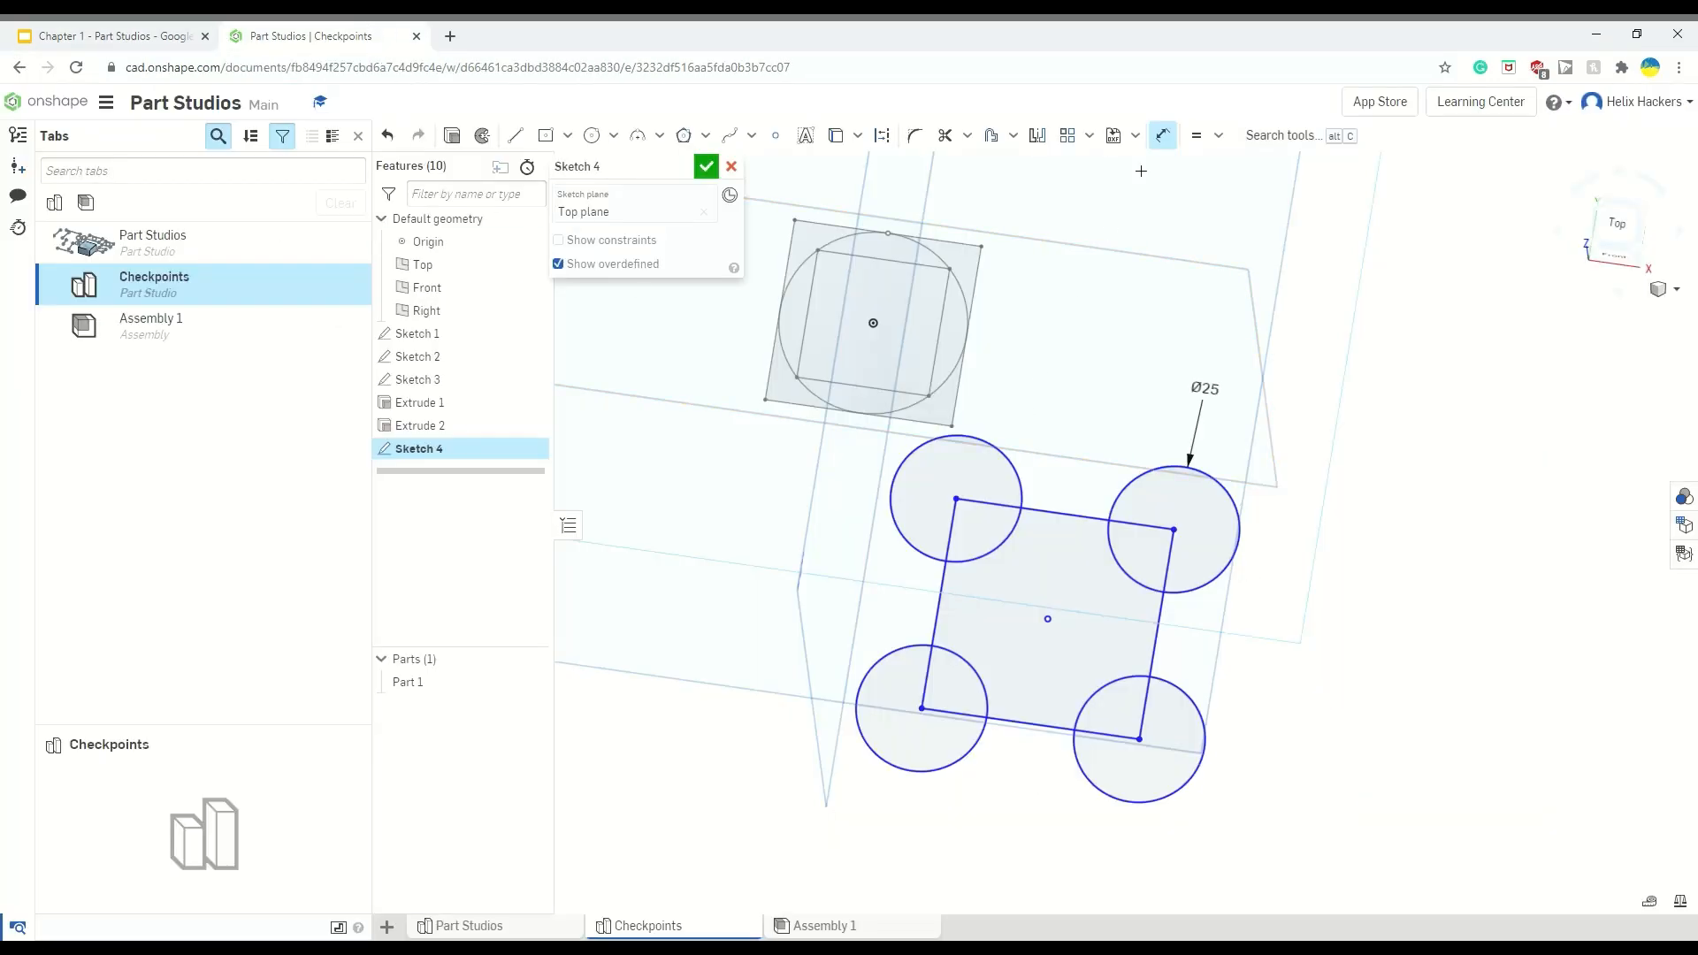
pyautogui.click(705, 167)
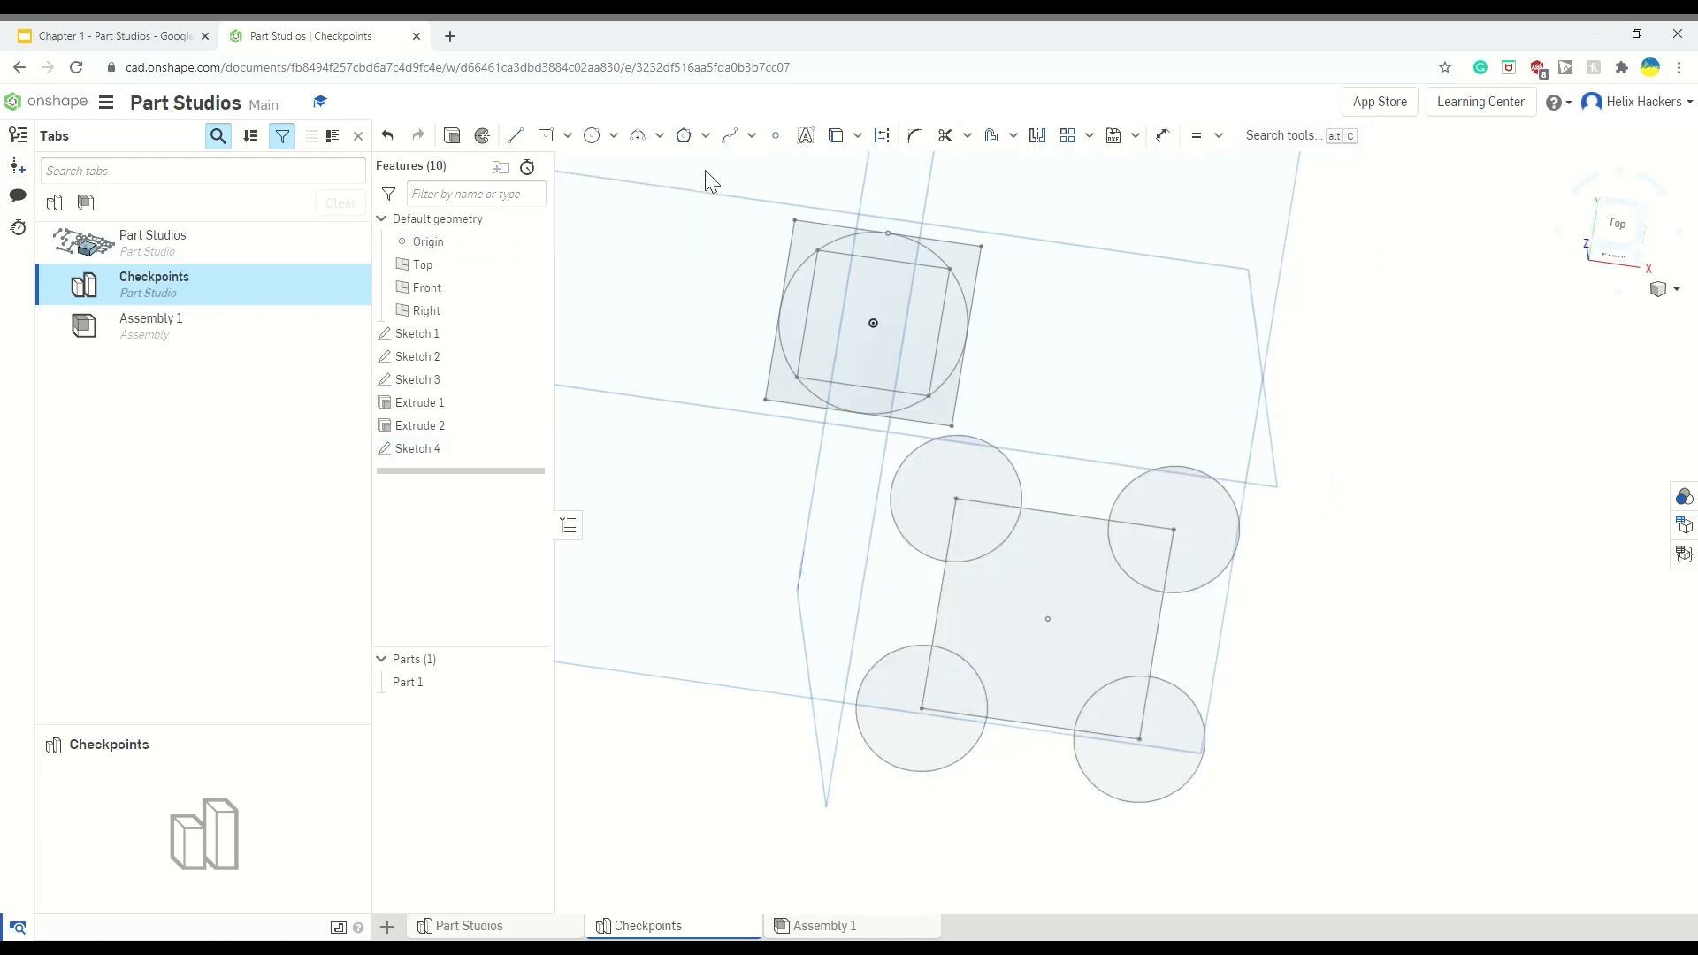
# Step: Start a new solid extrusion and select every region of the four corner circles, including the quarters inside the square
pyautogui.click(531, 135)
pyautogui.click(955, 460)
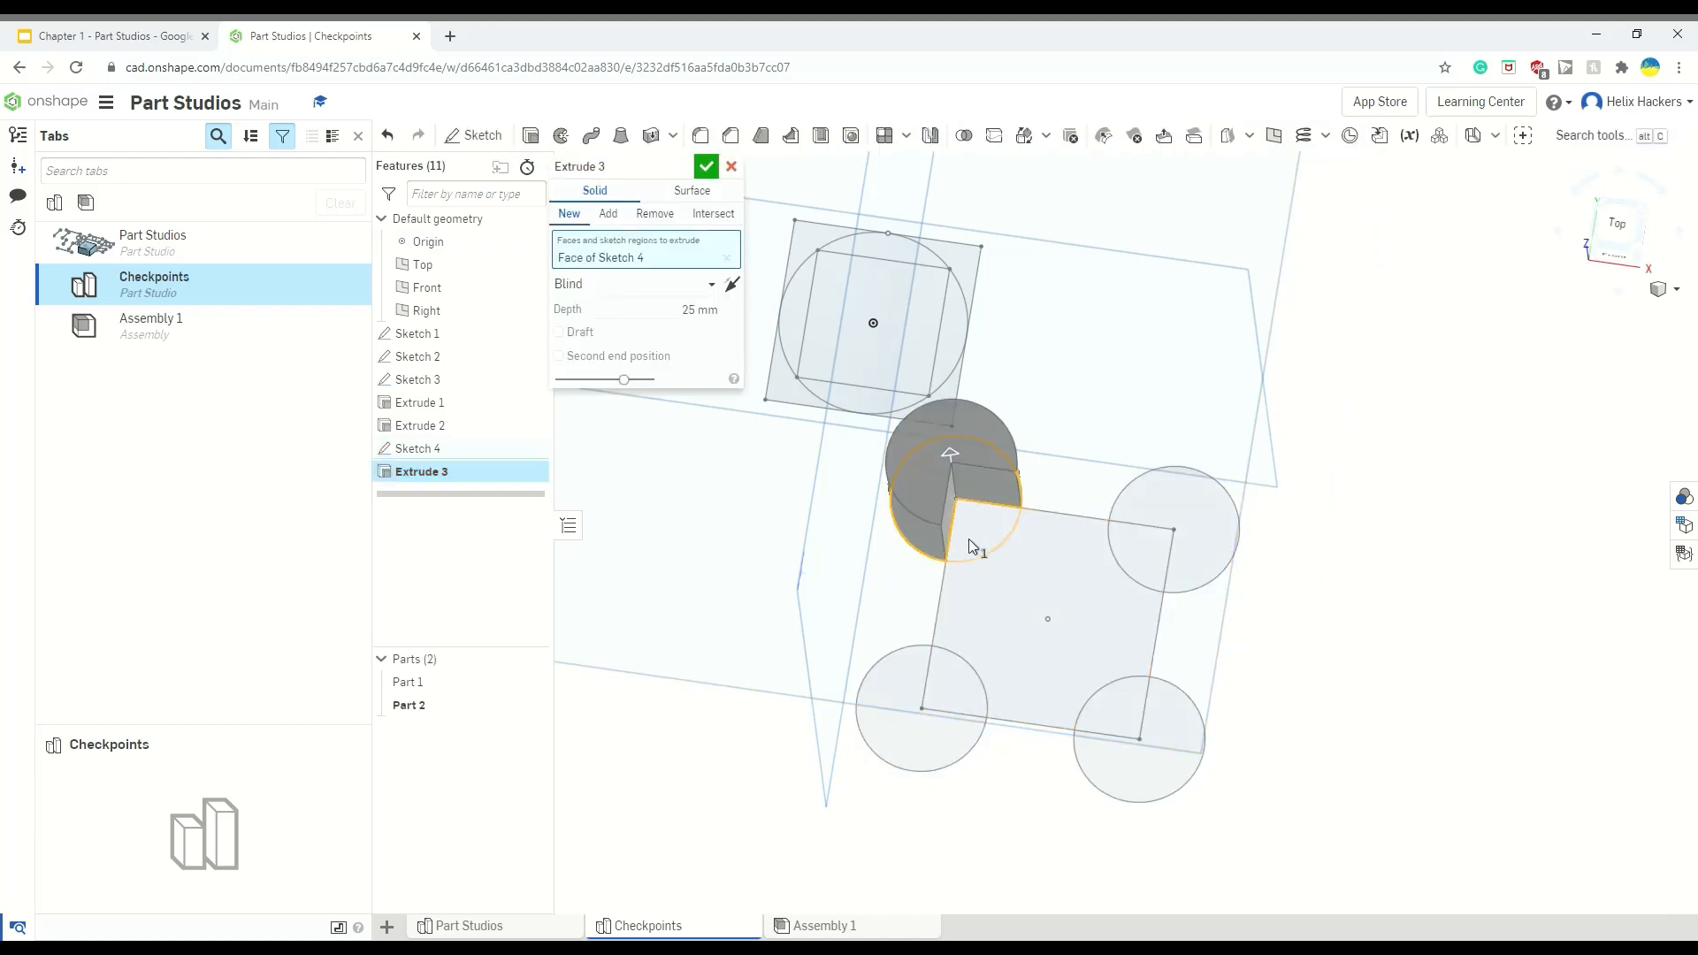
pyautogui.click(969, 535)
pyautogui.scroll(3, 1026, 624)
pyautogui.moveTo(1037, 634); pyautogui.dragTo(1005, 602, button='right')
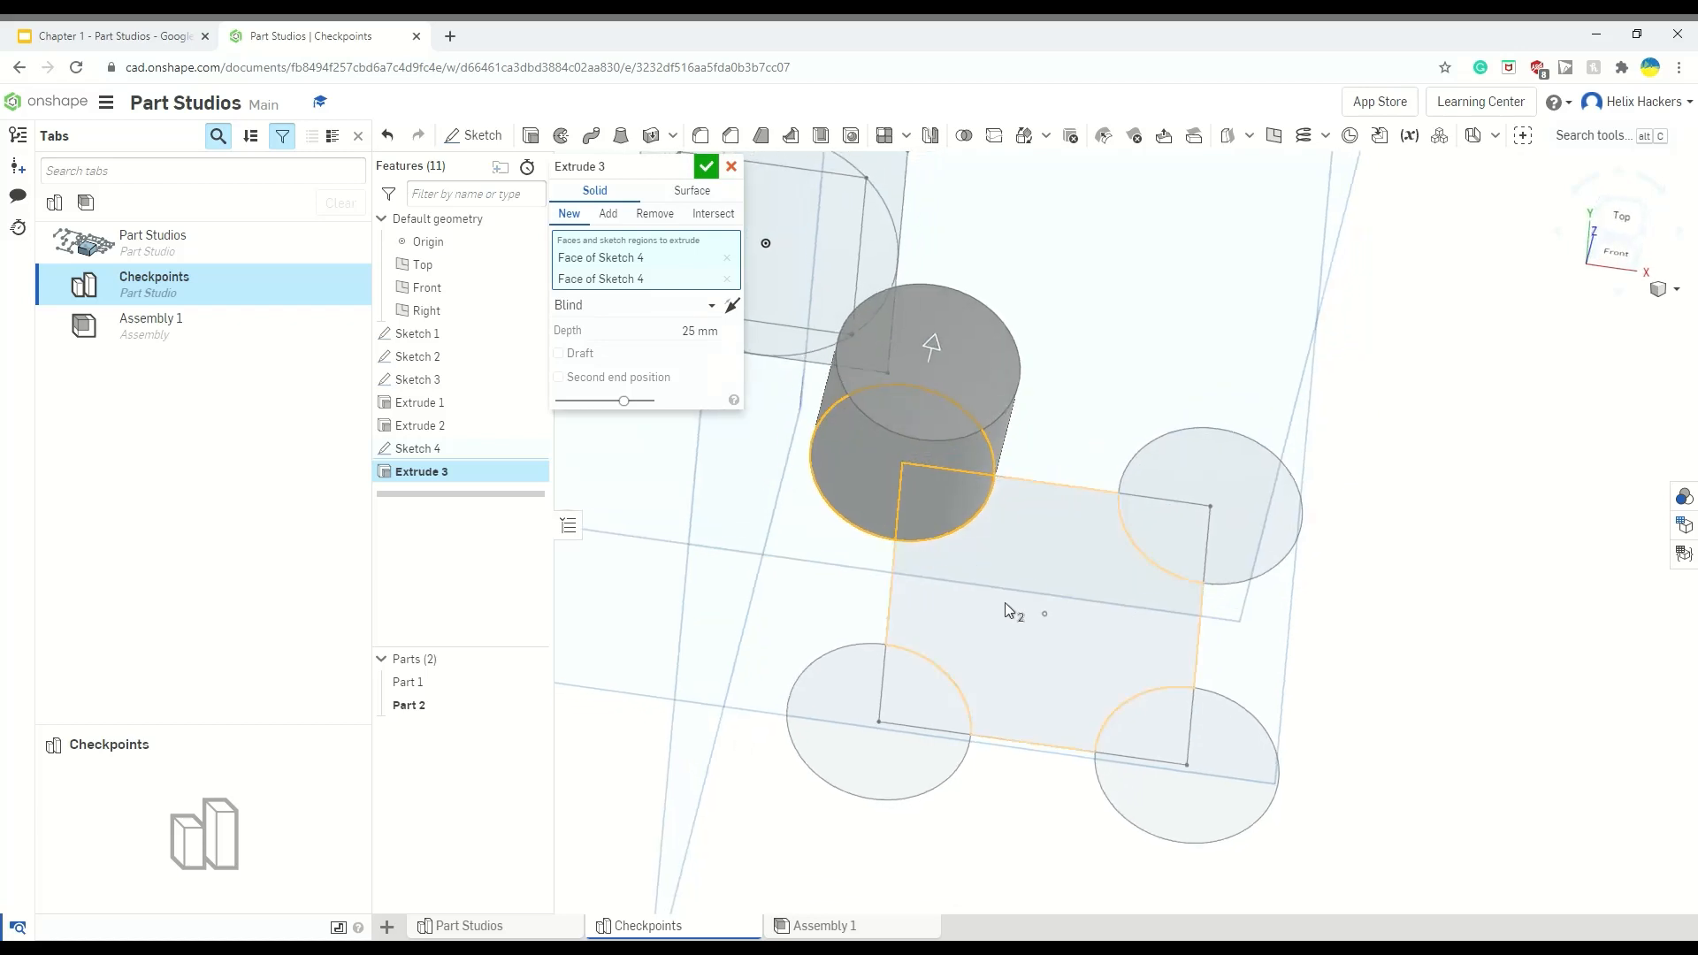
pyautogui.scroll(2, 956, 506)
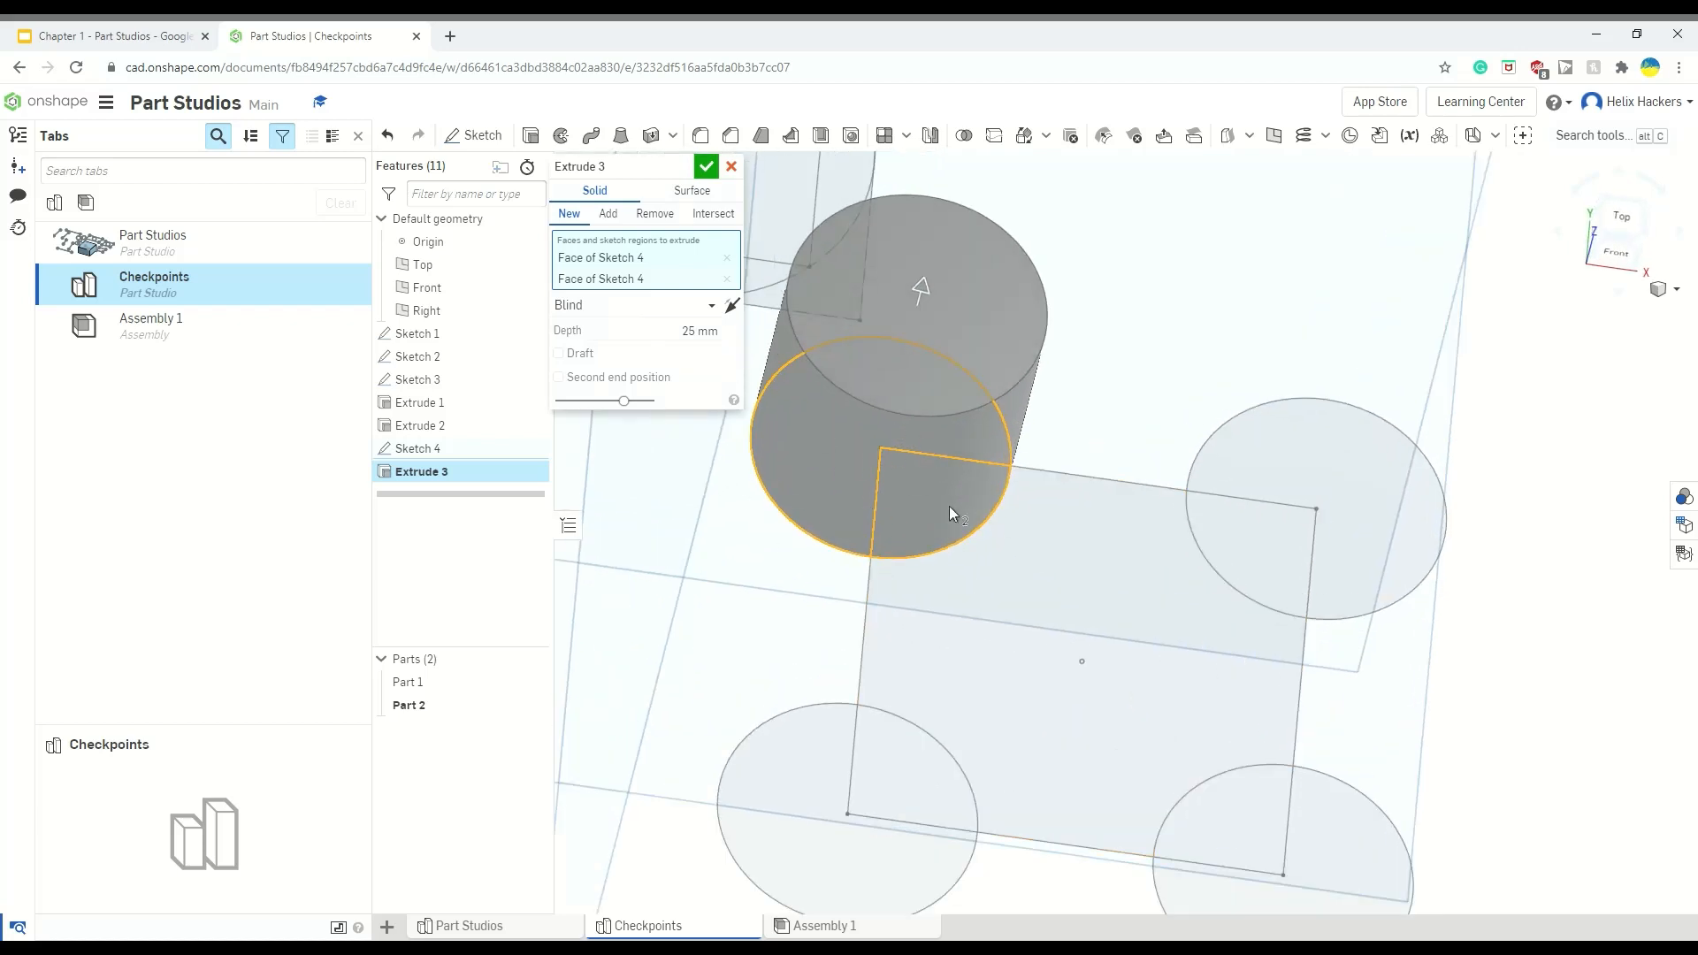
pyautogui.scroll(-3, 959, 558)
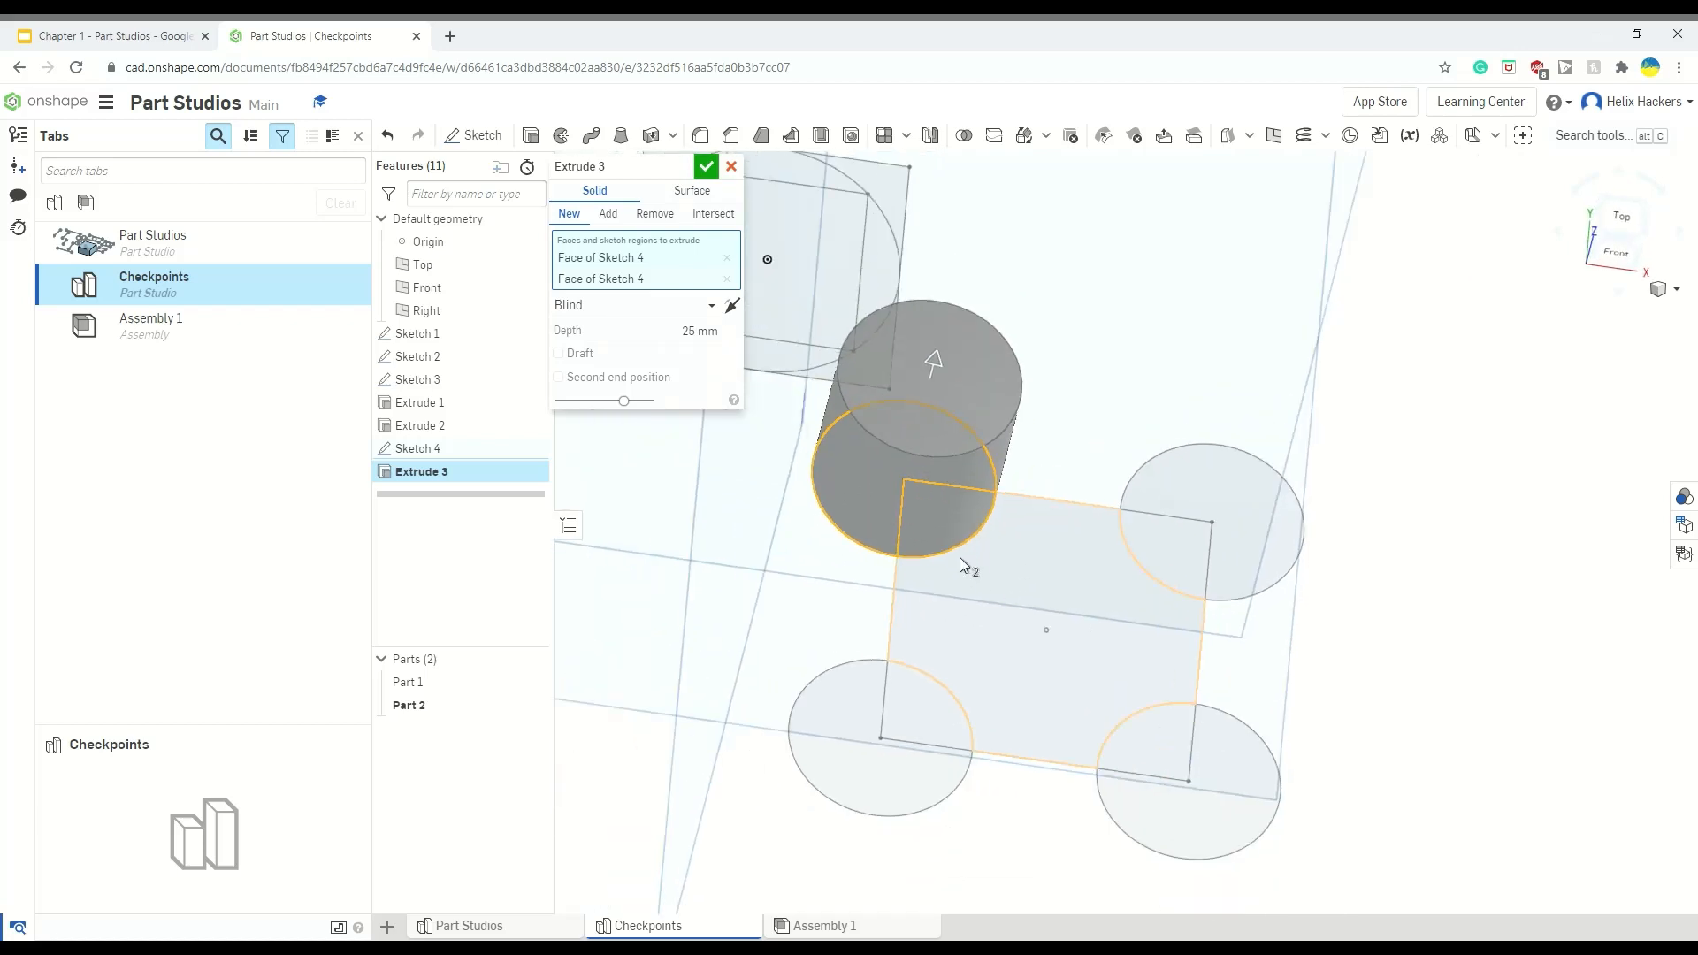
pyautogui.rightClick(959, 557)
pyautogui.click(1106, 550)
pyautogui.click(1153, 513)
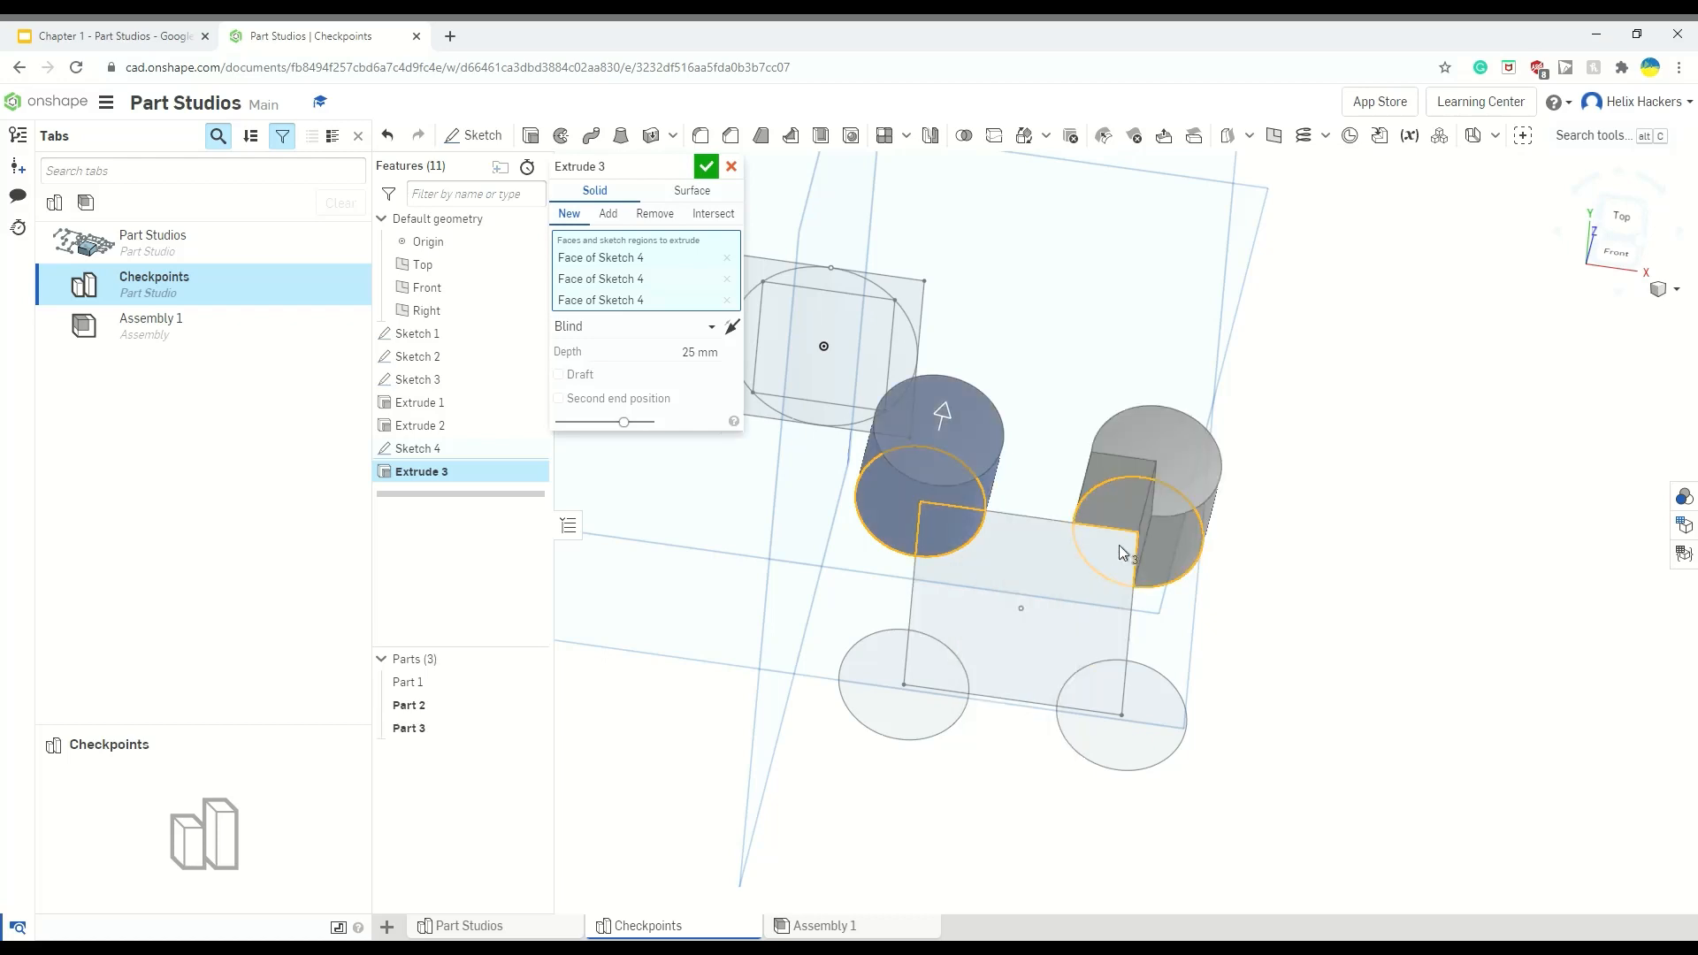
pyautogui.click(1117, 544)
pyautogui.click(1127, 729)
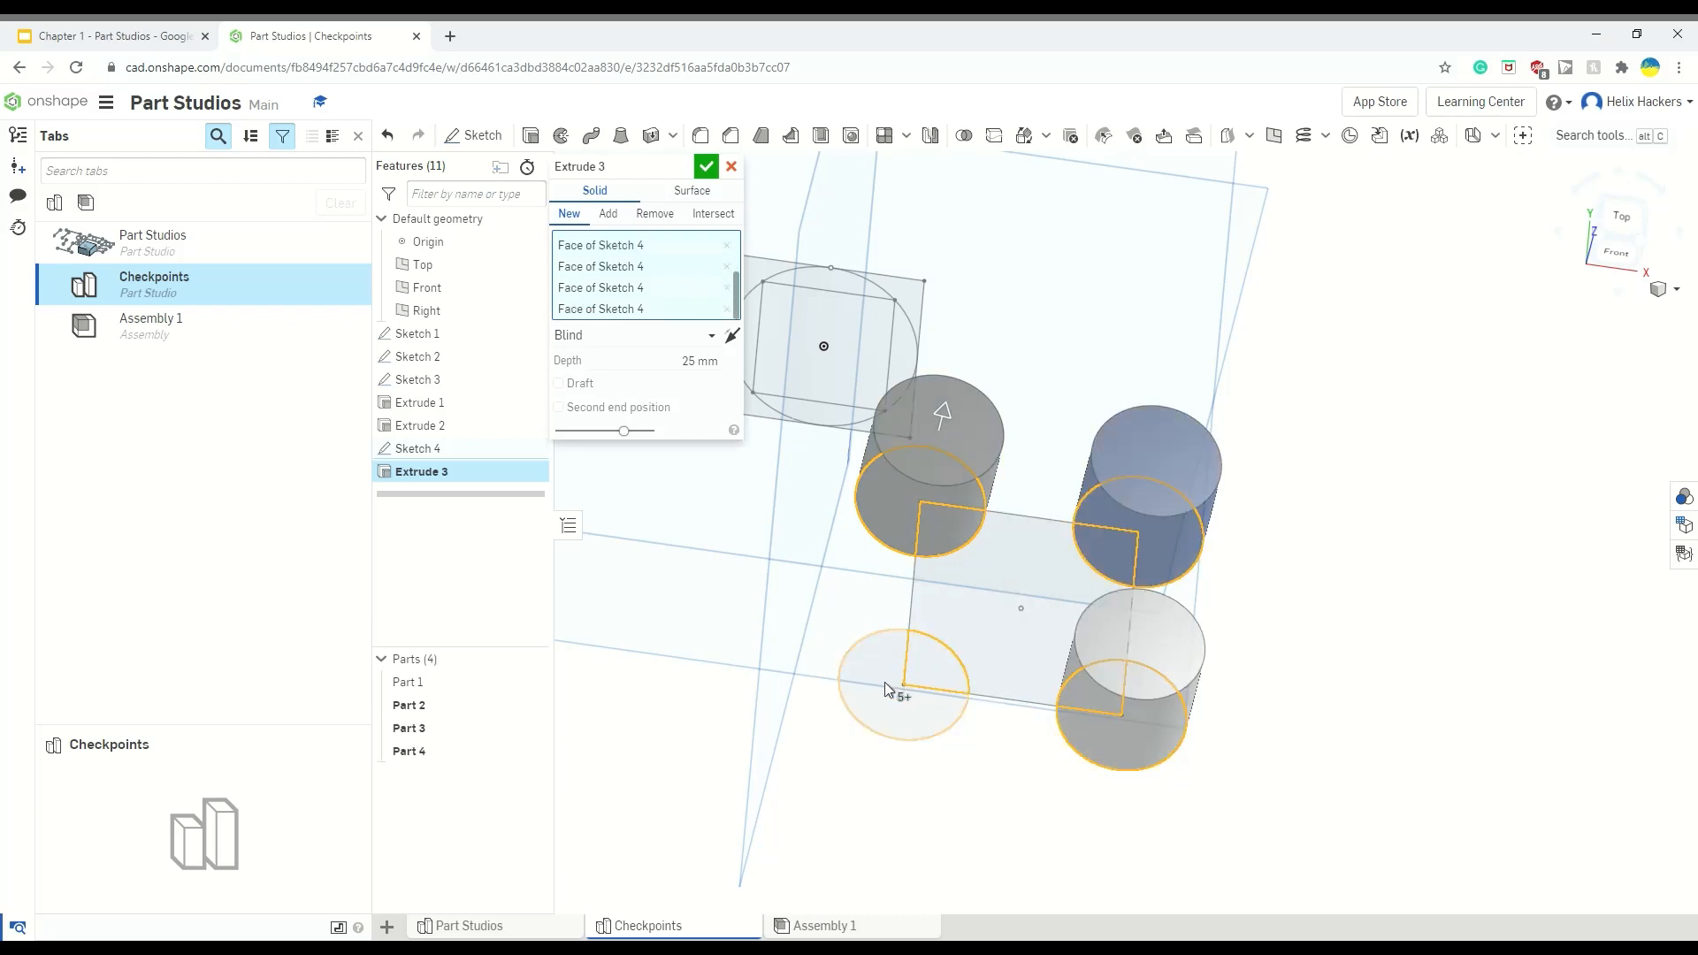
pyautogui.click(884, 682)
# Step: Set the extrusion depth of the four circles to 50 mm and complete the cylinders
pyautogui.click(703, 363)
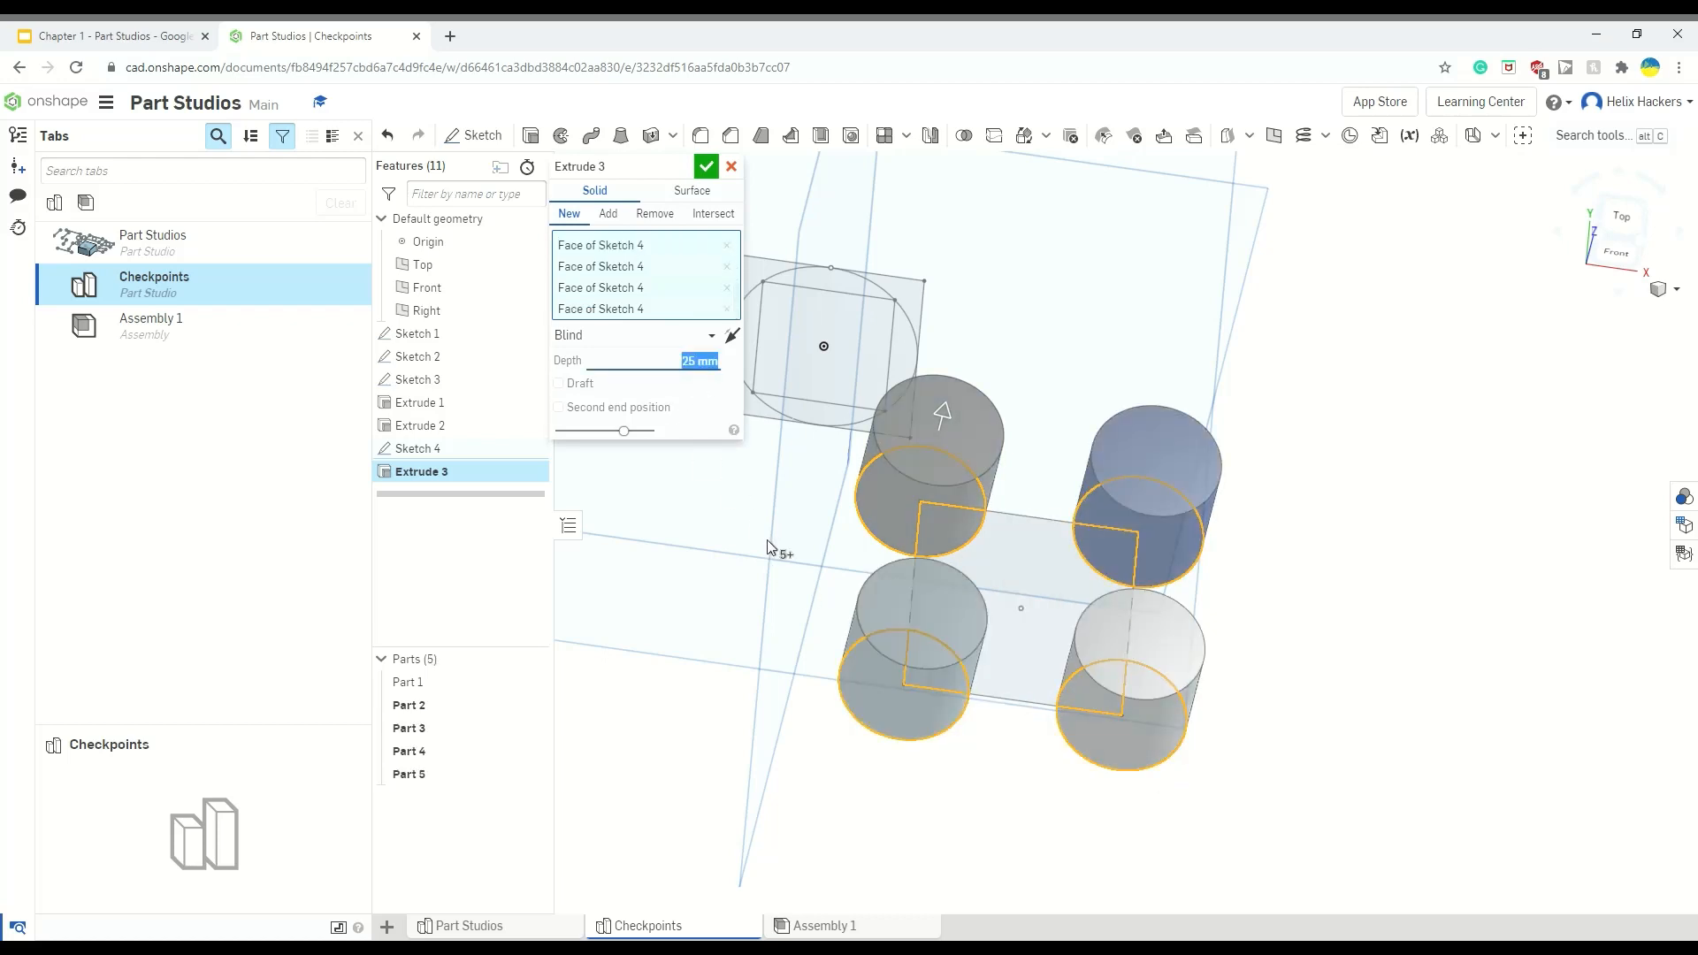
pyautogui.write('50')
pyautogui.press('Return')
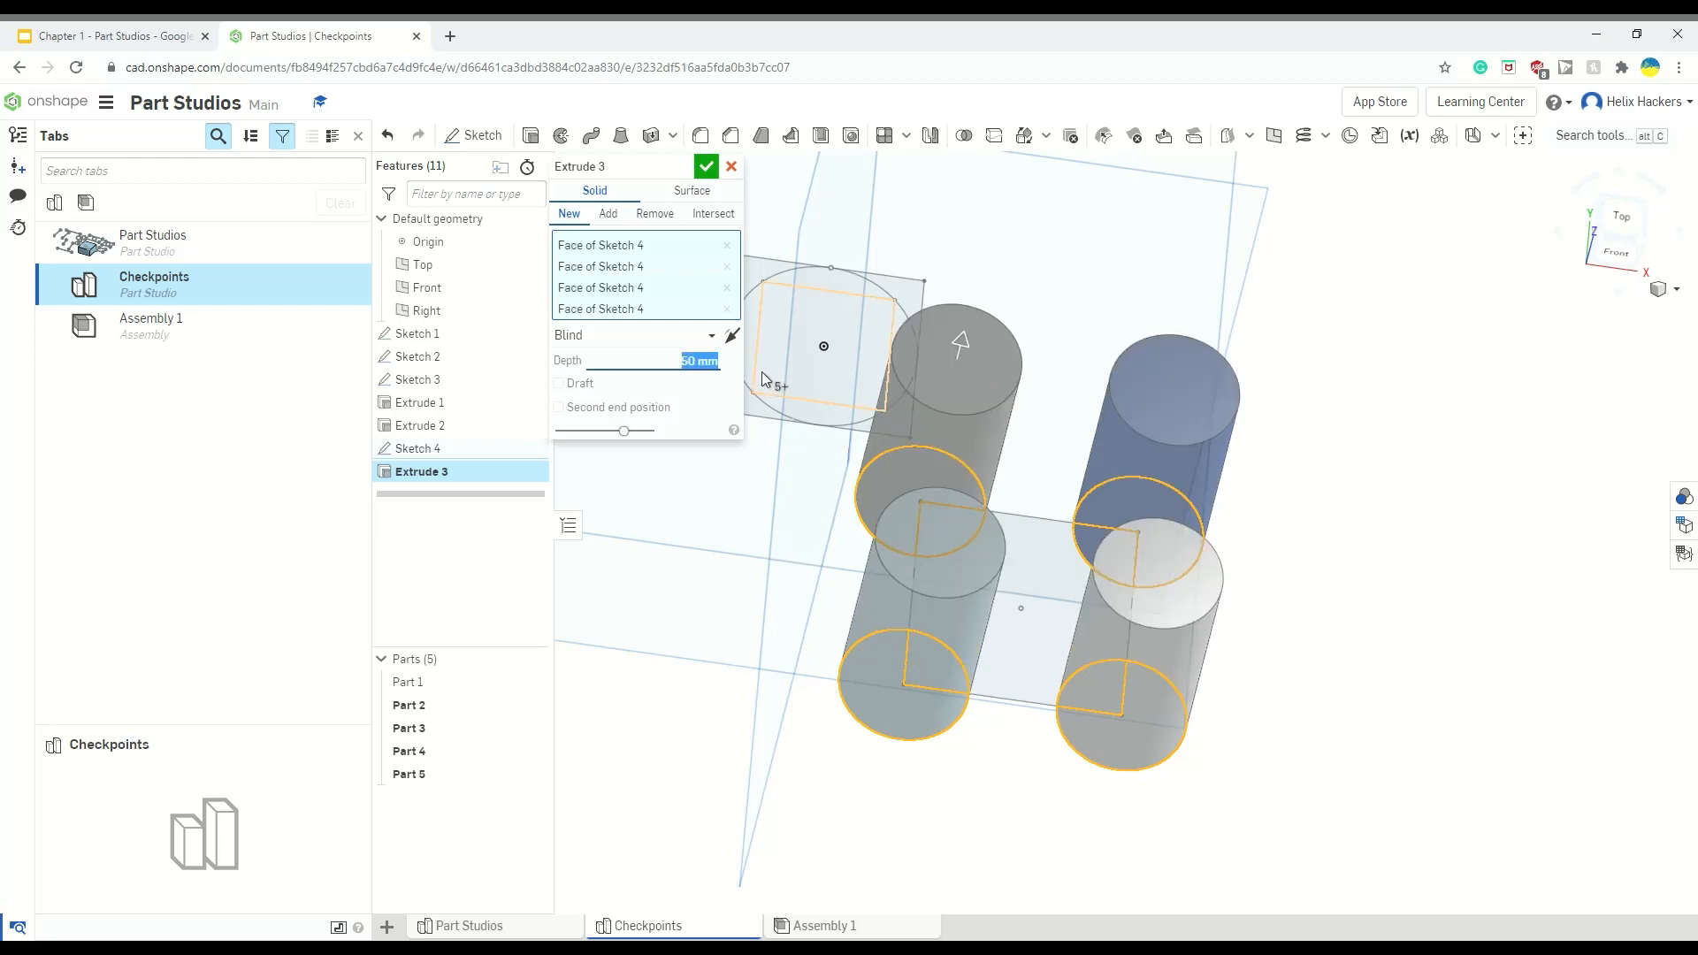
pyautogui.press('Return')
pyautogui.moveTo(1087, 539); pyautogui.dragTo(977, 447, button='right')
pyautogui.scroll(-3, 1019, 358)
pyautogui.click(705, 166)
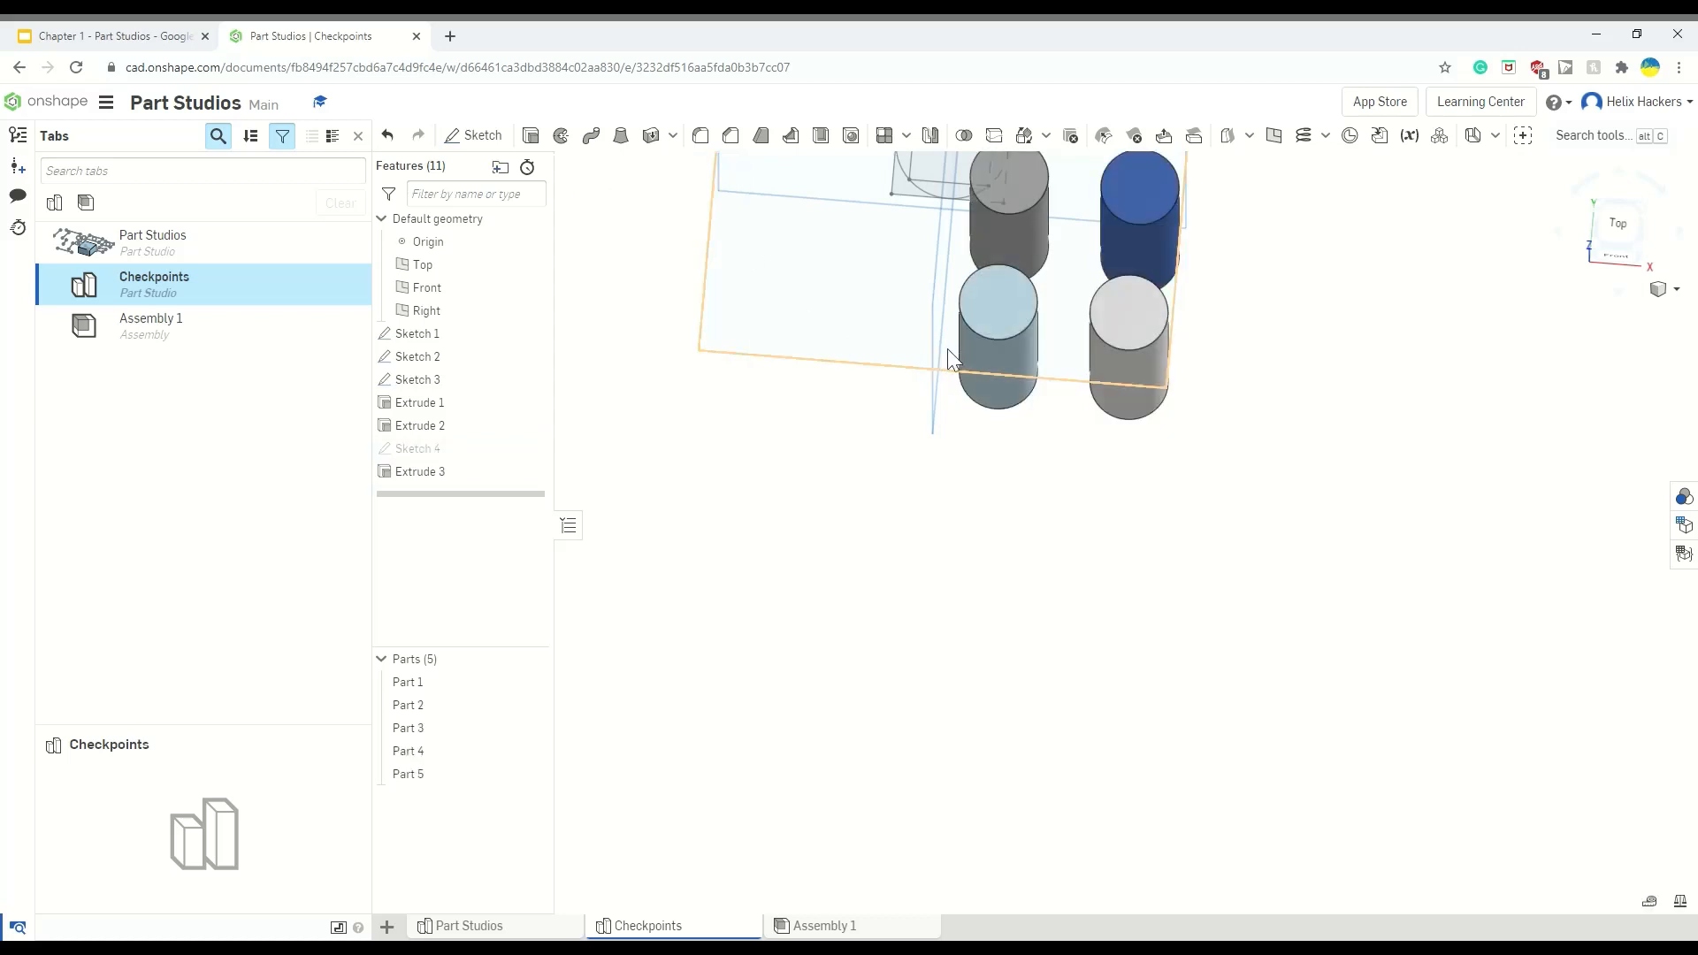
# Step: Show the hidden four-circle sketch again and view the cylinders from their sketched end faces
pyautogui.moveTo(972, 352); pyautogui.dragTo(994, 236, button='right')
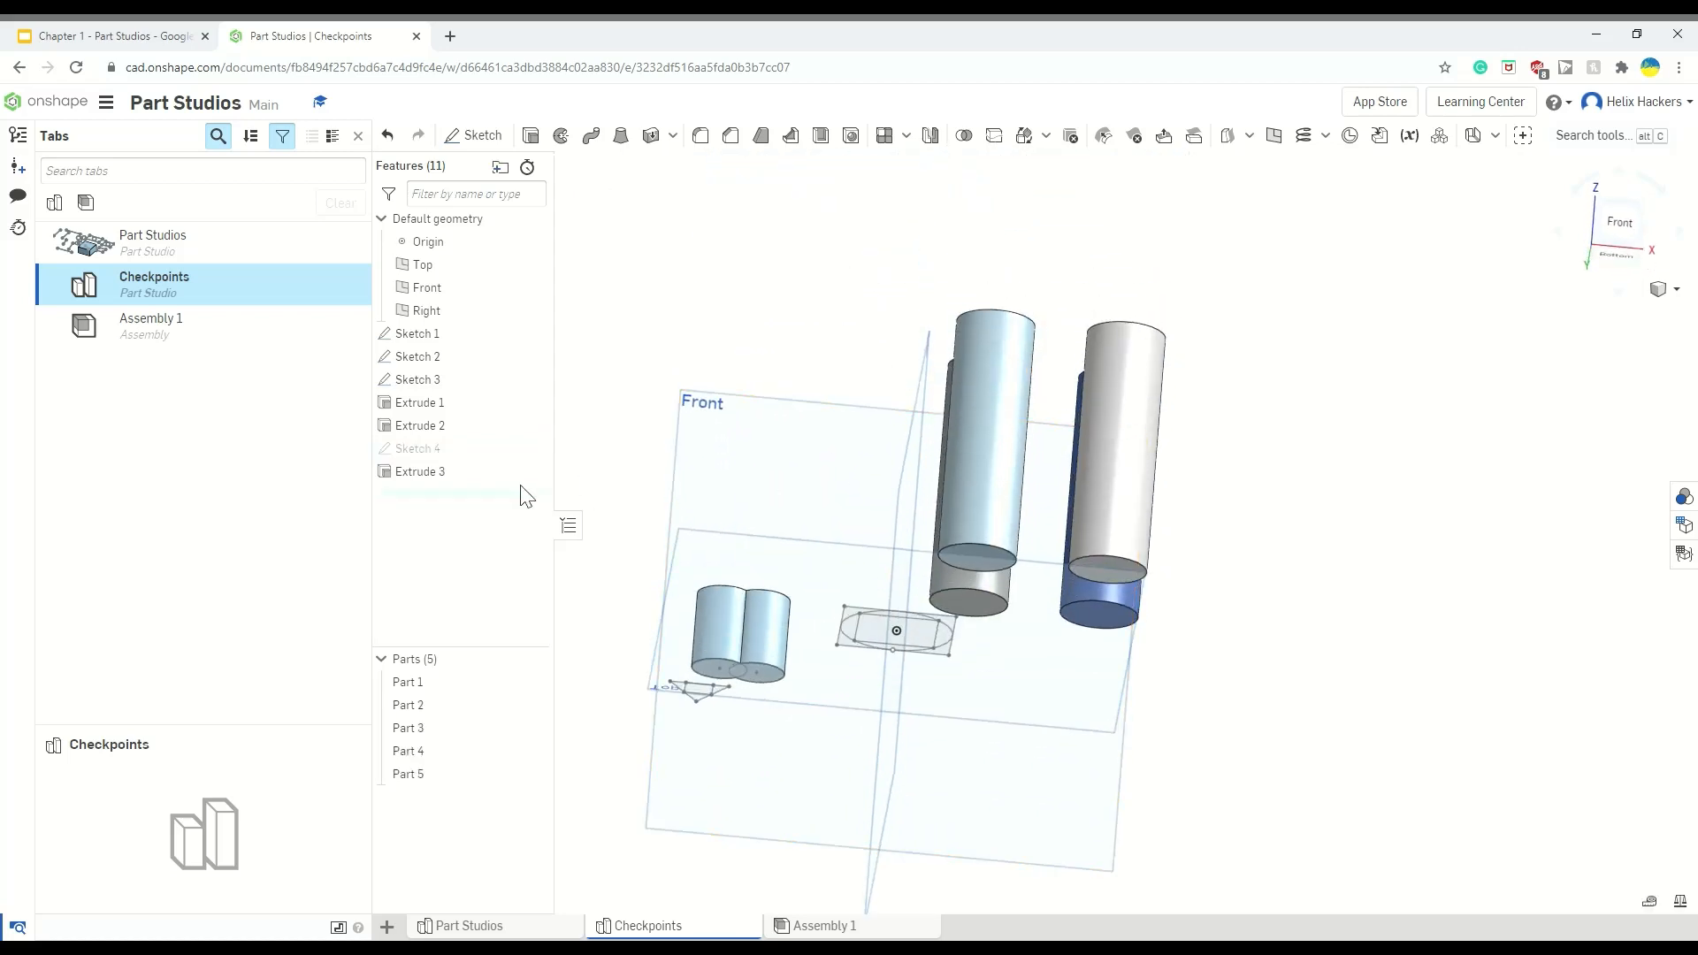
pyautogui.click(531, 448)
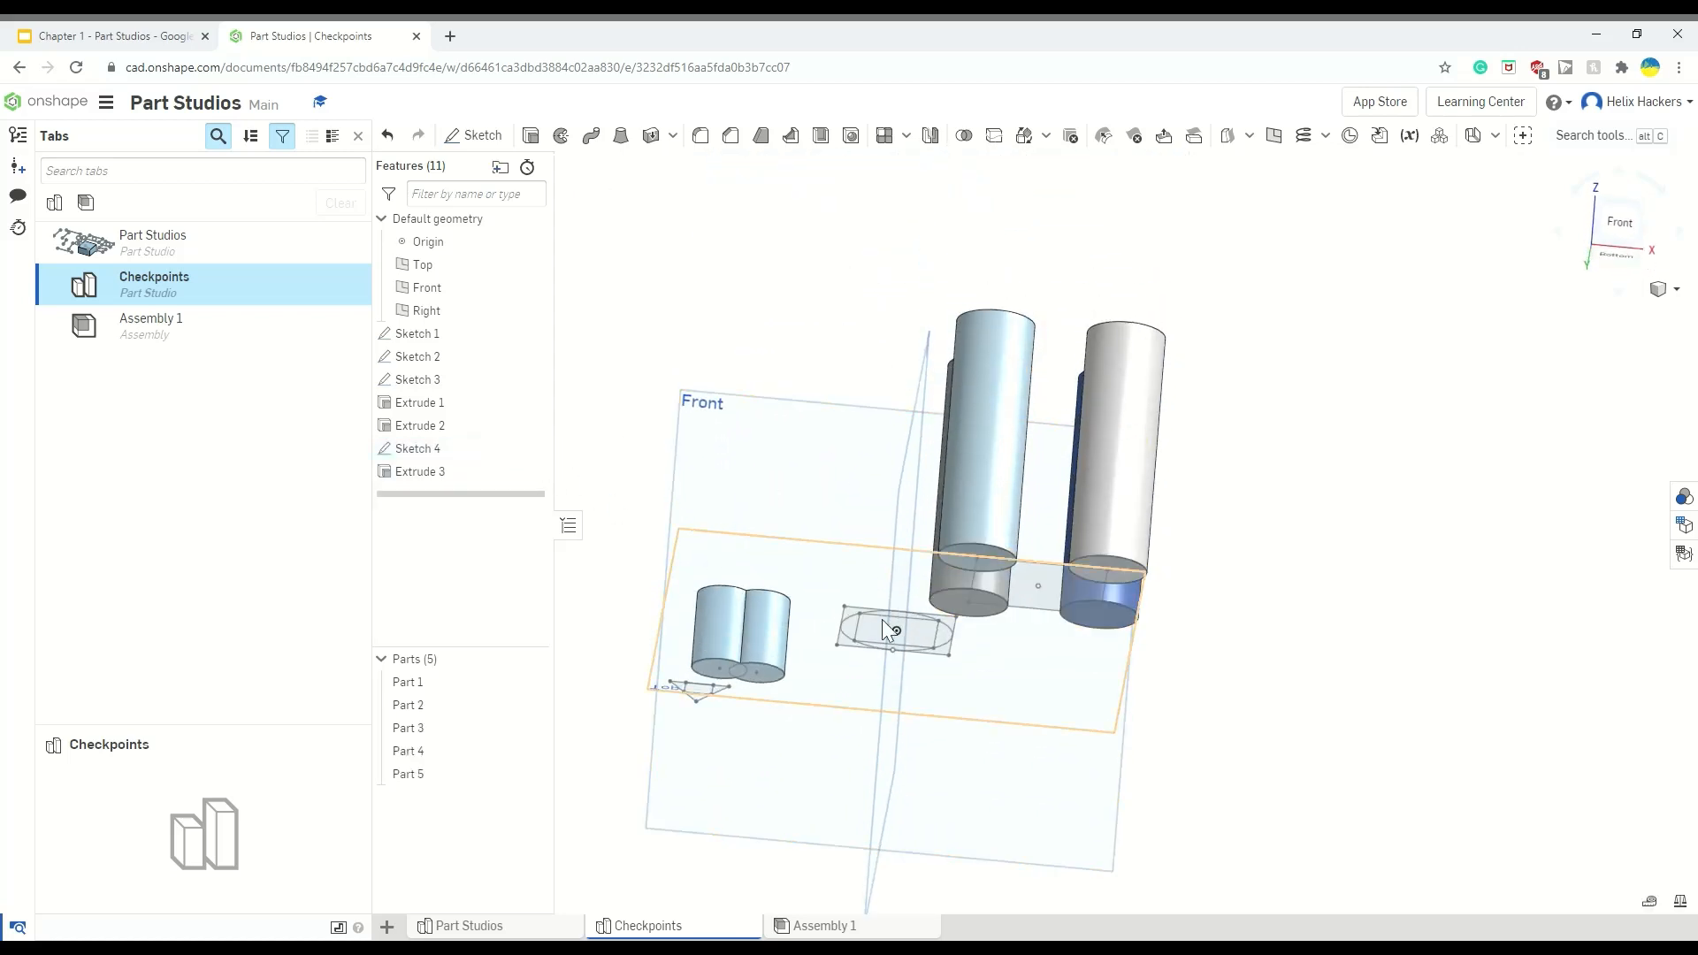
pyautogui.moveTo(883, 619)
pyautogui.mouseDown(button='right')
pyautogui.moveTo(964, 582)
pyautogui.moveTo(957, 523)
pyautogui.moveTo(985, 444)
pyautogui.mouseUp(button='right')
pyautogui.scroll(3, 981, 438)
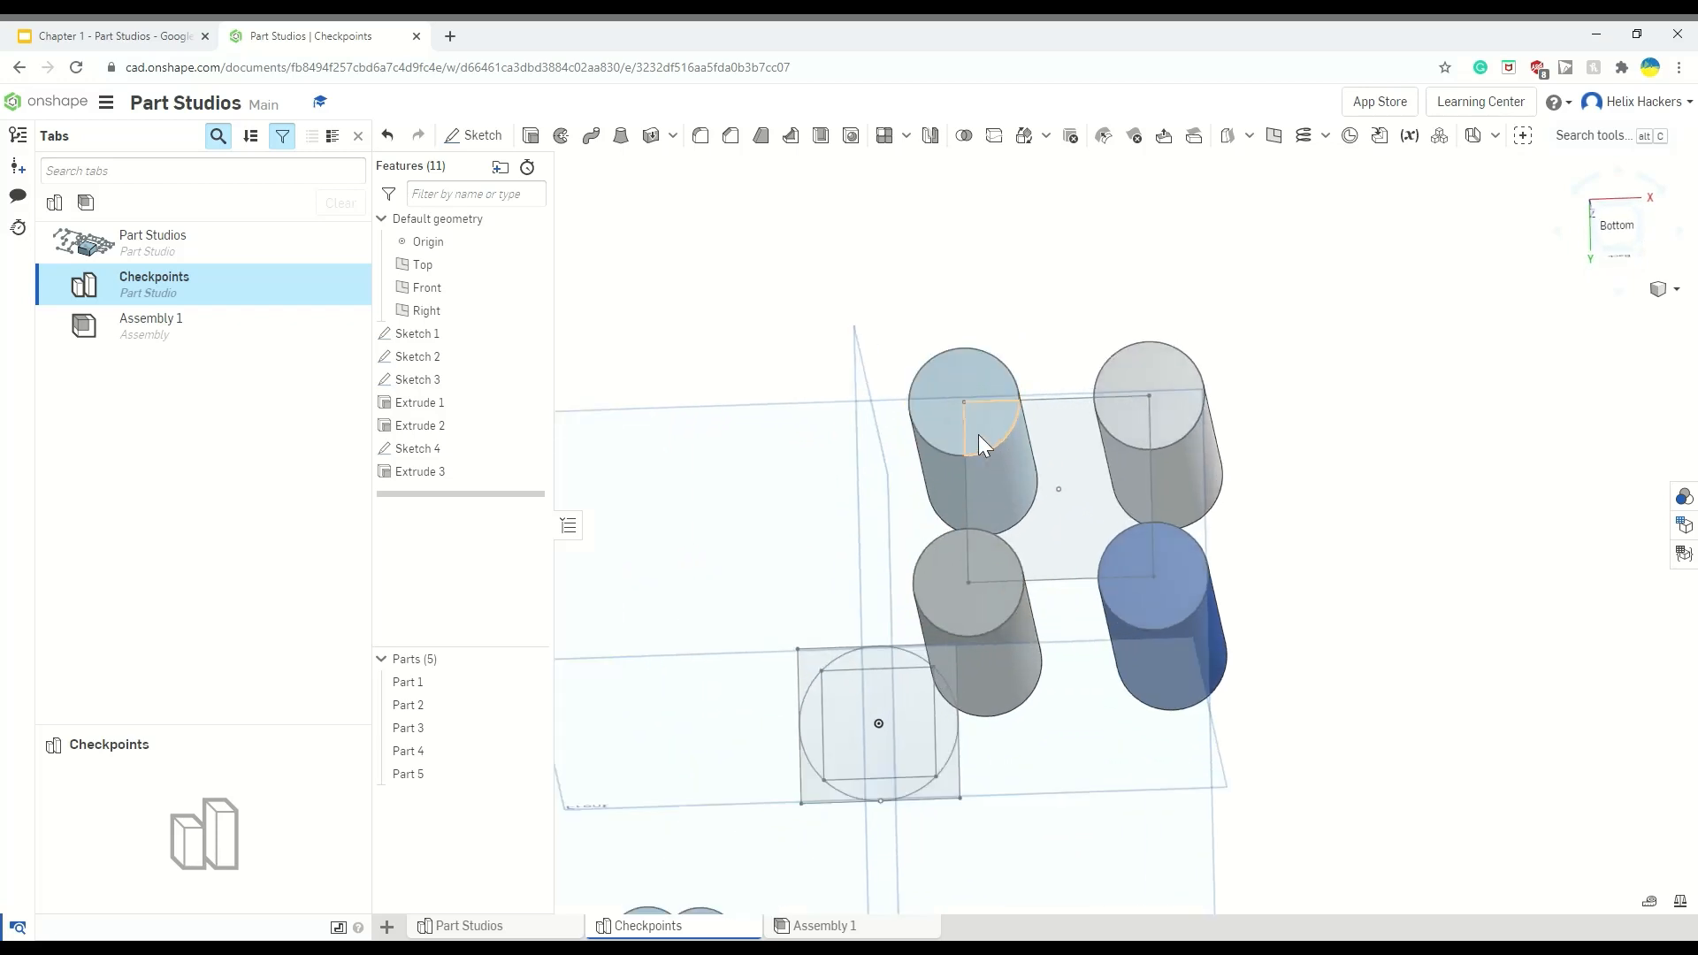
pyautogui.click(1136, 413)
pyautogui.click(1076, 422)
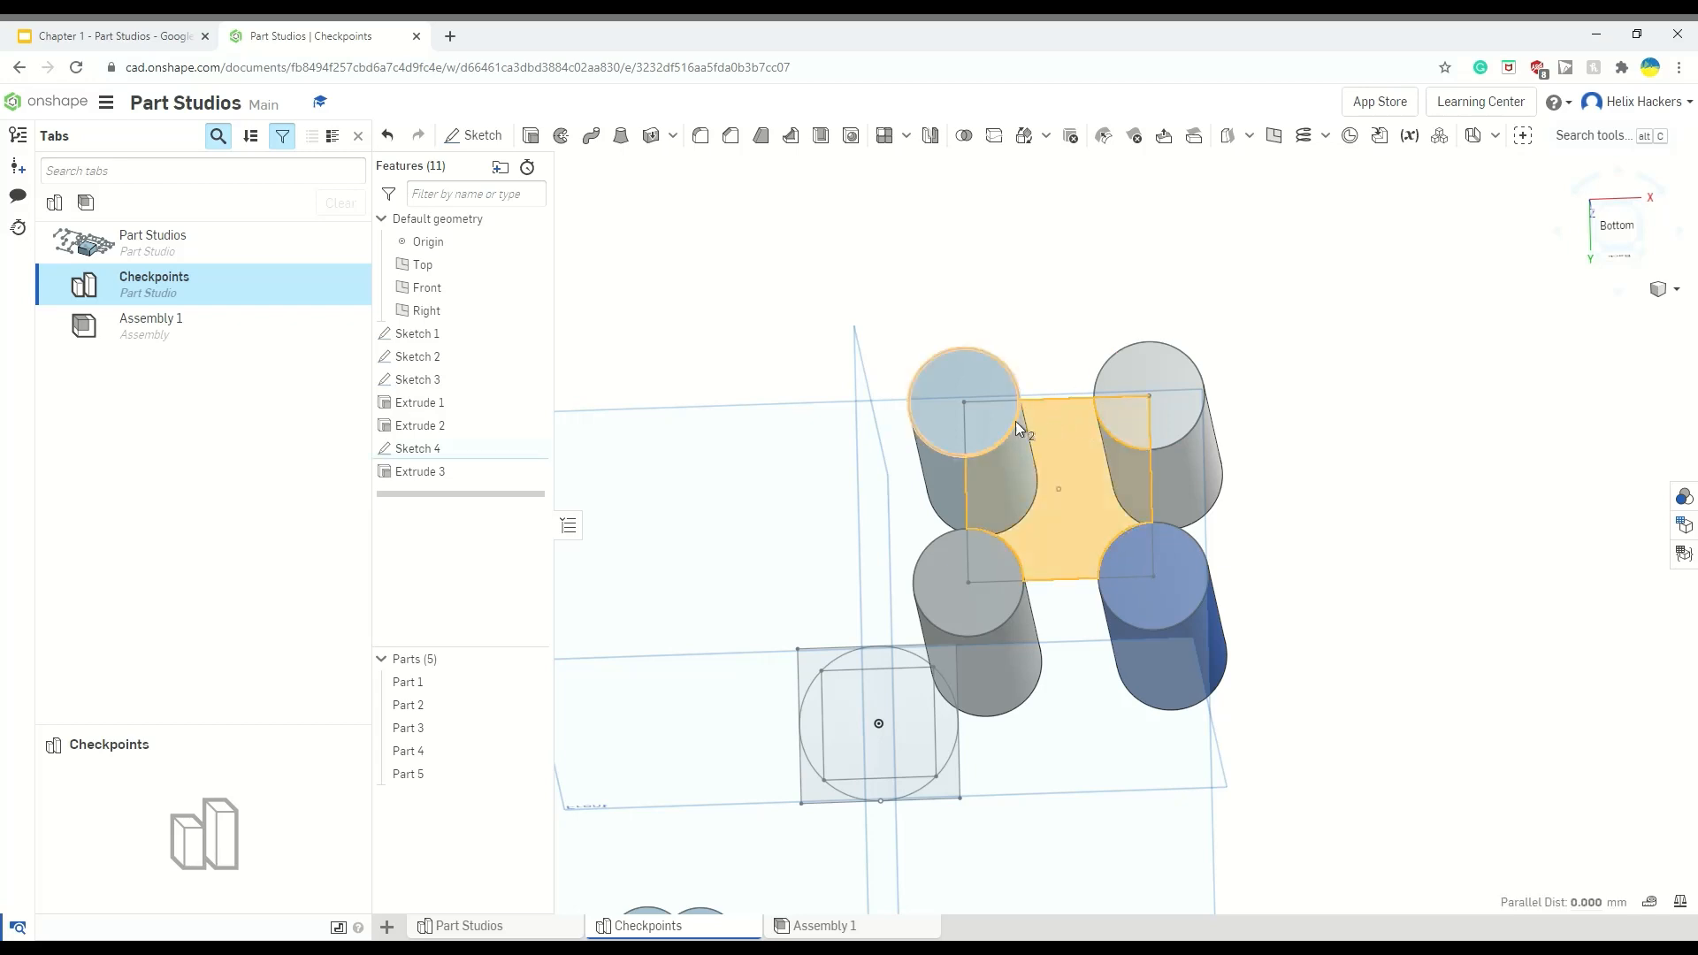
pyautogui.click(793, 313)
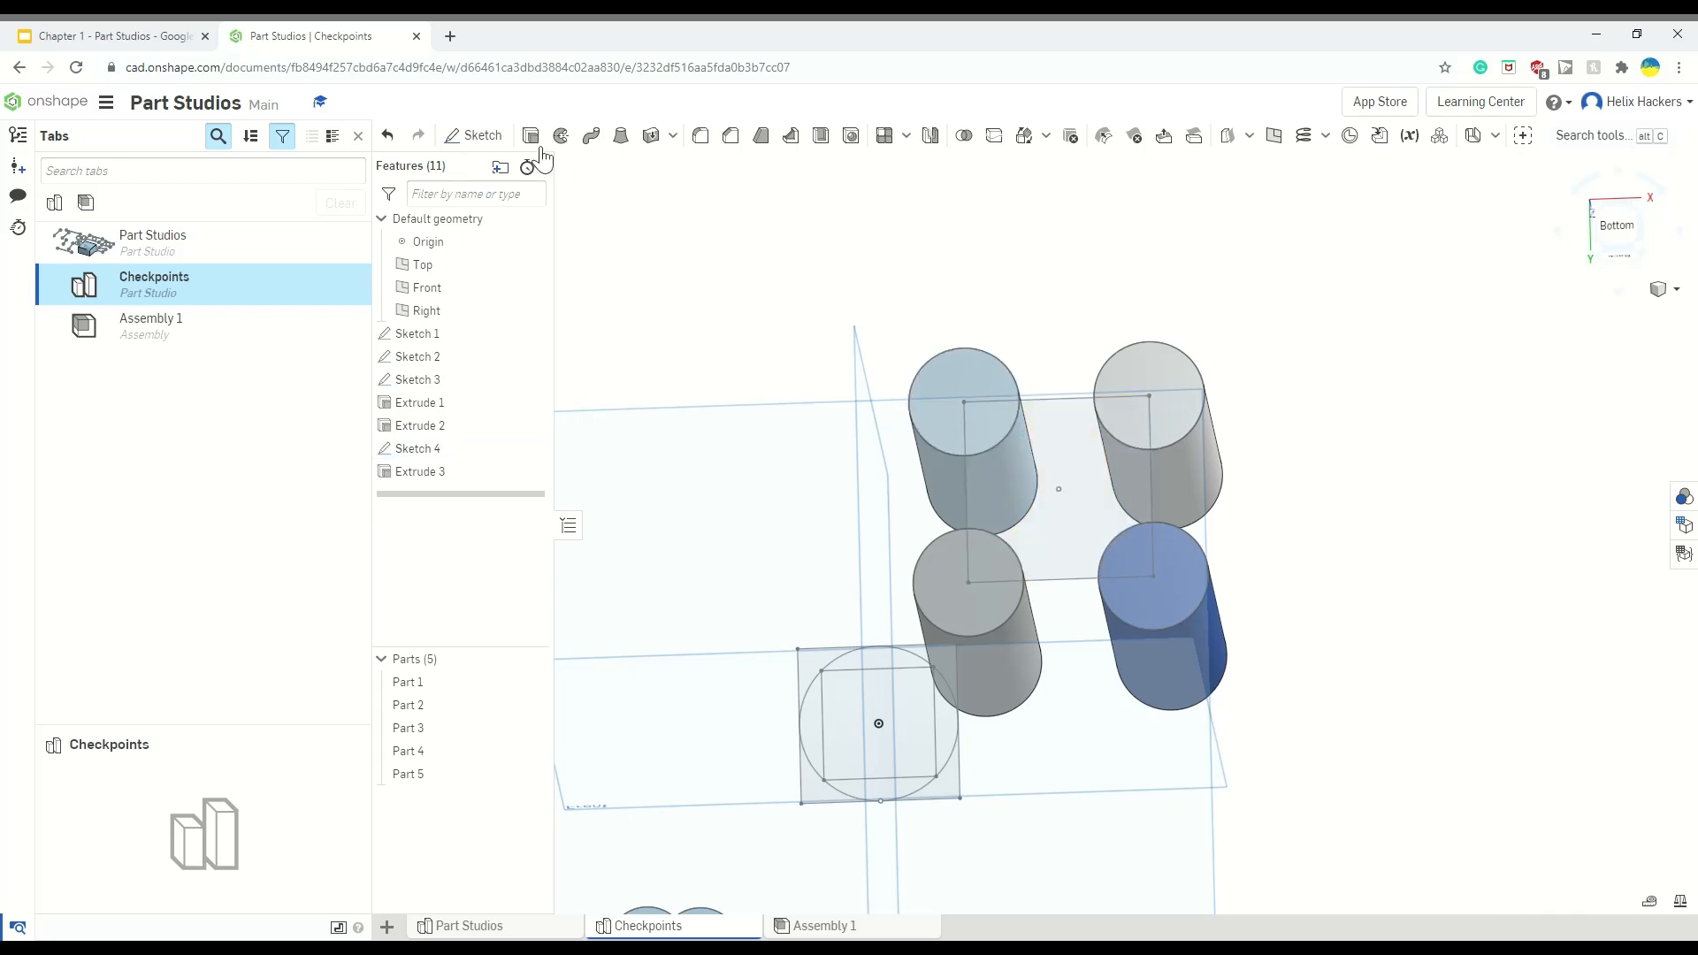
# Step: Extrude all five regions of the square between the cylinder centres 25 mm as a new solid, reversed to extend away from the cylinders
pyautogui.click(531, 135)
pyautogui.click(1068, 448)
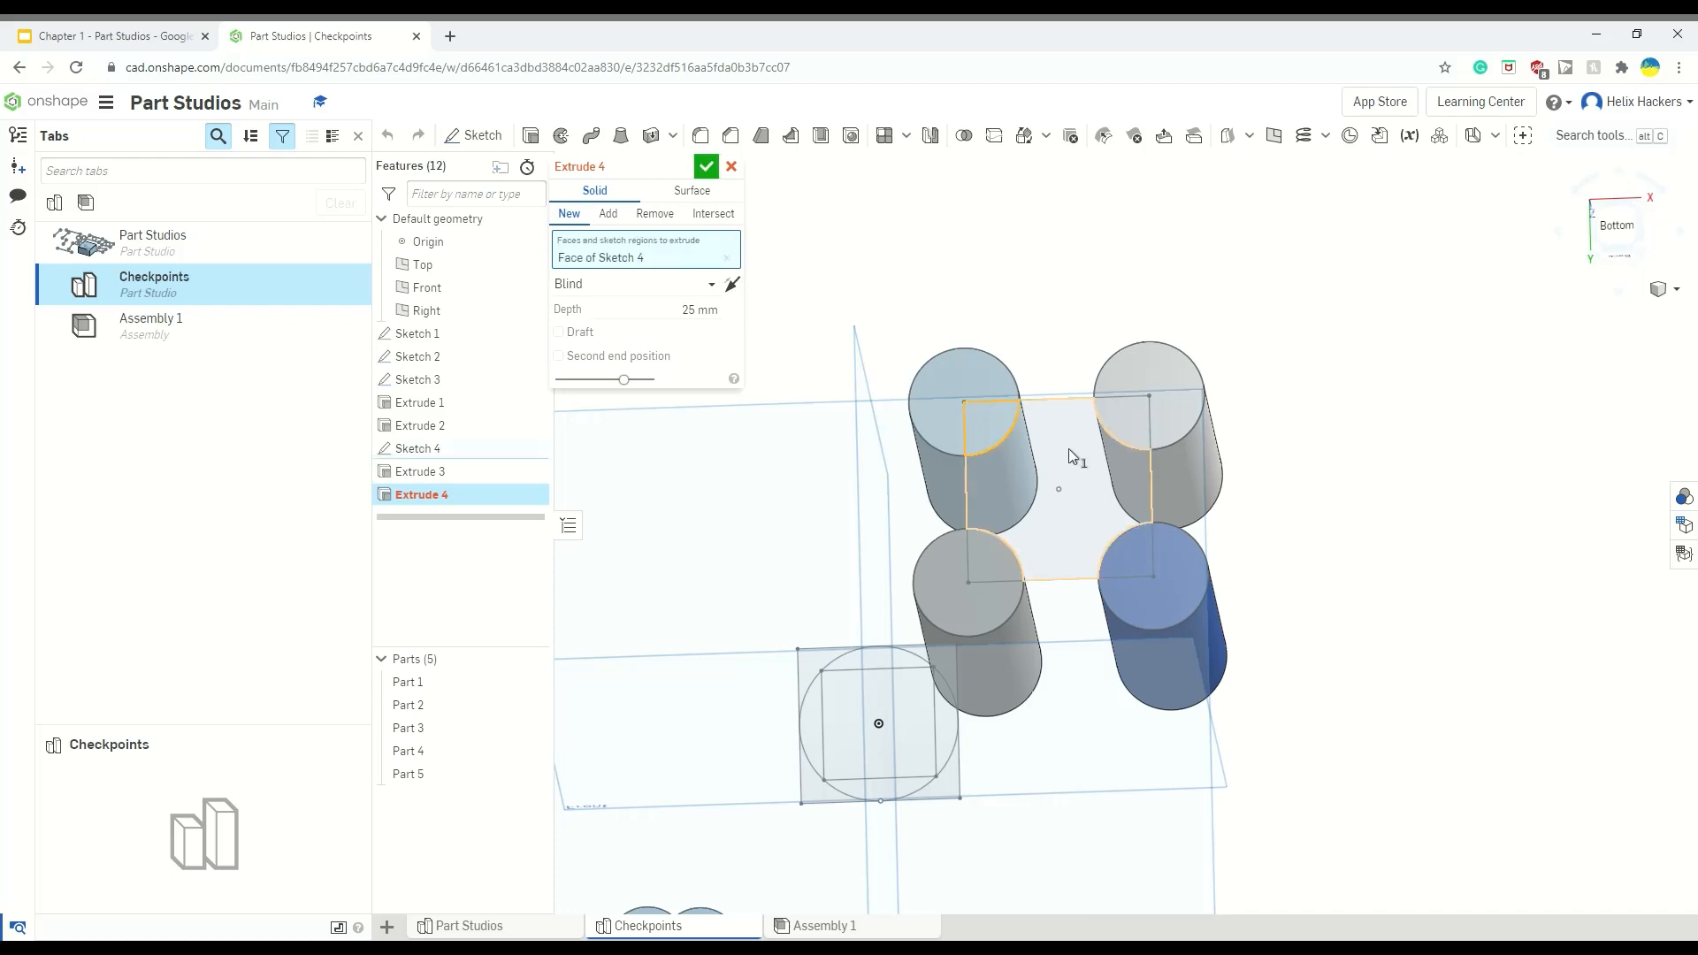
pyautogui.click(987, 425)
pyautogui.click(1125, 421)
pyautogui.click(1135, 557)
pyautogui.click(1015, 561)
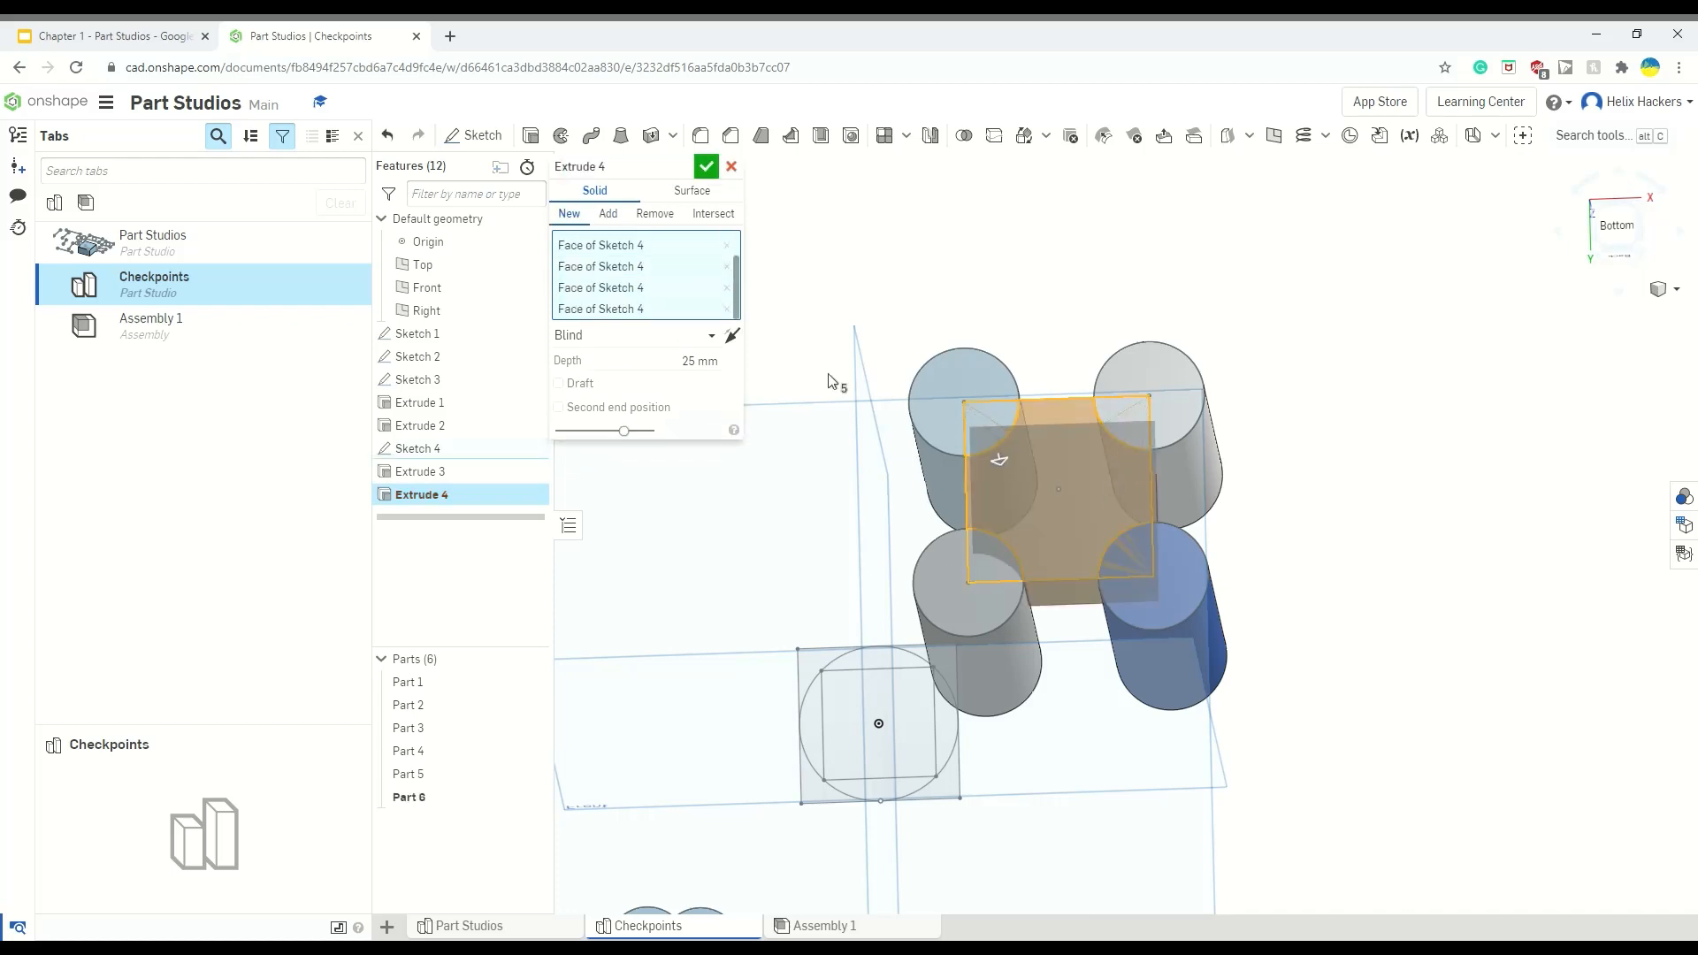
pyautogui.moveTo(1008, 581); pyautogui.dragTo(766, 318, button='right')
pyautogui.click(732, 336)
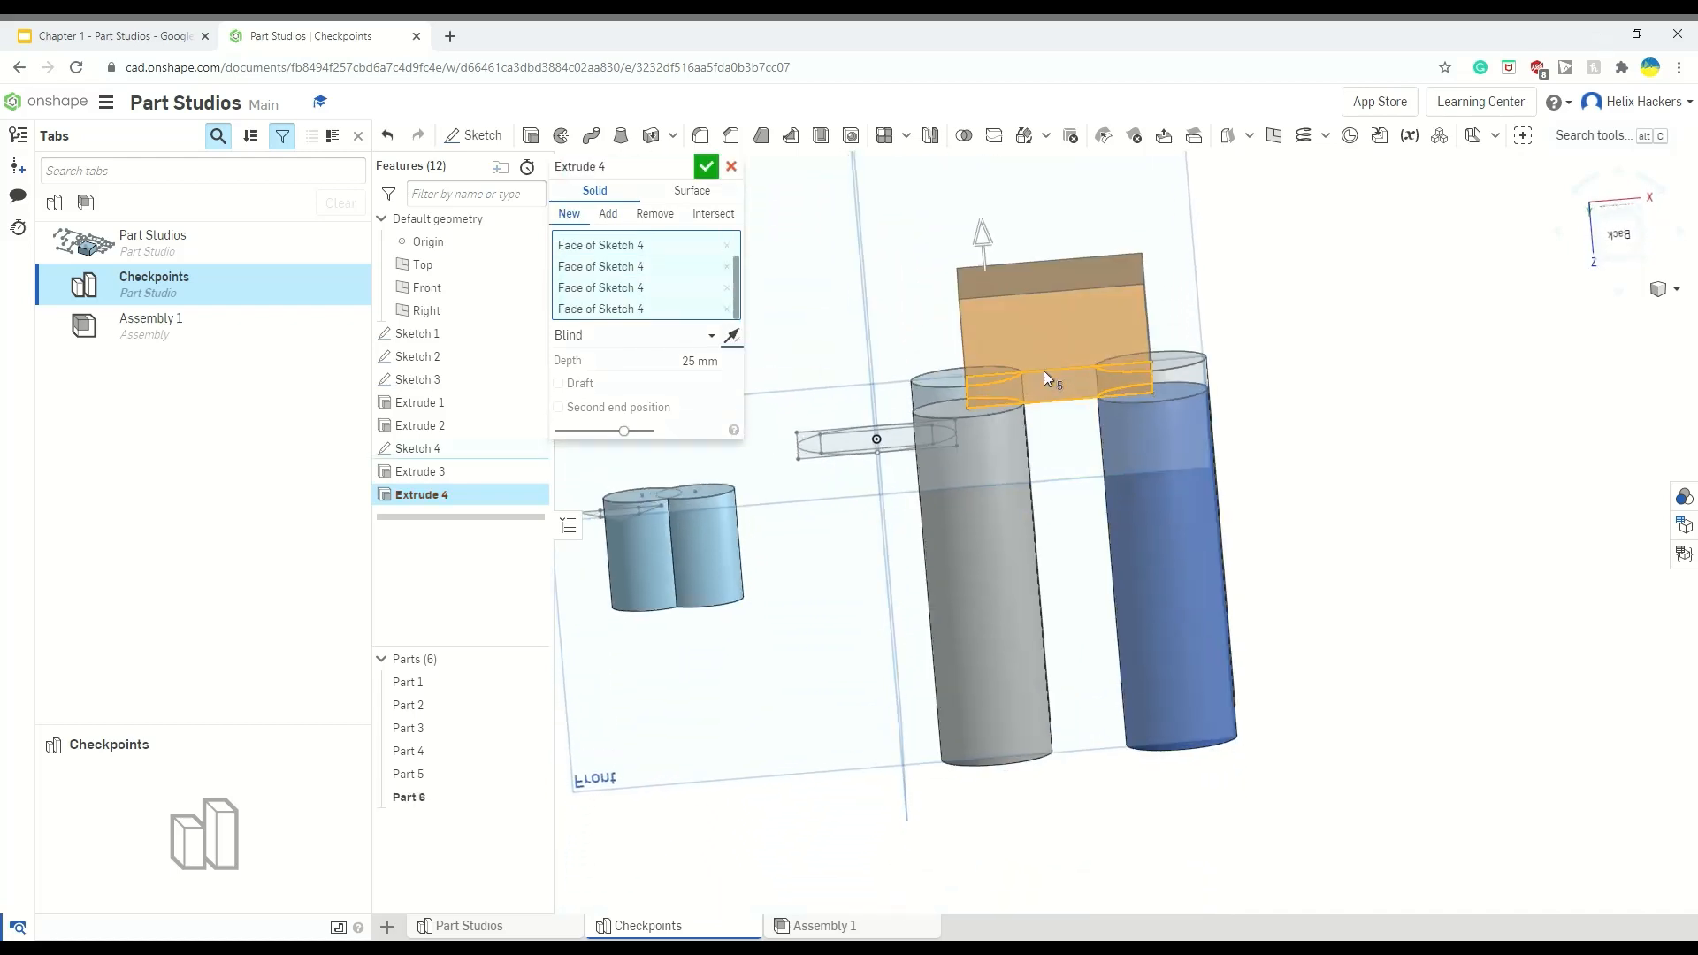
pyautogui.moveTo(1044, 369)
pyautogui.mouseDown(button='right')
pyautogui.moveTo(1084, 538)
pyautogui.moveTo(997, 512)
pyautogui.mouseUp(button='right')
pyautogui.click(706, 167)
pyautogui.moveTo(1149, 697)
pyautogui.mouseDown(button='right')
pyautogui.moveTo(1174, 751)
pyautogui.moveTo(1110, 470)
pyautogui.moveTo(1112, 555)
pyautogui.mouseUp(button='right')
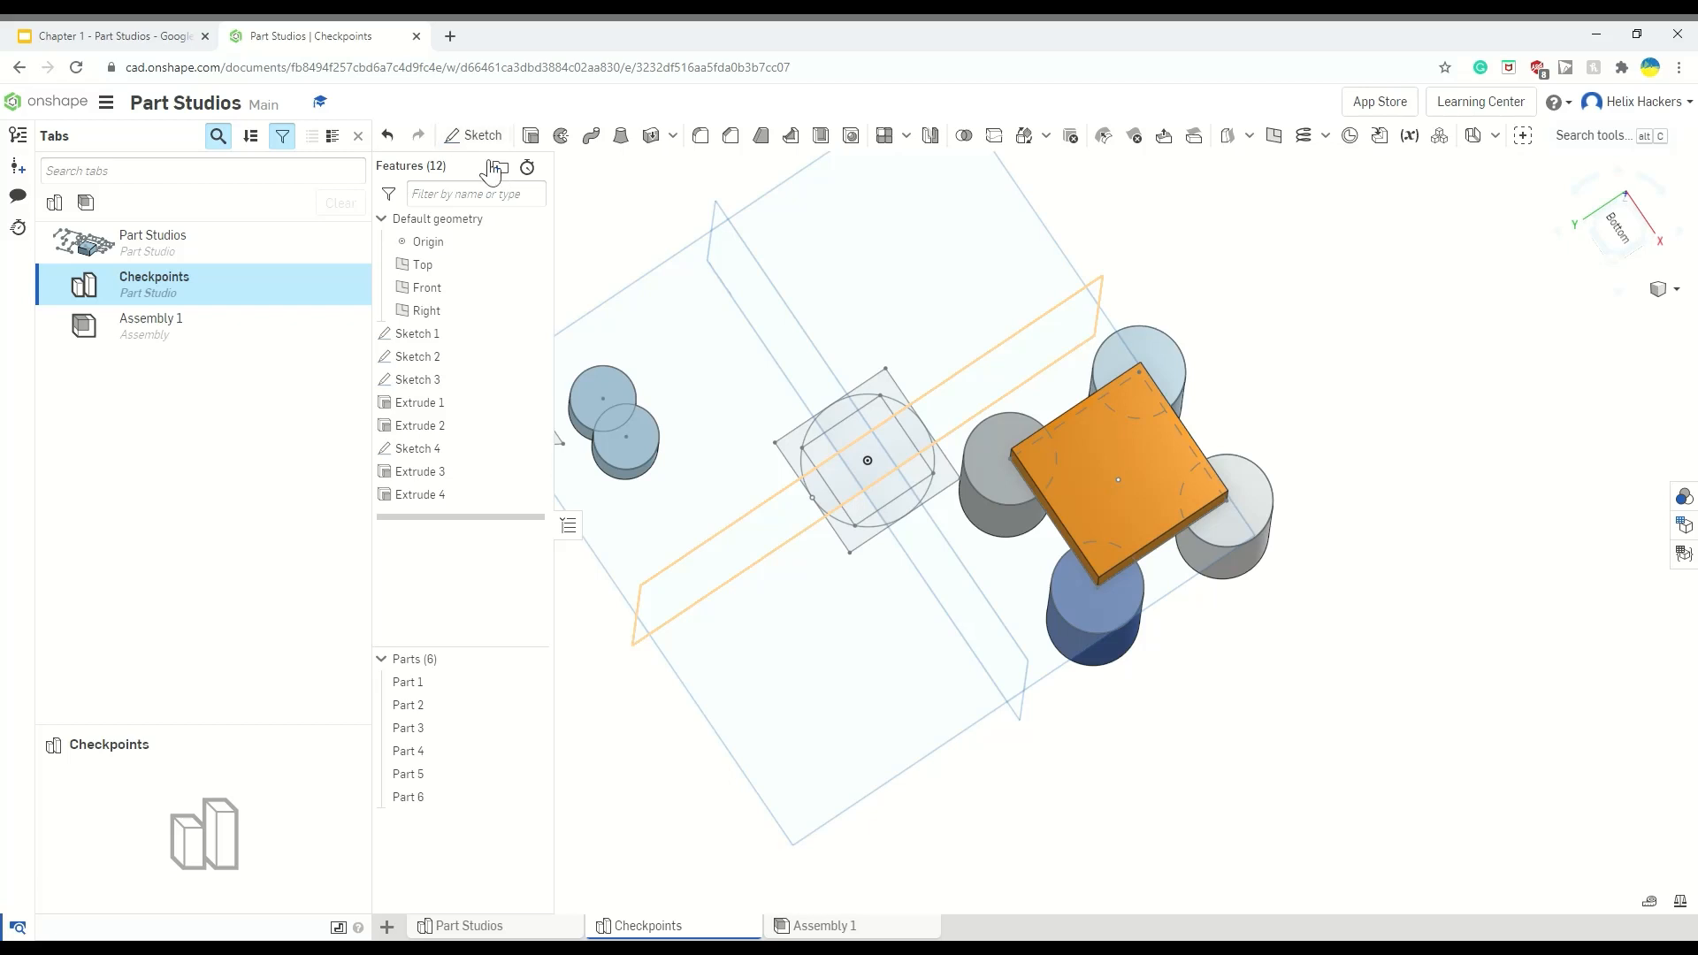
# Step: Start a new sketch on the square prism's outer face, clearing the sketch plane choice once and picking that face again
pyautogui.hotkey('shift', 's')
pyautogui.click(1101, 448)
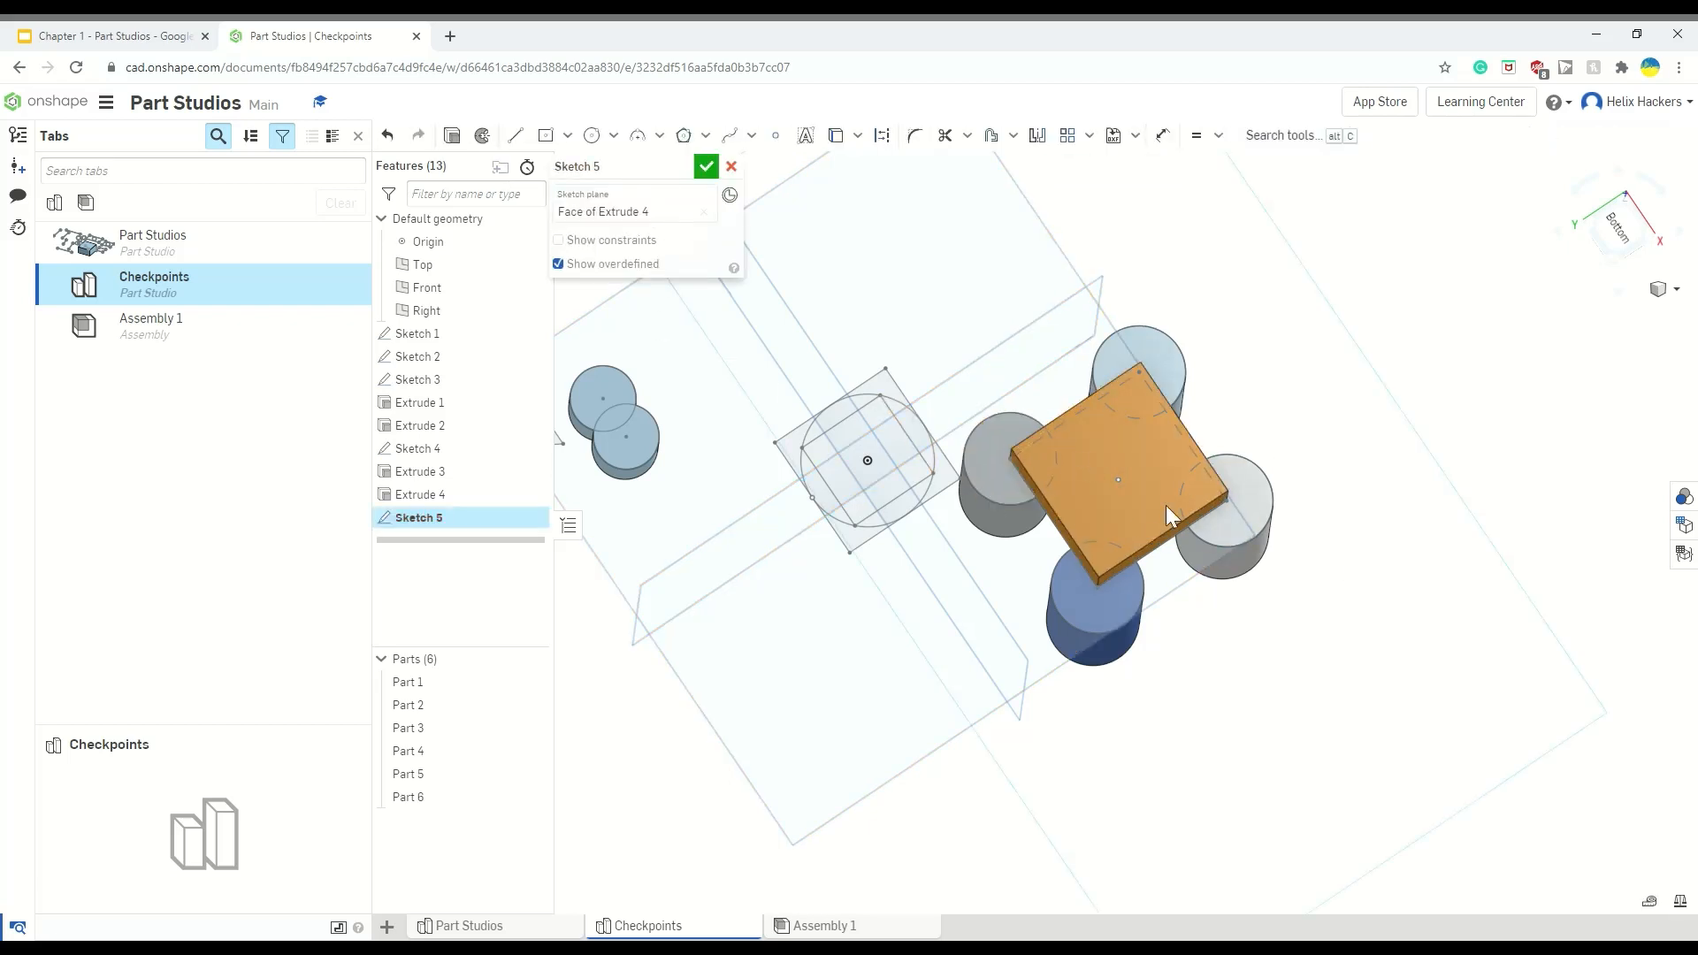
pyautogui.moveTo(1166, 506); pyautogui.dragTo(1242, 503, button='right')
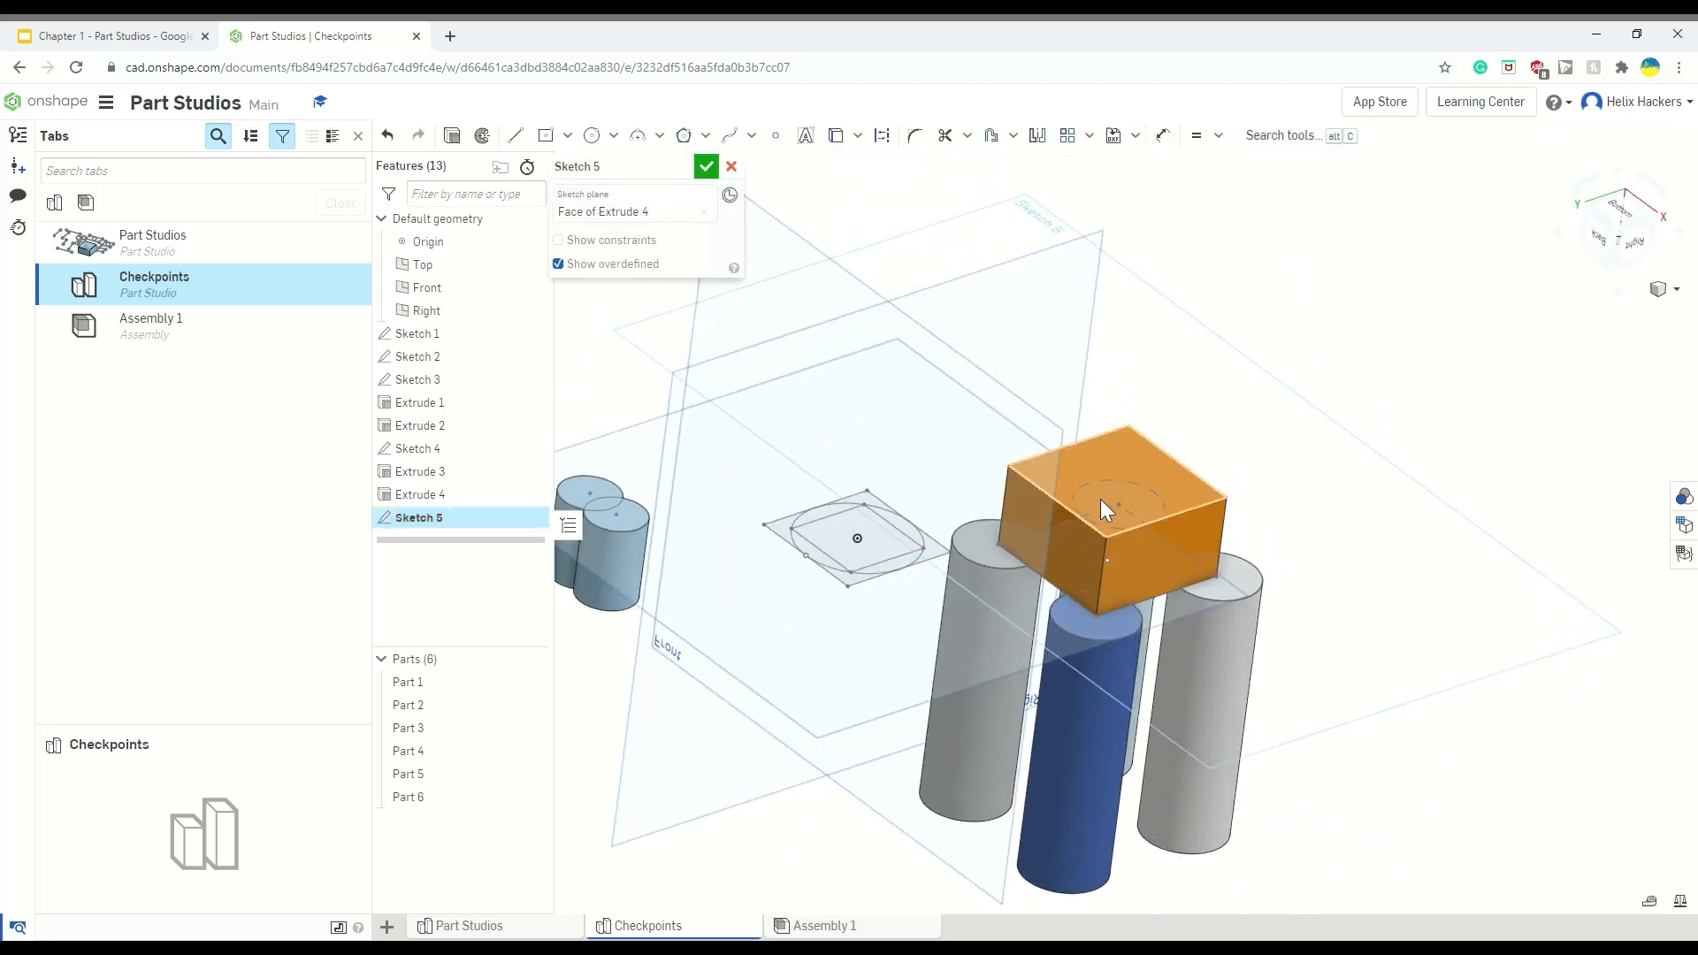
pyautogui.scroll(3, 1105, 521)
pyautogui.click(704, 211)
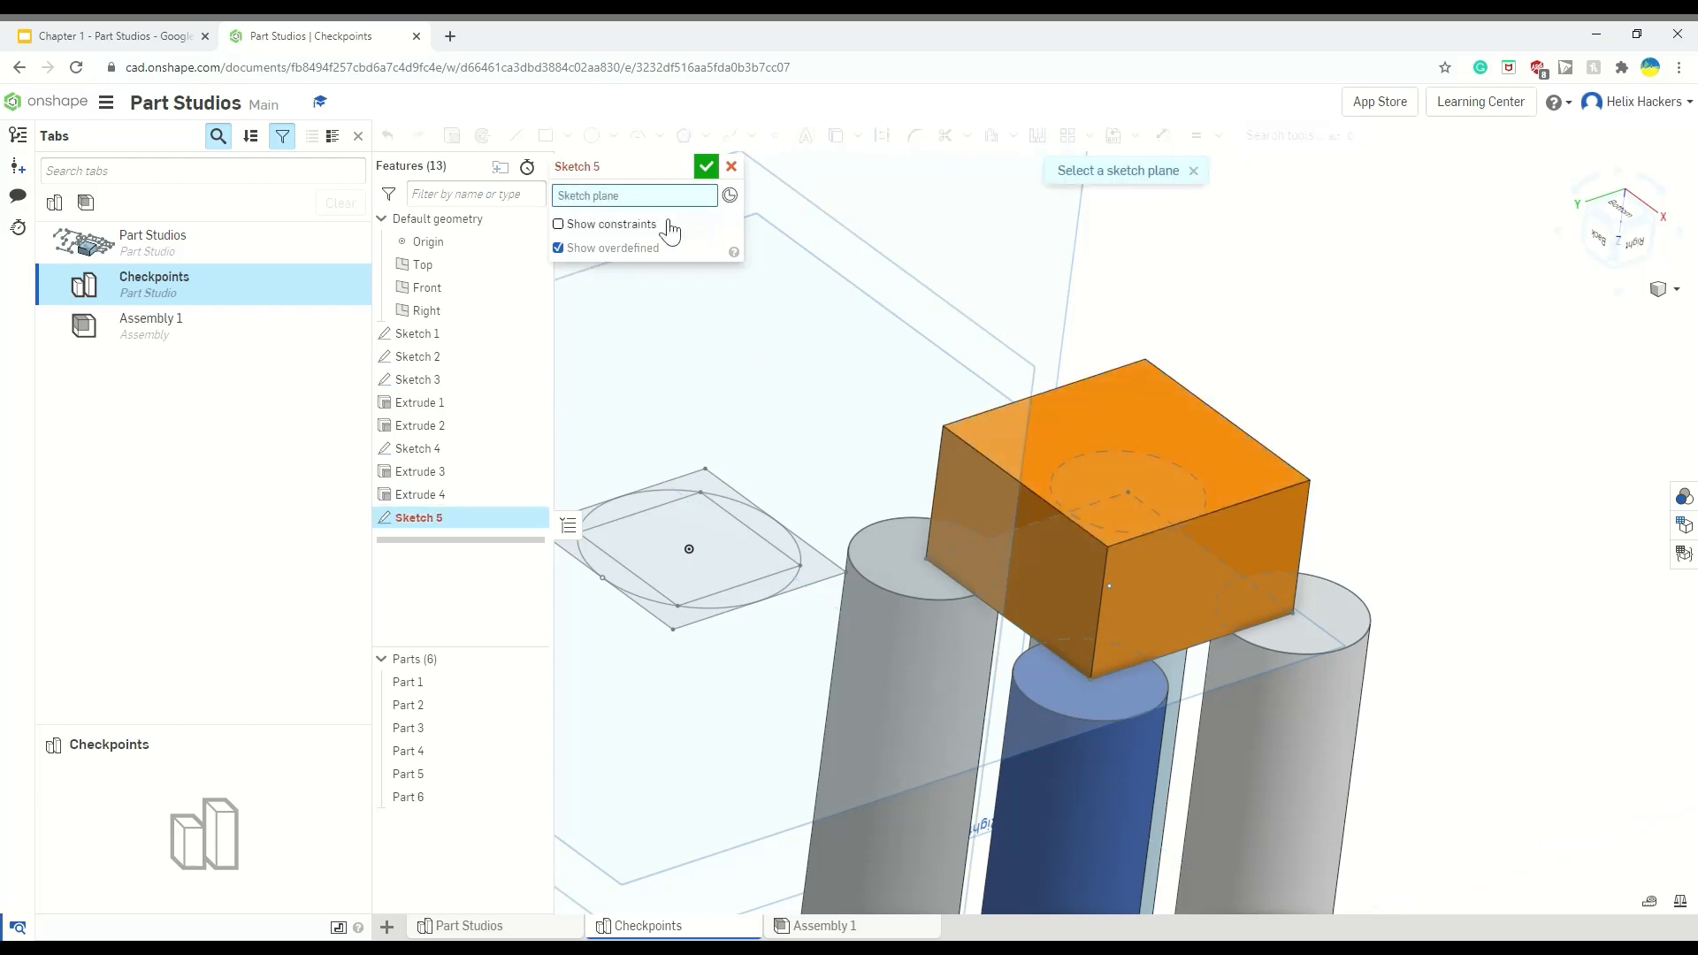
pyautogui.moveTo(1109, 442)
pyautogui.mouseDown(button='right')
pyautogui.moveTo(1106, 474)
pyautogui.moveTo(1100, 438)
pyautogui.mouseUp(button='right')
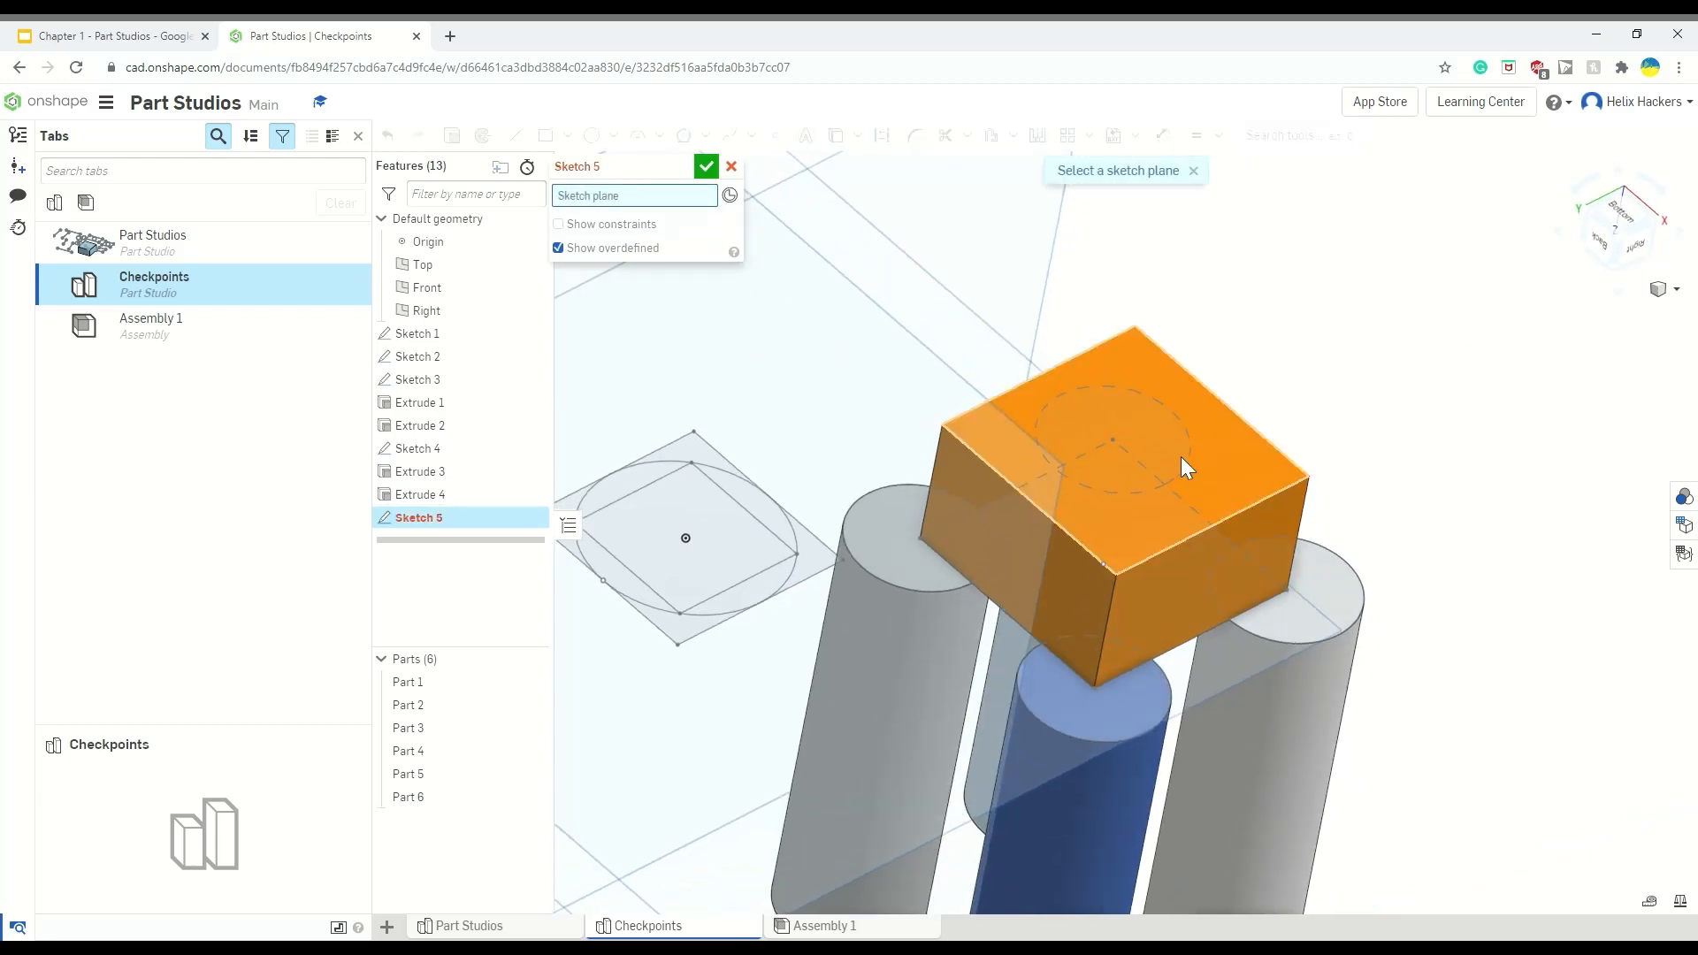
pyautogui.click(1107, 455)
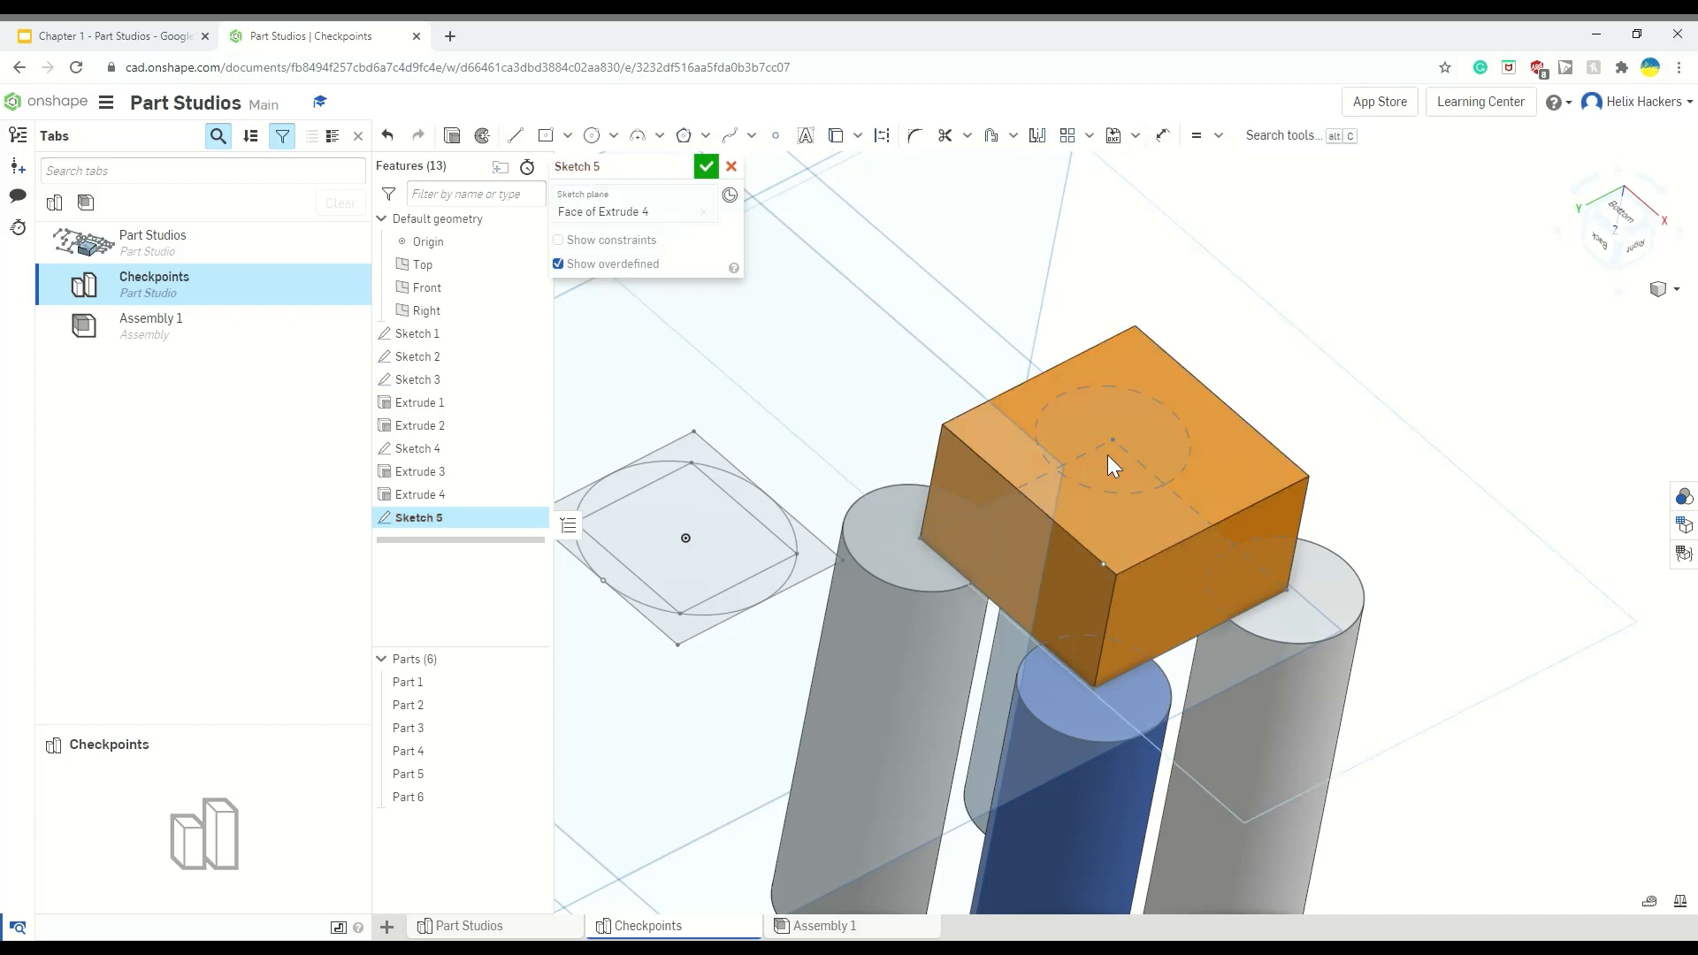
# Step: Sketch a circle on the prism's outer face, slightly off its centre and clear of the edges
pyautogui.scroll(-3, 1107, 455)
pyautogui.moveTo(826, 595)
pyautogui.mouseDown(button='right')
pyautogui.moveTo(770, 606)
pyautogui.moveTo(735, 640)
pyautogui.moveTo(1124, 566)
pyautogui.moveTo(1068, 565)
pyautogui.moveTo(1059, 533)
pyautogui.mouseUp(button='right')
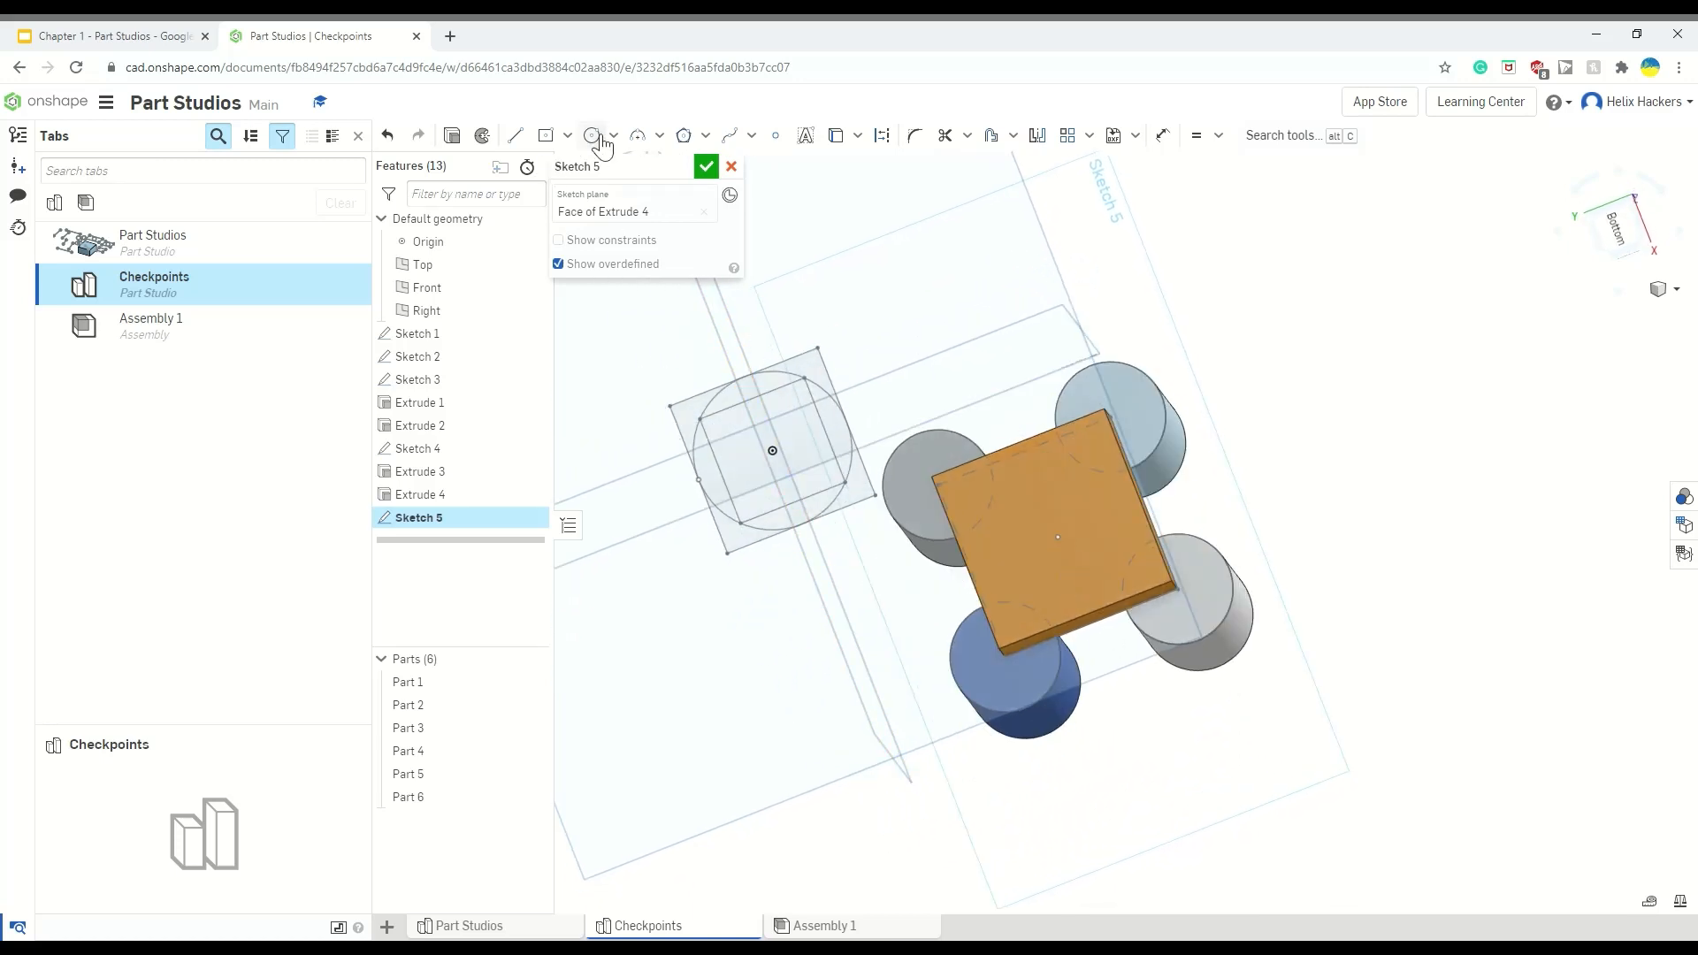
pyautogui.click(599, 138)
pyautogui.moveTo(1058, 544)
pyautogui.mouseDown(button='right')
pyautogui.moveTo(995, 448)
pyautogui.moveTo(1215, 611)
pyautogui.moveTo(1163, 721)
pyautogui.moveTo(1228, 807)
pyautogui.moveTo(1208, 666)
pyautogui.moveTo(1144, 694)
pyautogui.moveTo(1194, 681)
pyautogui.mouseUp(button='right')
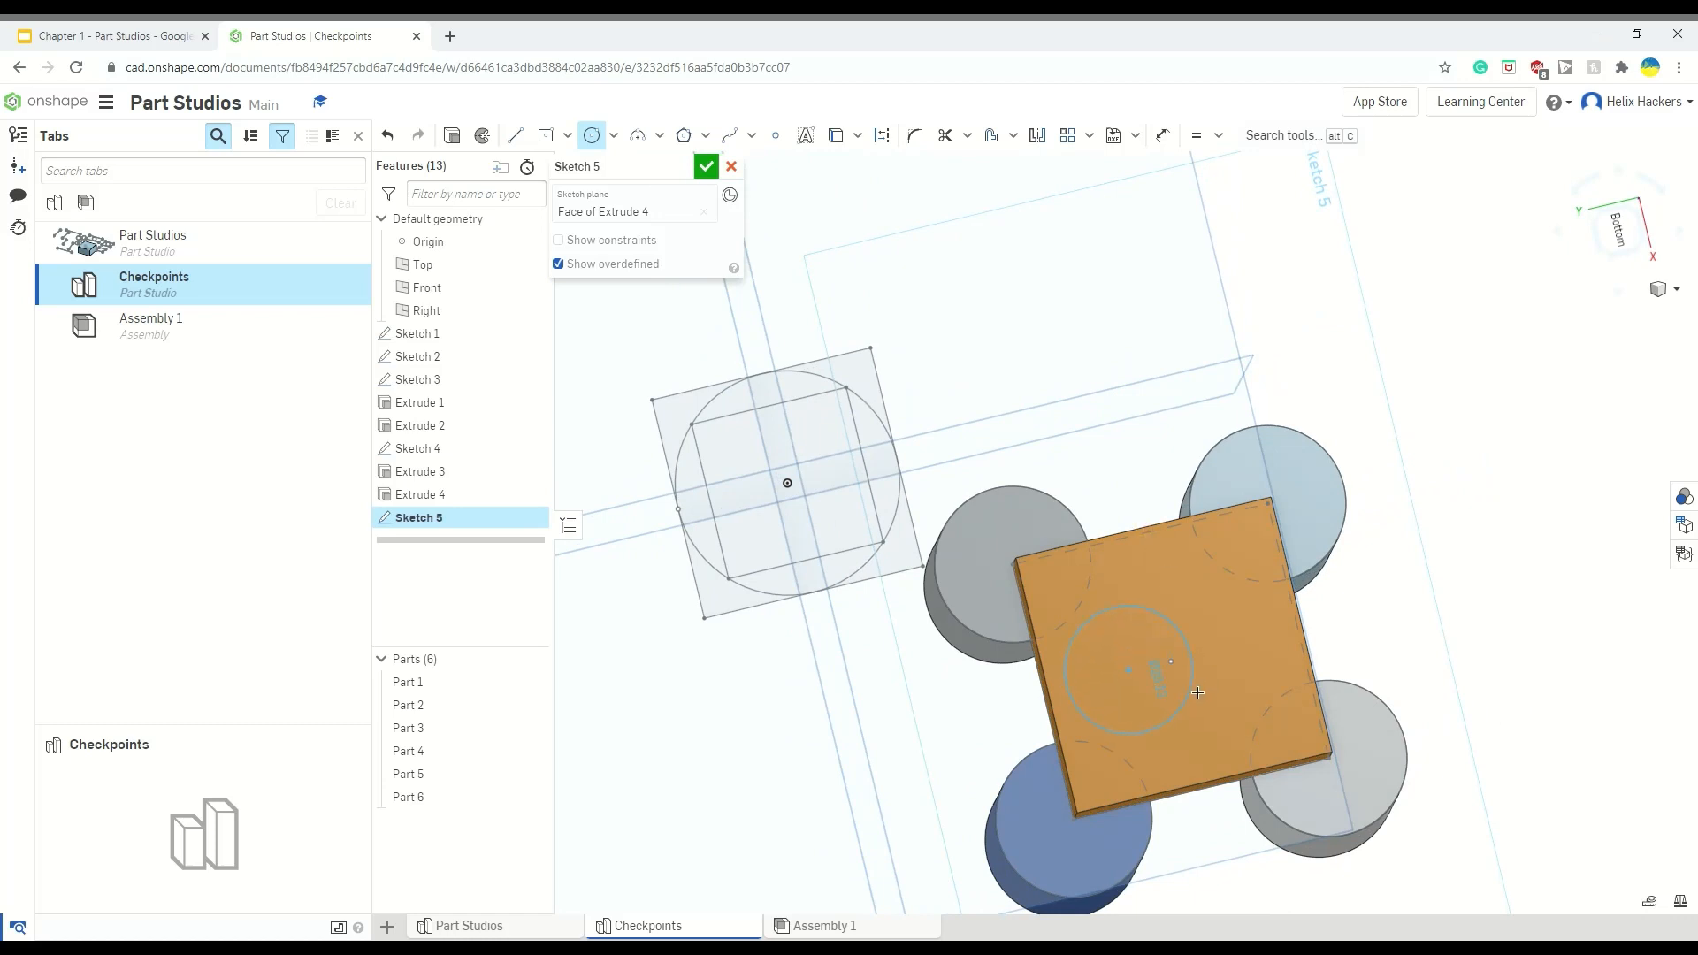
# Step: Constrain the circle's centre to the centre point of the square and finish the sketch
pyautogui.click(1218, 135)
pyautogui.click(1228, 274)
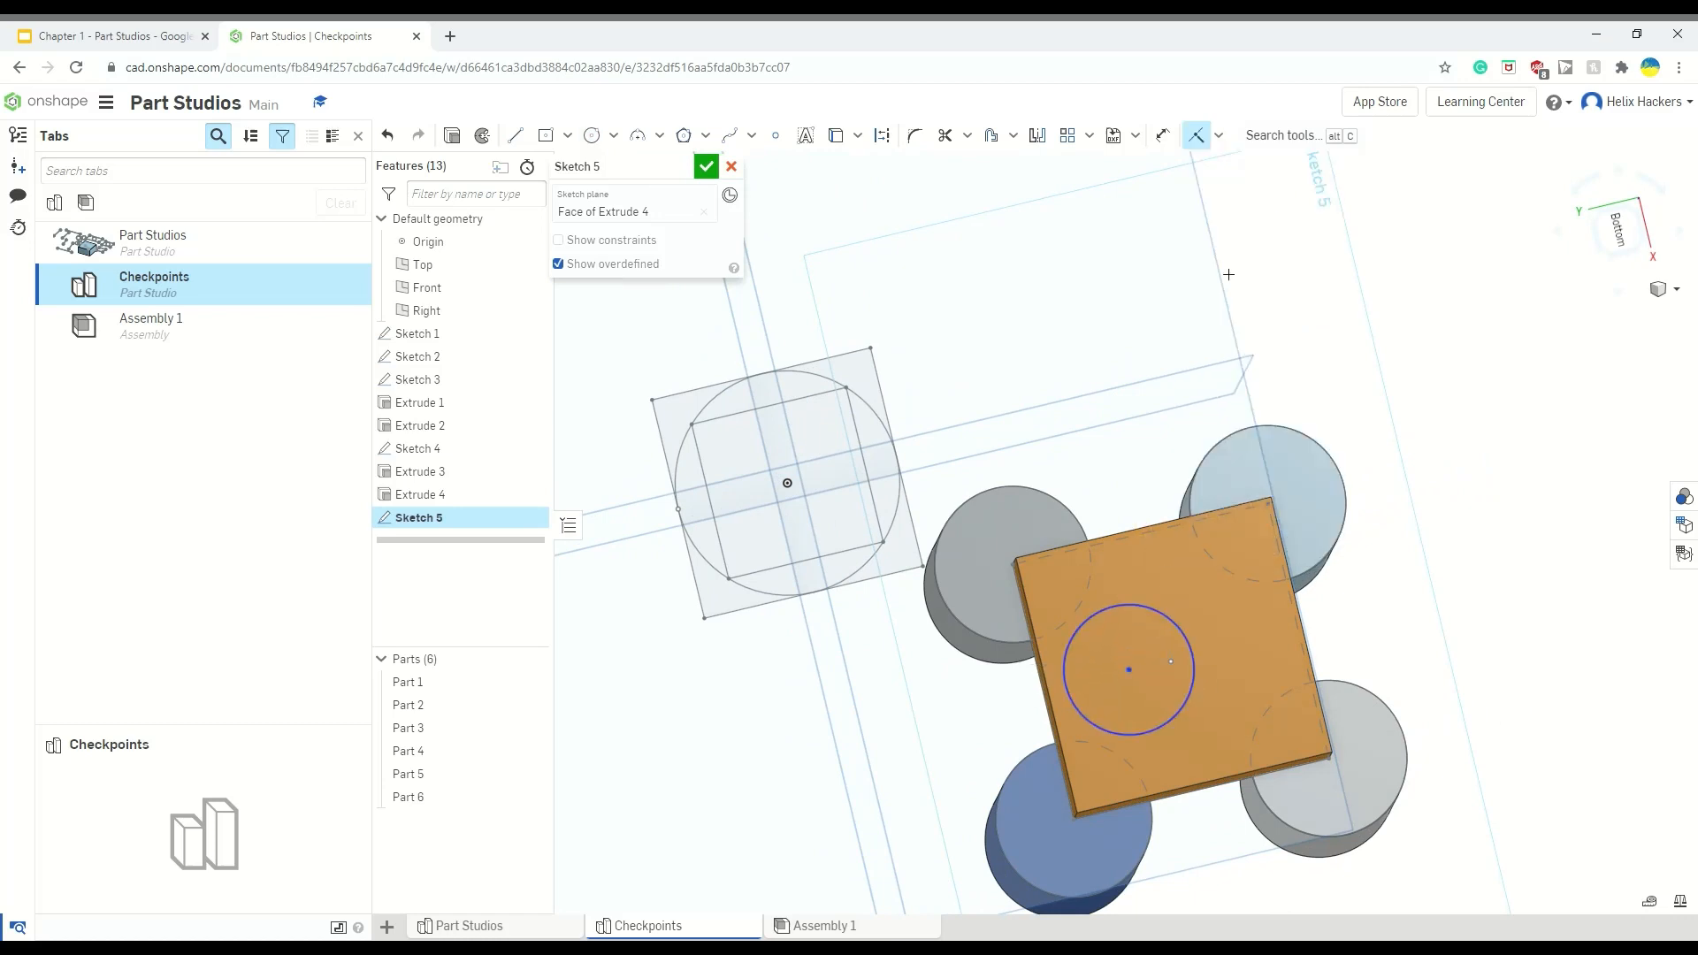
pyautogui.click(1172, 663)
pyautogui.click(1129, 669)
pyautogui.moveTo(1142, 677); pyautogui.dragTo(1135, 674, button='right')
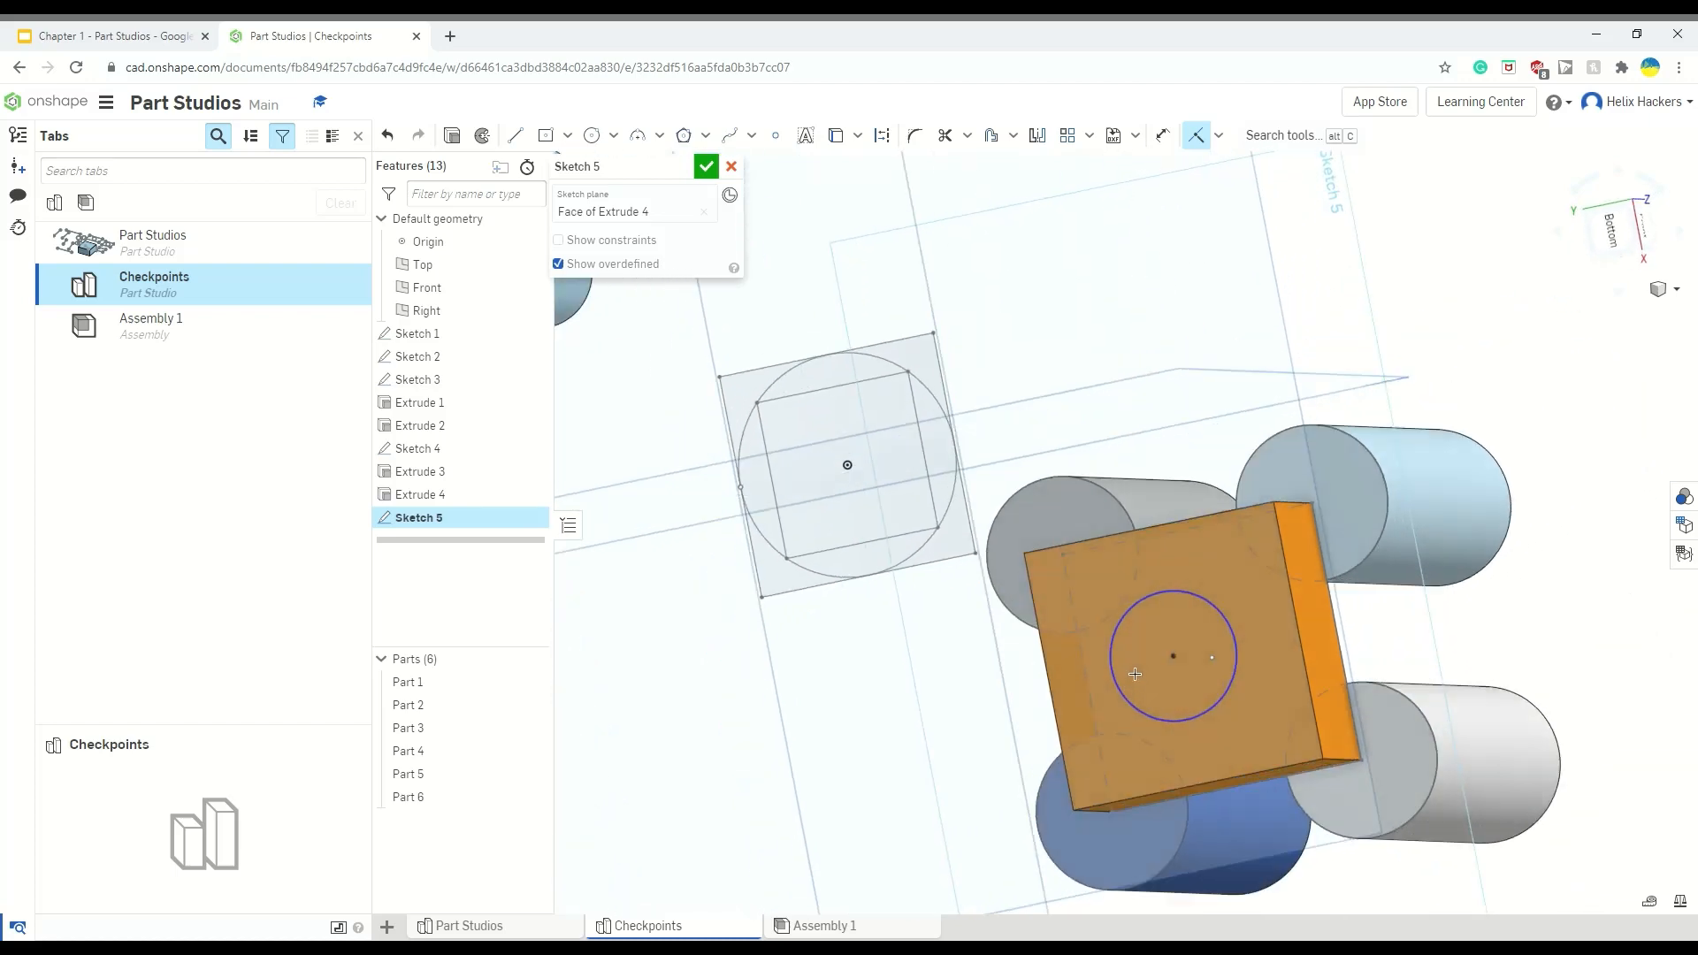
pyautogui.click(705, 167)
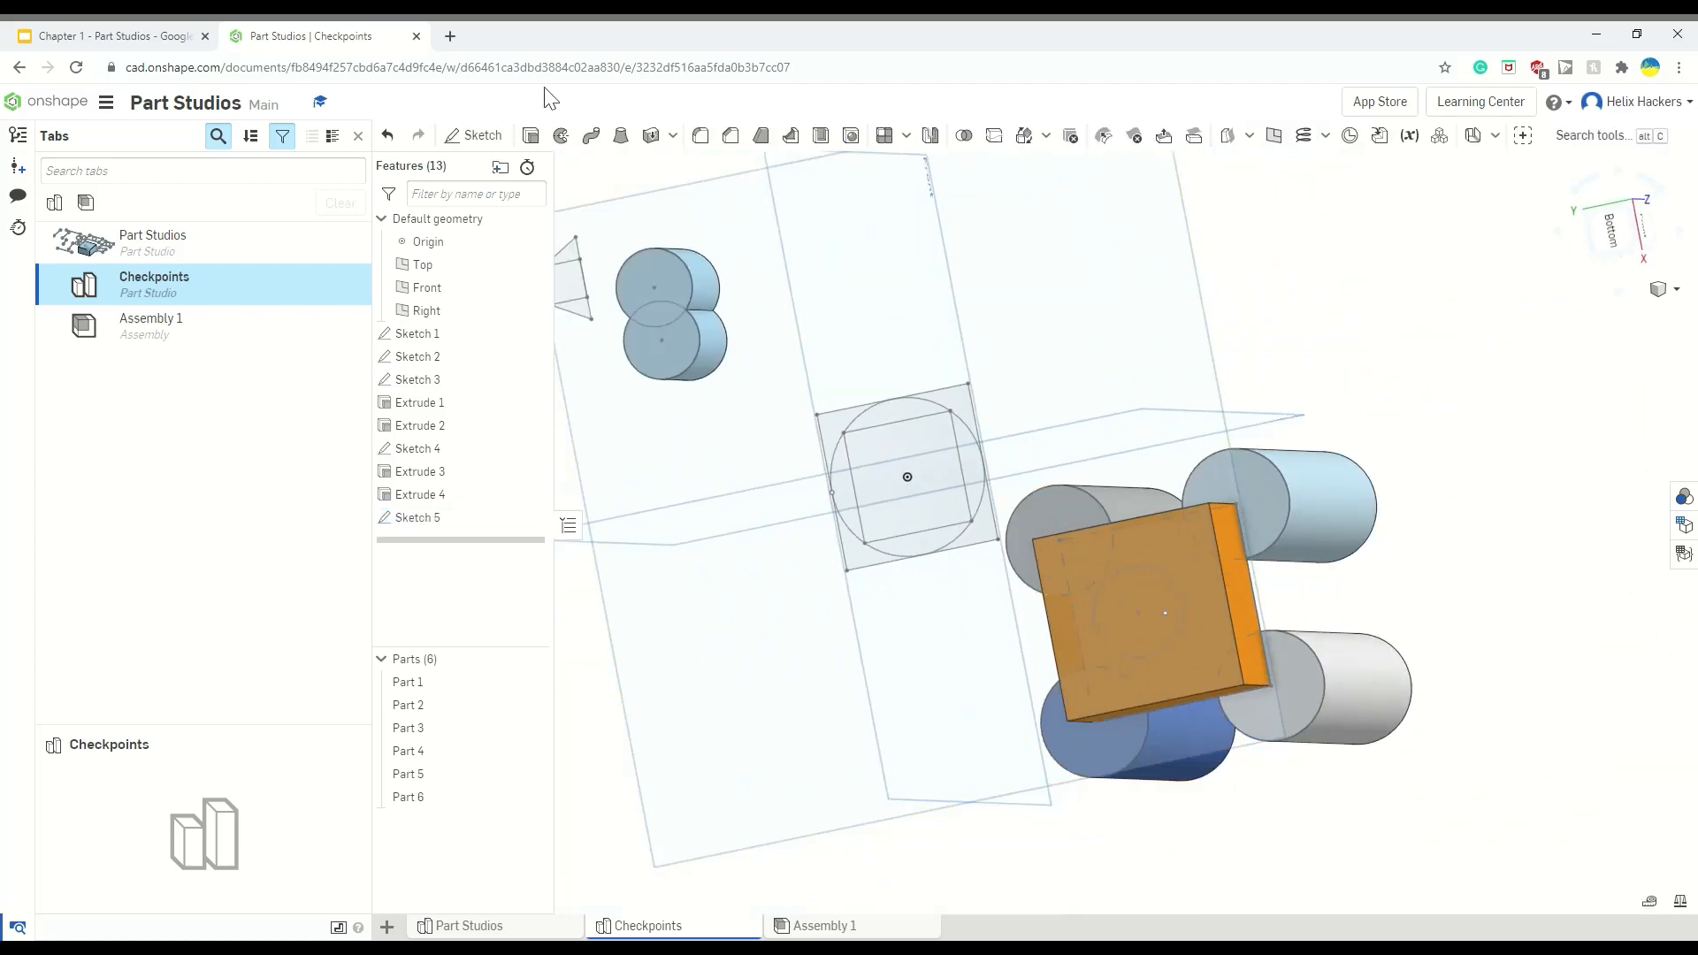
# Step: Extrude the centred circle outward from the prism's face as a cylinder joined to the prism
pyautogui.click(530, 135)
pyautogui.click(1127, 587)
pyautogui.moveTo(1144, 529)
pyautogui.mouseDown(button='right')
pyautogui.moveTo(1128, 453)
pyautogui.moveTo(1144, 449)
pyautogui.mouseUp(button='right')
pyautogui.click(707, 166)
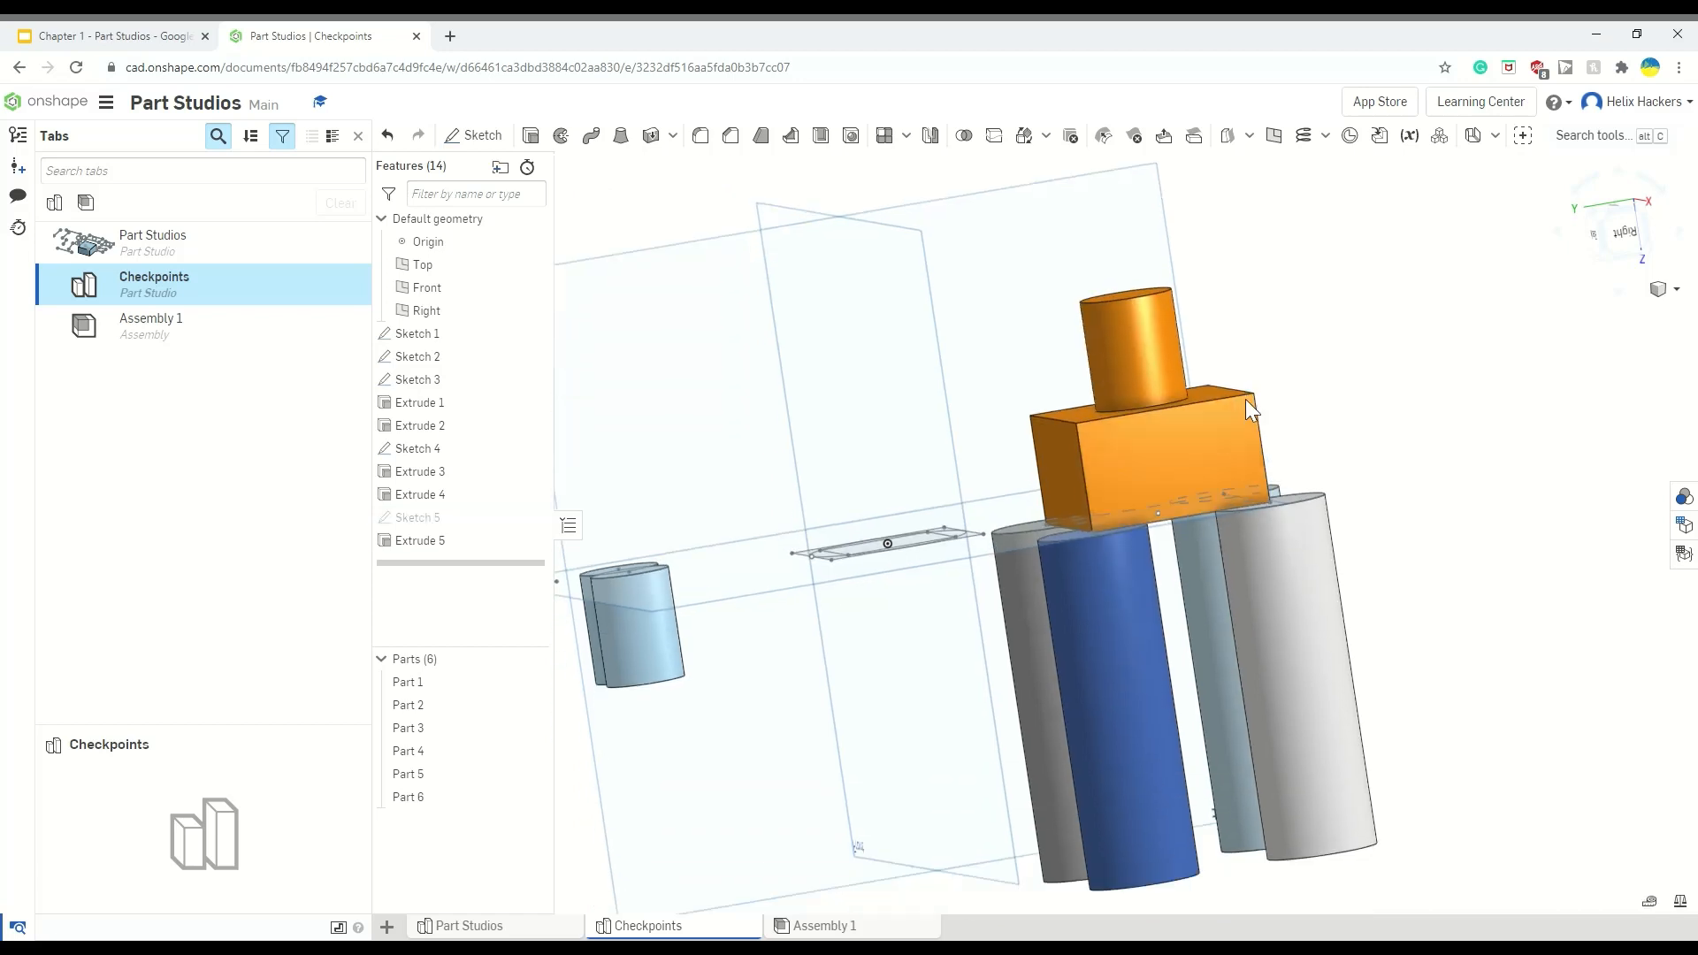